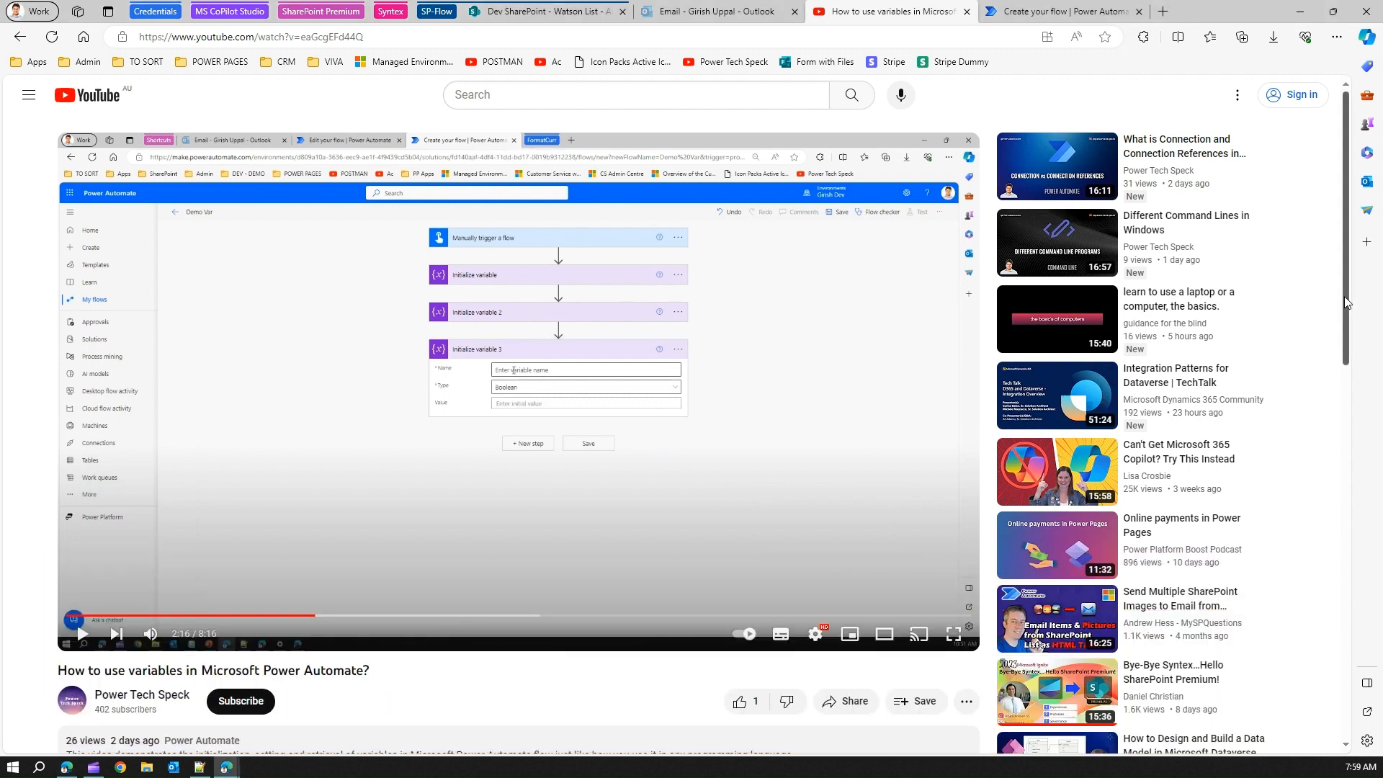
Read the viewer comment under the video asking about storing SharePoint list output in a variable or array.
drag(1345, 297, 1326, 491)
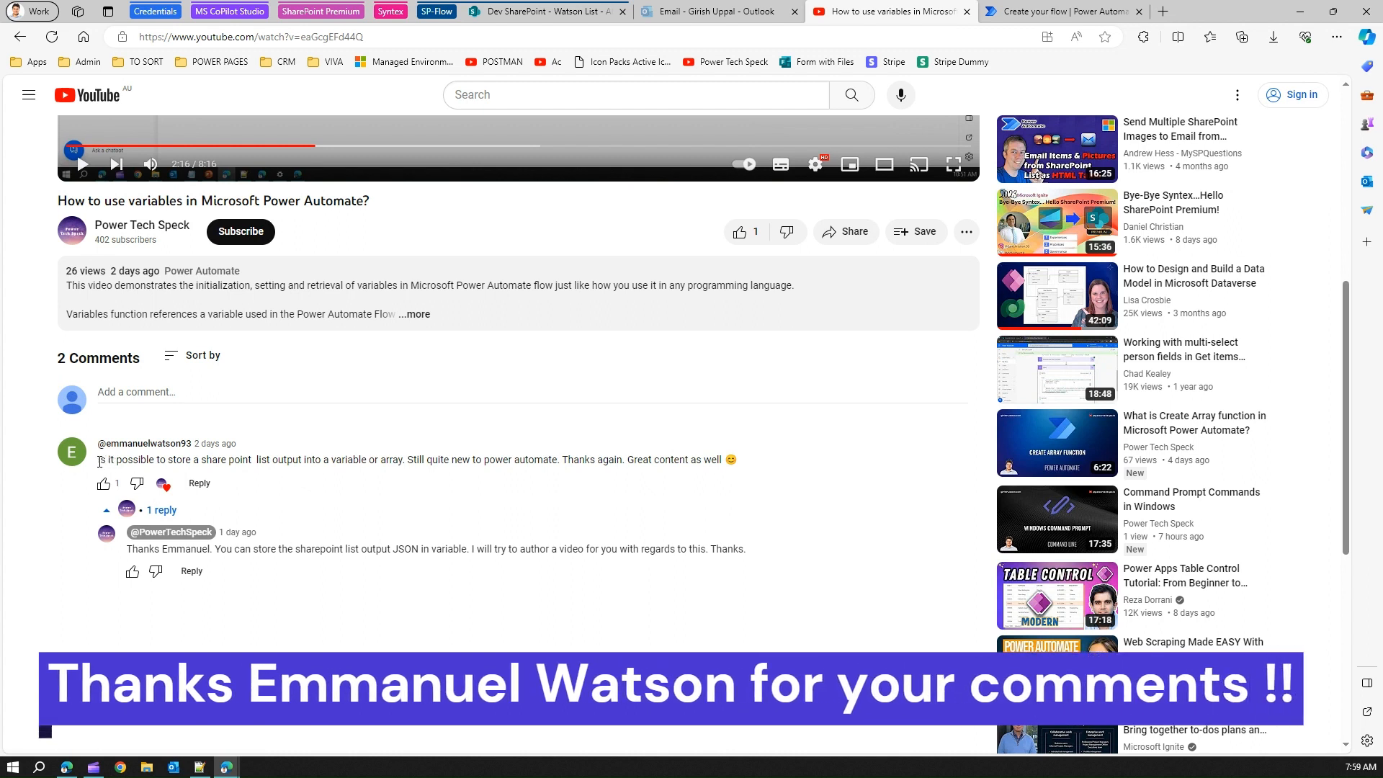
drag(101, 462, 399, 465)
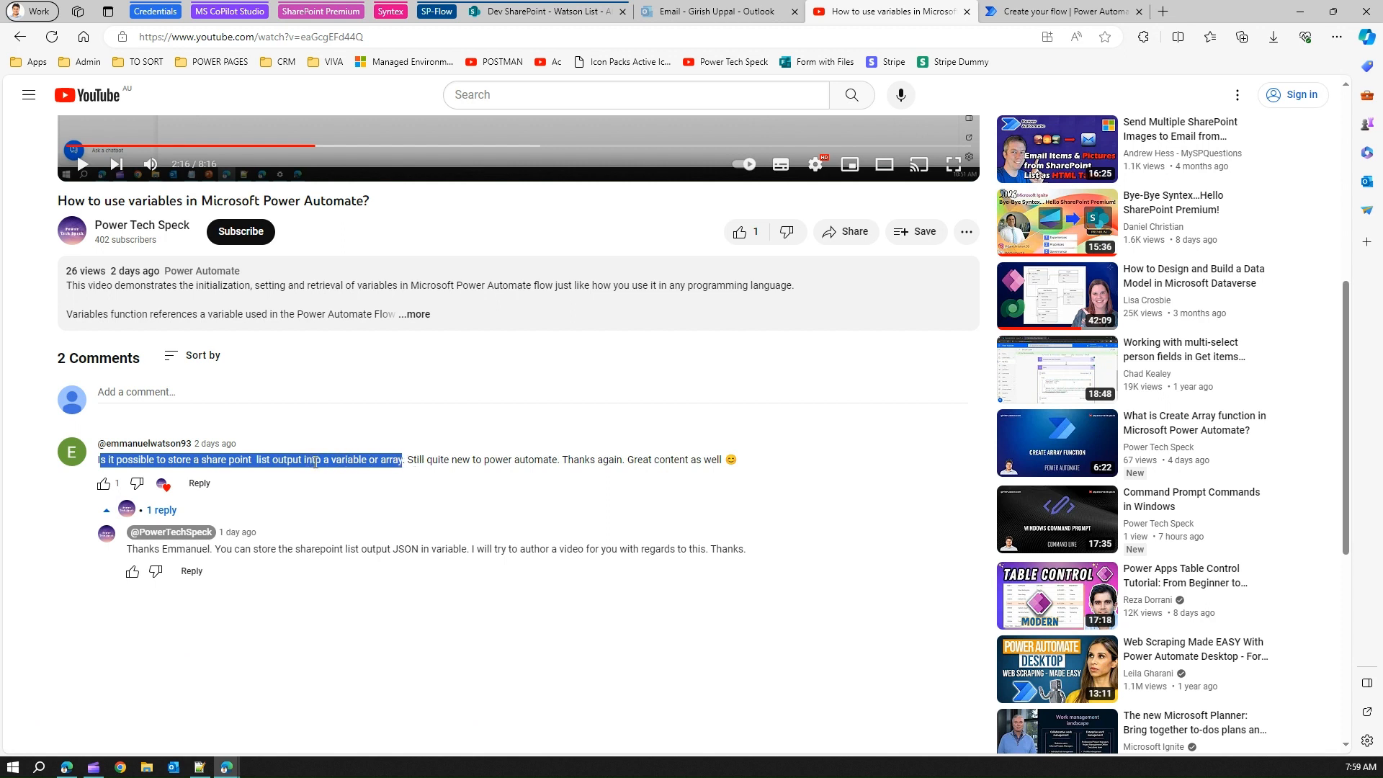
Switch to the Watson List in SharePoint, clear the item selection and examine the Choice Type column's options.
click(562, 13)
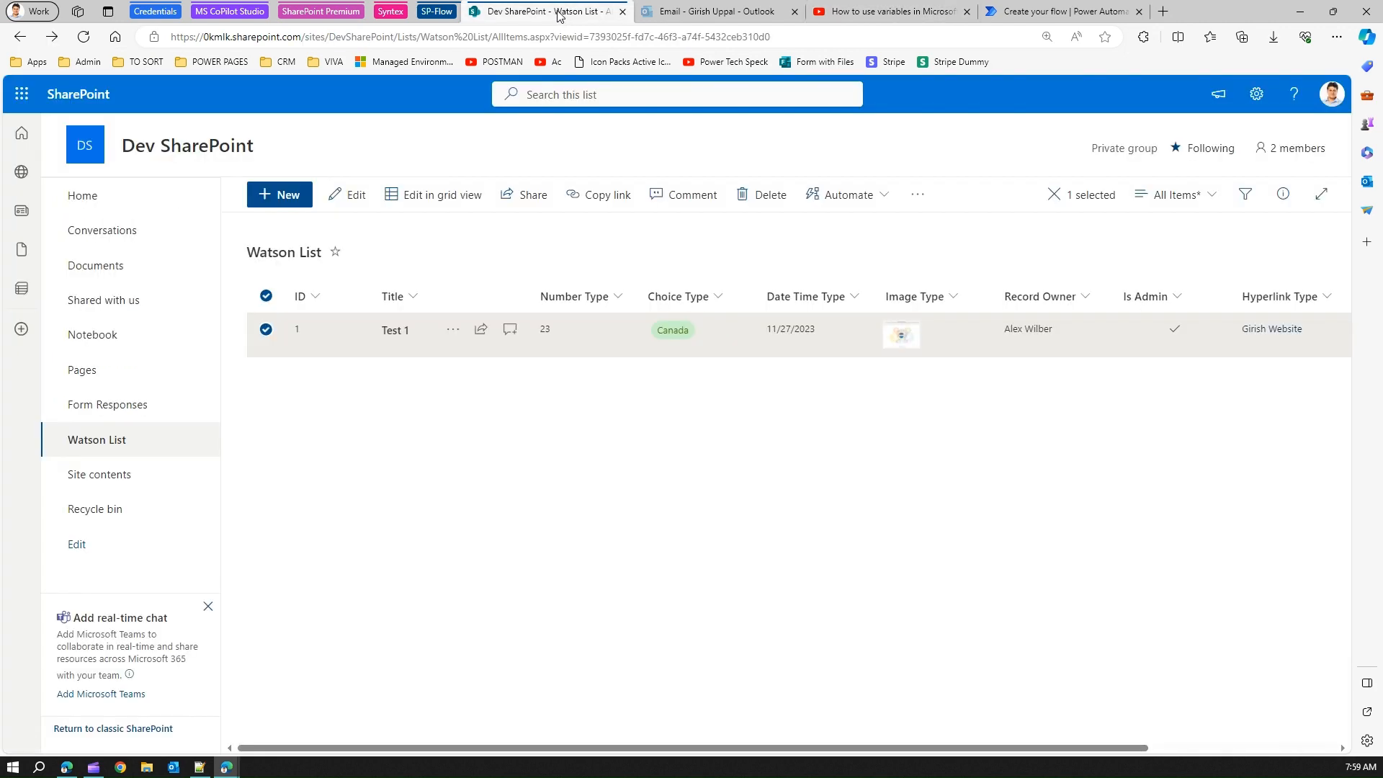
click(363, 486)
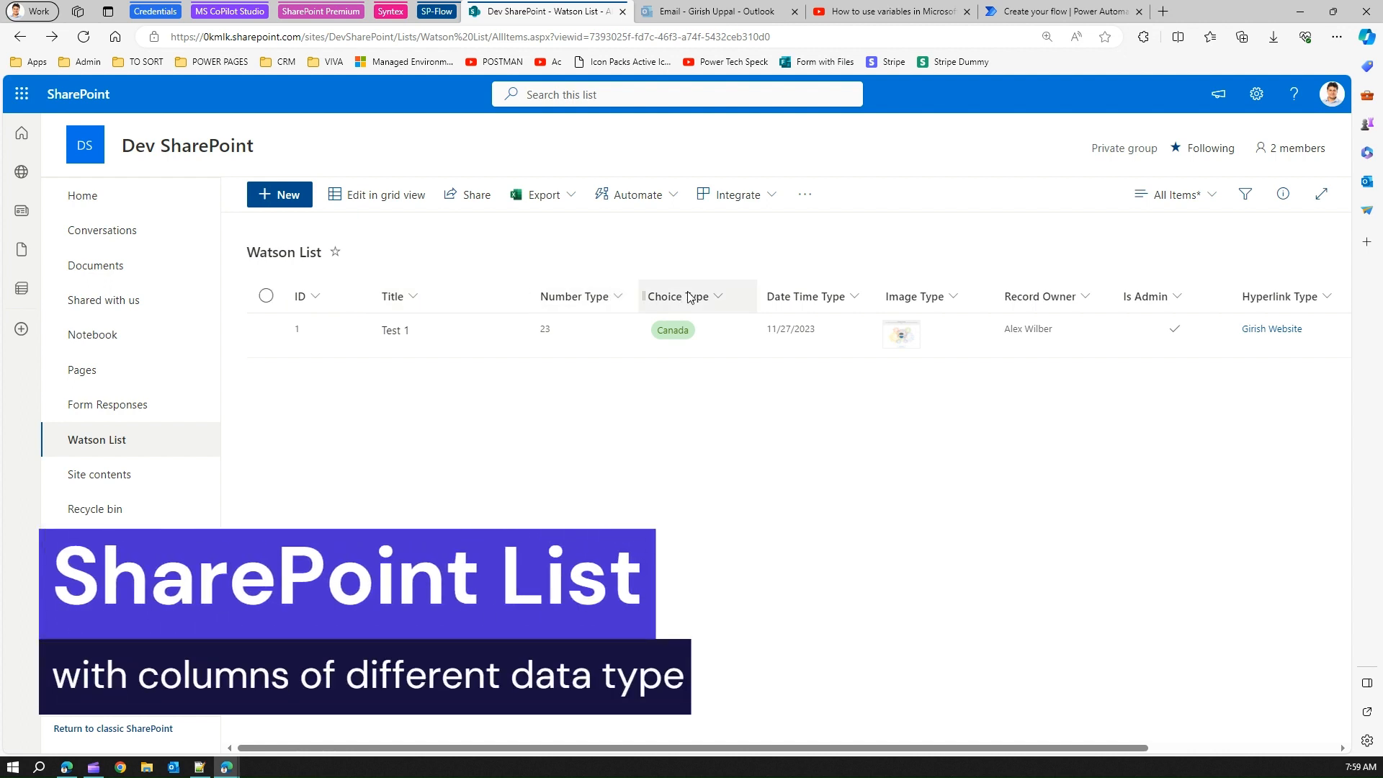
click(728, 296)
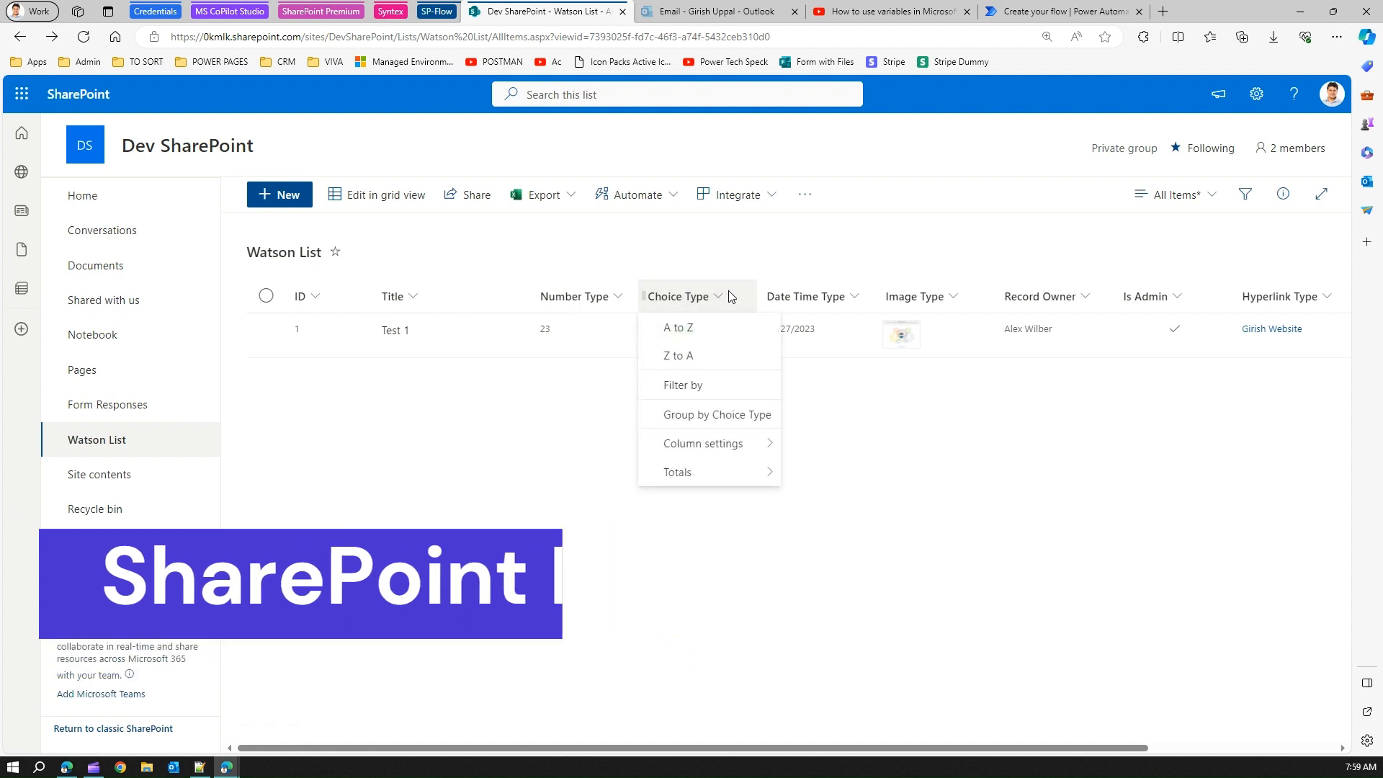
click(837, 451)
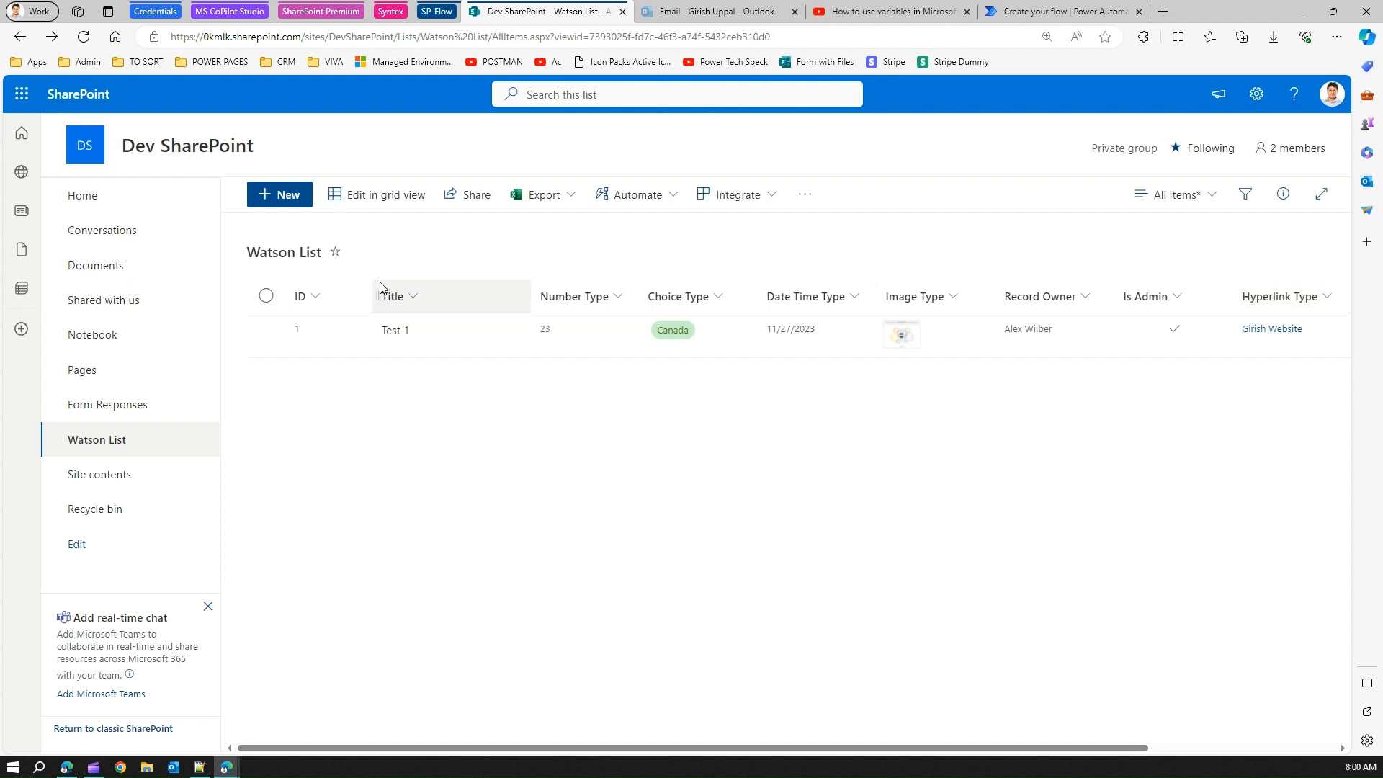
Examine the field types in a blank new item form of Watson List, including the choice options, and cancel it.
click(283, 202)
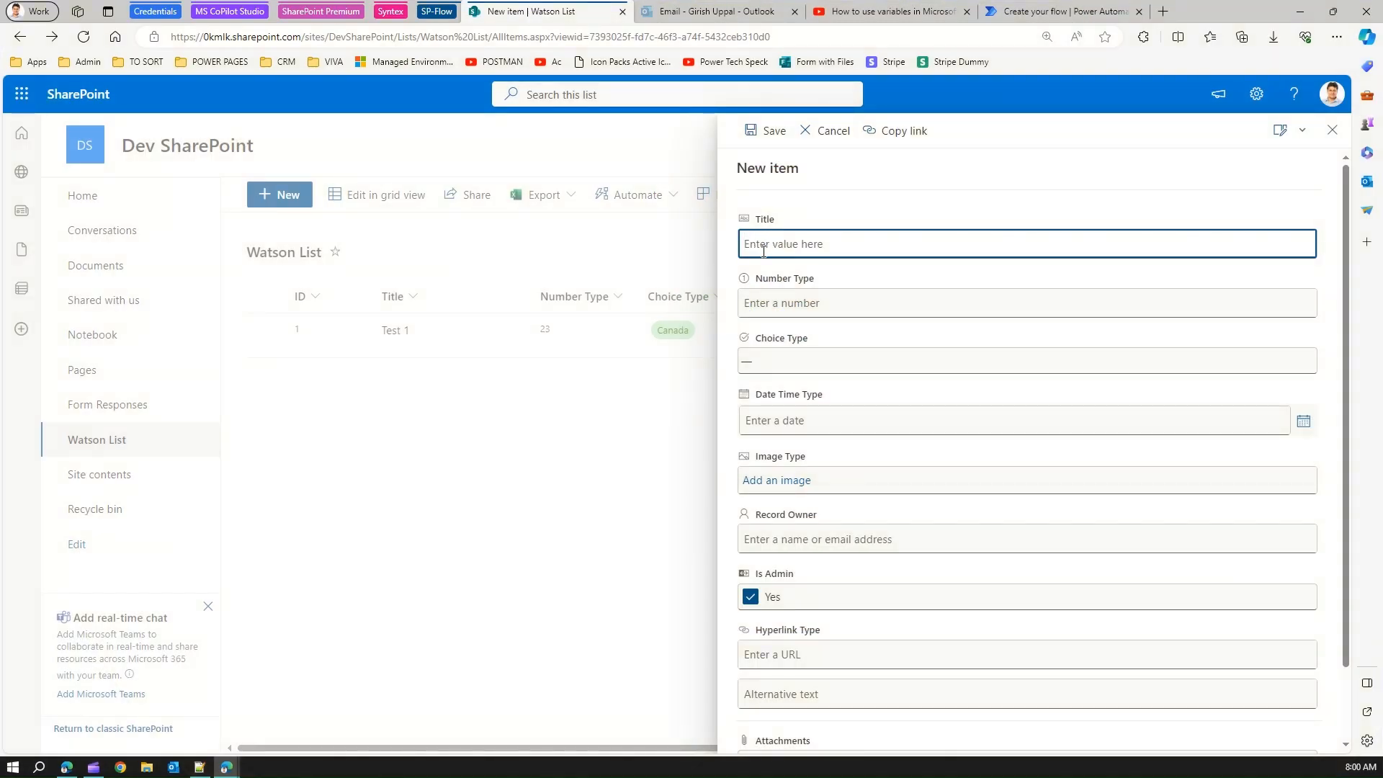
click(766, 364)
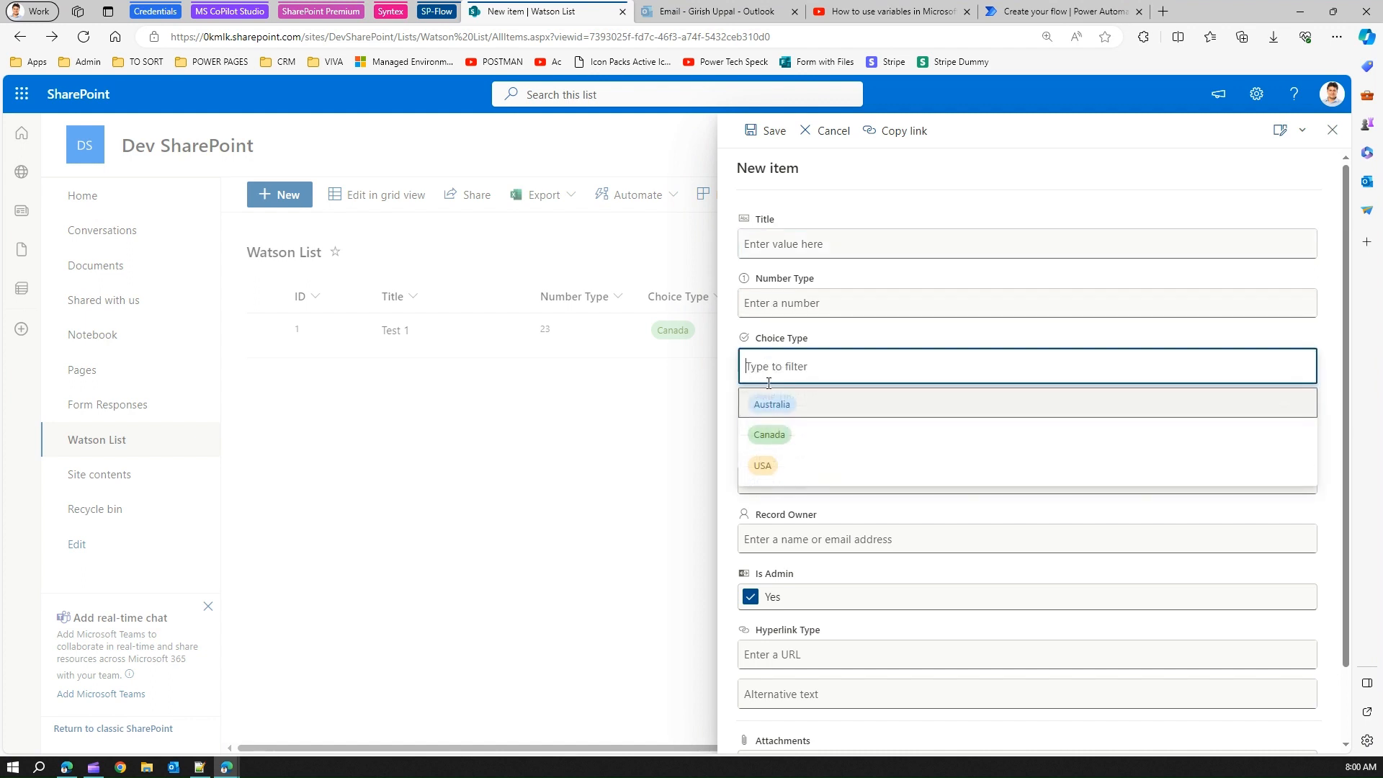
click(885, 340)
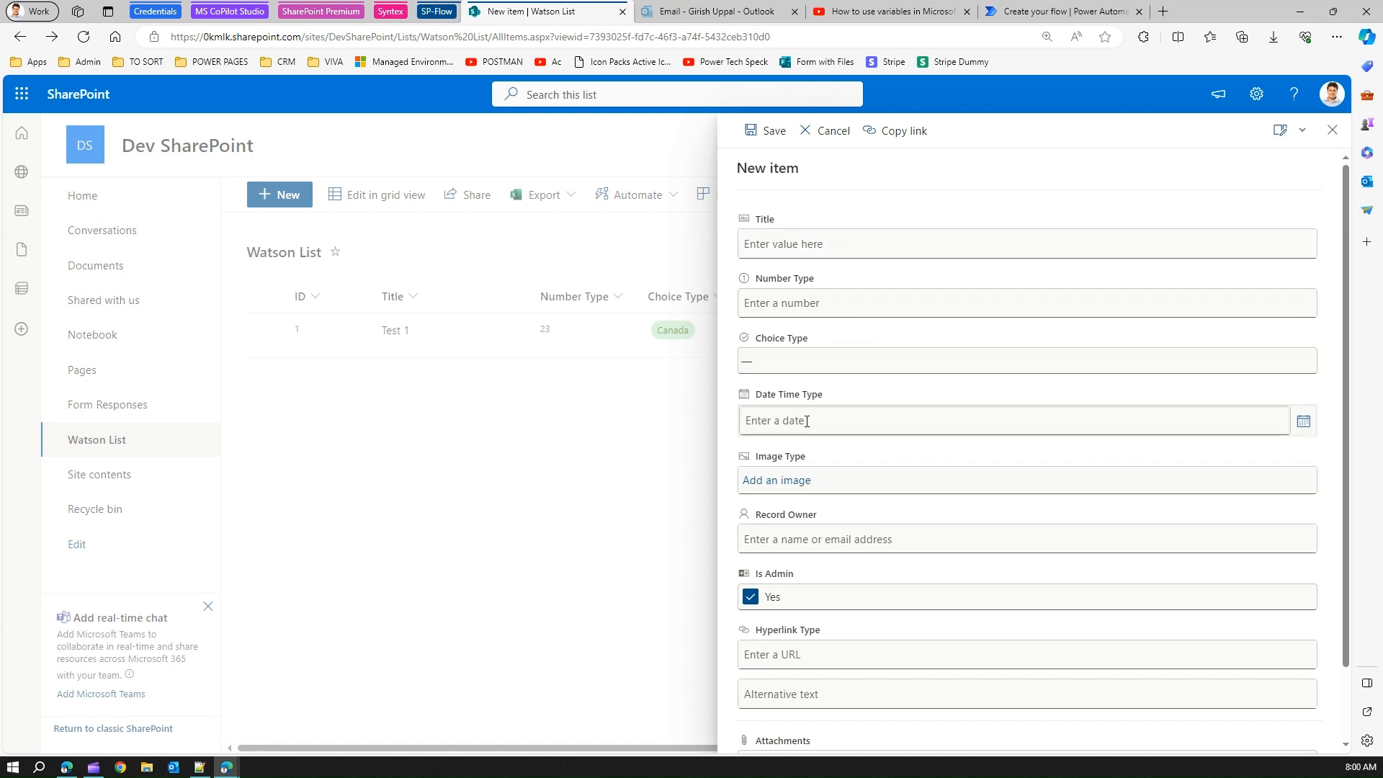
click(1303, 420)
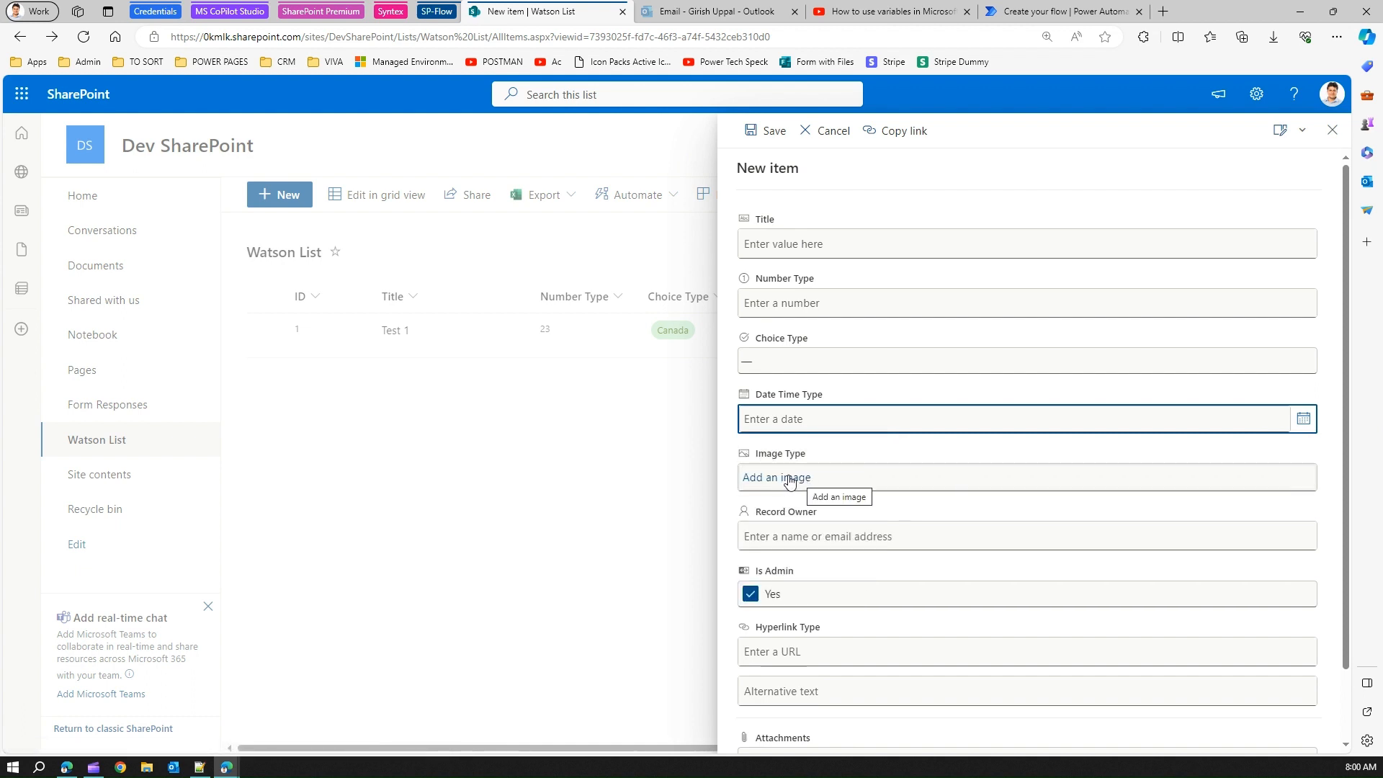
click(787, 536)
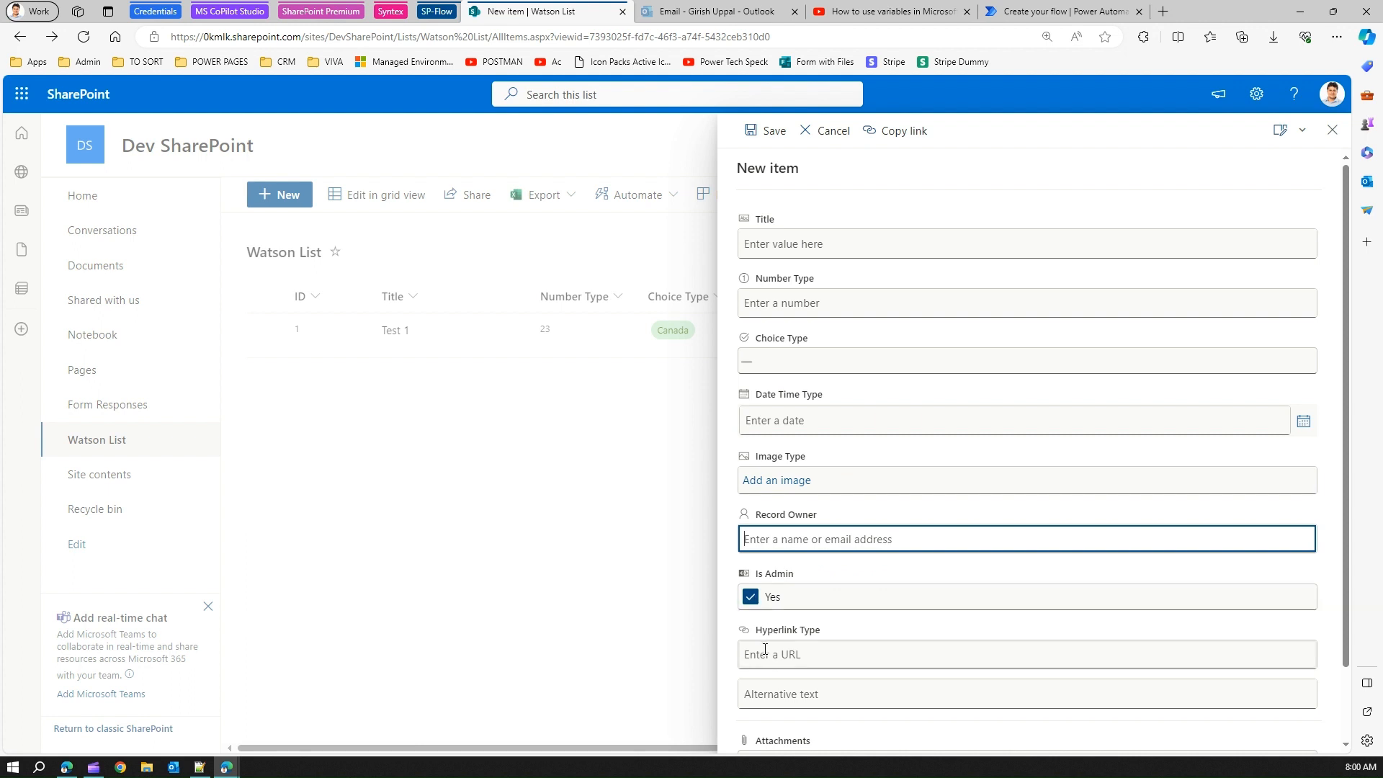
scroll(846, 699, down, 2)
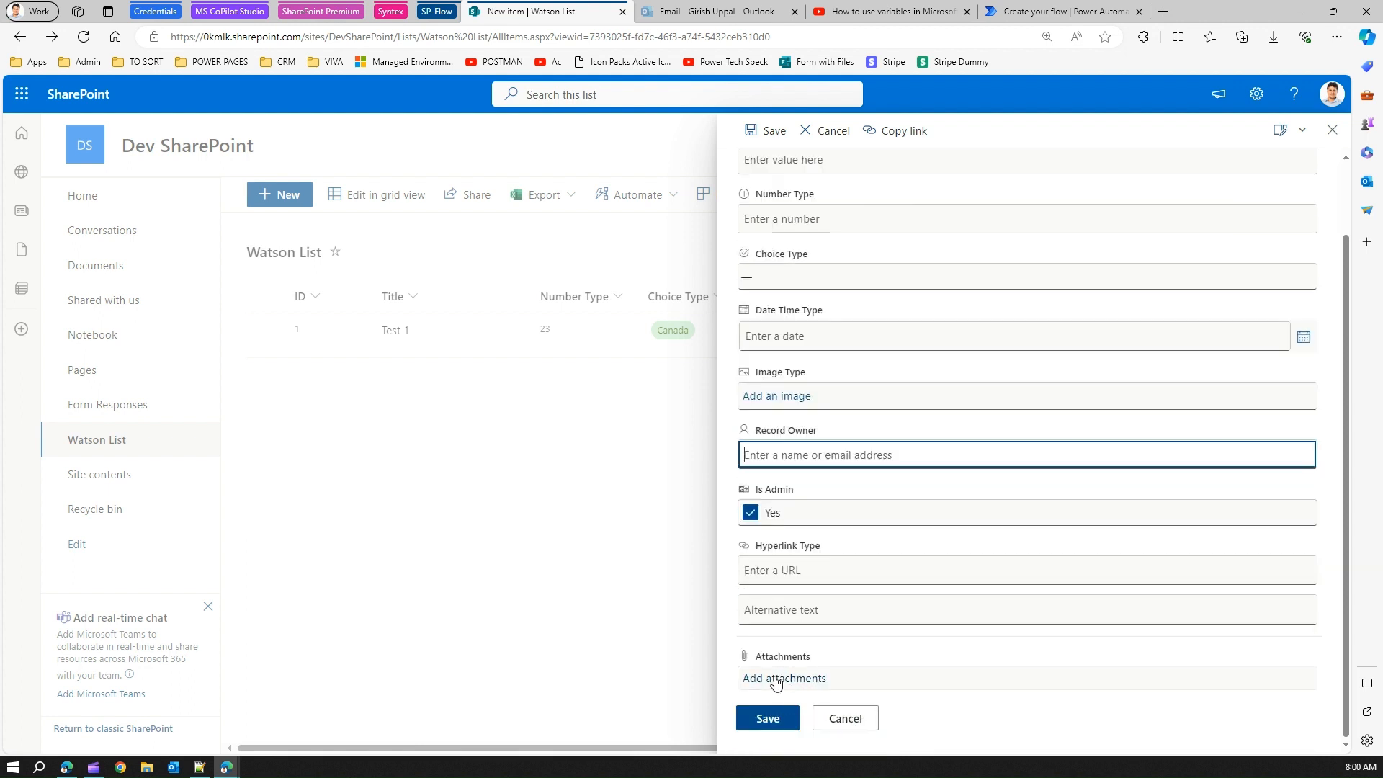
click(842, 719)
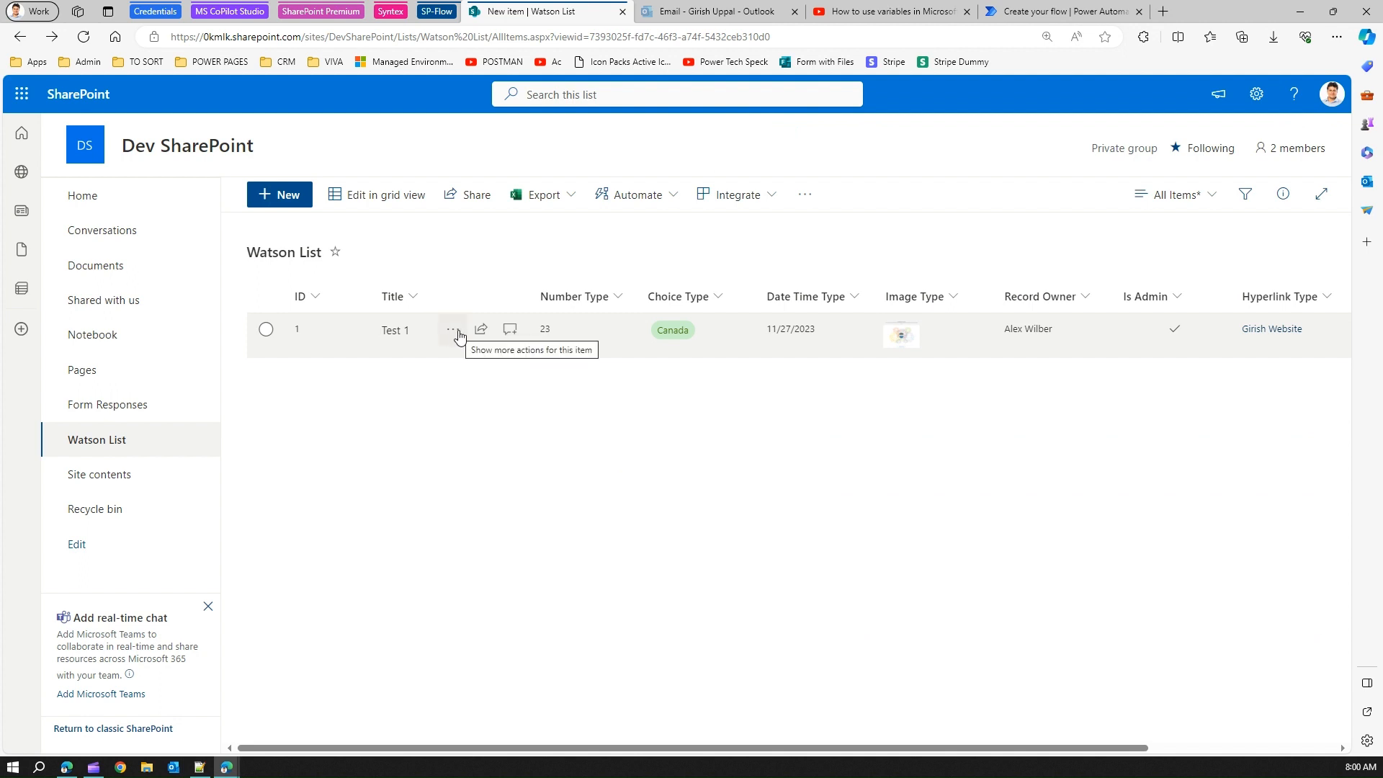
Review the field values and attachment of the Test 1 item in its edit form, and cancel without saving.
click(455, 330)
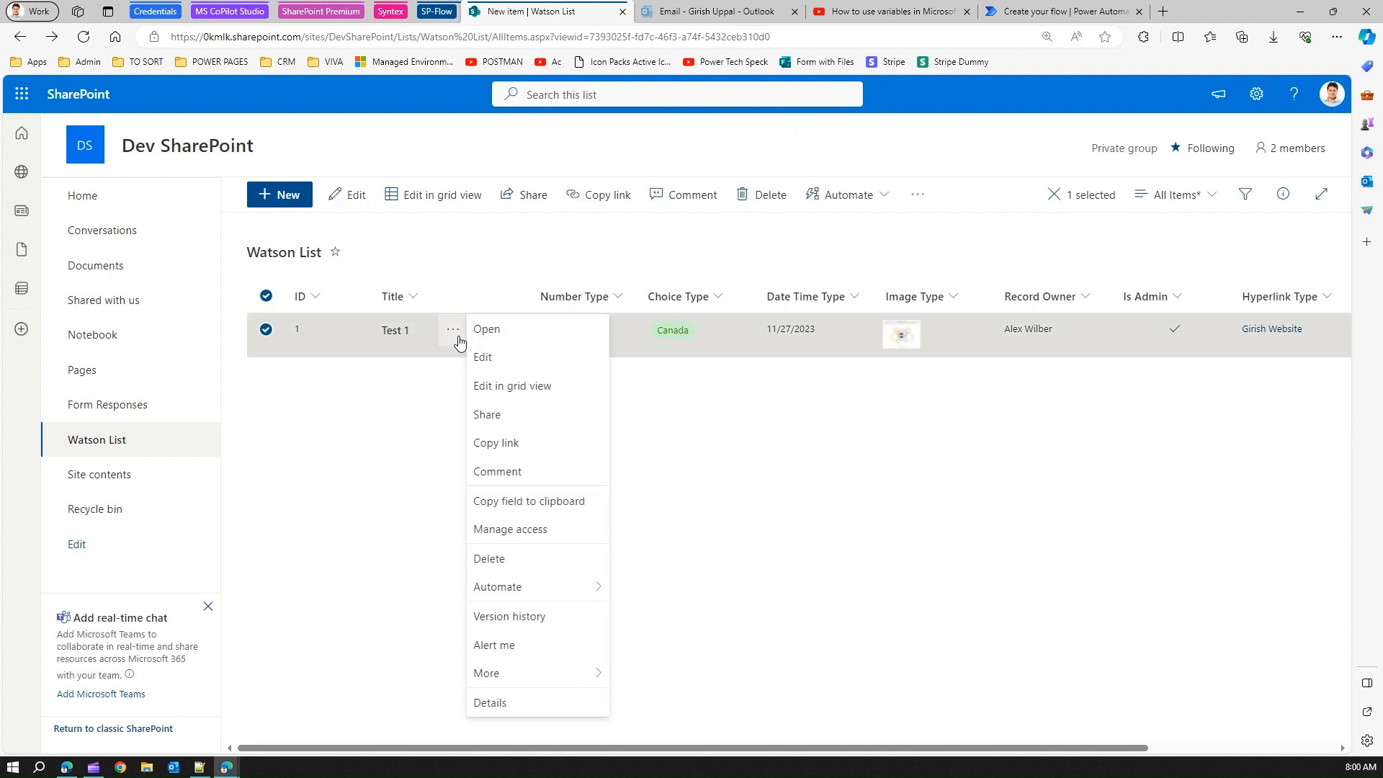
click(482, 358)
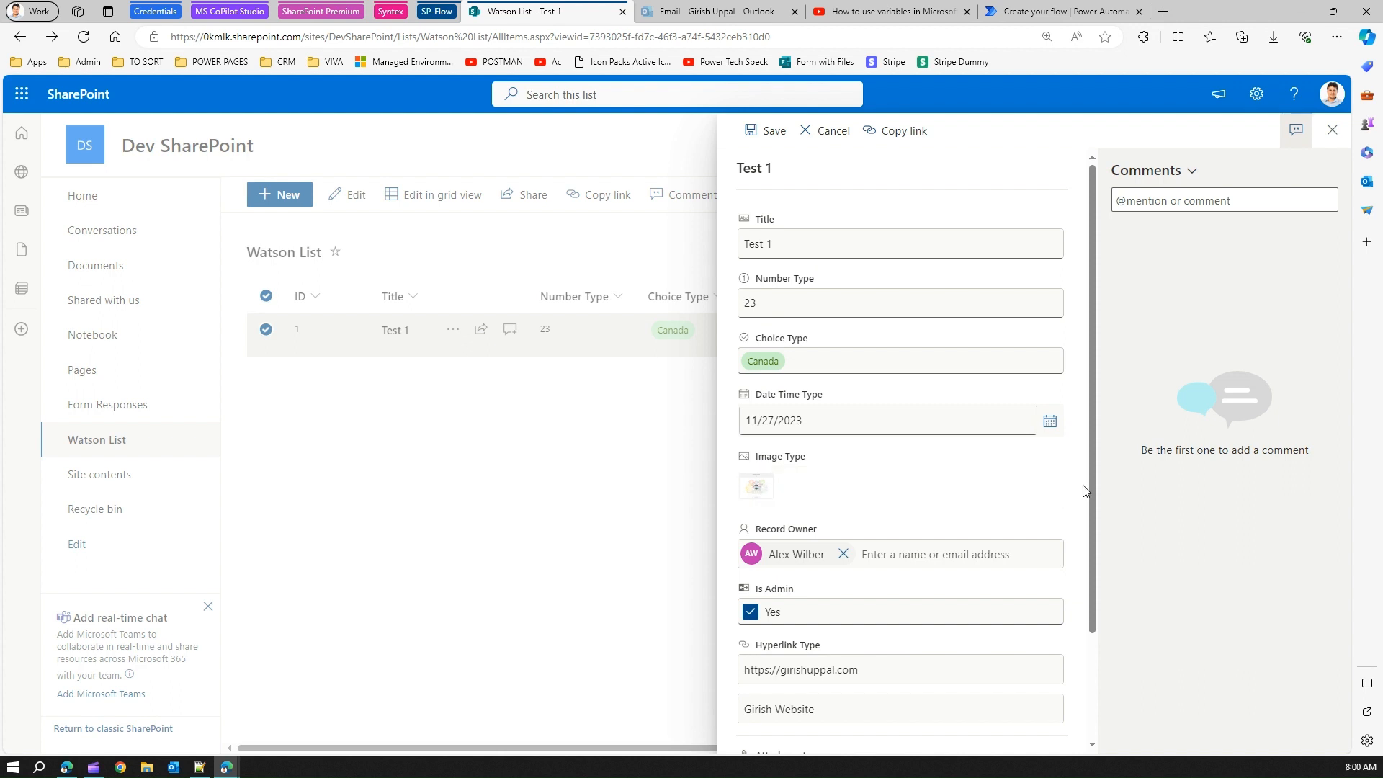
scroll(1095, 486, down, 2)
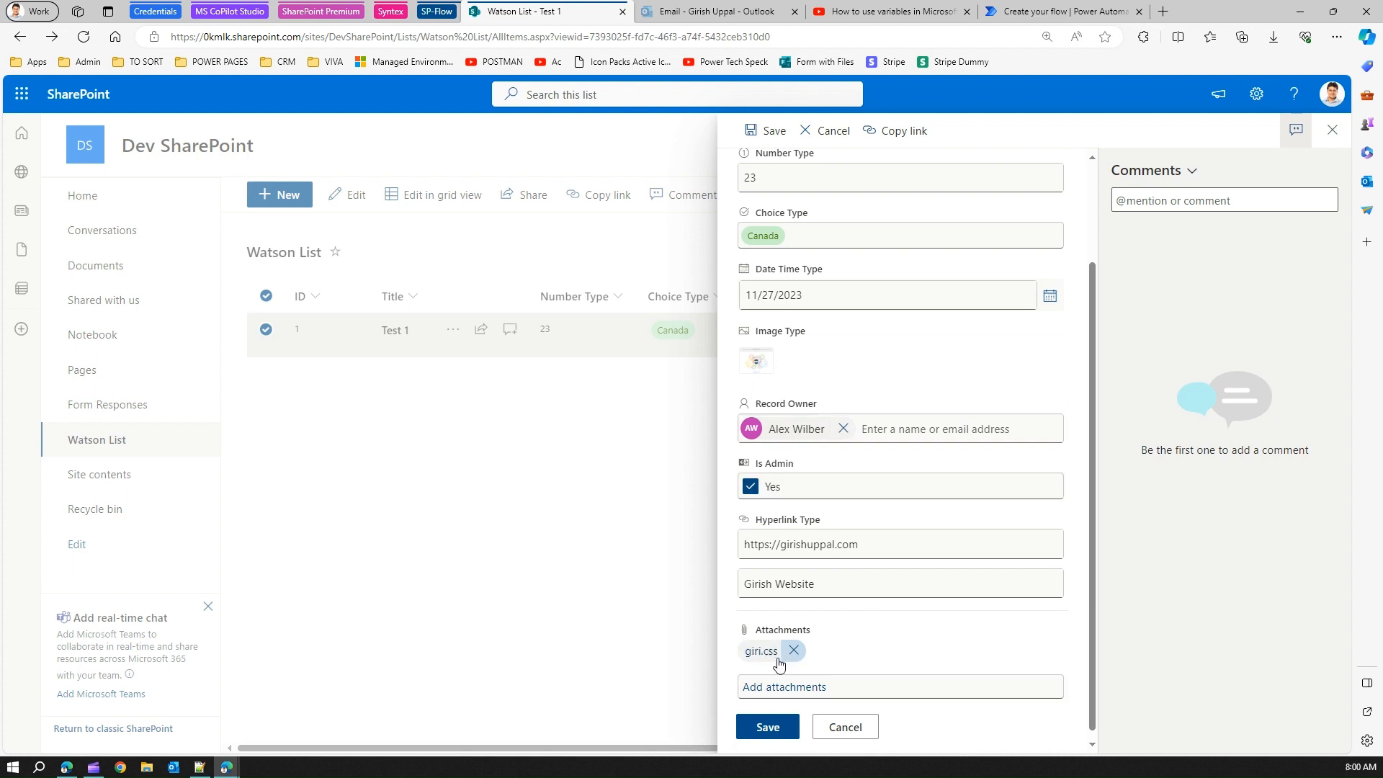
click(869, 732)
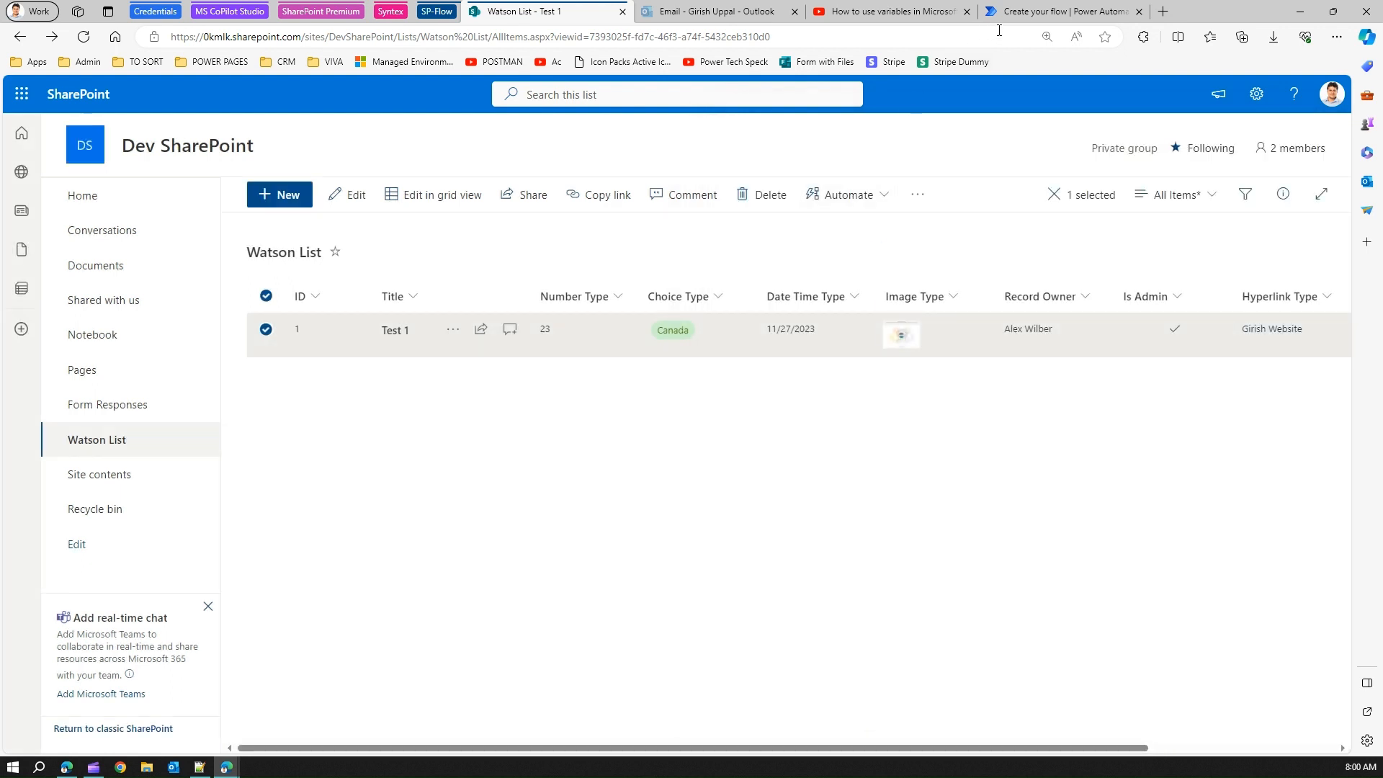
Switch to the SharePointColumnExtraction flow in Power Automate and place its page directly after the Watson List page.
drag(1022, 11, 684, 12)
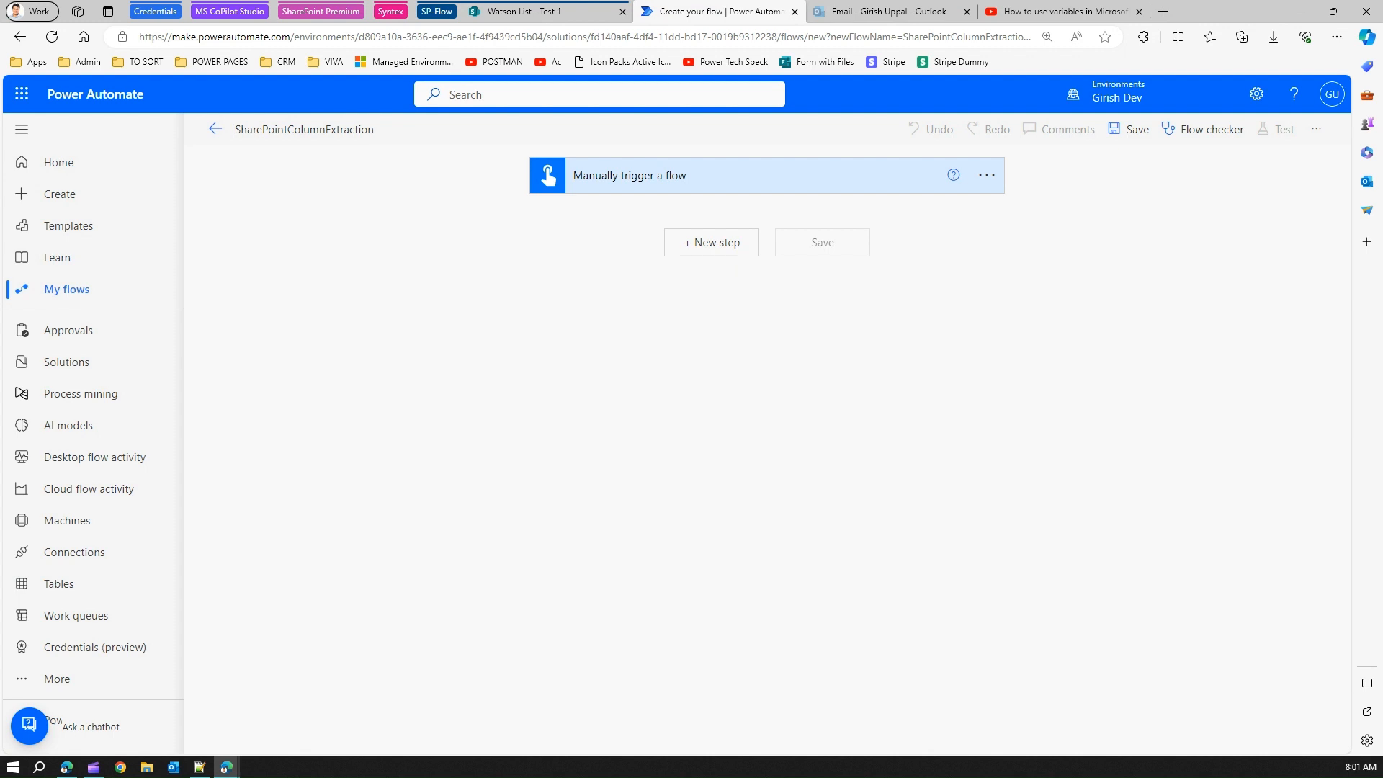
key(alt+Tab)
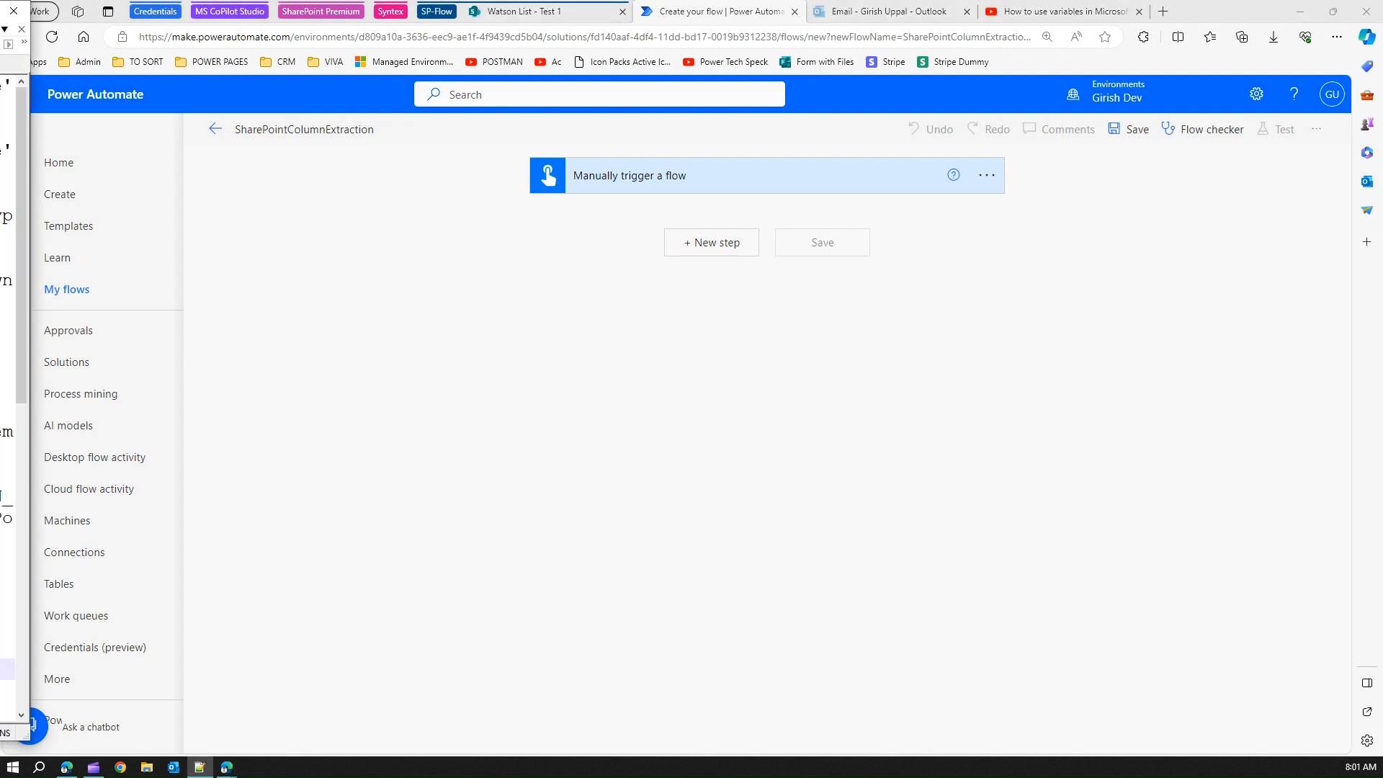
key(alt+Tab)
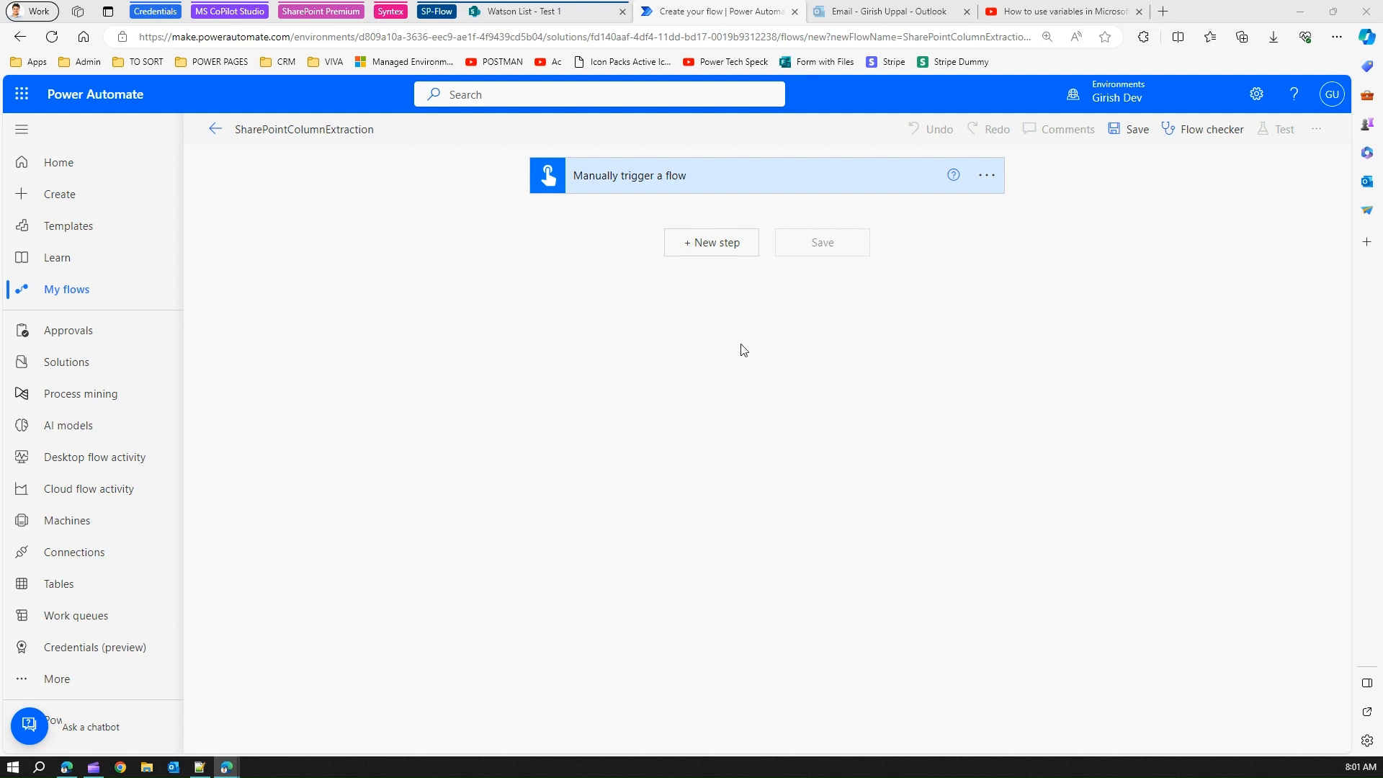
Add the SharePoint Get items action as a new step after the manual trigger.
click(749, 243)
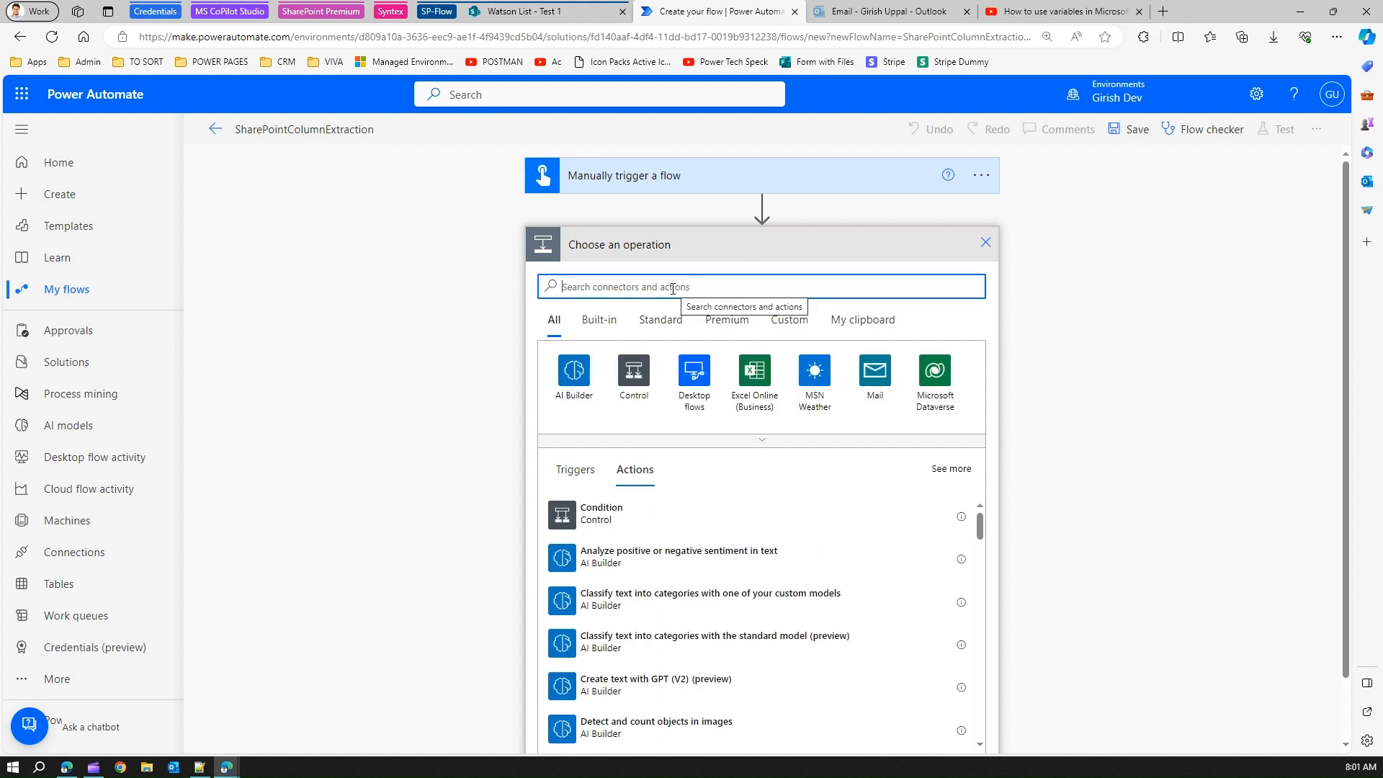
text(sharepoint)
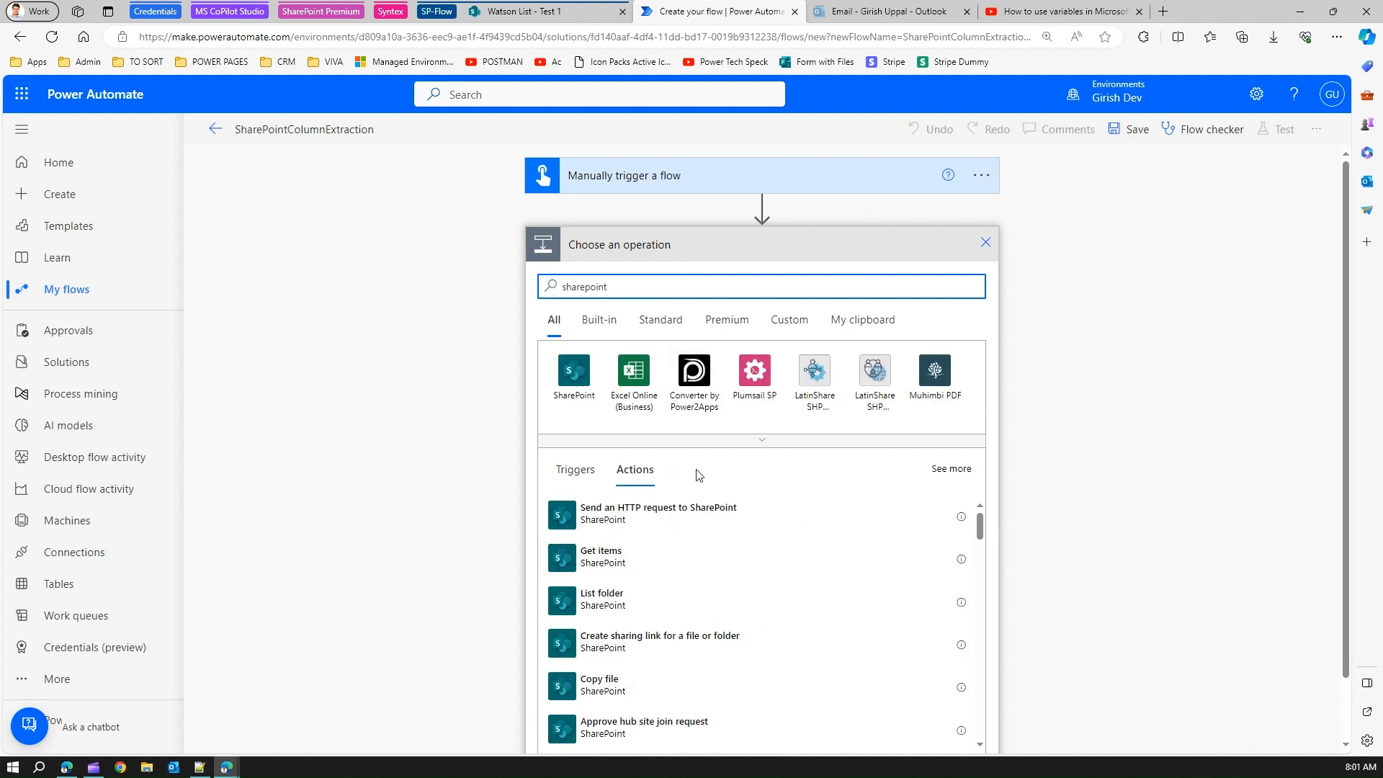
scroll(980, 562, down, 4)
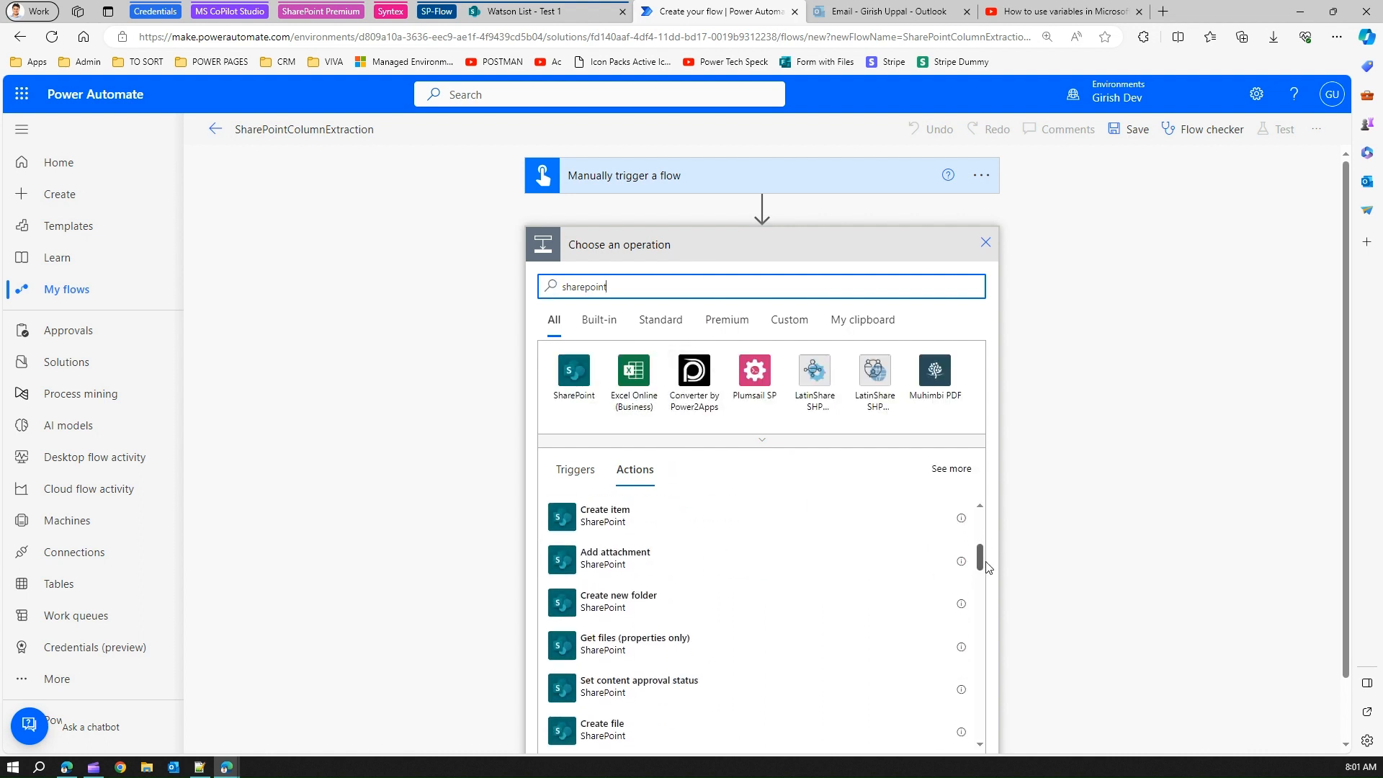
scroll(987, 567, down, 3)
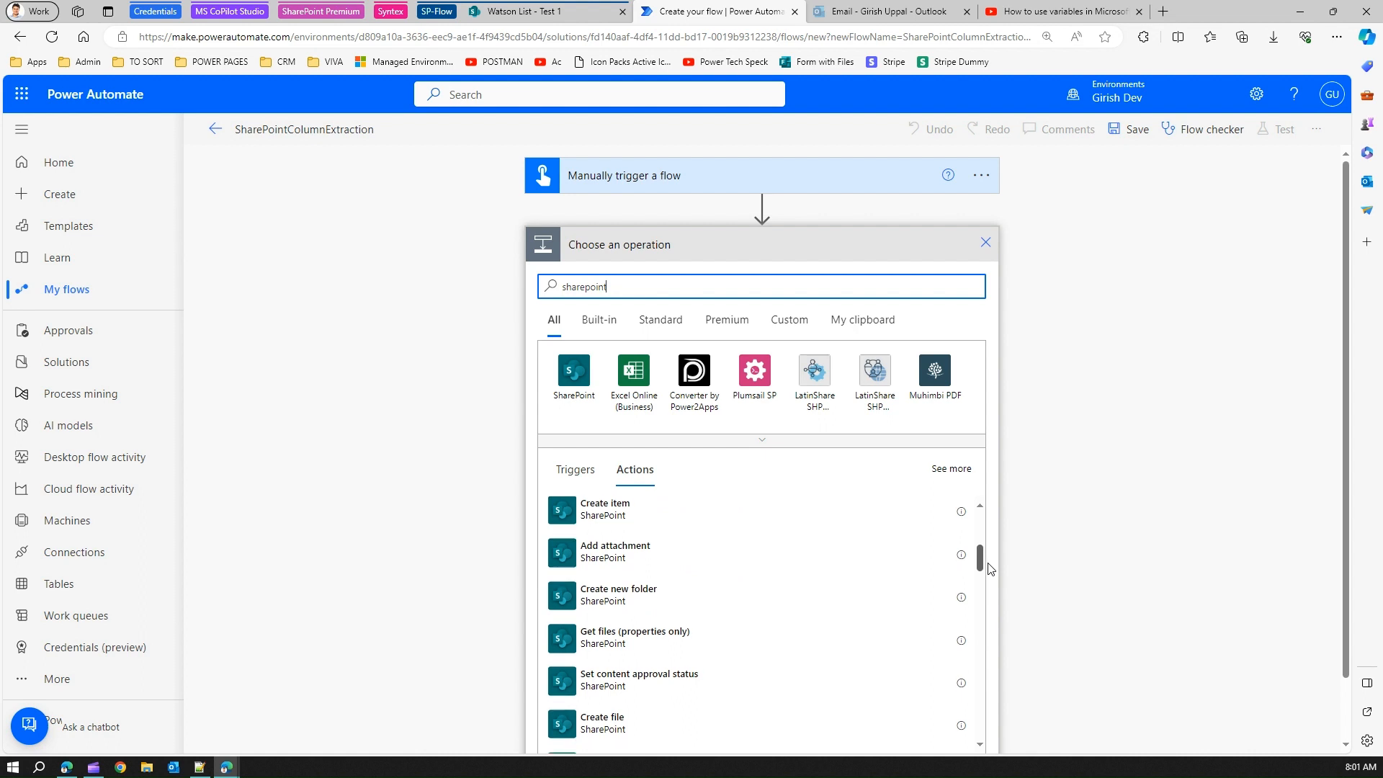
scroll(994, 583, down, 3)
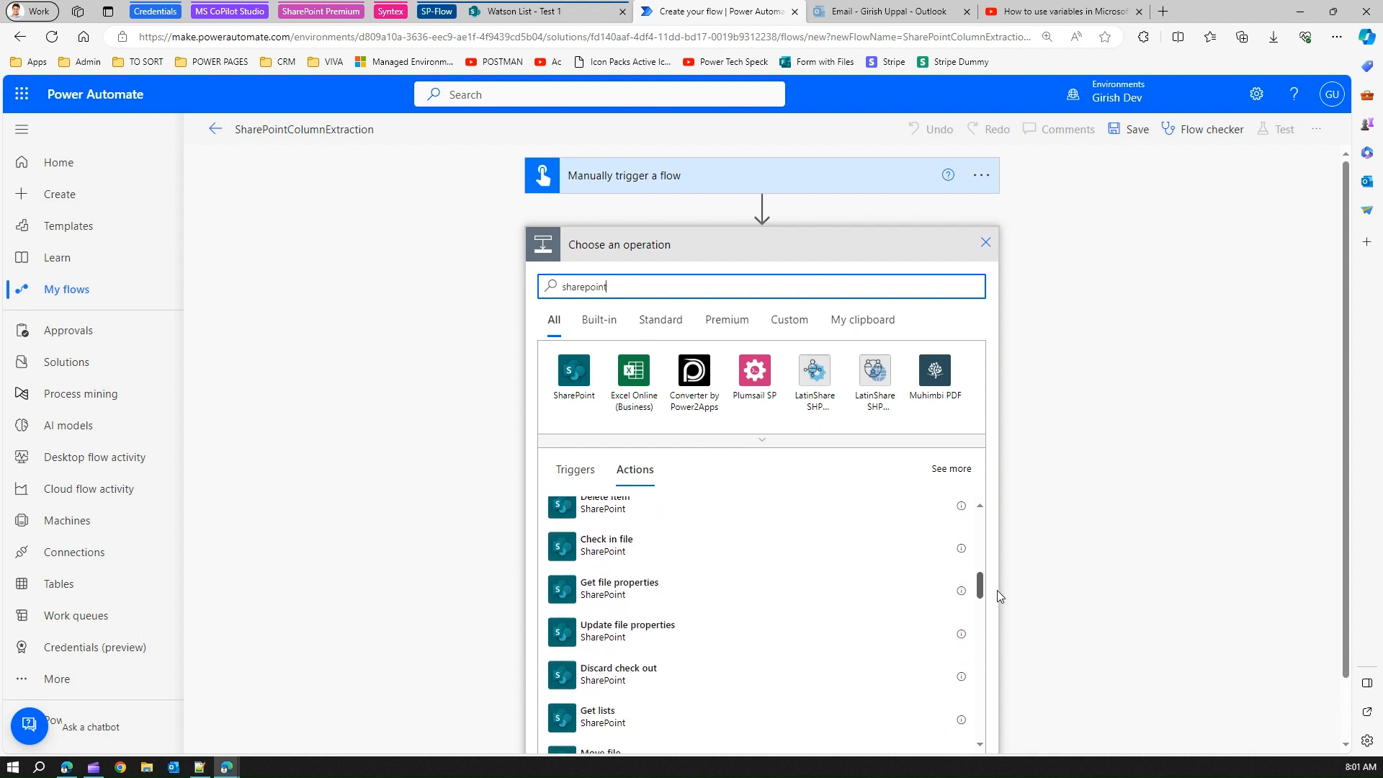
scroll(1000, 600, down, 5)
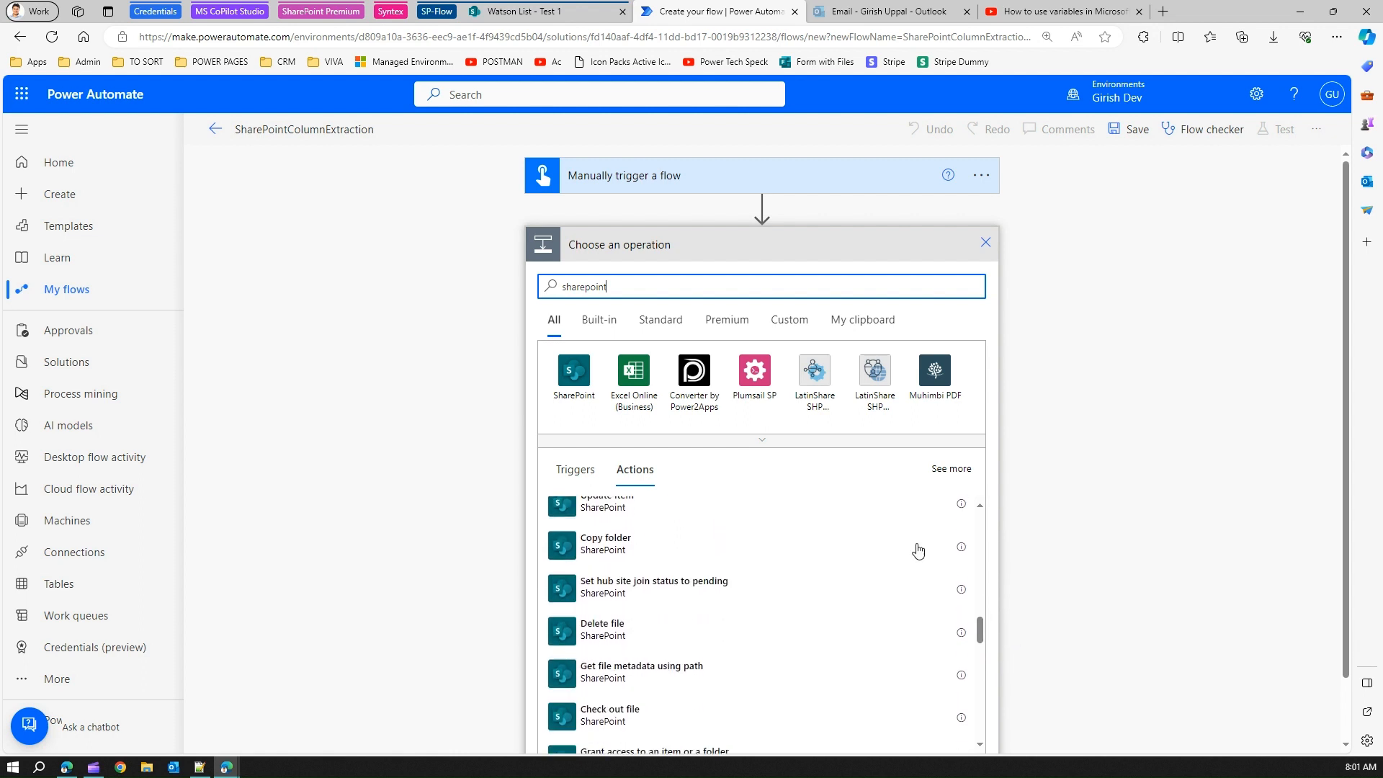
click(595, 385)
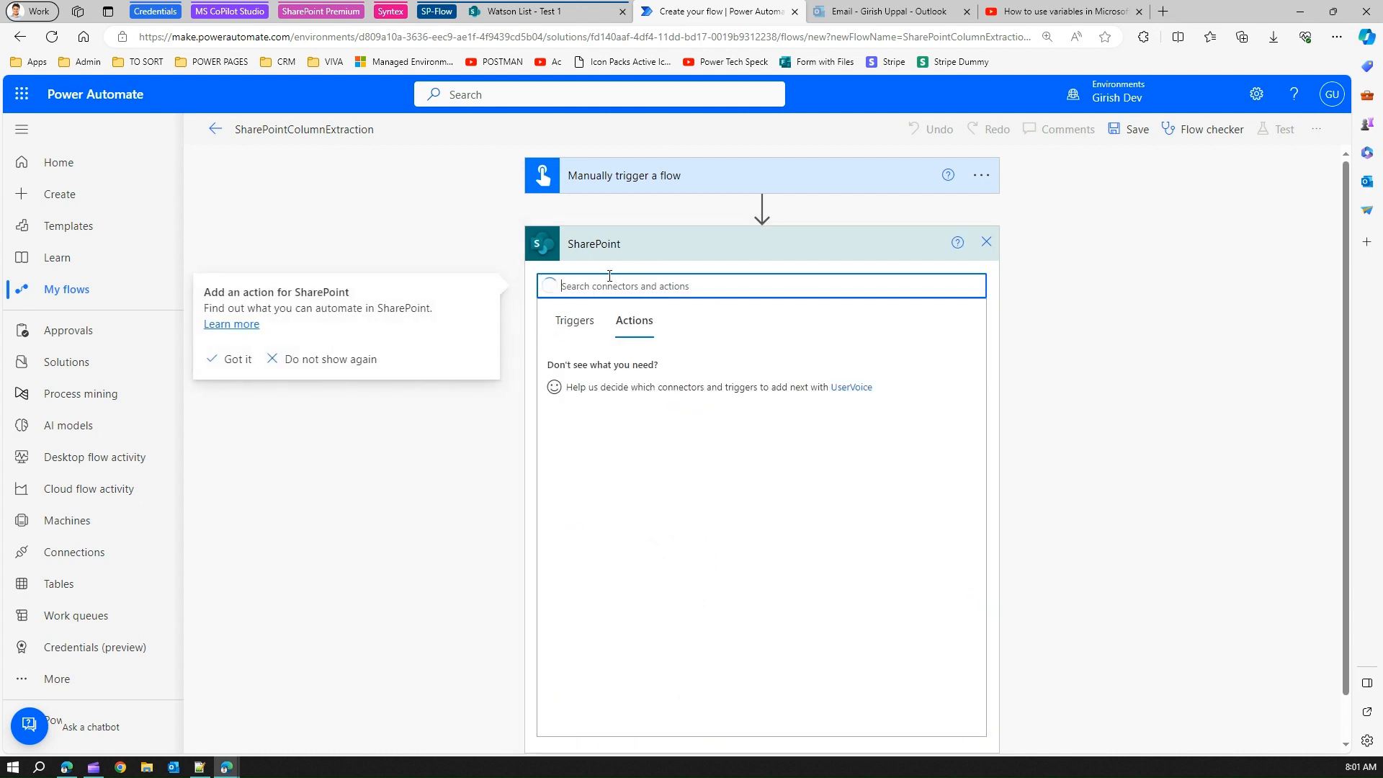
text(get item)
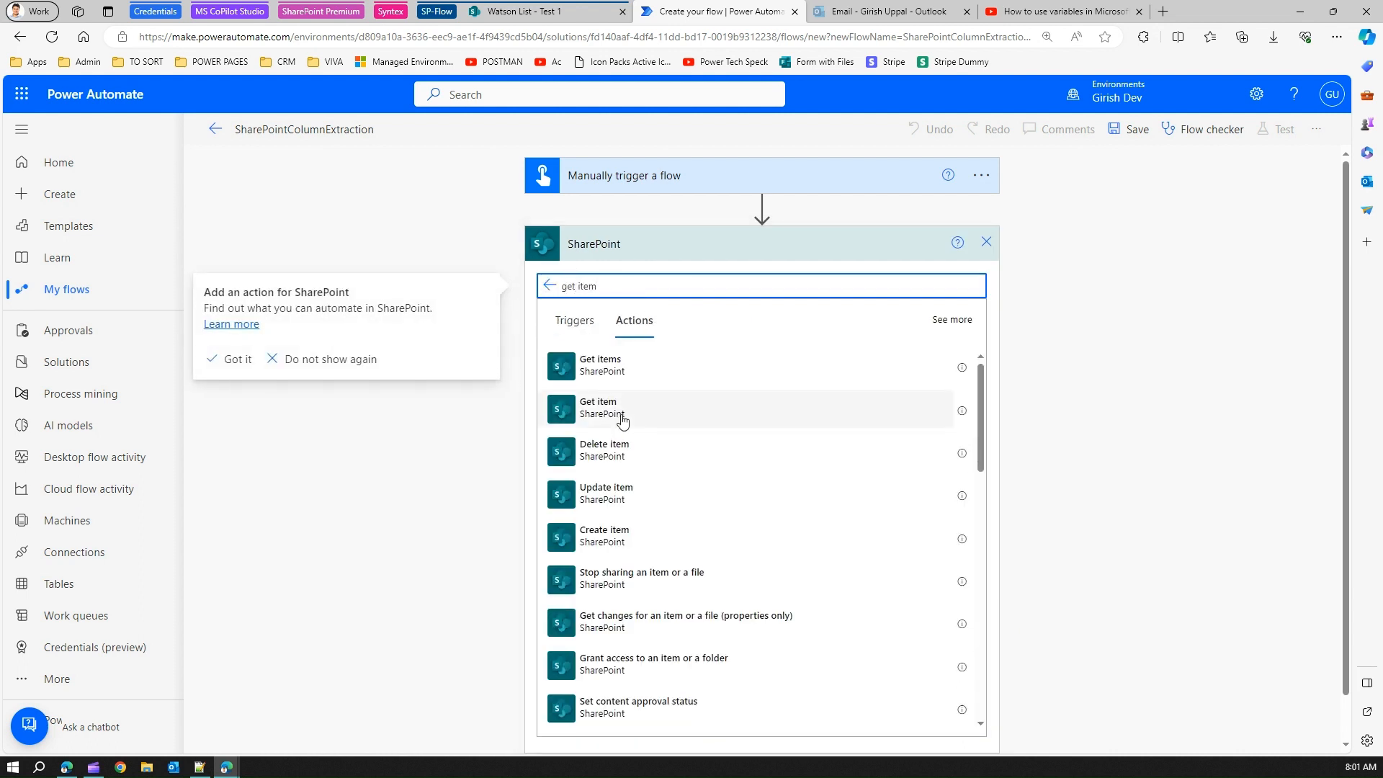
click(618, 369)
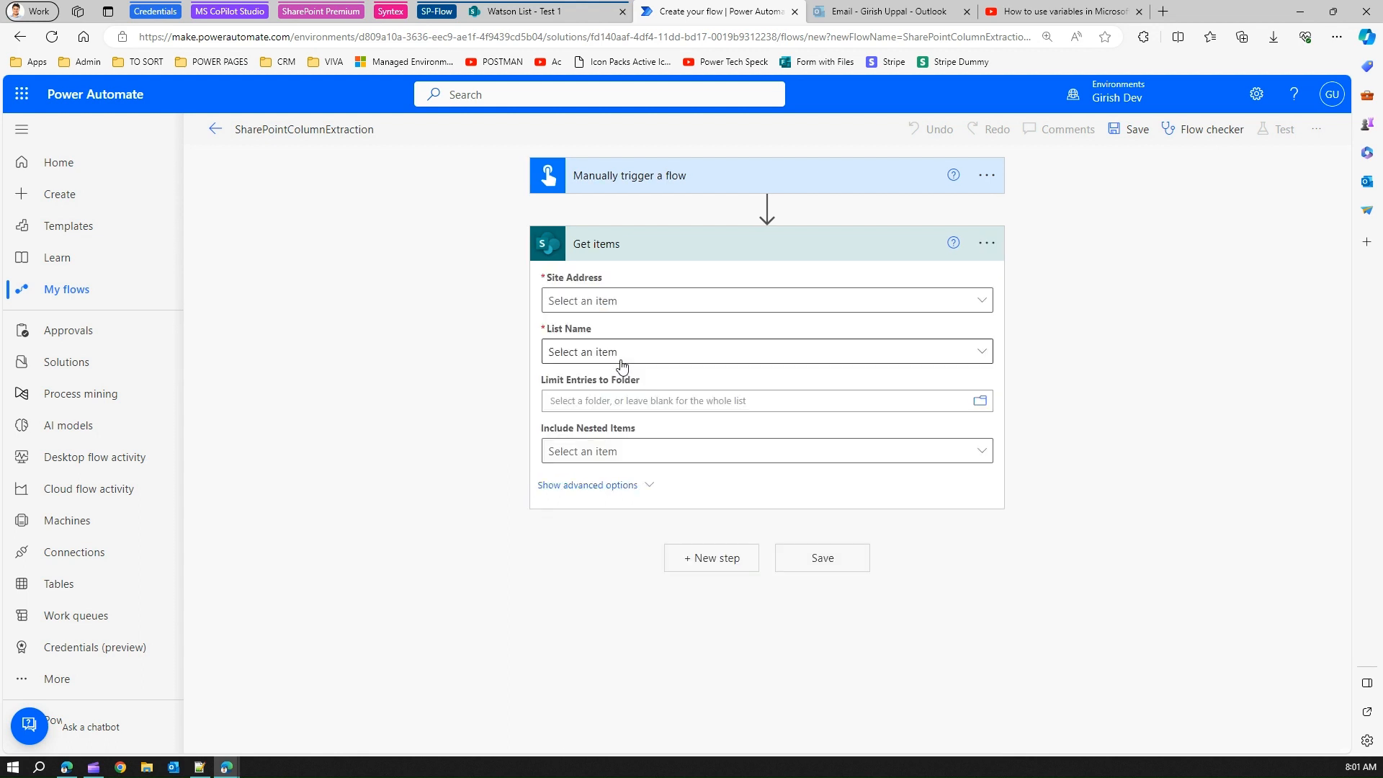
Set the Get items action's site address to Dev SharePoint and its list name to Watson List.
click(778, 301)
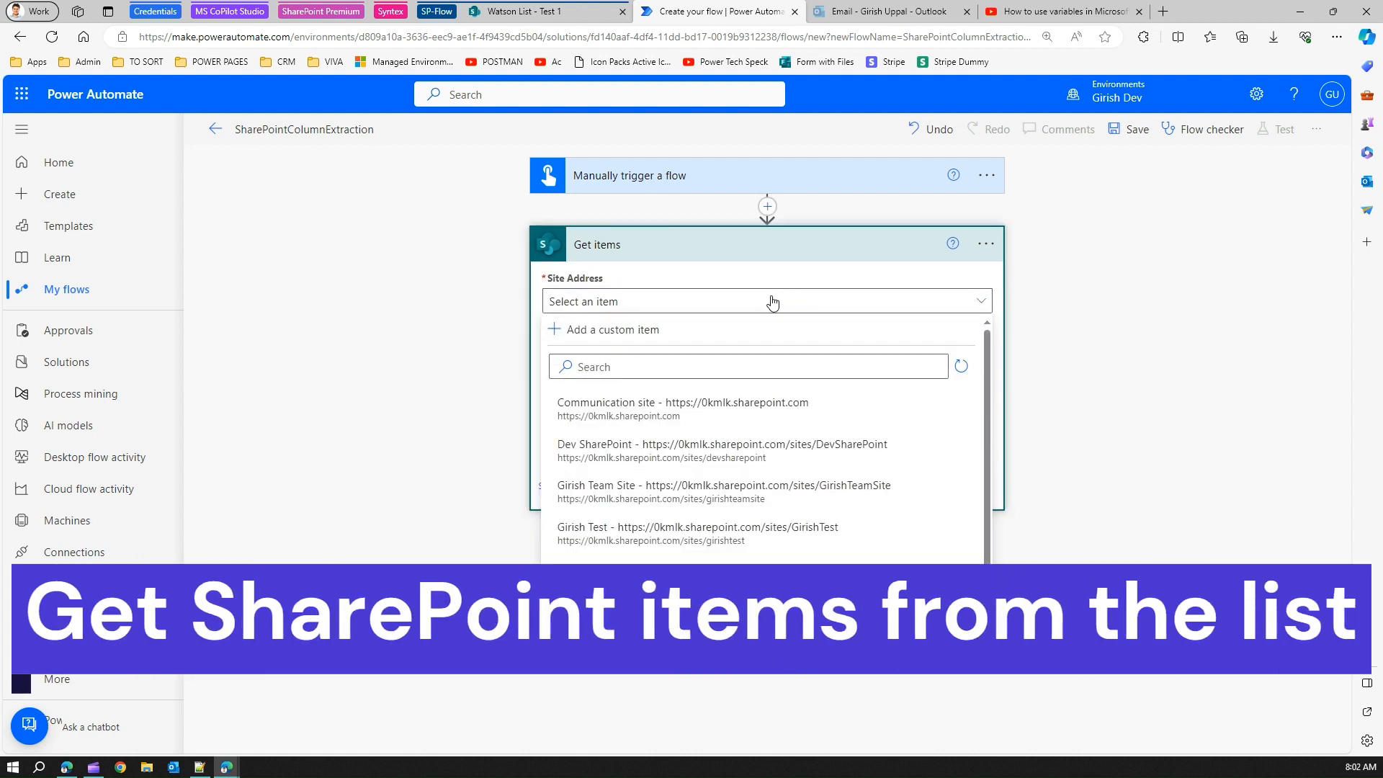
click(656, 449)
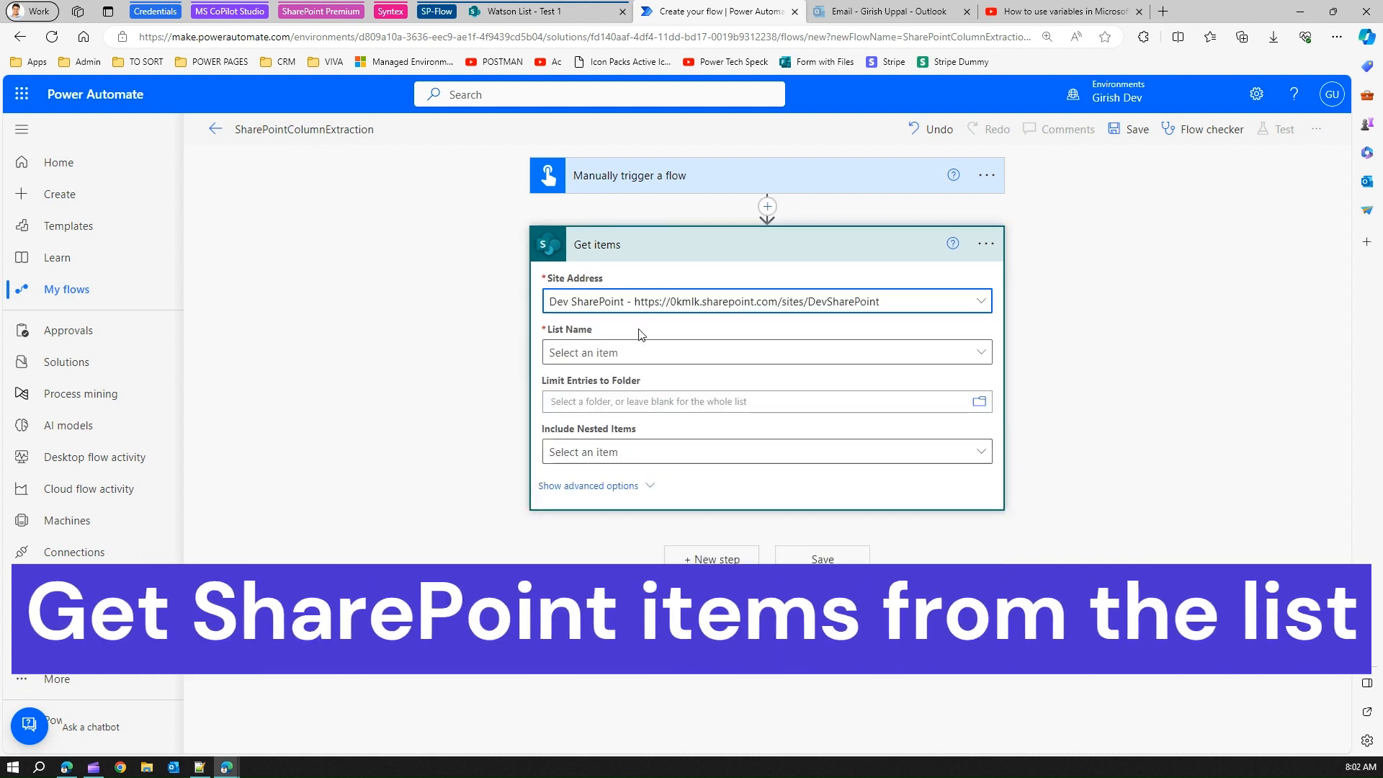
click(627, 355)
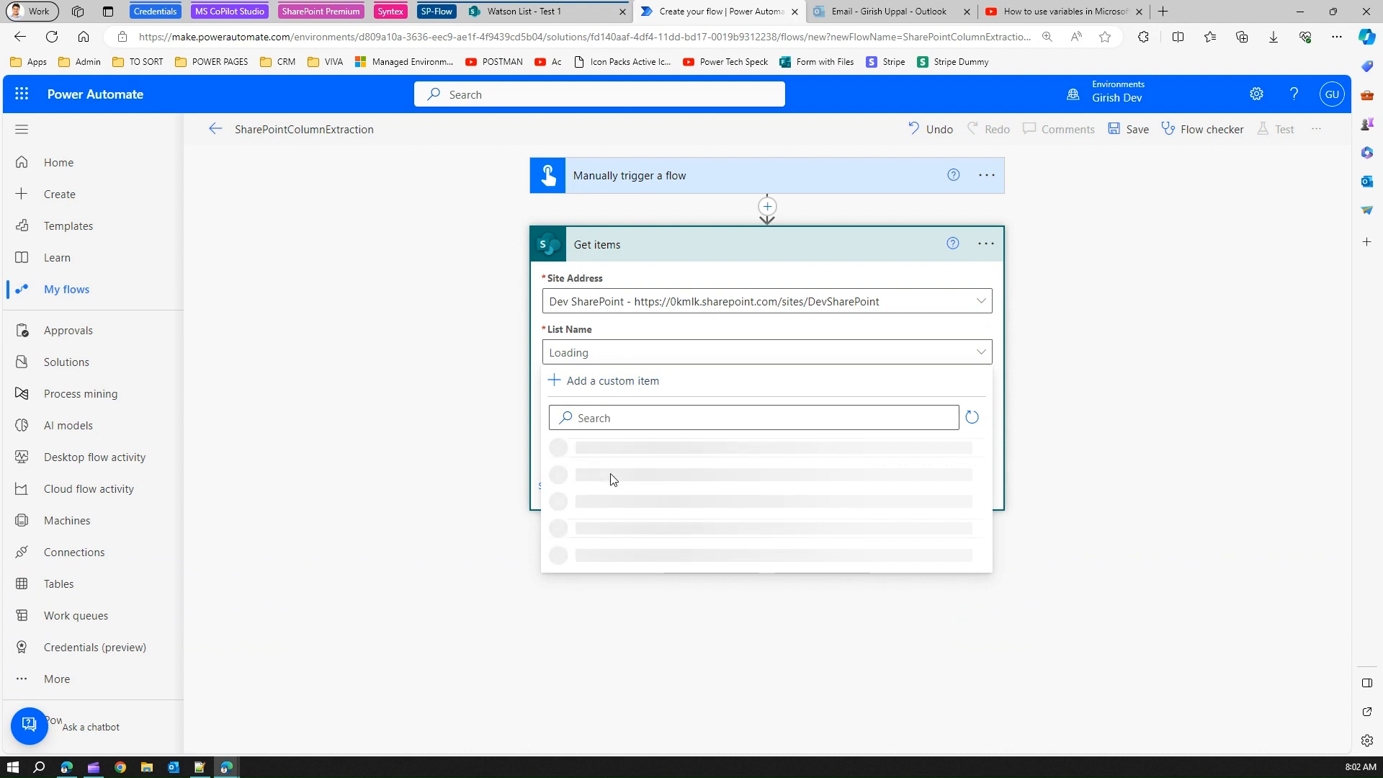
click(607, 458)
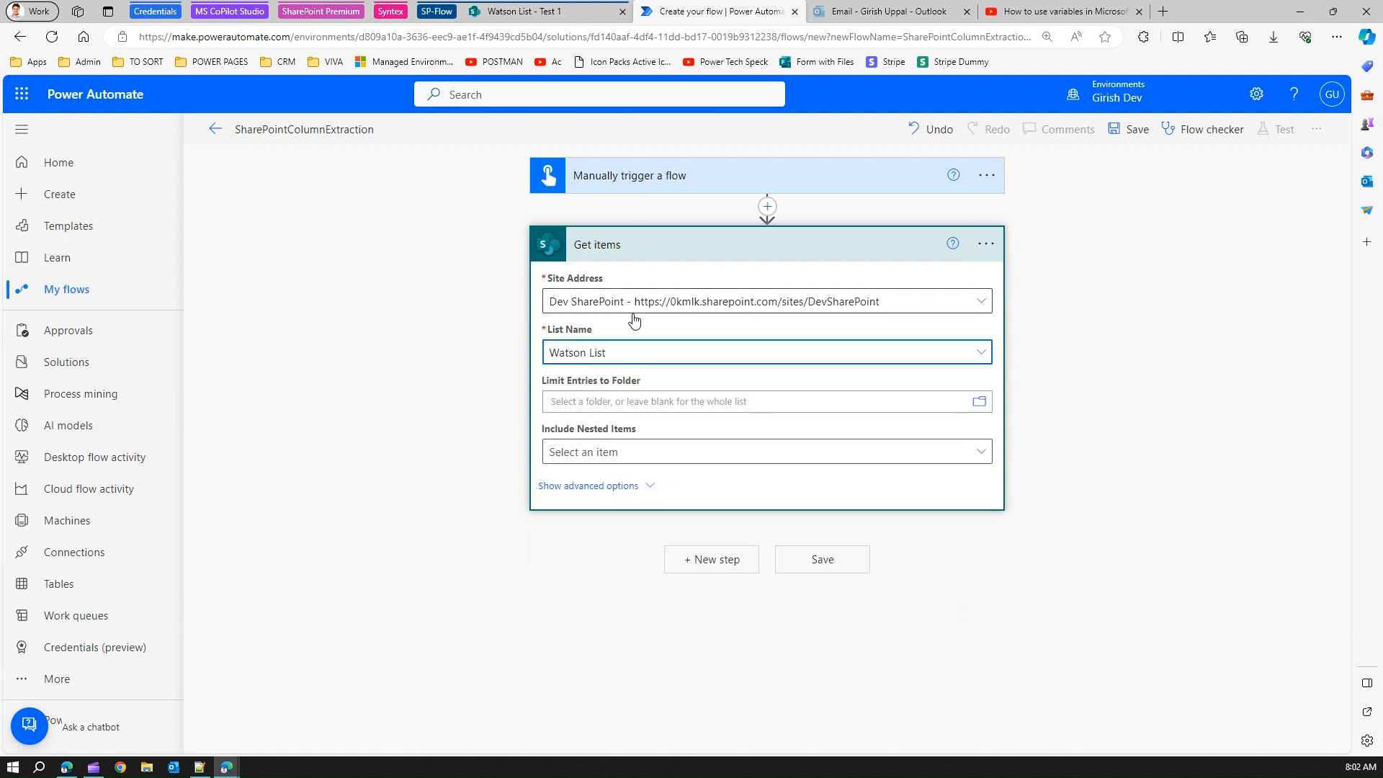
Rename the Get items action to GetSPItems, collapse its card and save the flow.
click(832, 212)
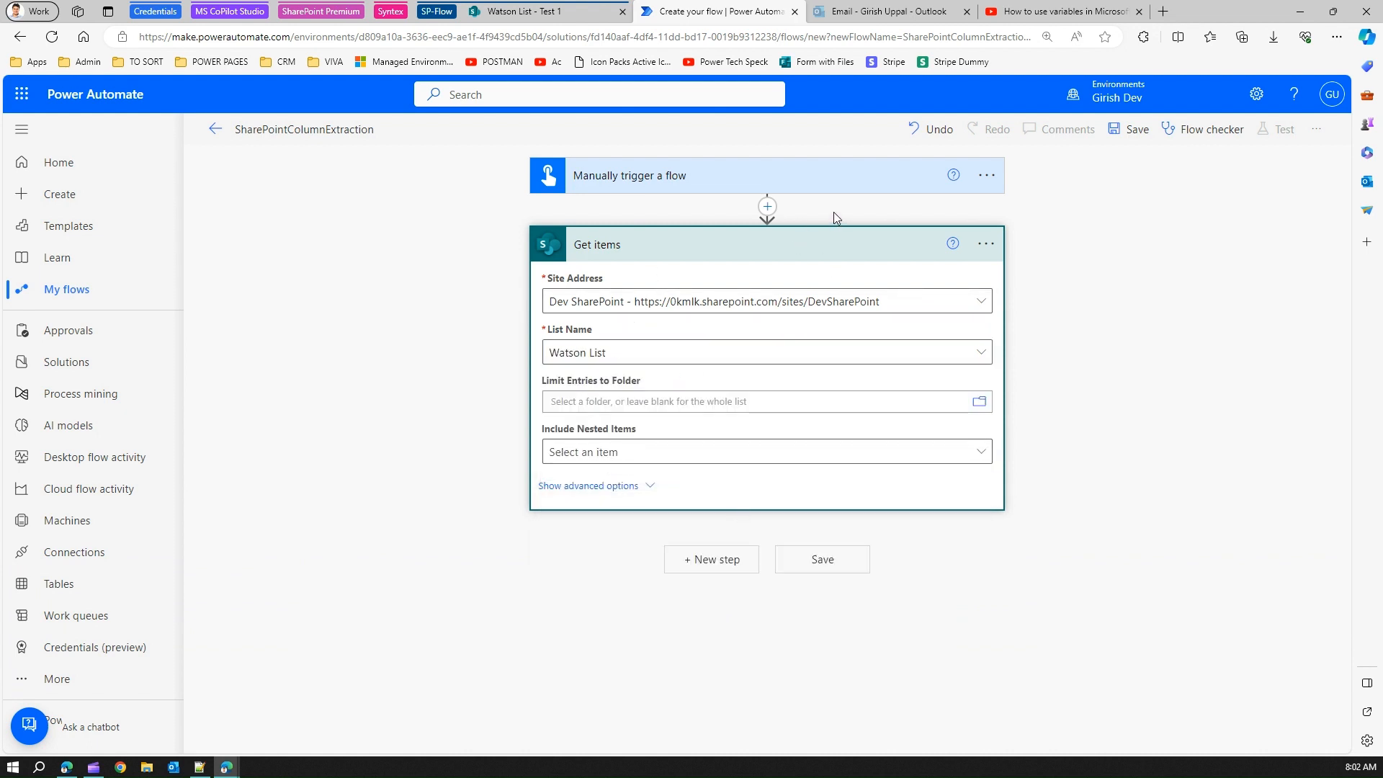
click(994, 245)
click(1046, 268)
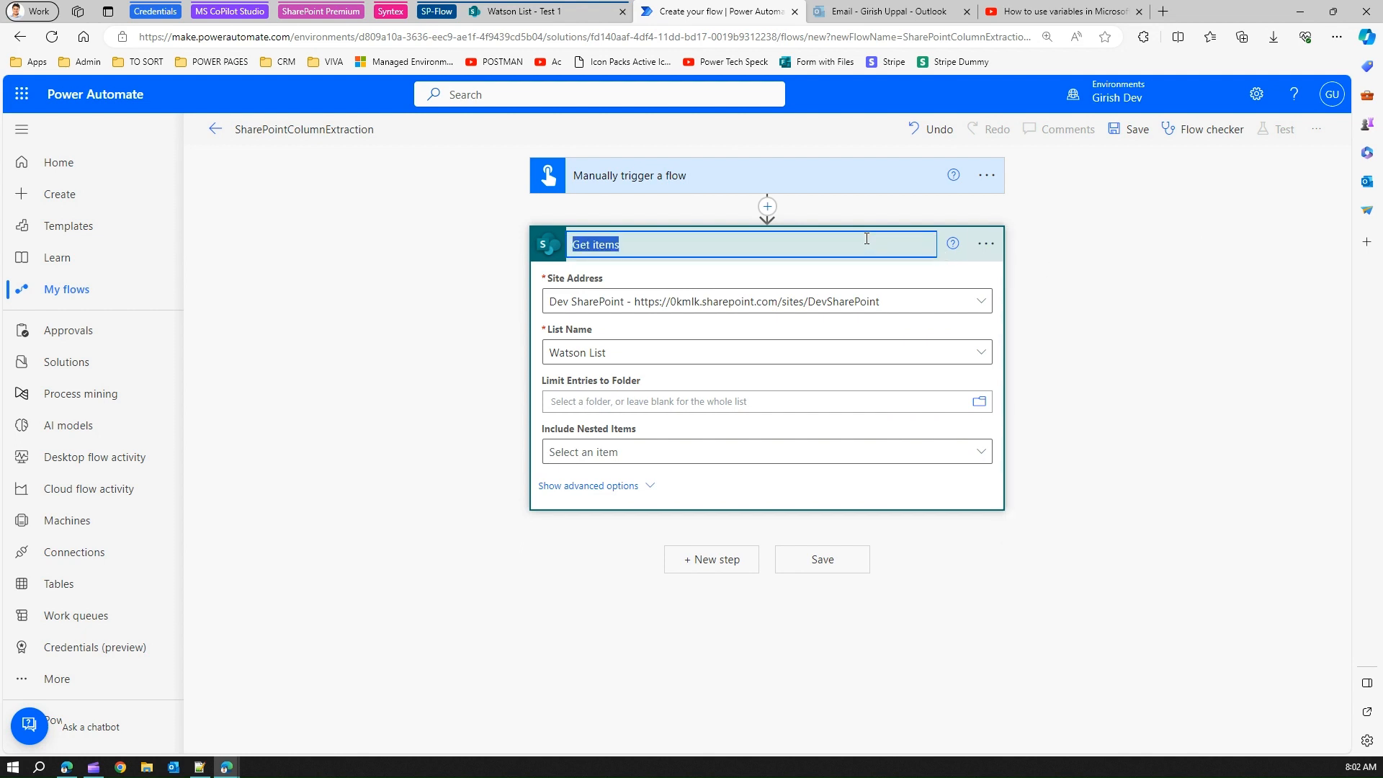
text(GetSPItems)
click(1080, 303)
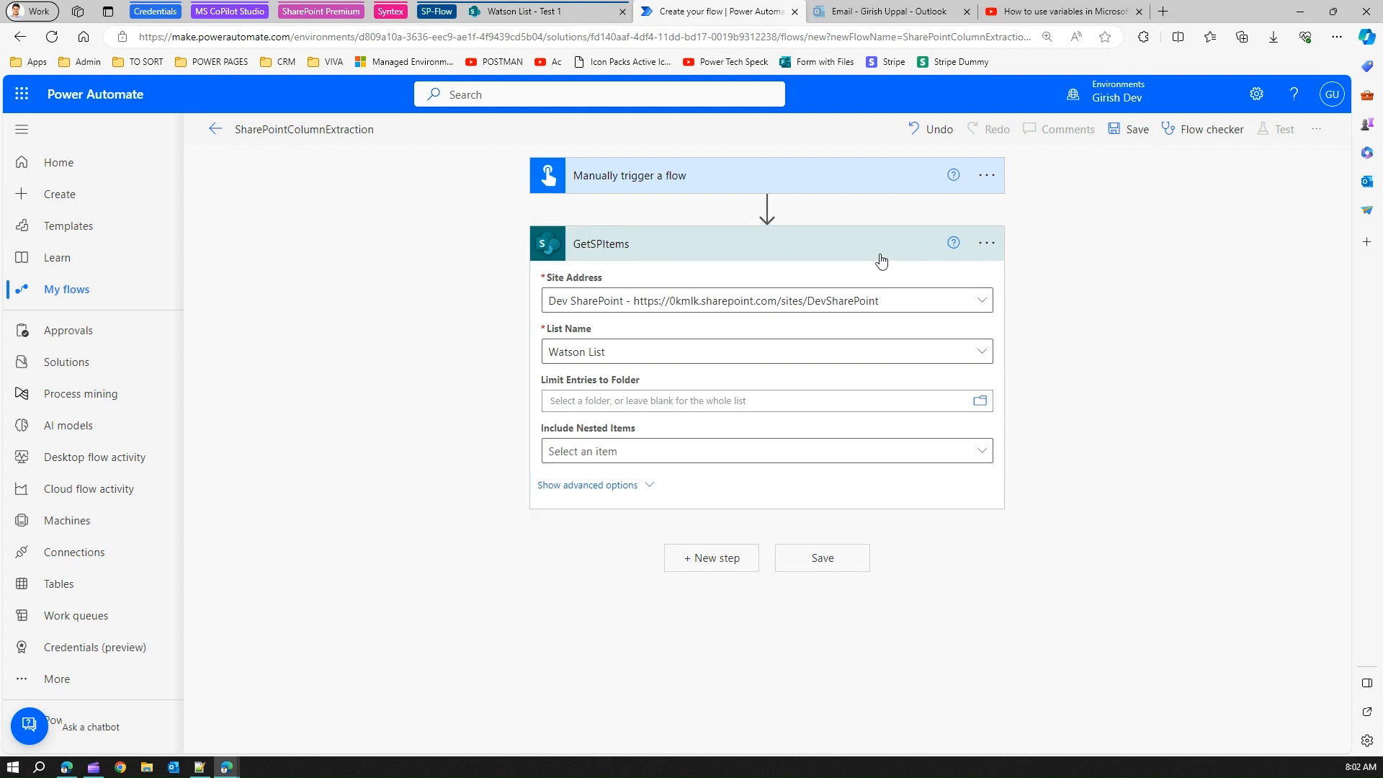
click(838, 249)
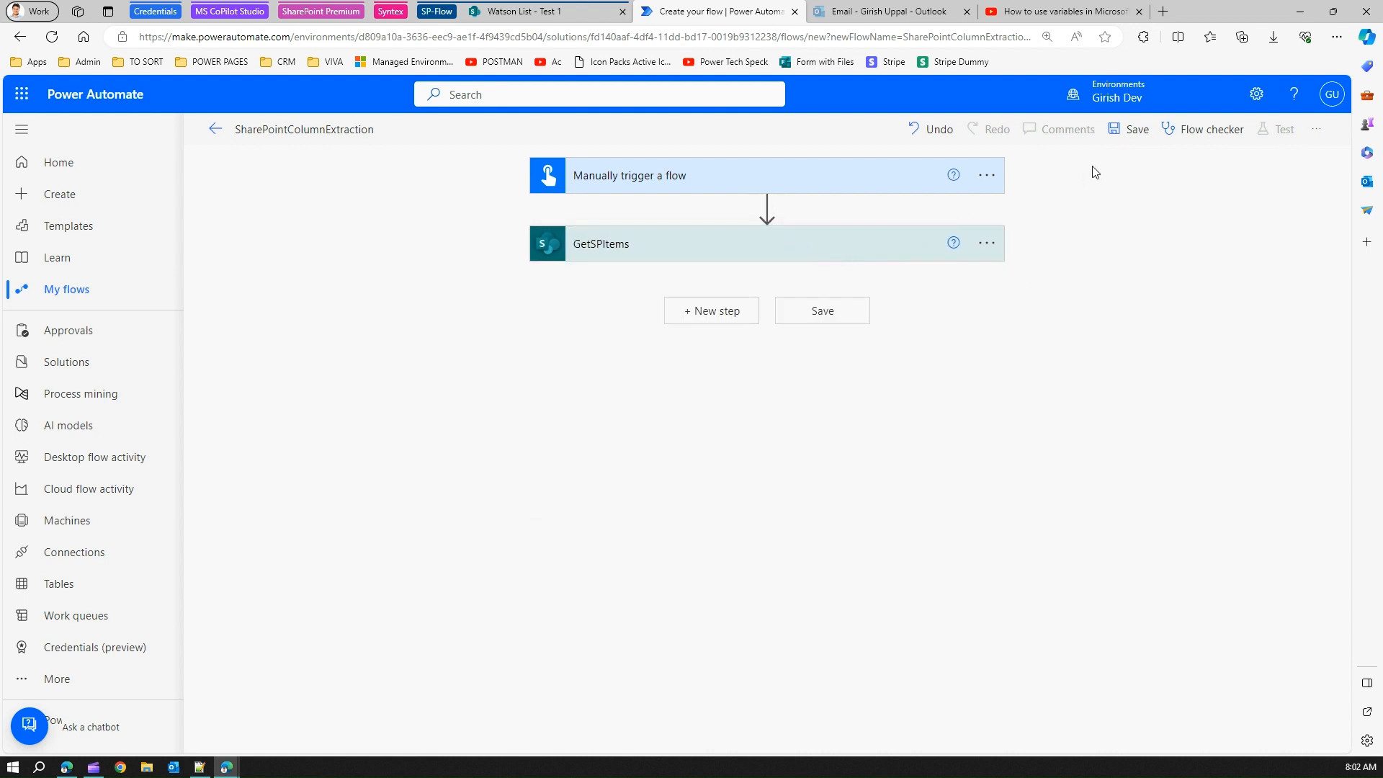
click(1133, 131)
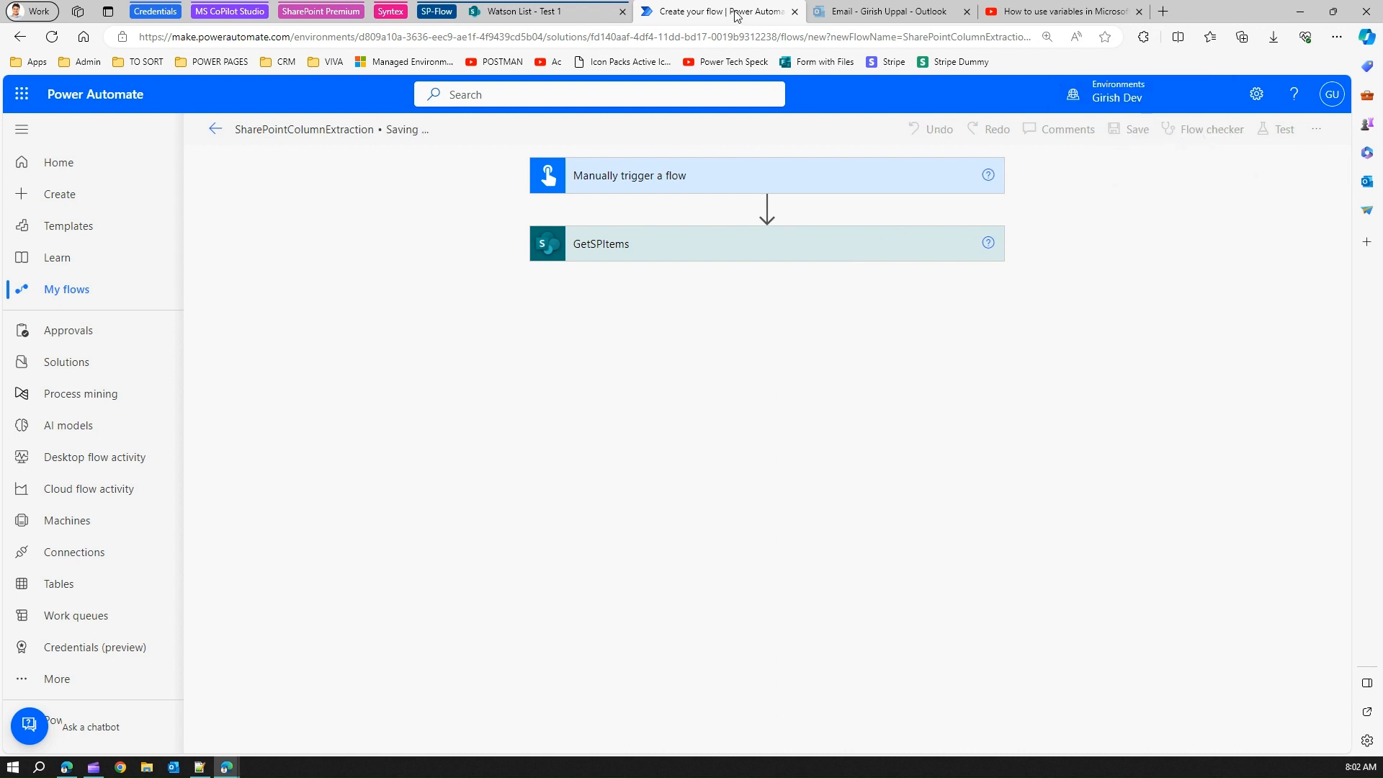
Close the YouTube page about using variables in Power Automate and return to the SharePointColumnExtraction flow.
click(847, 14)
drag(847, 15, 818, 16)
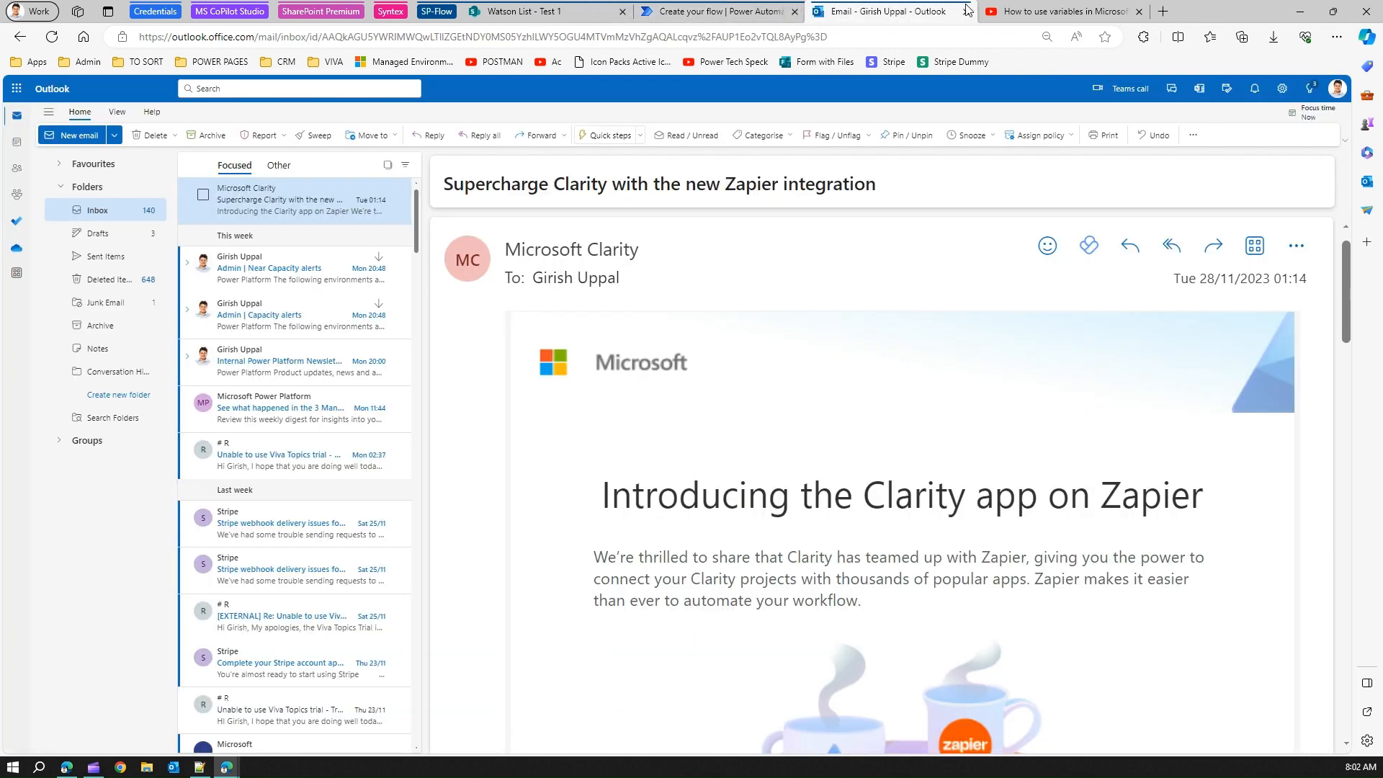
click(1023, 11)
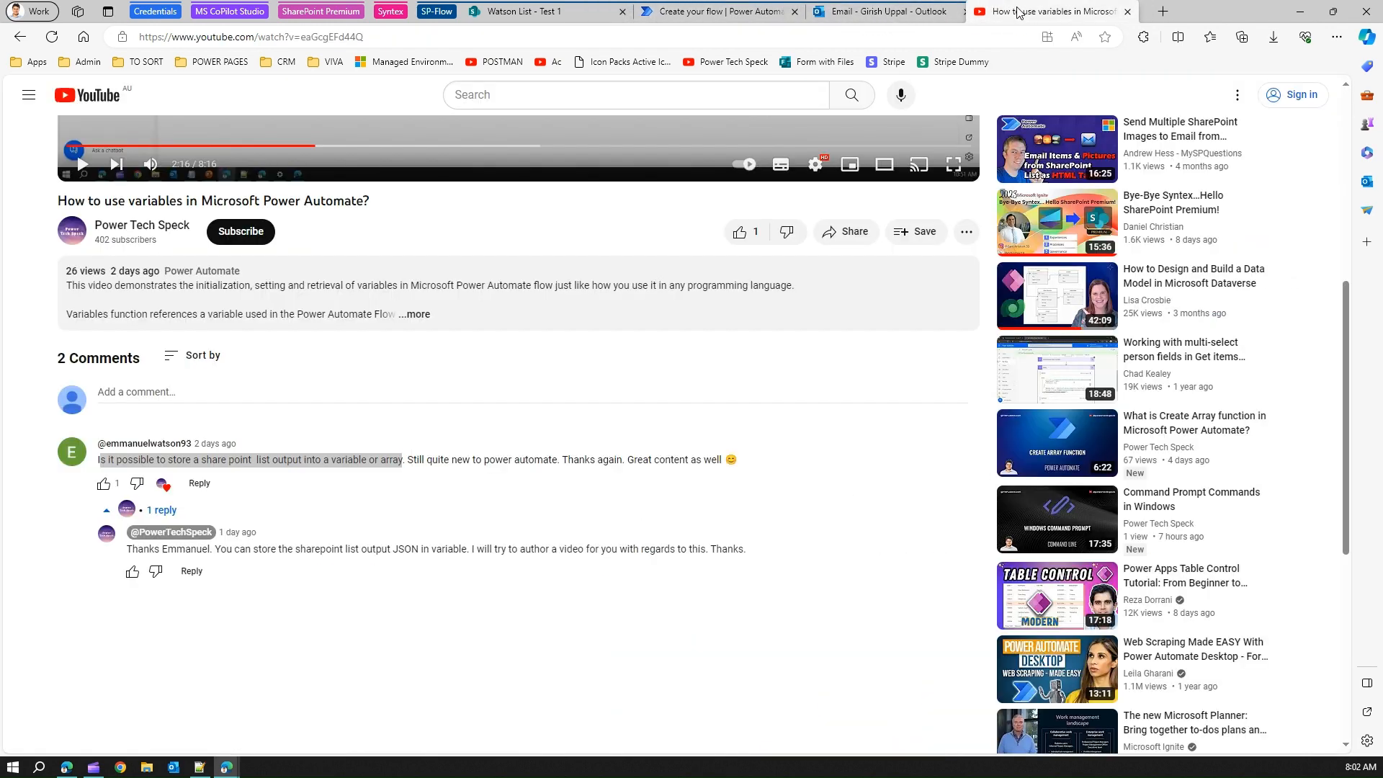
click(1131, 12)
click(742, 12)
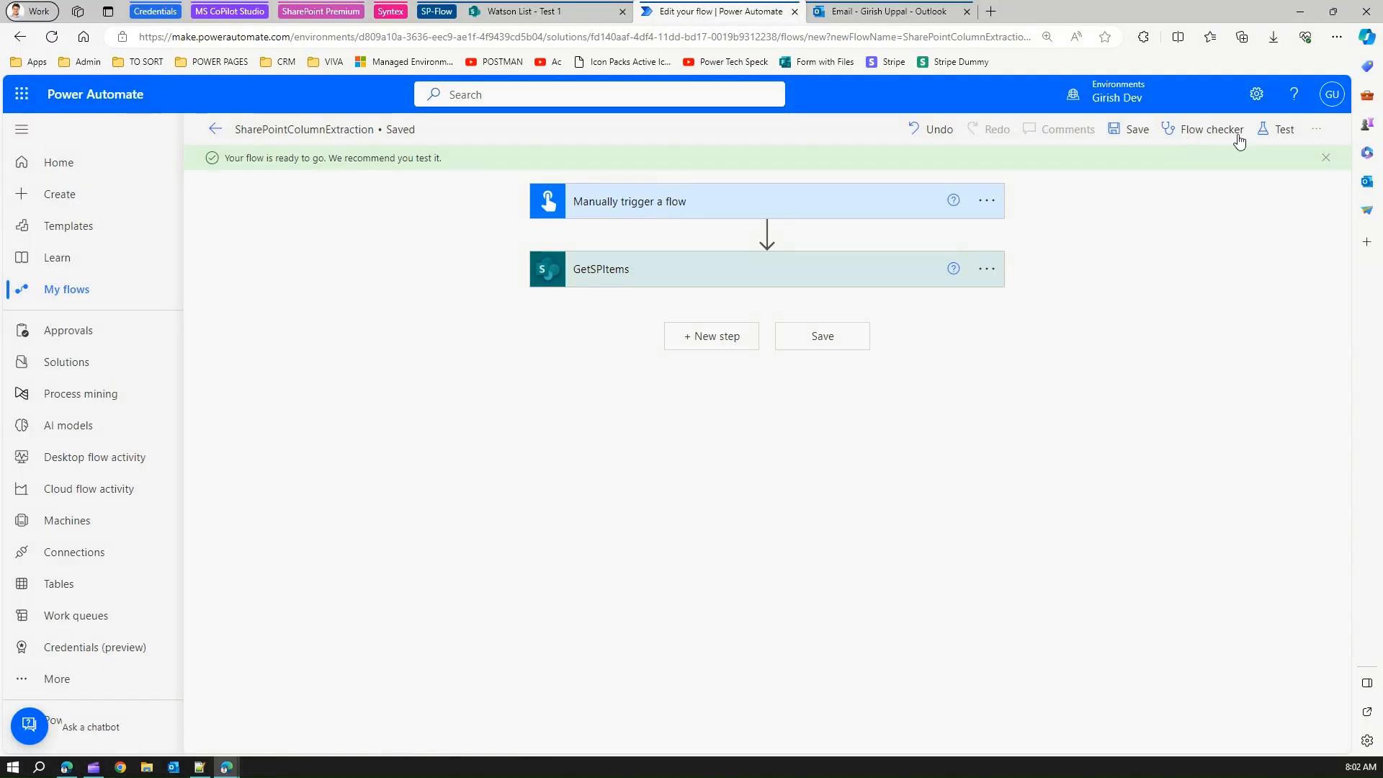
Start a manual test run of the SharePointColumnExtraction flow using the existing SharePoint connection.
click(1237, 136)
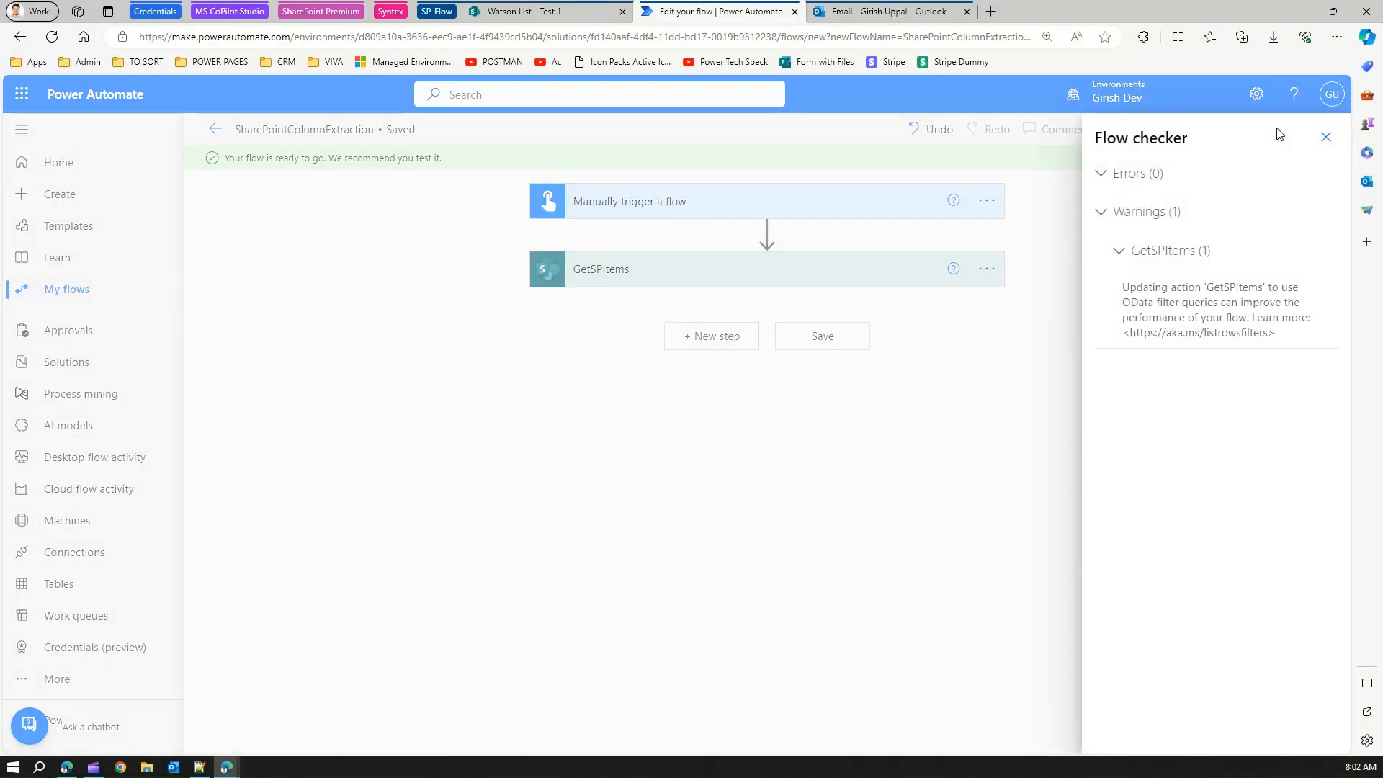
click(1325, 137)
click(1268, 131)
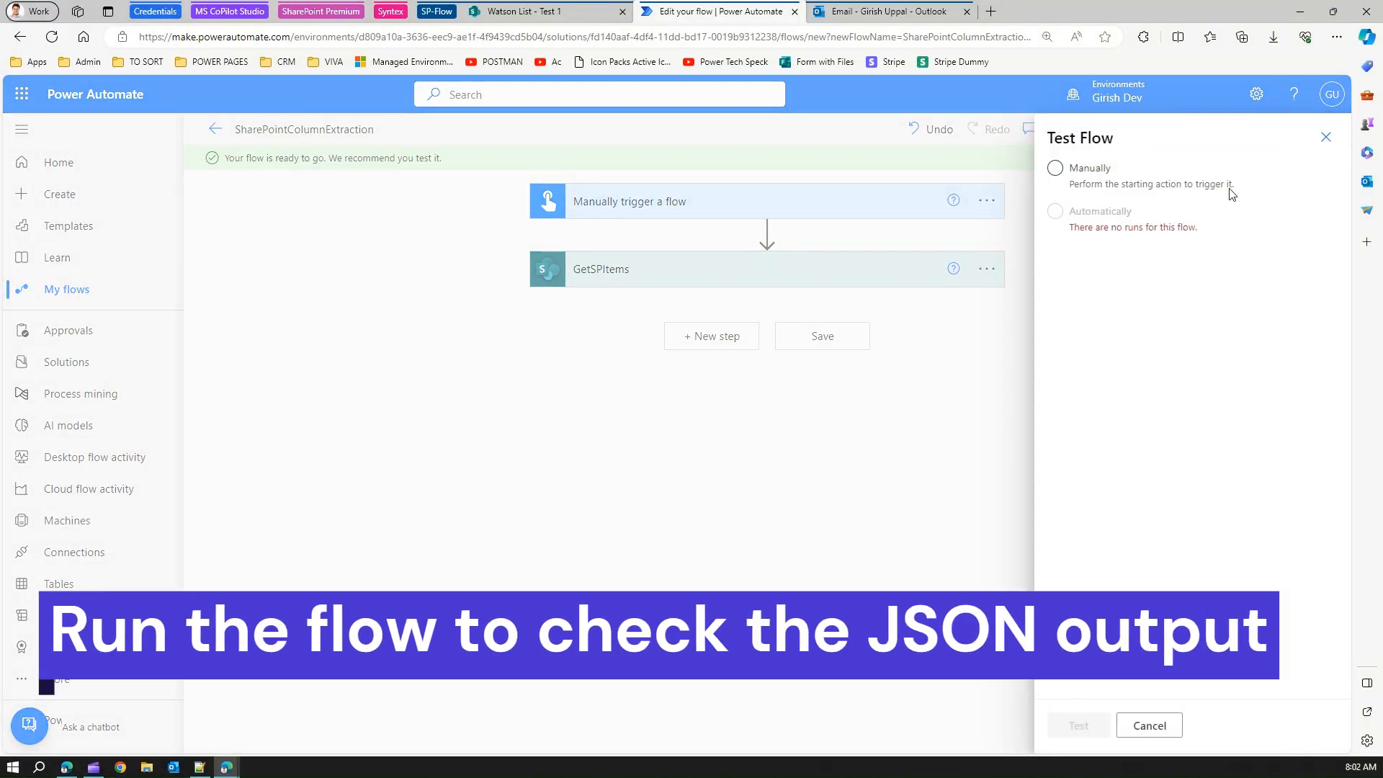
click(1091, 726)
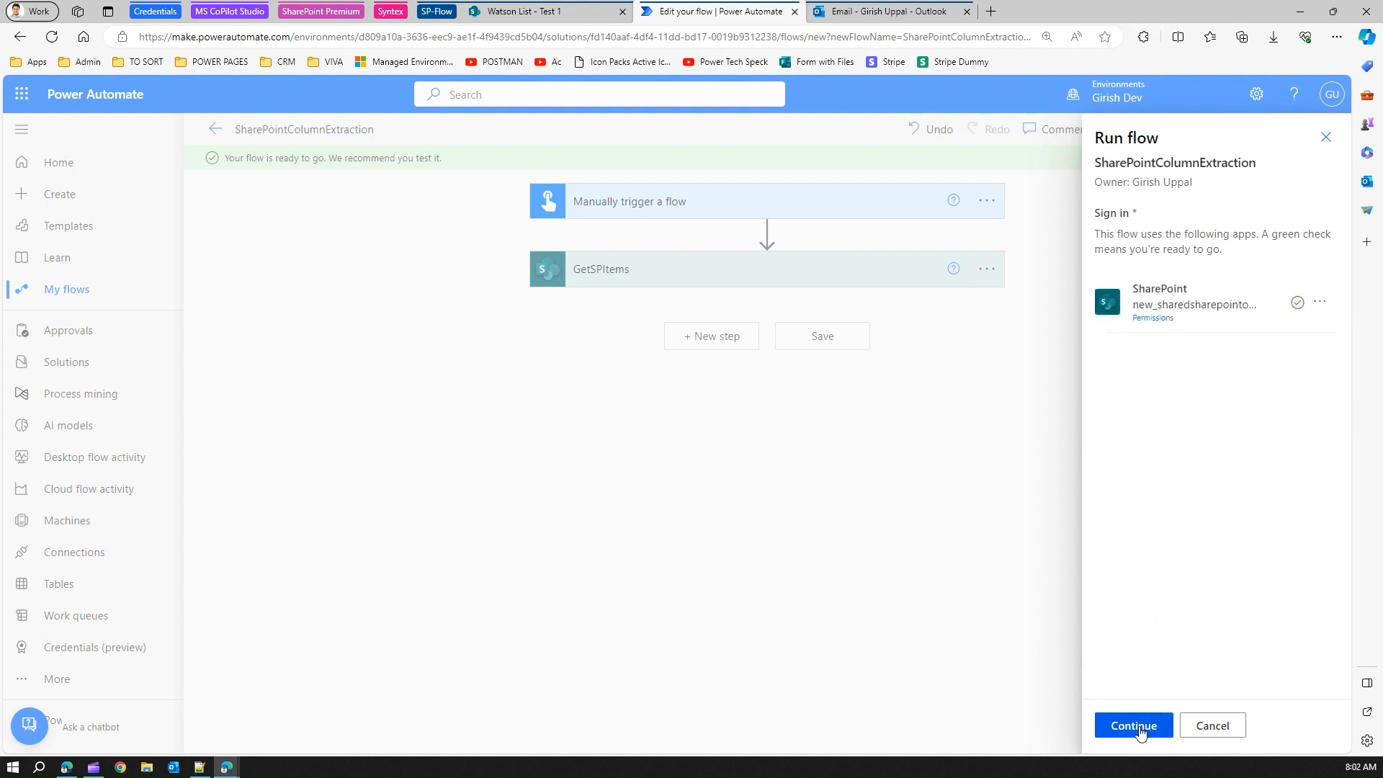
click(1141, 731)
click(1143, 731)
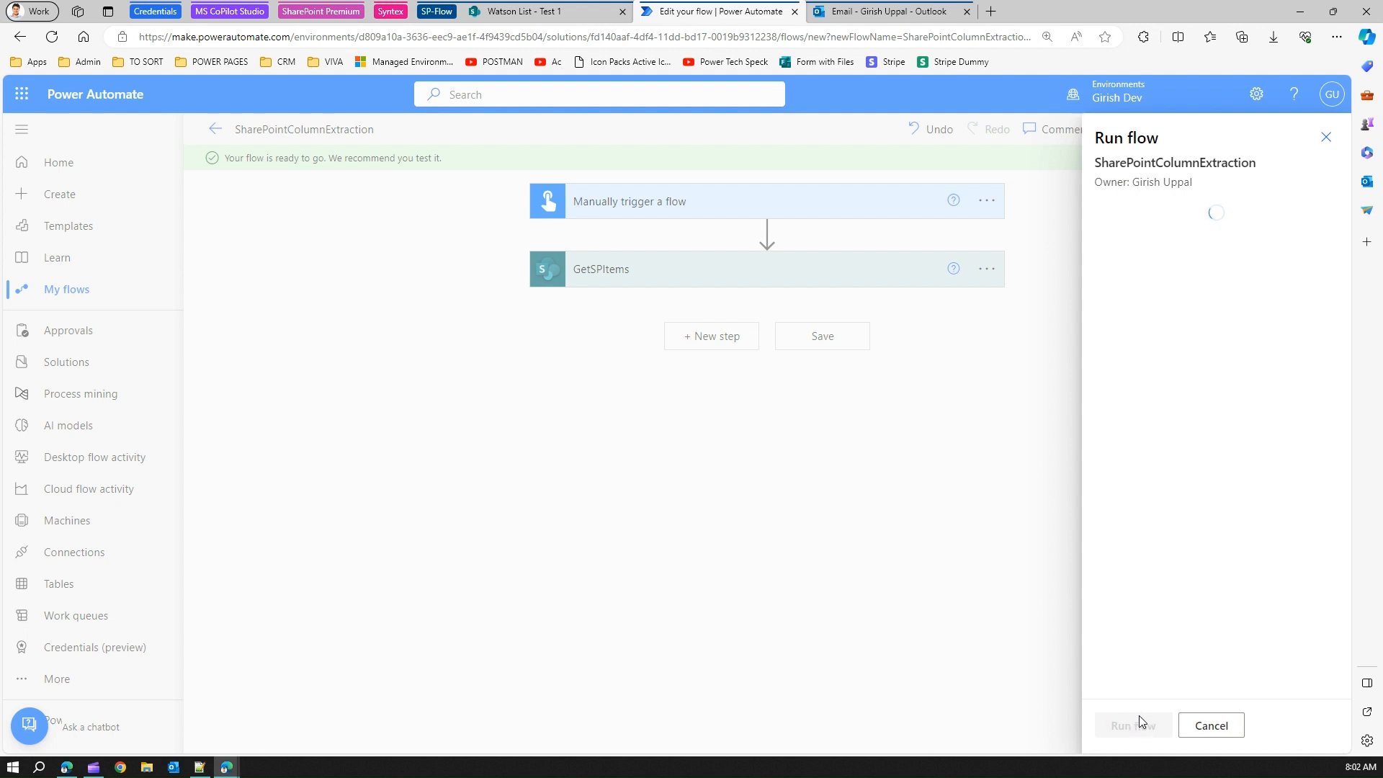
click(0, 370)
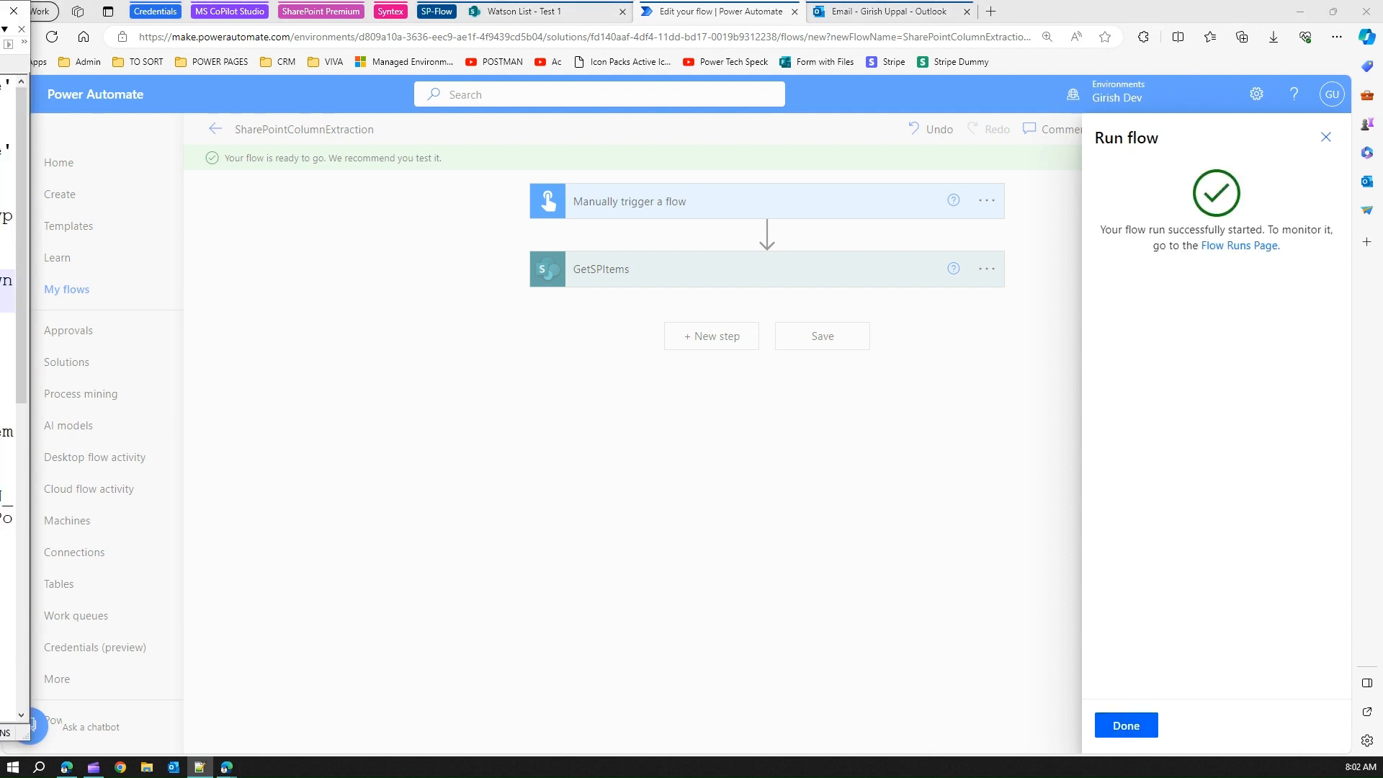
click(1, 161)
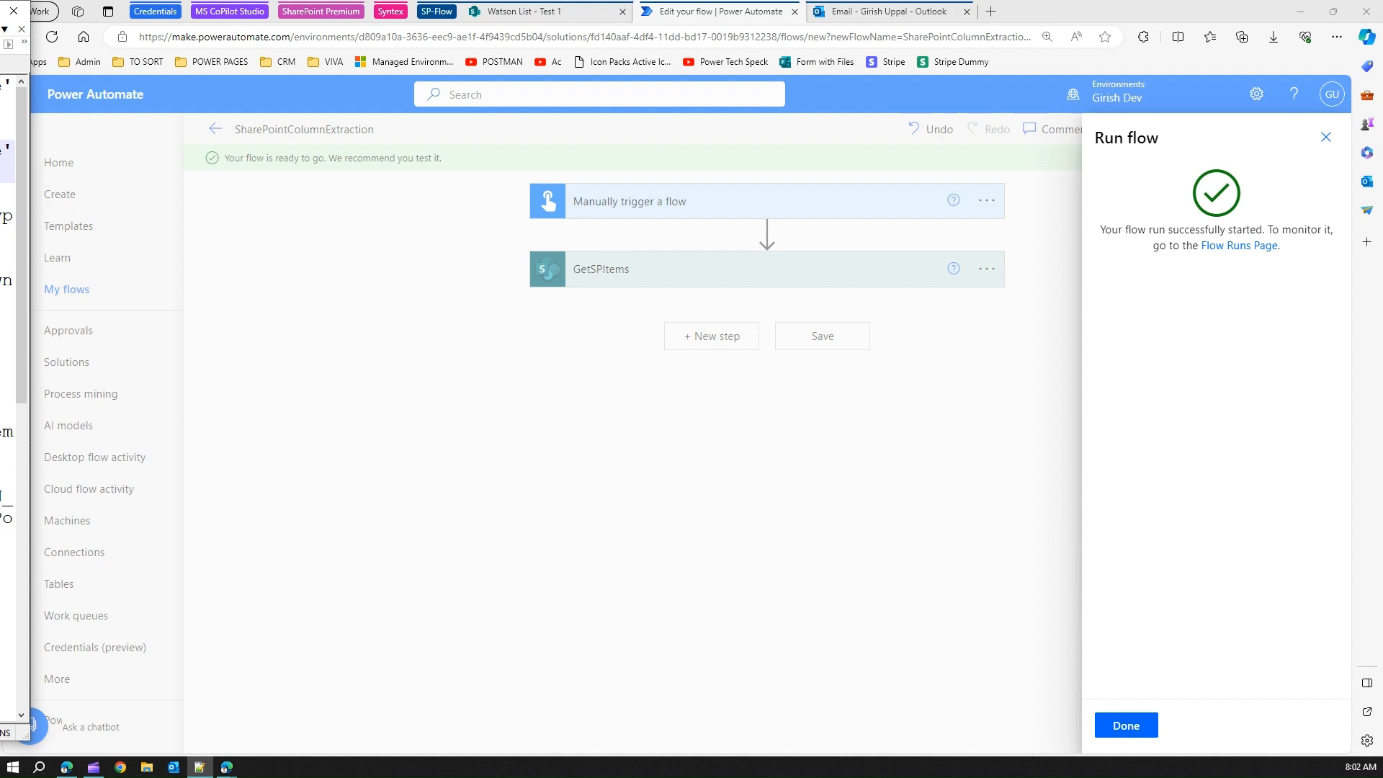
key(Up)
key(Up)
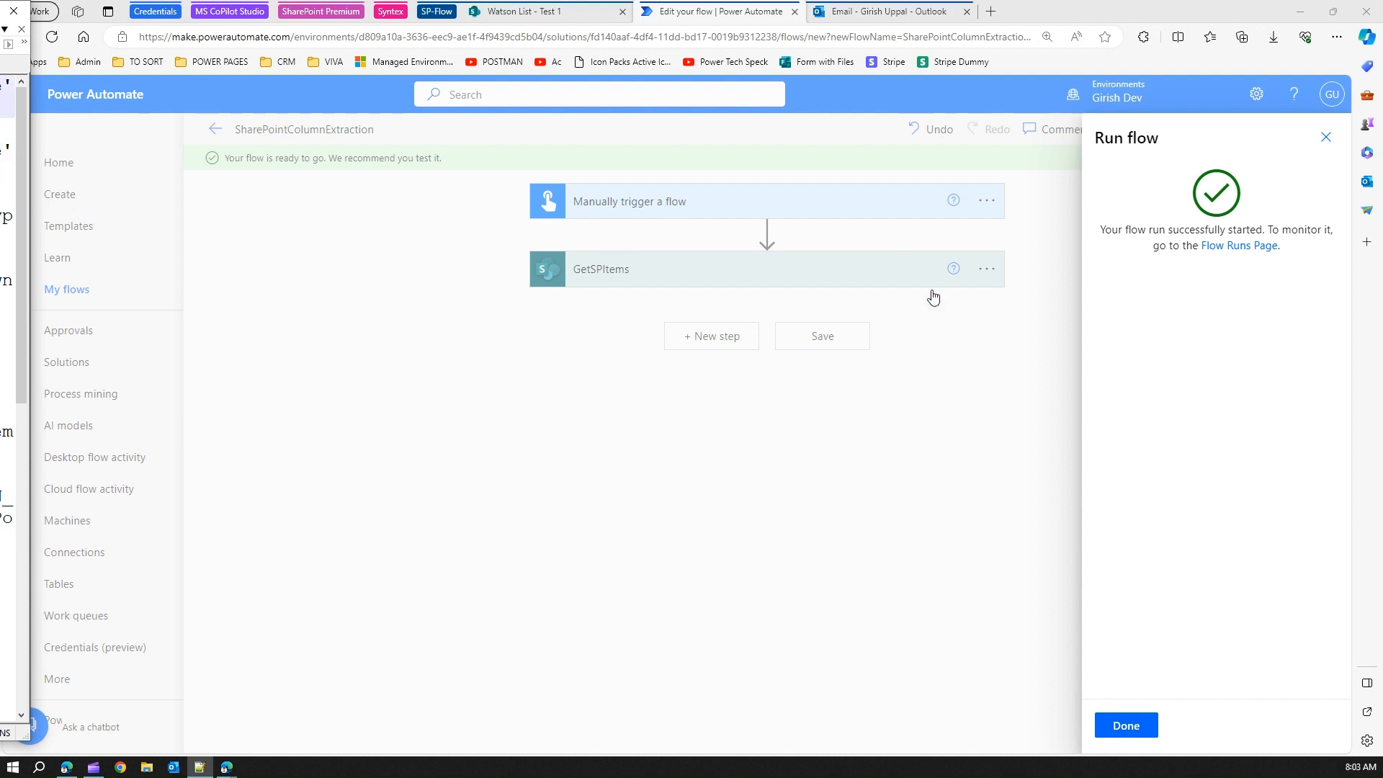
Open the test run's details and show the raw outputs of the GetSPItems action.
click(1125, 725)
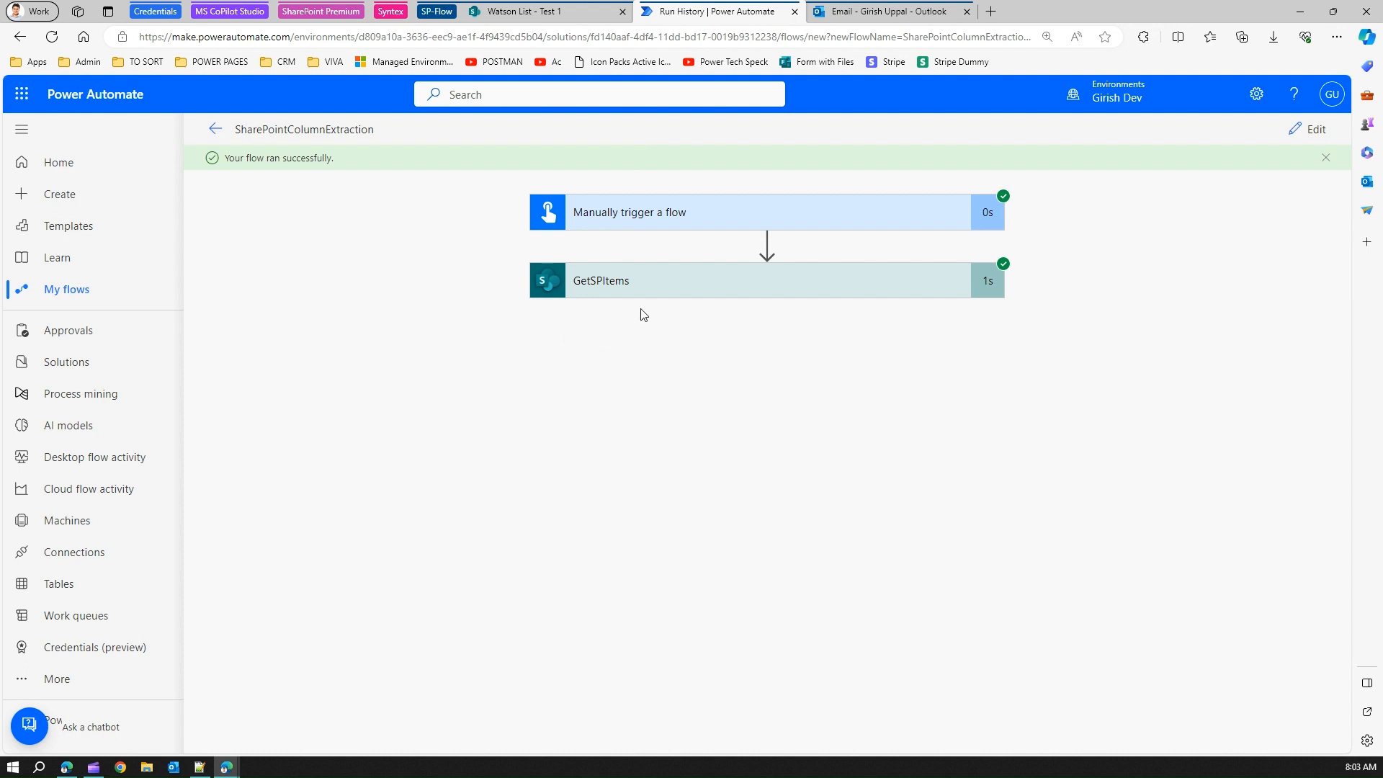
click(657, 290)
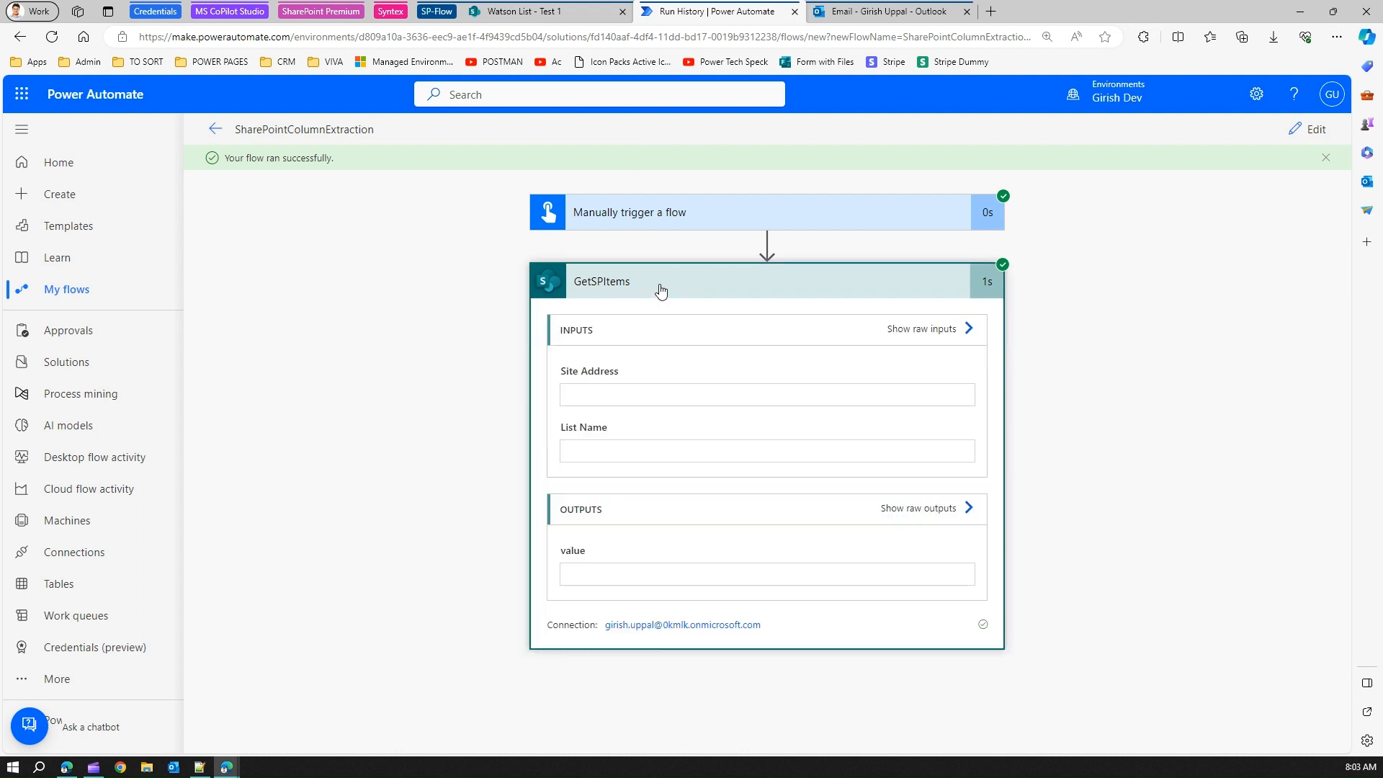
drag(573, 449, 633, 449)
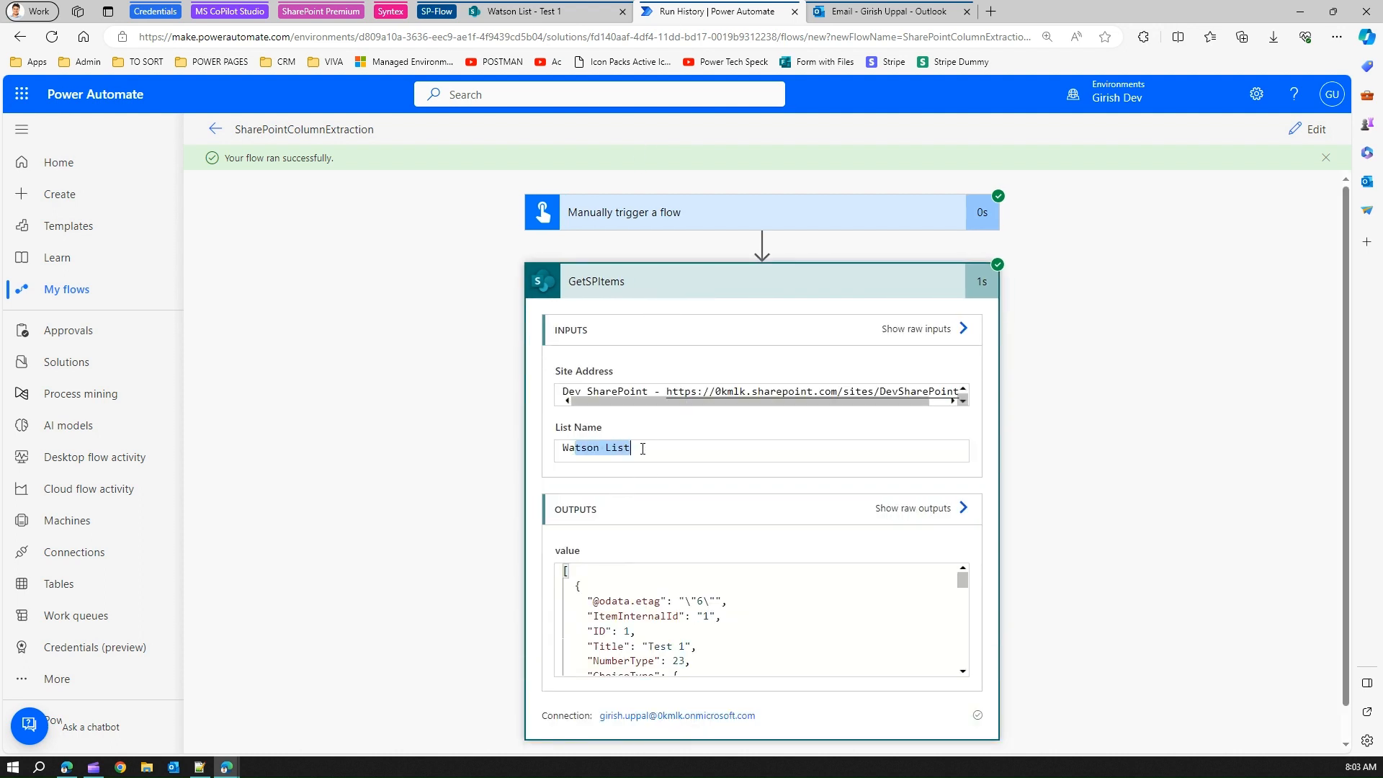
click(595, 550)
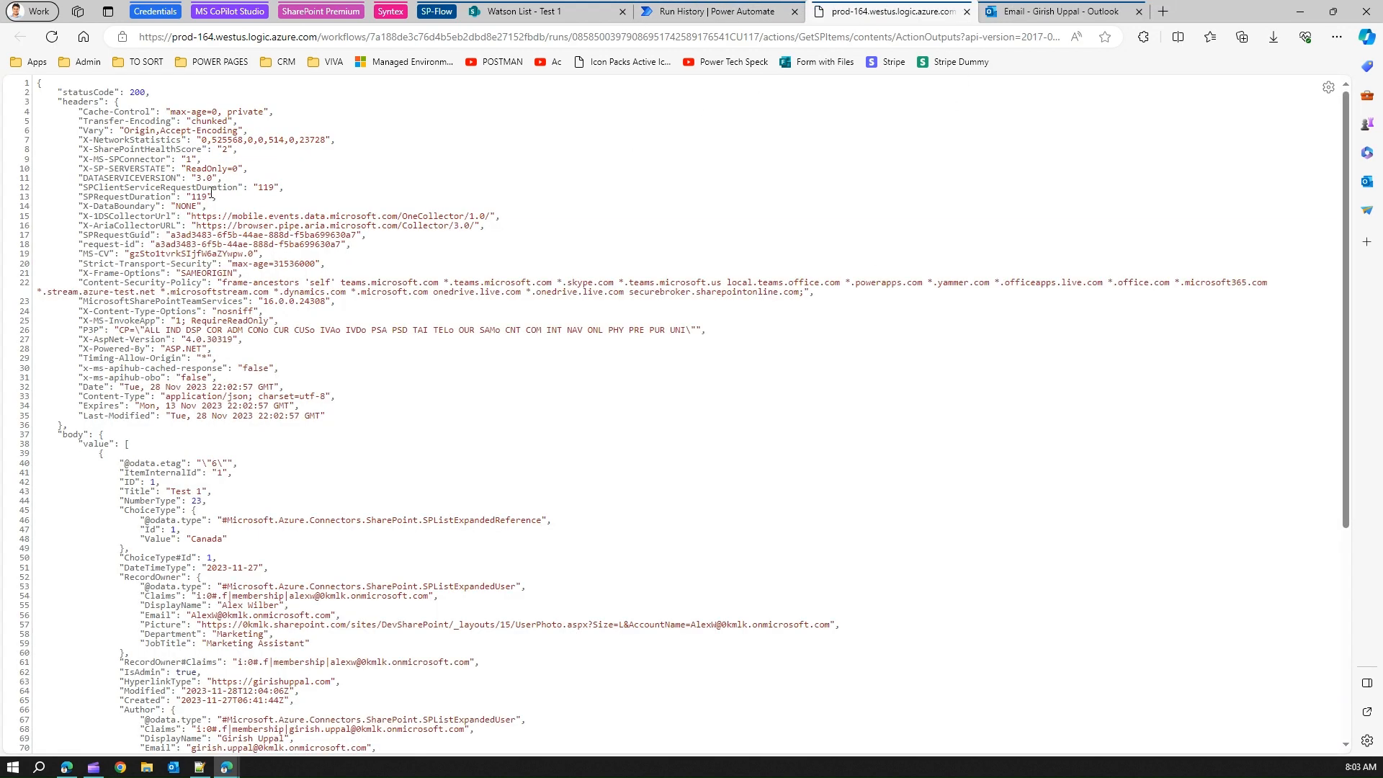
Look through the raw JSON output of GetSPItems and copy all of it.
scroll(240, 389, down, 5)
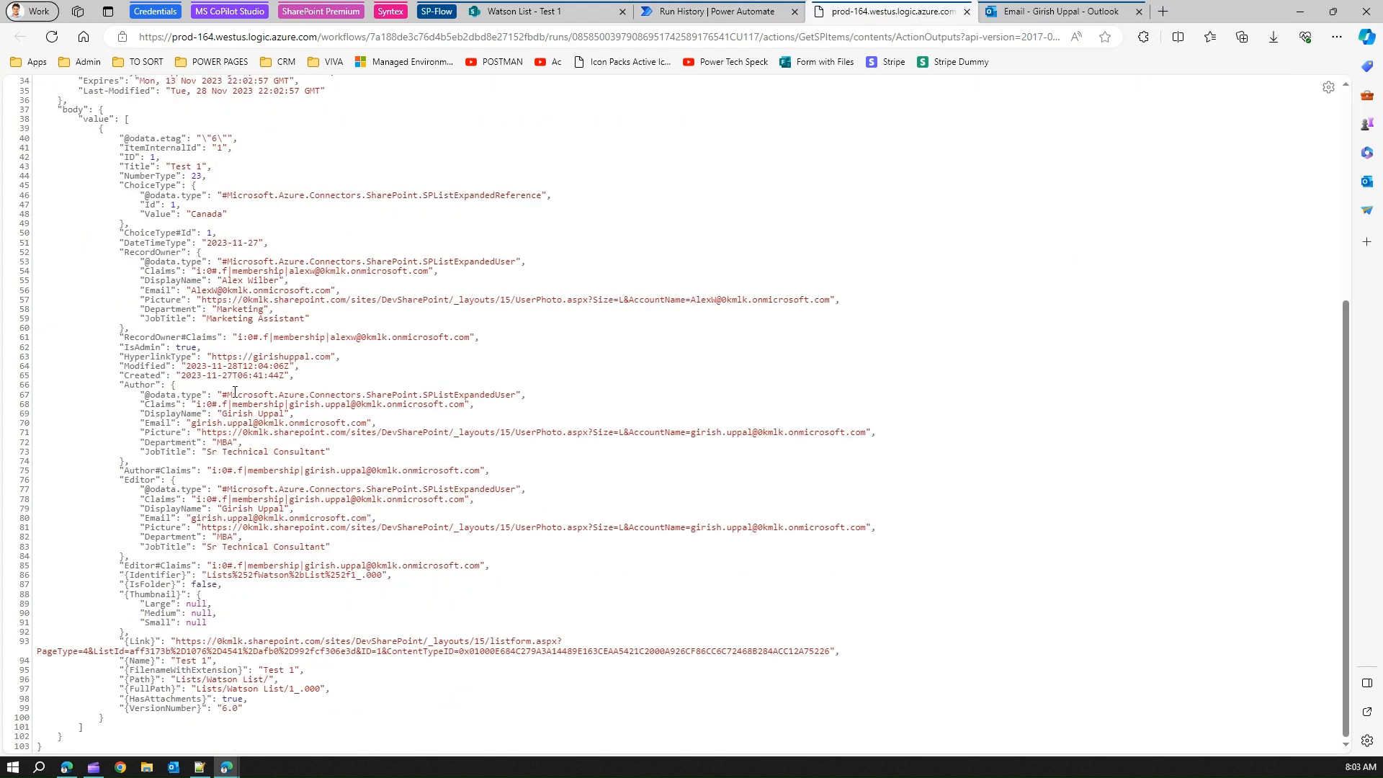
scroll(241, 373, up, 5)
scroll(245, 374, down, 5)
key(ctrl+a)
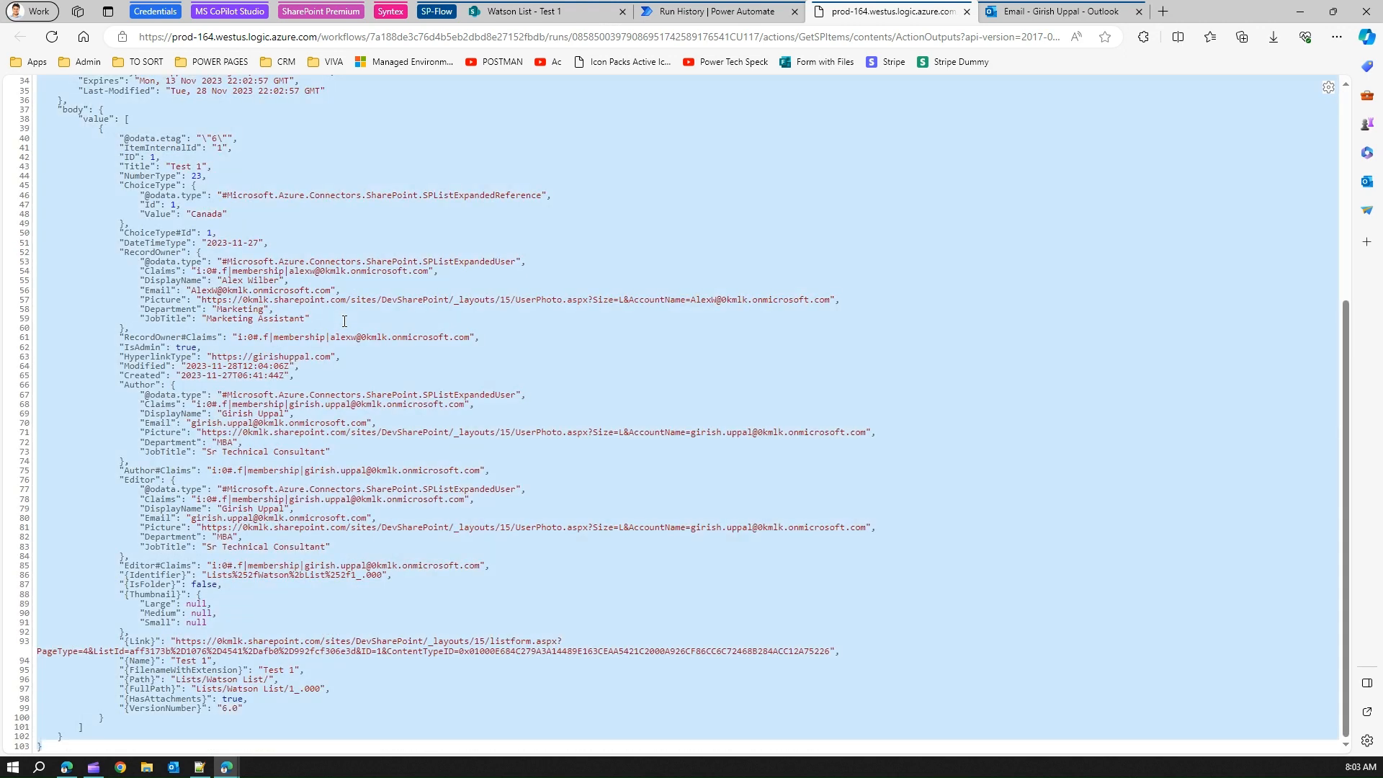
Open jsonviewer.stack.hu in a new browser tab, paste the copied JSON and display it as a tree.
click(1162, 11)
text(json)
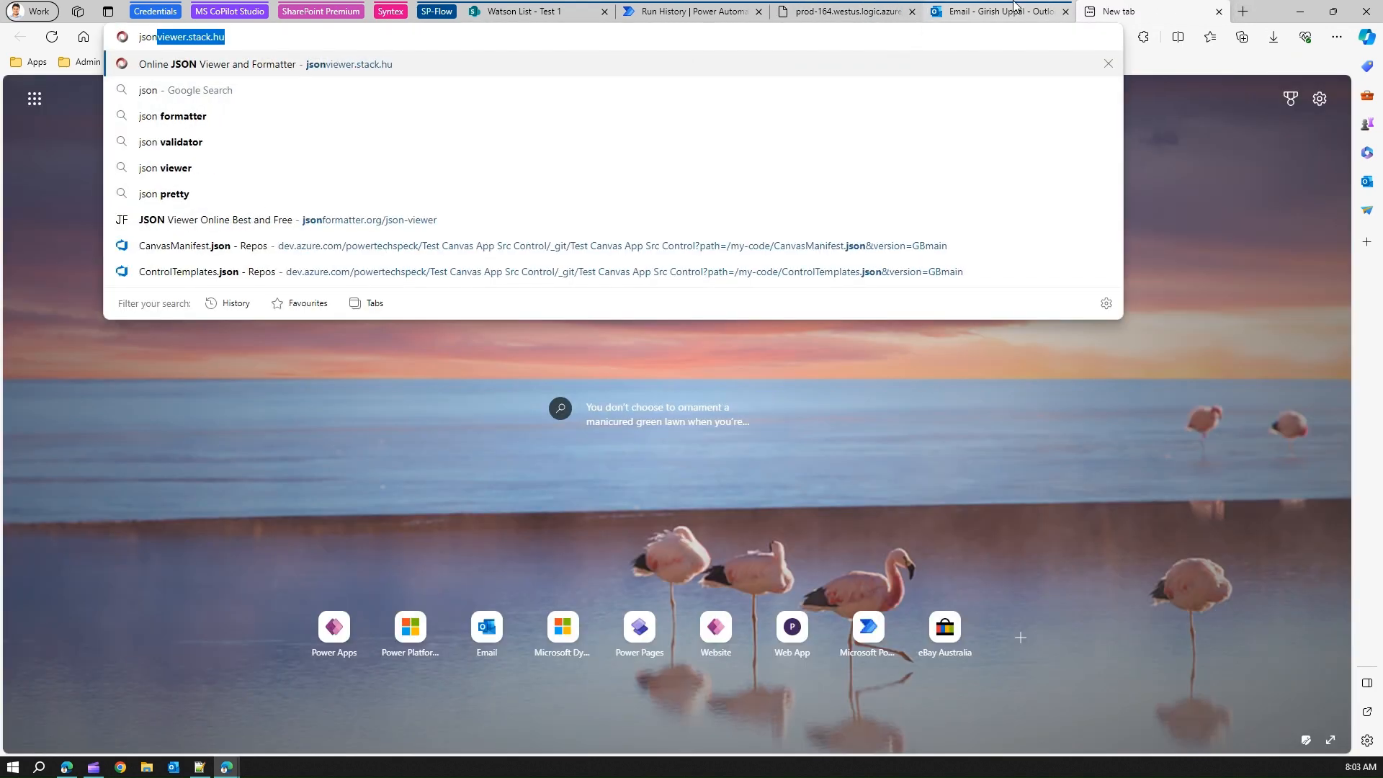
key(Return)
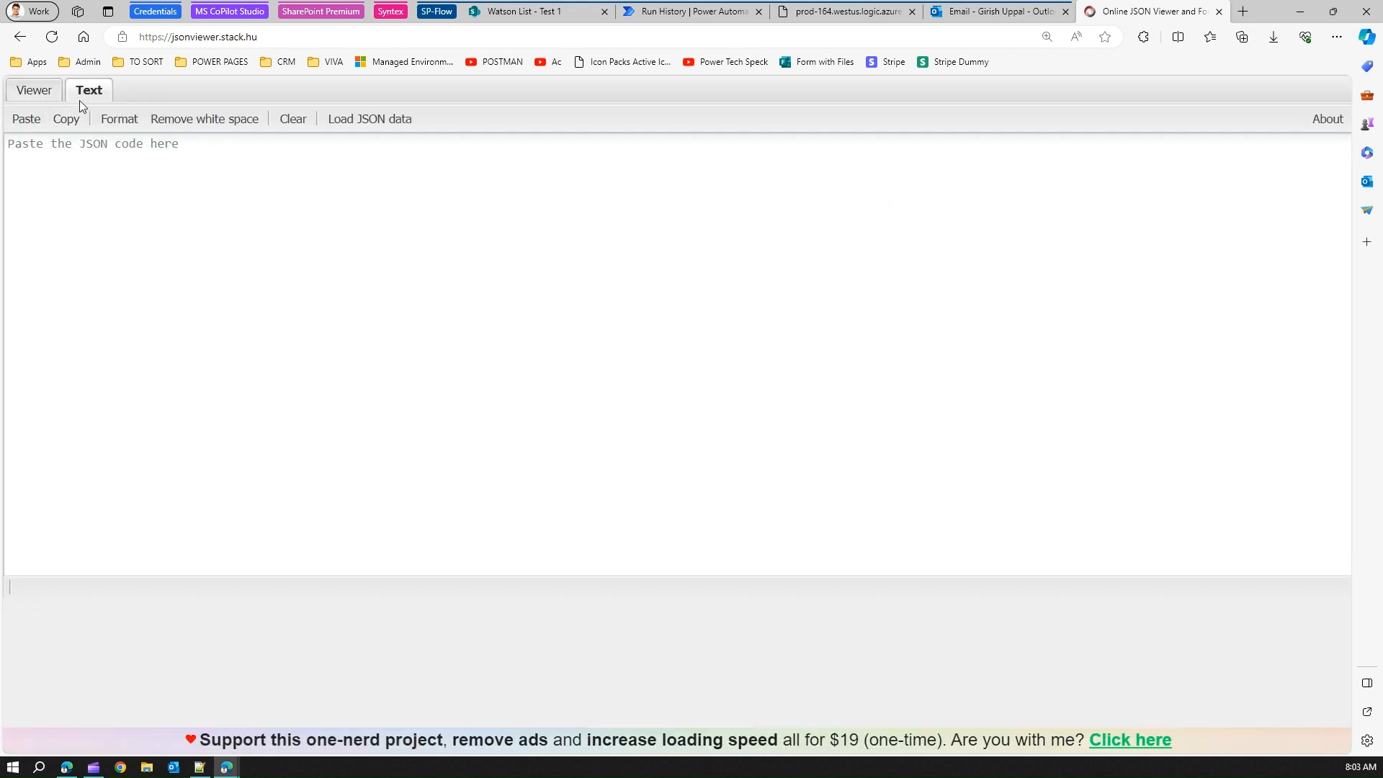
click(78, 171)
key(ctrl+v)
click(32, 91)
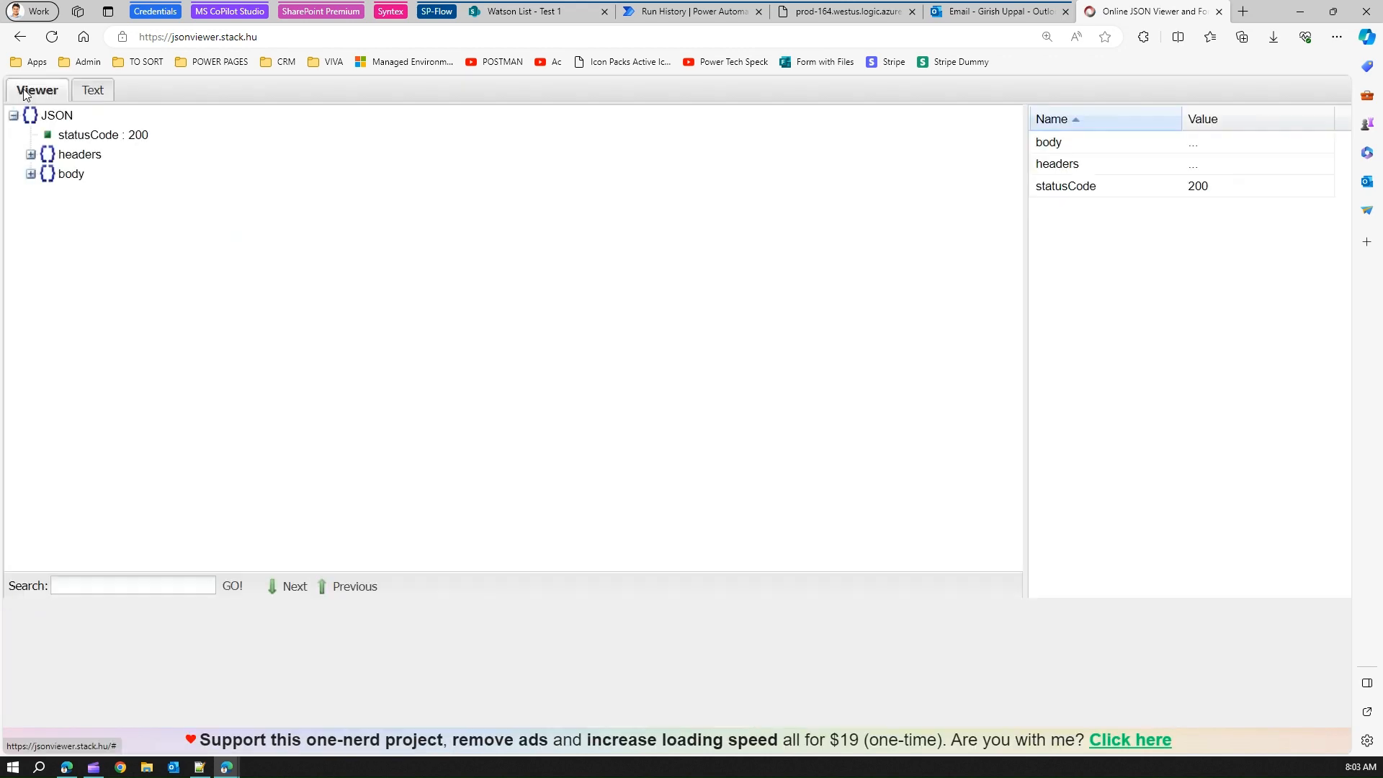
Examine the fields of item 0 under body and value in the JSON tree, including the nested ChoiceType, RecordOwner and Thumbnail objects.
click(31, 175)
click(48, 194)
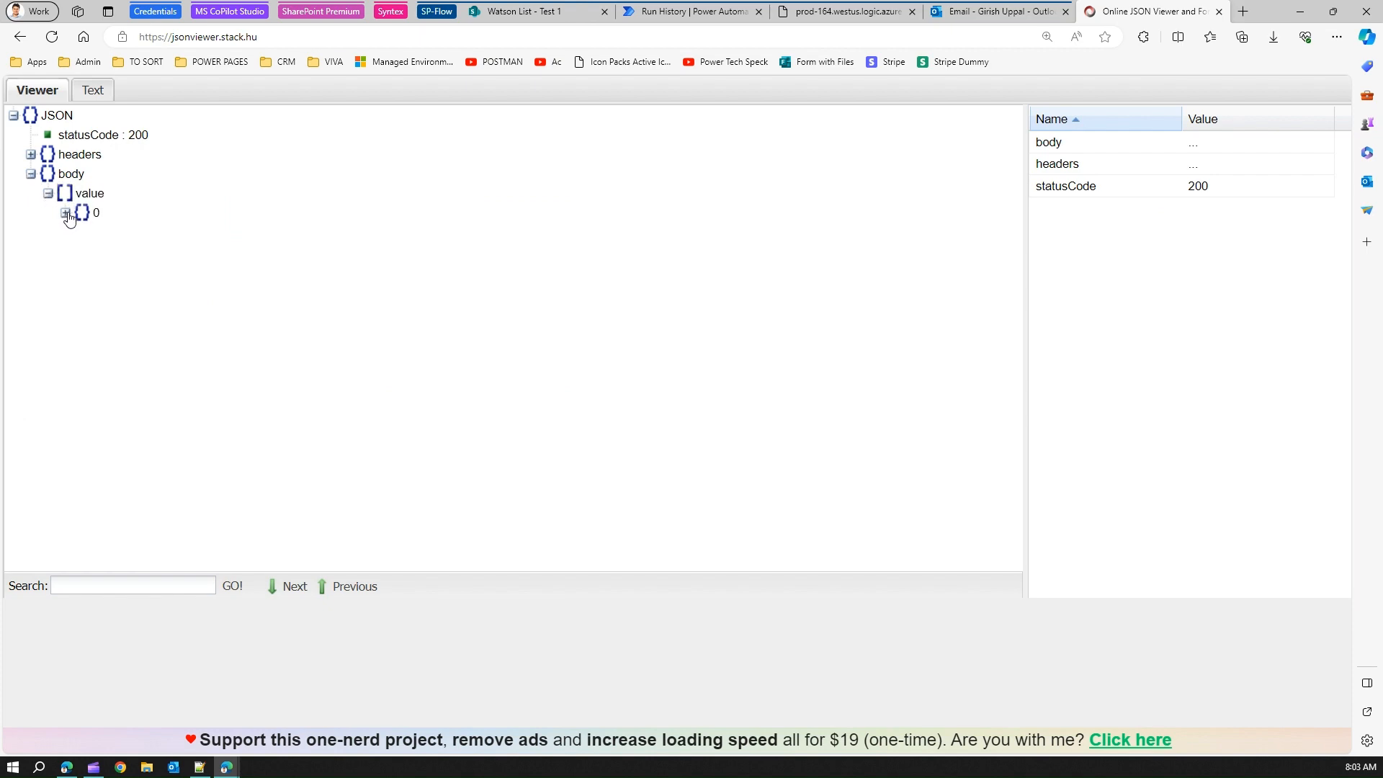
click(65, 213)
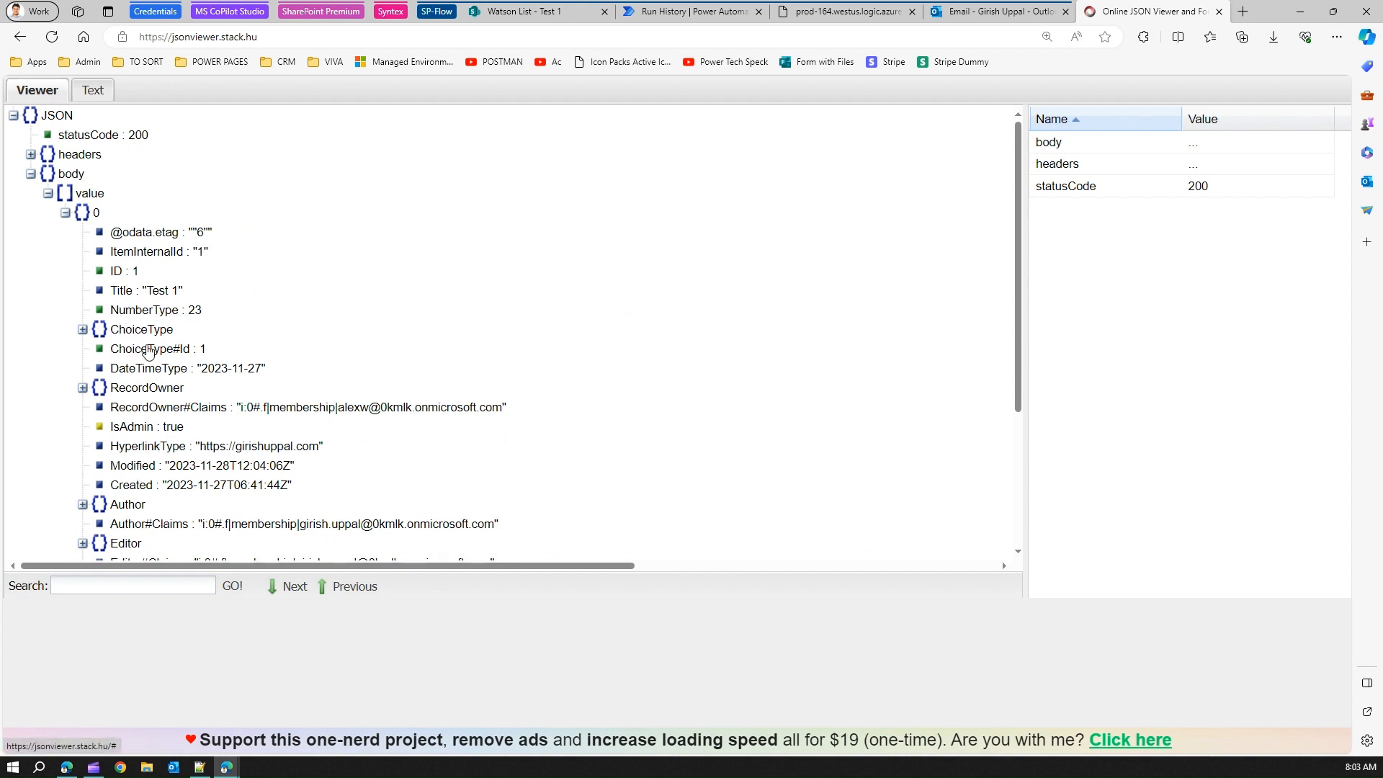
click(83, 330)
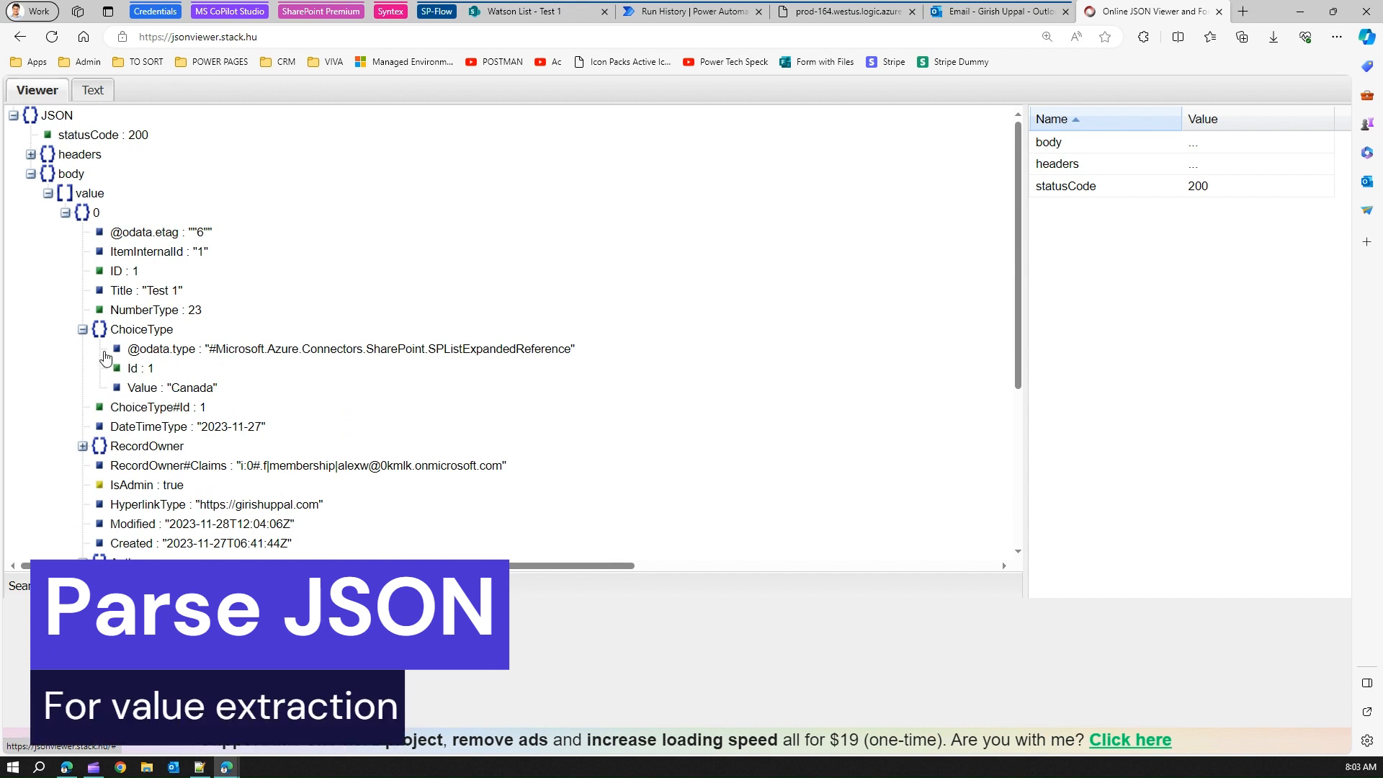
click(83, 329)
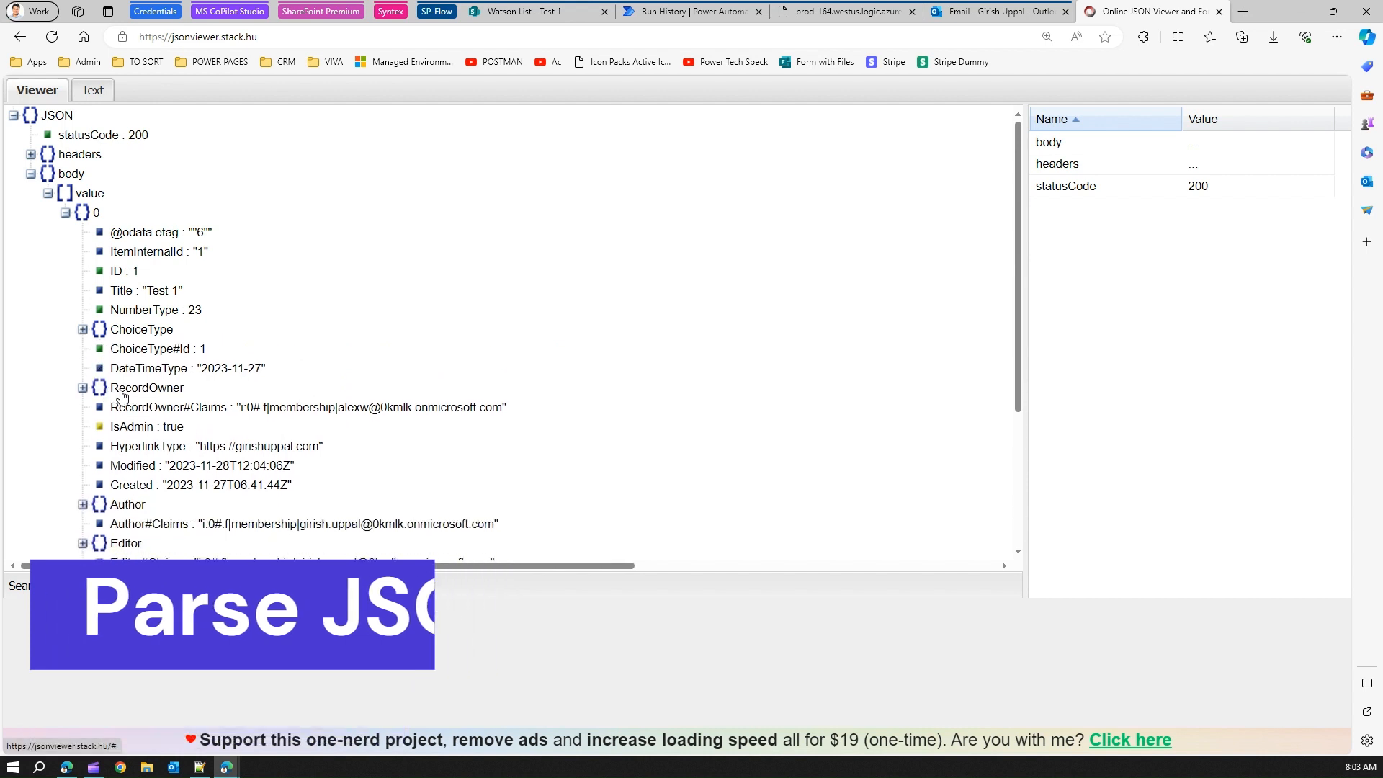
click(82, 388)
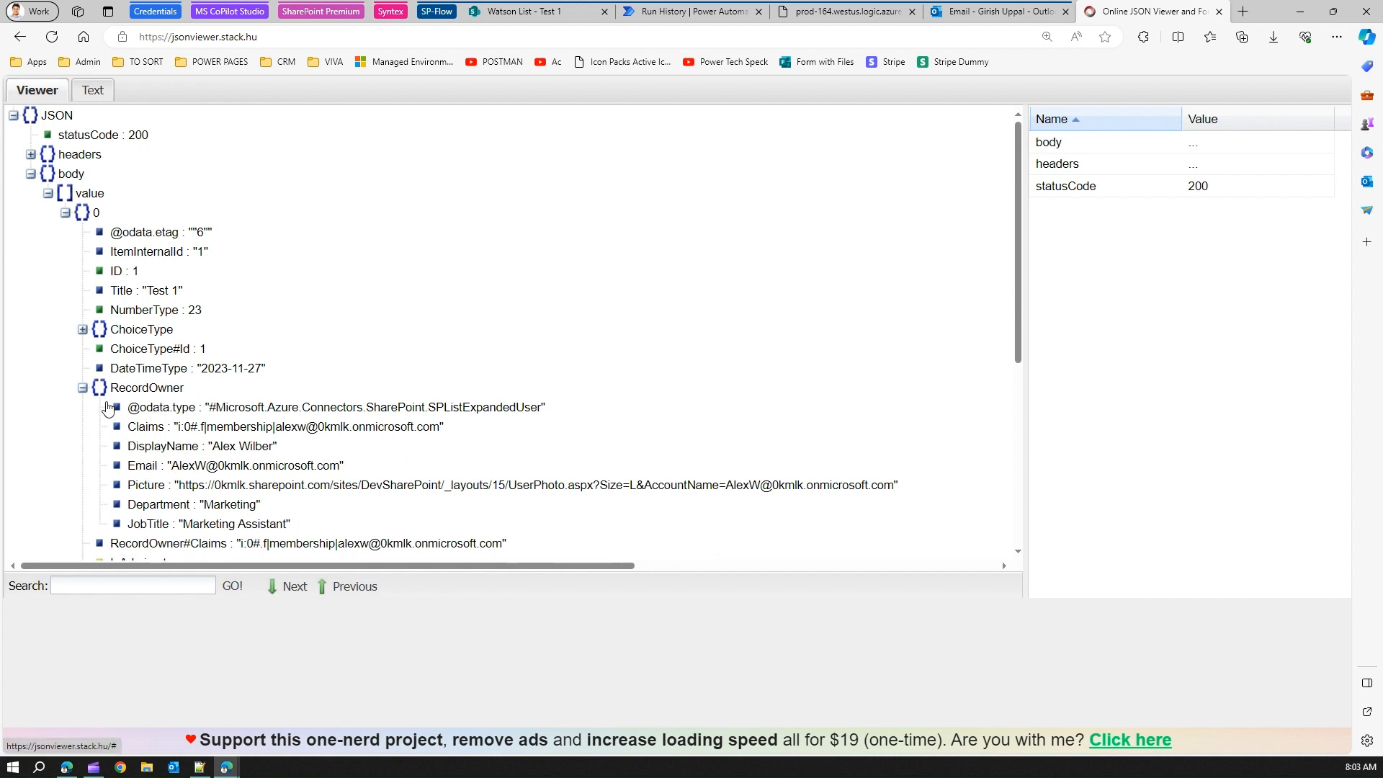
click(83, 388)
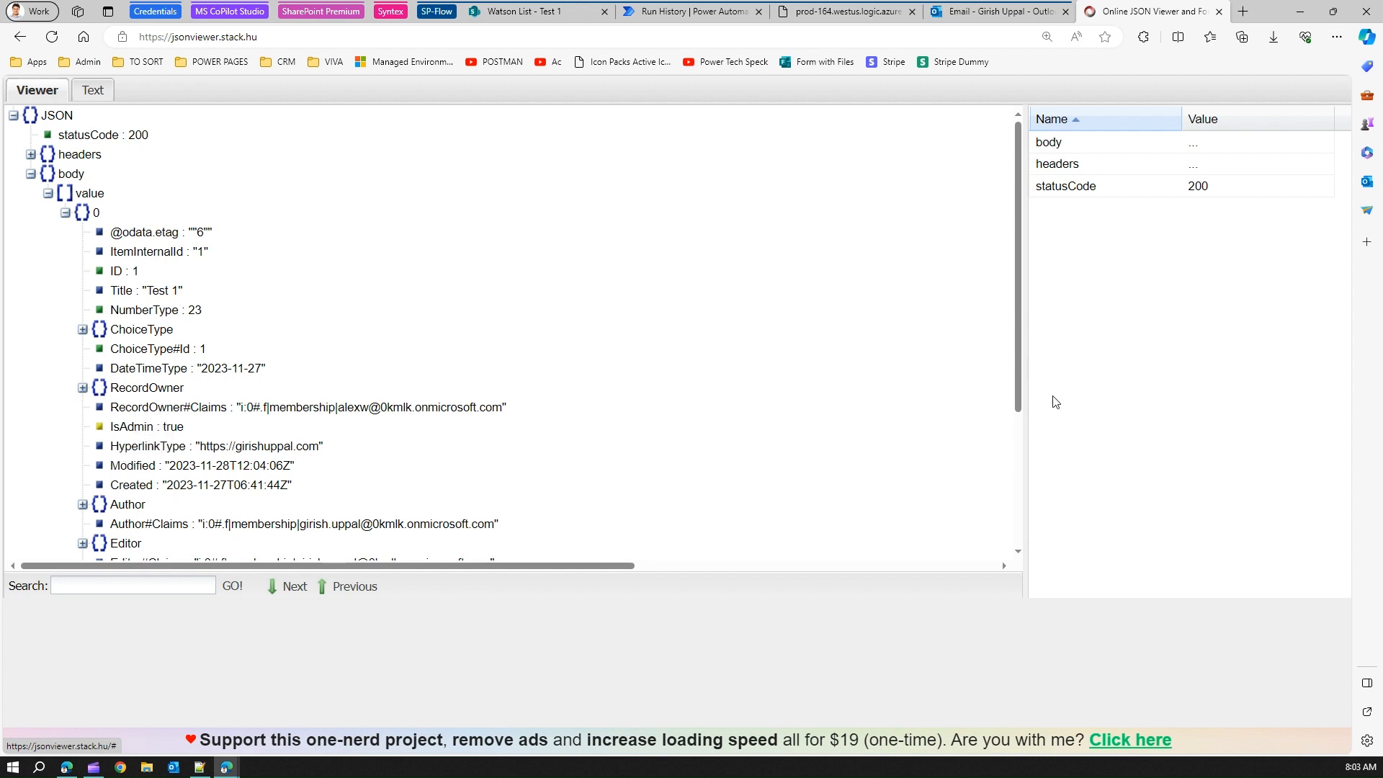
drag(1018, 345, 1013, 491)
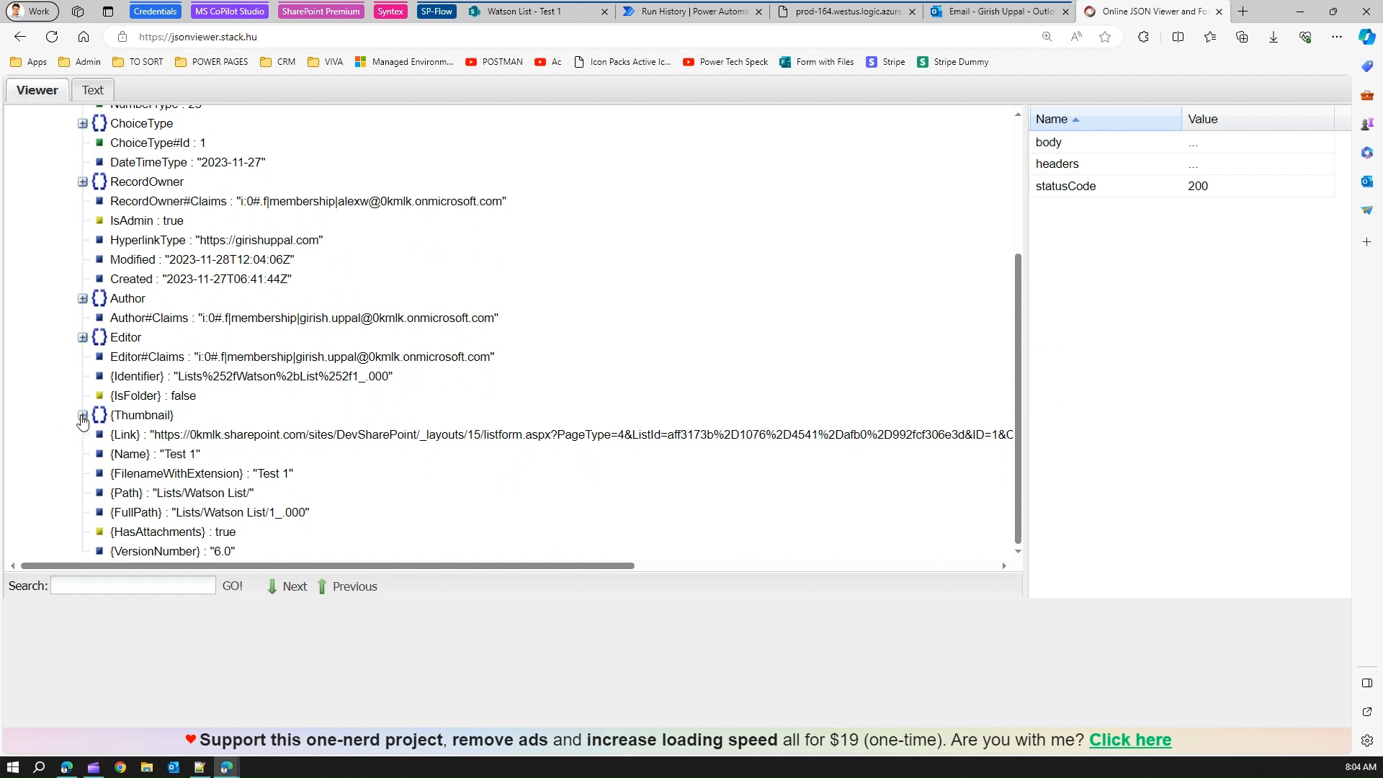
click(82, 416)
click(82, 416)
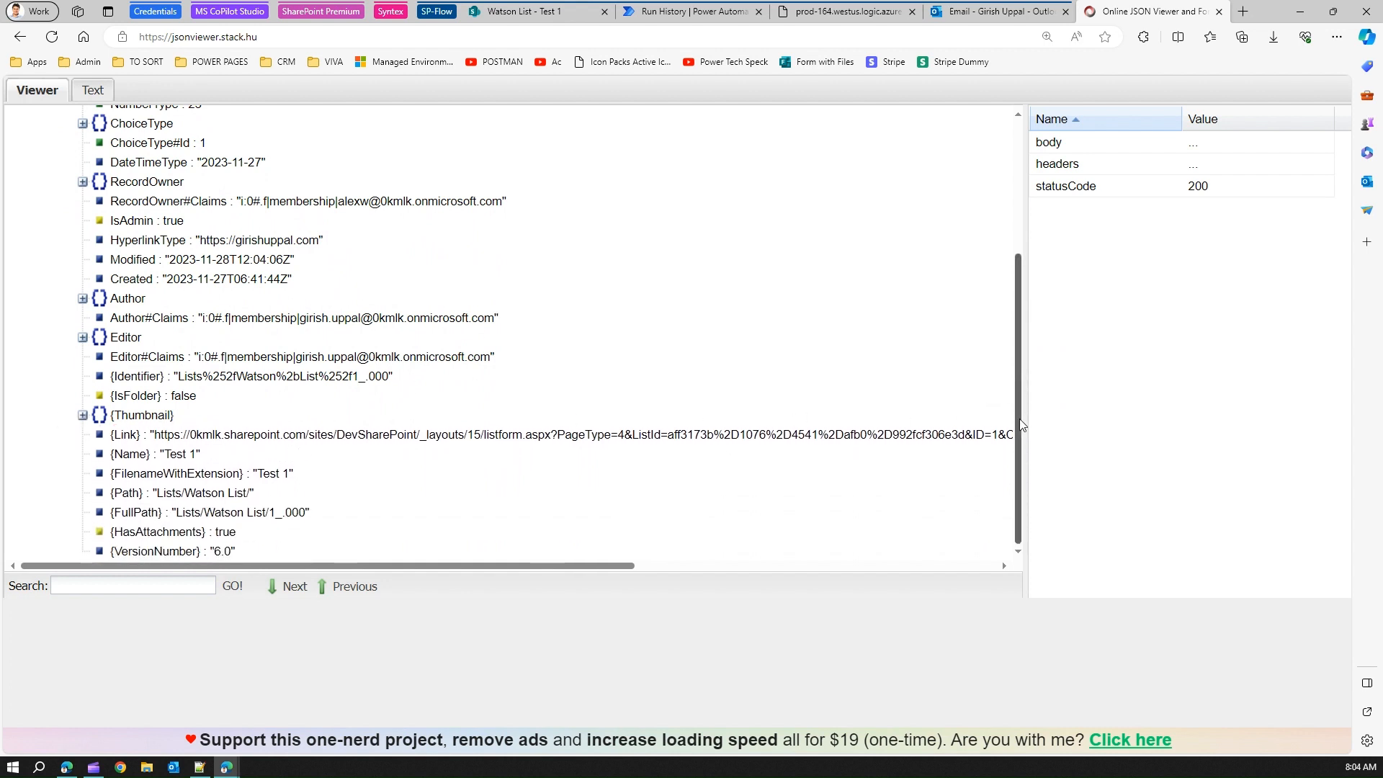
click(82, 416)
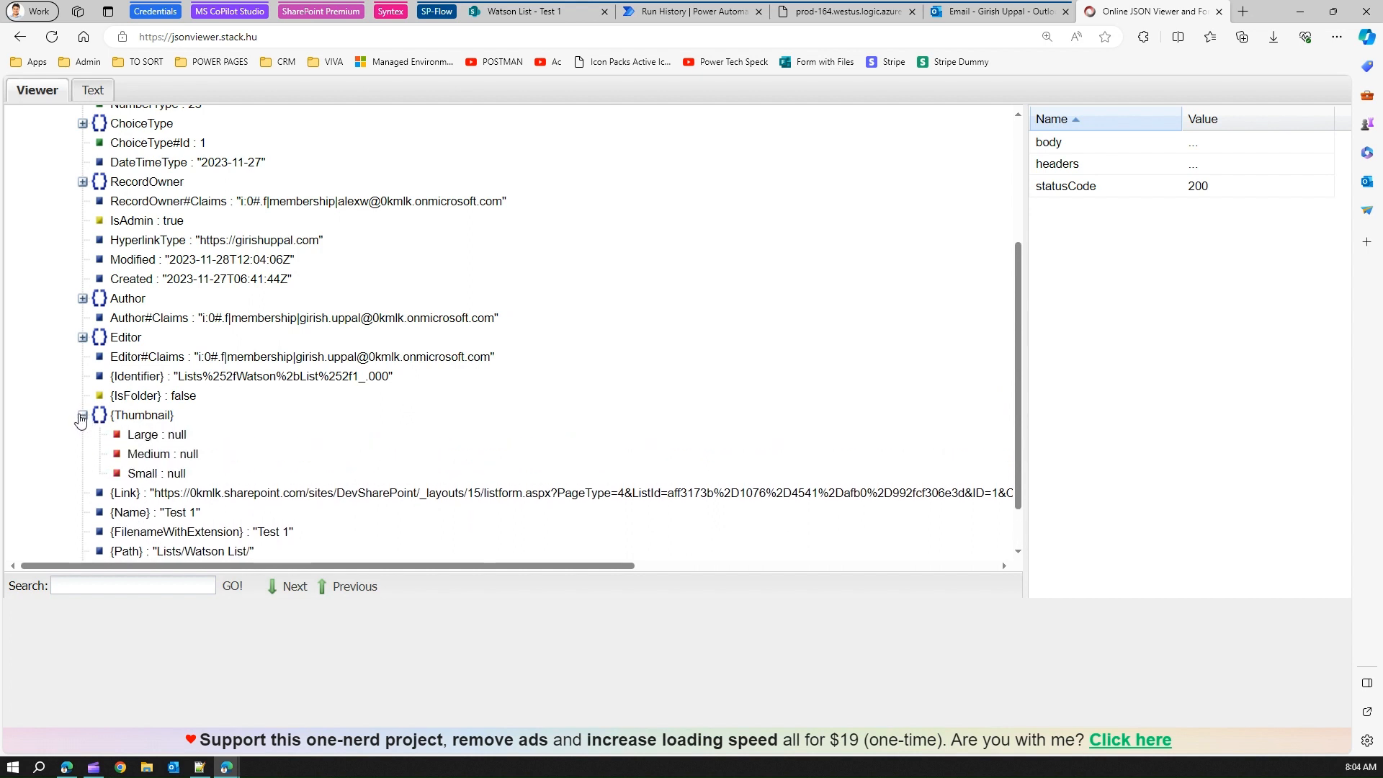
click(82, 416)
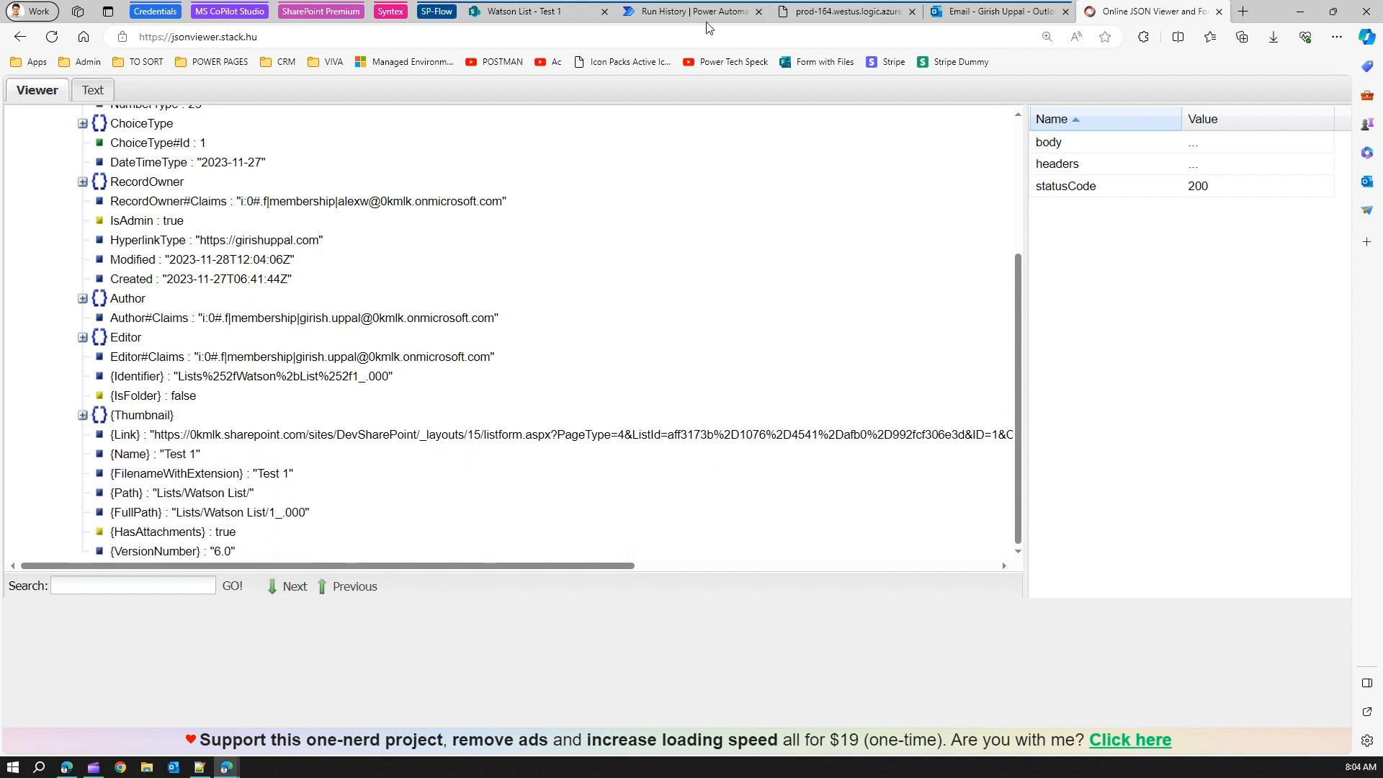
Open the Test 1 item of the SharePoint Watson List for editing and compare its column values with the JSON viewer's tree.
click(523, 11)
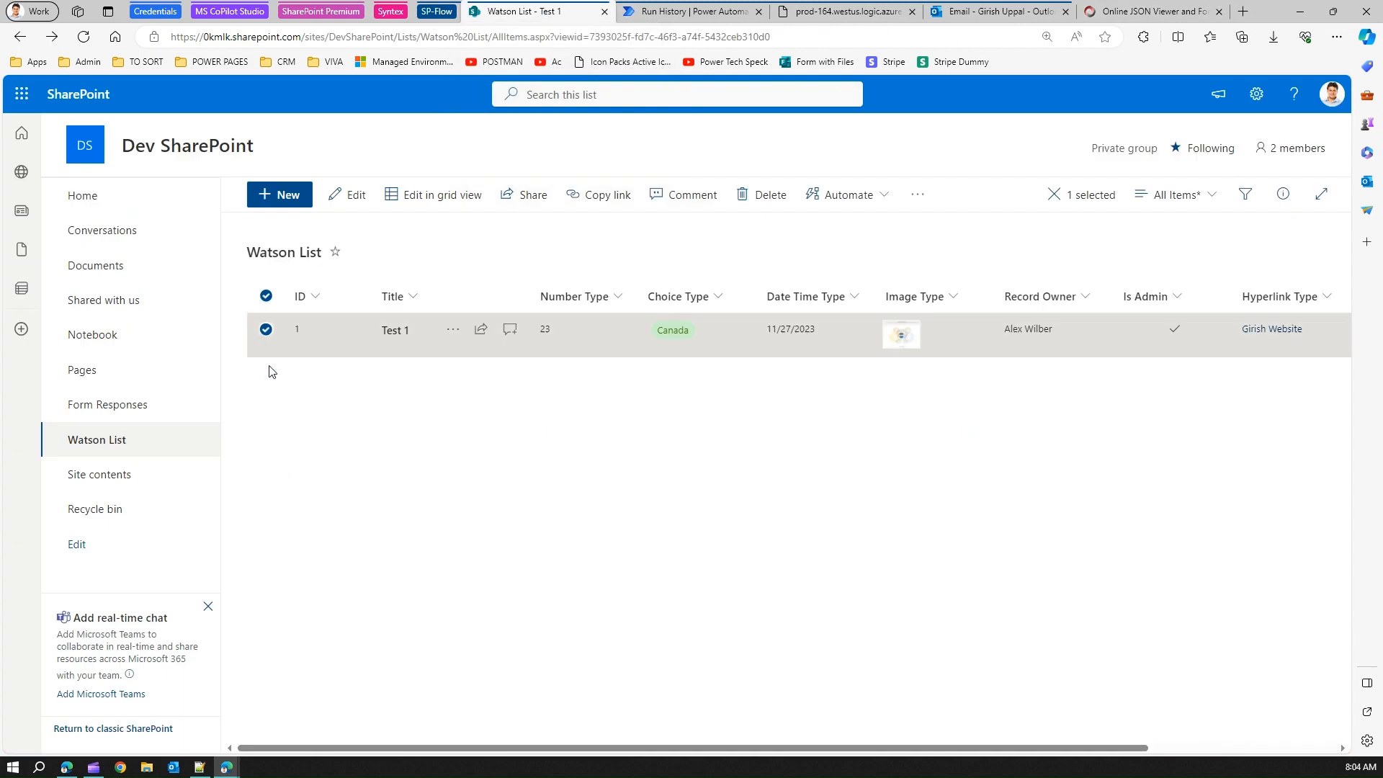
click(360, 202)
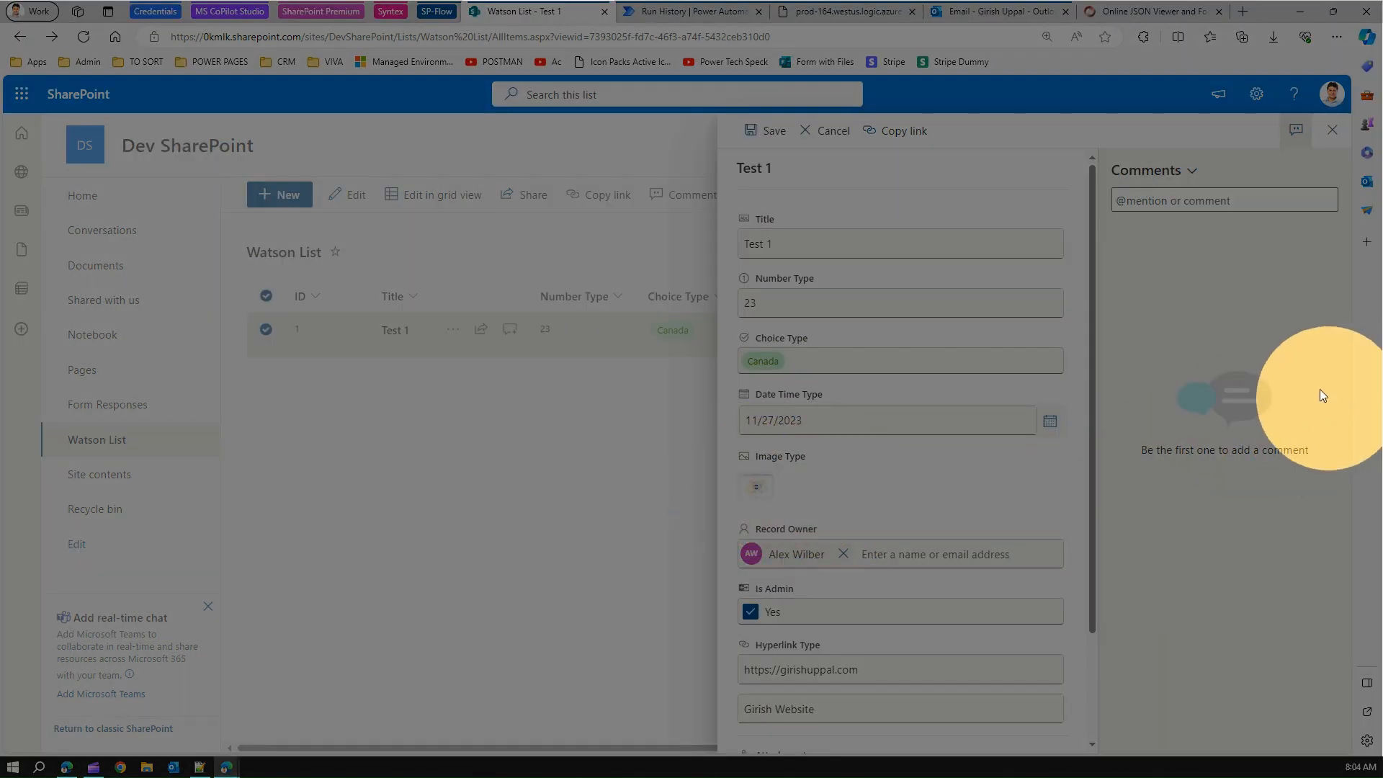
scroll(868, 657, down, 2)
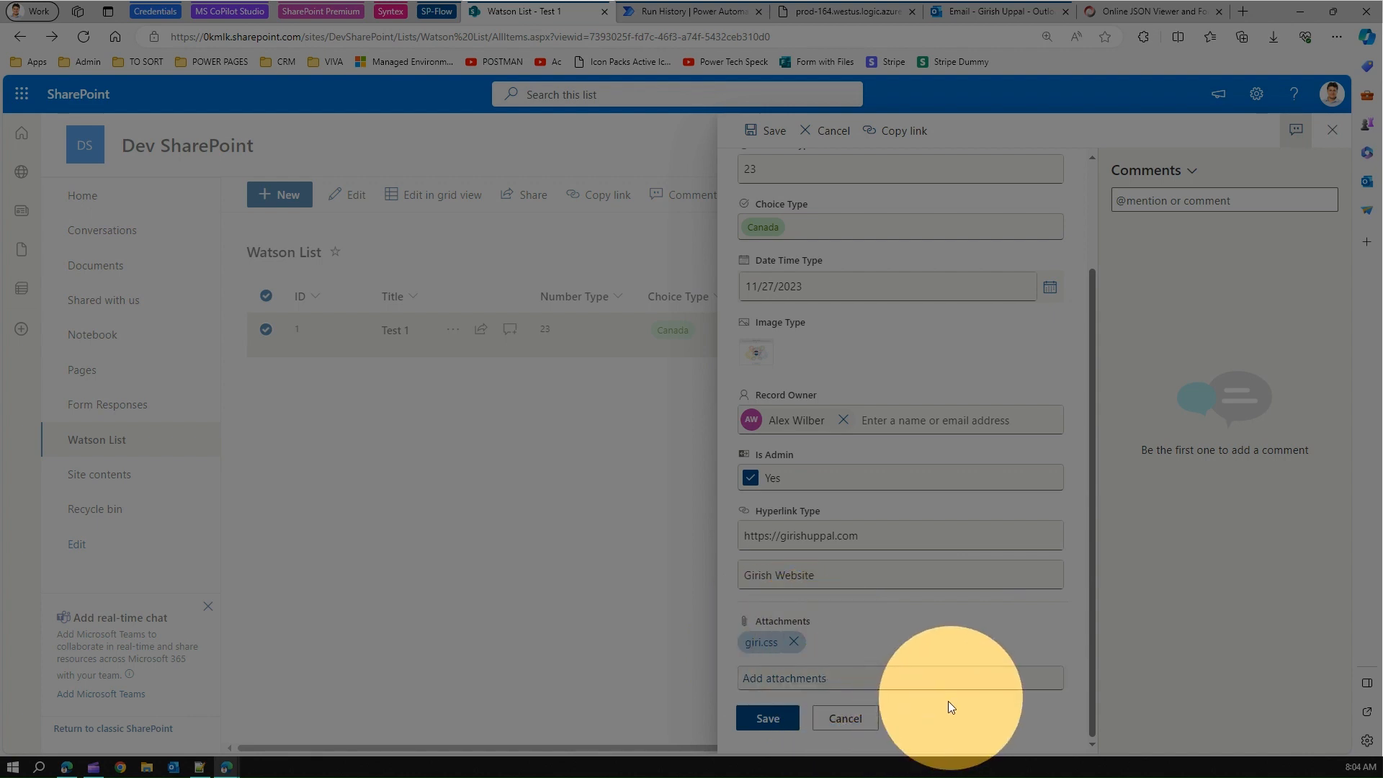
scroll(1025, 551, up, 1)
scroll(1025, 552, up, 3)
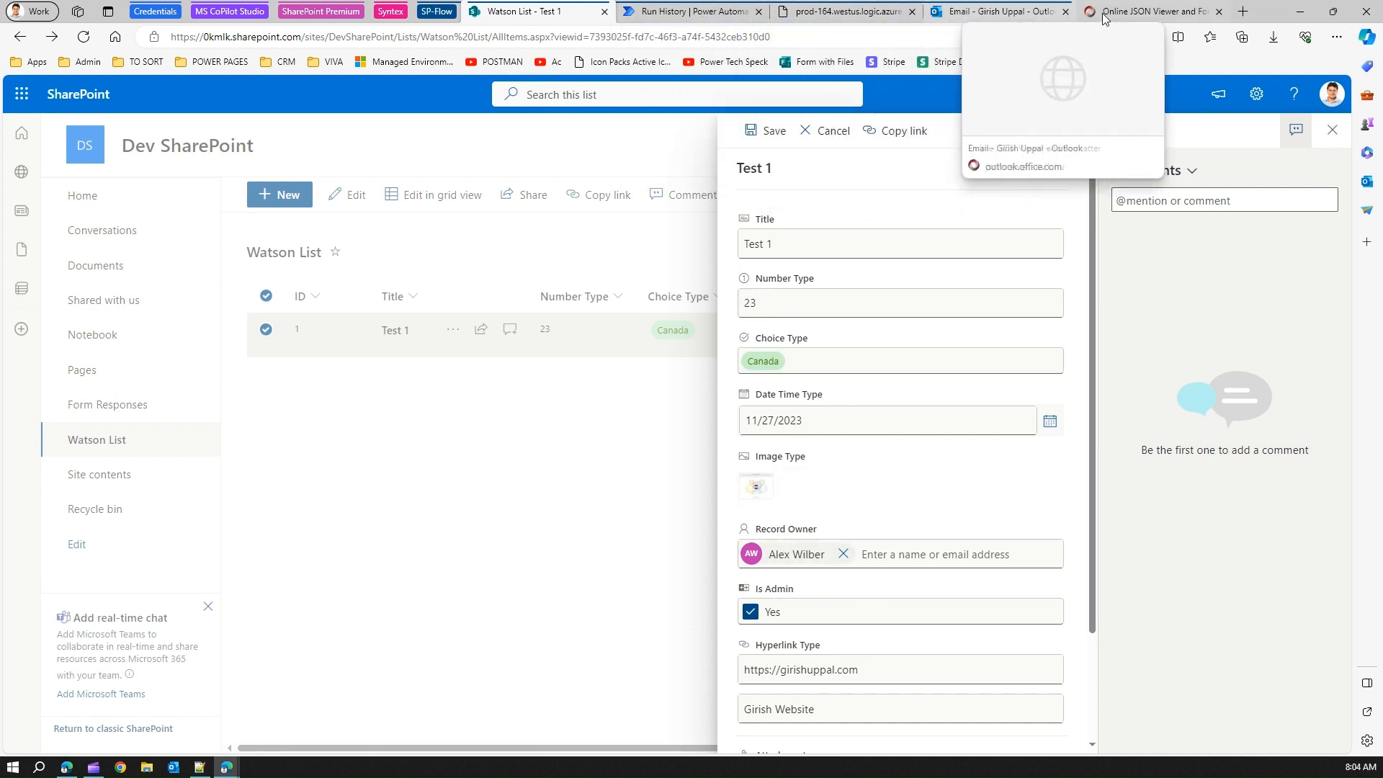
click(1129, 18)
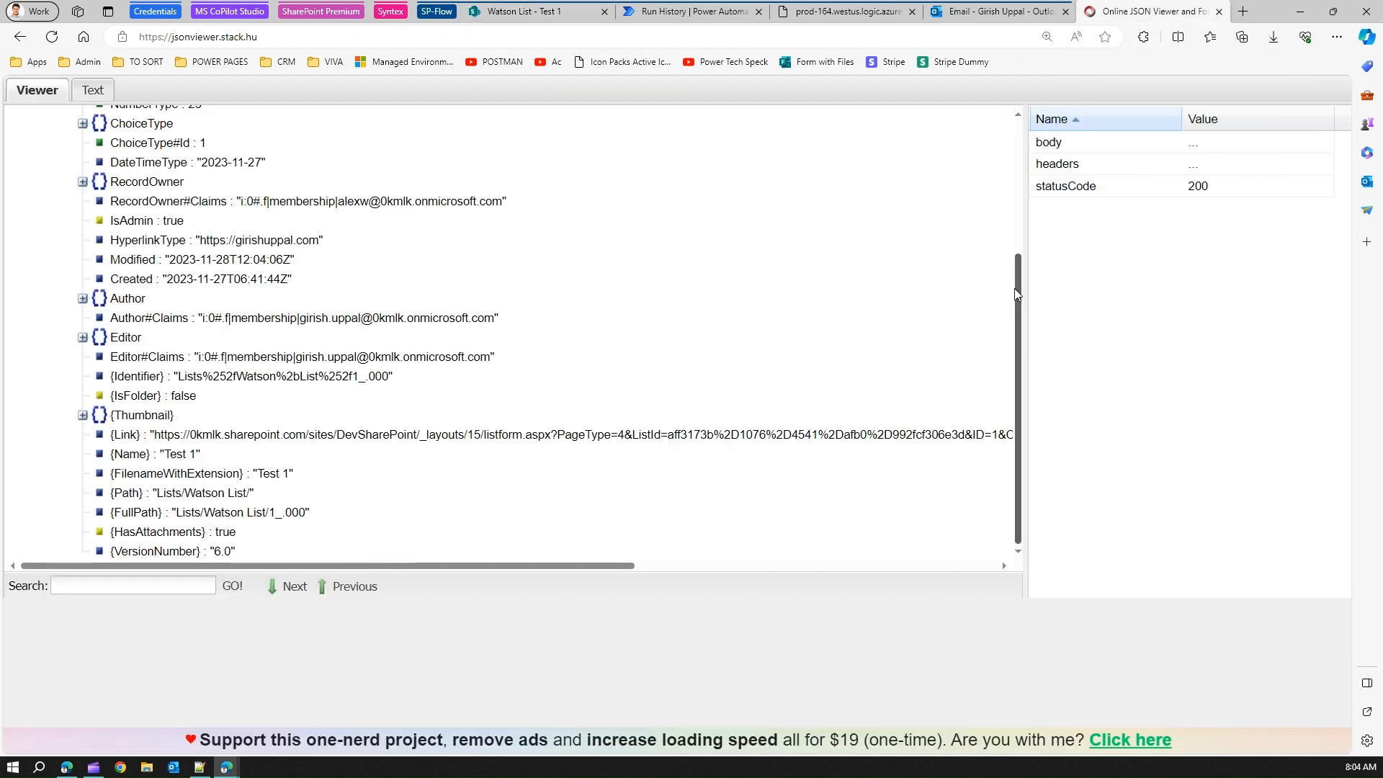
scroll(1014, 288, up, 4)
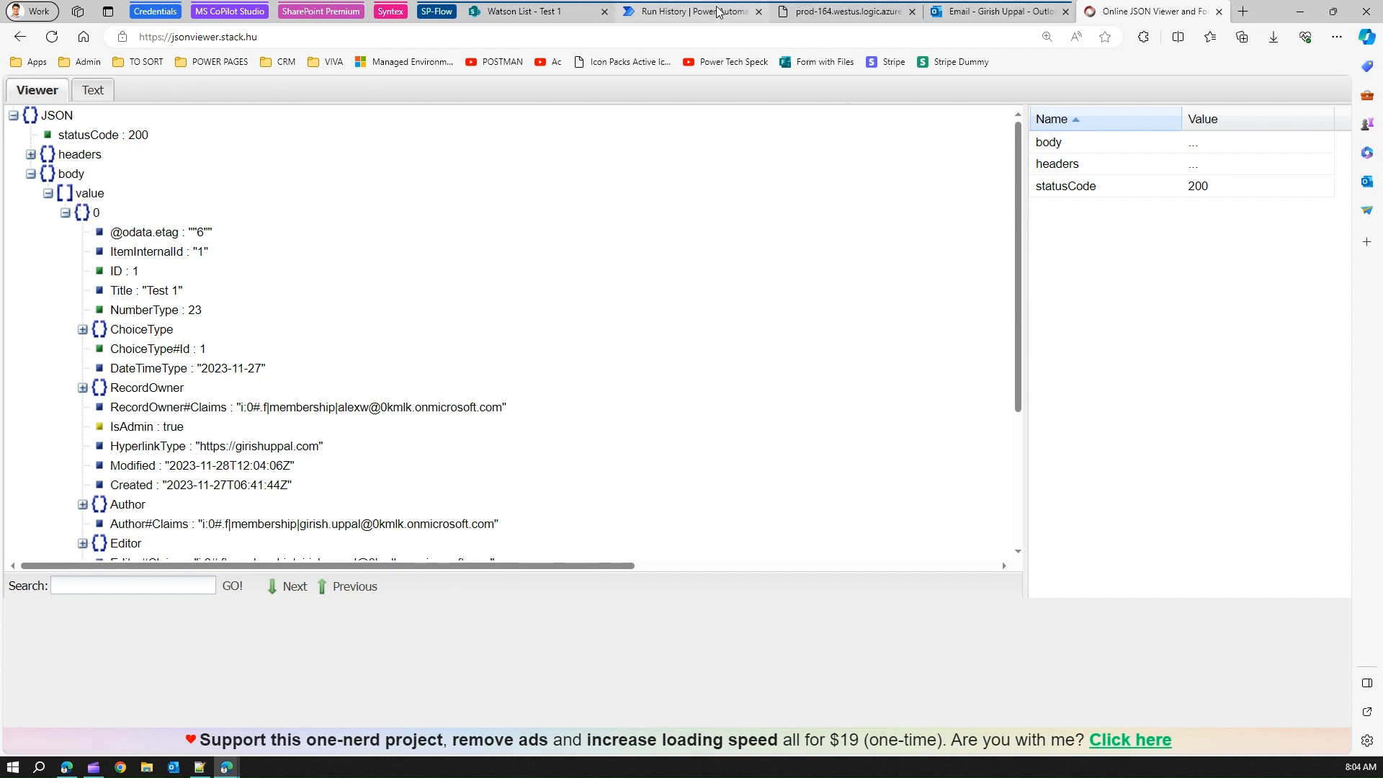
Switch back to the Power Automate flow, reopen it for editing and add an Initialize variable action below GetSPItems.
click(691, 10)
click(1307, 131)
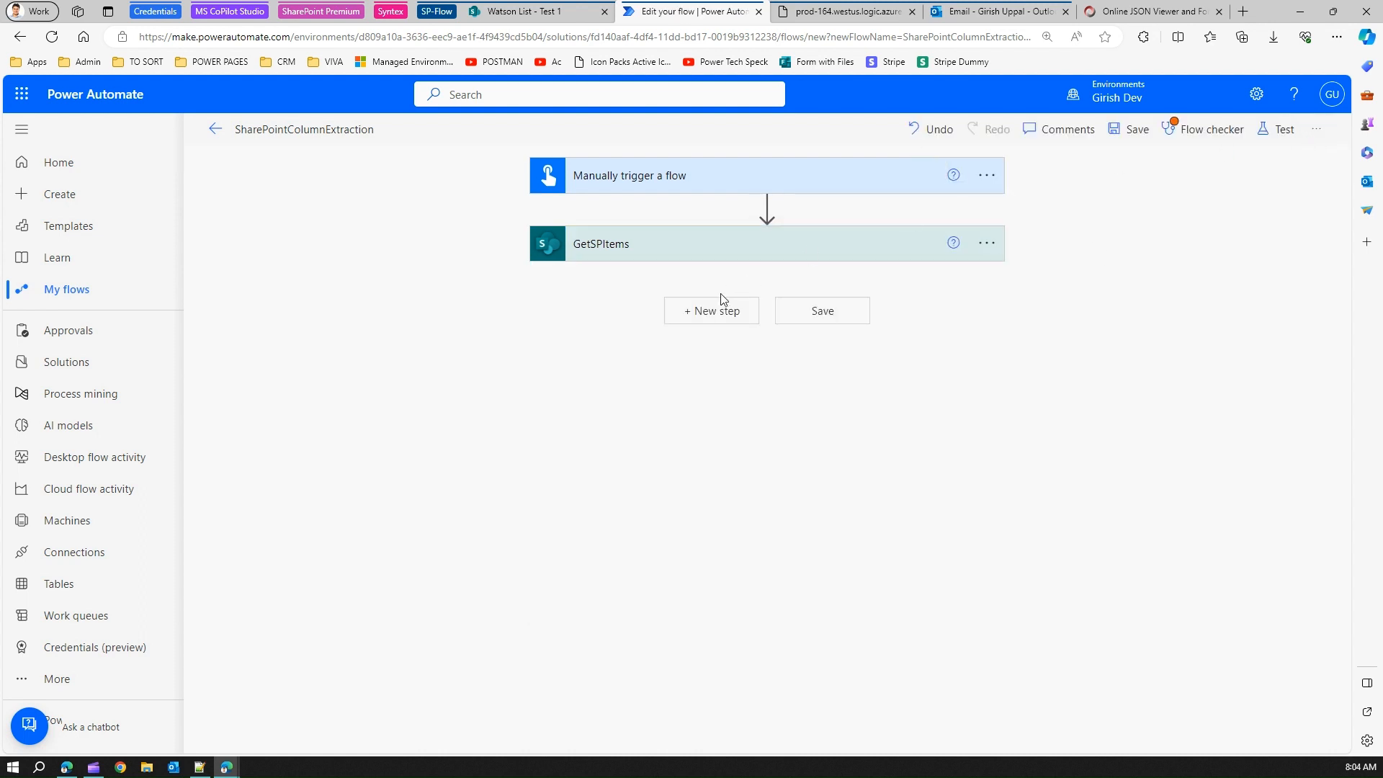
click(725, 311)
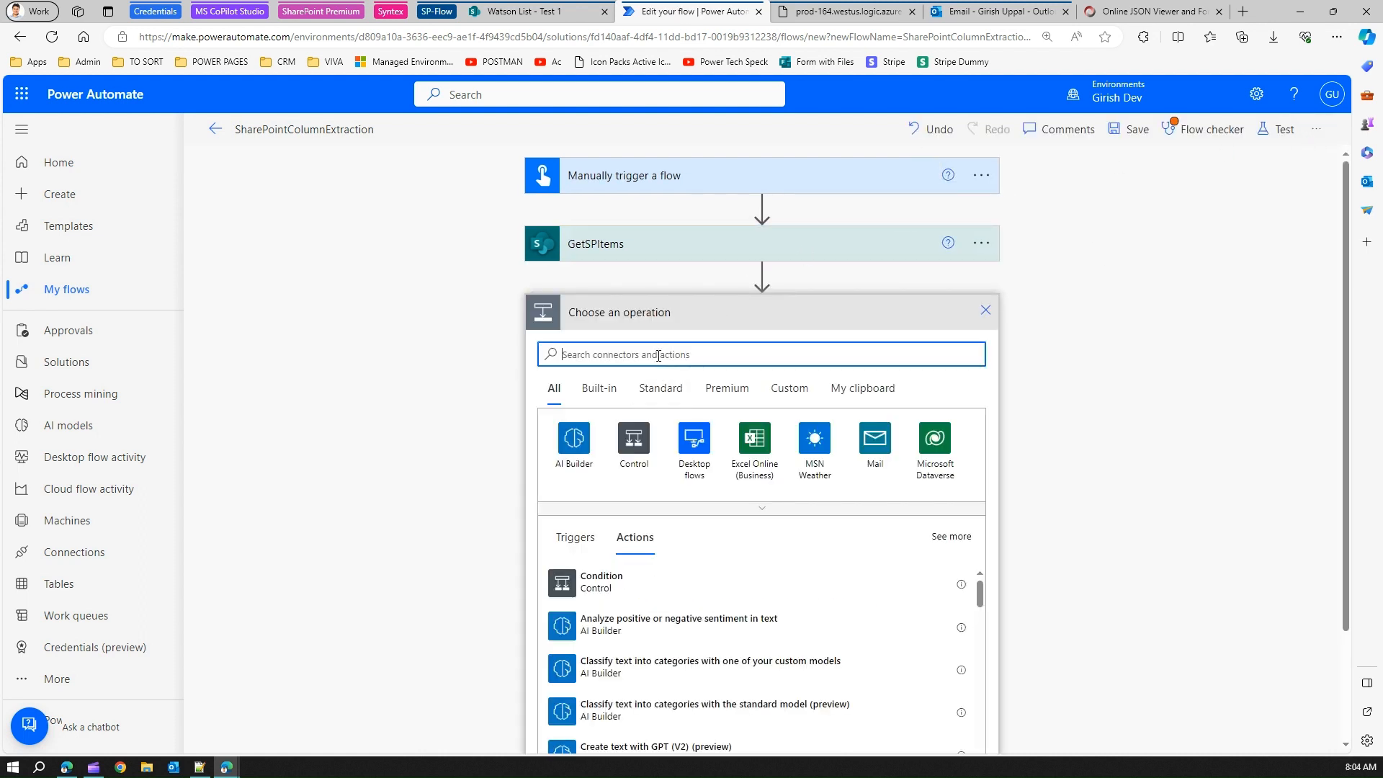
text(initia)
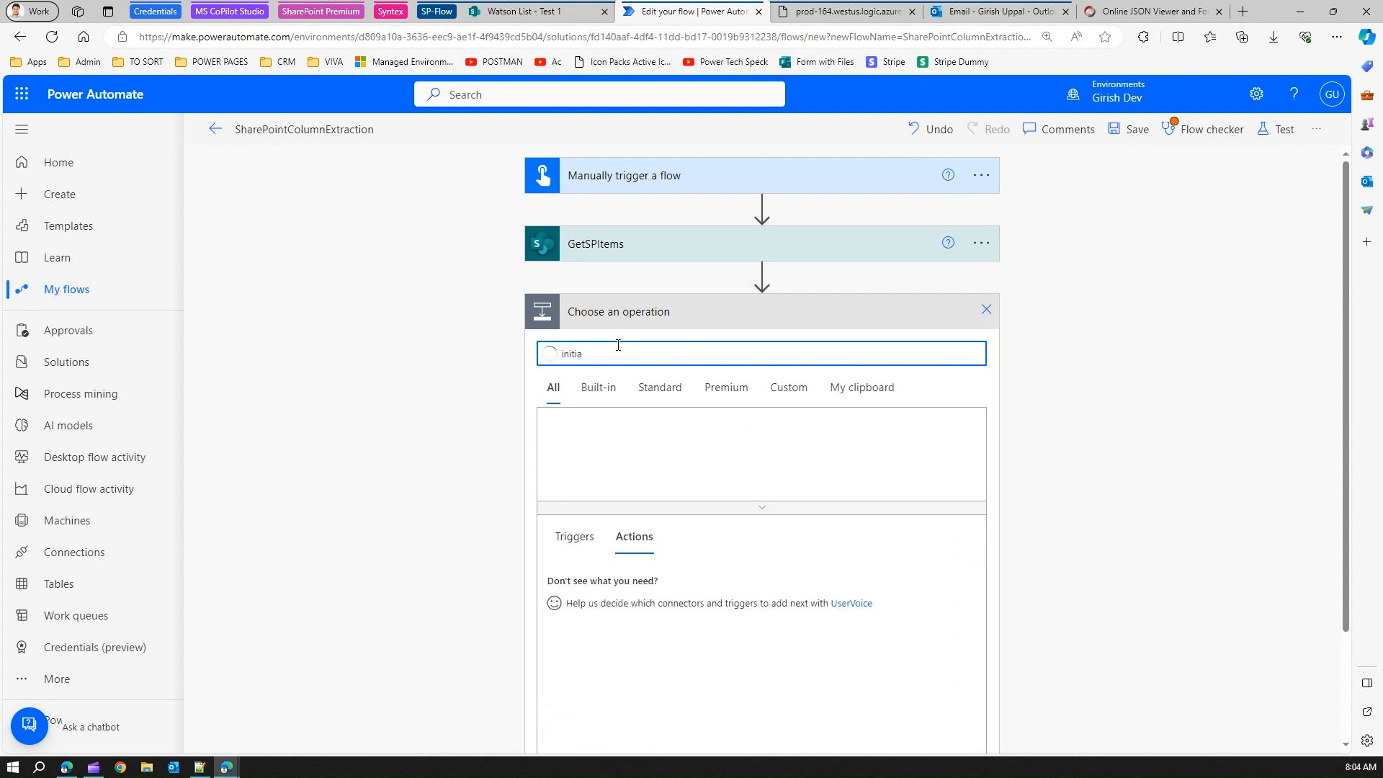
text(li)
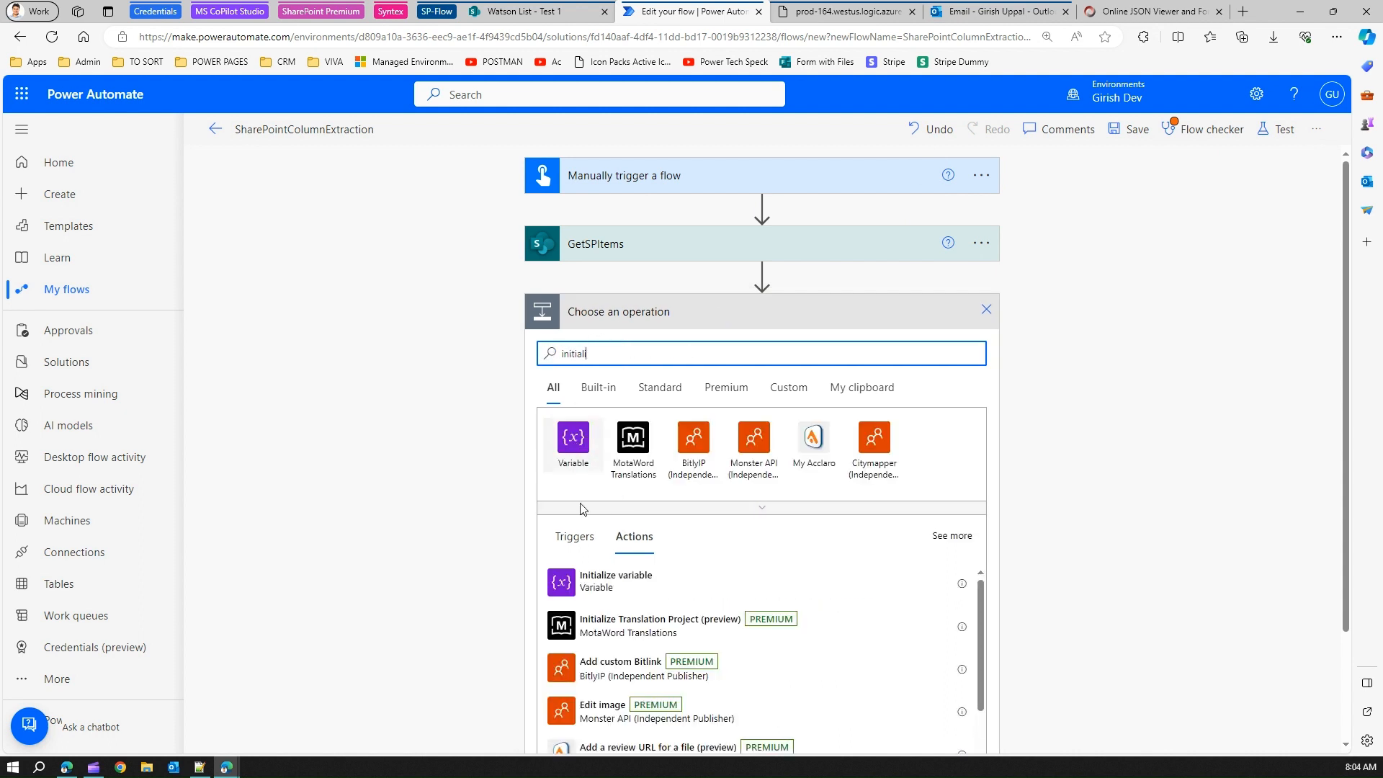
click(610, 588)
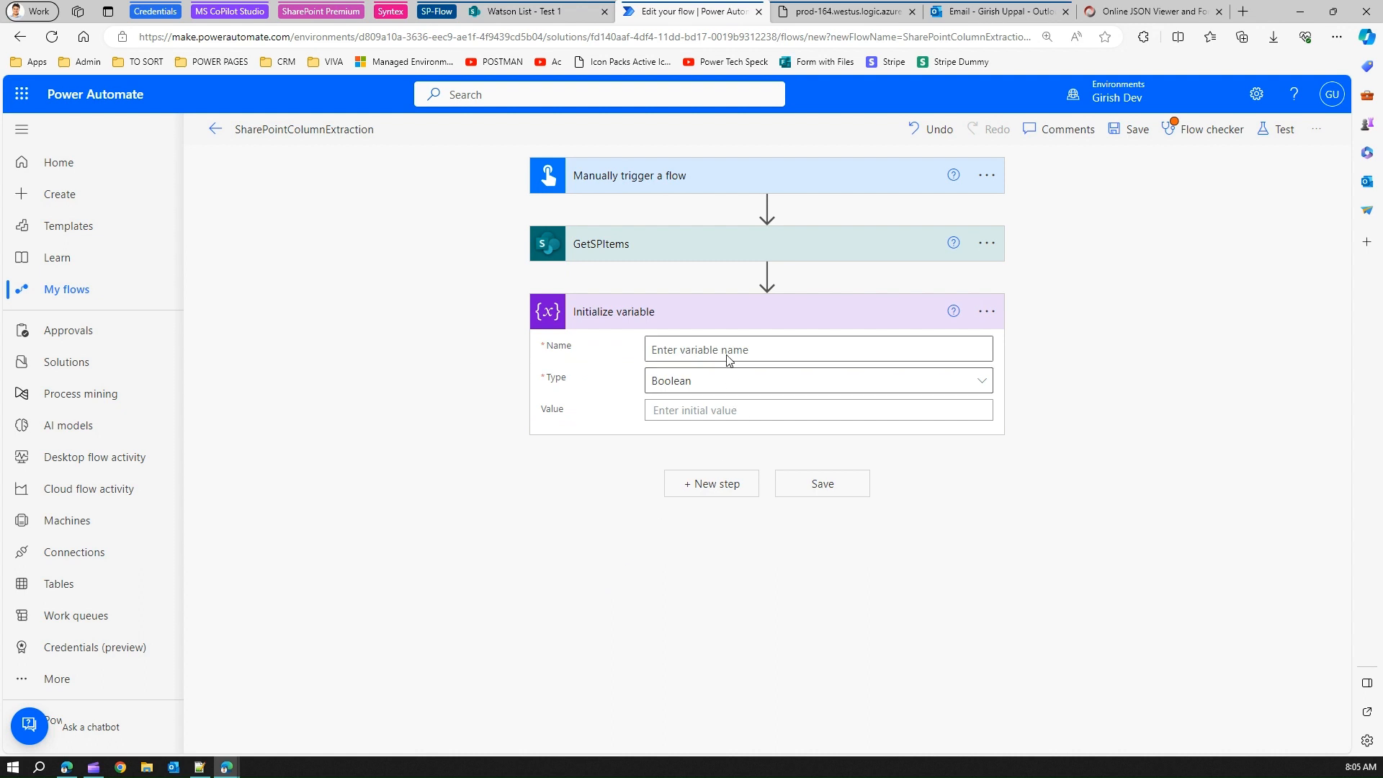
Name the variable varTitle and set its type to String.
click(733, 350)
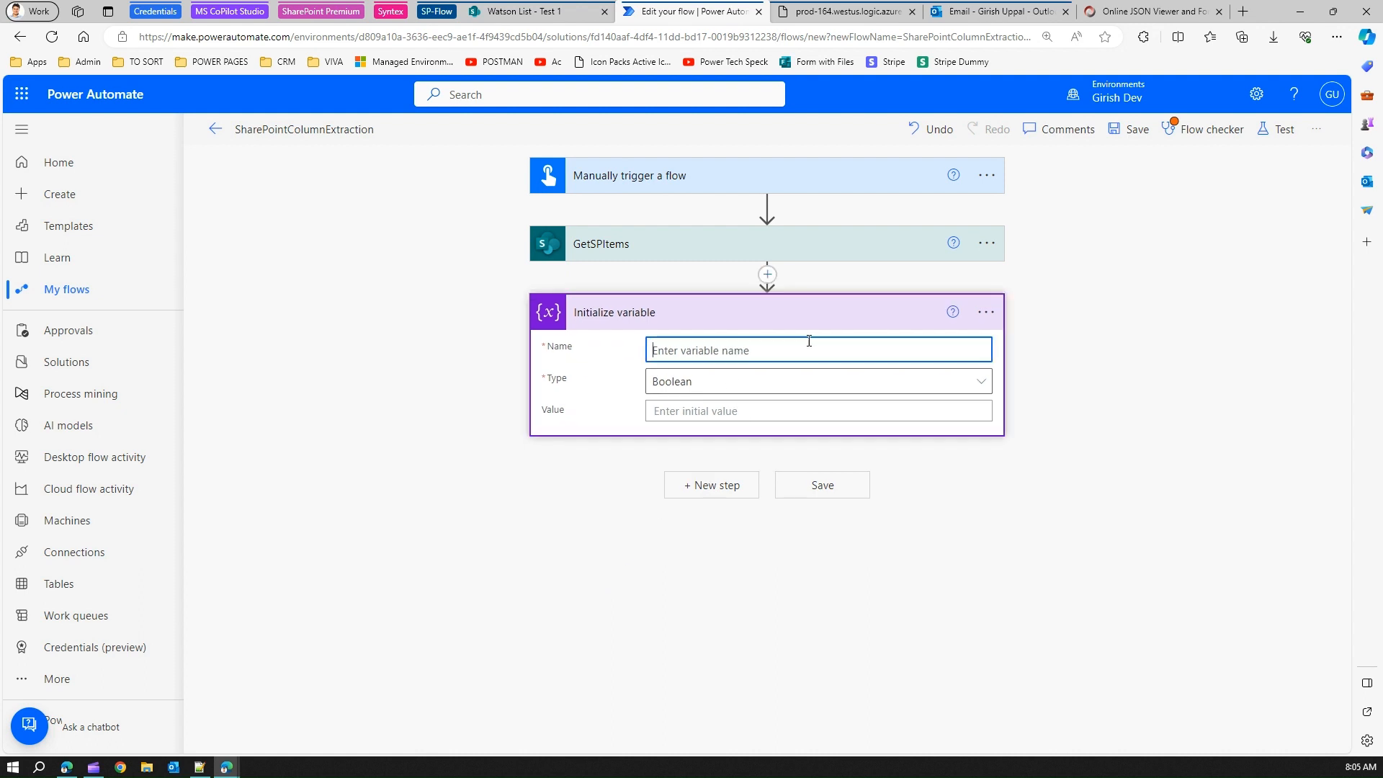
text(var)
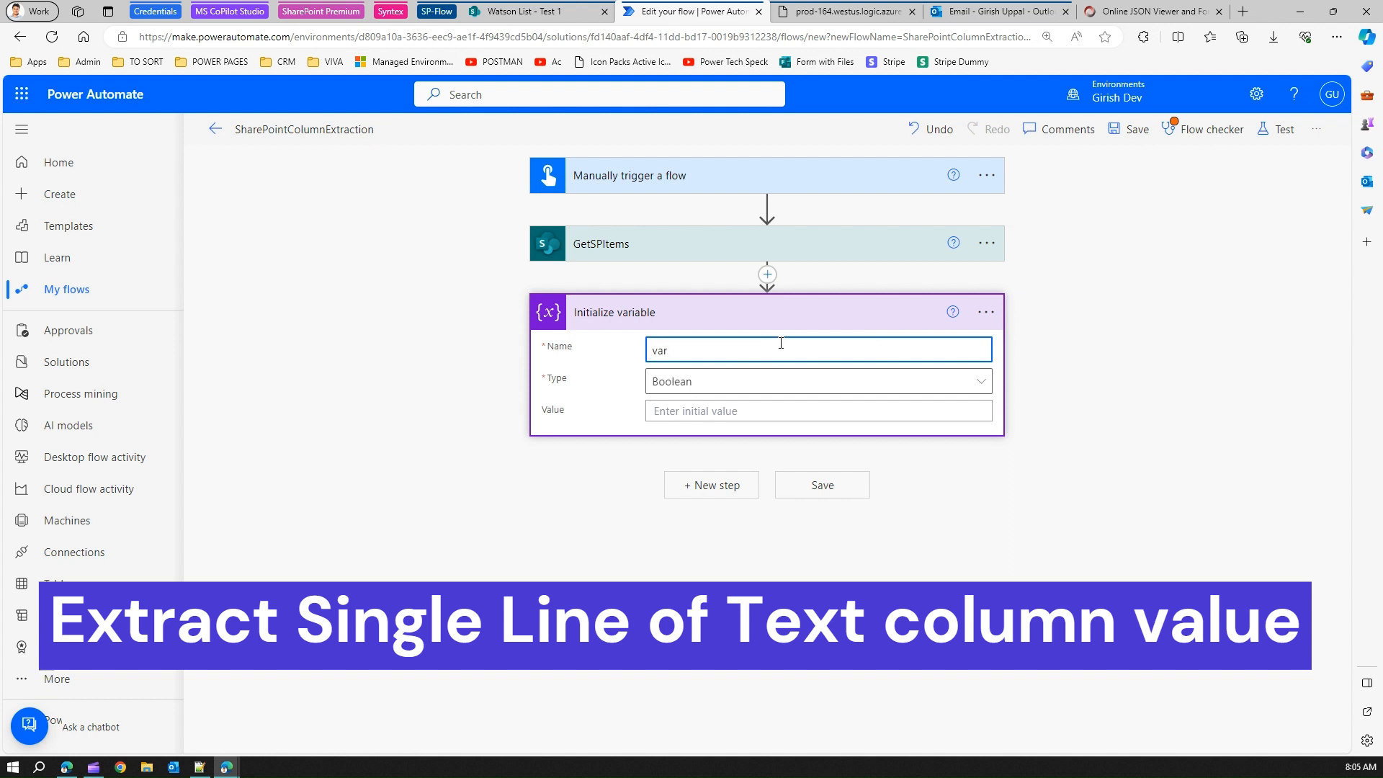
text(Title)
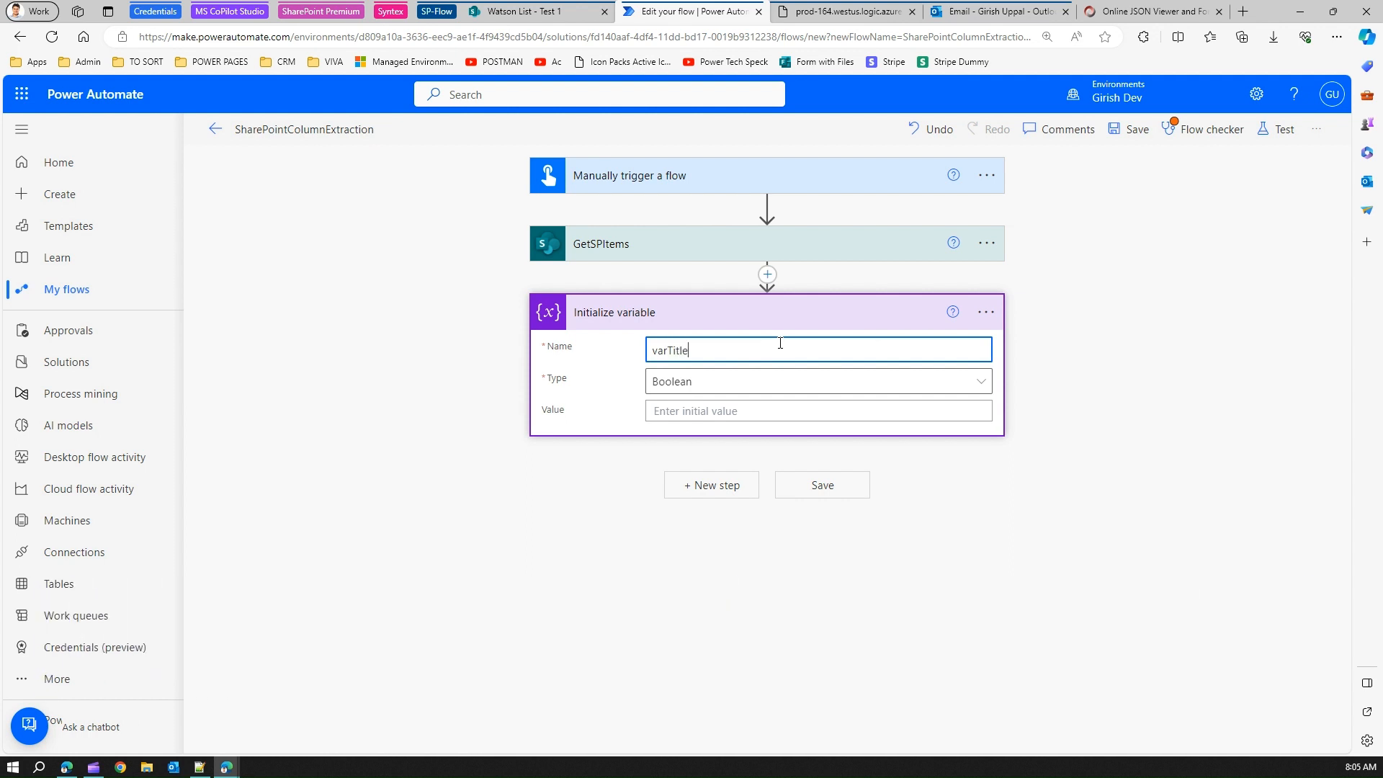
click(777, 381)
click(701, 617)
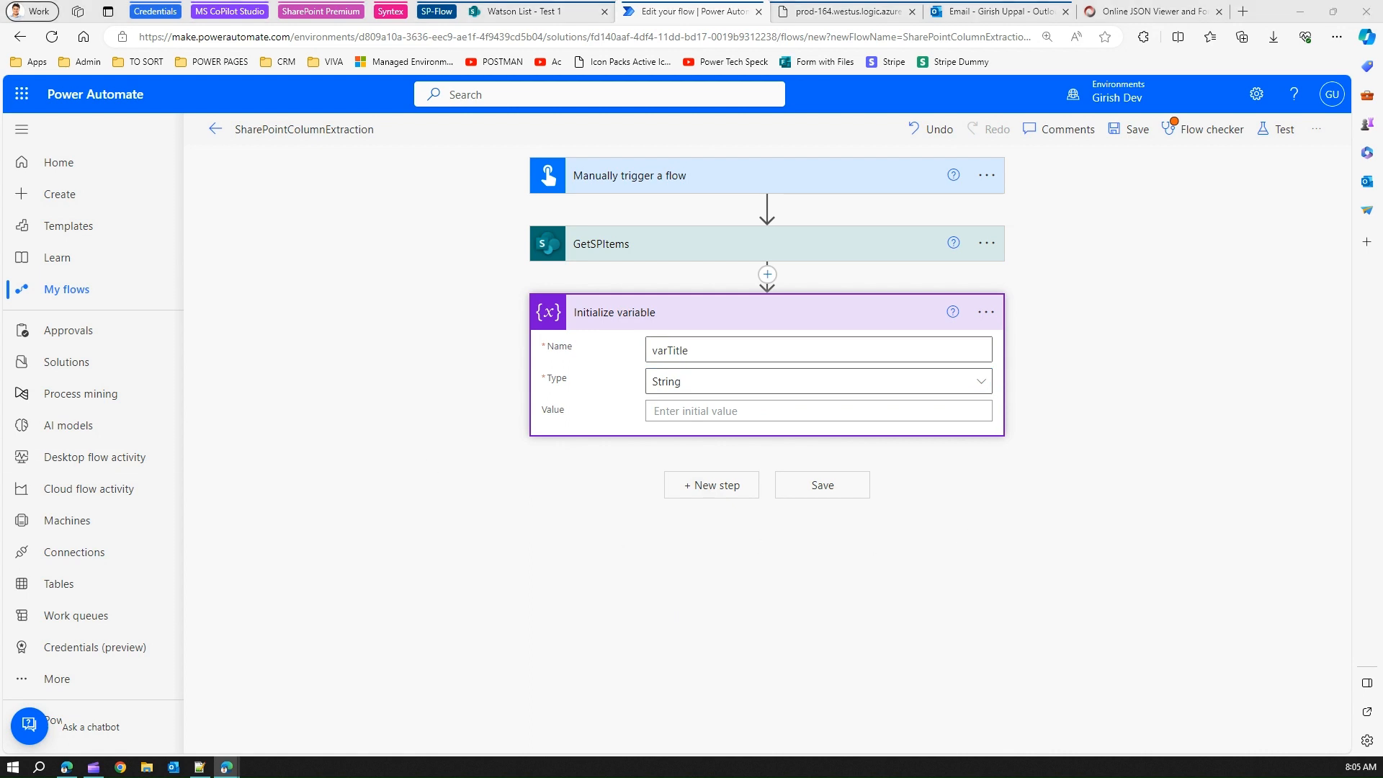
Set varTitle's value to the expression body('GetSPItems')?['value']?[0]?['Title'] and save the expression.
click(692, 407)
click(923, 407)
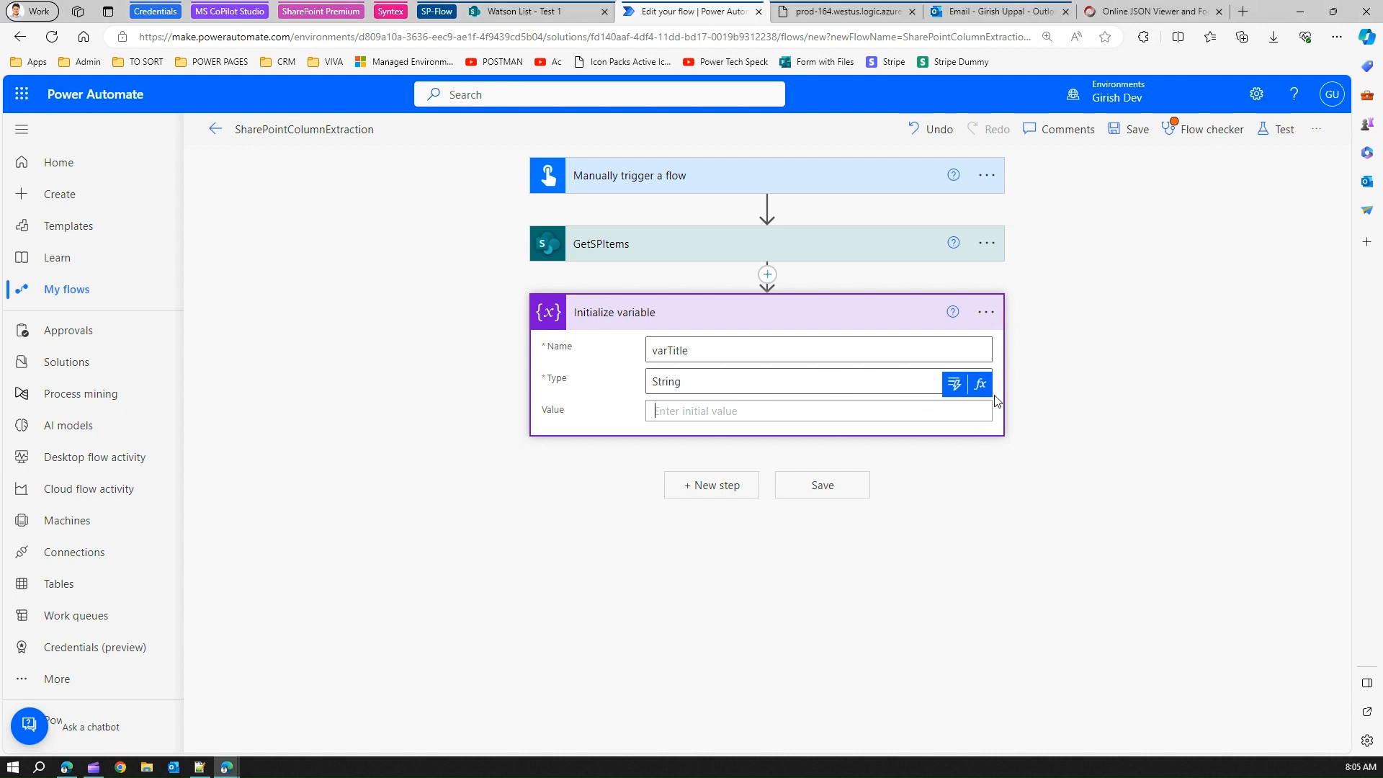
click(981, 386)
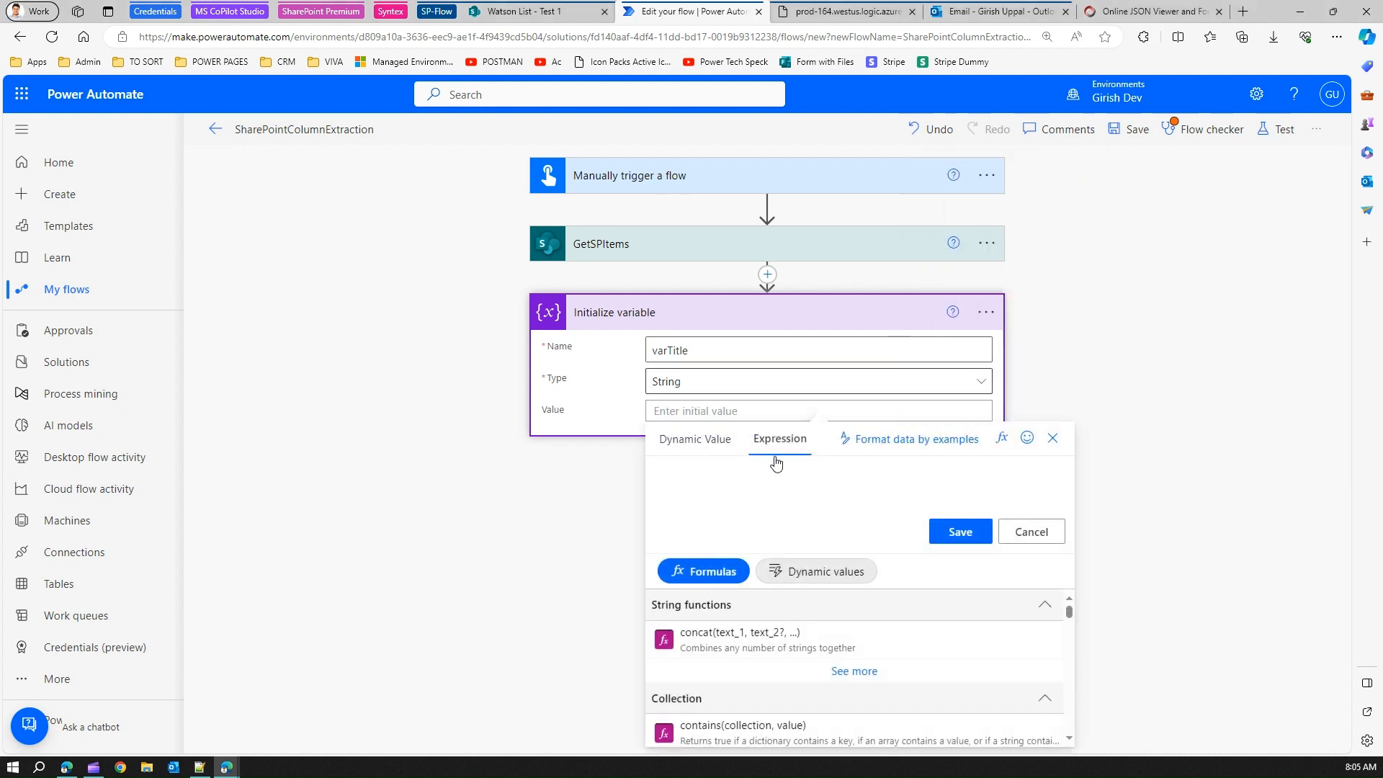
click(728, 465)
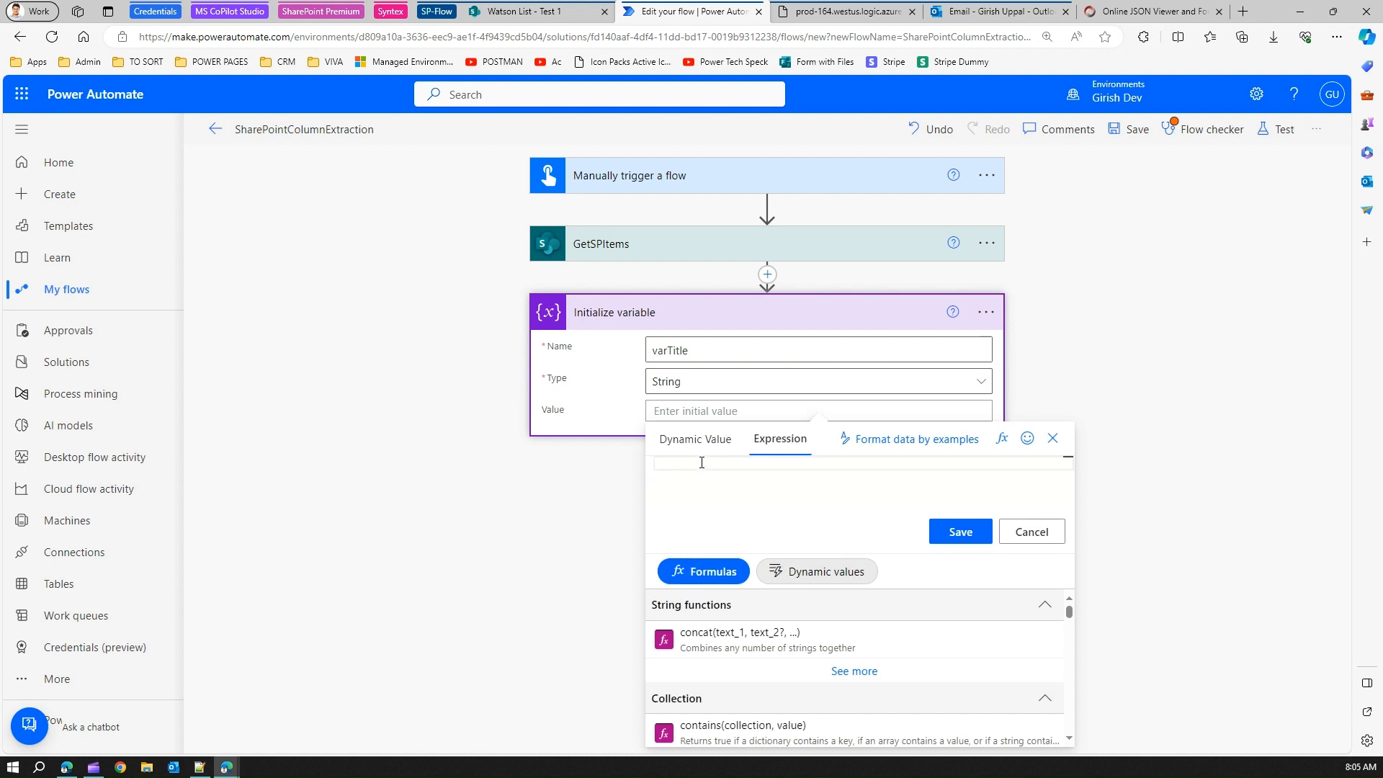
text(body(')
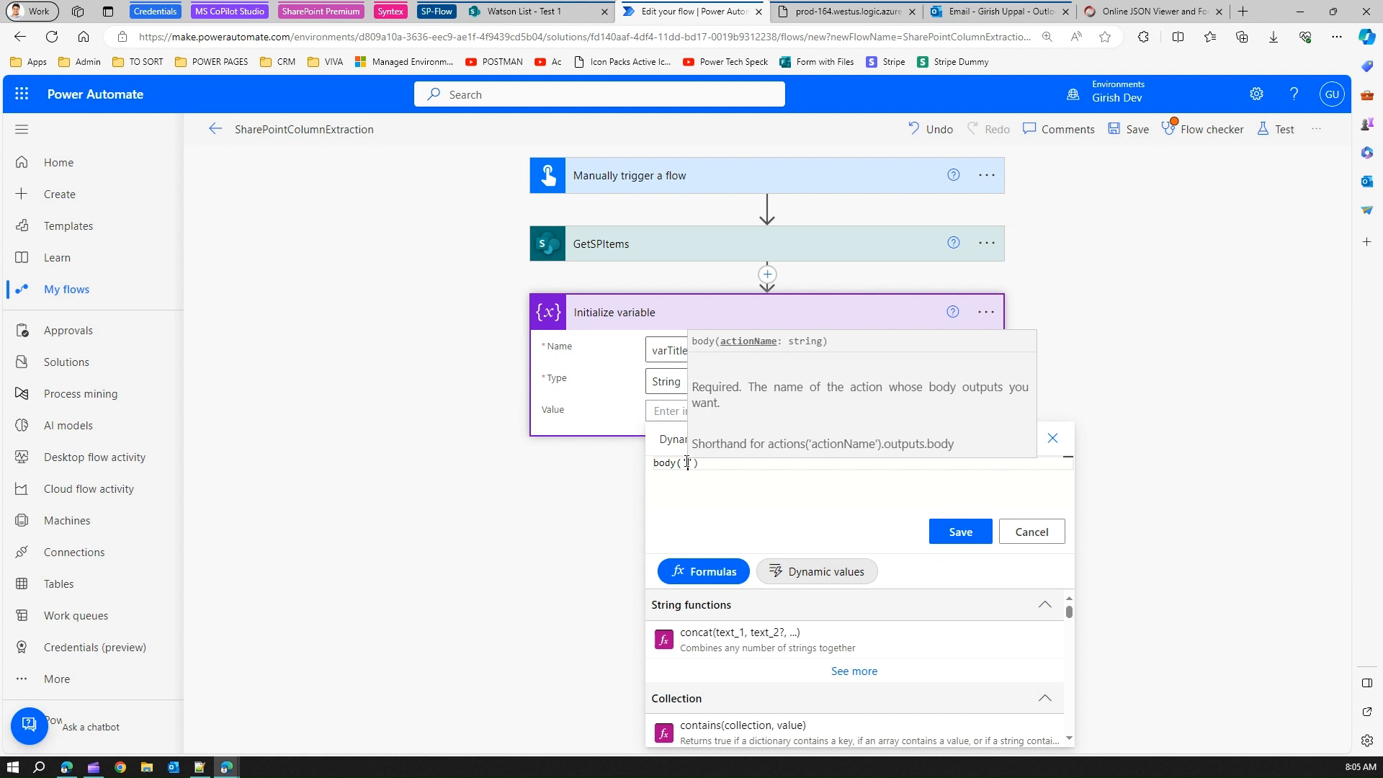
text(GetSPIte)
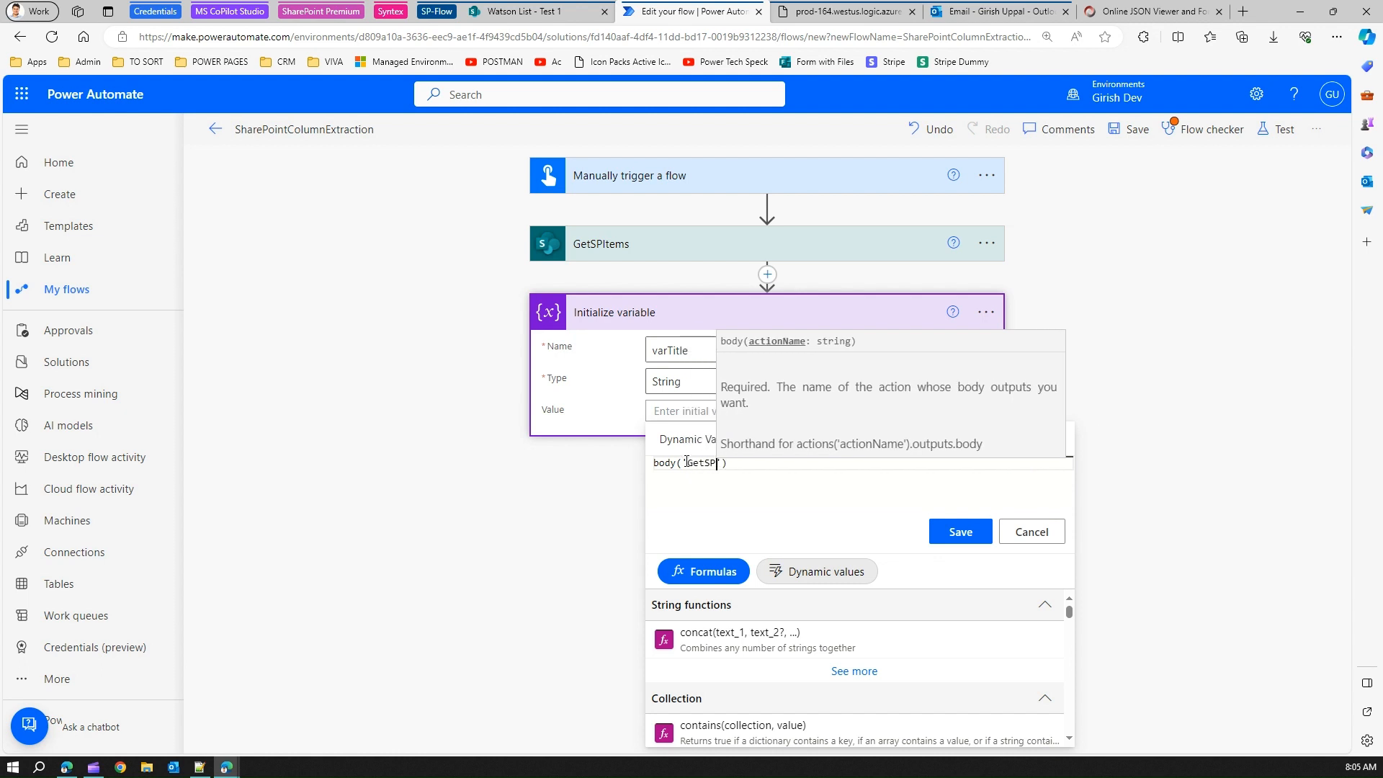
text(ms)
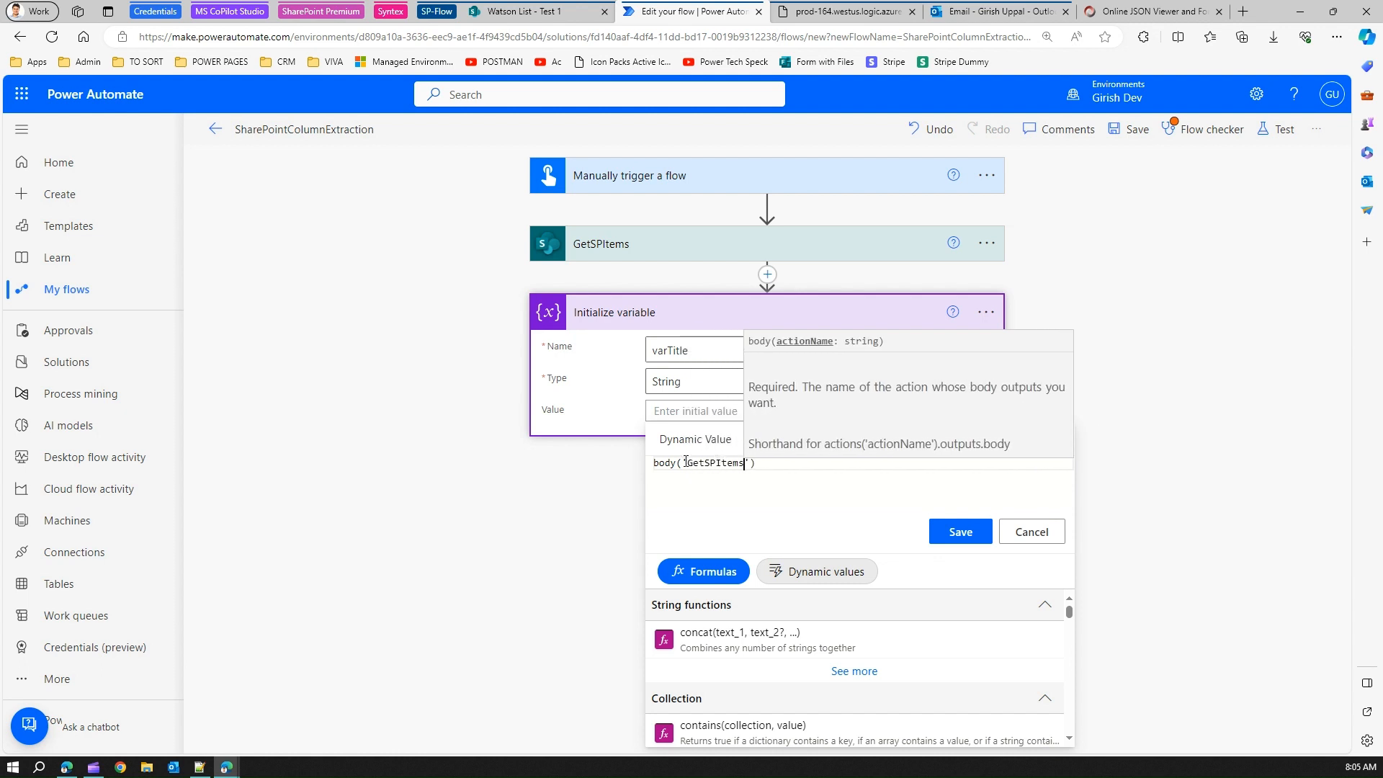
key(Right)
key(Right)
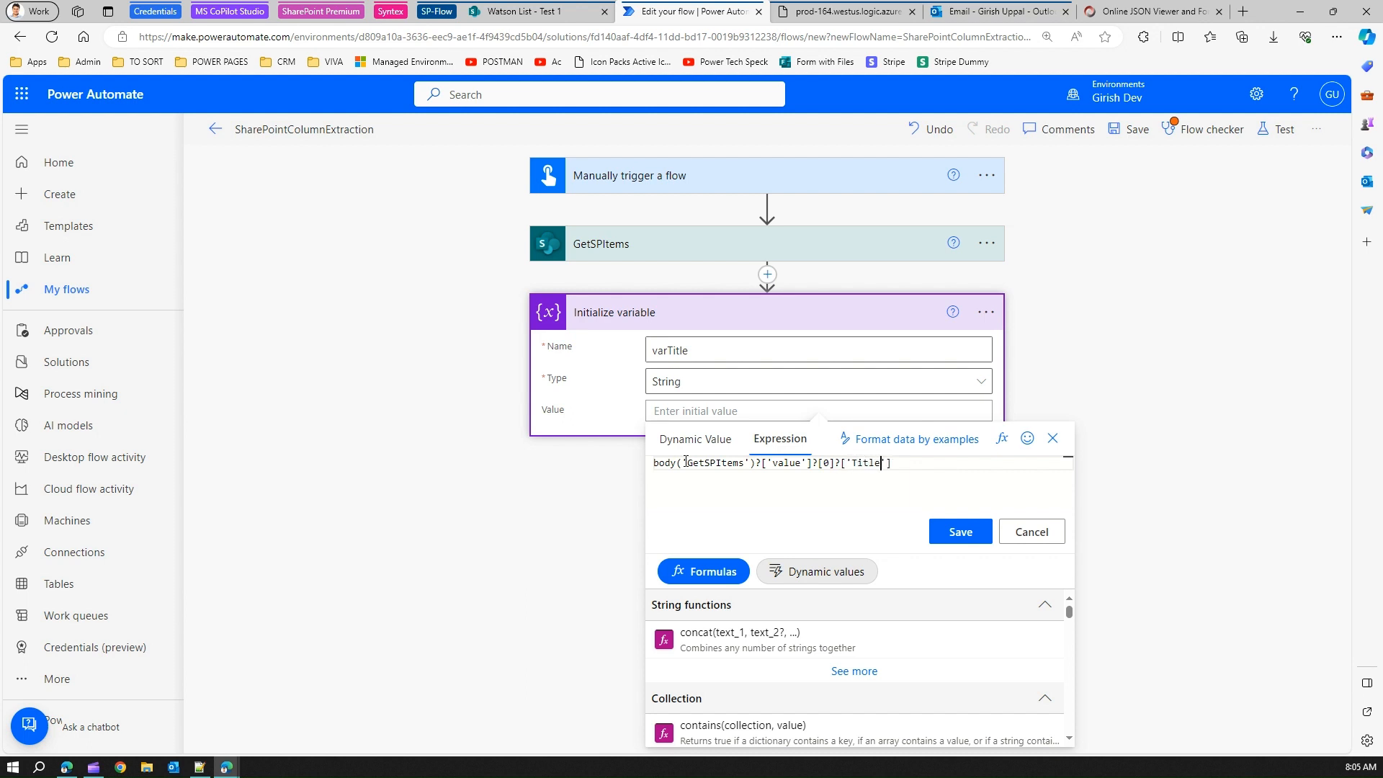
text(')
drag(883, 465, 631, 469)
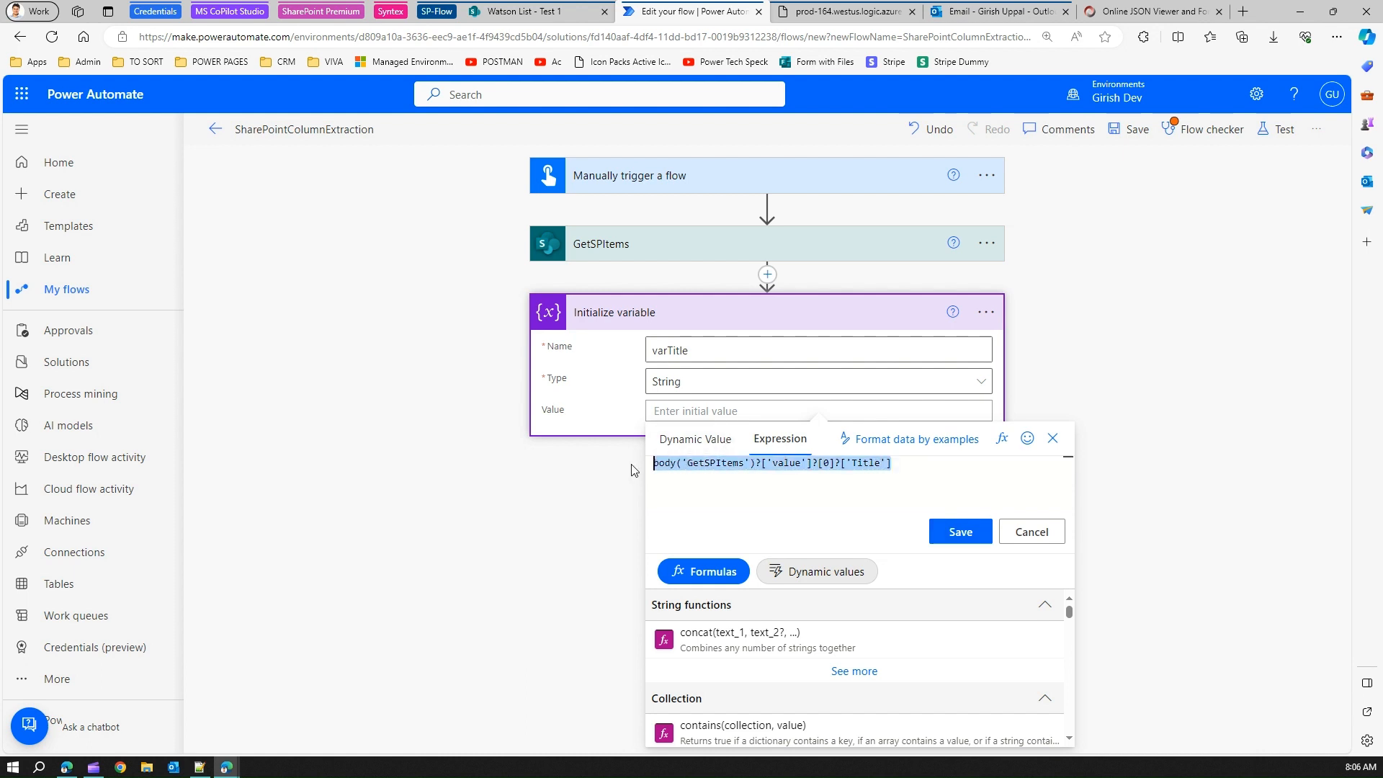
click(958, 536)
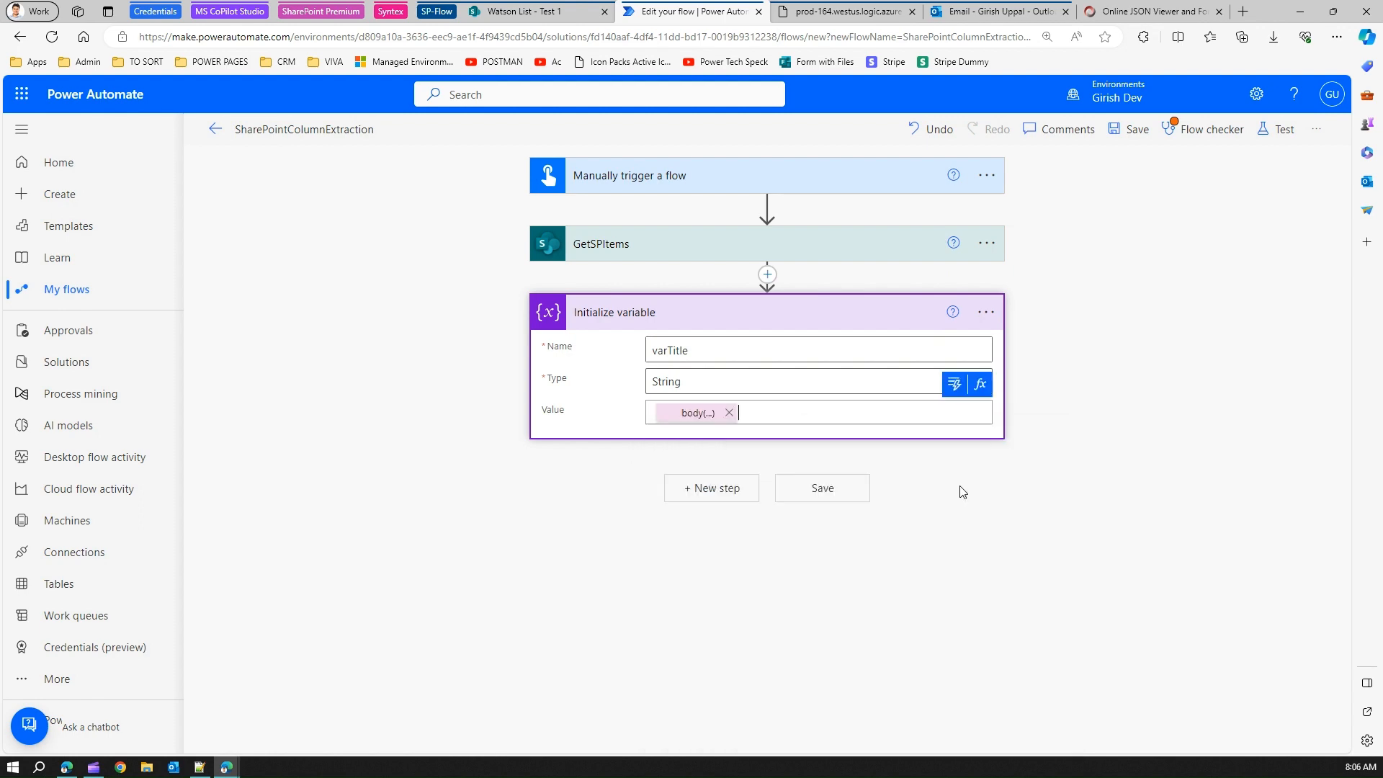
Trace the path from body through value and item 0 to Title in the JSON viewer's tree.
click(1145, 12)
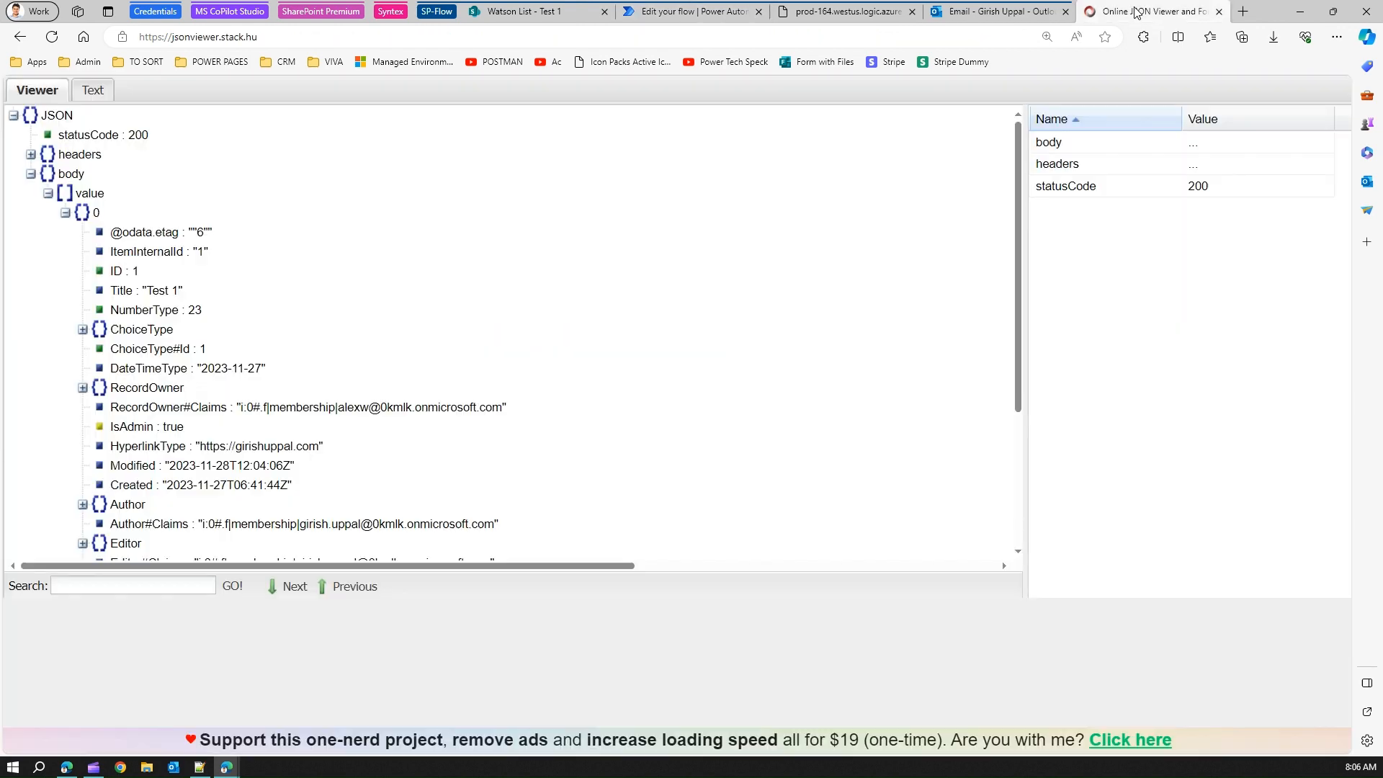
click(48, 194)
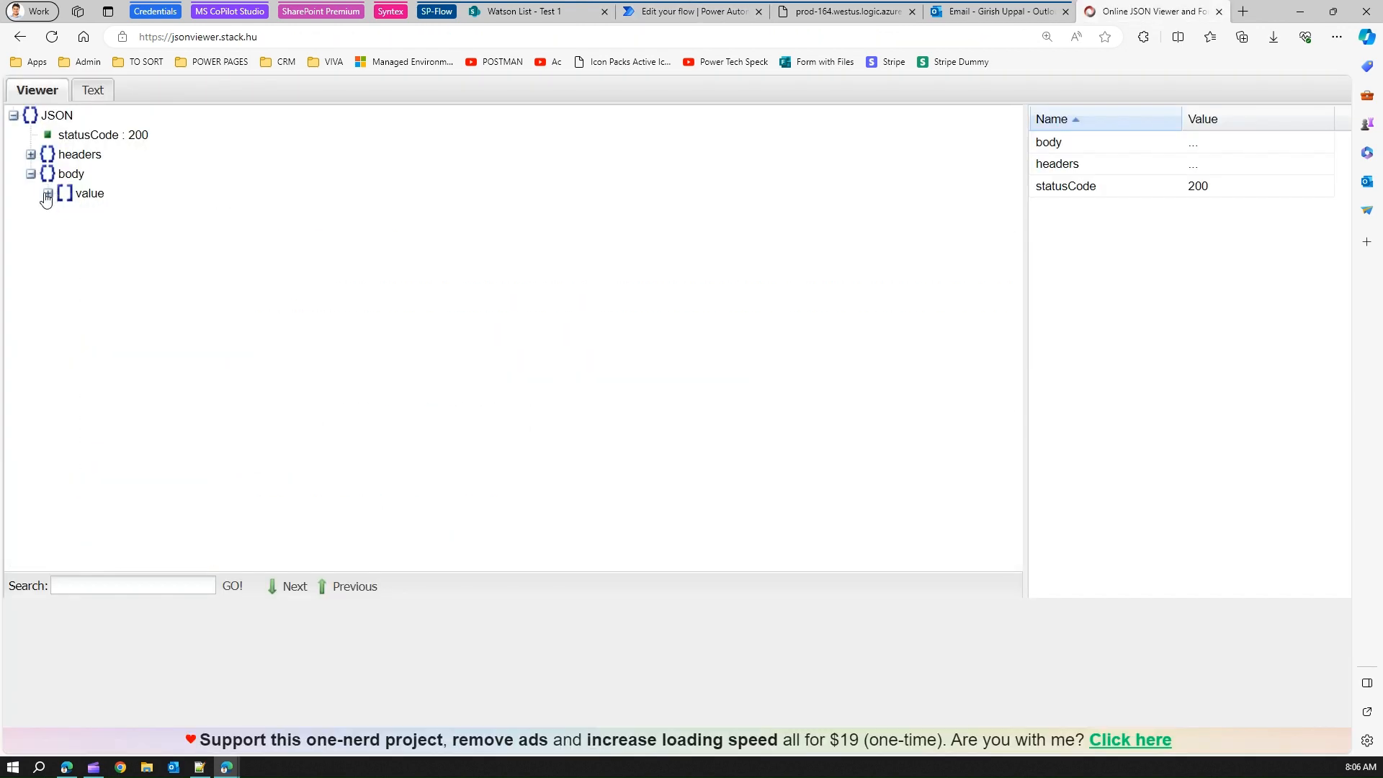
click(47, 194)
click(65, 213)
click(65, 212)
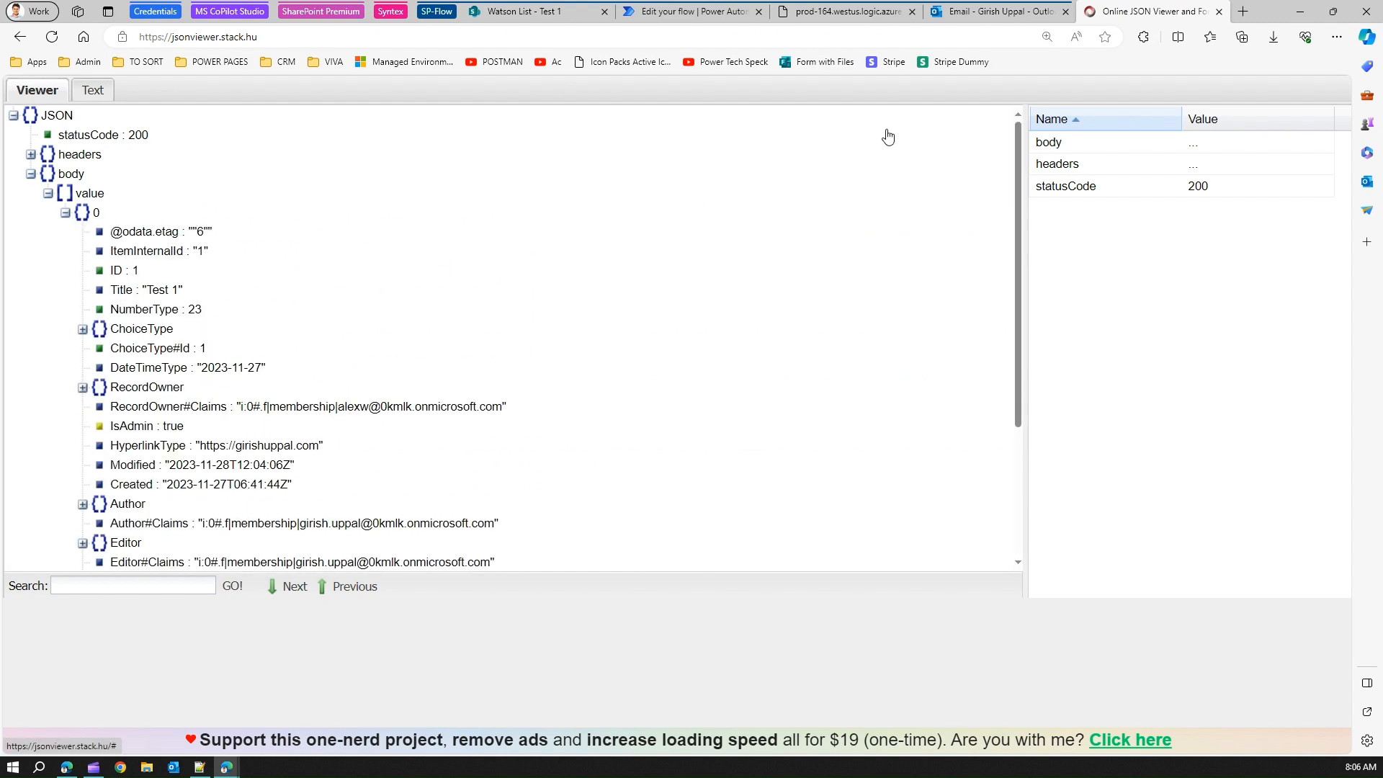
Return to the flow, save and test it, and check varTitle's value in the run results.
click(749, 16)
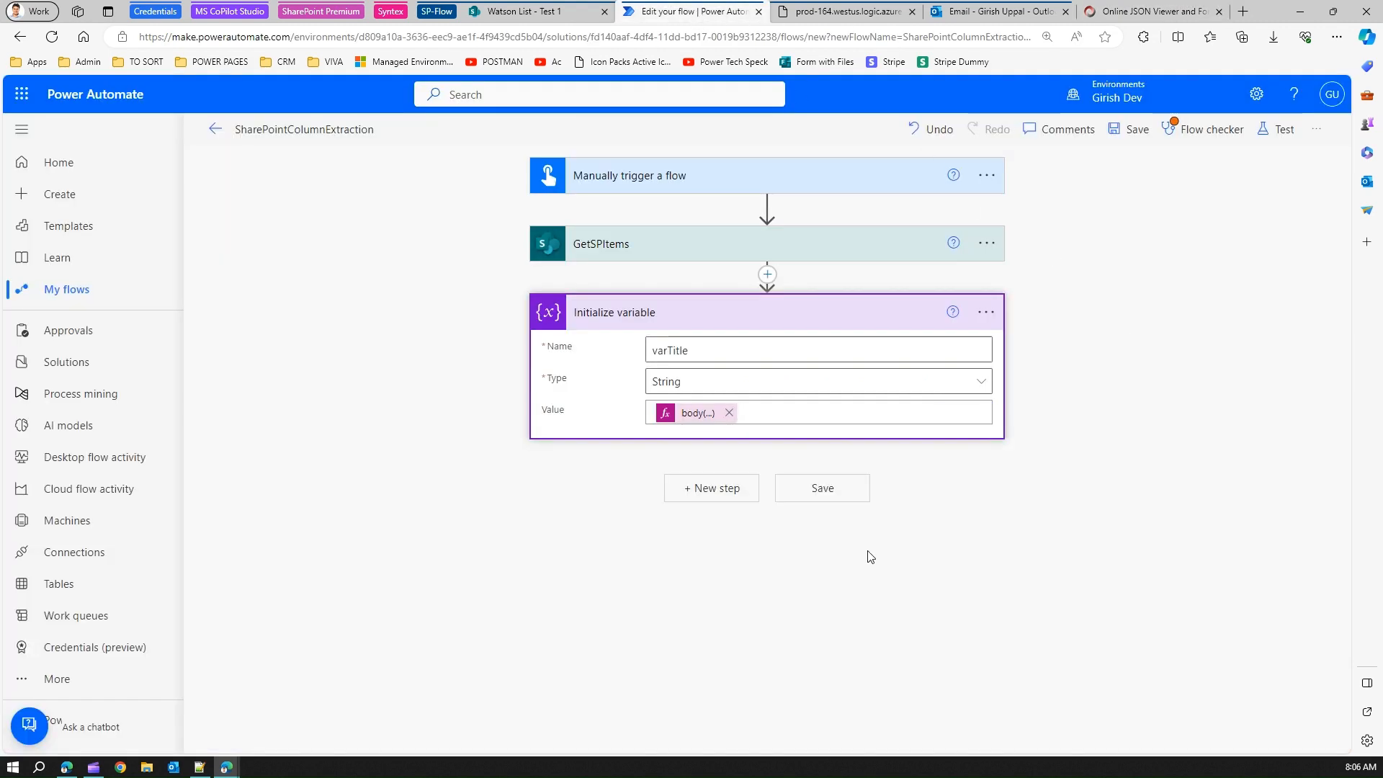
click(822, 489)
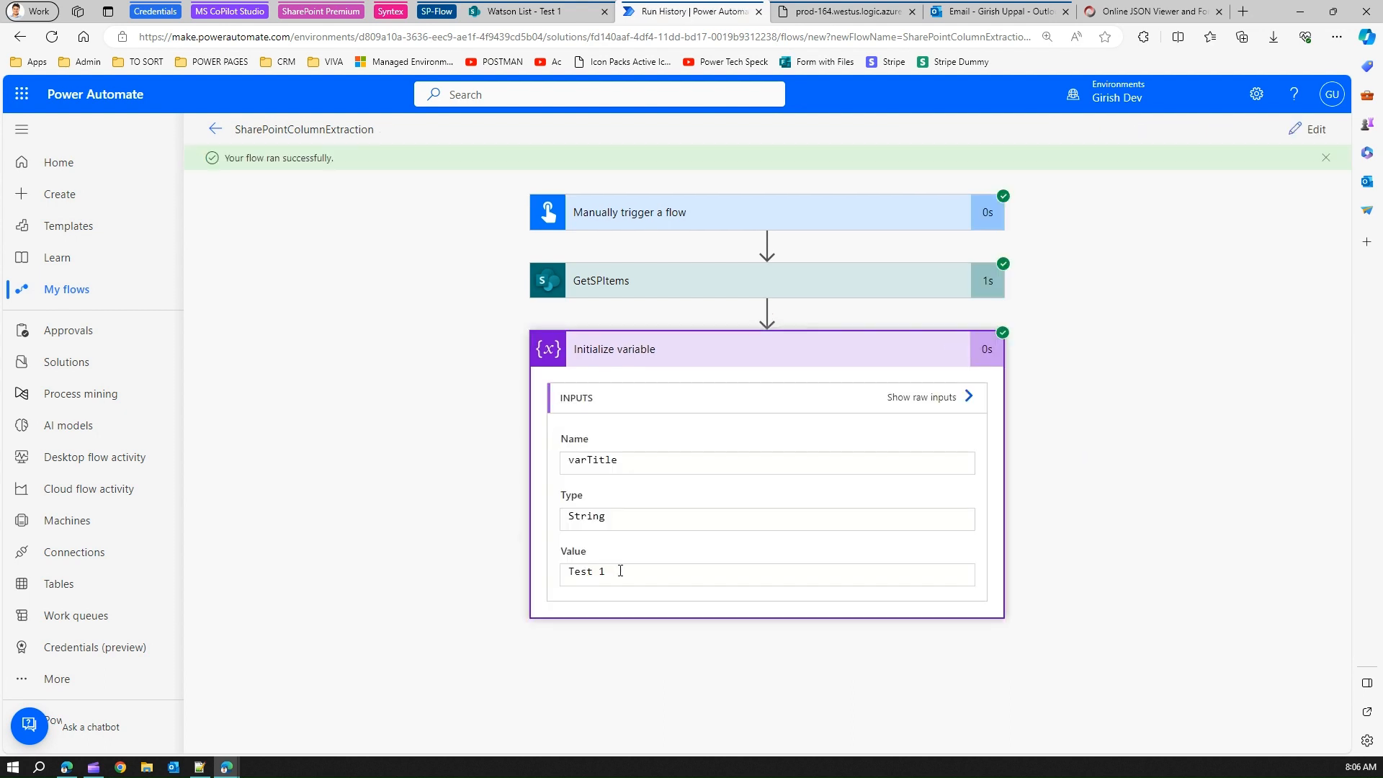
drag(610, 573, 553, 579)
Reopen the flow for editing, copy the Initialize variable action to the flow clipboard and paste it as the next step.
click(1308, 129)
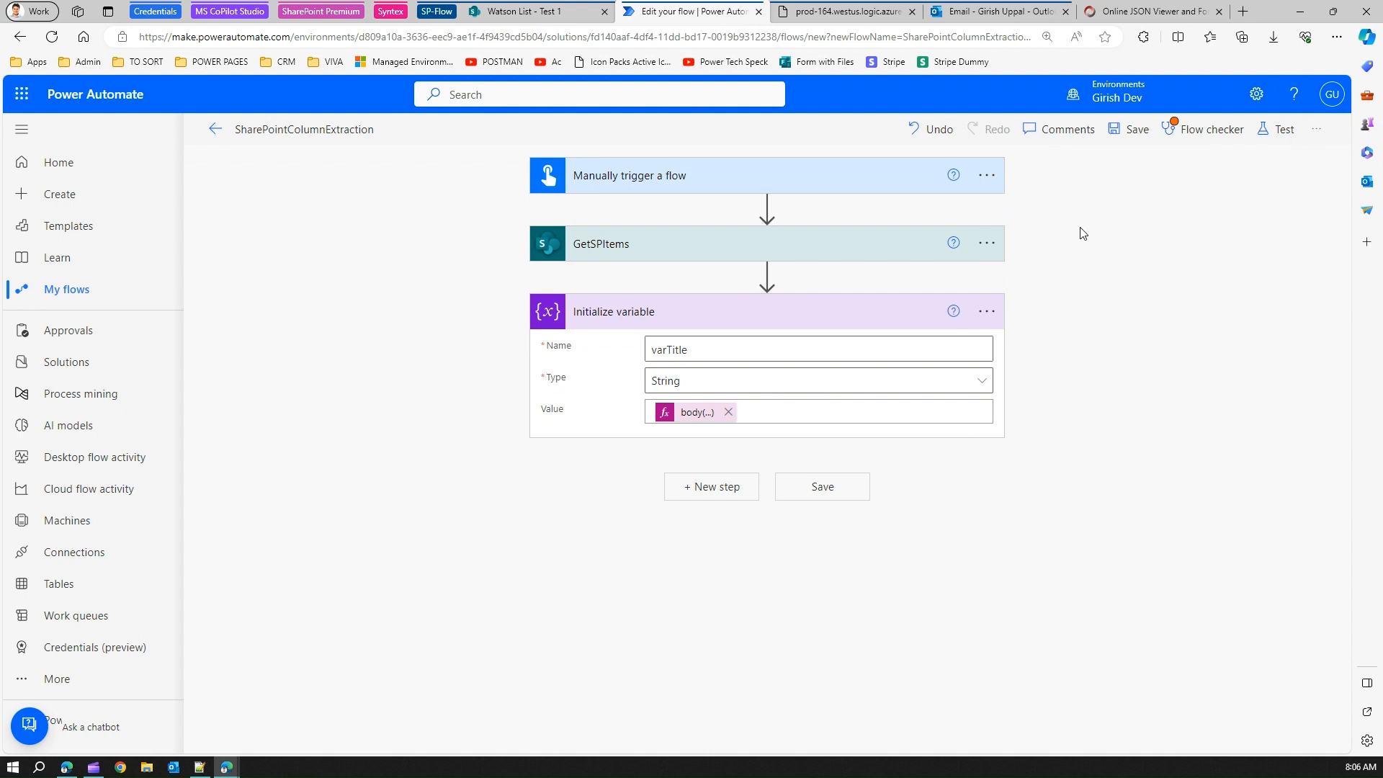
click(987, 312)
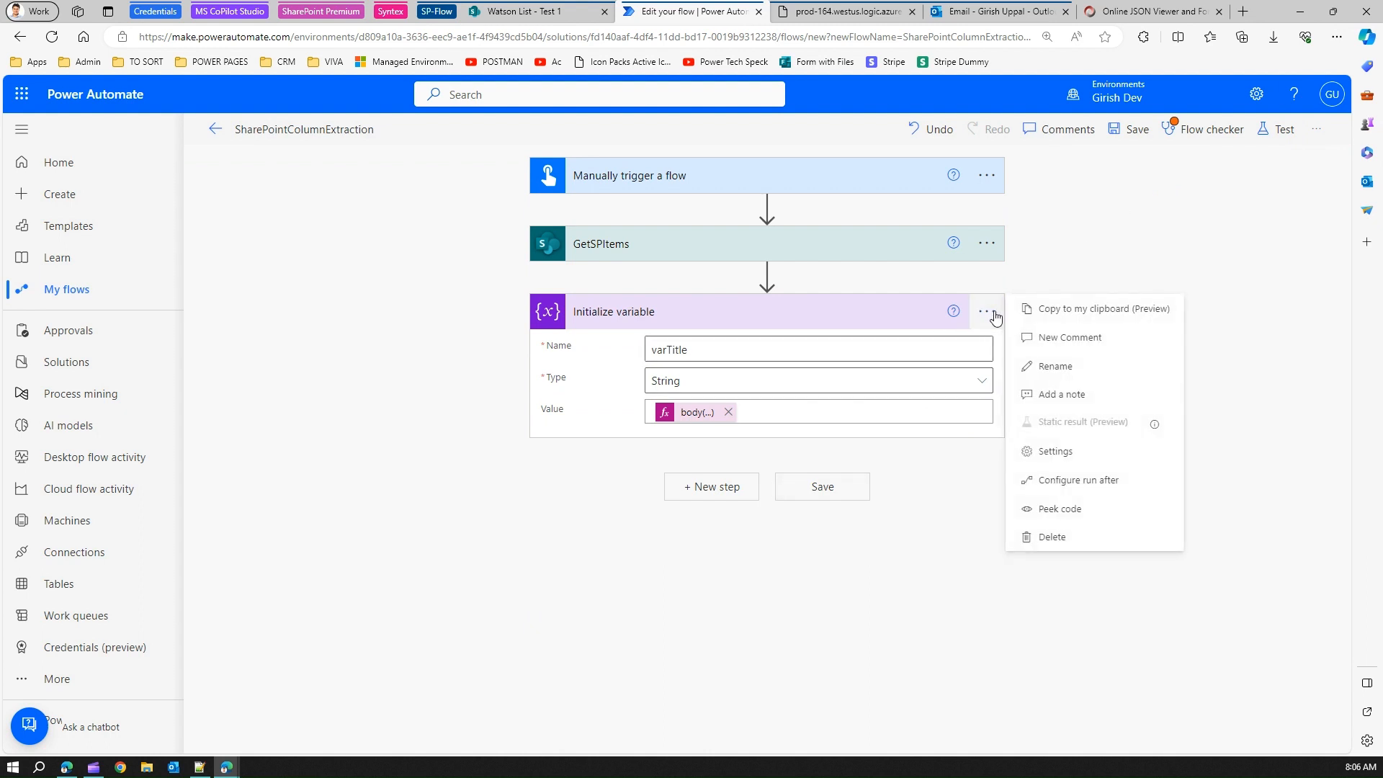
click(1078, 315)
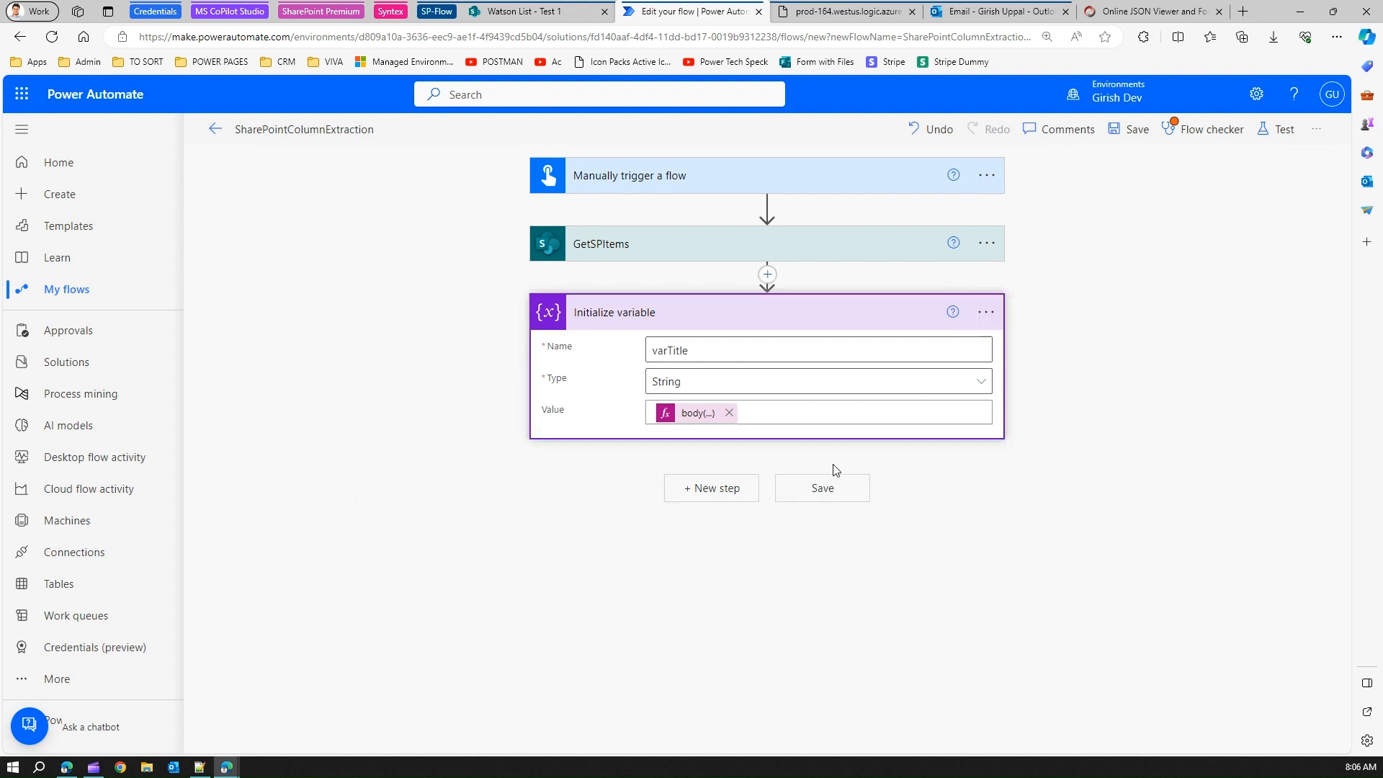
click(734, 497)
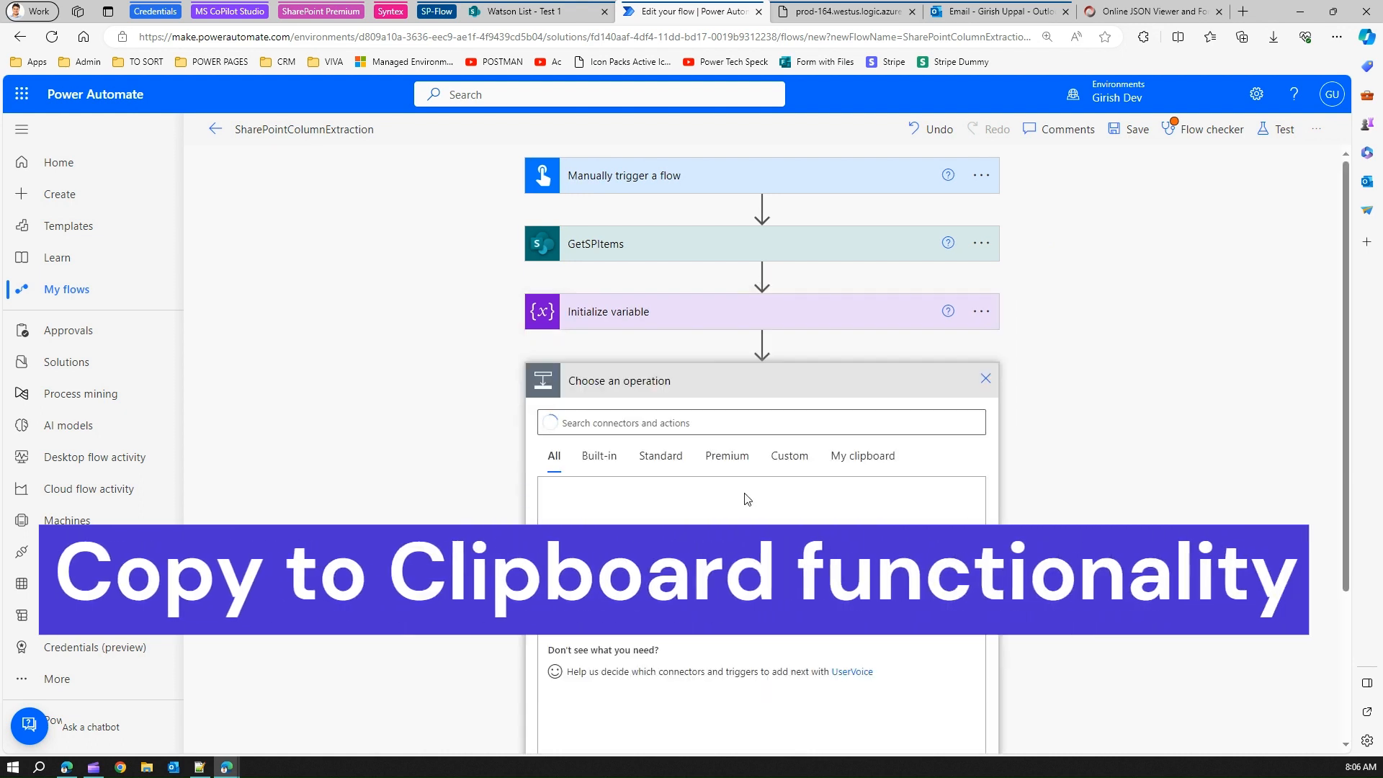
click(862, 455)
click(598, 475)
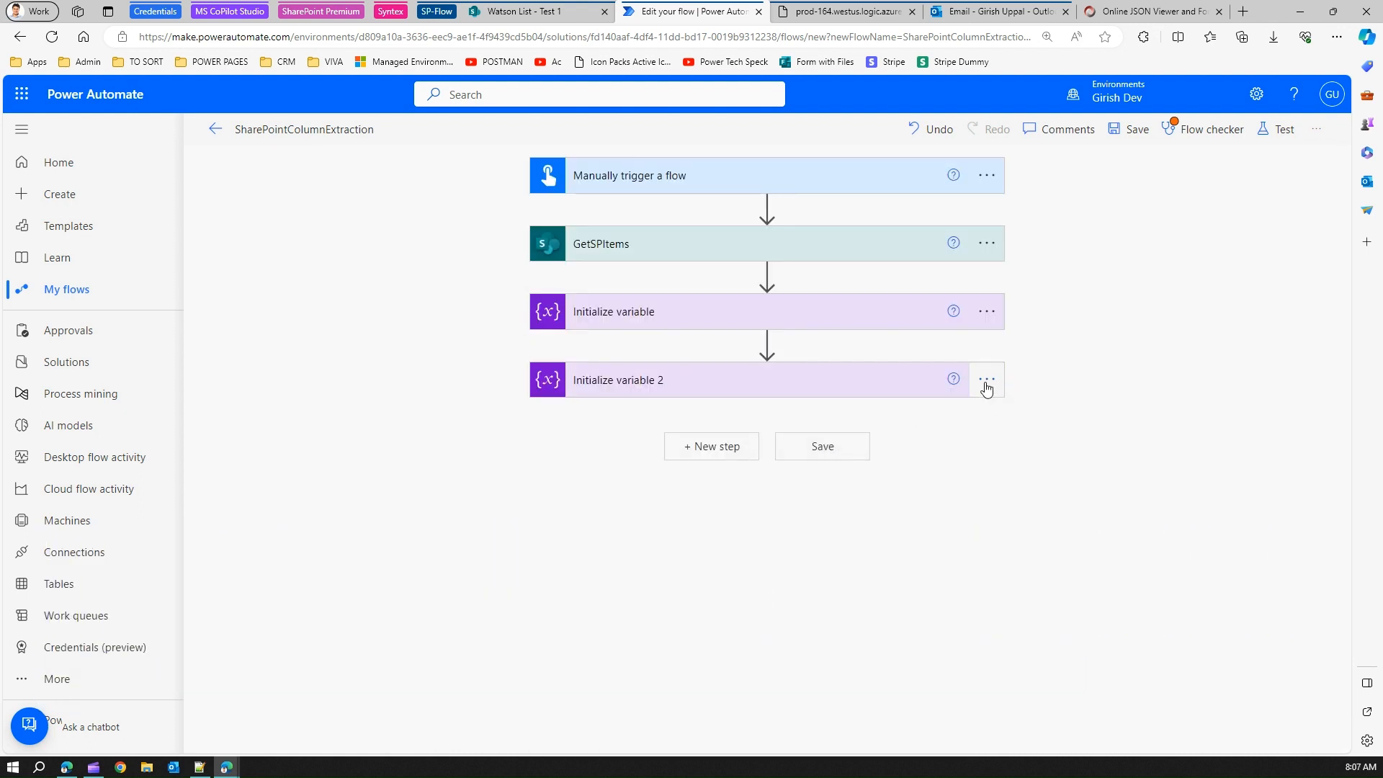
Paste the copied Initialize variable action from the flow clipboard three more times as consecutive steps at the flow's end.
click(749, 448)
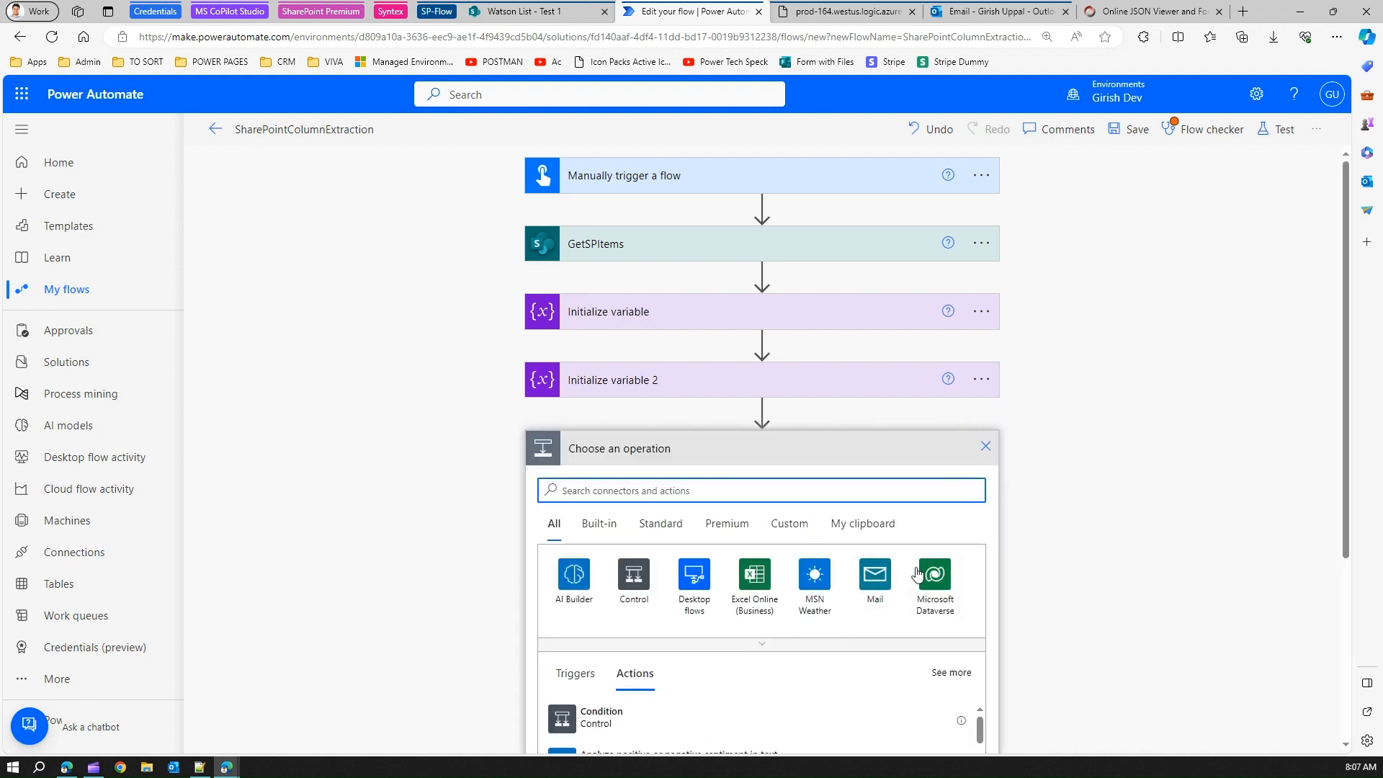
click(871, 526)
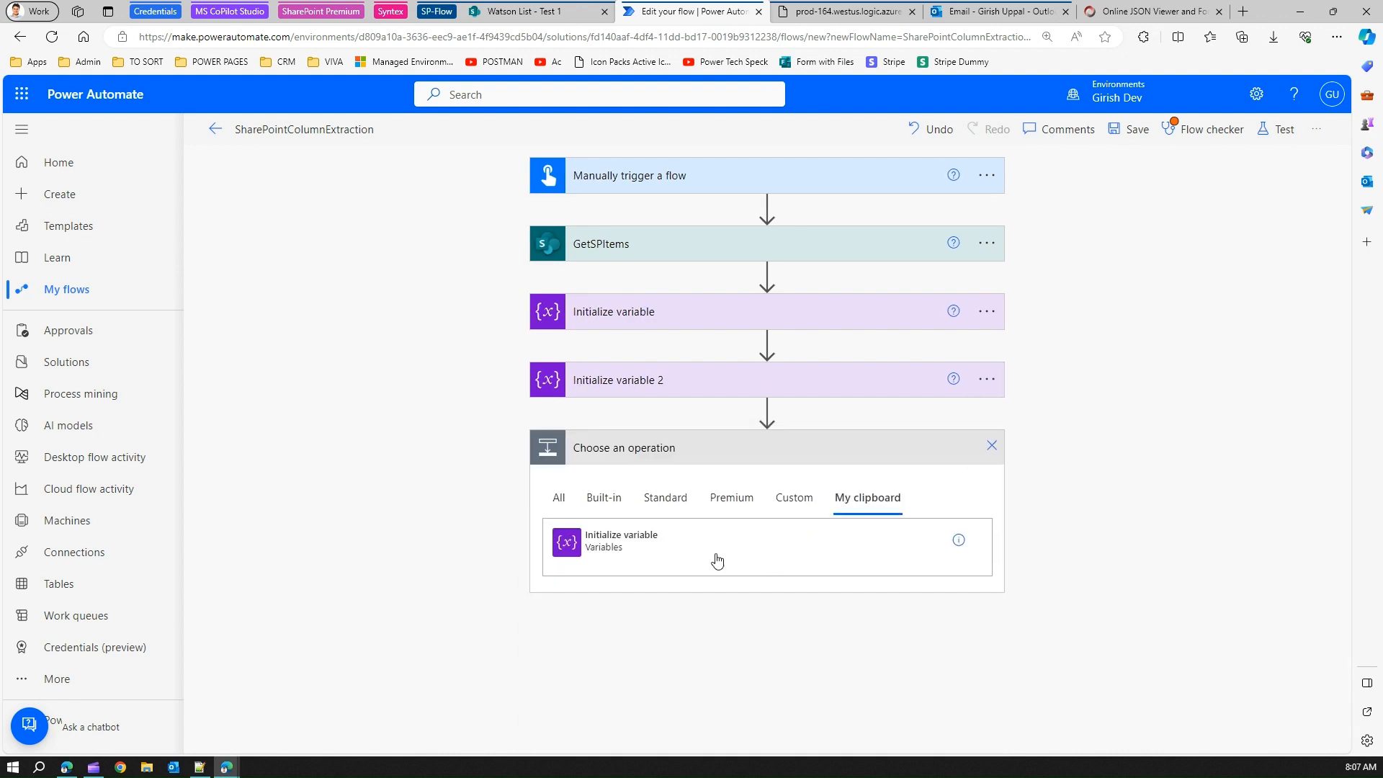
click(715, 558)
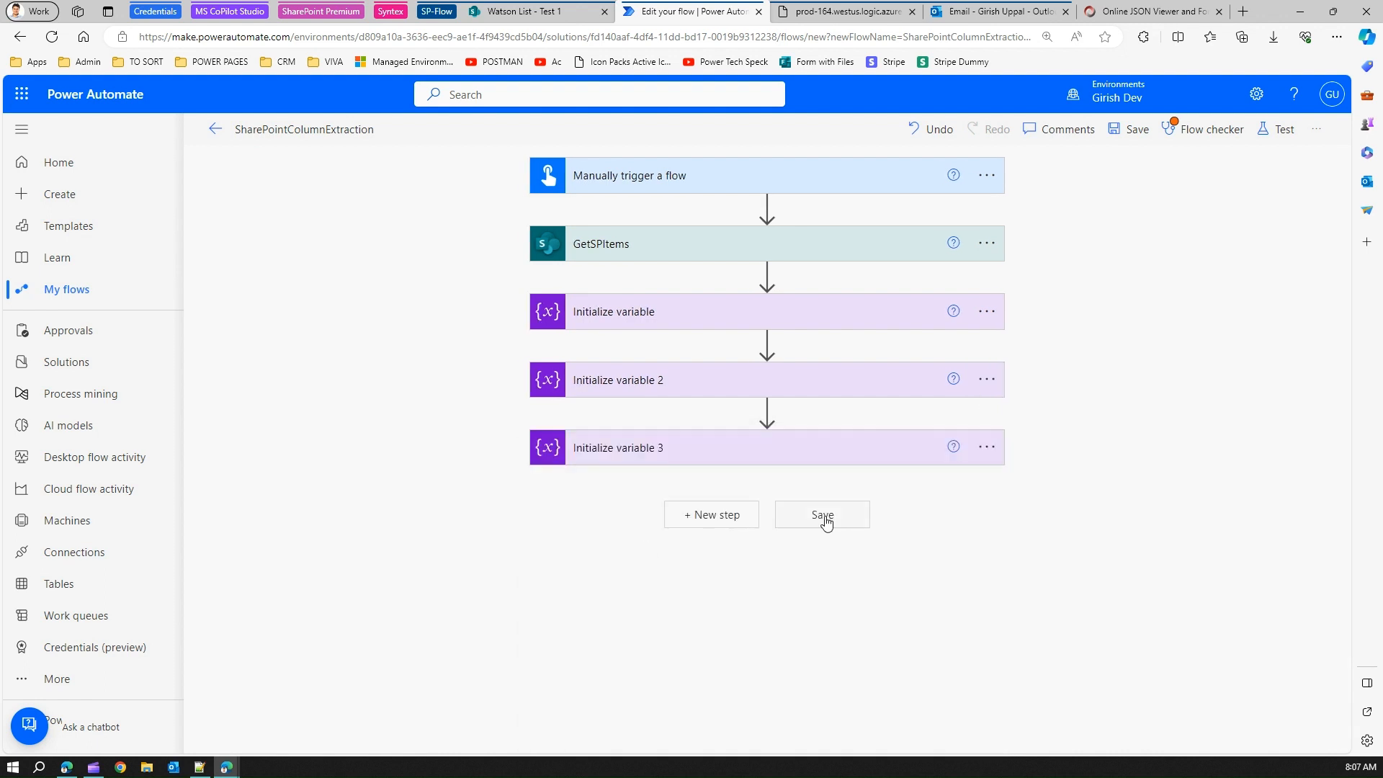
click(726, 516)
click(844, 586)
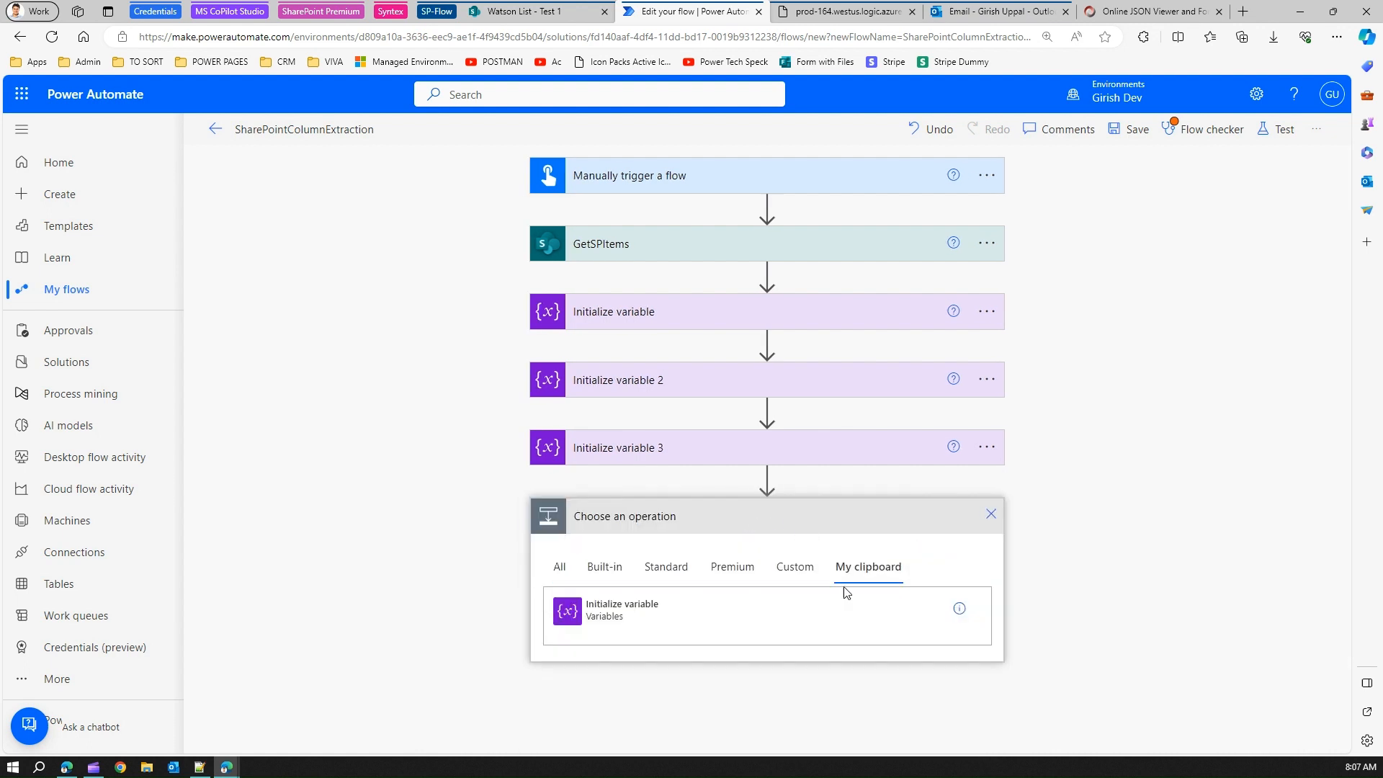
click(613, 617)
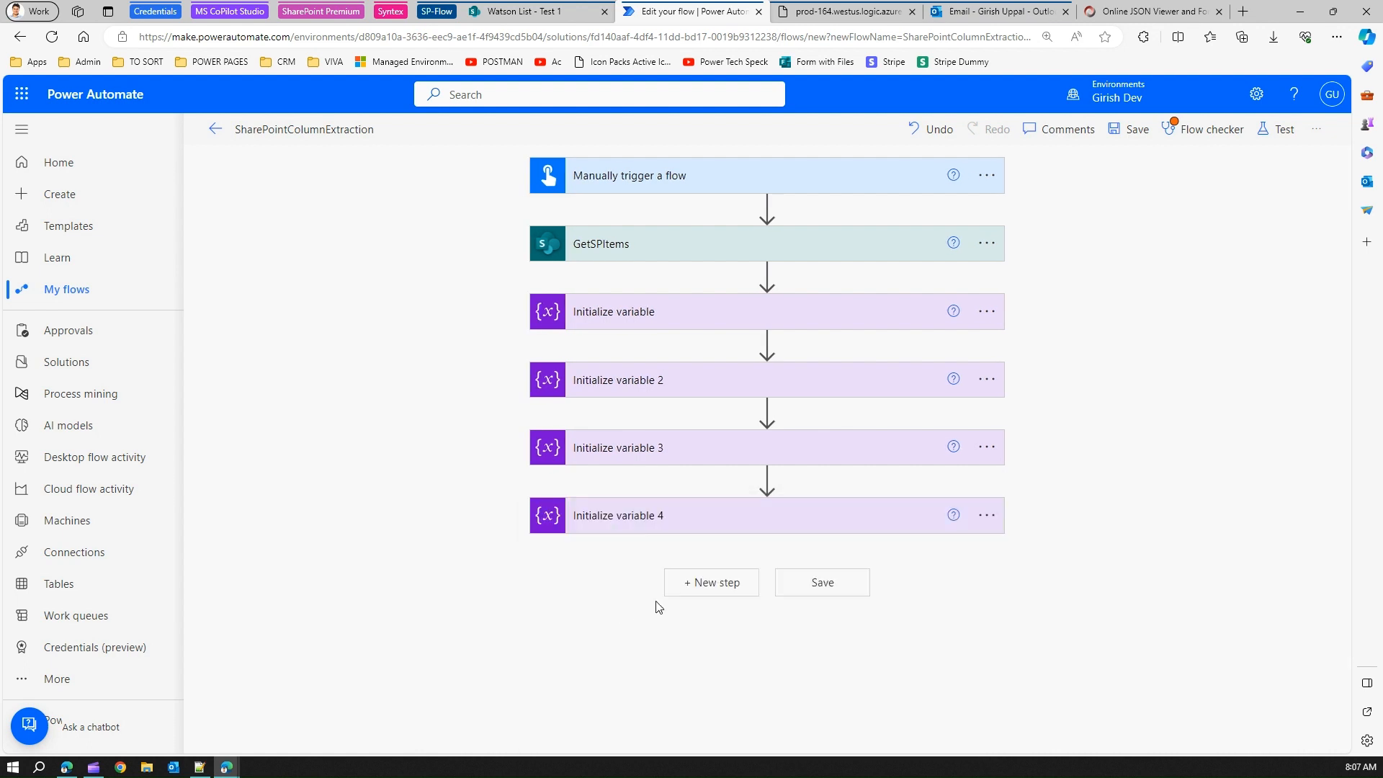
click(732, 587)
click(869, 656)
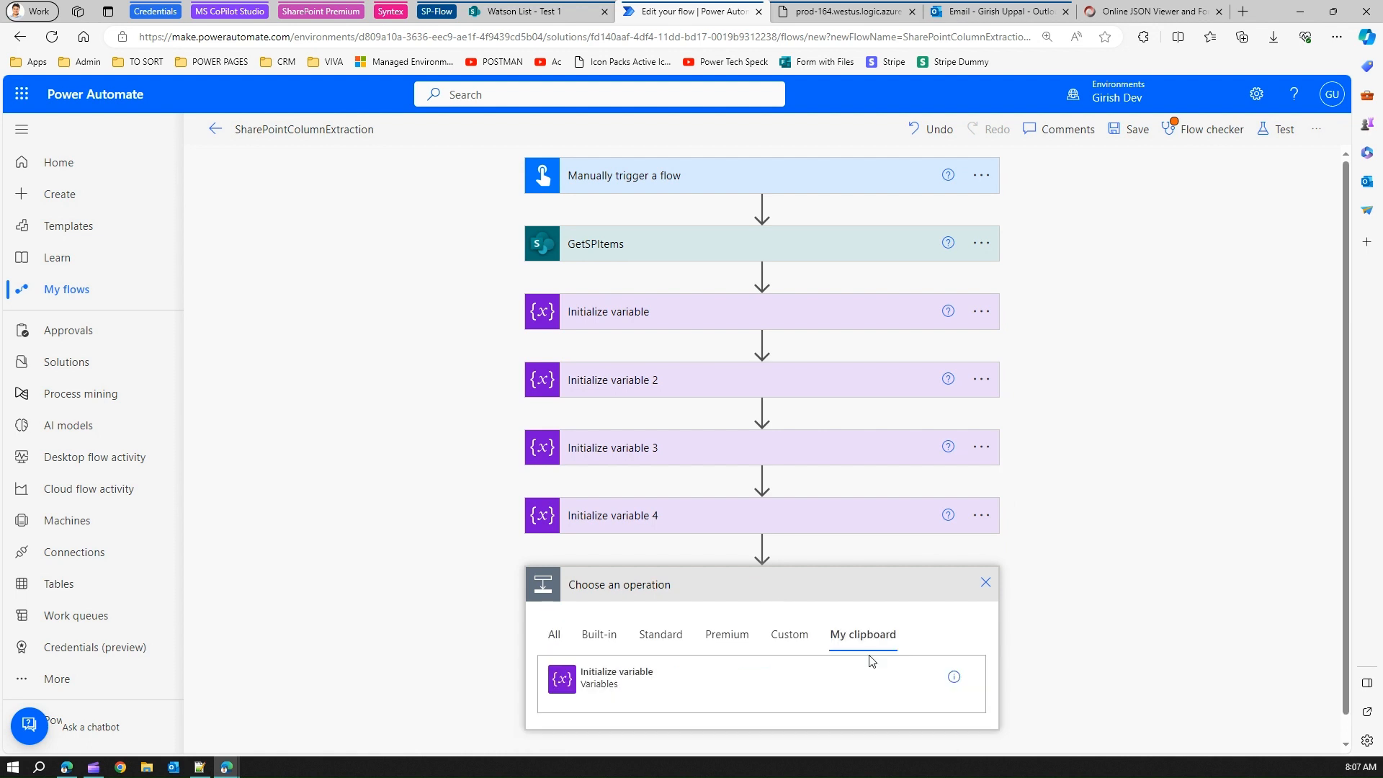
click(616, 677)
Expand Initialize variable 2, rename its variable varNumber and set its type to Integer.
click(648, 379)
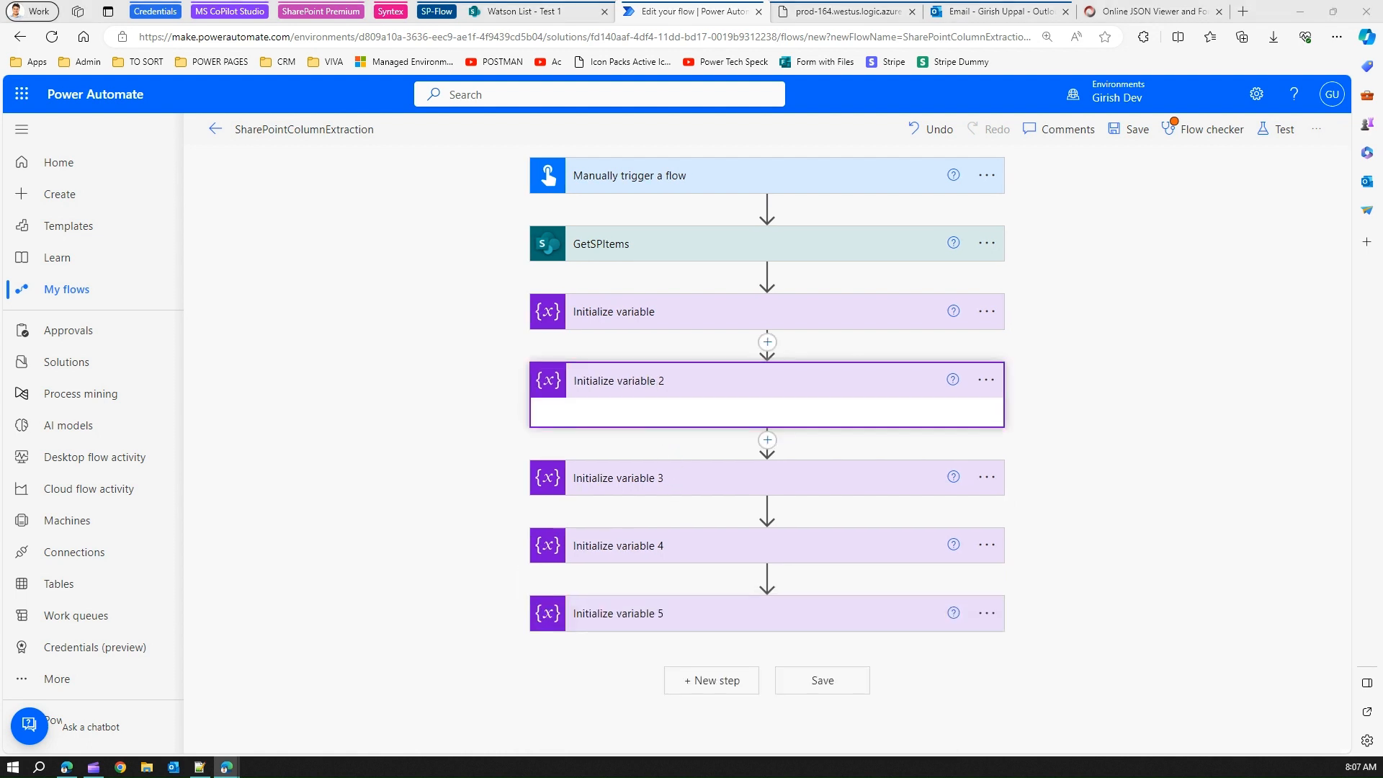
click(632, 384)
click(720, 389)
click(744, 421)
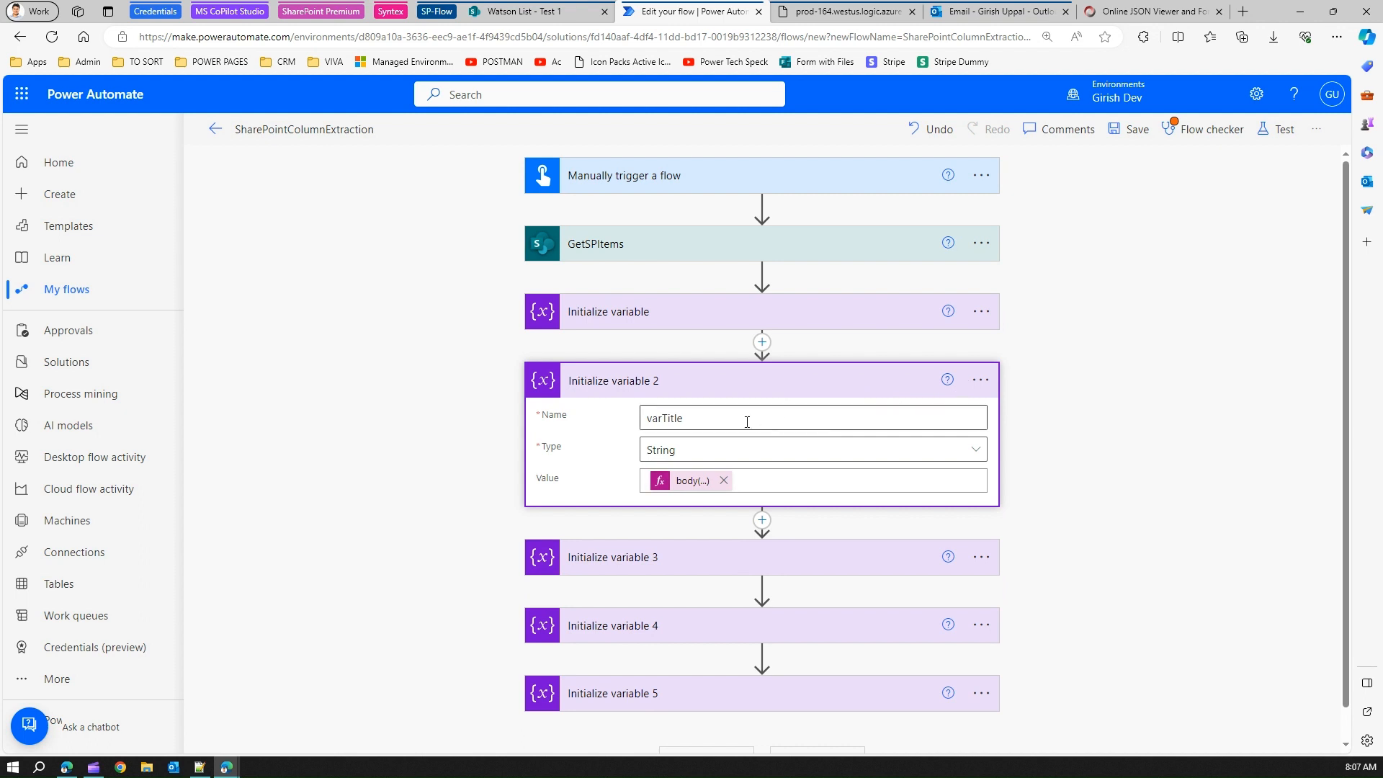
key(BackSpace)
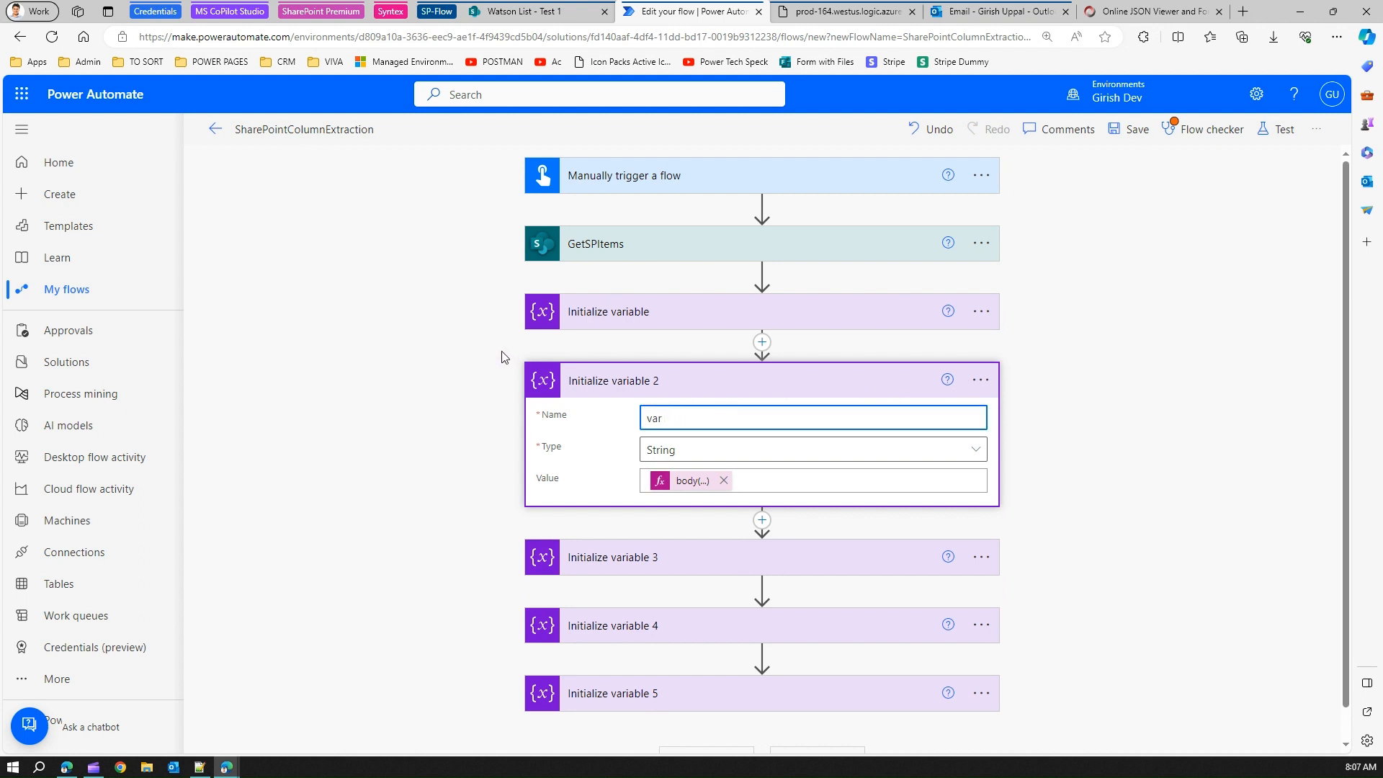
text(Number)
click(698, 455)
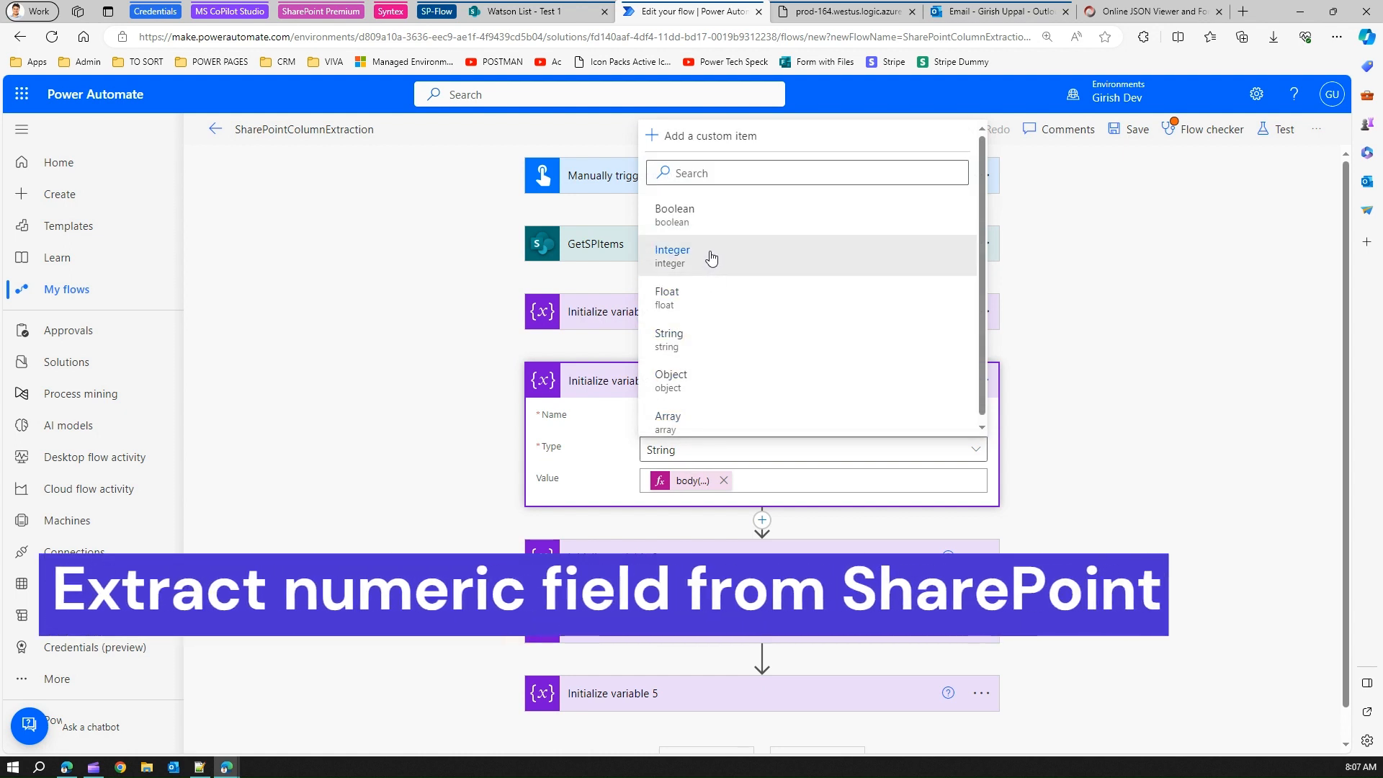
click(709, 261)
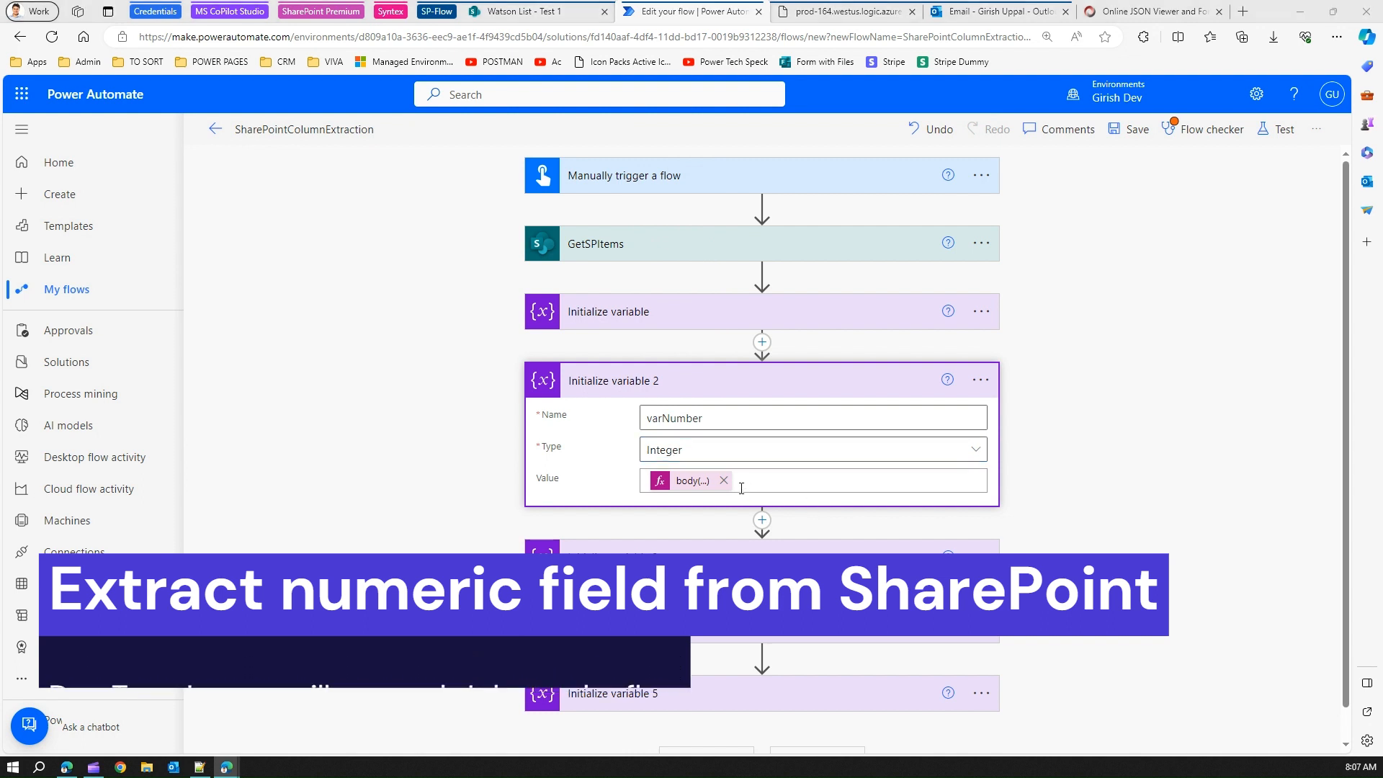
Change varNumber's value expression to body('GetSPItems')?['value']?[0]?['NumberType'] and save the expression.
click(691, 481)
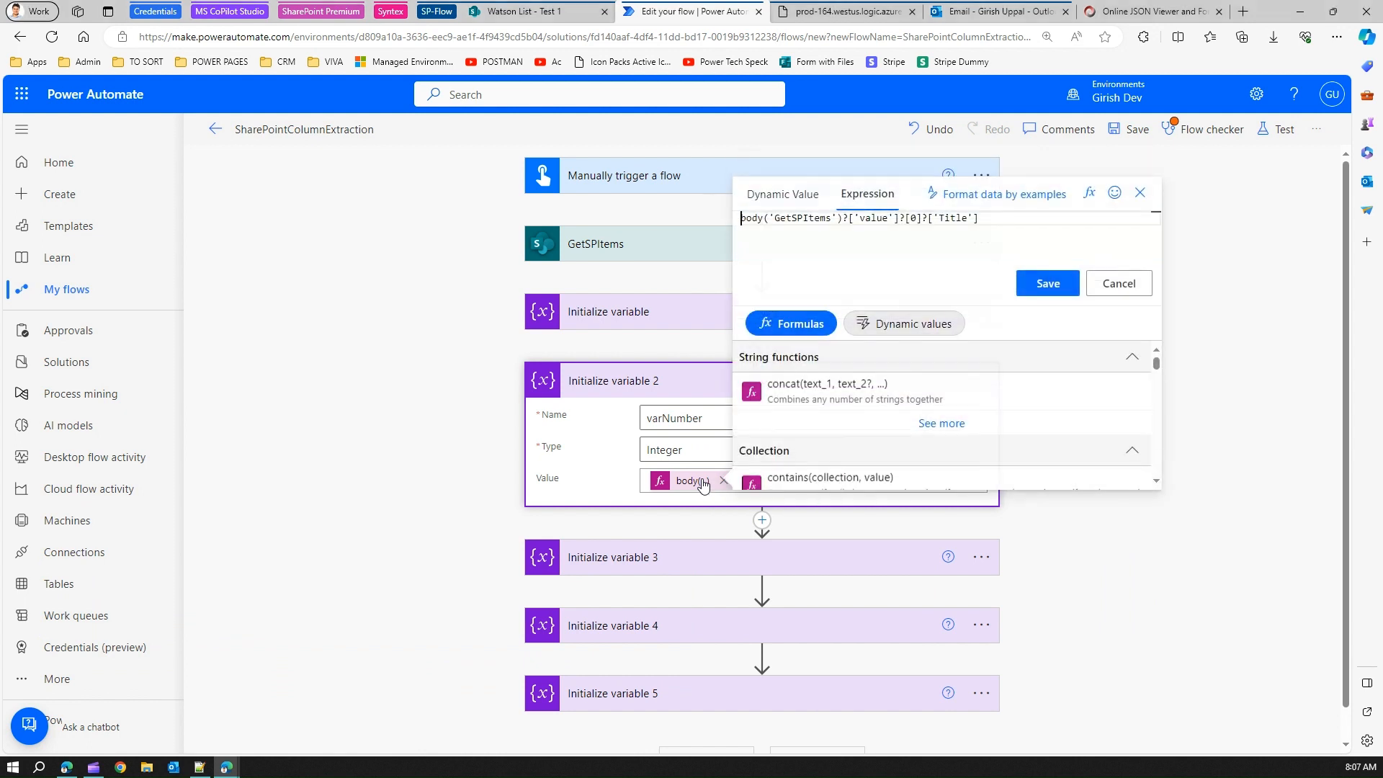
double_click(964, 218)
text(Numb)
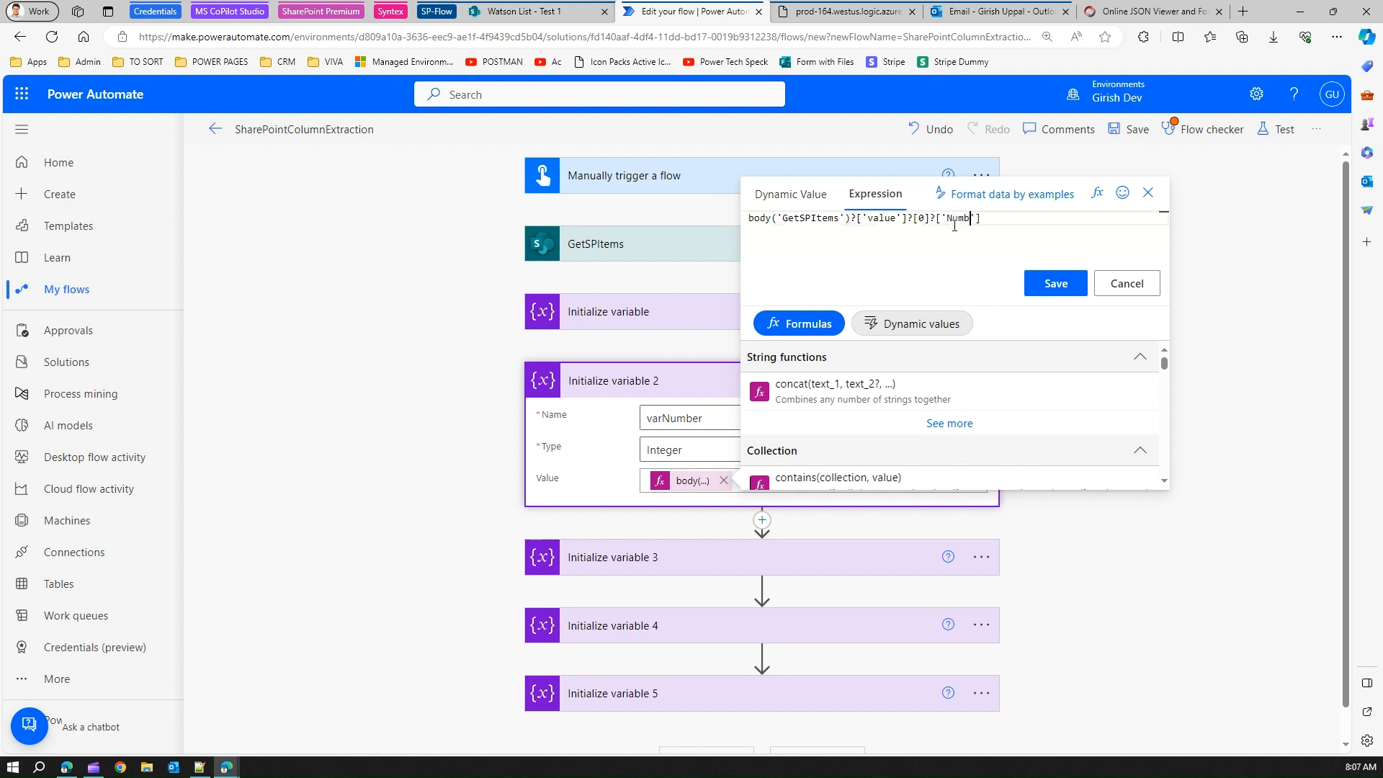
text(erTyp)
click(1067, 289)
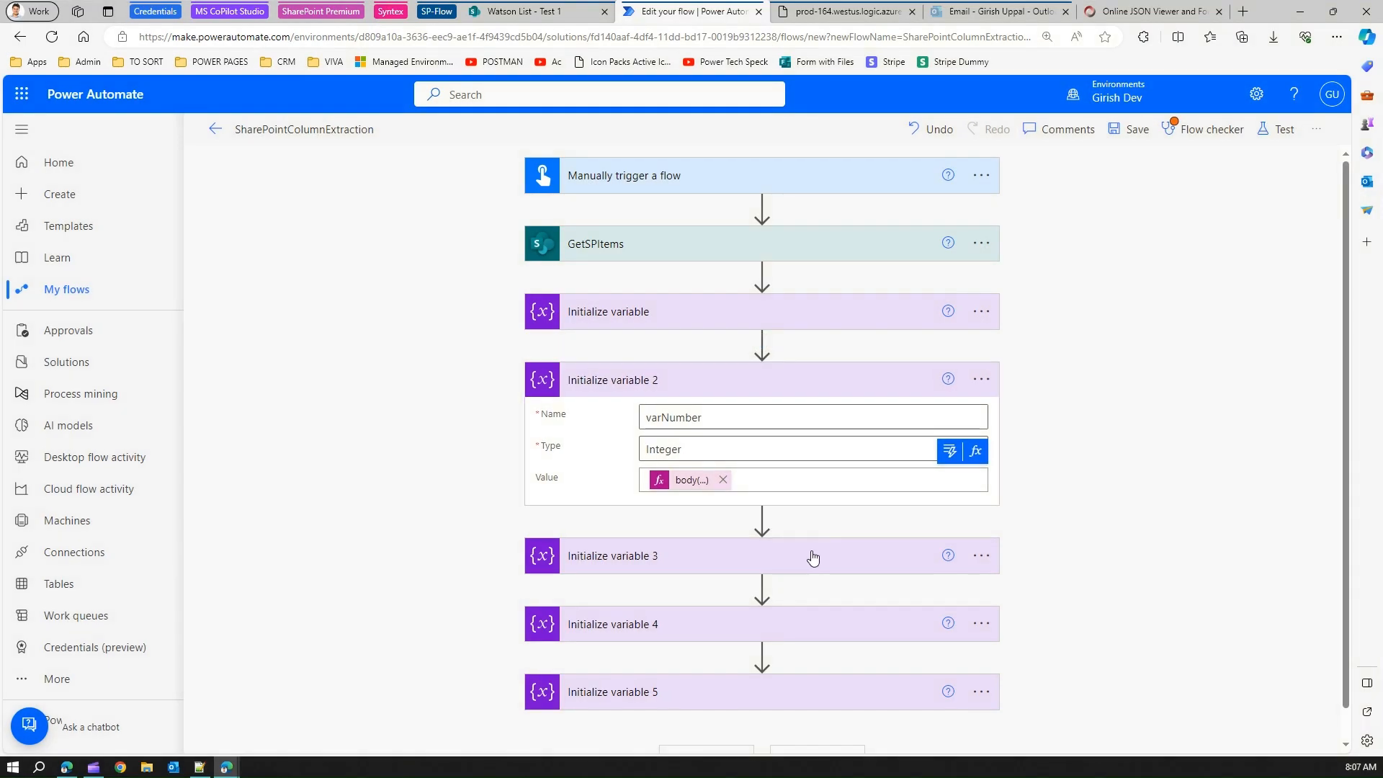
Rename Initialize variable 3's variable to varChoiceType, and expand the ChoiceType node in the JSON viewer to check its structure.
click(818, 558)
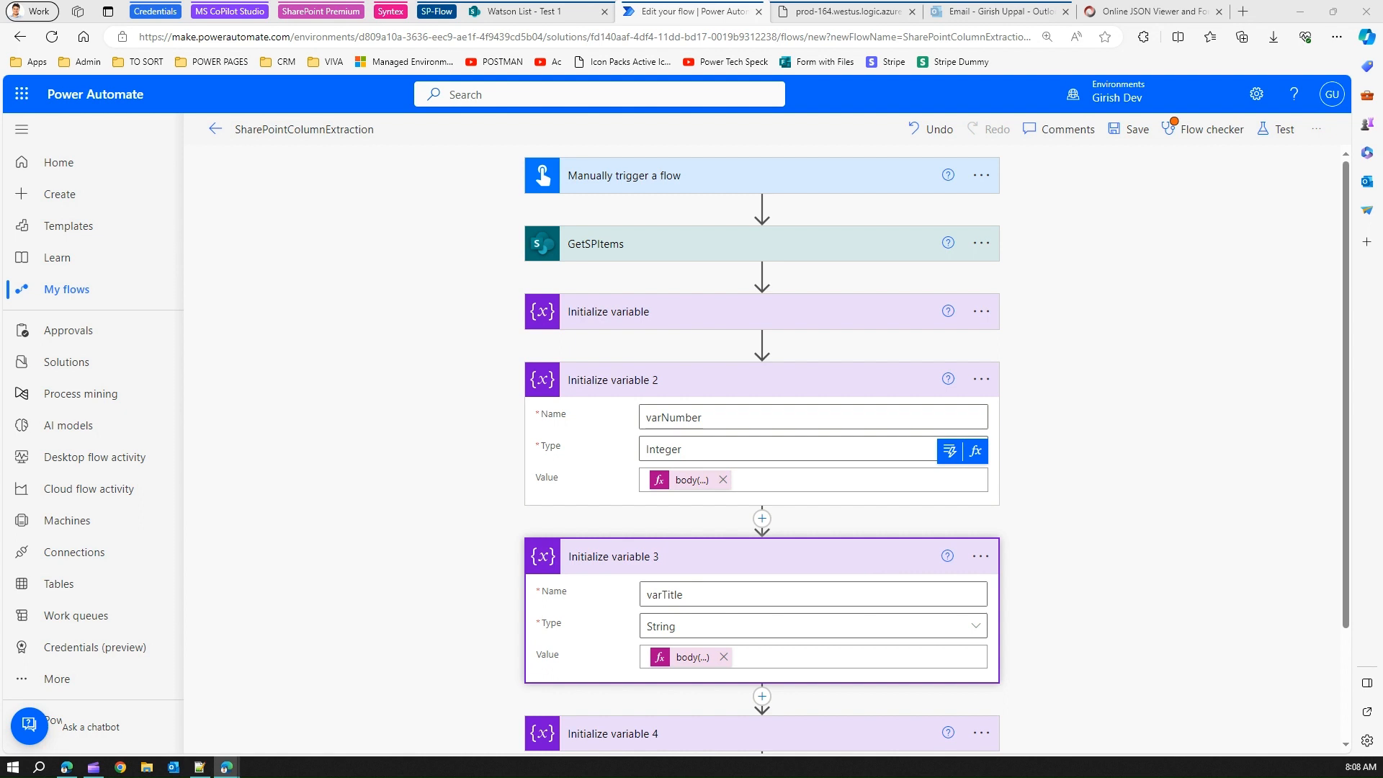
click(703, 588)
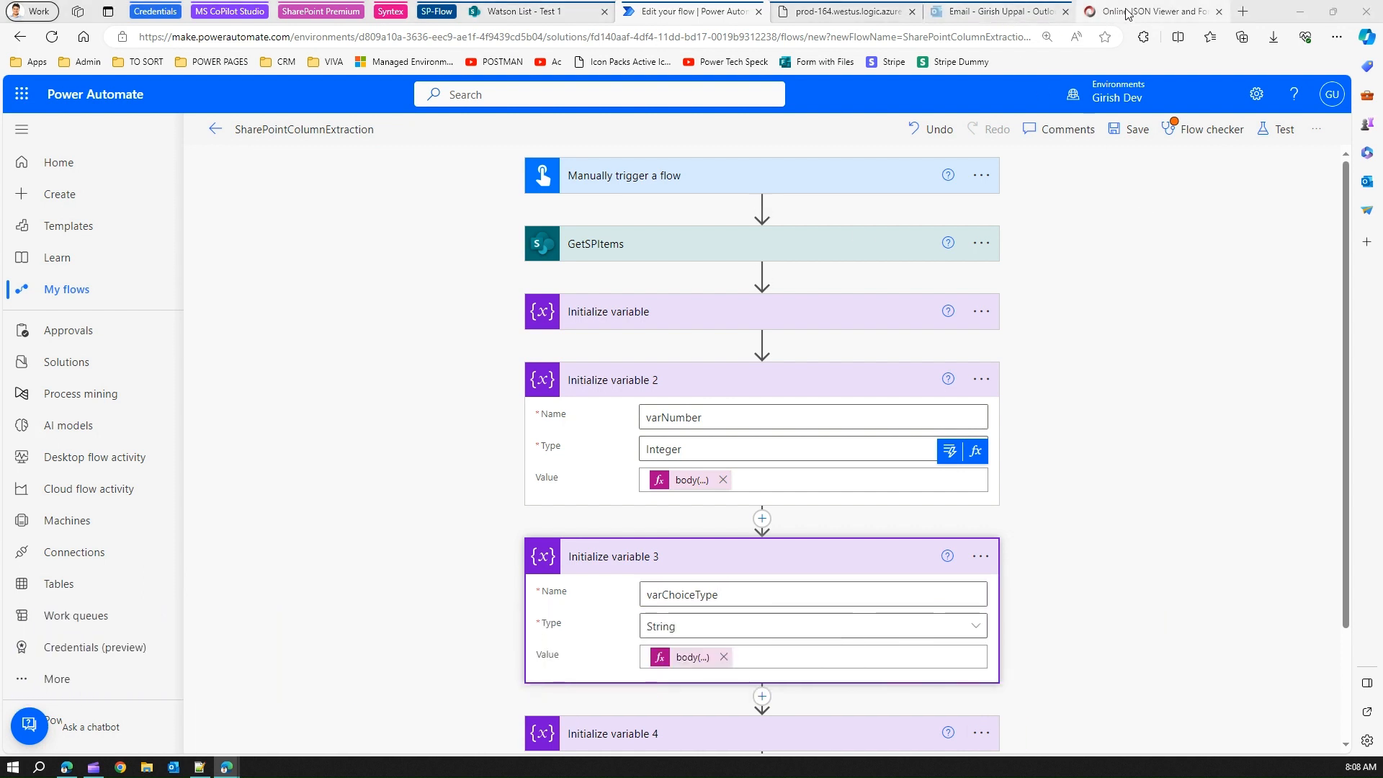
click(1148, 12)
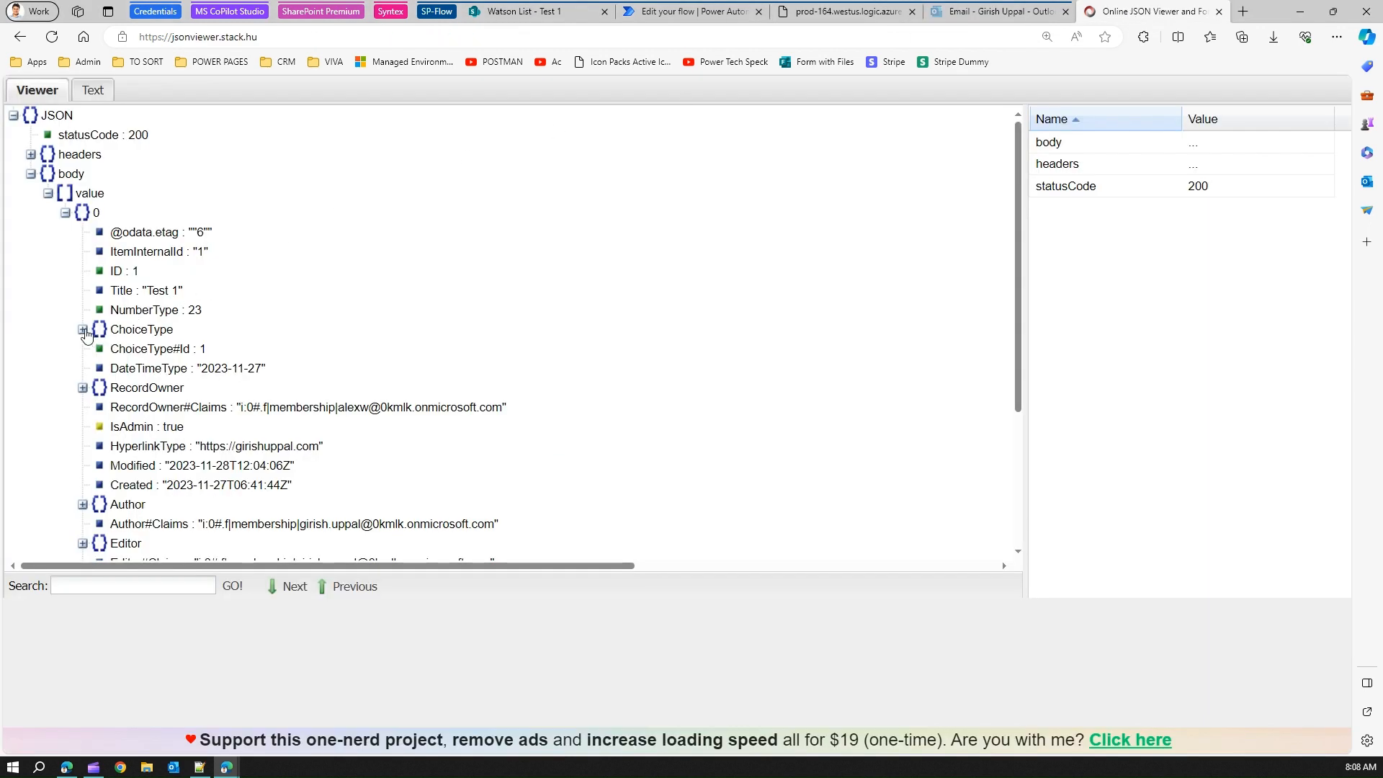
click(83, 330)
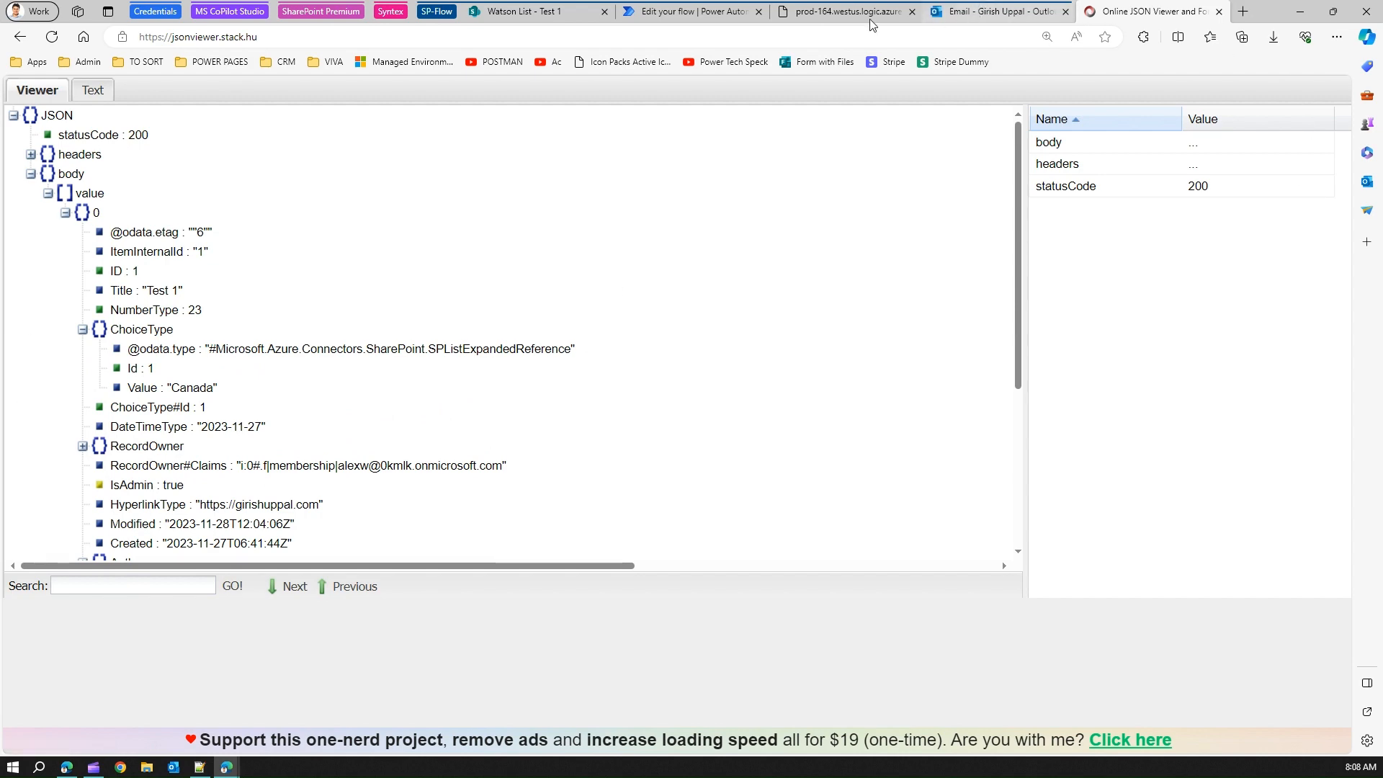
click(684, 10)
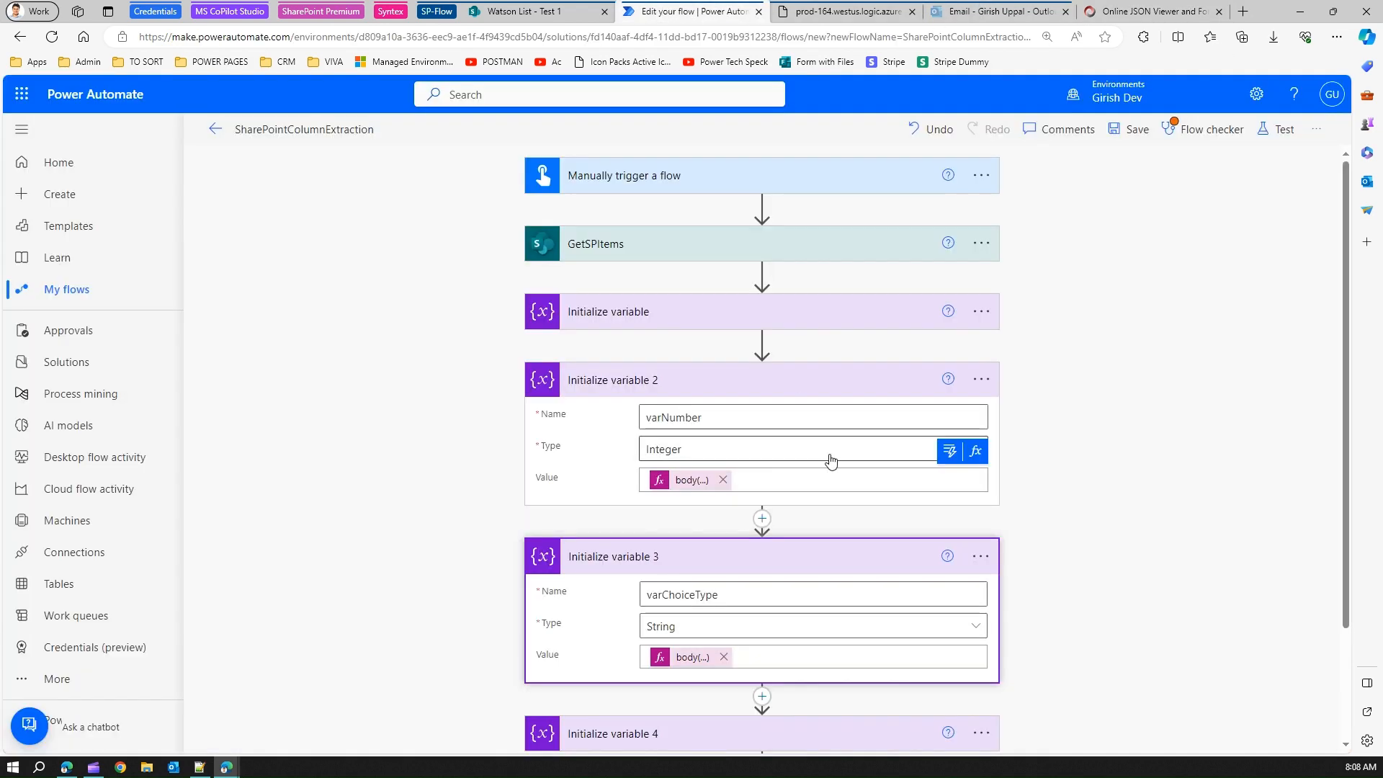
Change varChoiceType's value expression to body('GetSPItems')?['value']?[0]?['ChoiceType']['Value'] and save the expression.
click(690, 657)
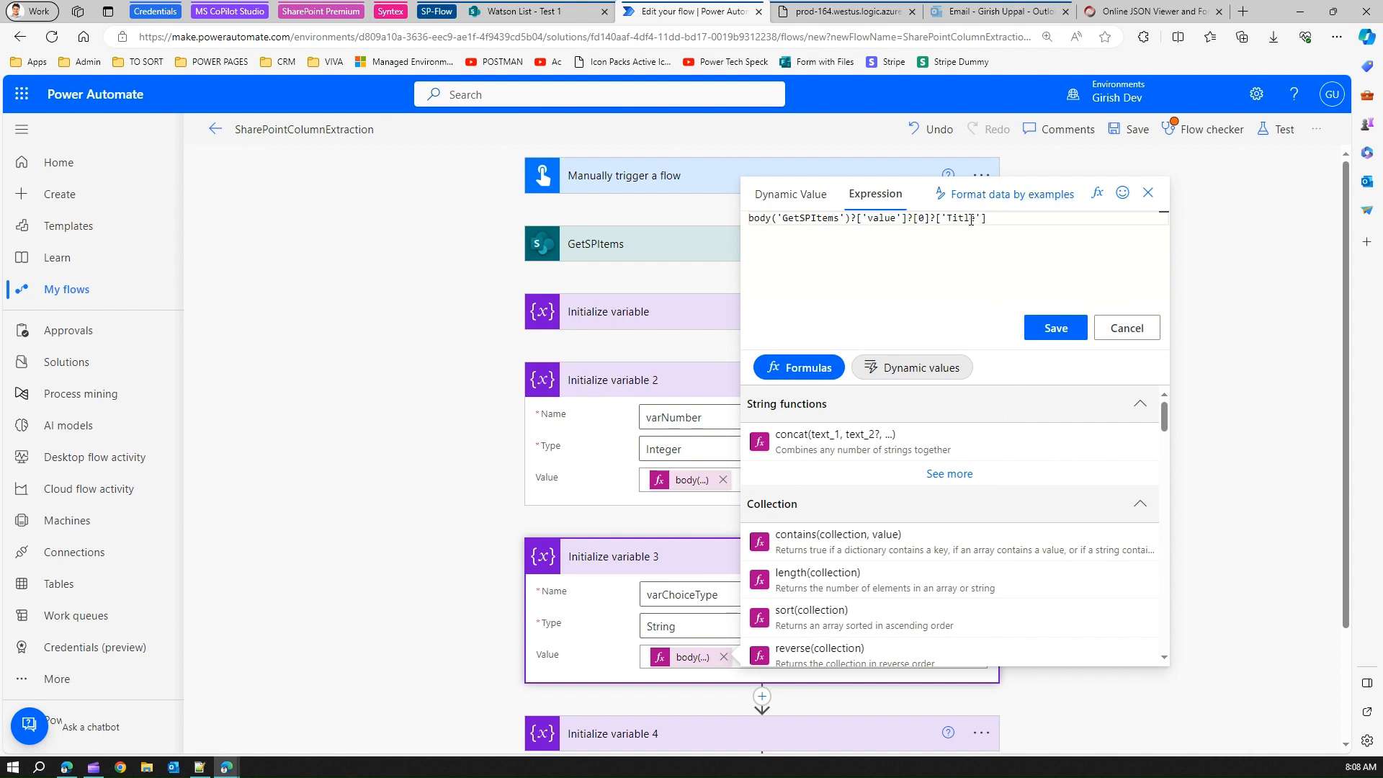
double_click(968, 219)
text(ChoiceType']['Value)
click(1056, 330)
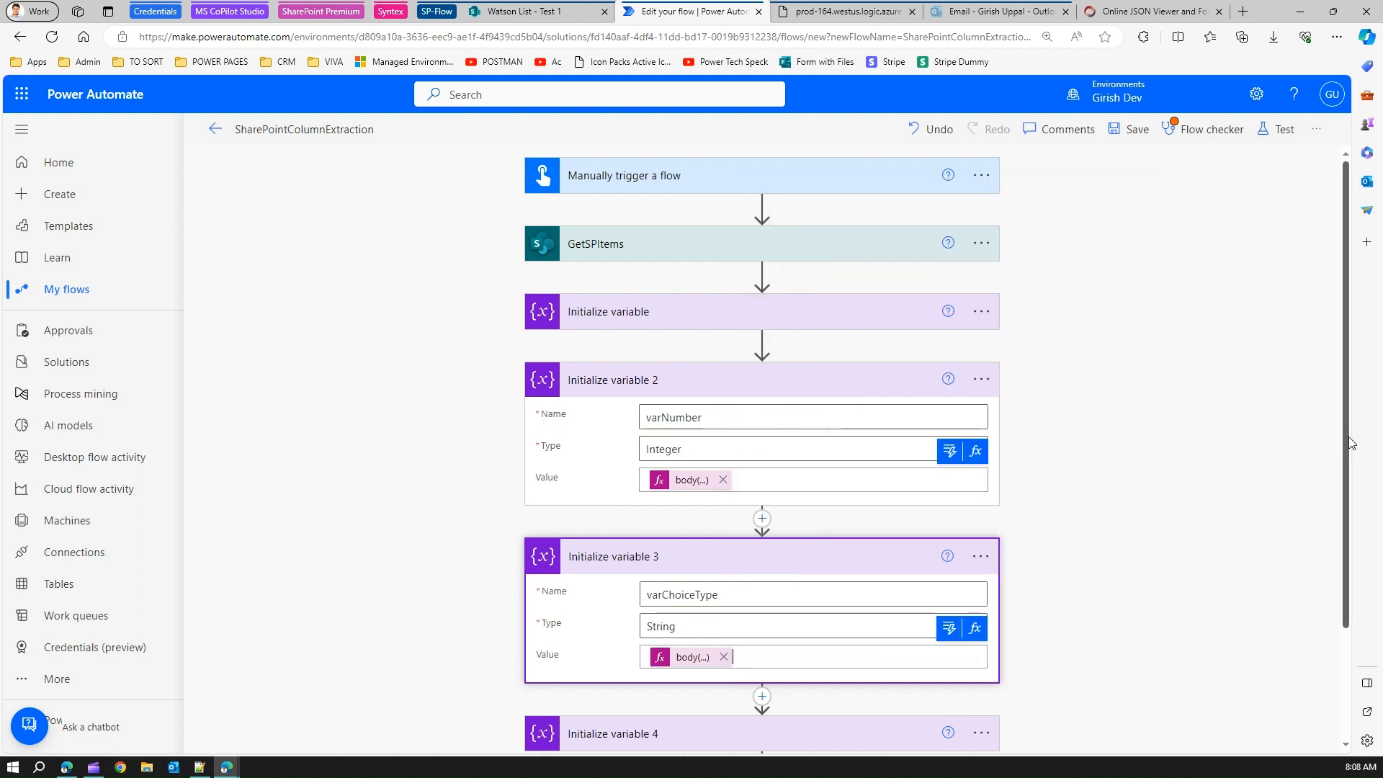
Expand Initialize variable 4 and rename its variable varDateTime.
scroll(1351, 443, down, 2)
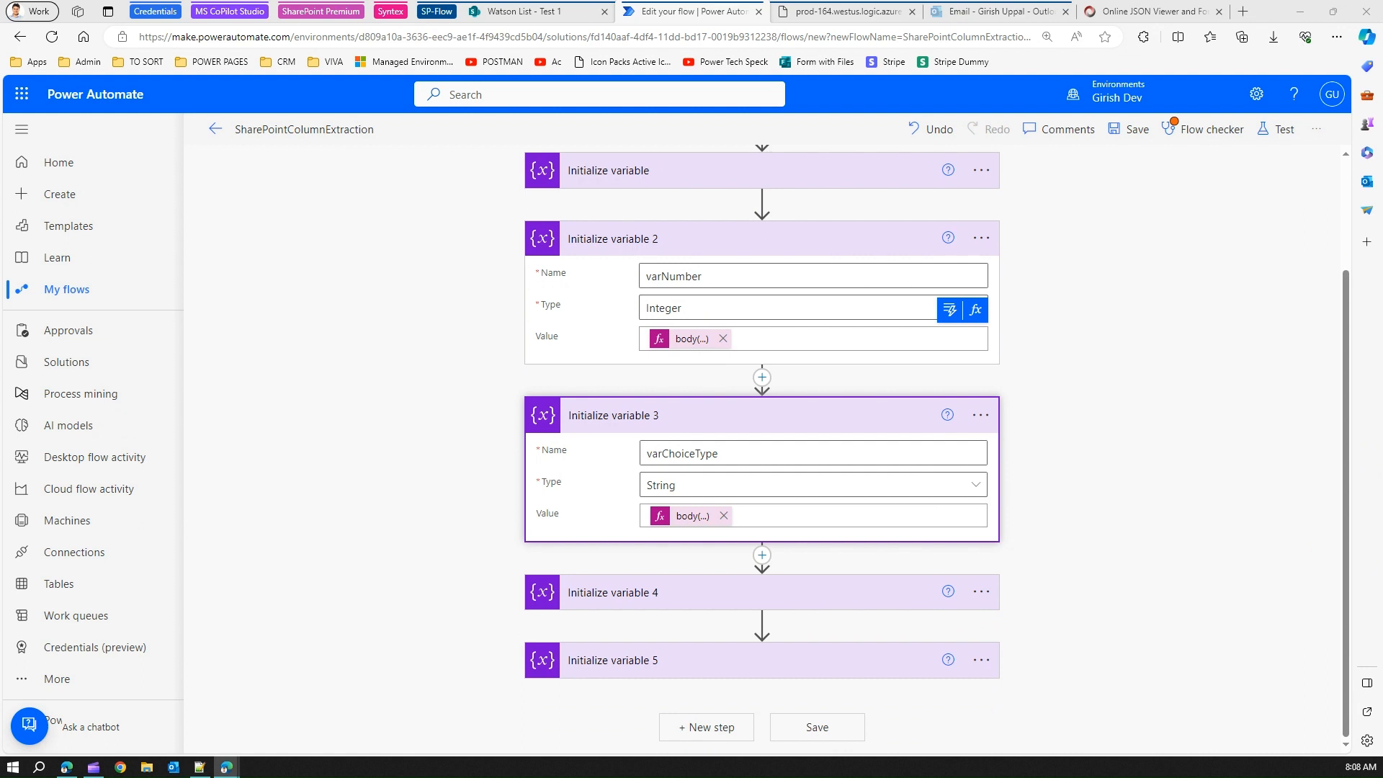
click(849, 597)
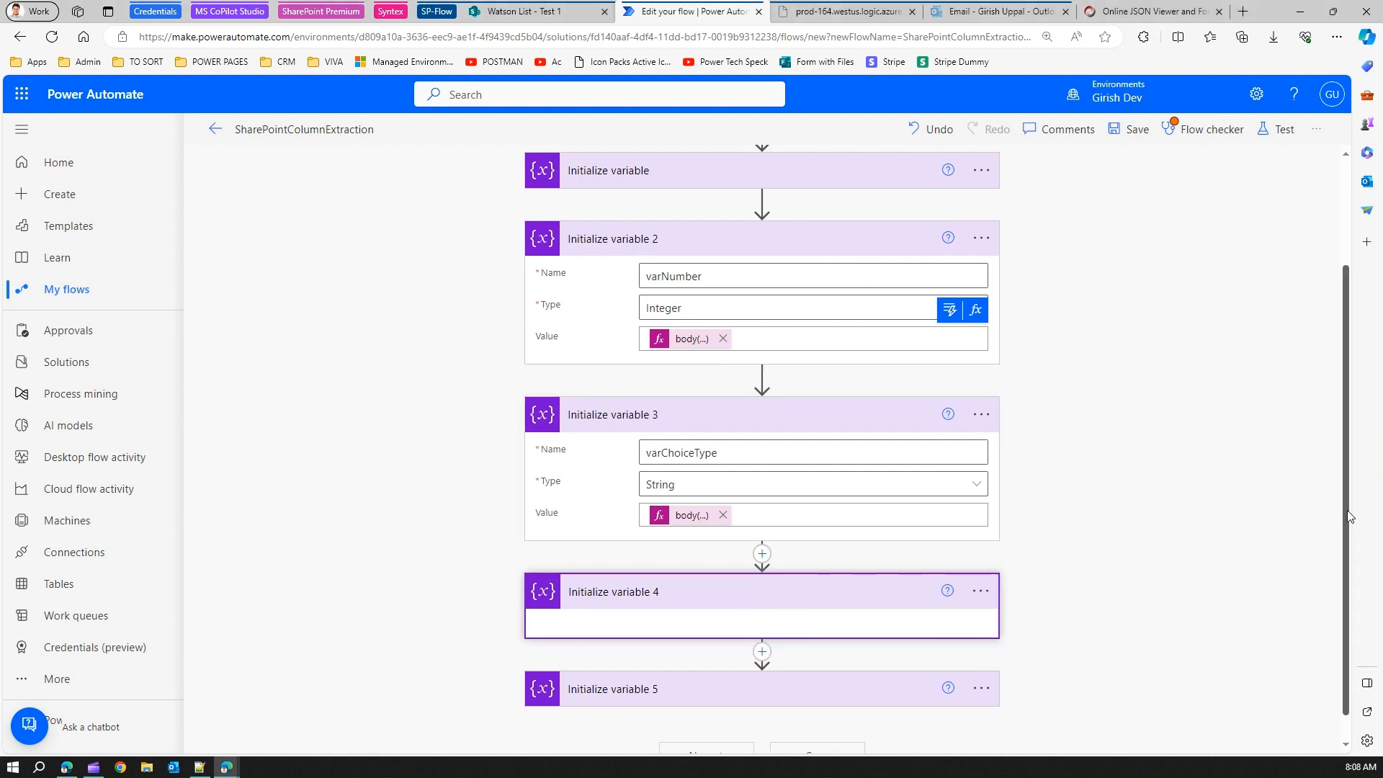
scroll(1351, 517, down, 1)
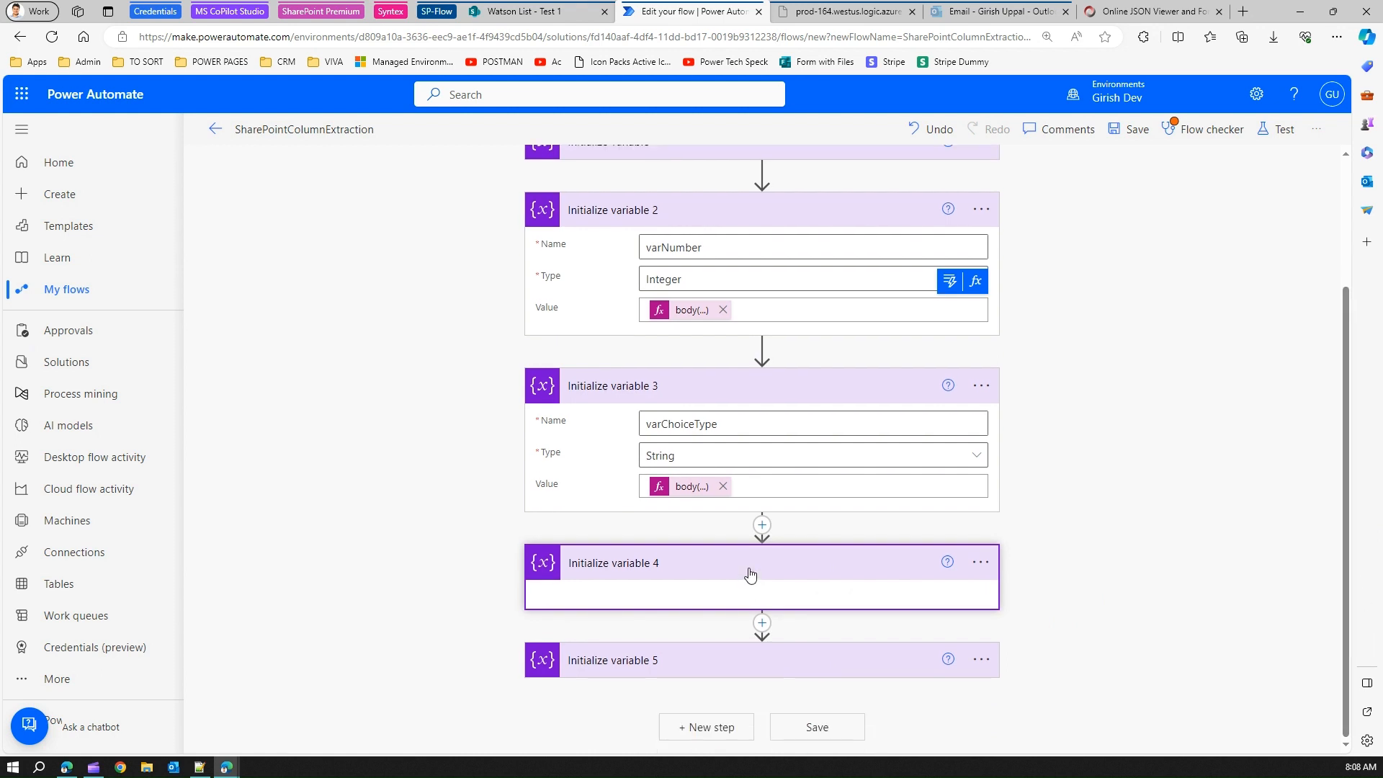
click(746, 575)
click(748, 586)
click(713, 605)
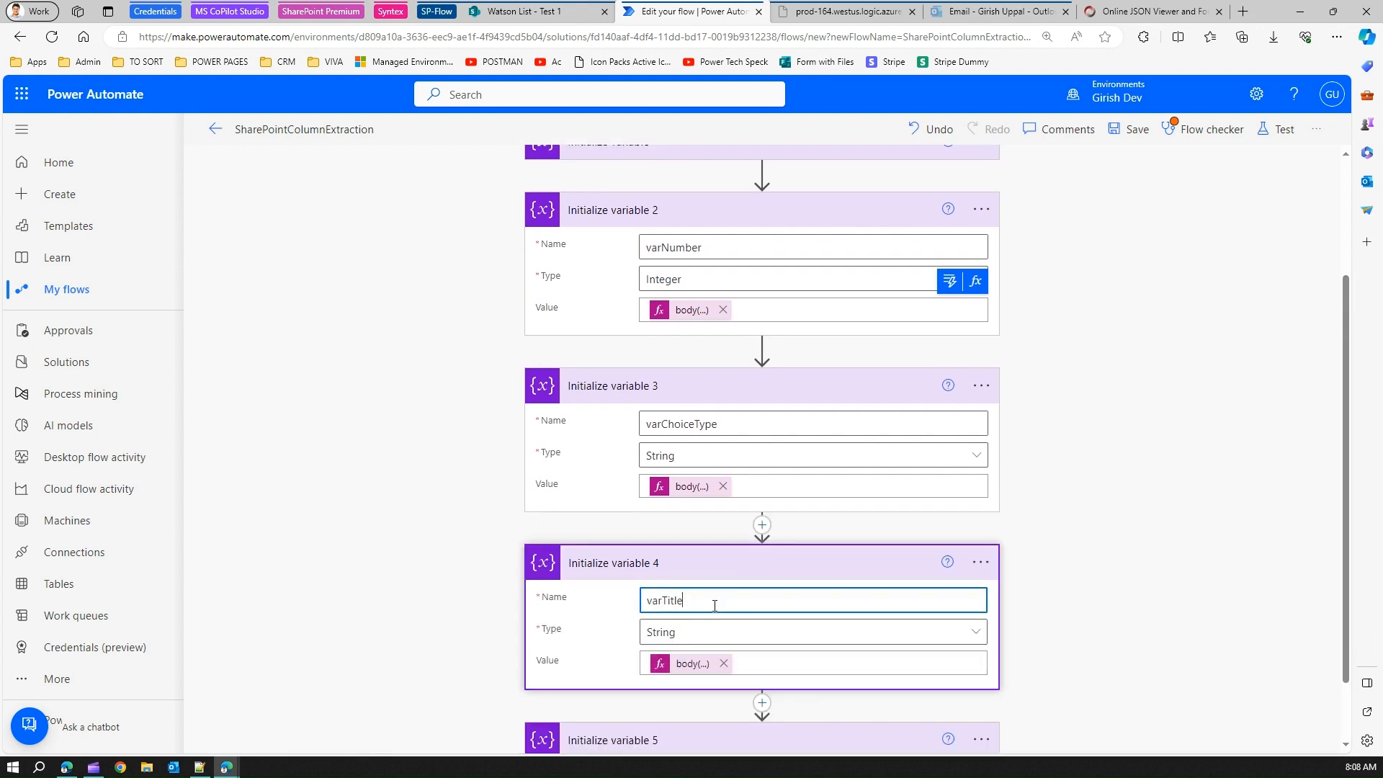
key(BackSpace)
text(Time)
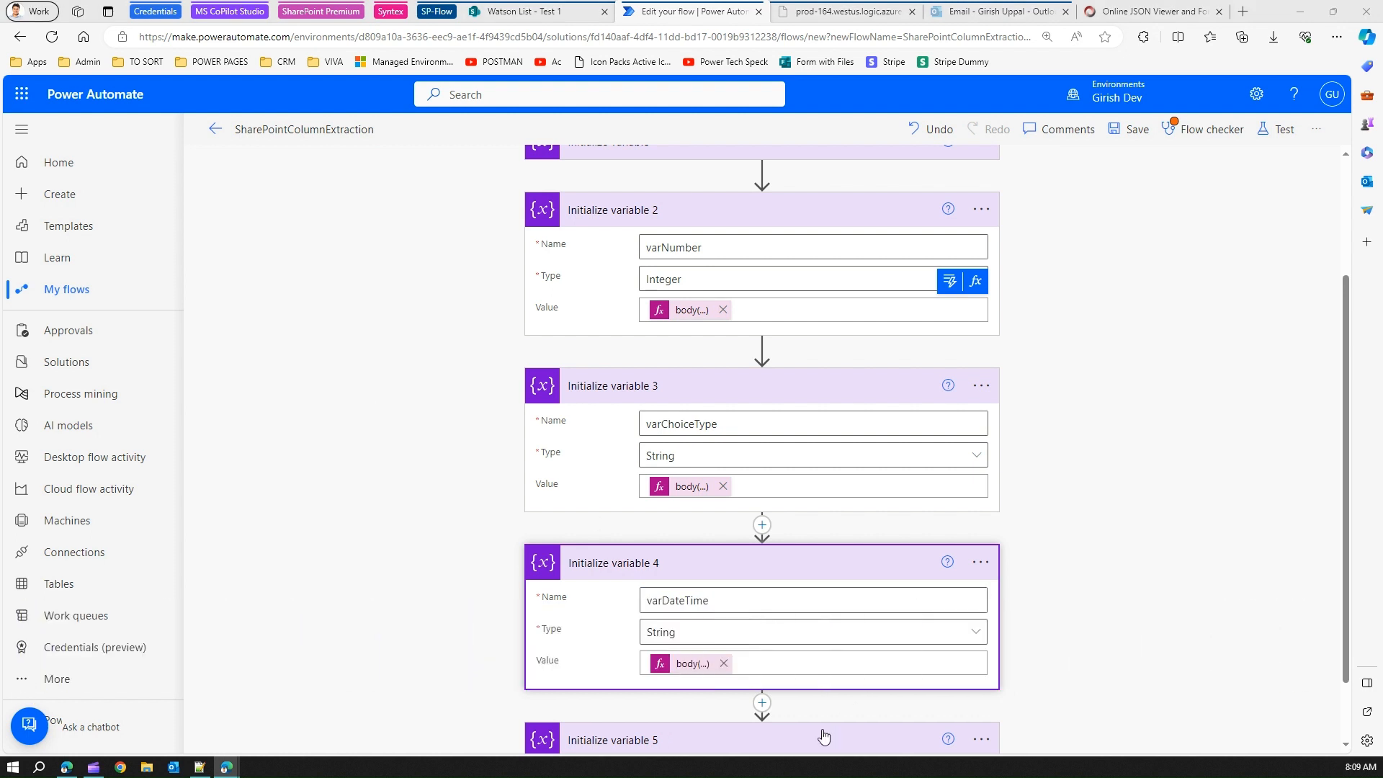
Replace varDateTime's value expression with body('GetSPItems')?['value'][0]['DateTimeType'] and save the expression.
click(692, 662)
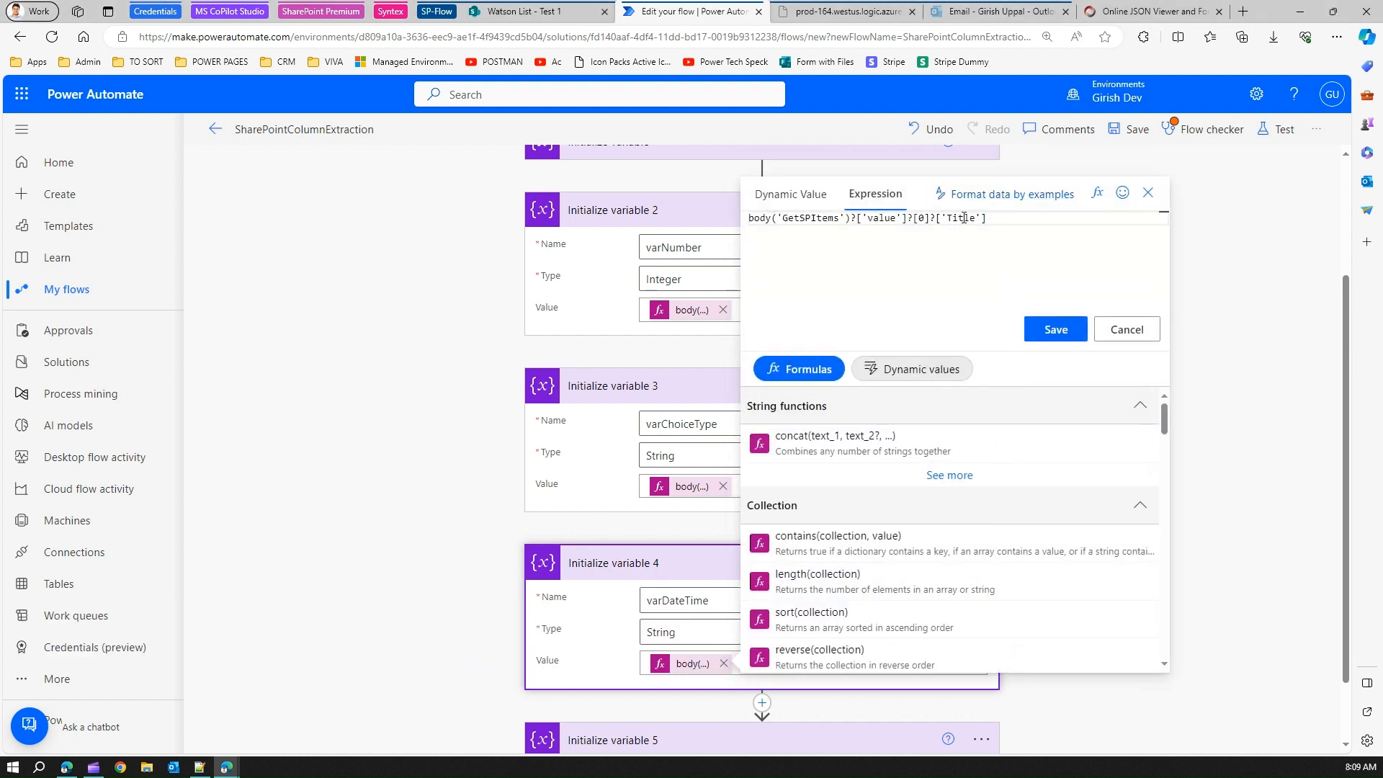
drag(1006, 218, 651, 225)
text(body('GetSPItems')?['value'][0]['DateTimeType'])
click(1050, 329)
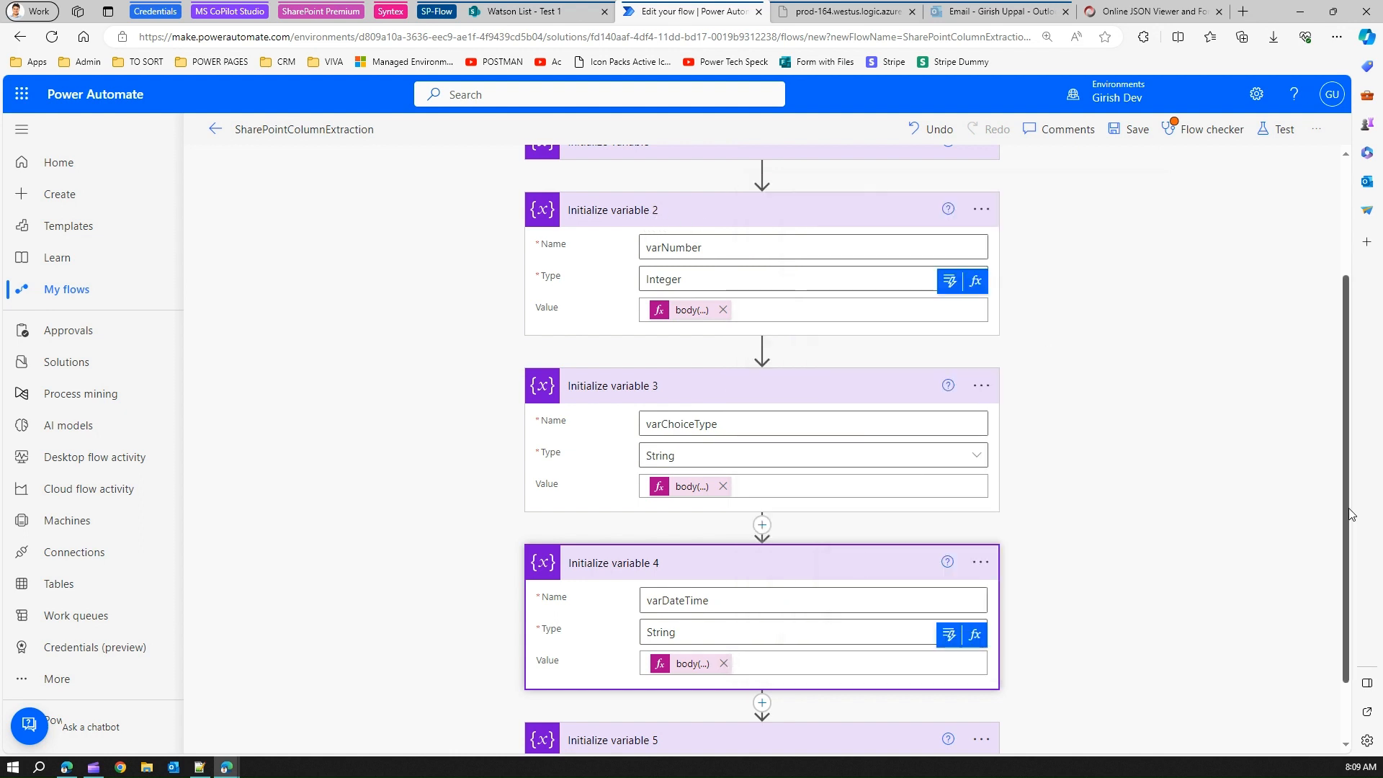
Expand Initialize variable 5 and rename its variable varRecordOwnerEmail.
drag(1348, 478, 1347, 601)
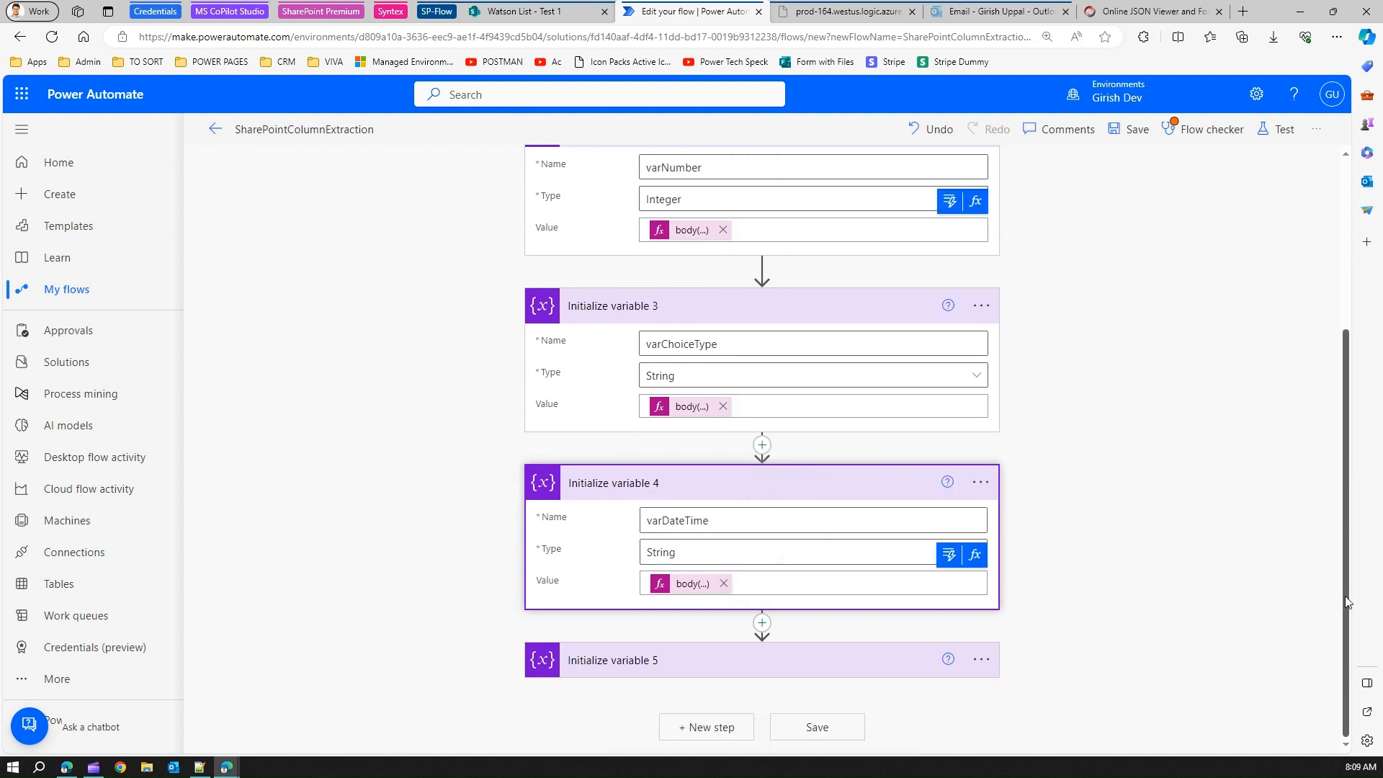
click(839, 664)
scroll(864, 657, down, 2)
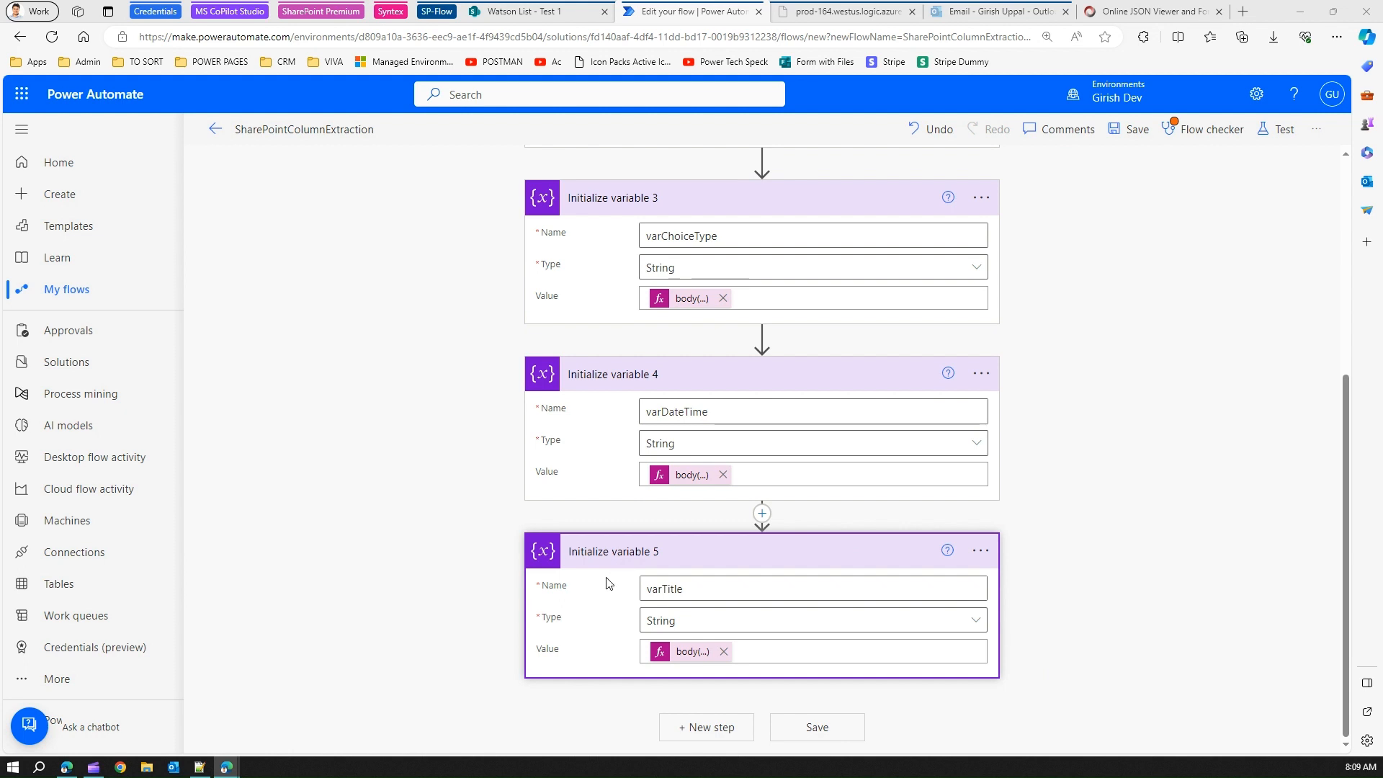
click(687, 587)
click(703, 589)
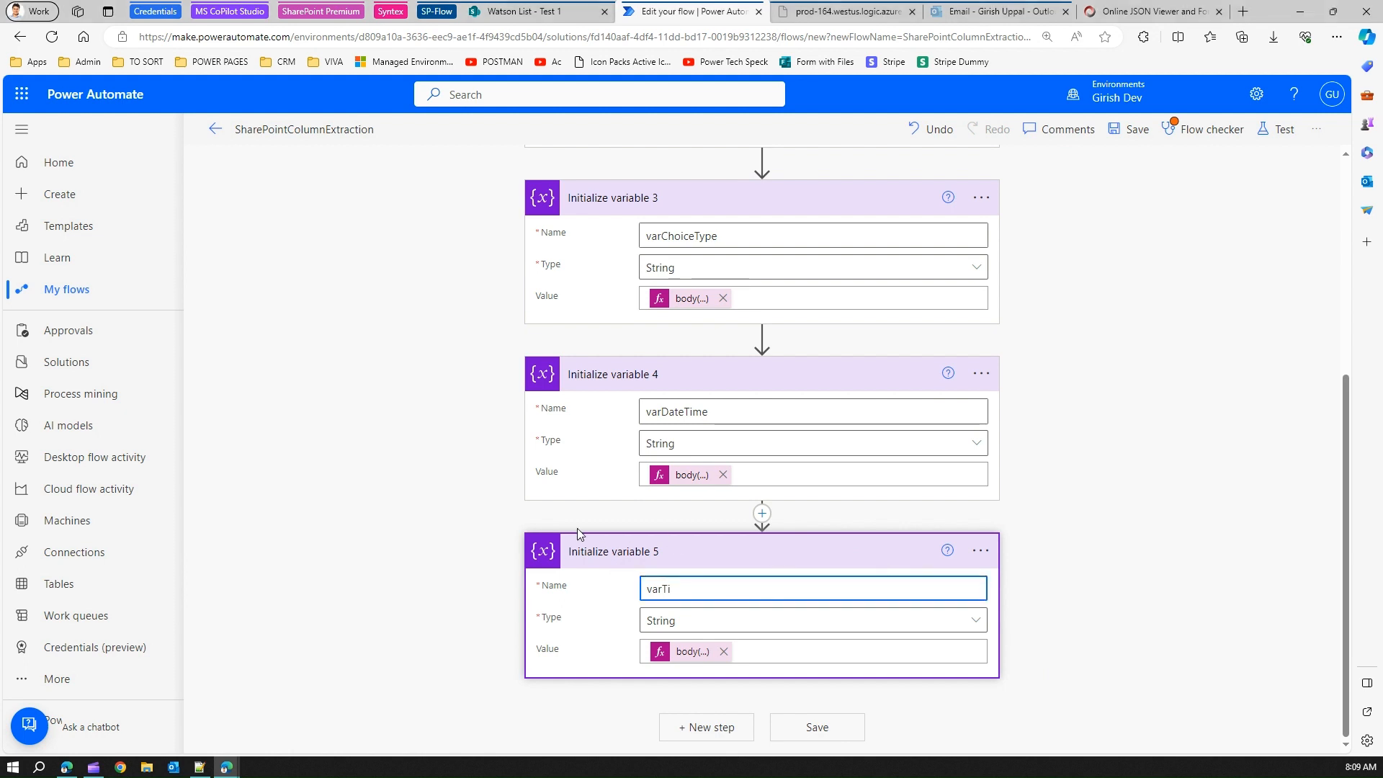
key(BackSpace)
key(BackSpace)
text(RecordOwnerEmail)
Examine the fields under item 0's RecordOwner in the JSON viewer, and return to the flow editor.
click(1144, 11)
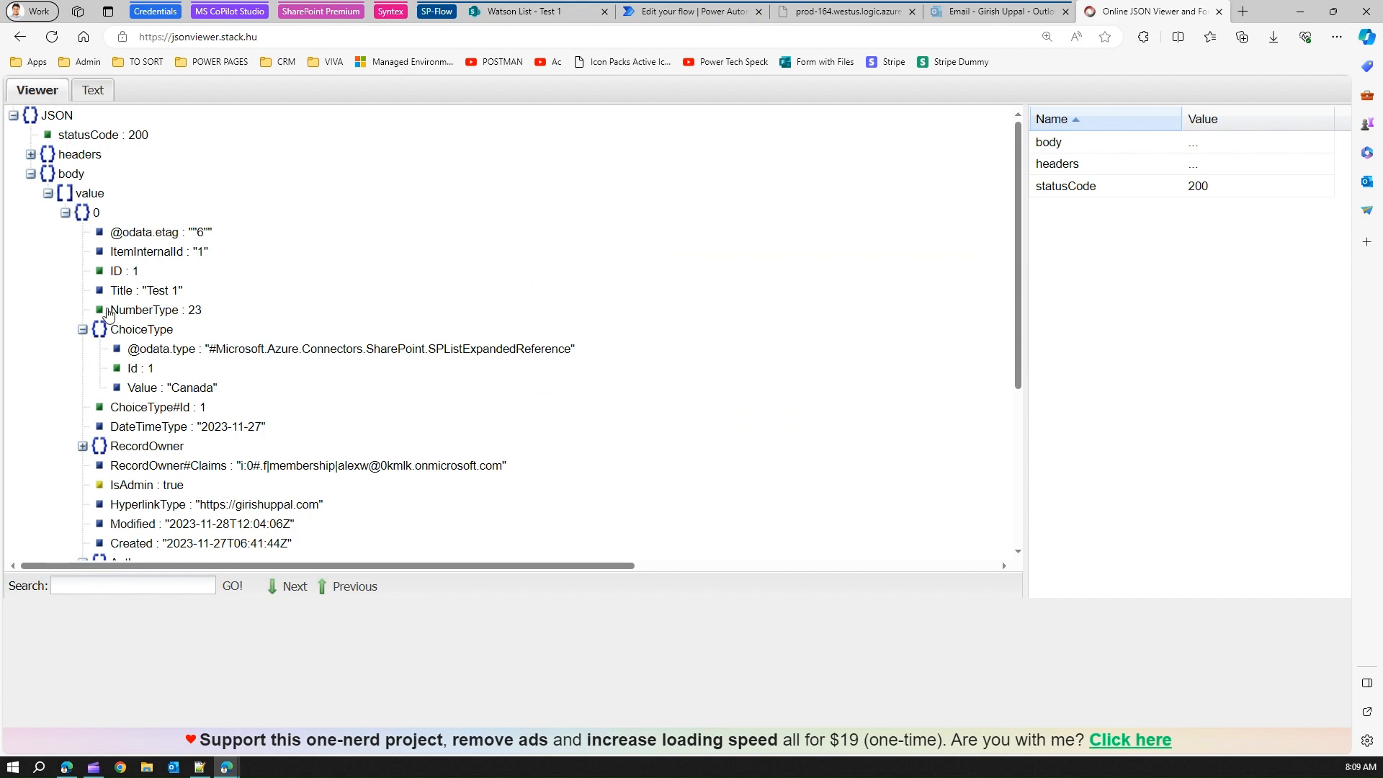
click(64, 214)
click(65, 214)
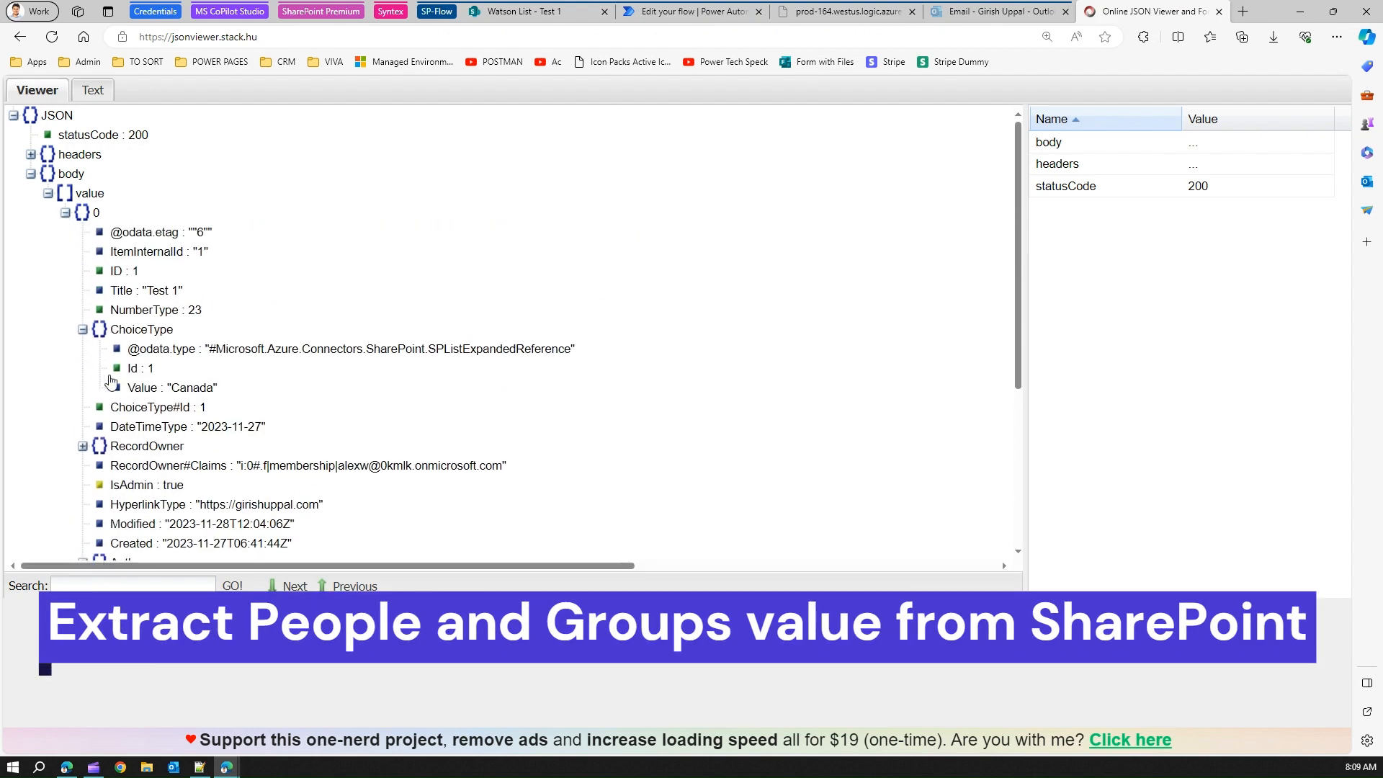
click(83, 447)
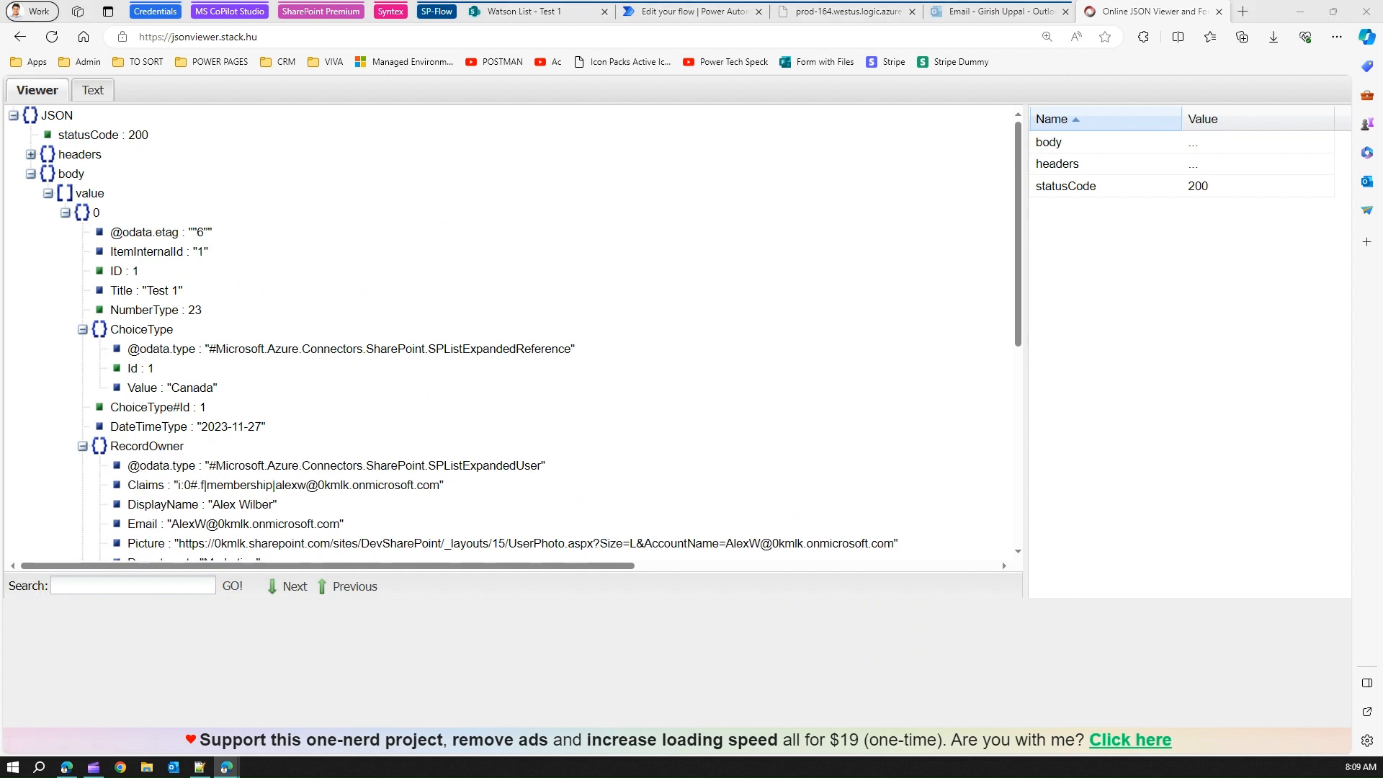
click(691, 11)
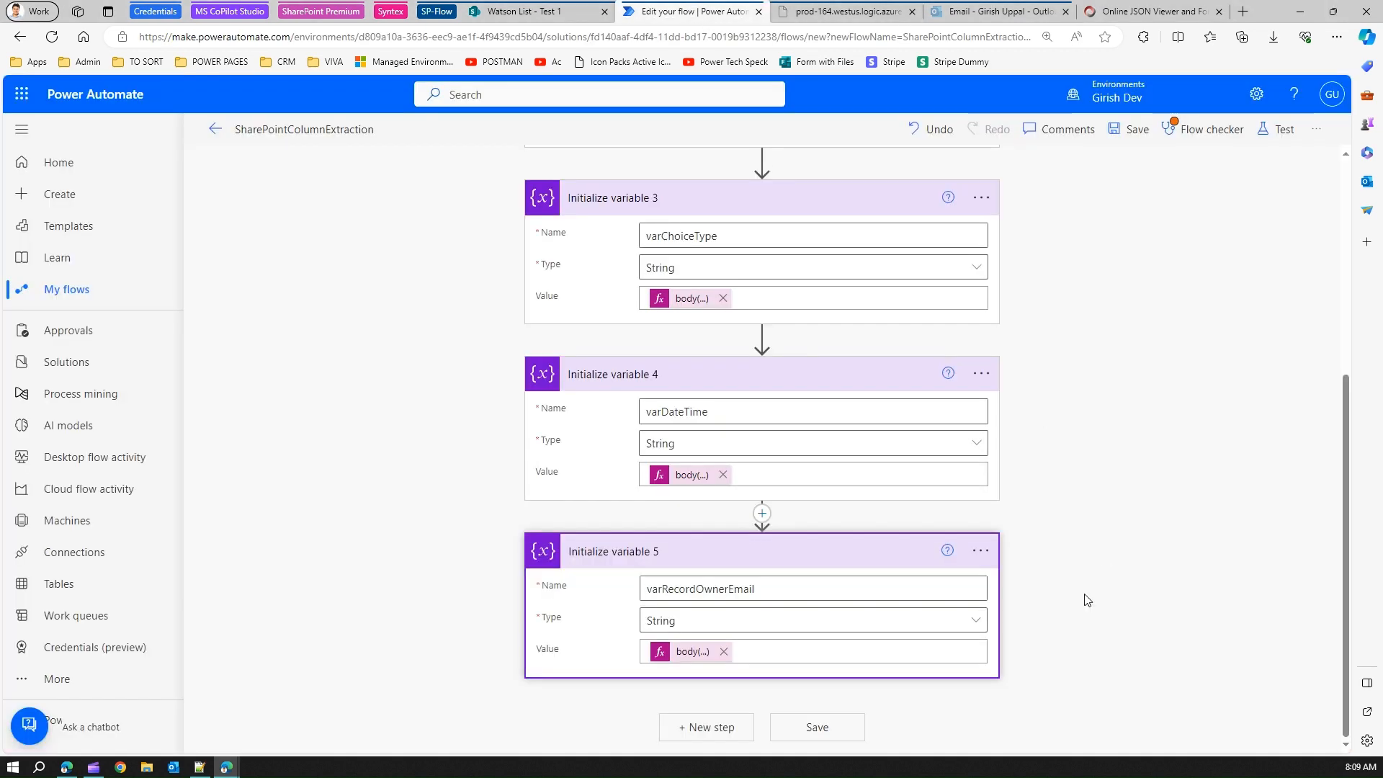
Replace varRecordOwnerEmail's value expression with body('GetSPItems')?['value']?[0]?['RecordOwner']?['Email'] and save the expression.
click(702, 652)
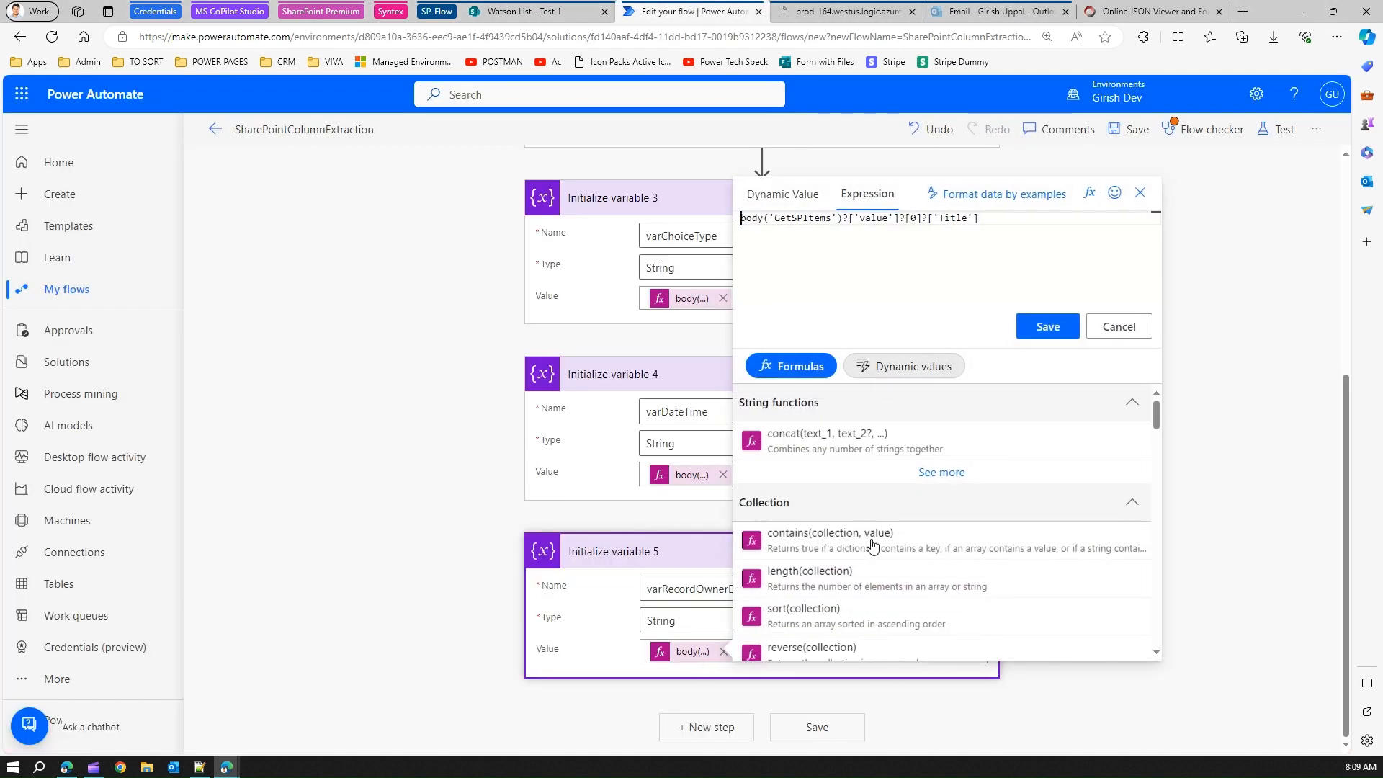
key(ctrl+a)
text(body('GetSPItems')?['value']?[0]?['RecordOwner']?['Email'])
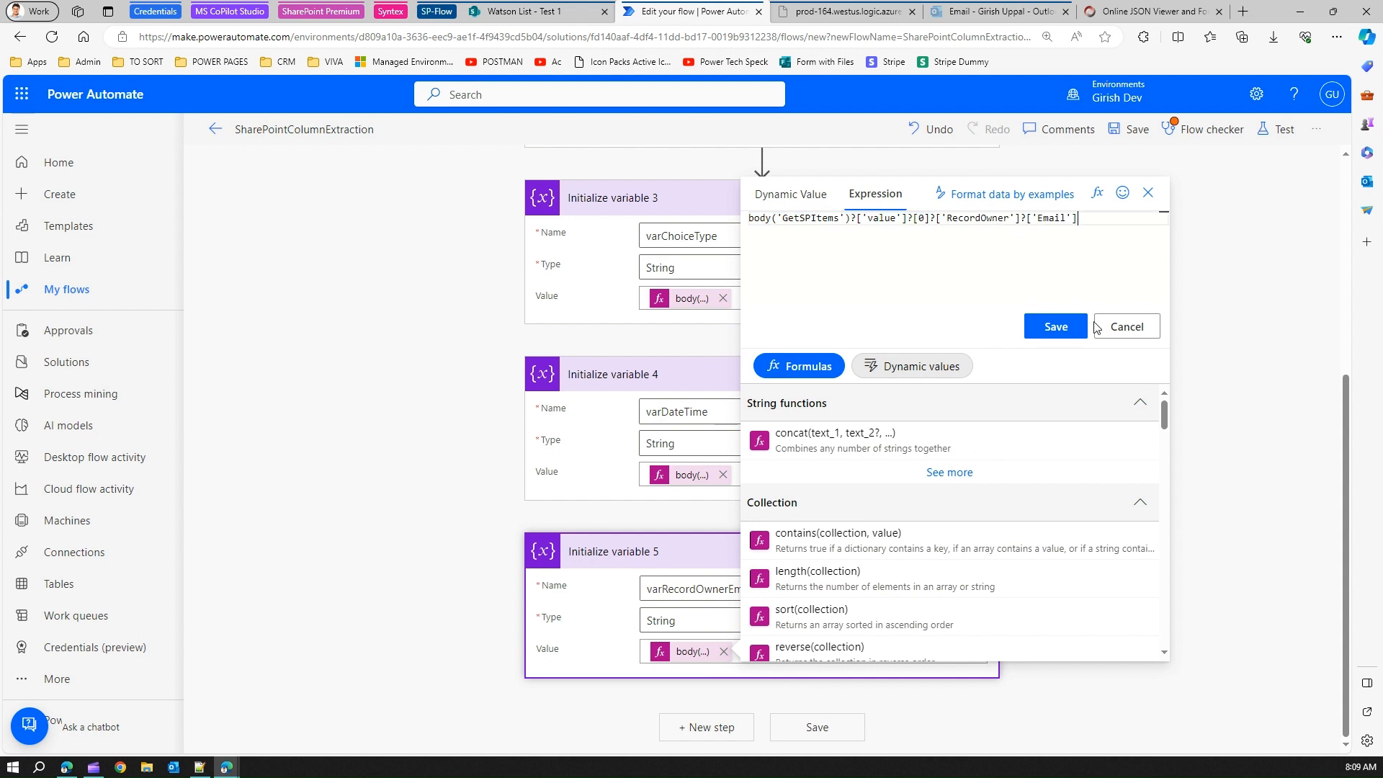
click(1067, 331)
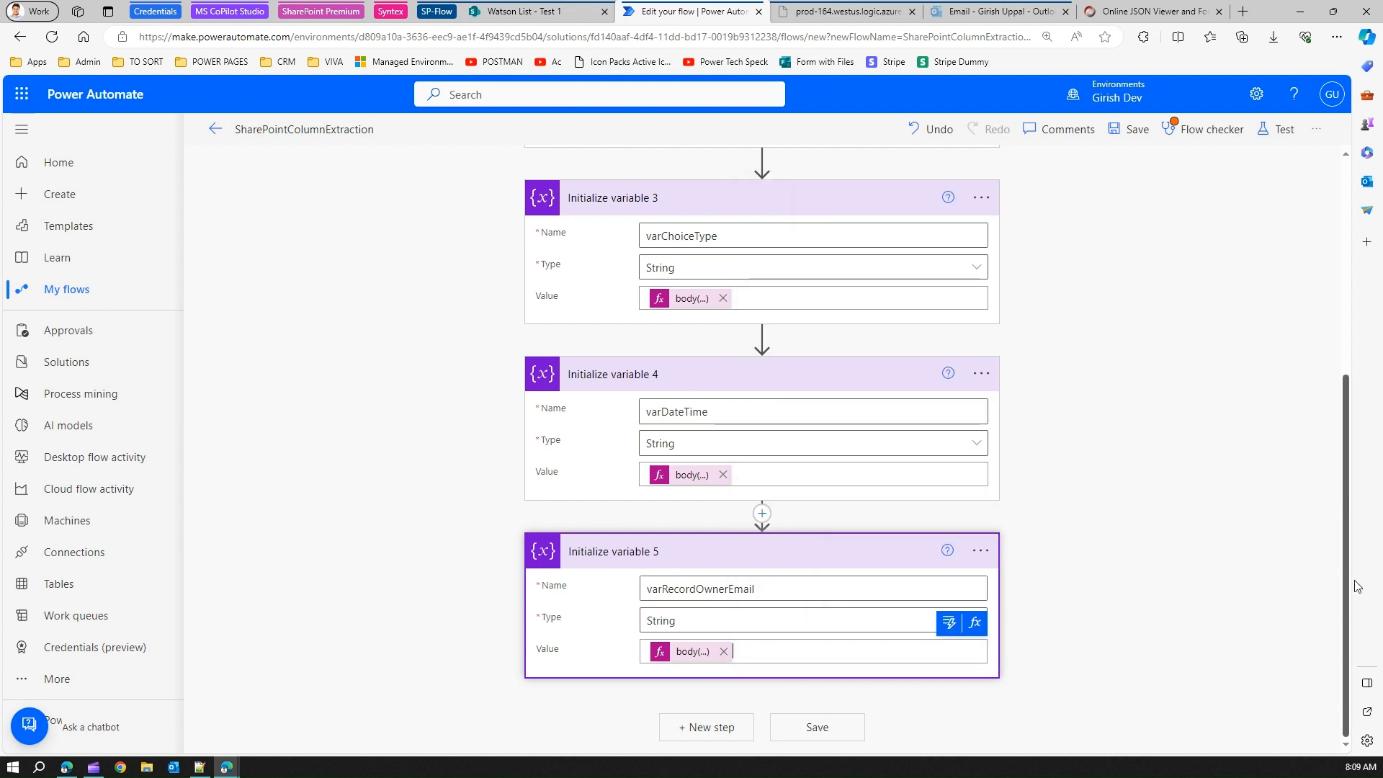
Add another copied Initialize variable action at the end of the flow and expand it.
click(707, 728)
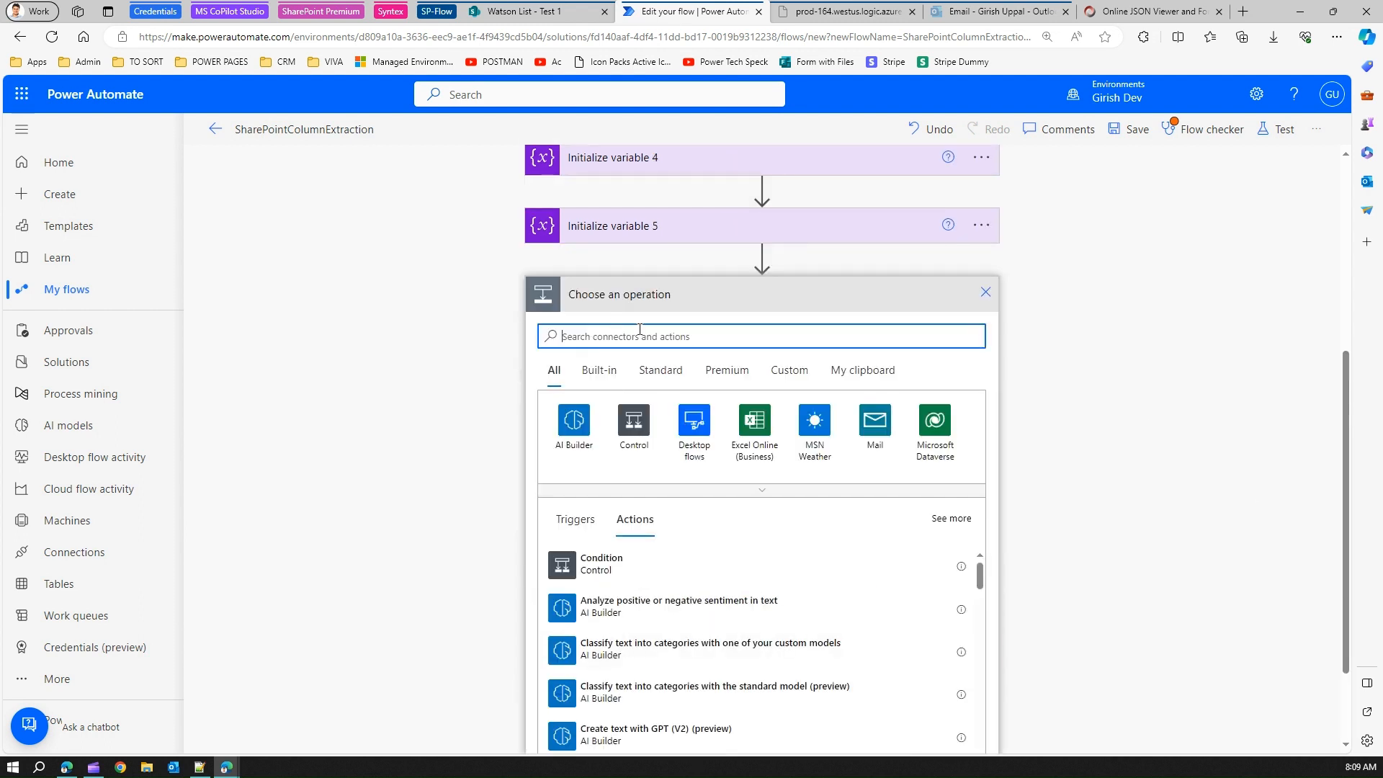
click(873, 371)
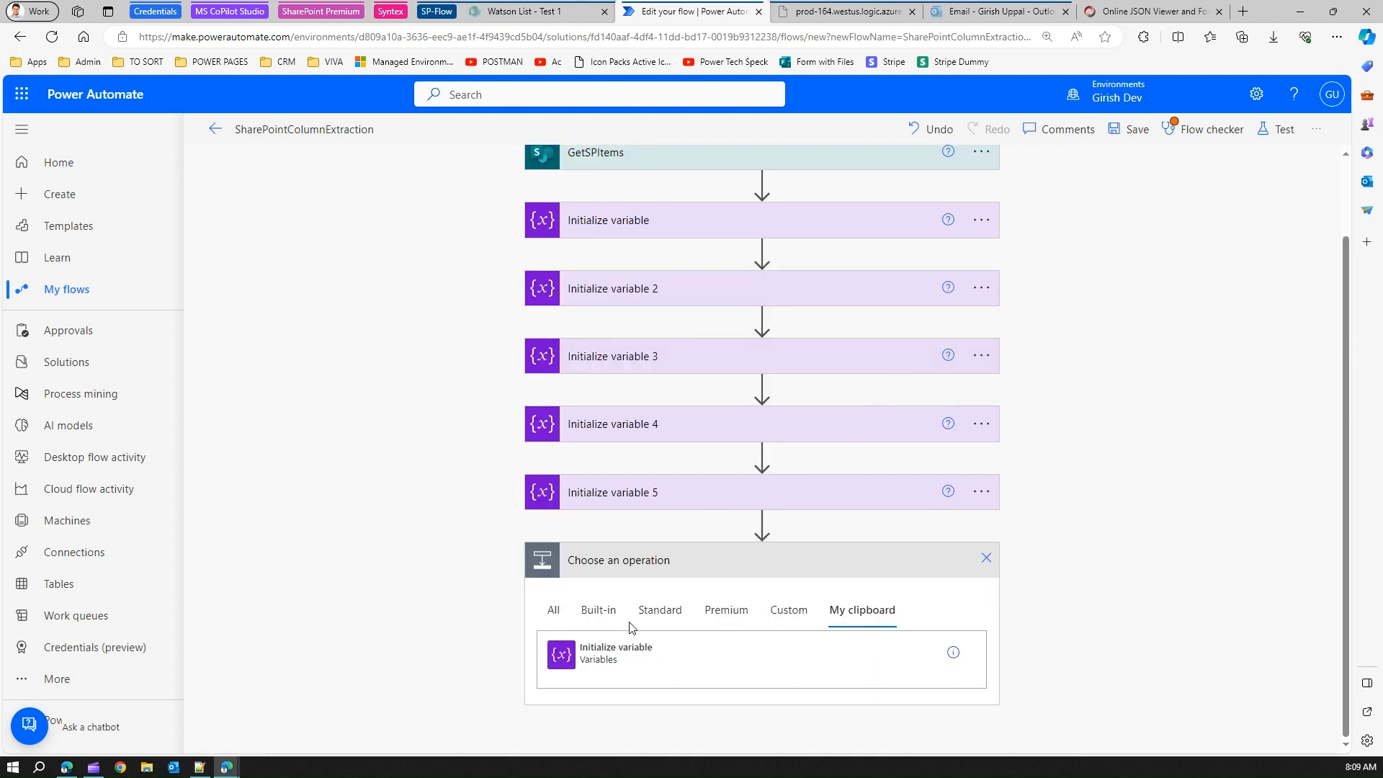
click(745, 642)
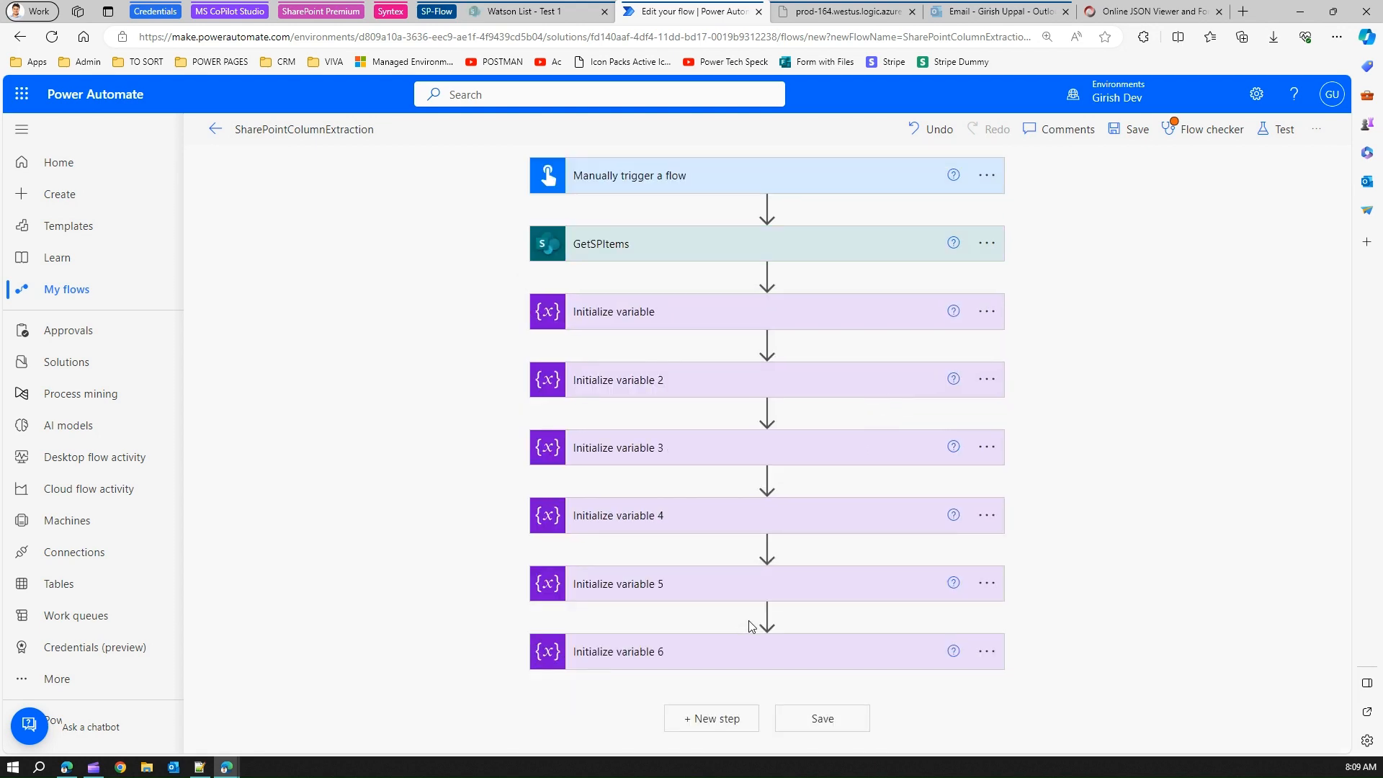
click(782, 653)
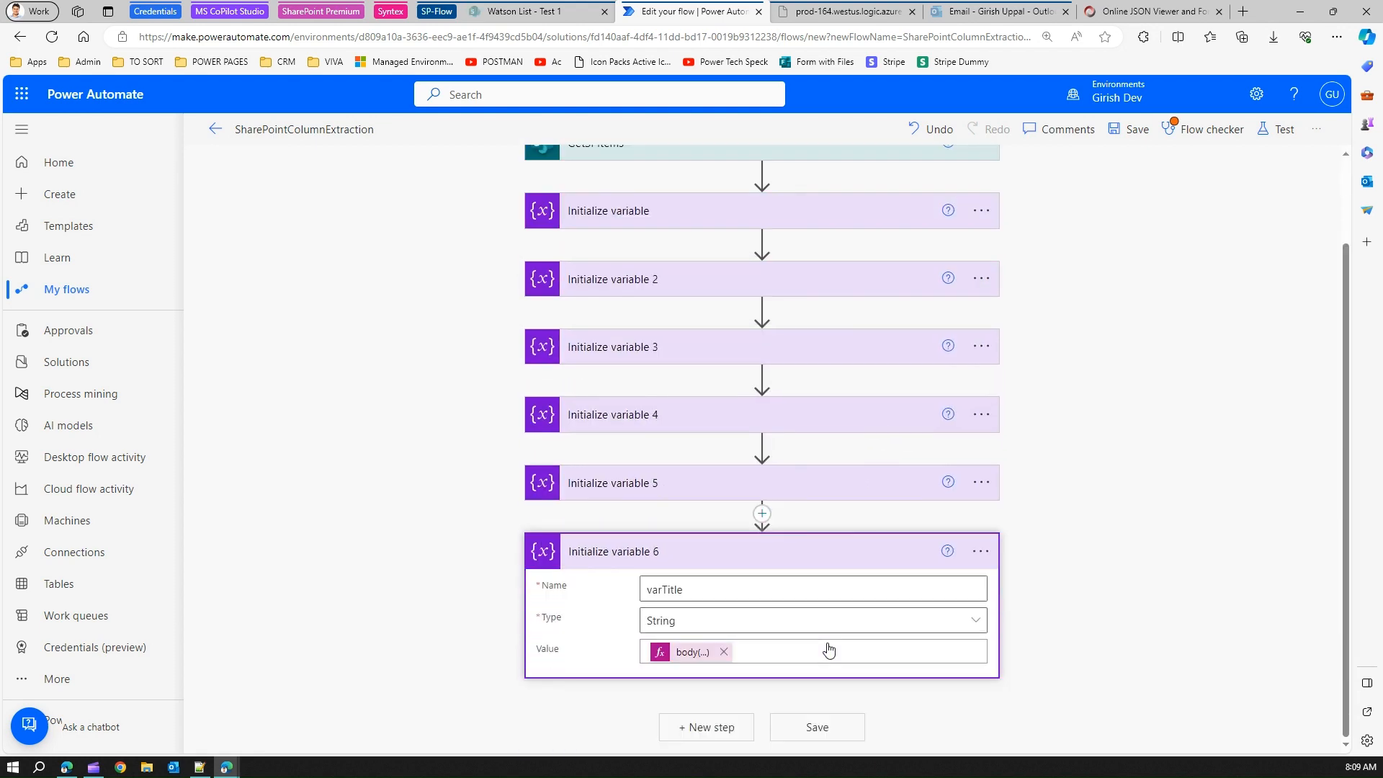
Check item 0's Yes/No field in the JSON viewer, and set Initialize variable 6's value expression to body('GetSPItems')?['value'][0]['IsAdmin'].
click(1127, 17)
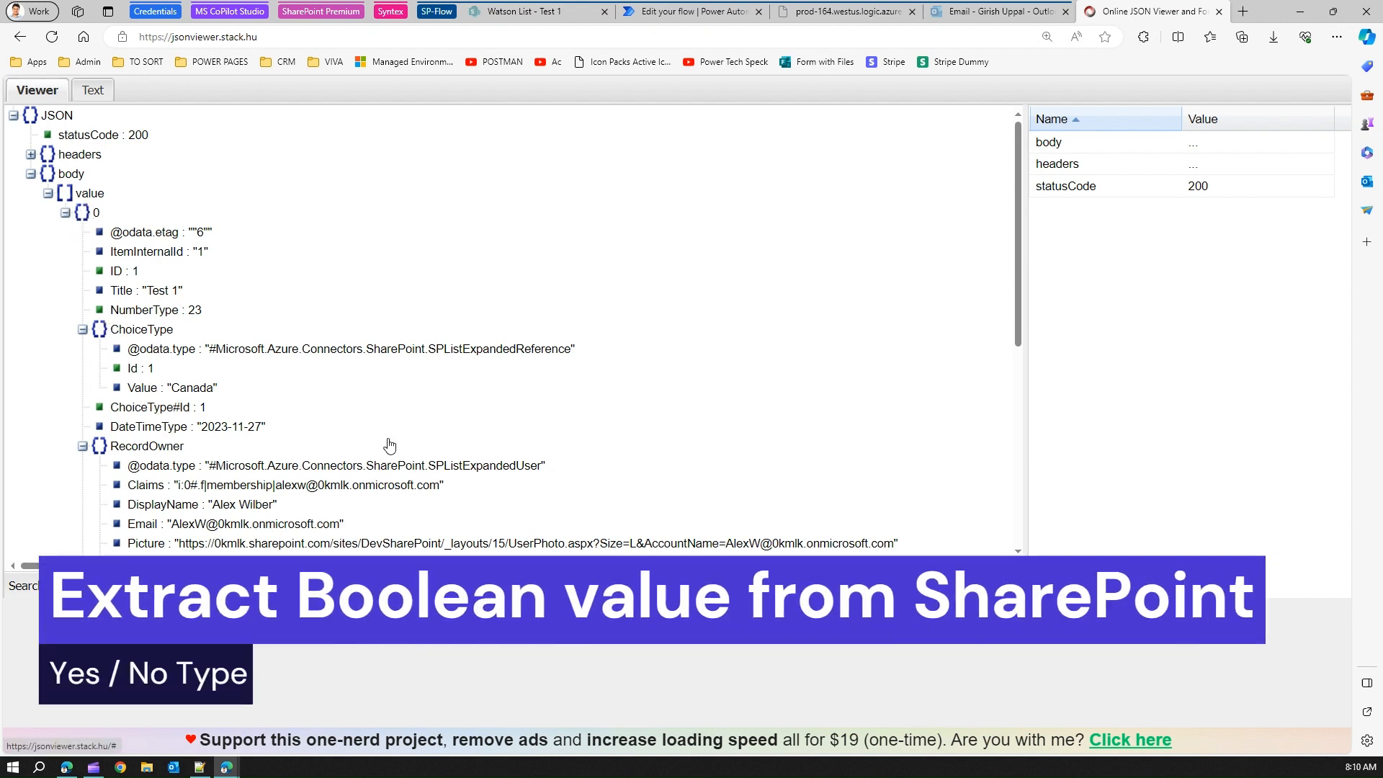
drag(1016, 301, 974, 425)
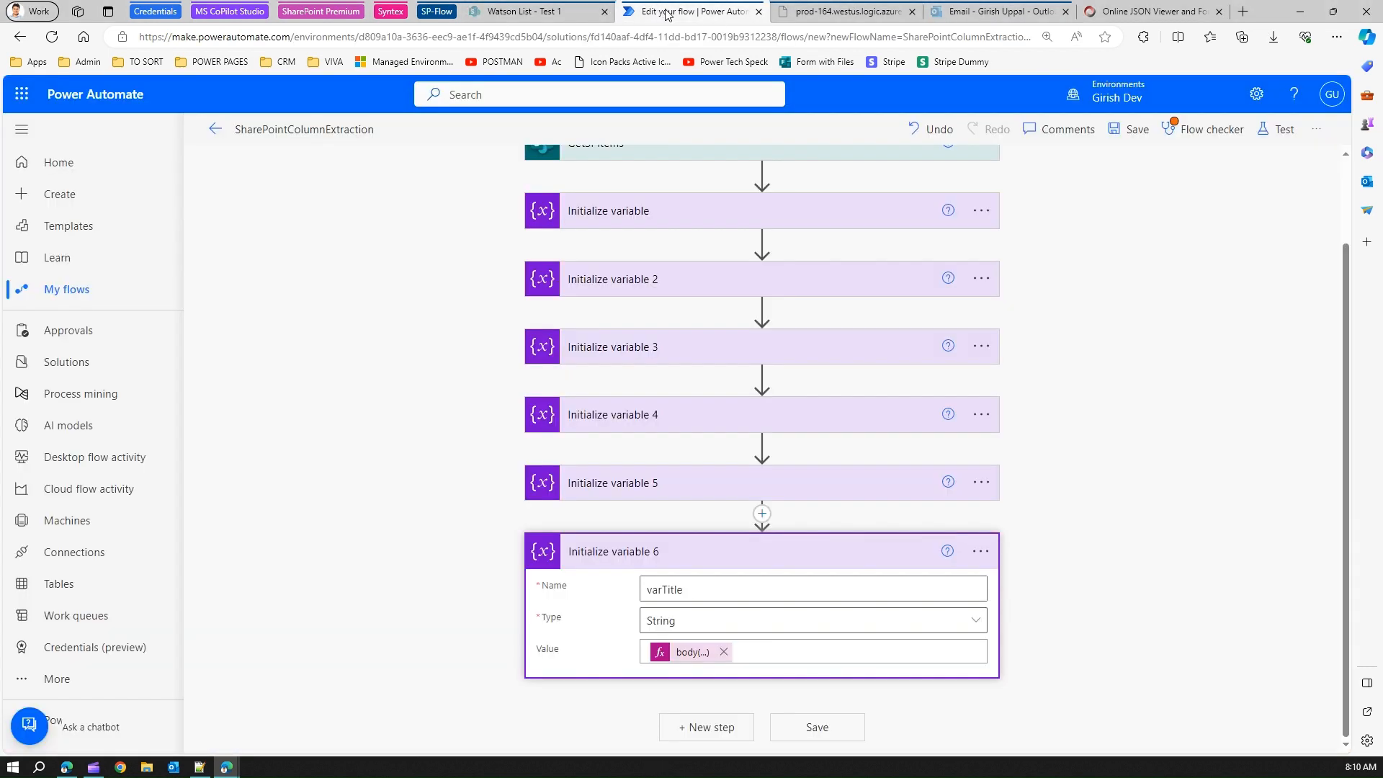
click(684, 11)
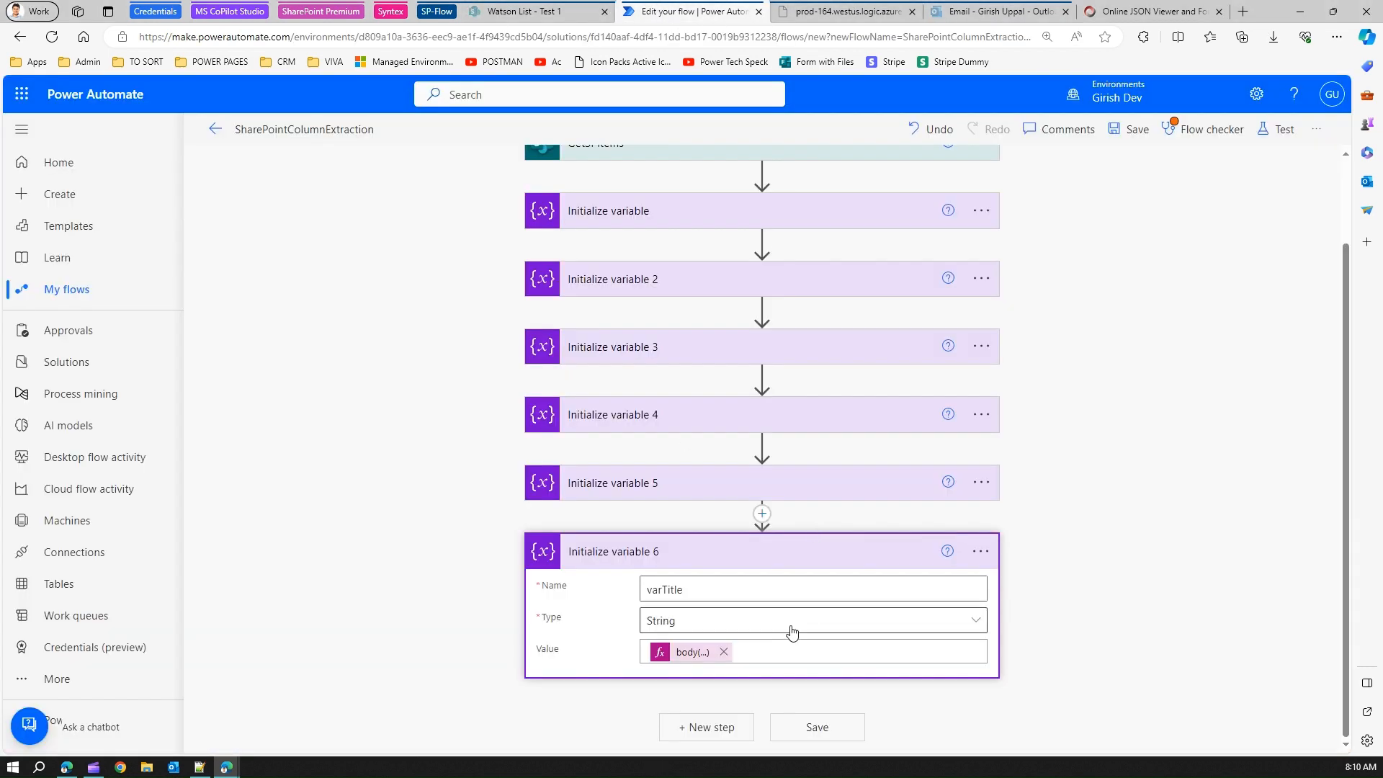
click(704, 653)
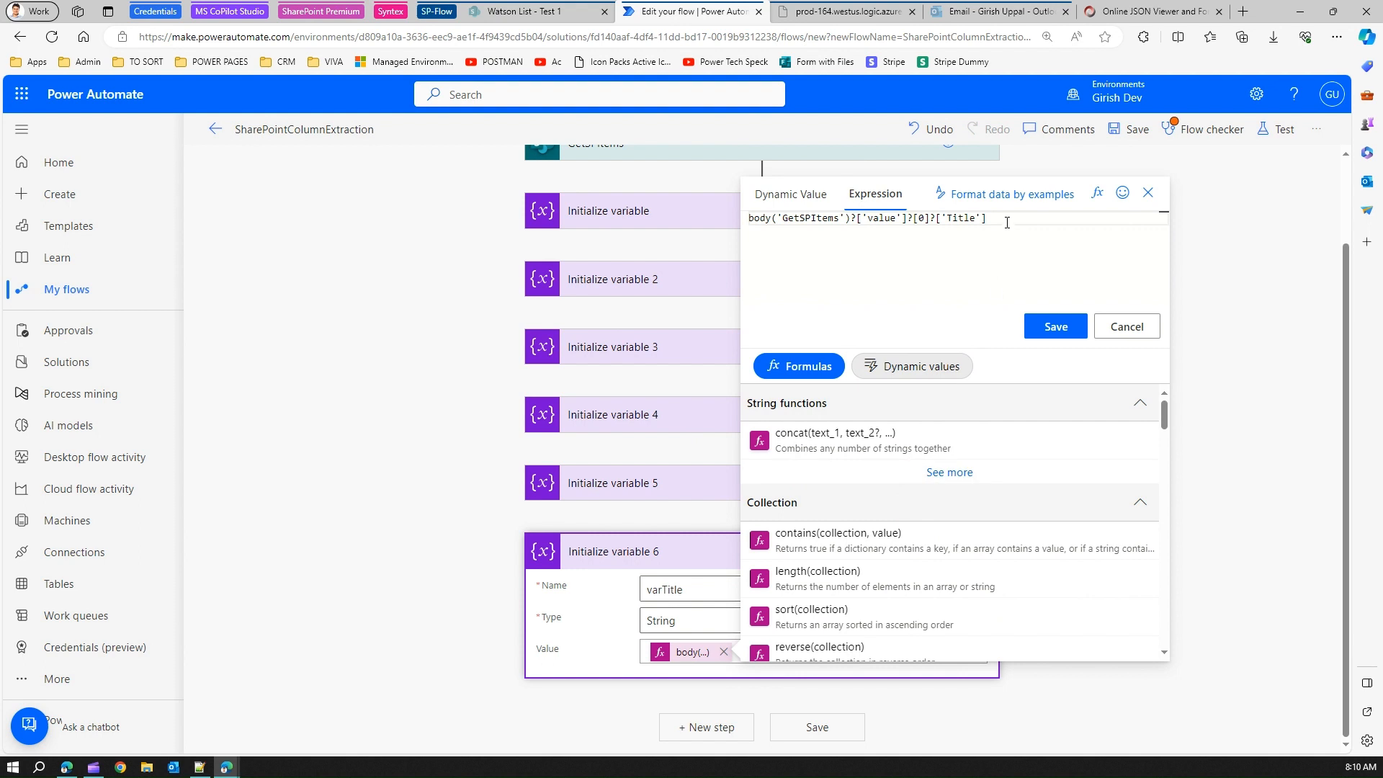
key(ctrl+a)
text(body('GetSPItems')?['value'][0]['IsAdmin'])
click(1056, 326)
Set Initialize variable 6's type to Boolean and rename its variable varBoolean.
click(794, 628)
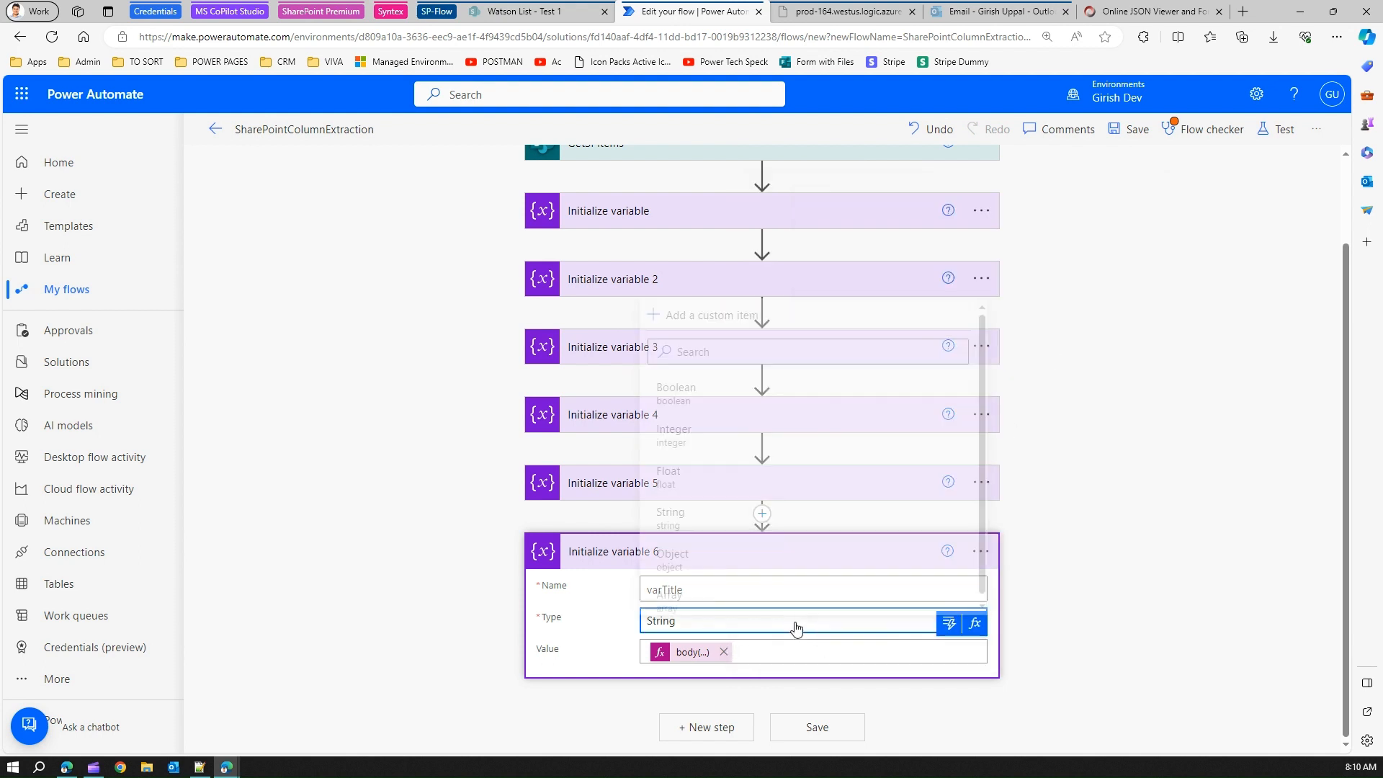
click(703, 389)
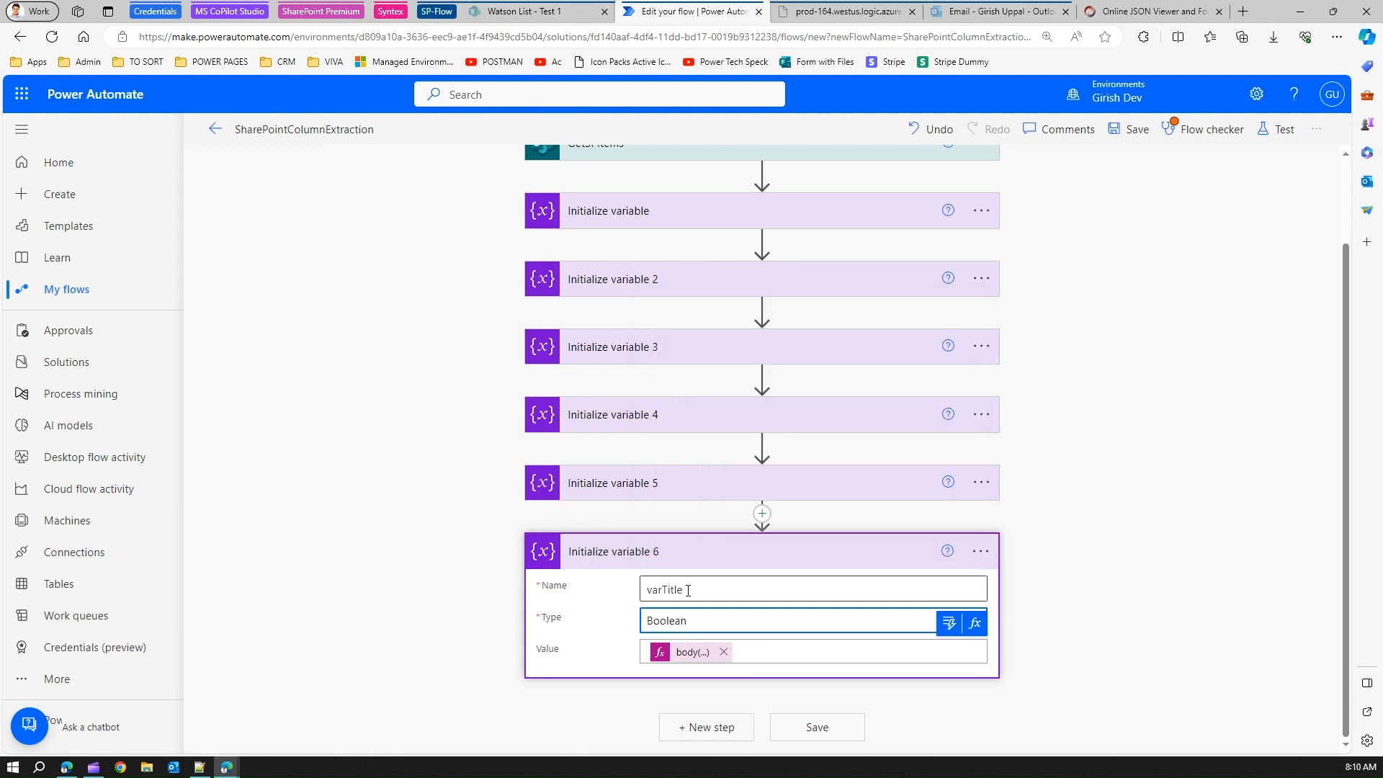
click(698, 590)
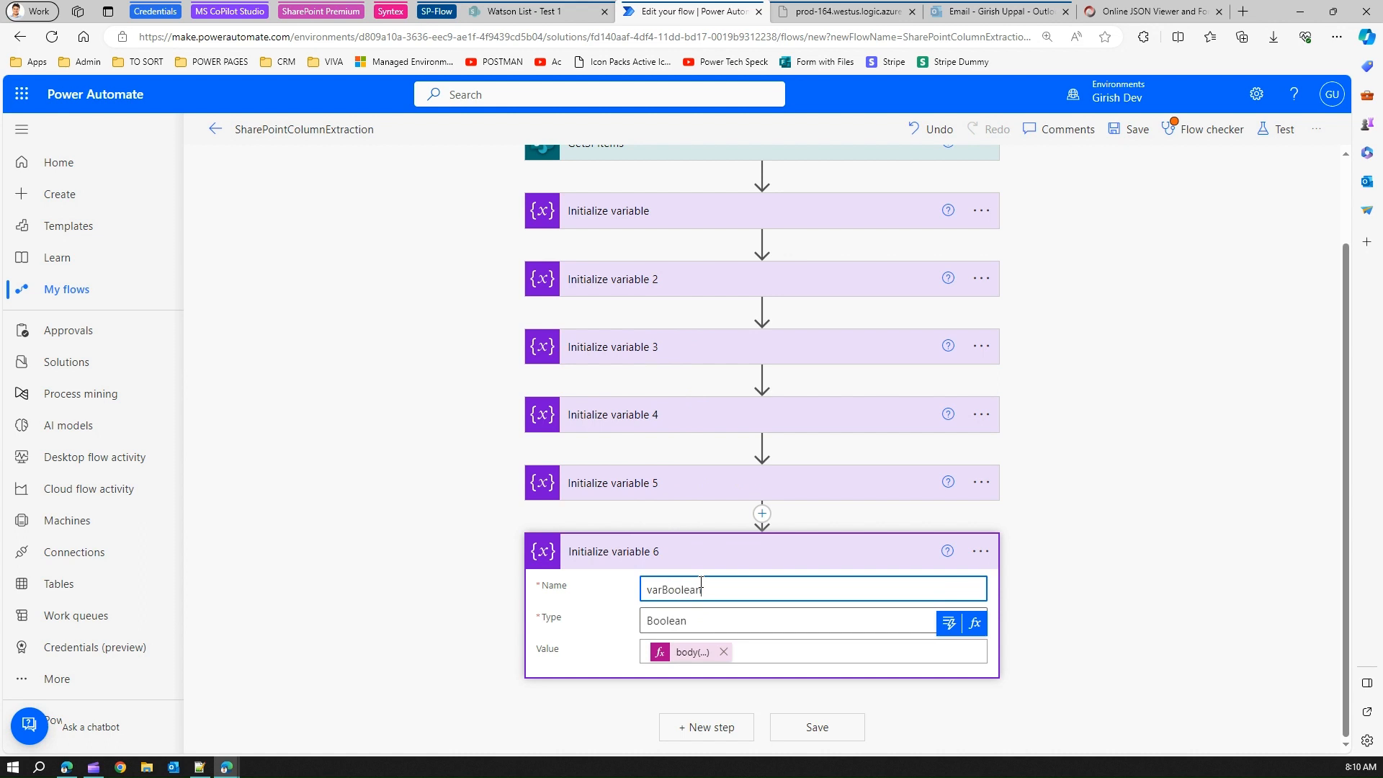
click(643, 491)
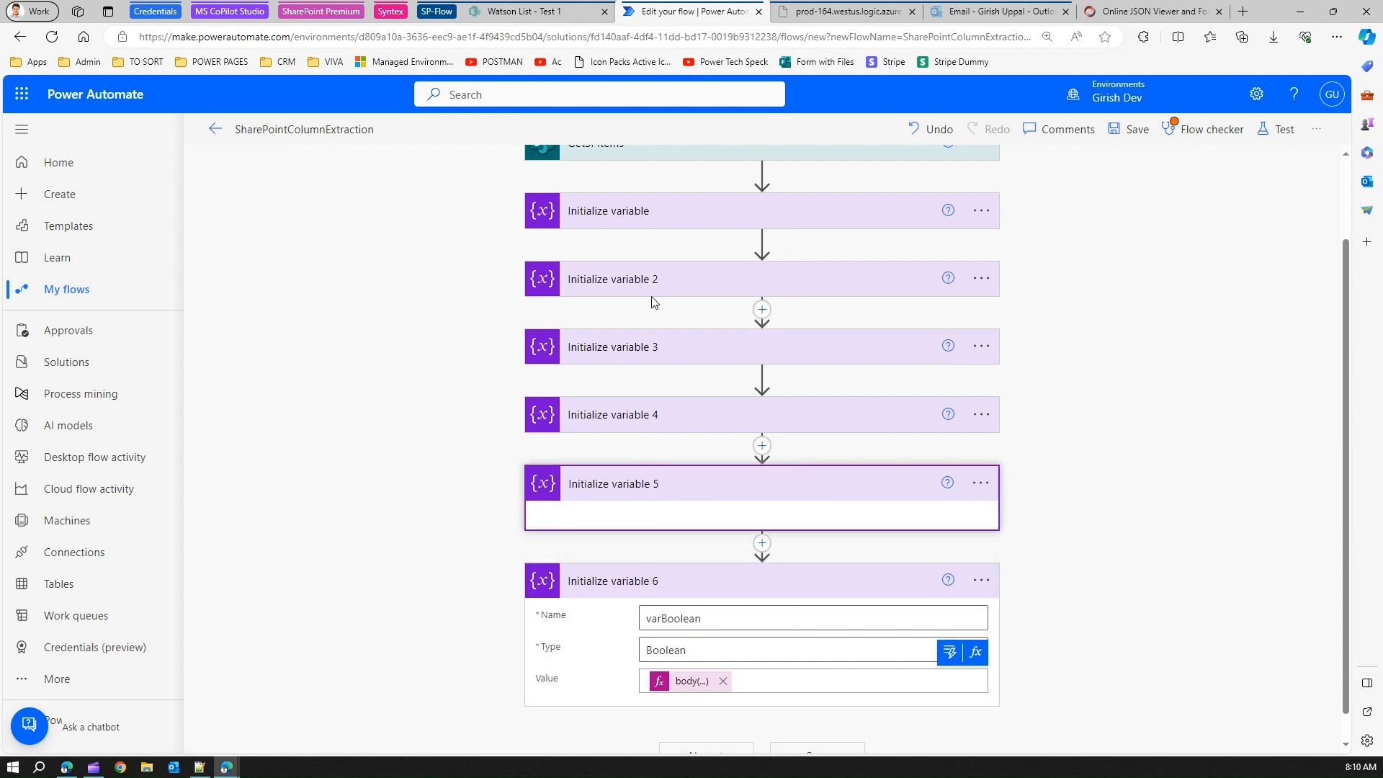
click(628, 213)
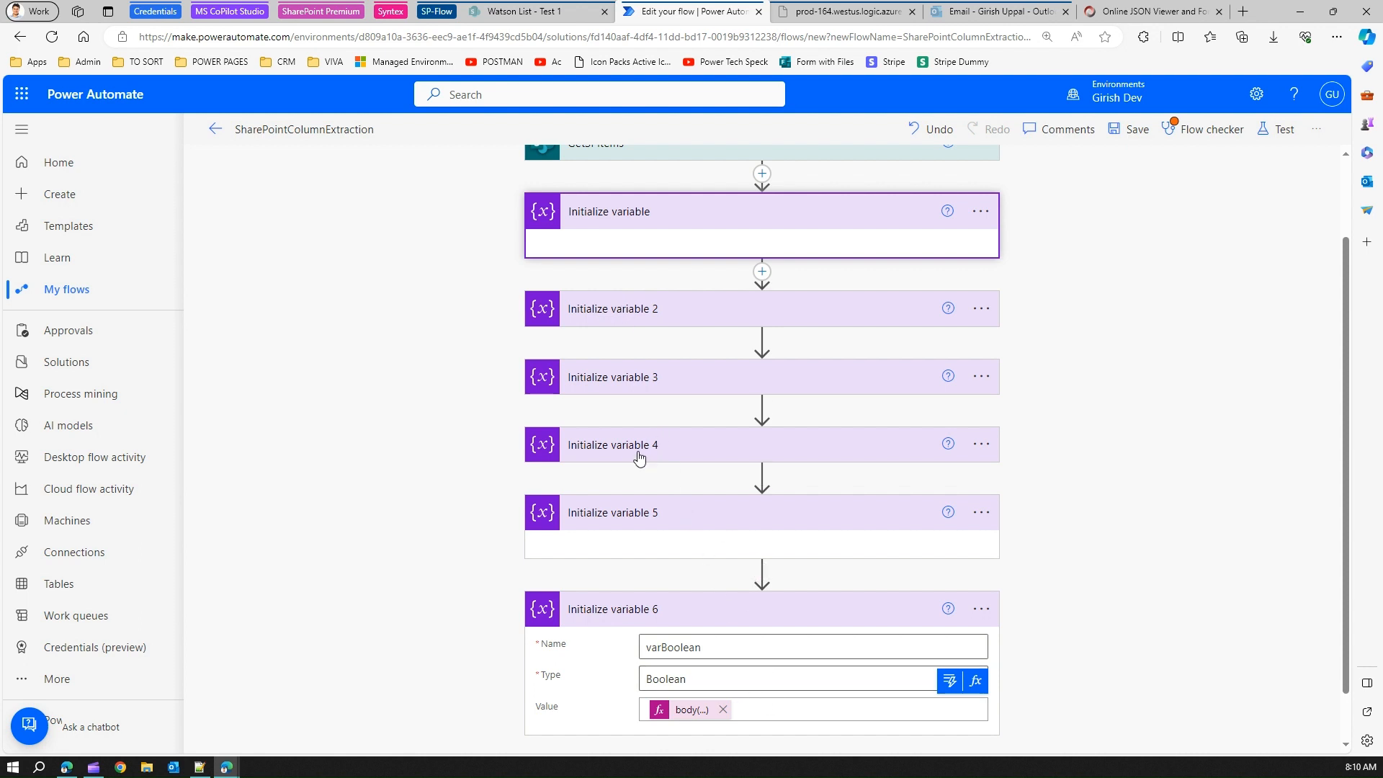
scroll(1133, 504, down, 1)
scroll(1135, 367, up, 5)
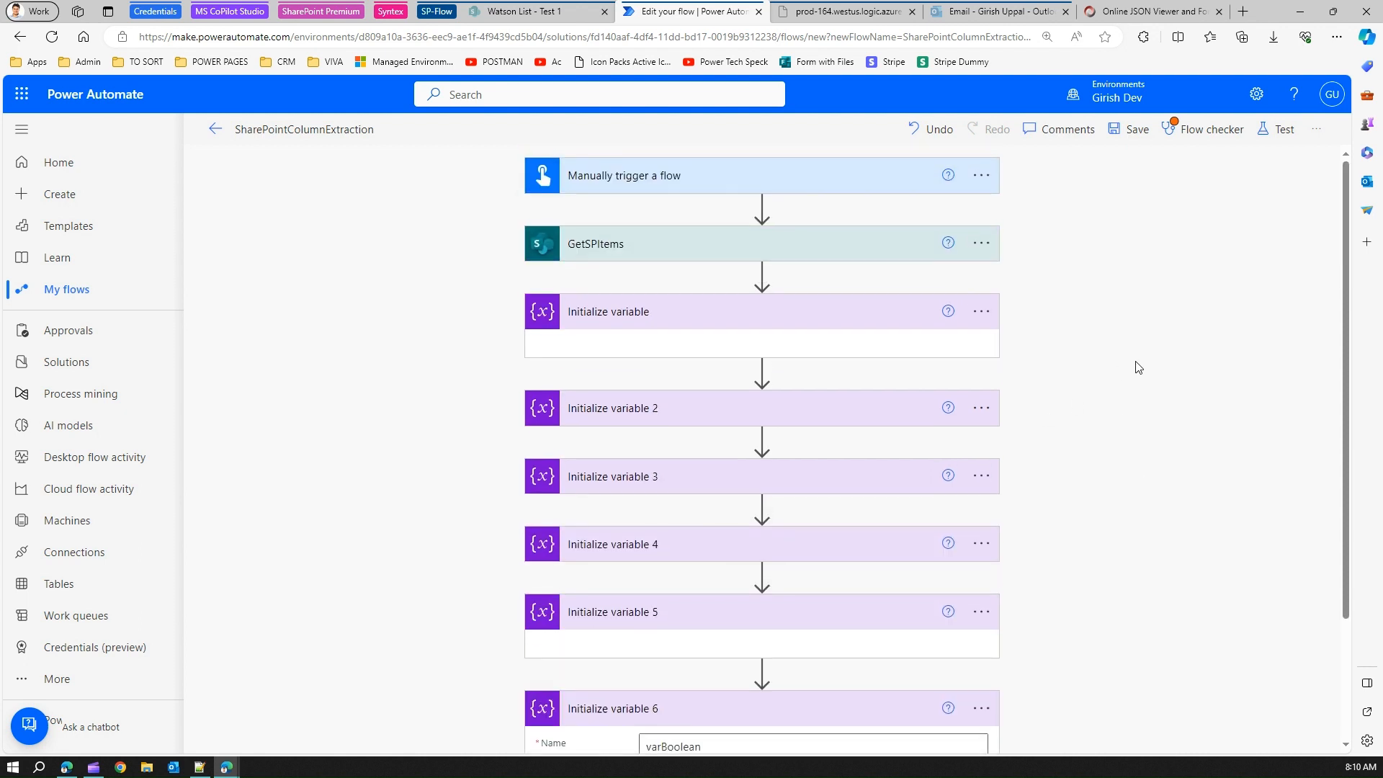
Save the flow, run a manual test of it, and open the run's details.
click(1133, 130)
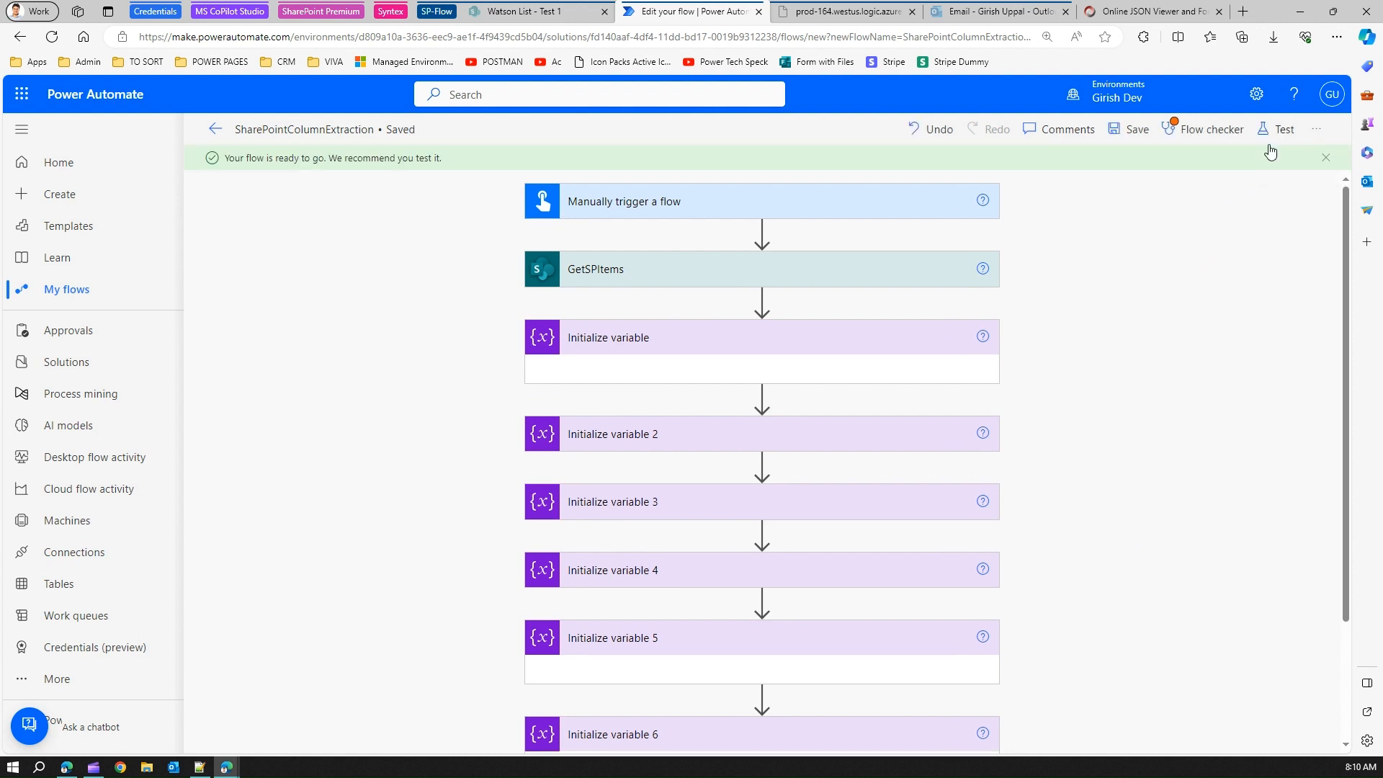
click(1279, 129)
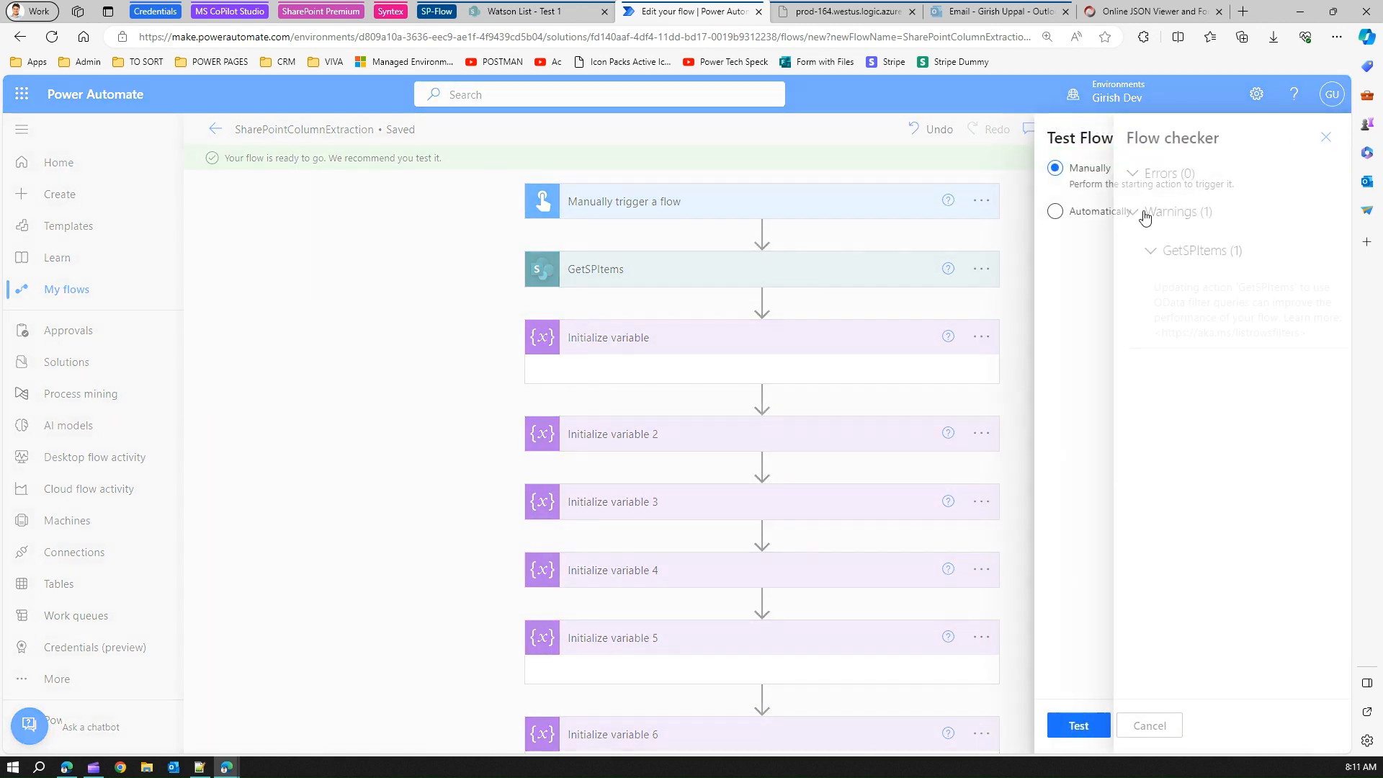
click(1325, 138)
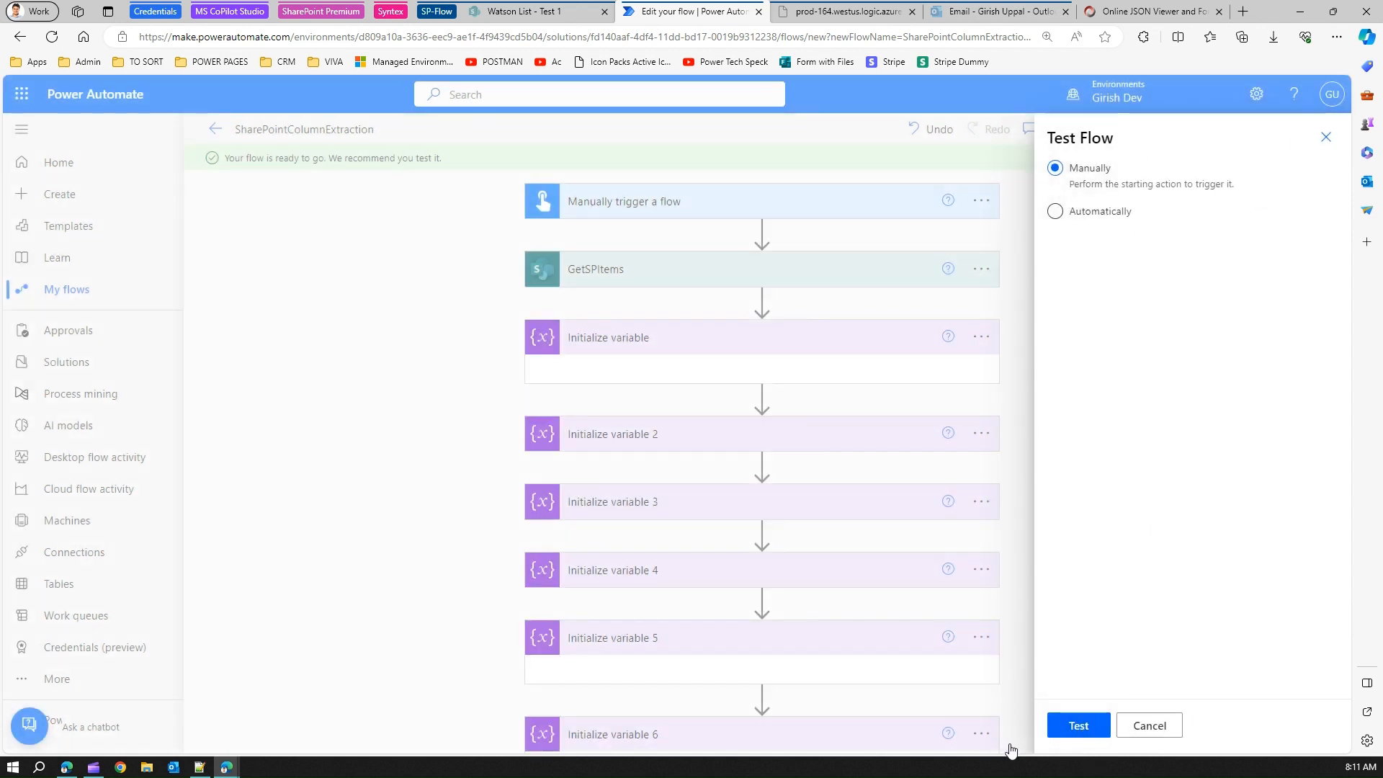
click(1073, 727)
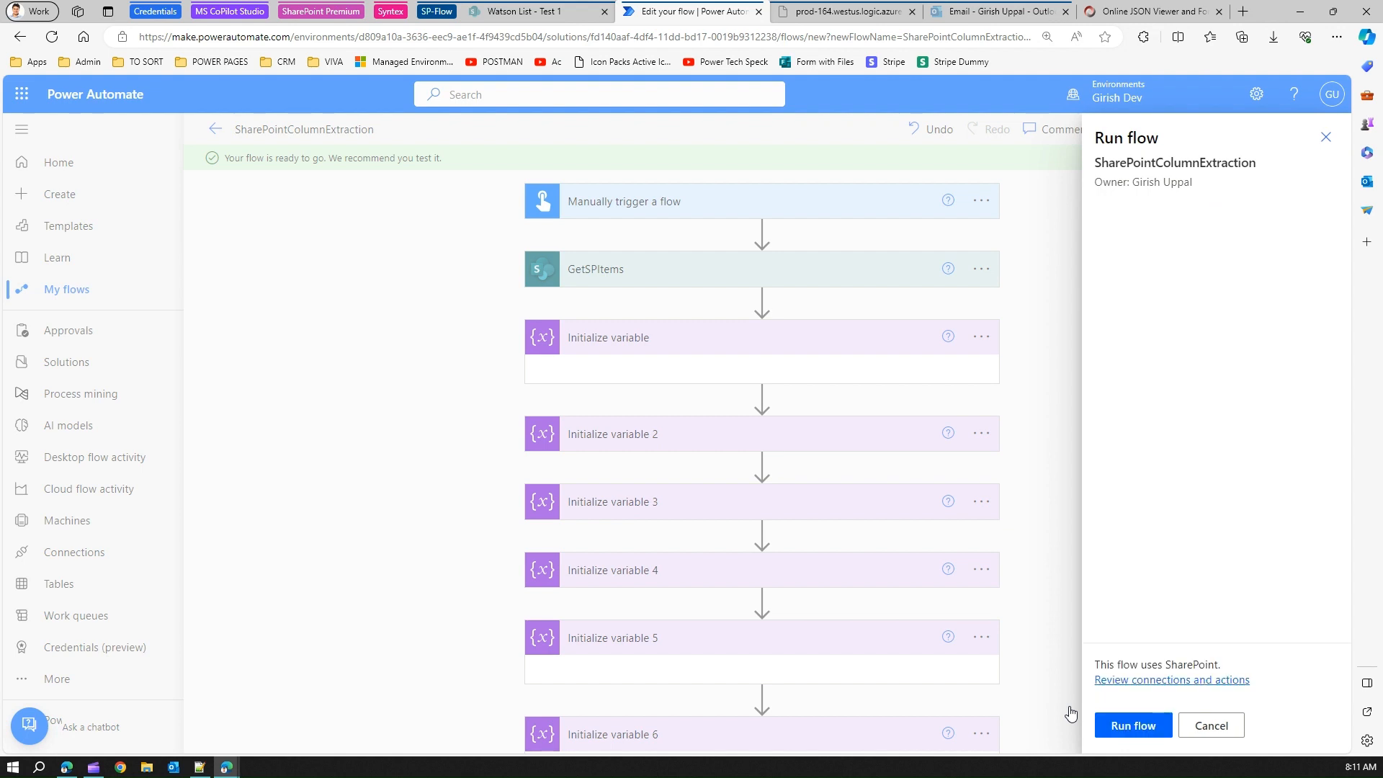
click(1144, 728)
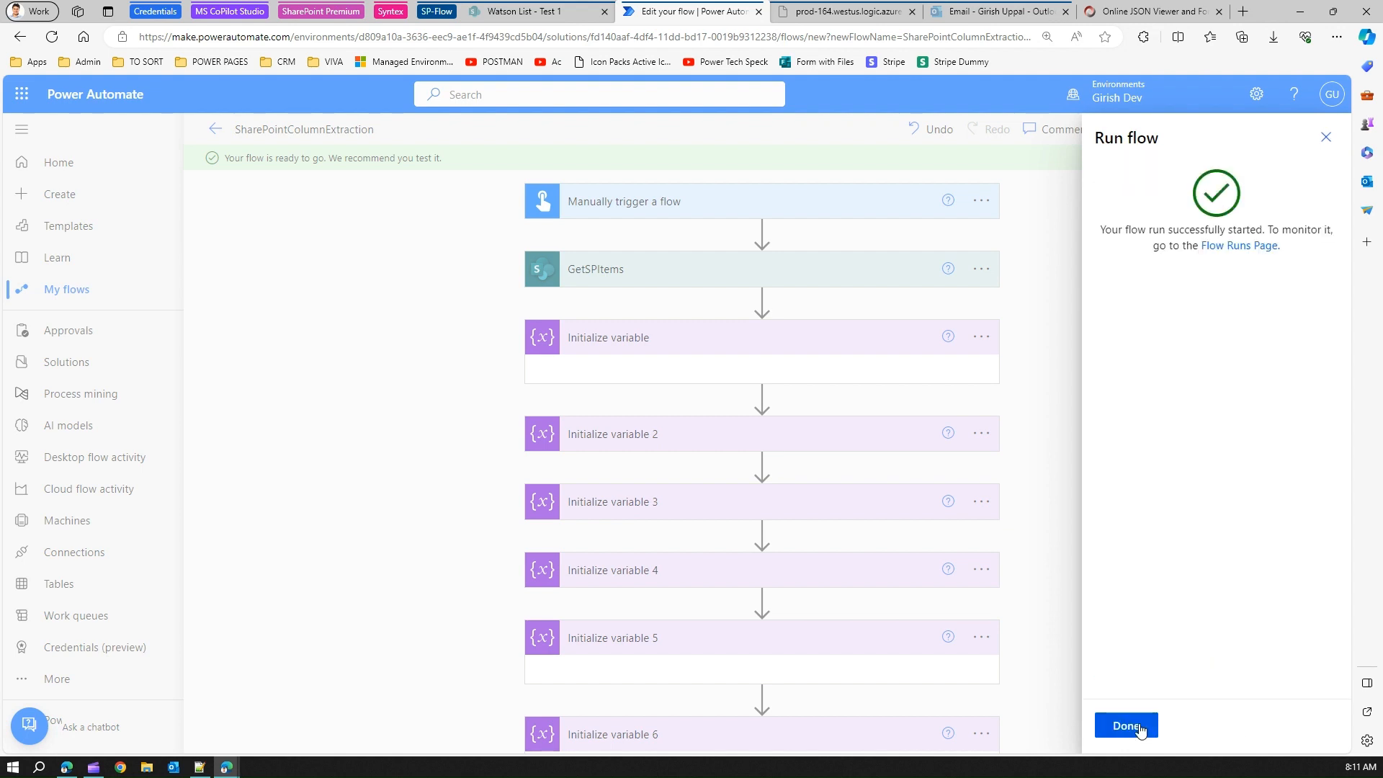
click(1137, 727)
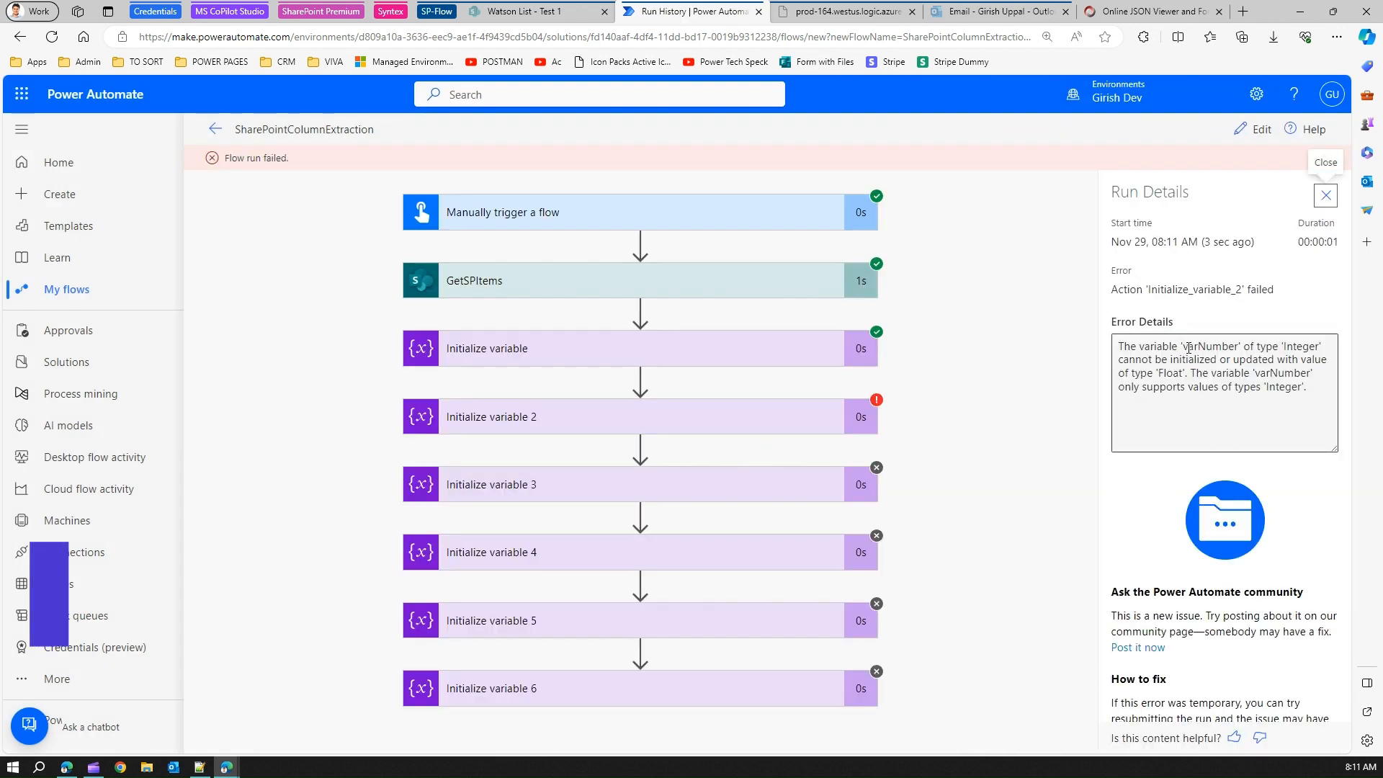
Examine the error details of the flow run and the Number Type field of the Test 1 item in Watson List.
mouse_move(1189, 349)
mouse_down()
mouse_move(1303, 347)
mouse_move(1309, 360)
mouse_move(1185, 370)
mouse_up()
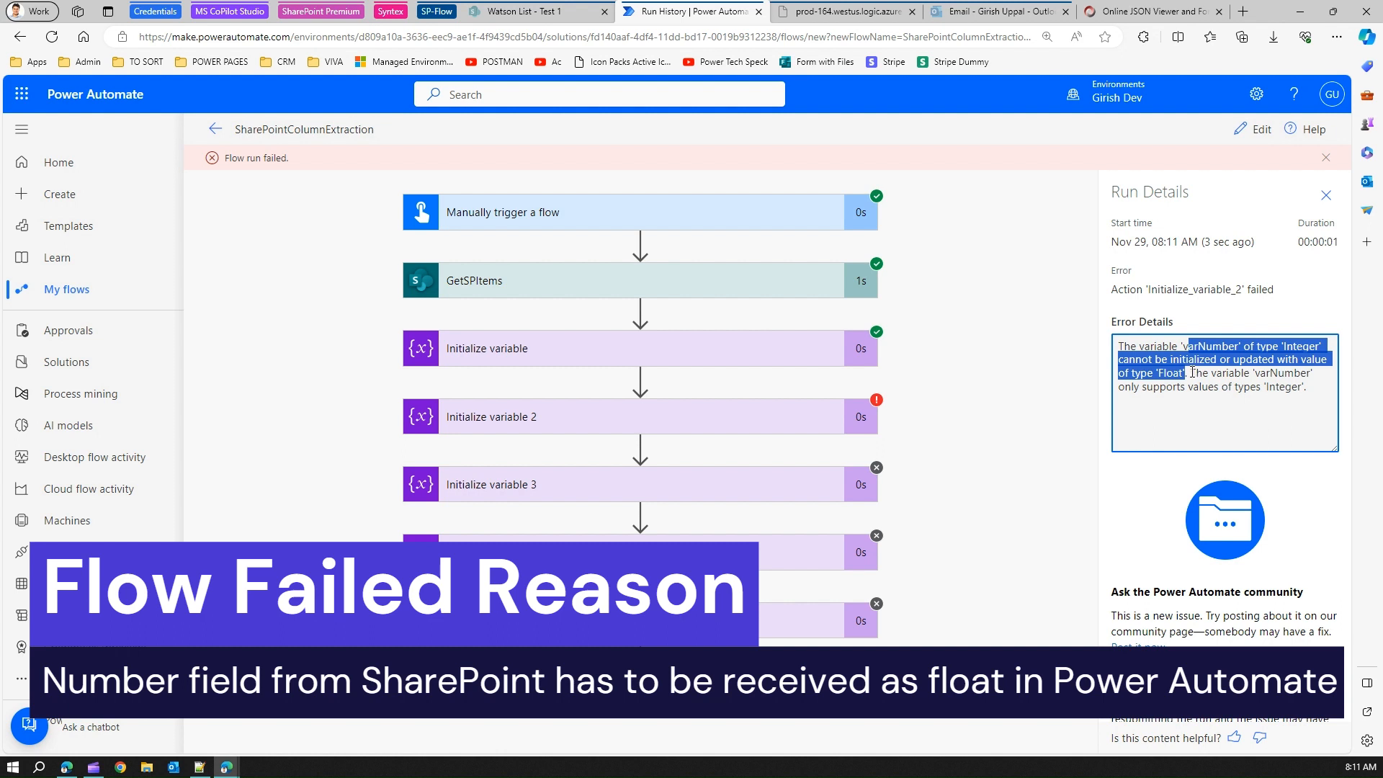
drag(1189, 373, 1293, 372)
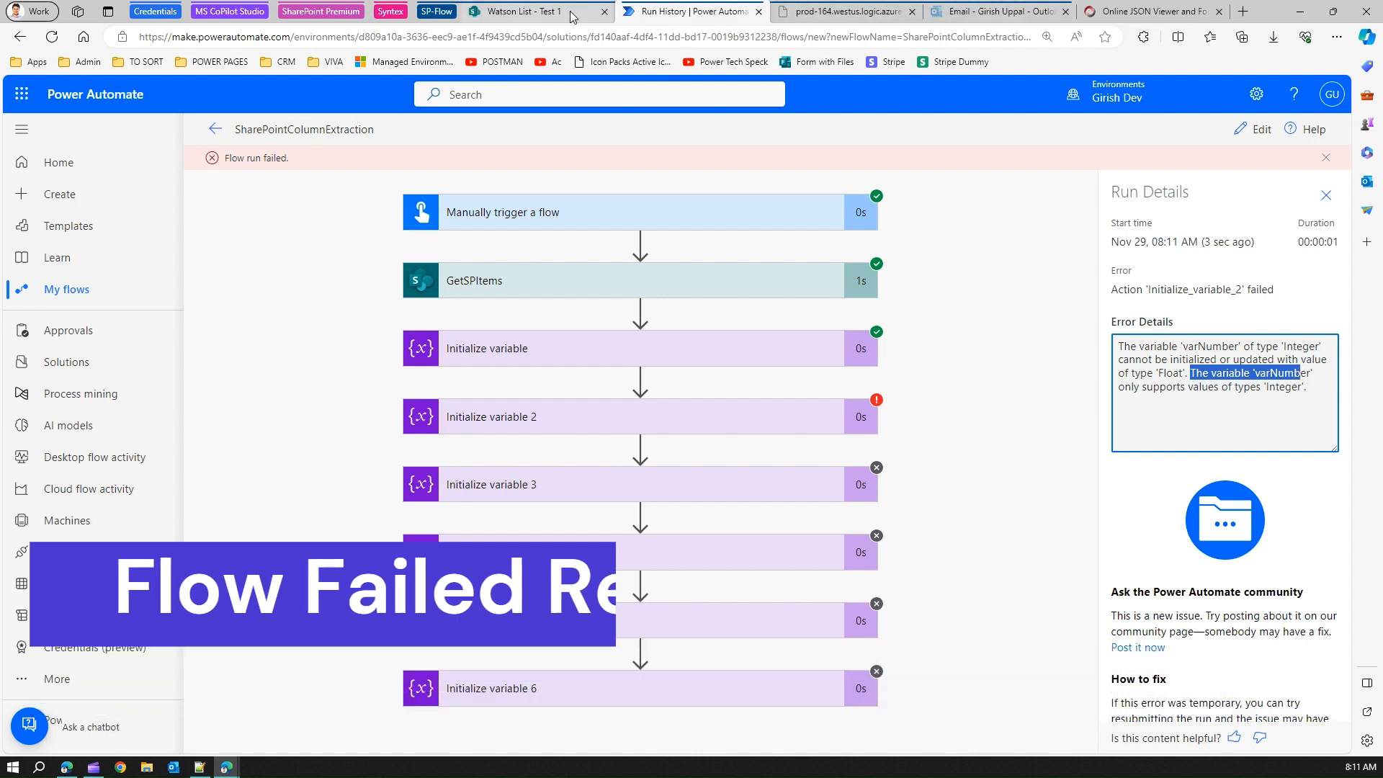
click(533, 11)
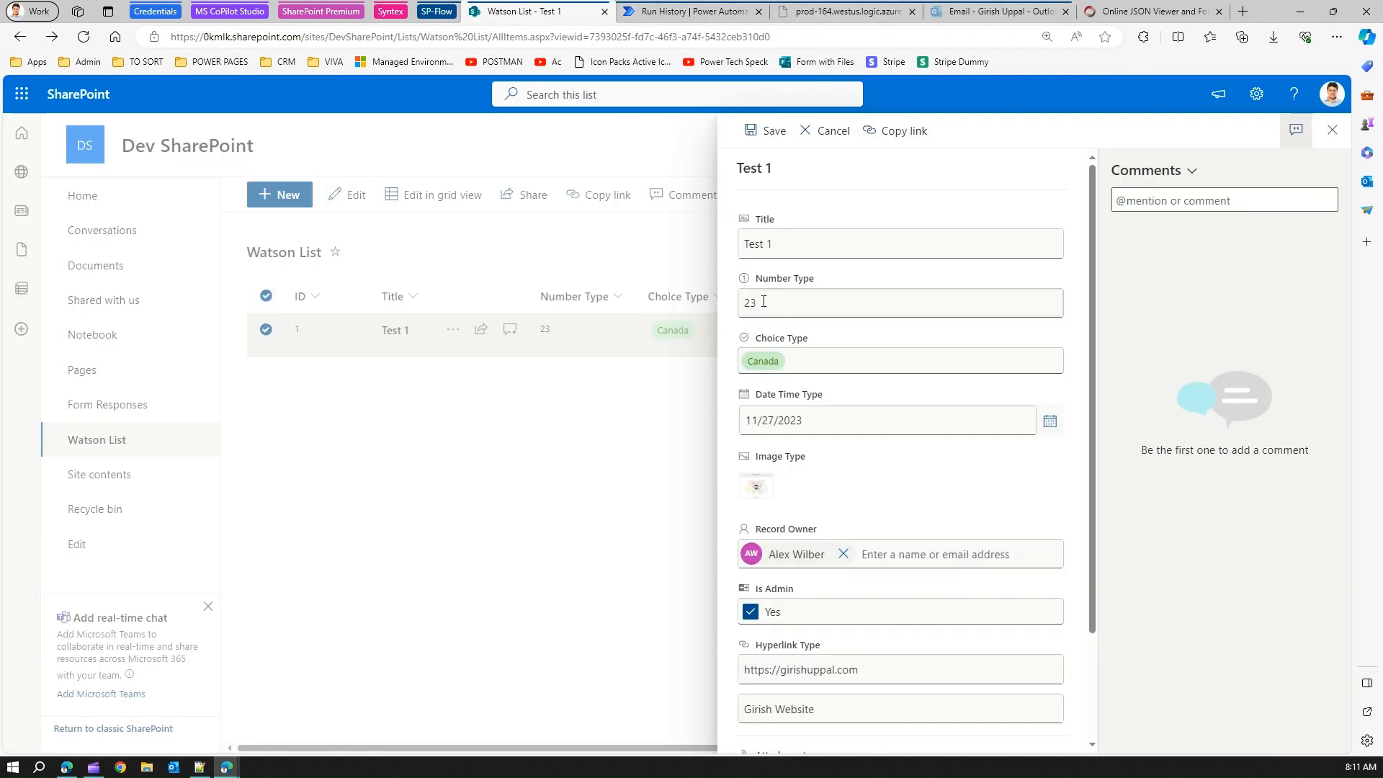
click(744, 15)
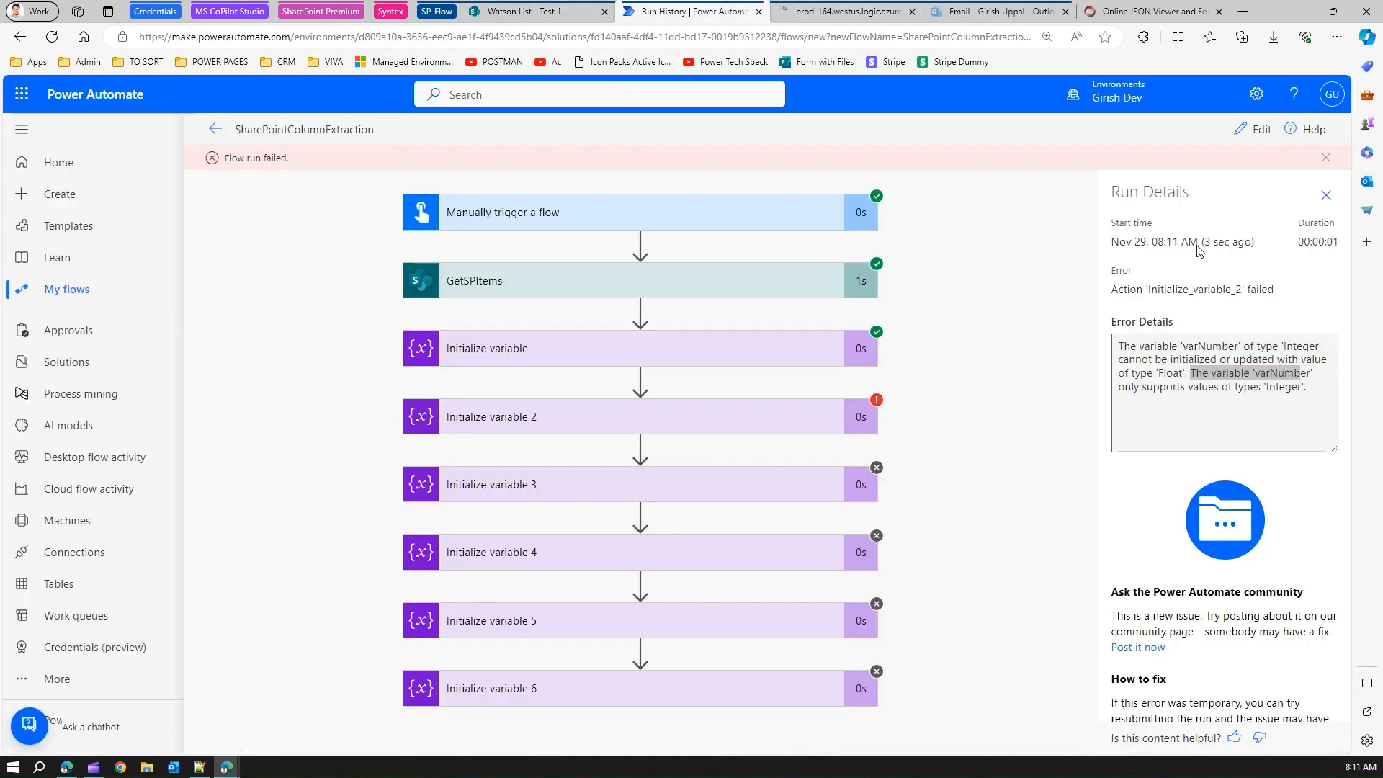
Close the run details, reopen the flow for editing, and expand Initialize variable 2 to show the varNumber settings.
click(1323, 196)
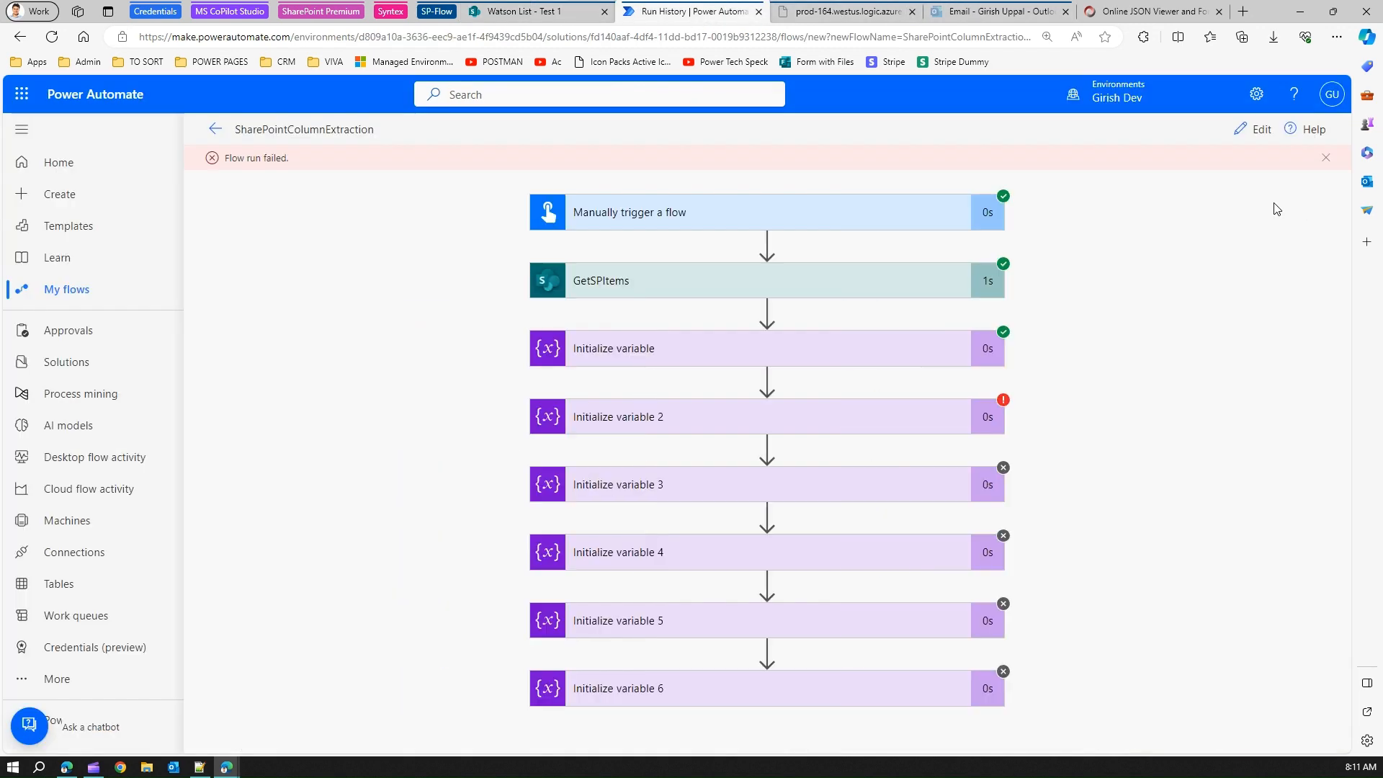
click(1256, 129)
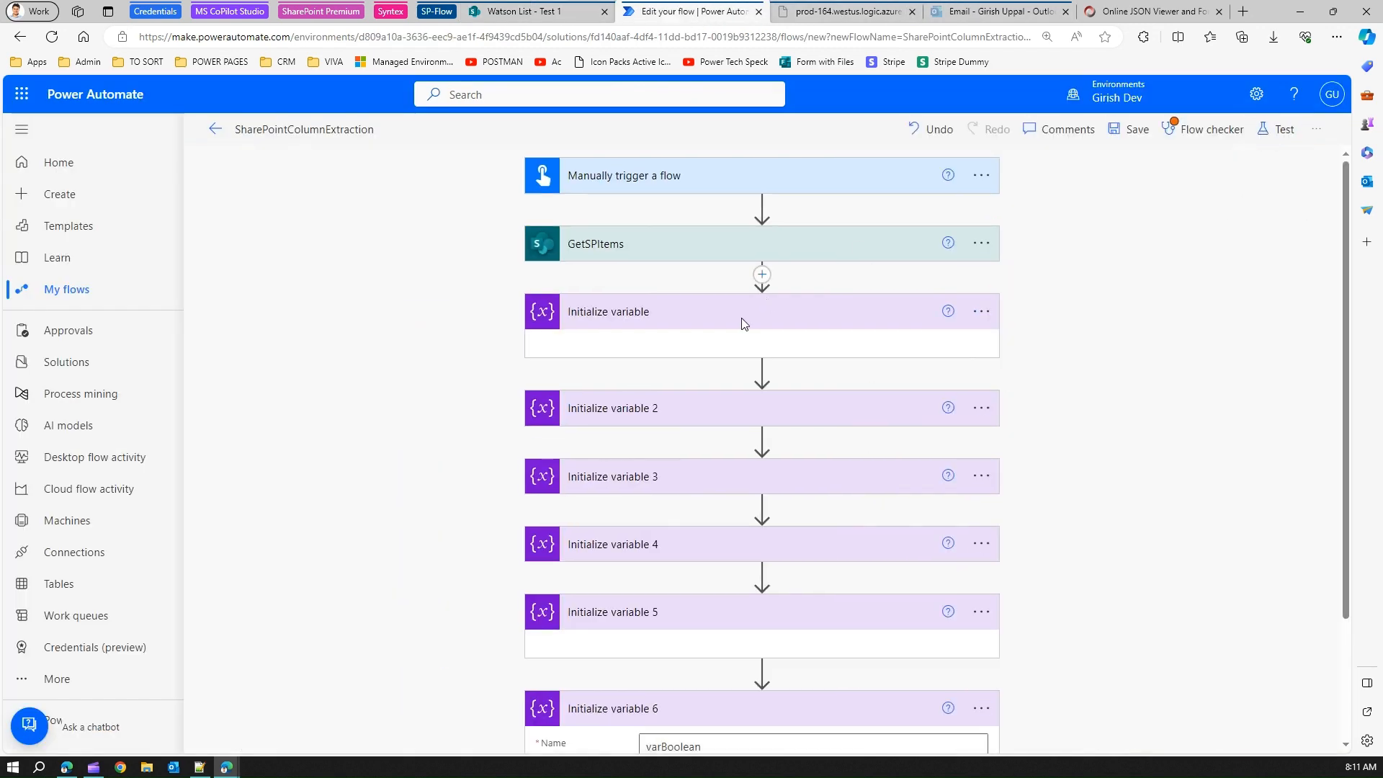
click(681, 479)
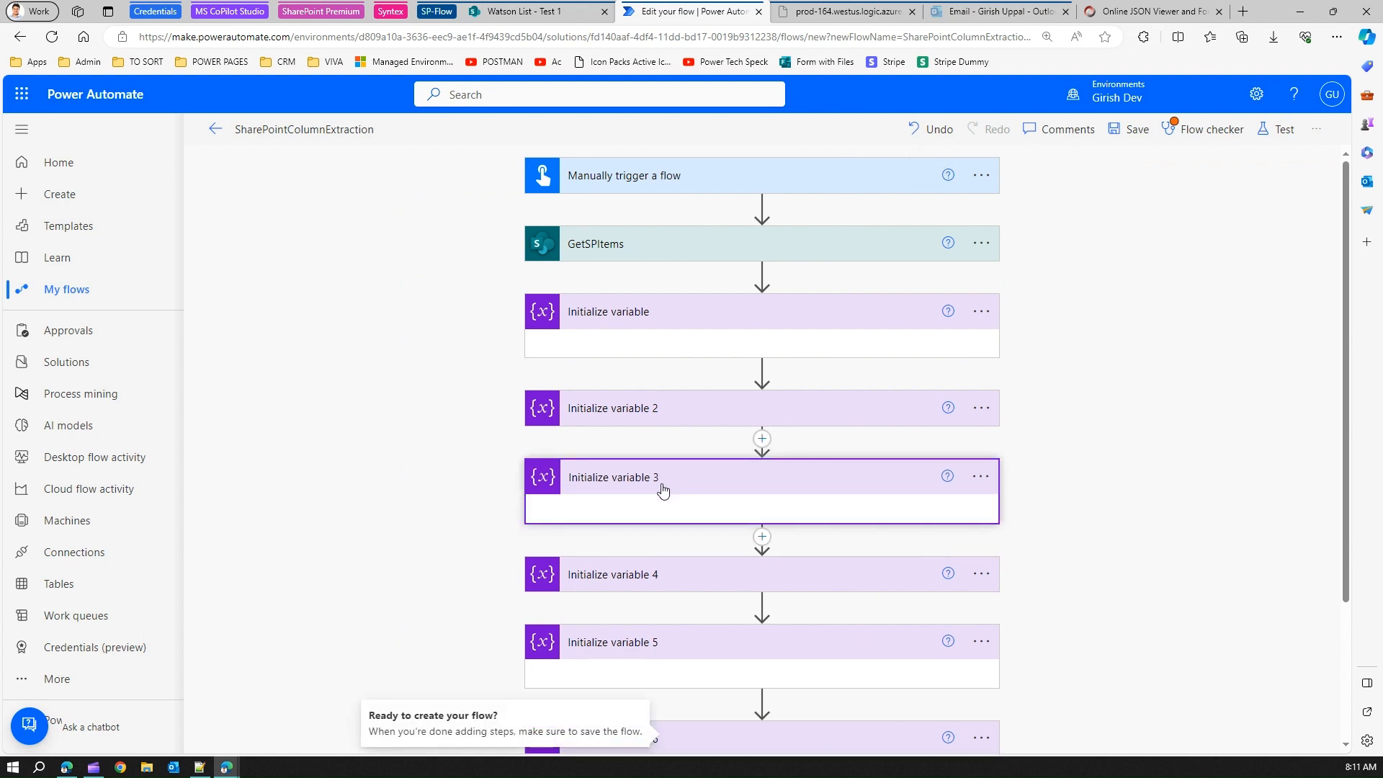
click(660, 485)
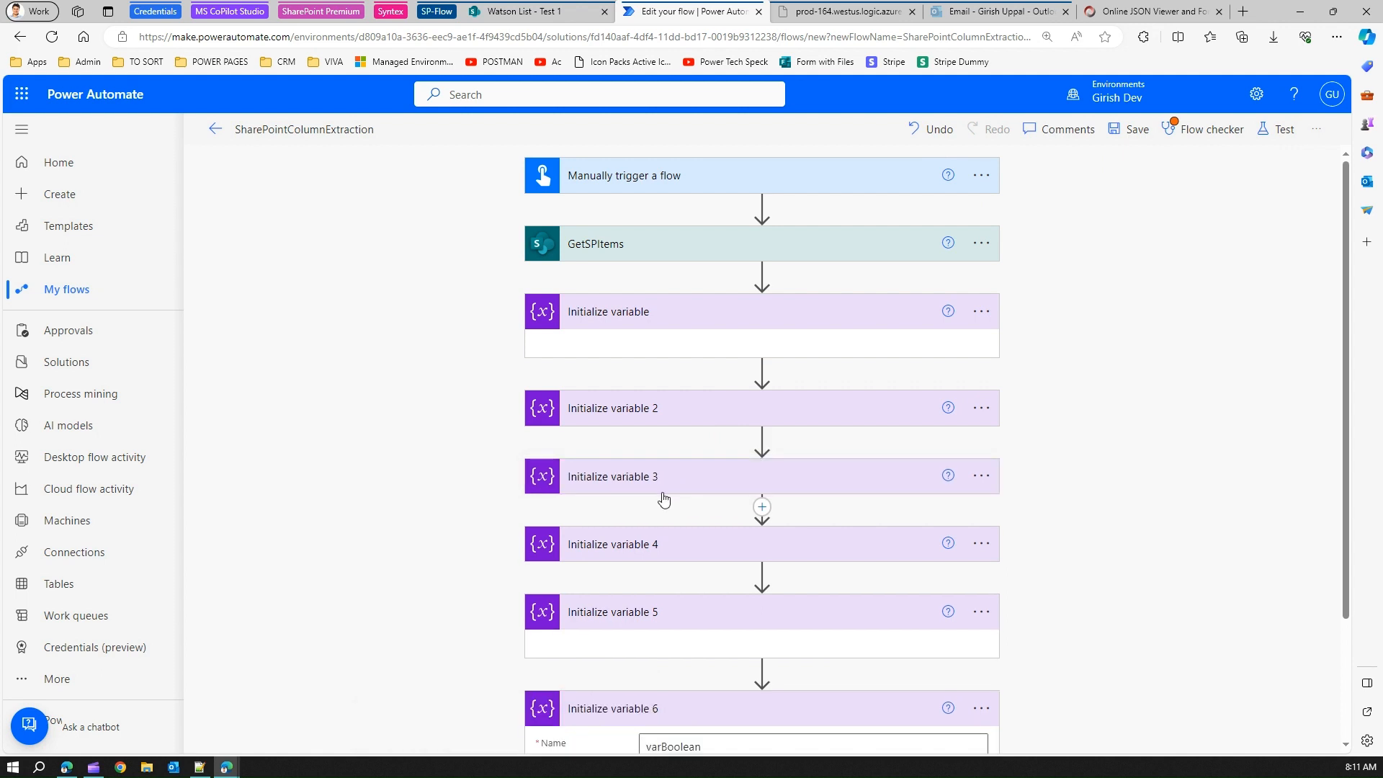
click(674, 483)
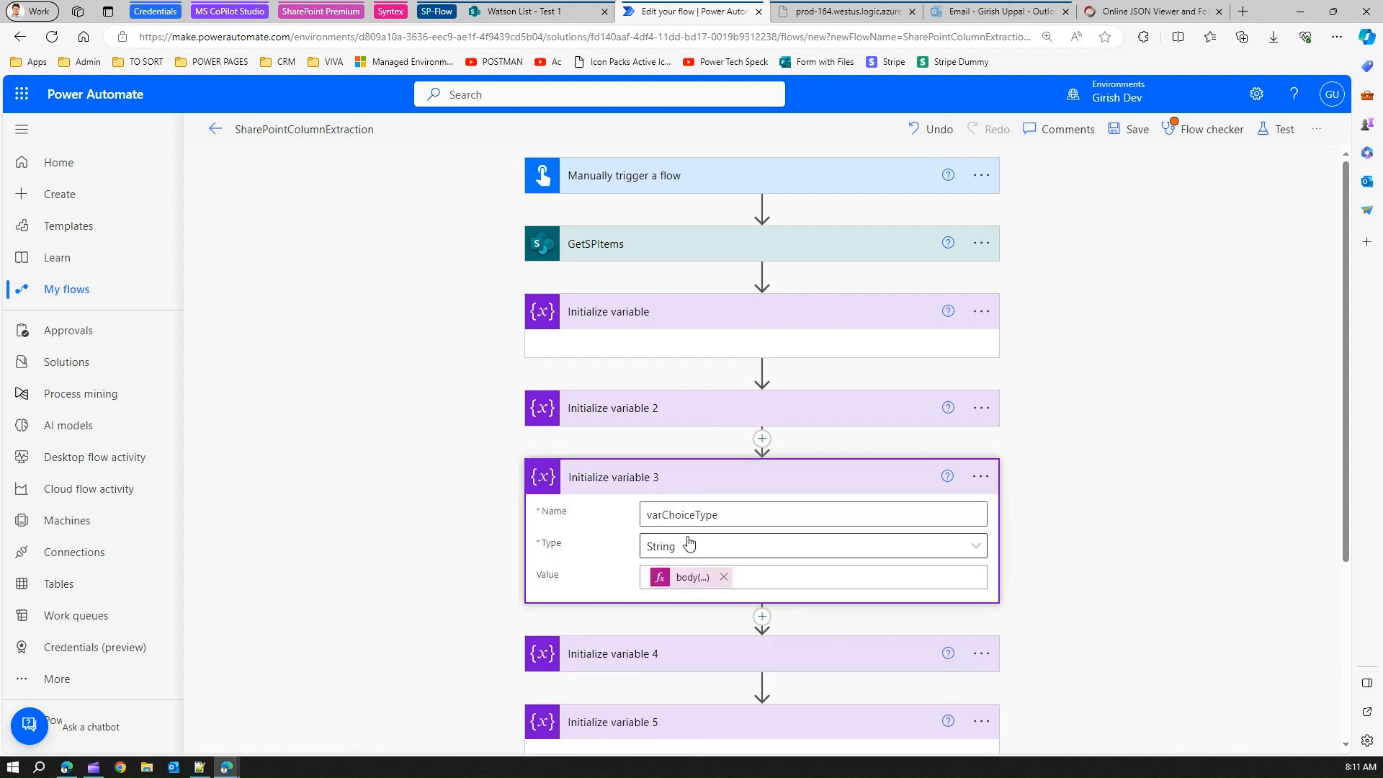
click(655, 410)
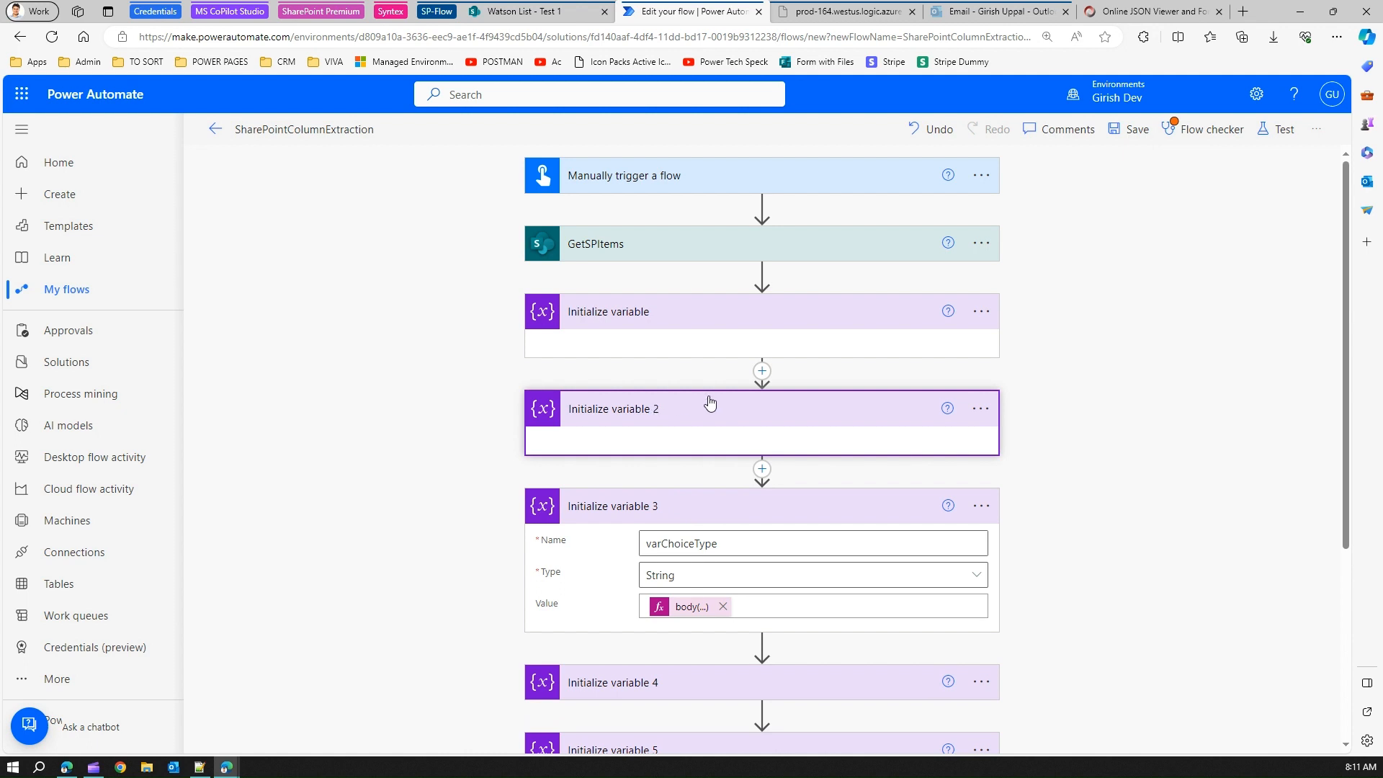
drag(1348, 407, 1343, 501)
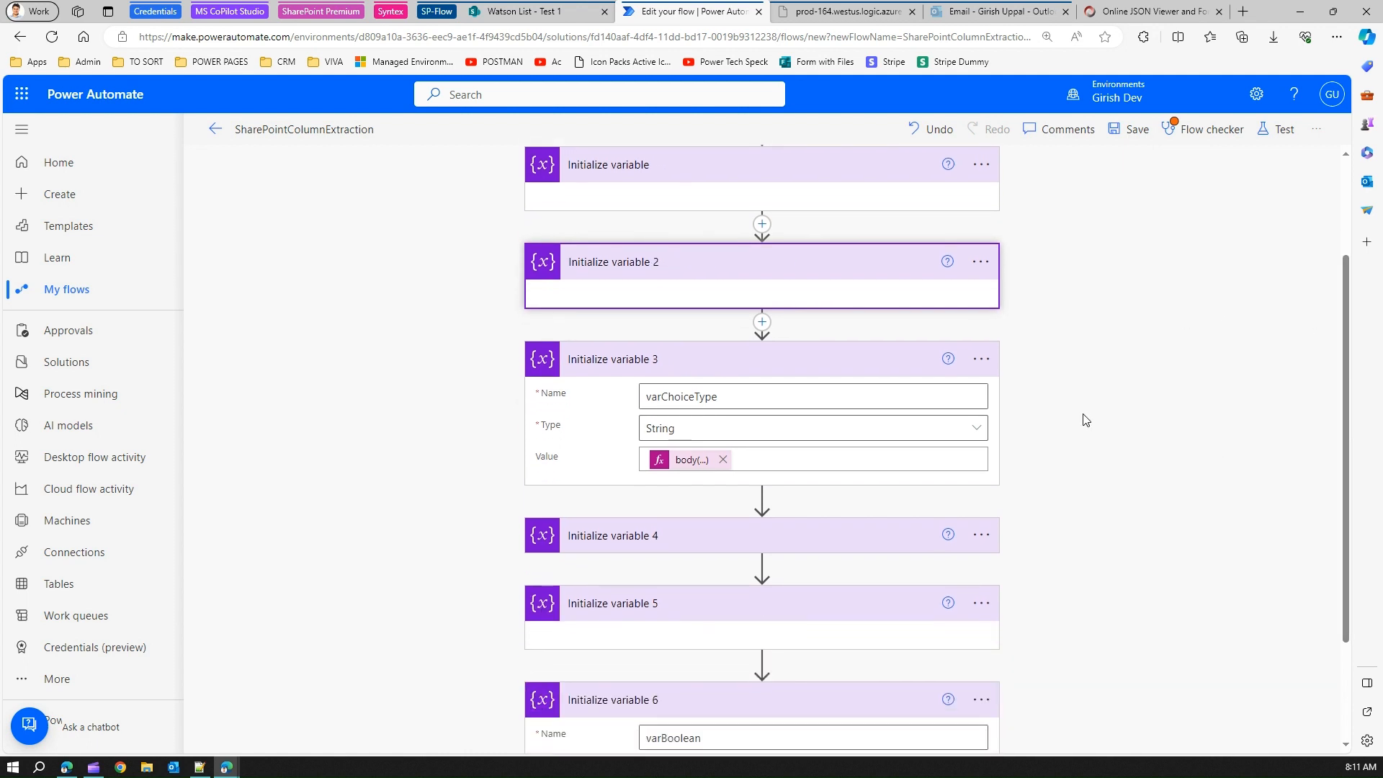
click(634, 273)
click(633, 270)
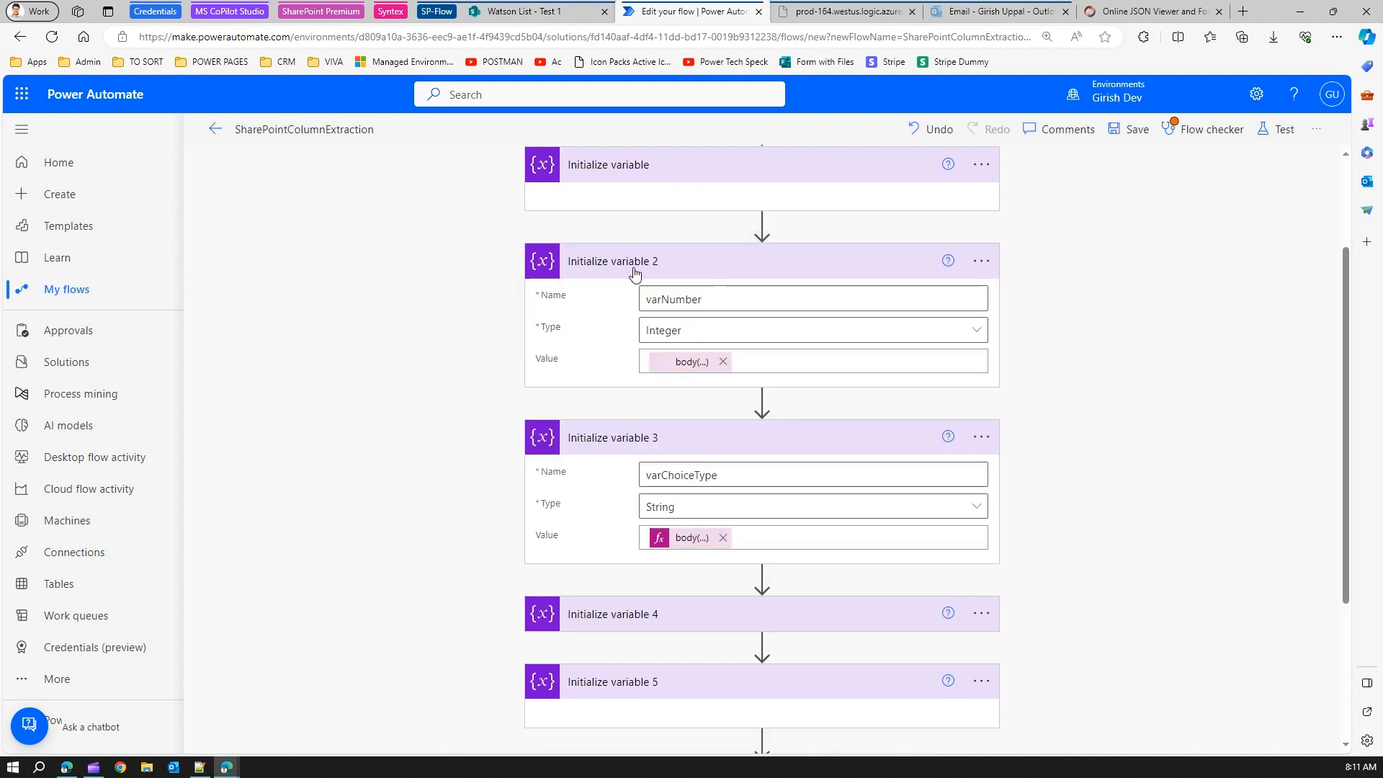
Set the varNumber variable's type to Float in Initialize variable 2 and save the flow.
click(701, 335)
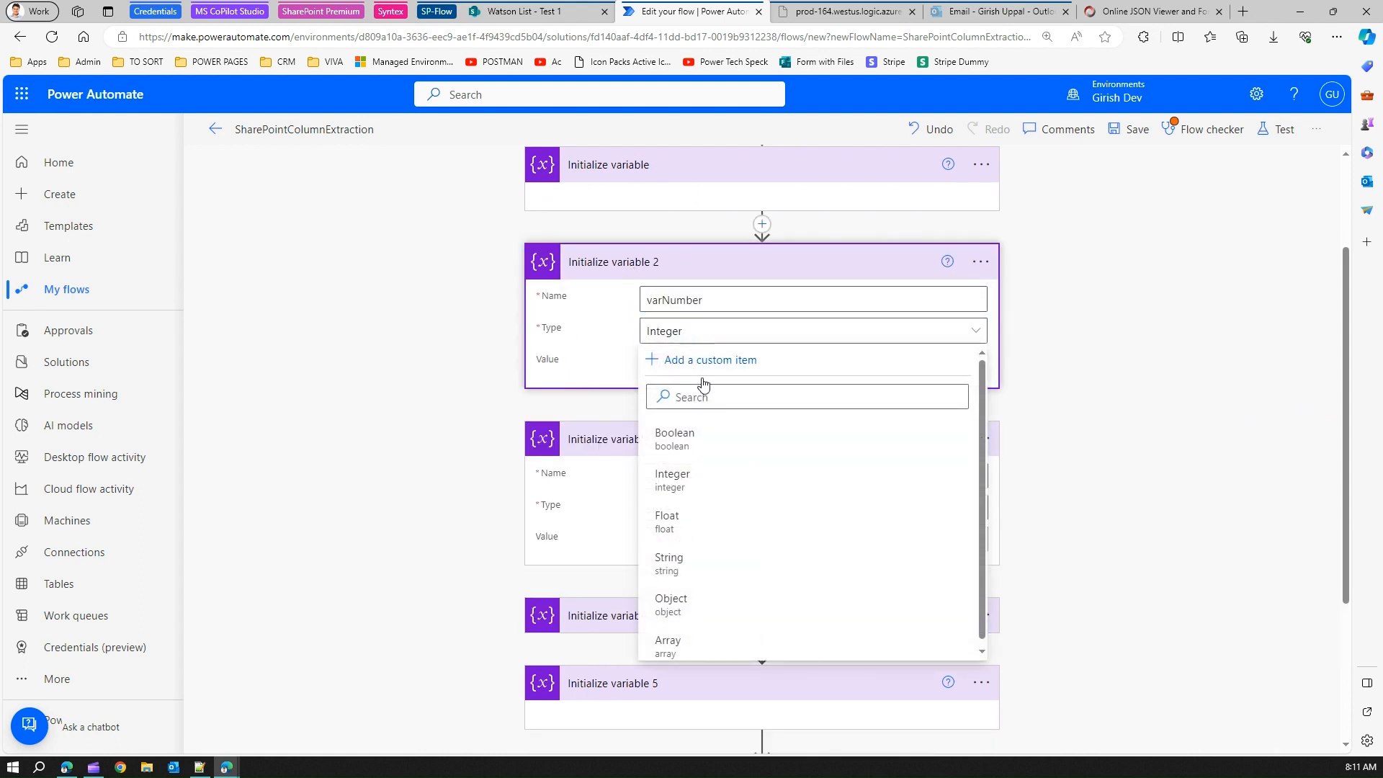
click(707, 527)
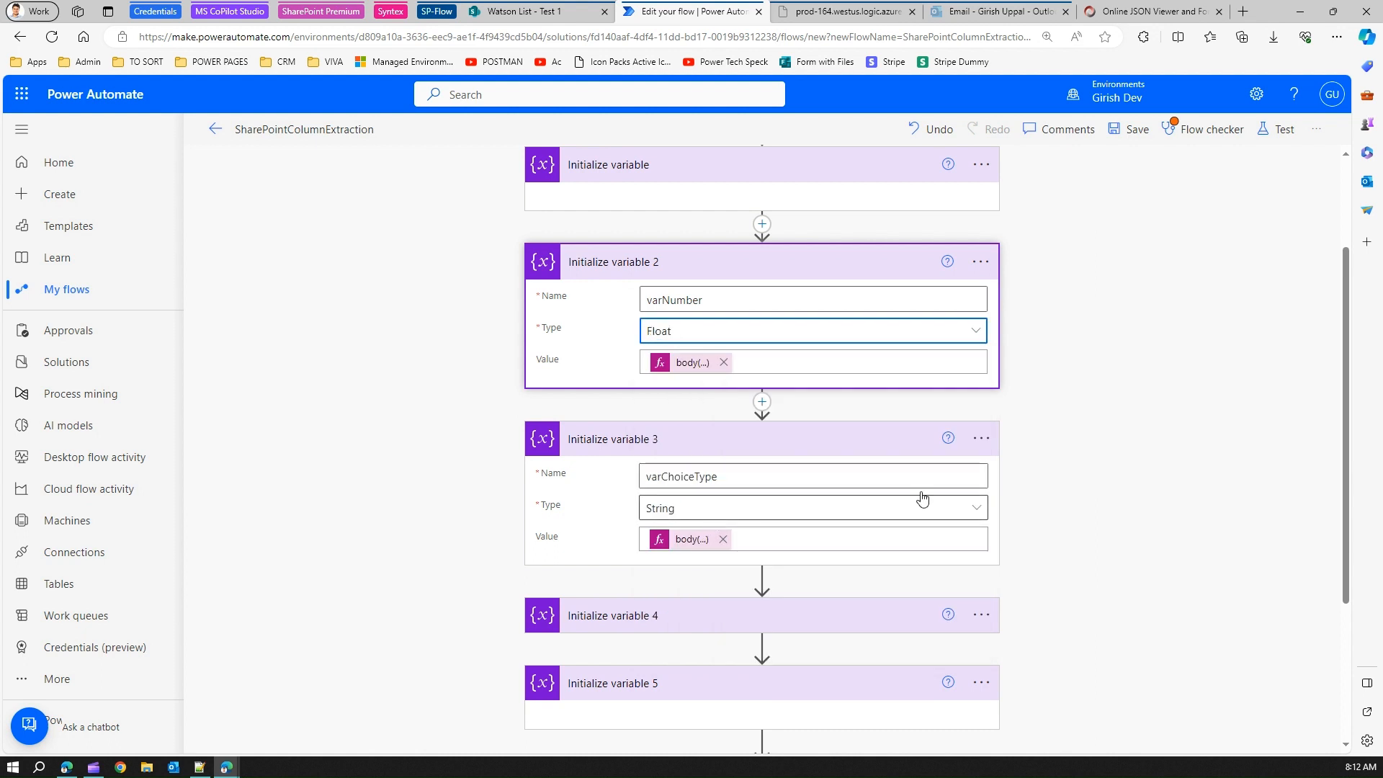
click(1126, 131)
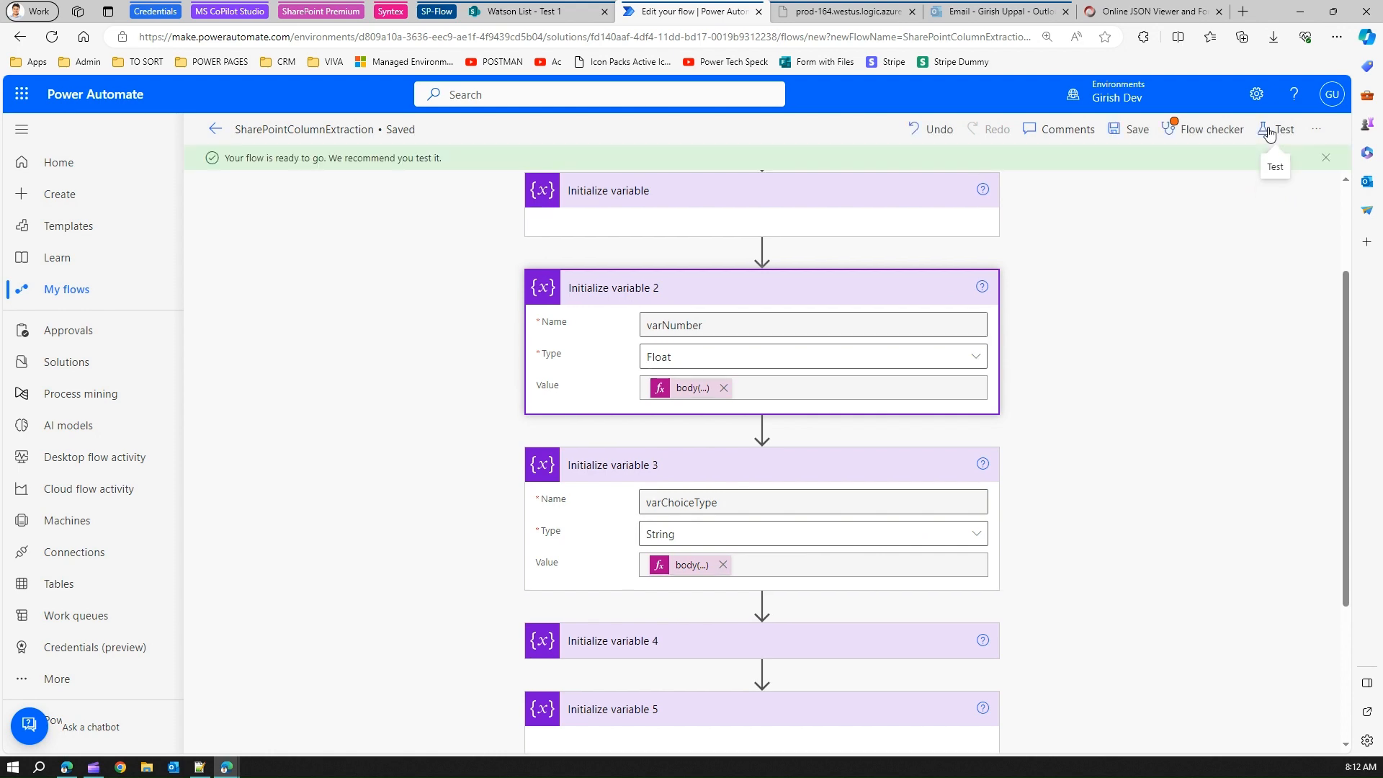
Run a manual test of the saved flow and open the run's details.
click(1269, 134)
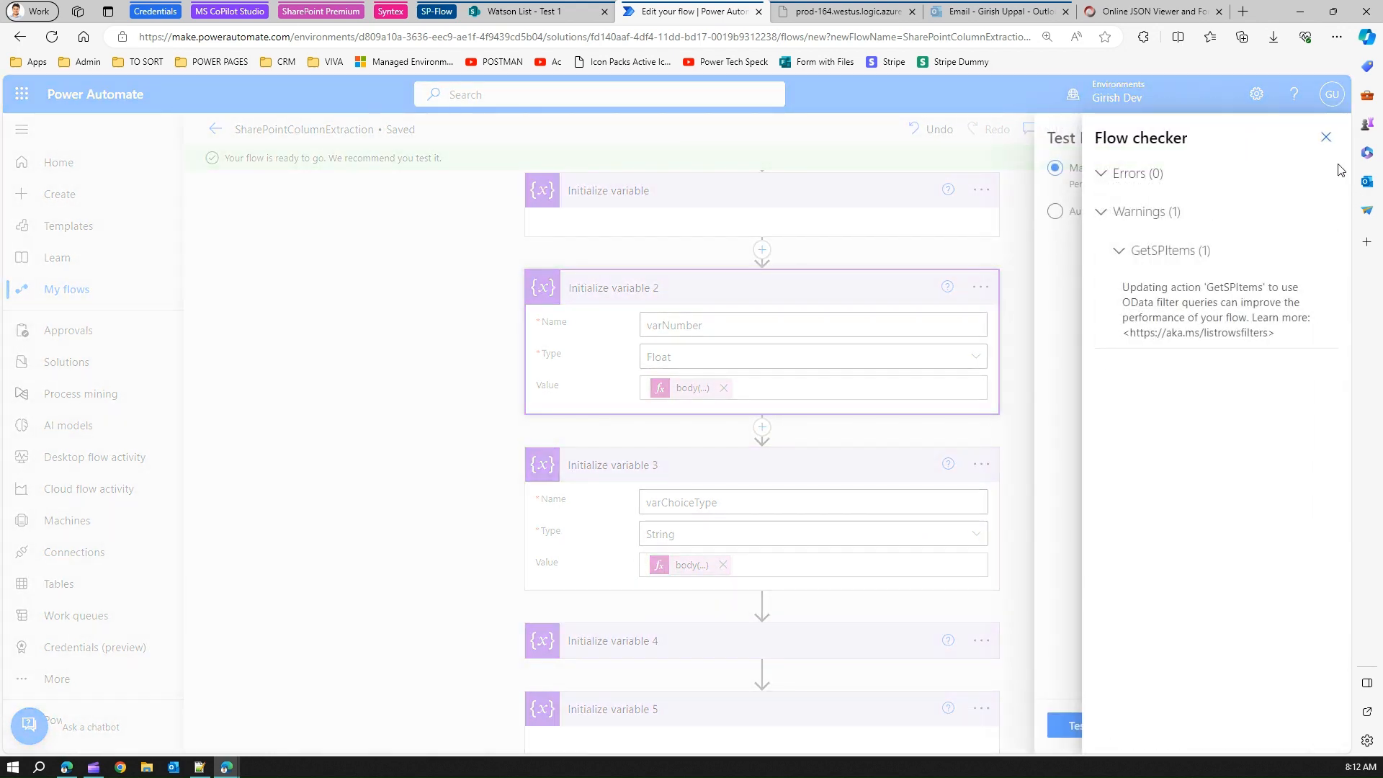
click(1325, 137)
click(1075, 725)
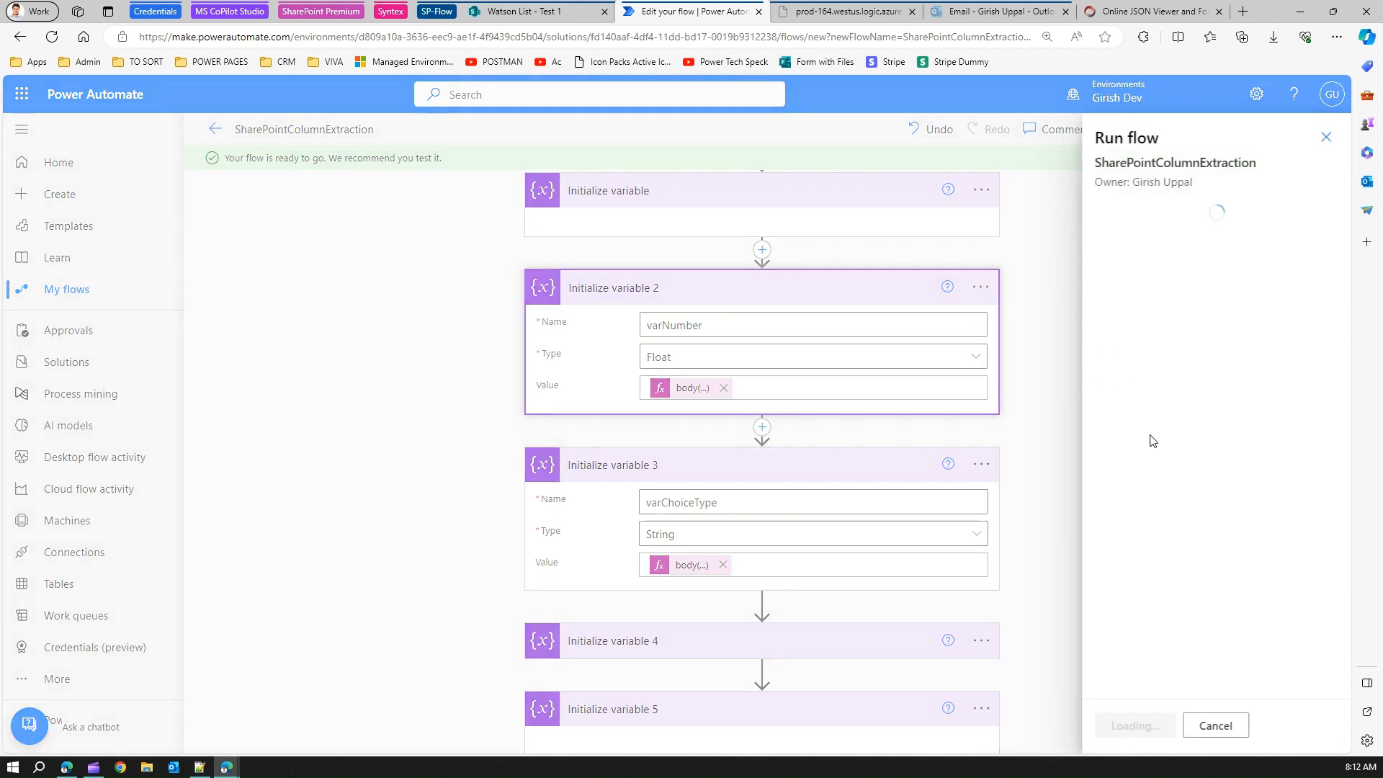
click(1150, 727)
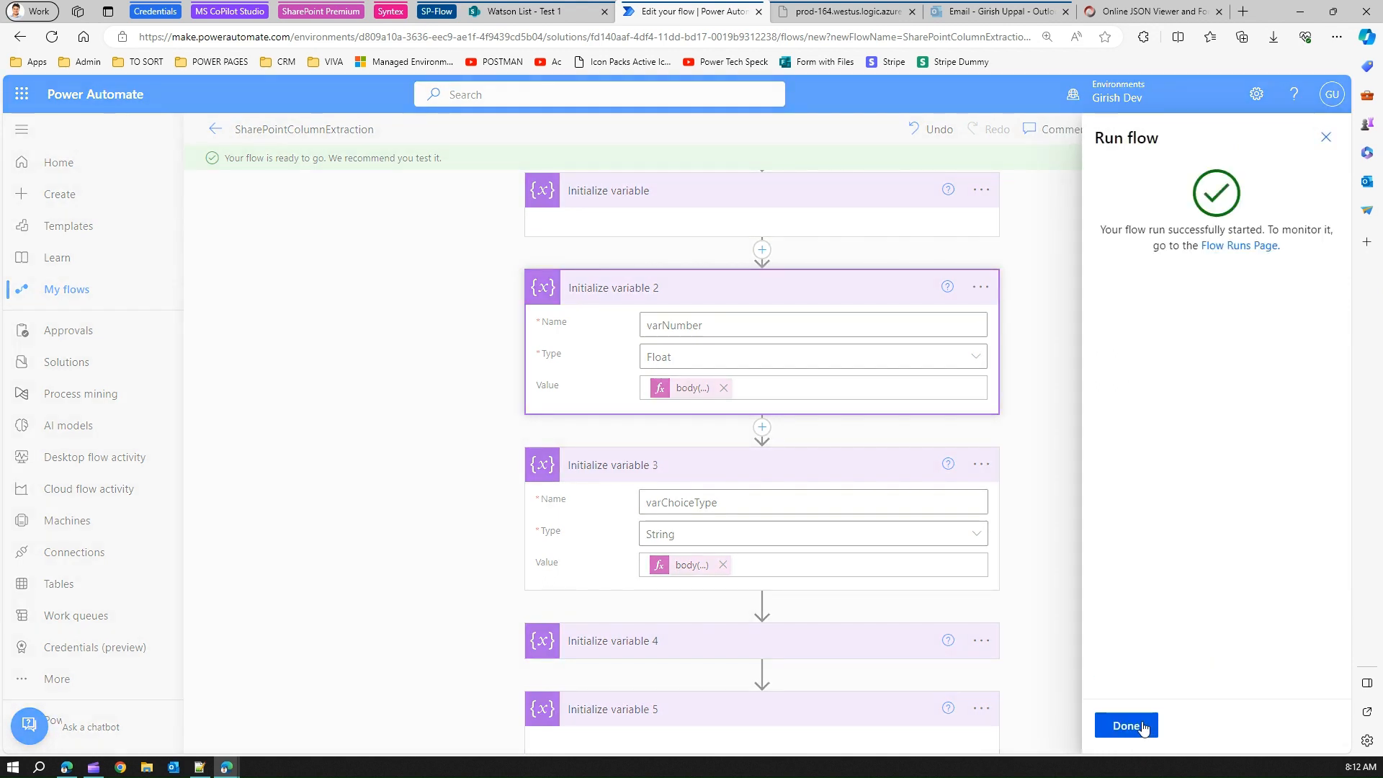
click(1143, 726)
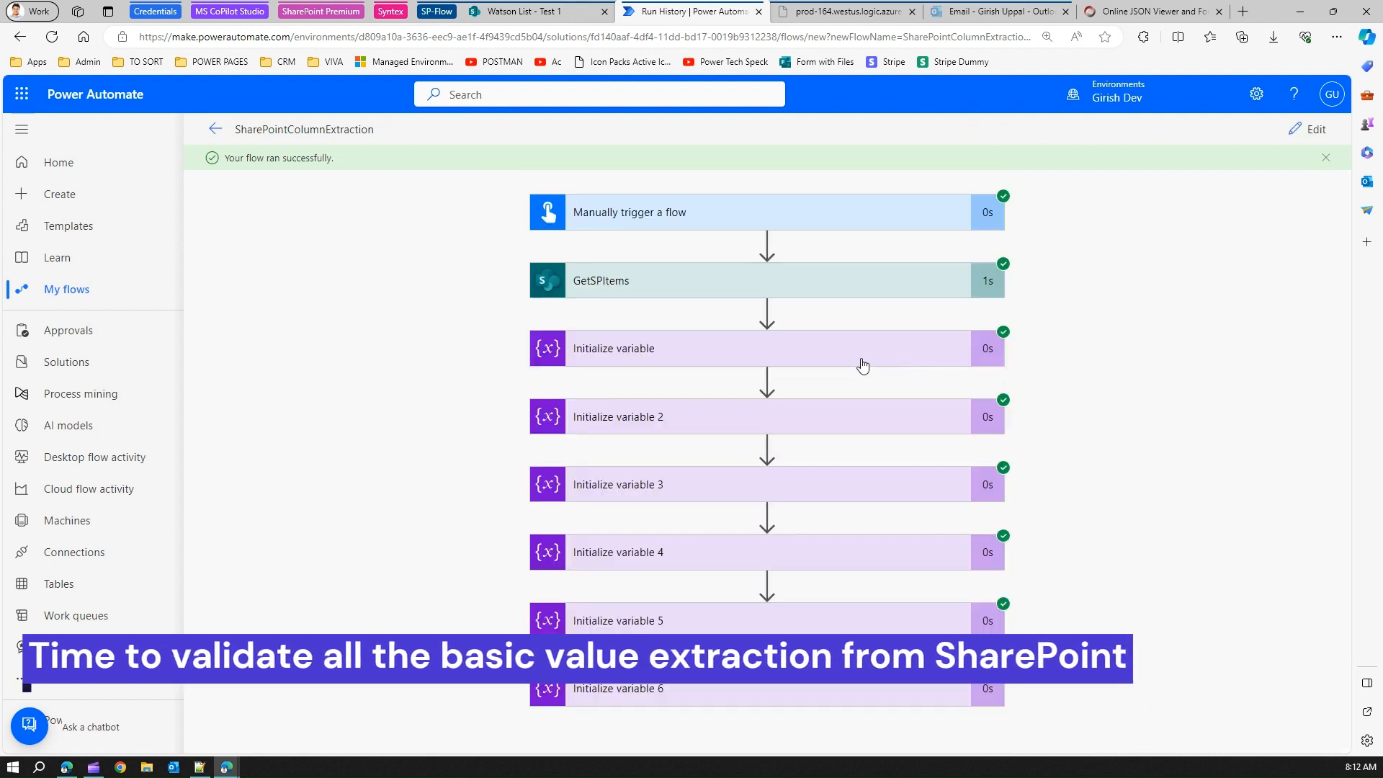
Check the varTitle, varNumber and varChoiceType values in the run against the Test 1 item in Watson List.
click(668, 354)
drag(602, 574, 510, 580)
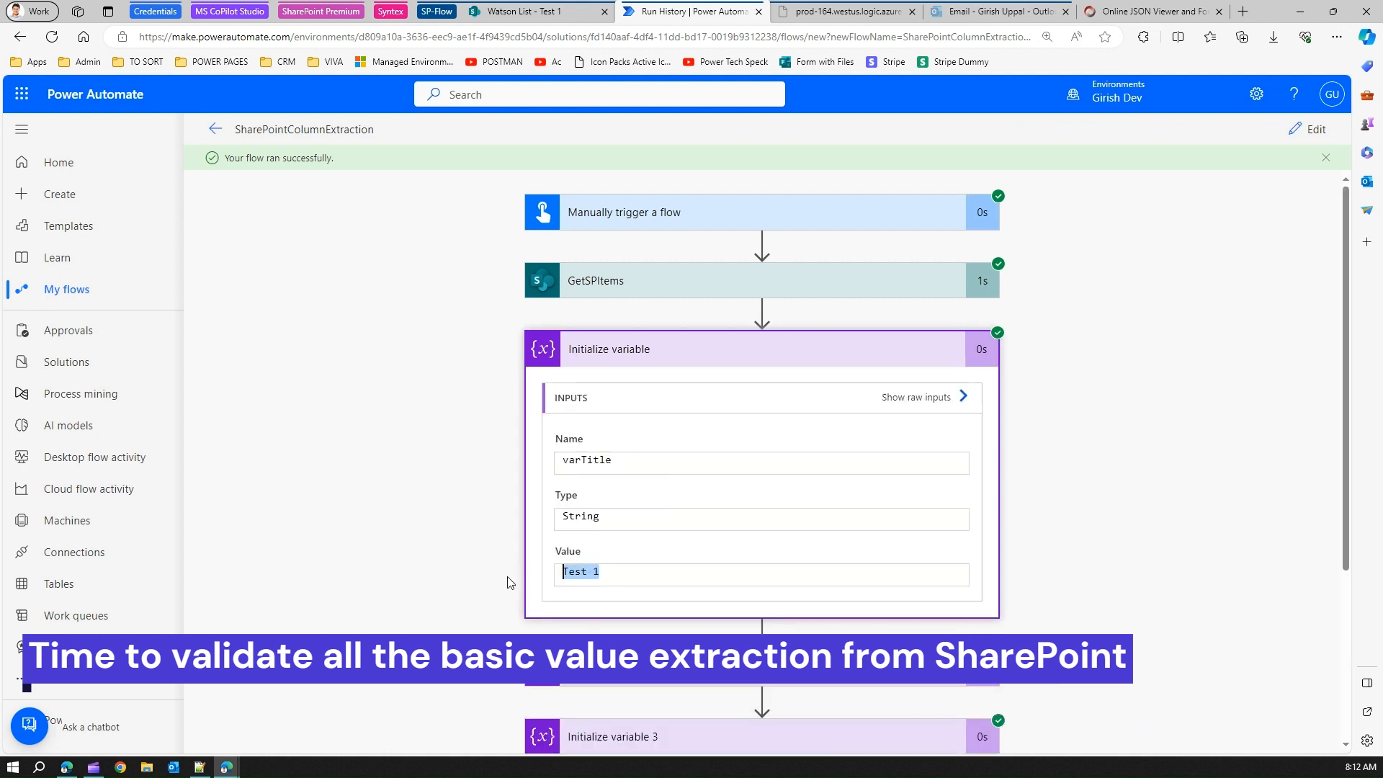
click(650, 359)
click(520, 11)
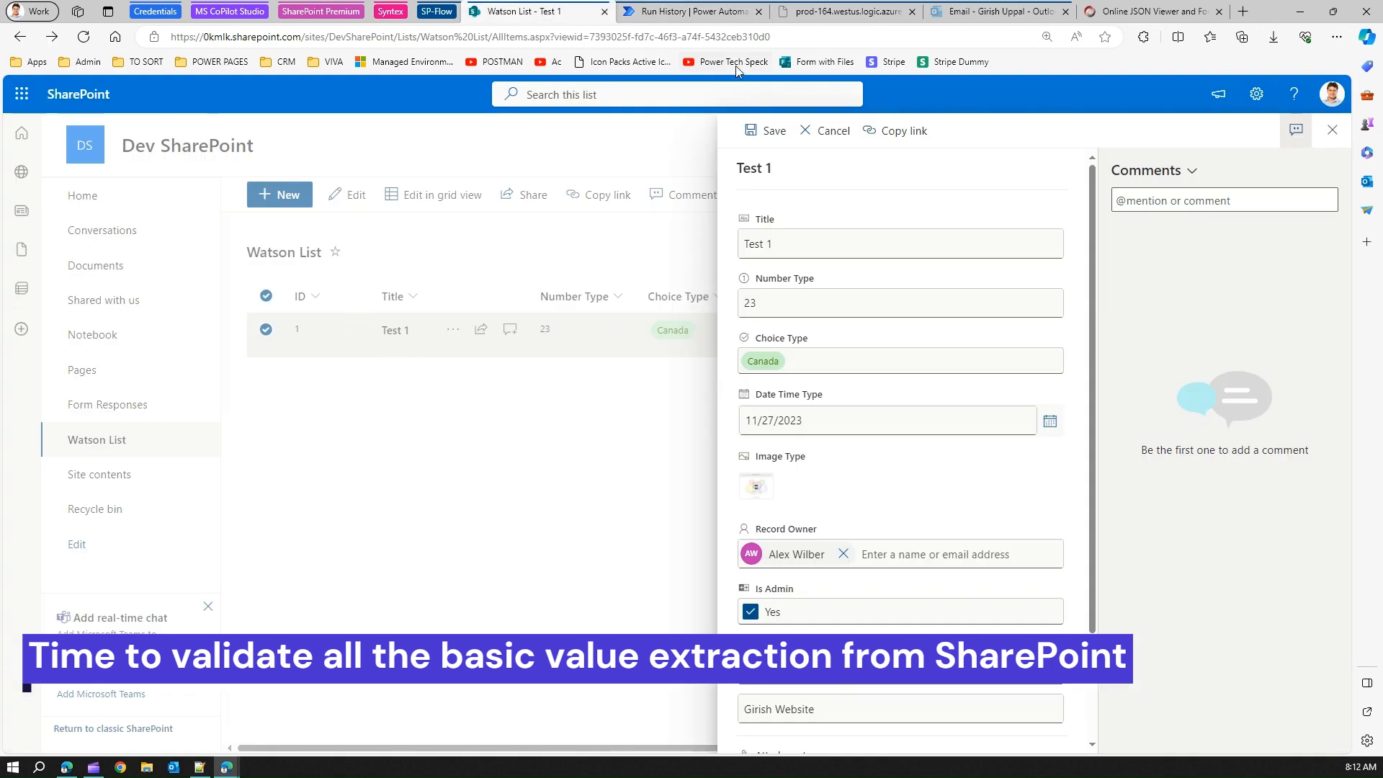
click(702, 13)
click(666, 419)
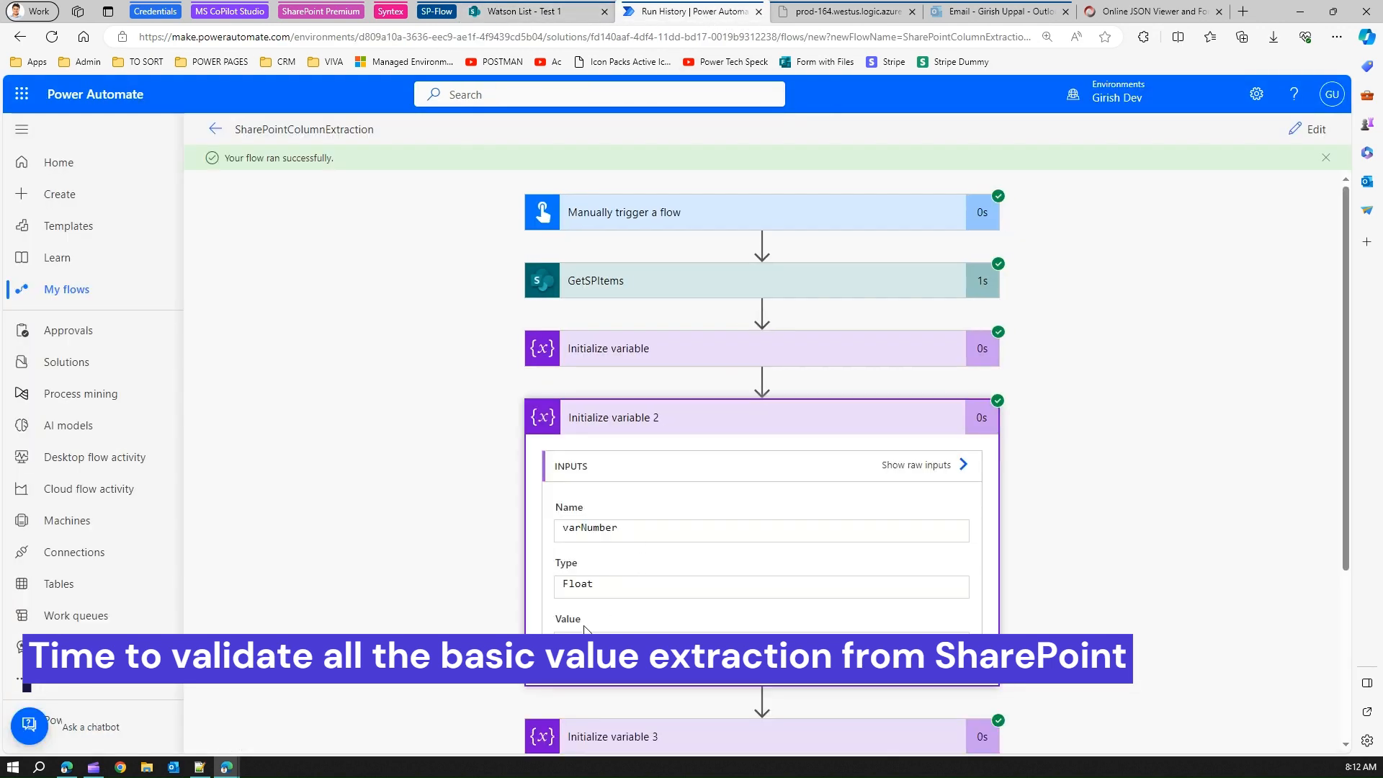
scroll(1343, 403, down, 3)
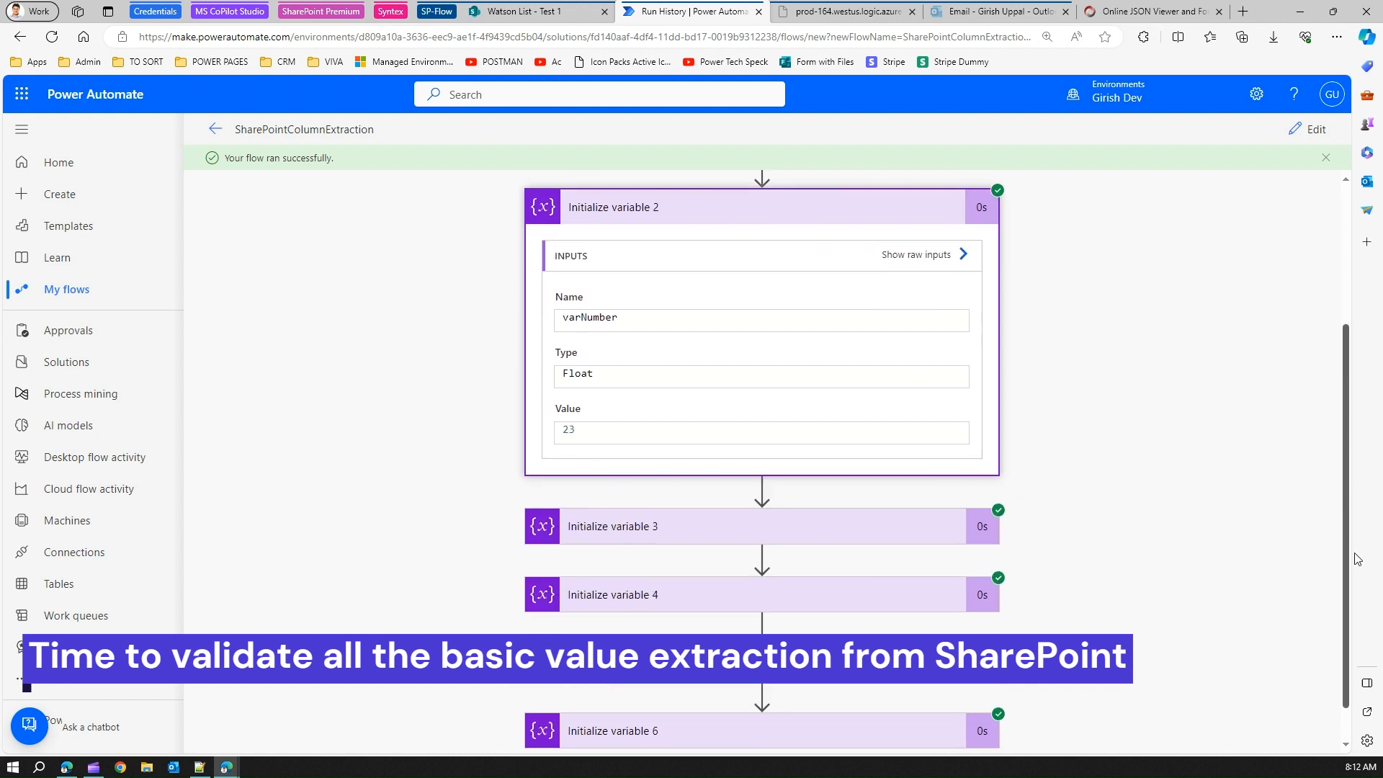
click(777, 481)
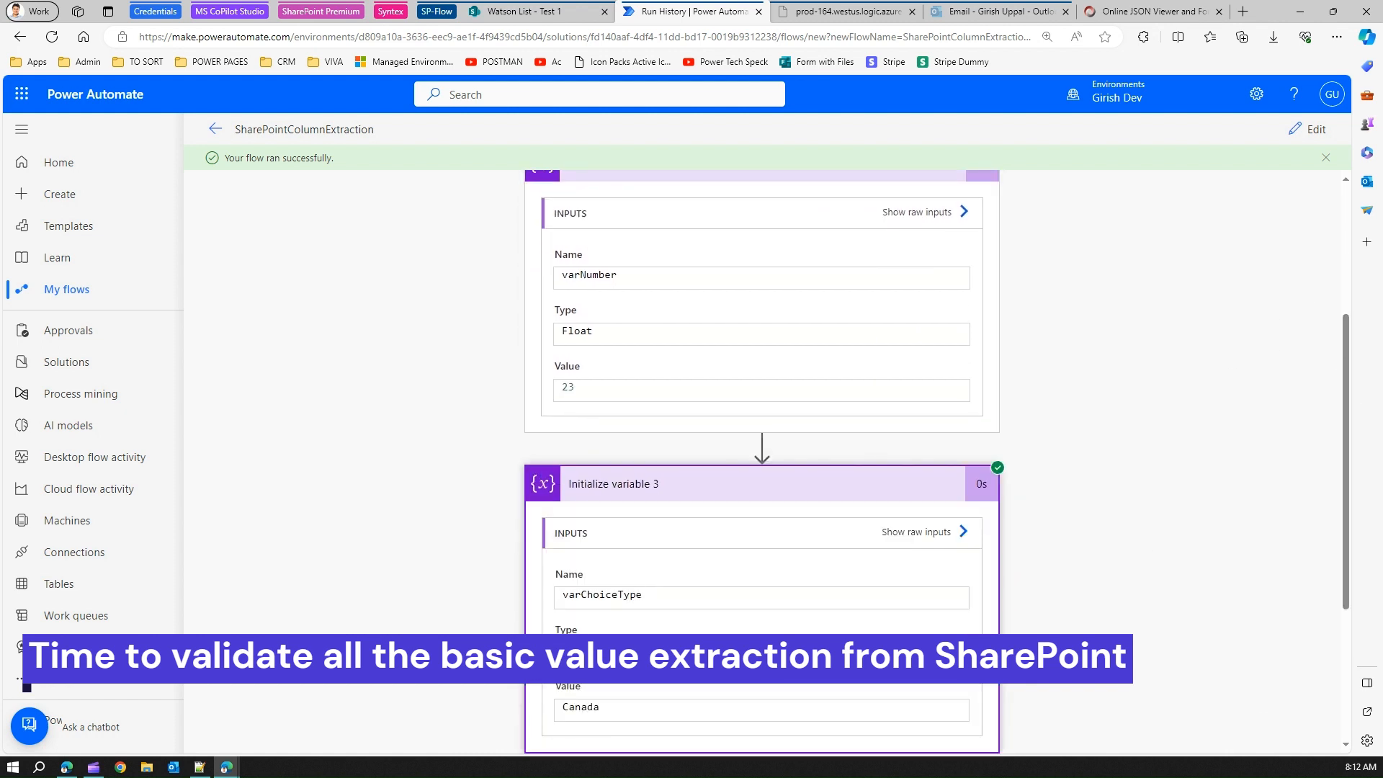
click(523, 14)
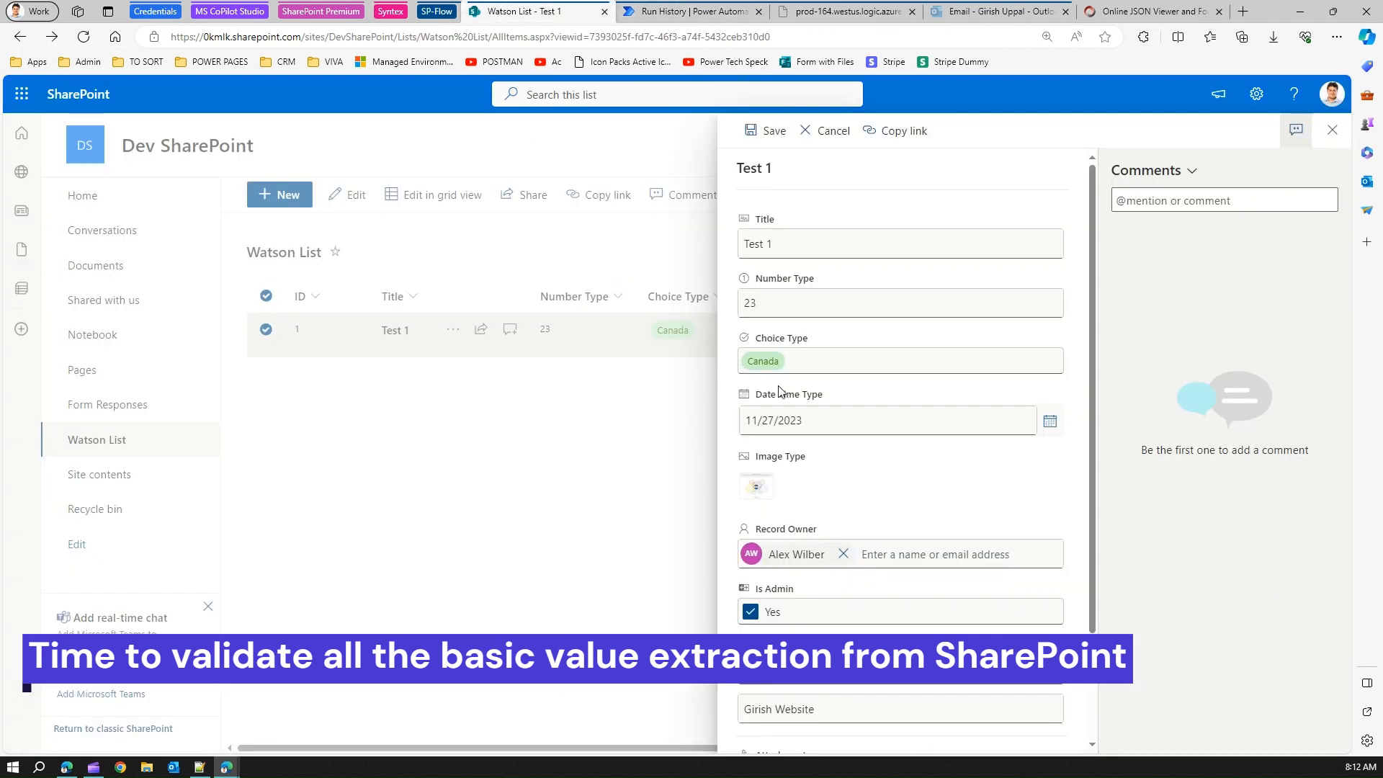
click(688, 12)
Check the run's varDateTime value, and compare varRecordOwnerEmail with the Record Owner of the Test 1 item.
scroll(749, 305, down, 3)
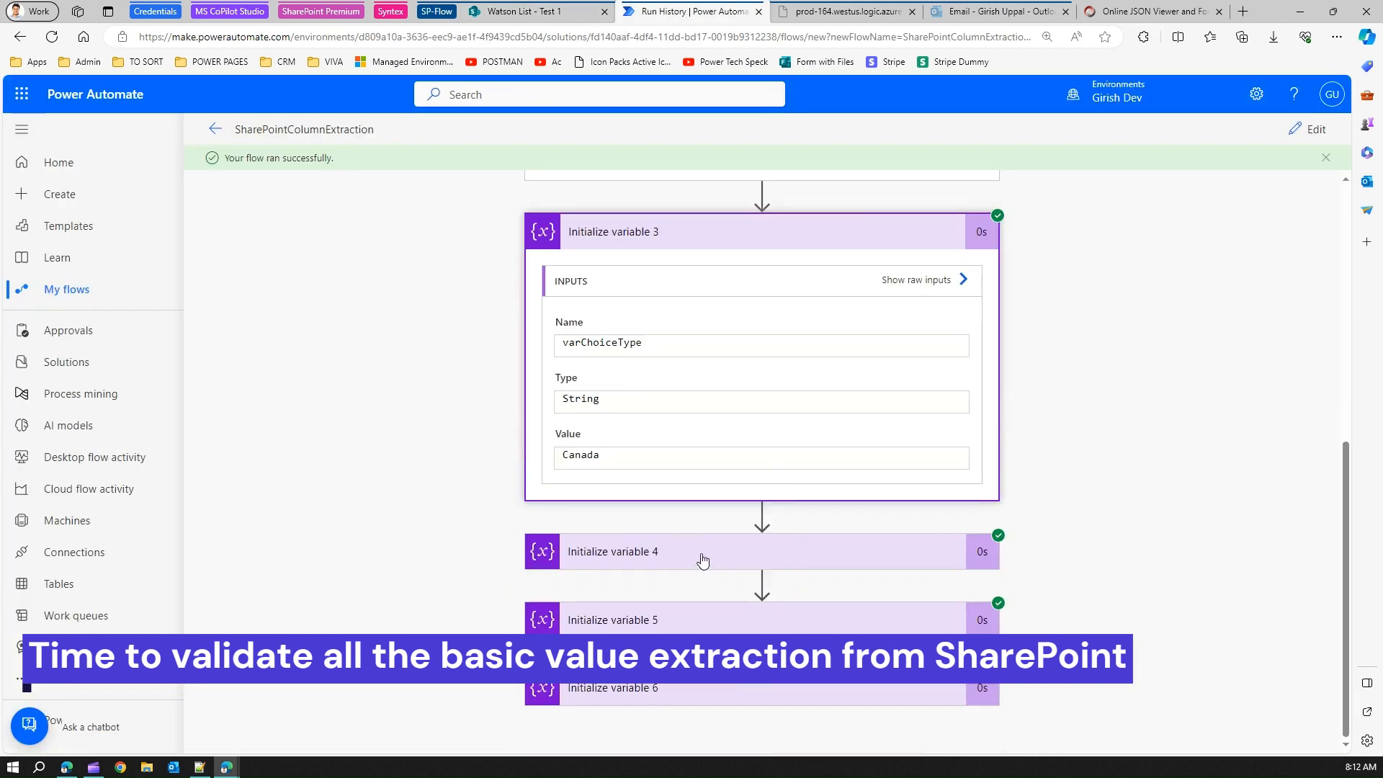
click(698, 557)
scroll(687, 603, down, 3)
drag(631, 523, 557, 524)
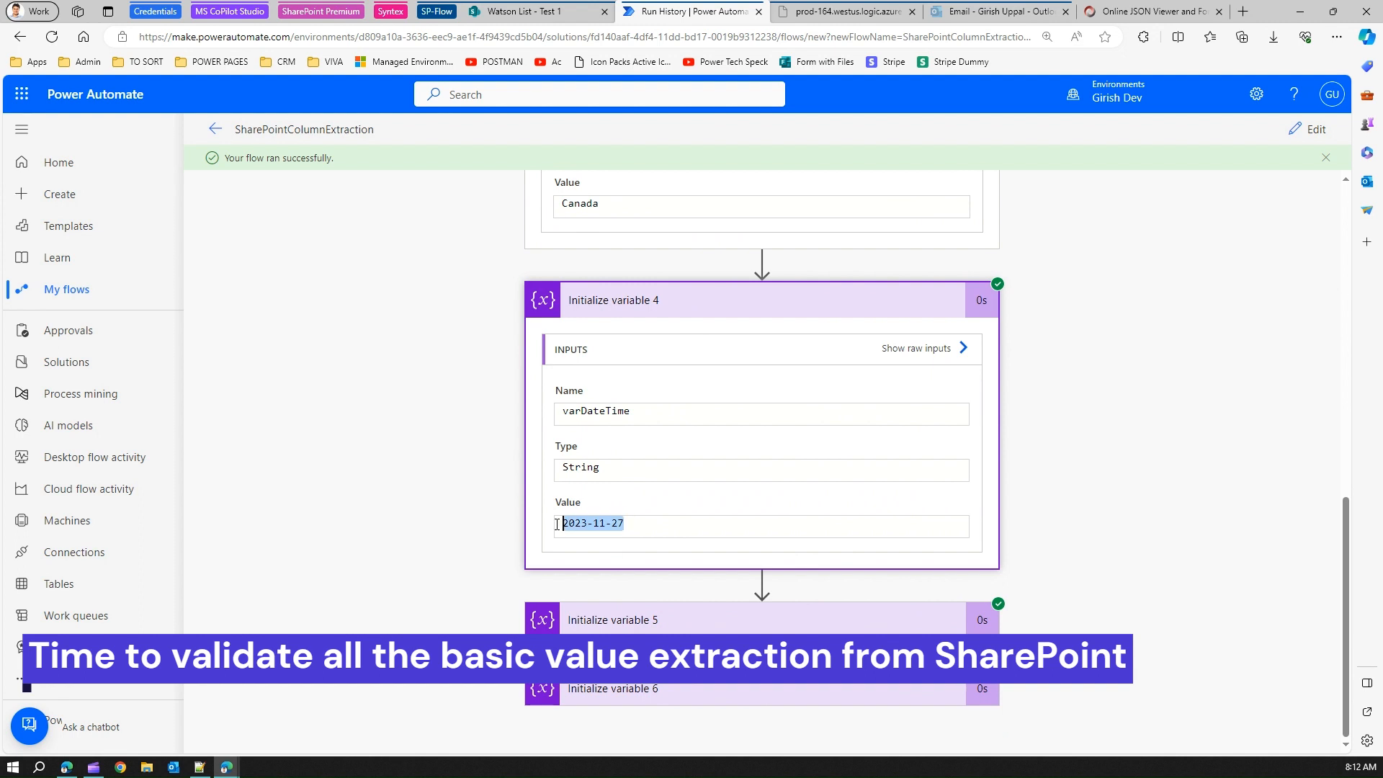
click(703, 616)
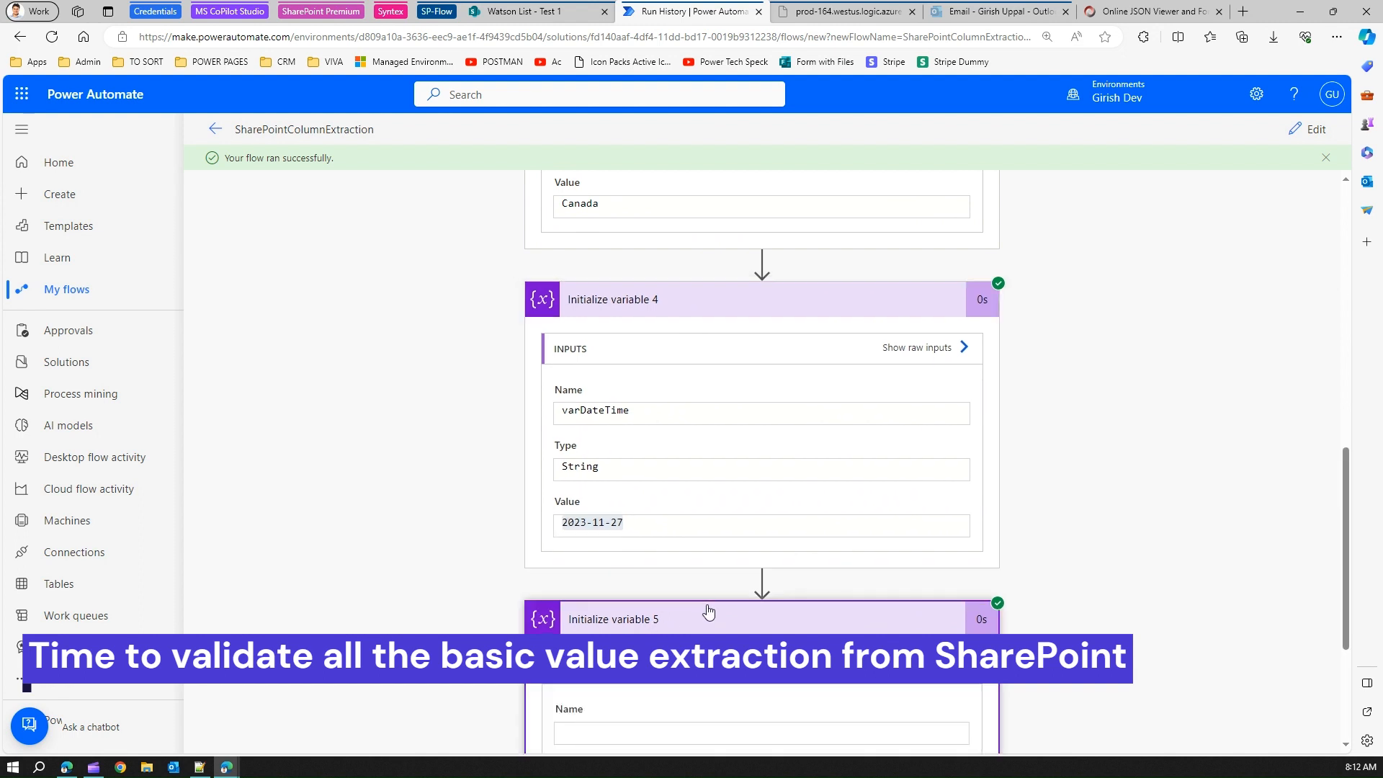
scroll(709, 631, down, 3)
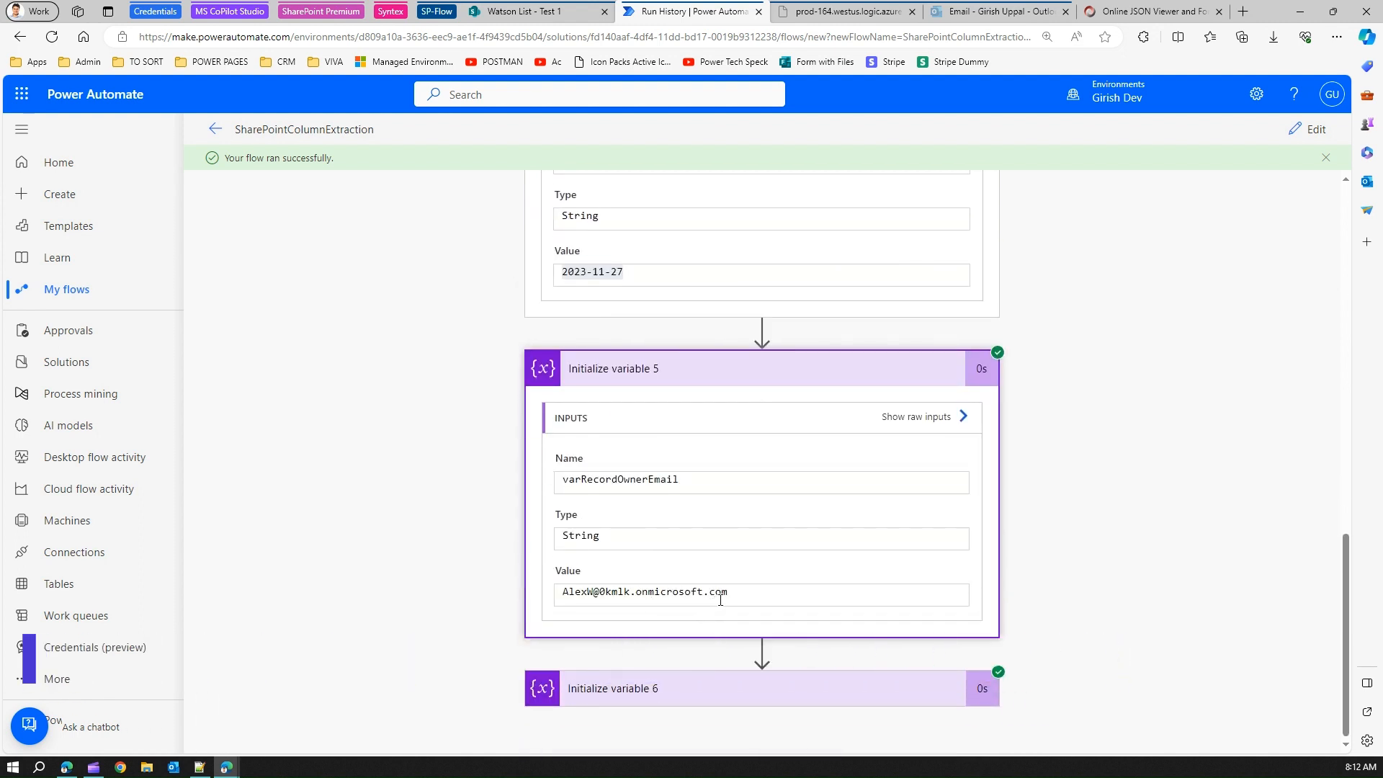
drag(725, 593, 564, 593)
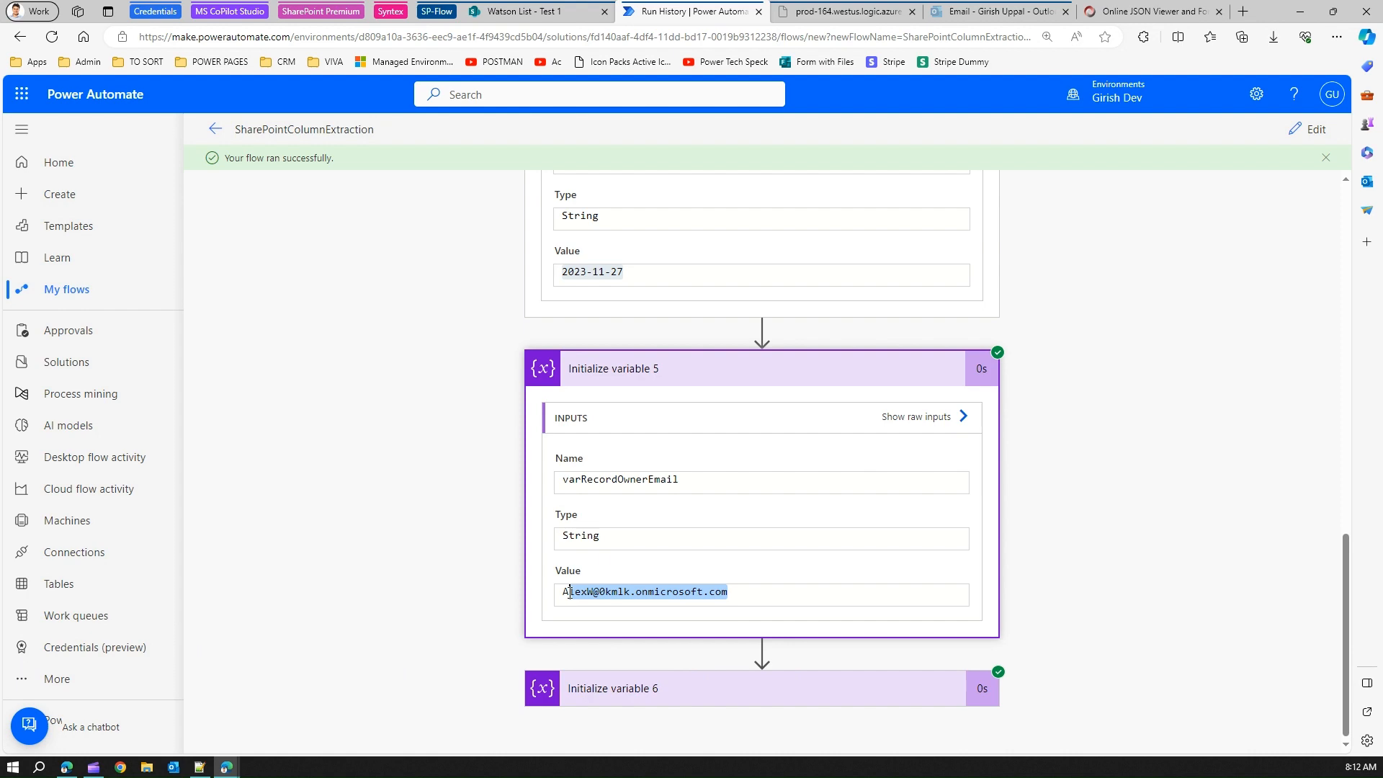
click(542, 13)
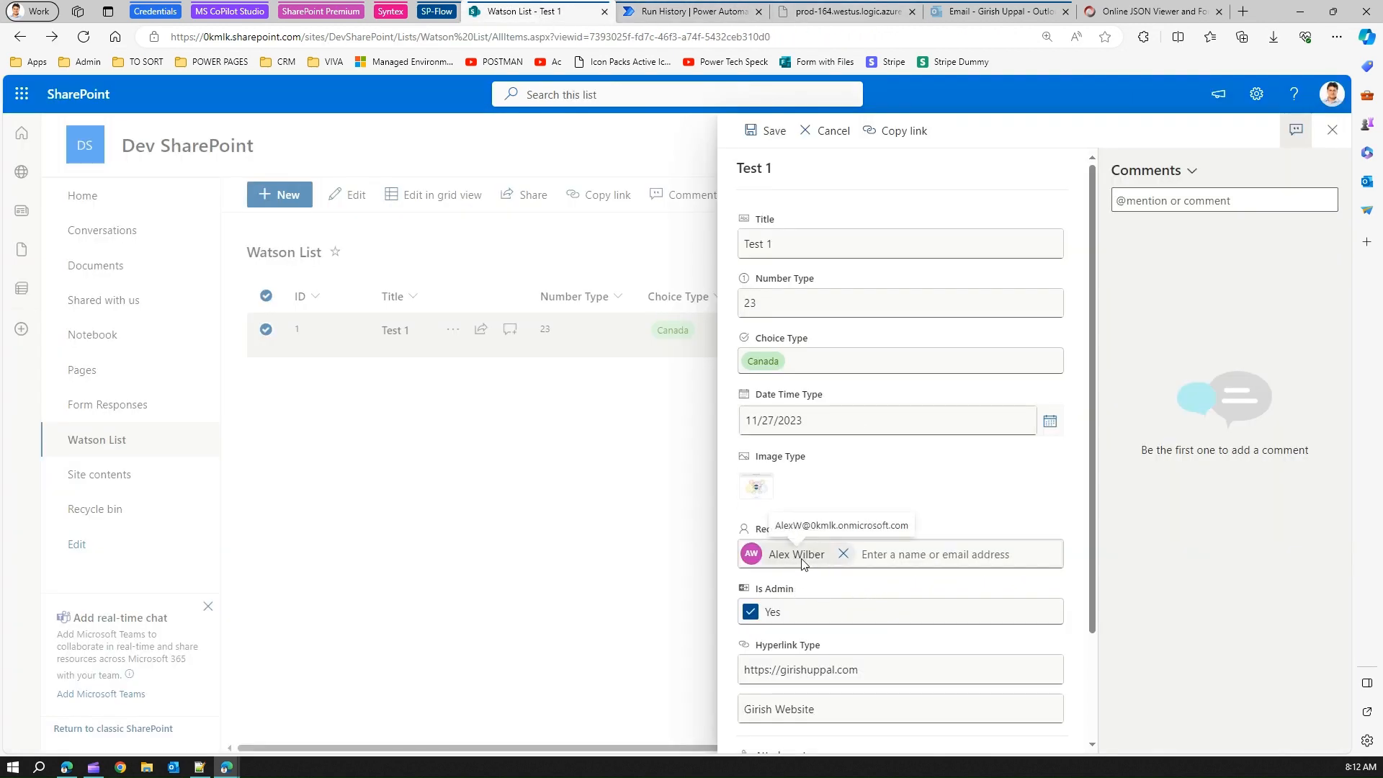
click(693, 14)
Compare the run's varBoolean value with the Is Admin field of the Test 1 item.
click(677, 686)
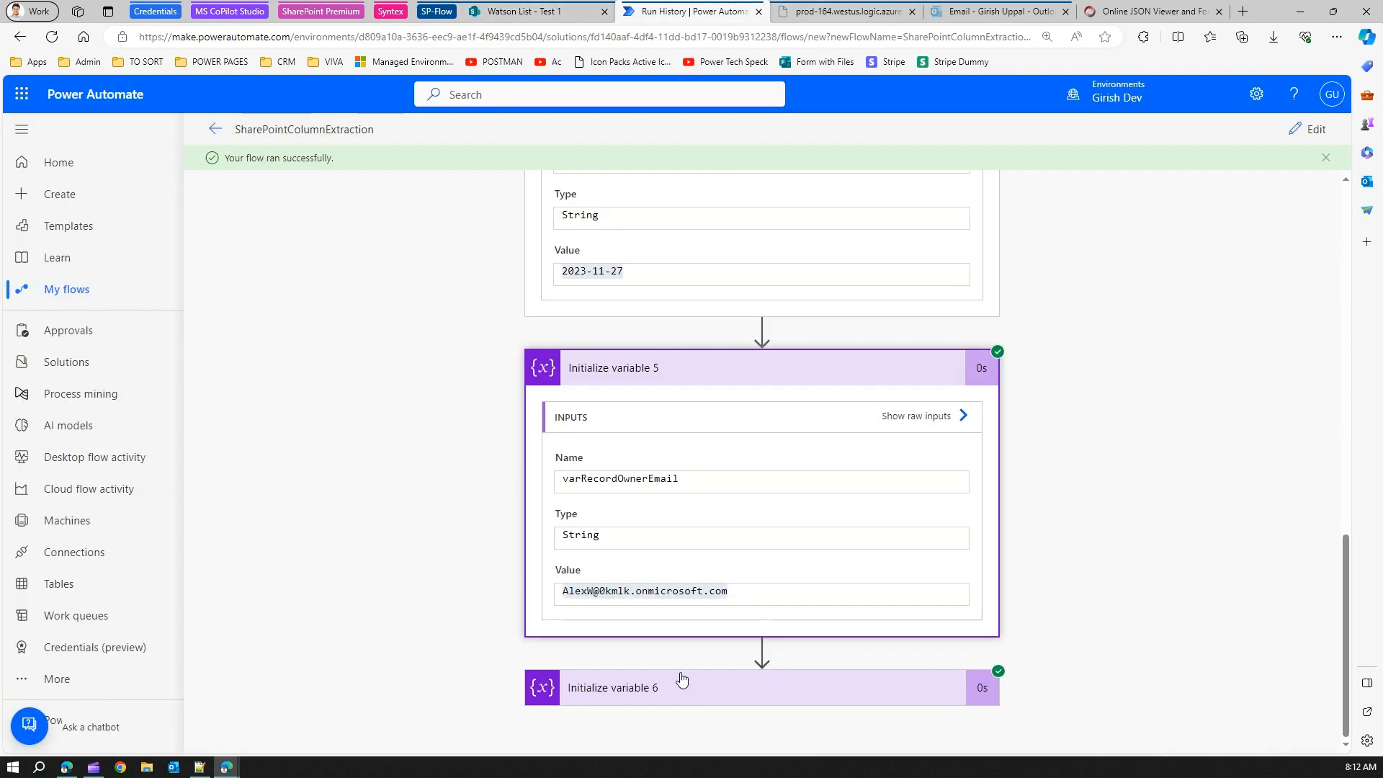
scroll(631, 652, down, 3)
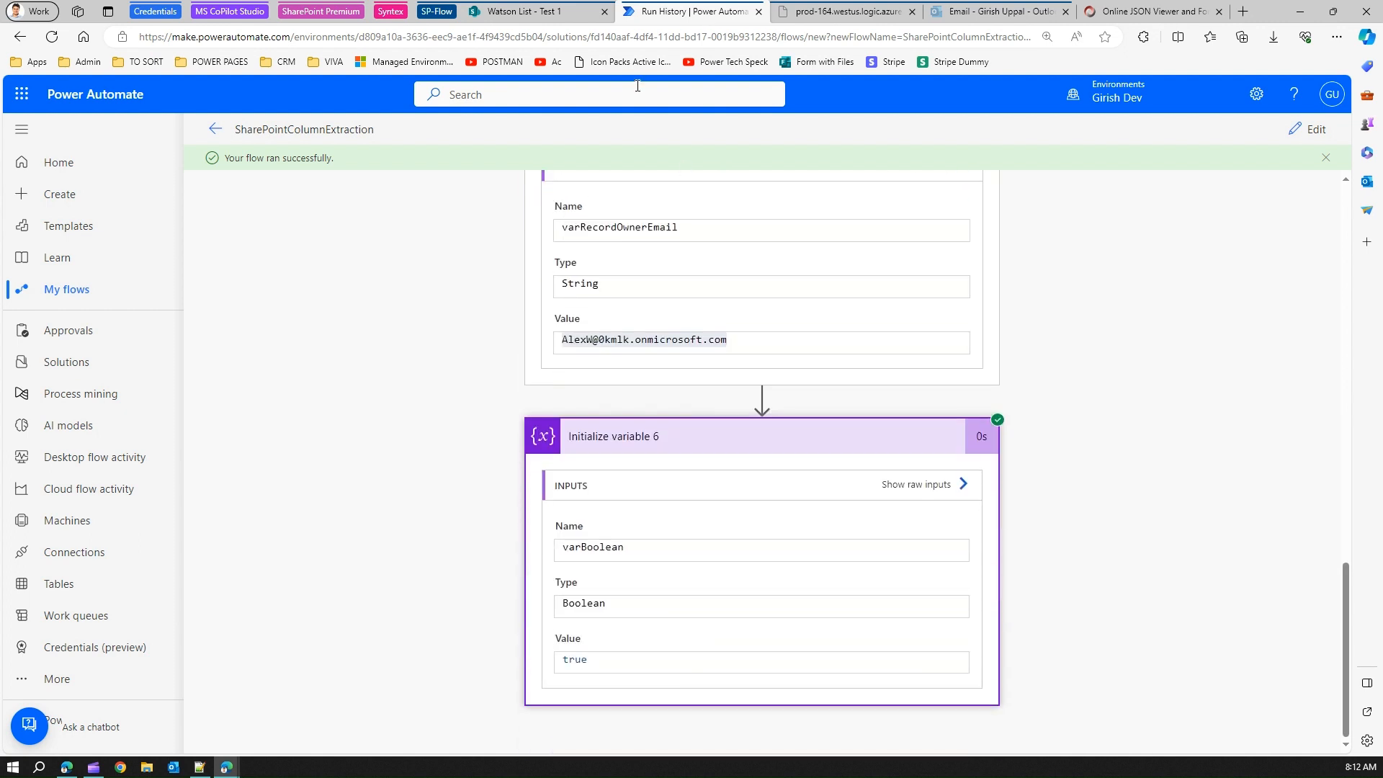
click(551, 15)
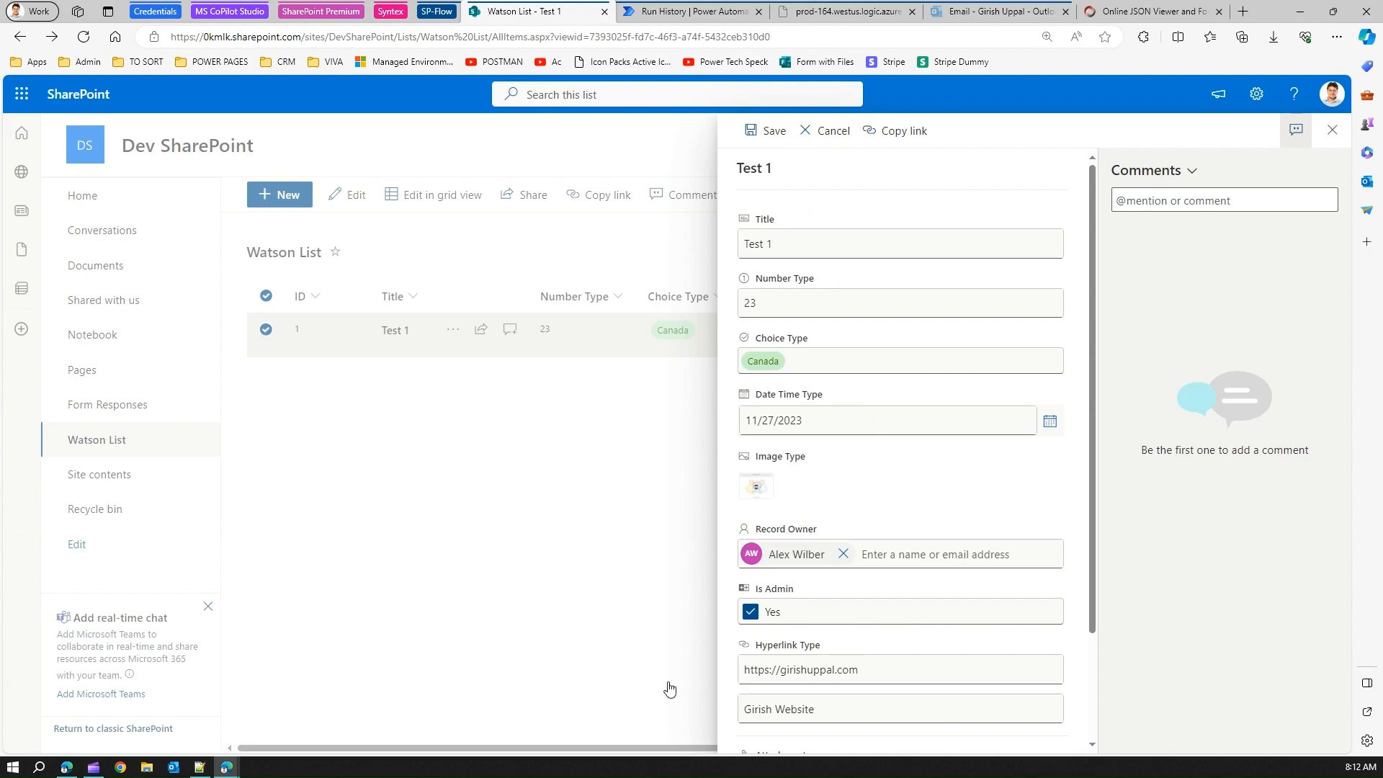
Close the Test 1 item form and reopen the SharePointColumnExtraction flow for editing.
key(ctrl)
key(ctrl)
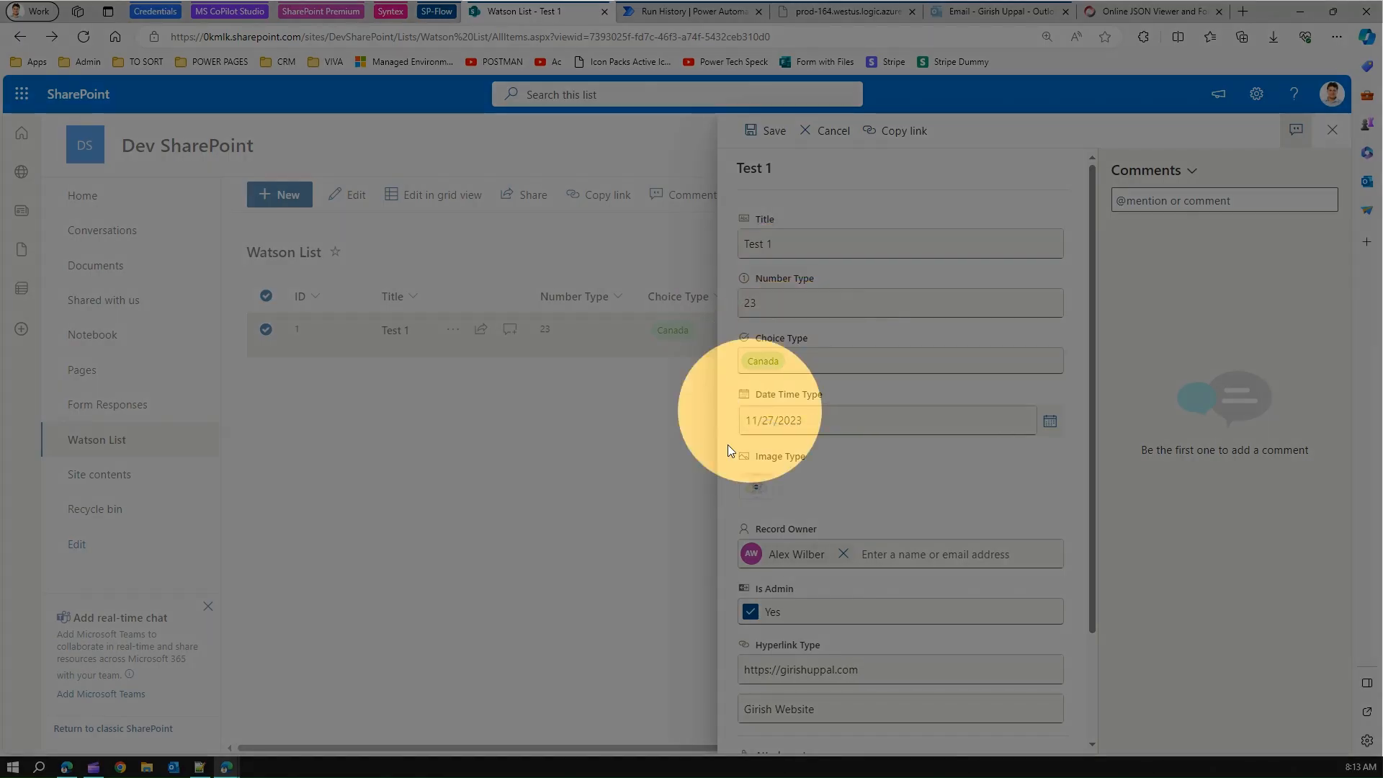
click(663, 458)
click(1332, 131)
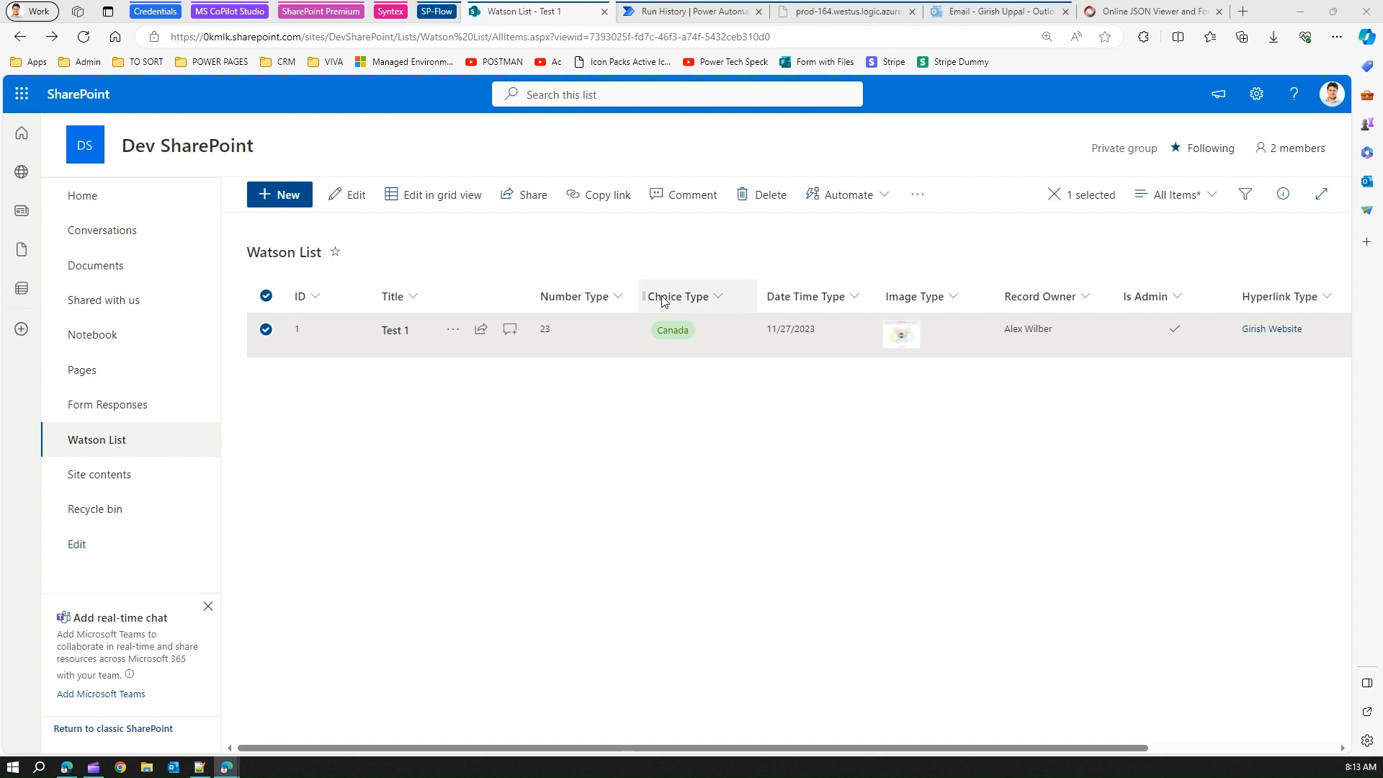
click(654, 11)
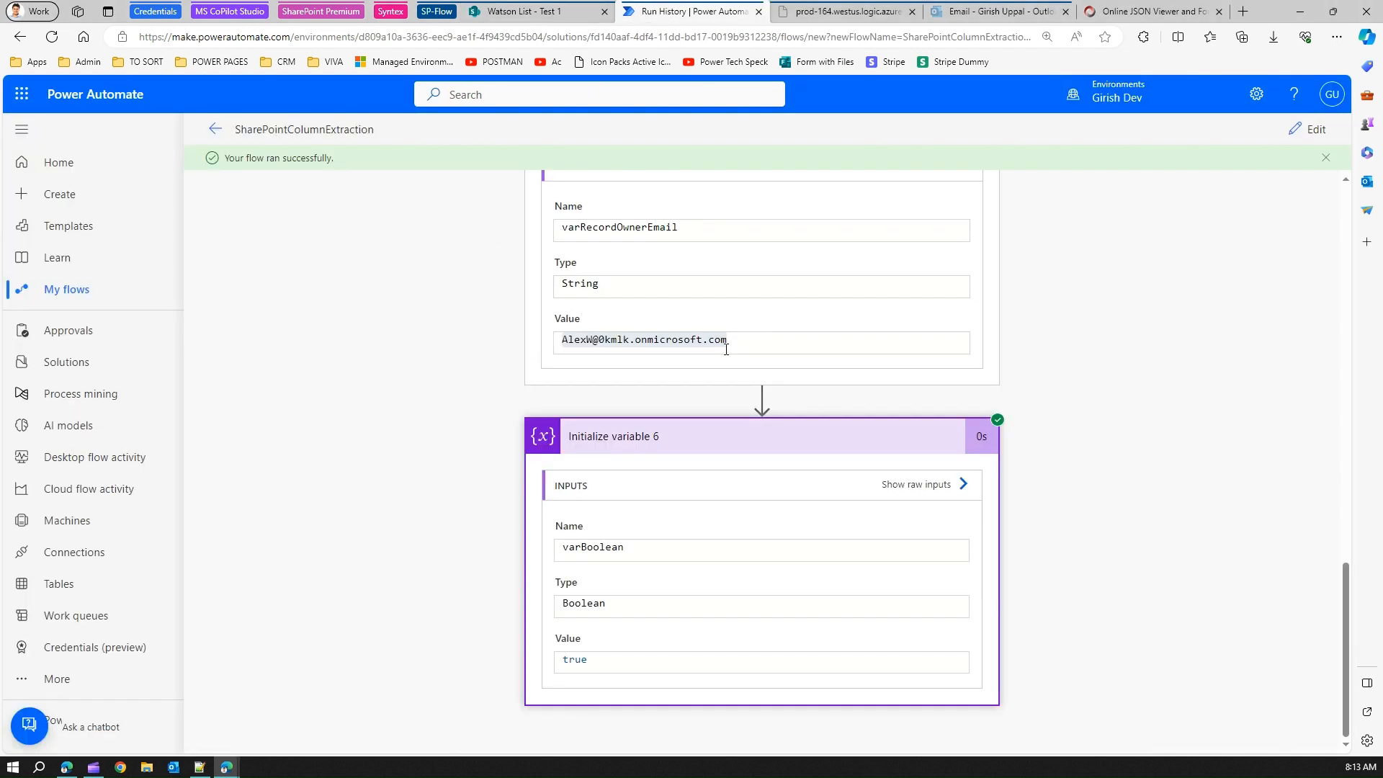
click(1310, 130)
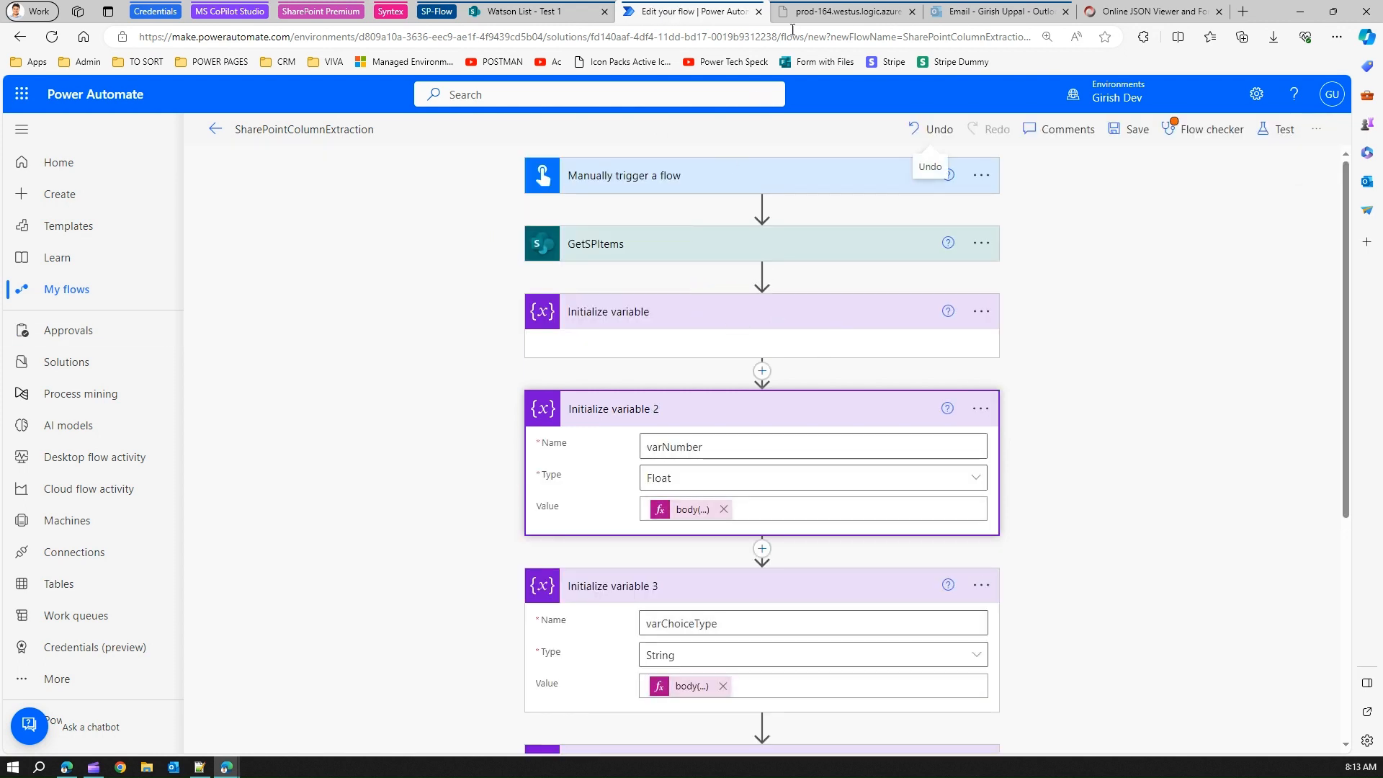
Open the Test 1 item in Watson List for editing and examine its Attachments field.
click(547, 11)
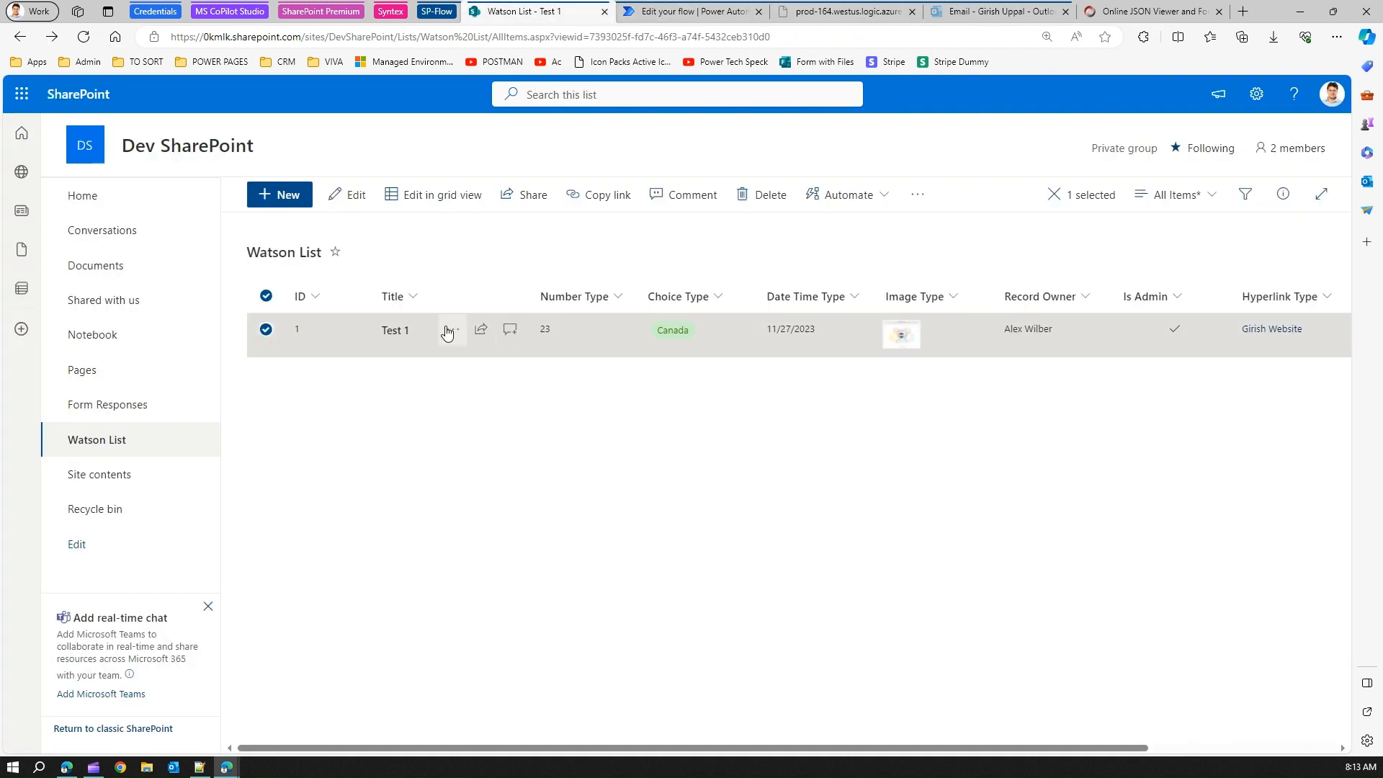
click(450, 331)
click(477, 340)
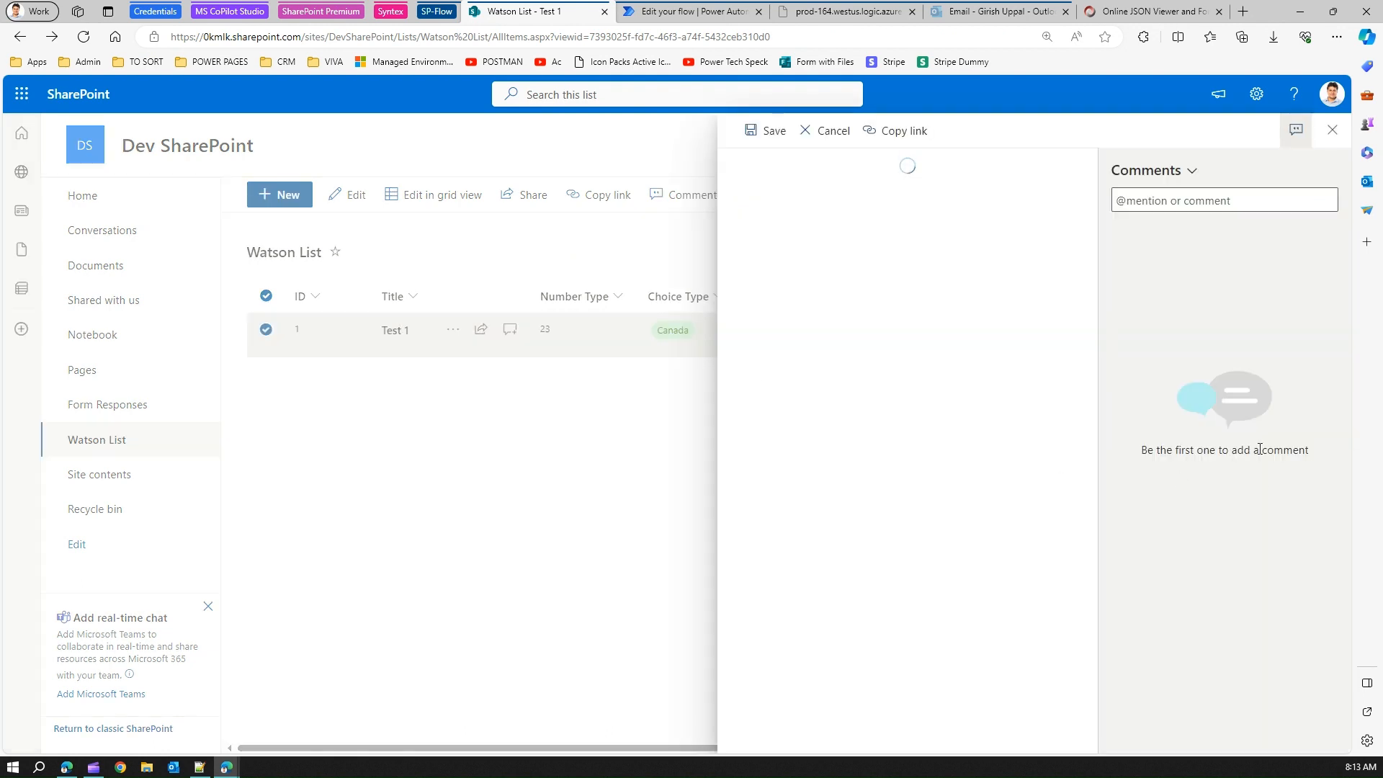
scroll(813, 515, down, 3)
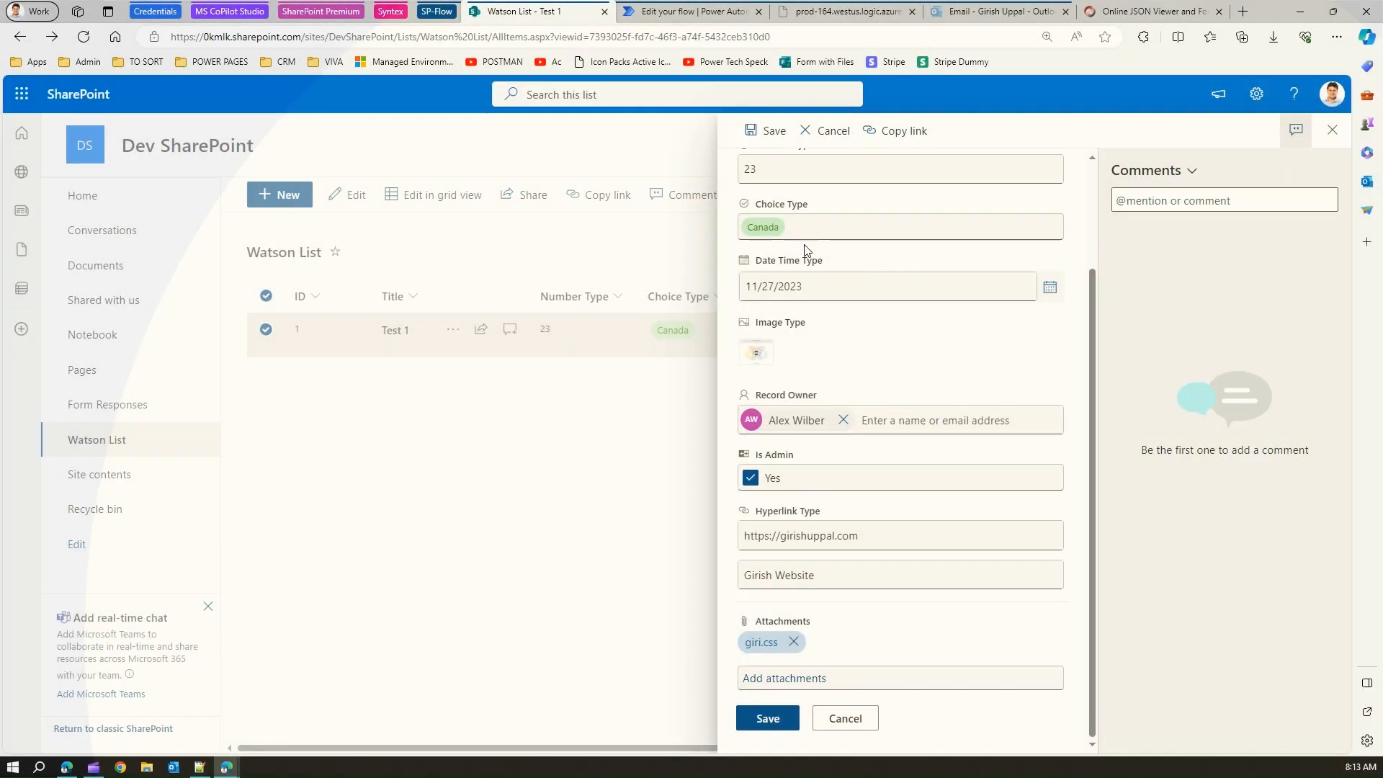
Return to the SharePointColumnExtraction flow and insert a SharePoint Get attachments action directly after the manual trigger.
click(697, 13)
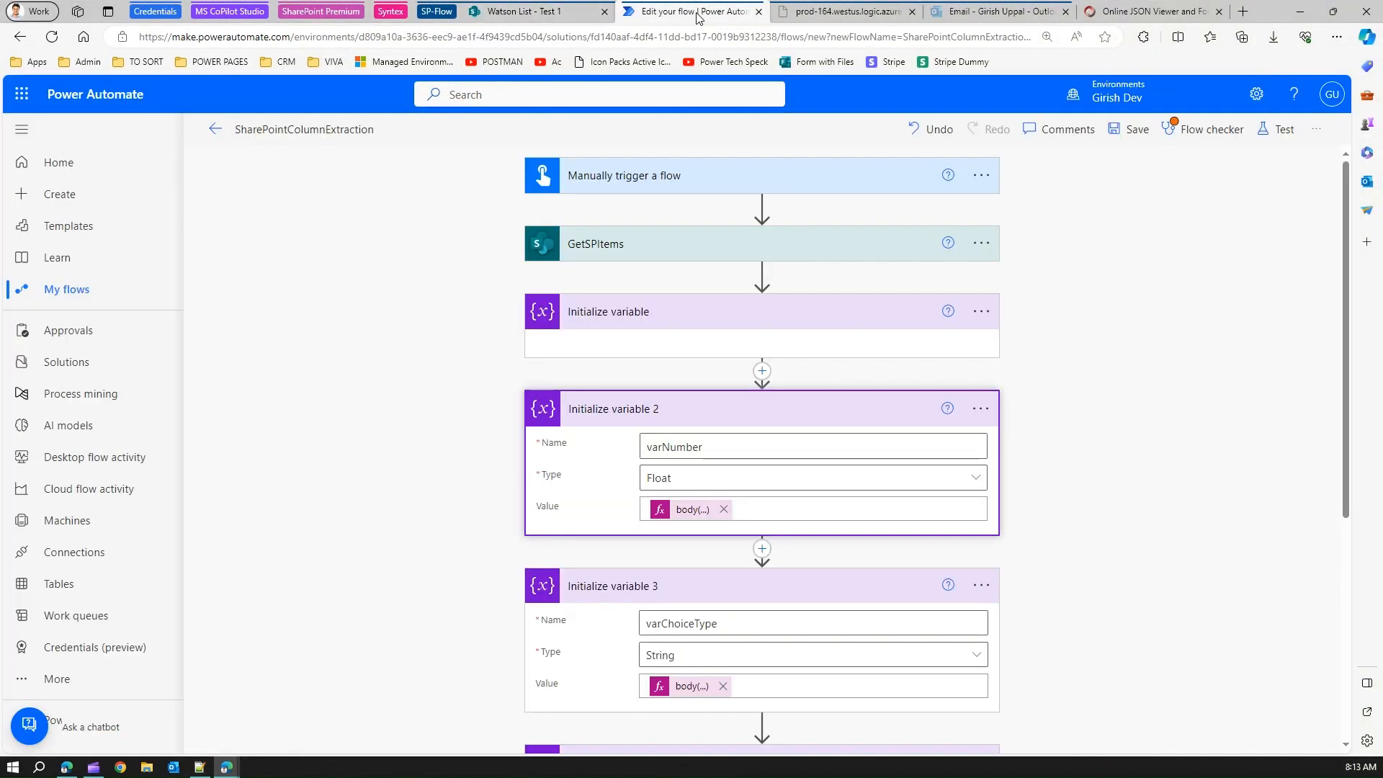
click(762, 207)
click(757, 225)
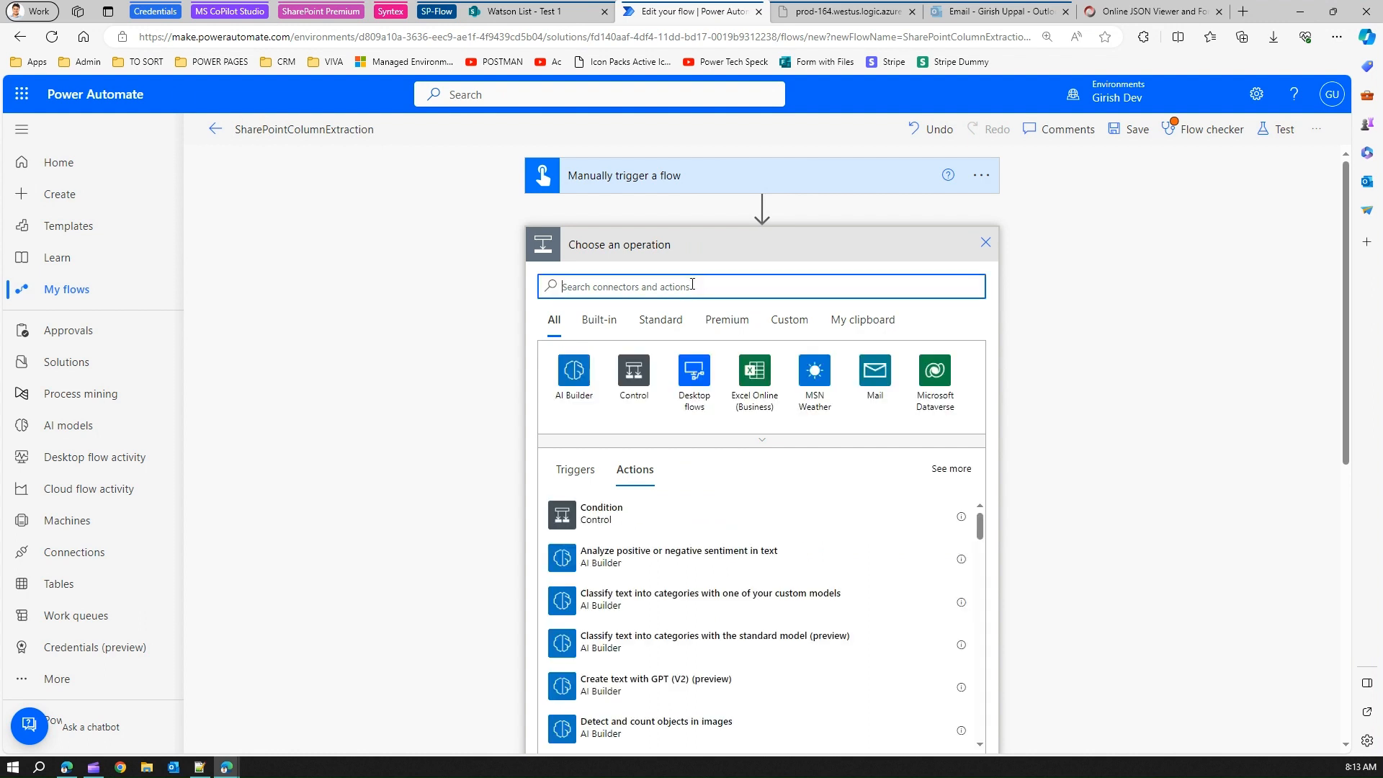
text(get)
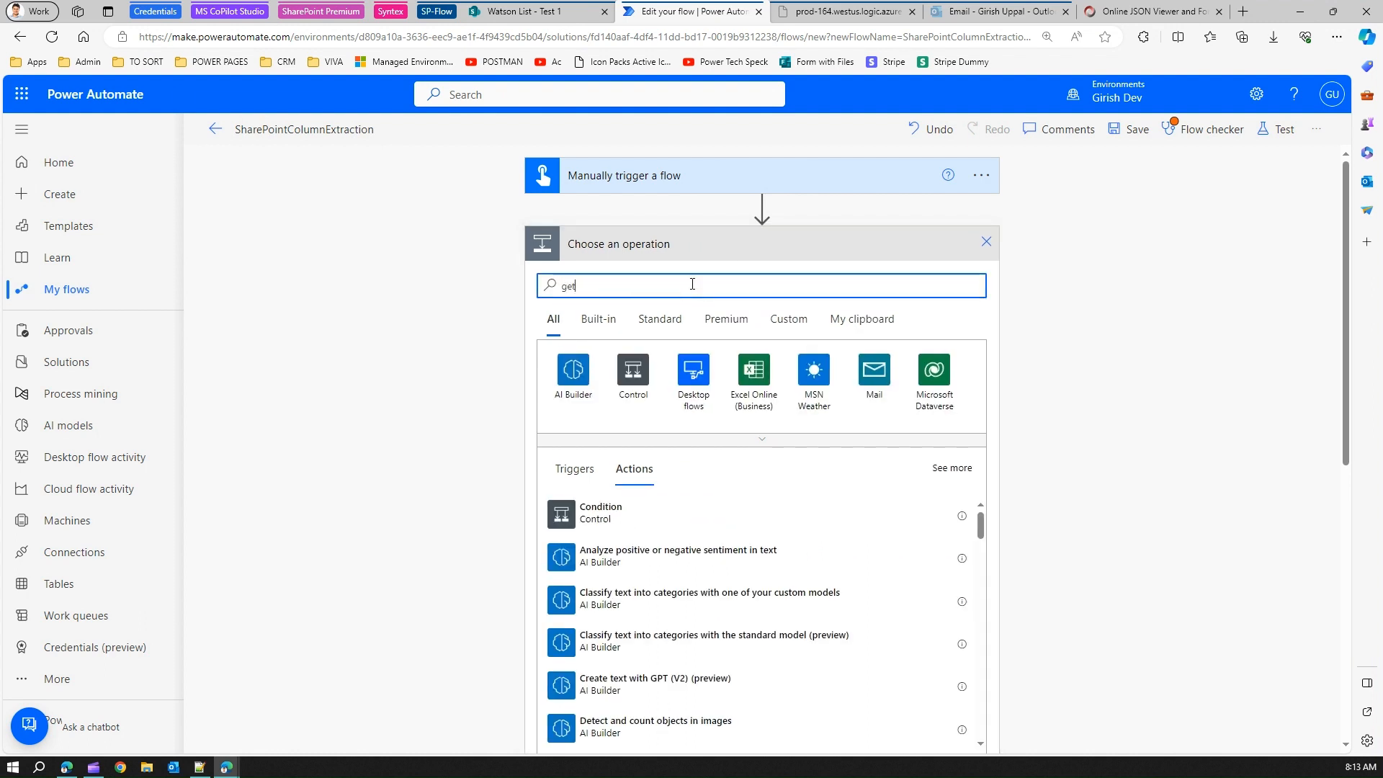
text( attach)
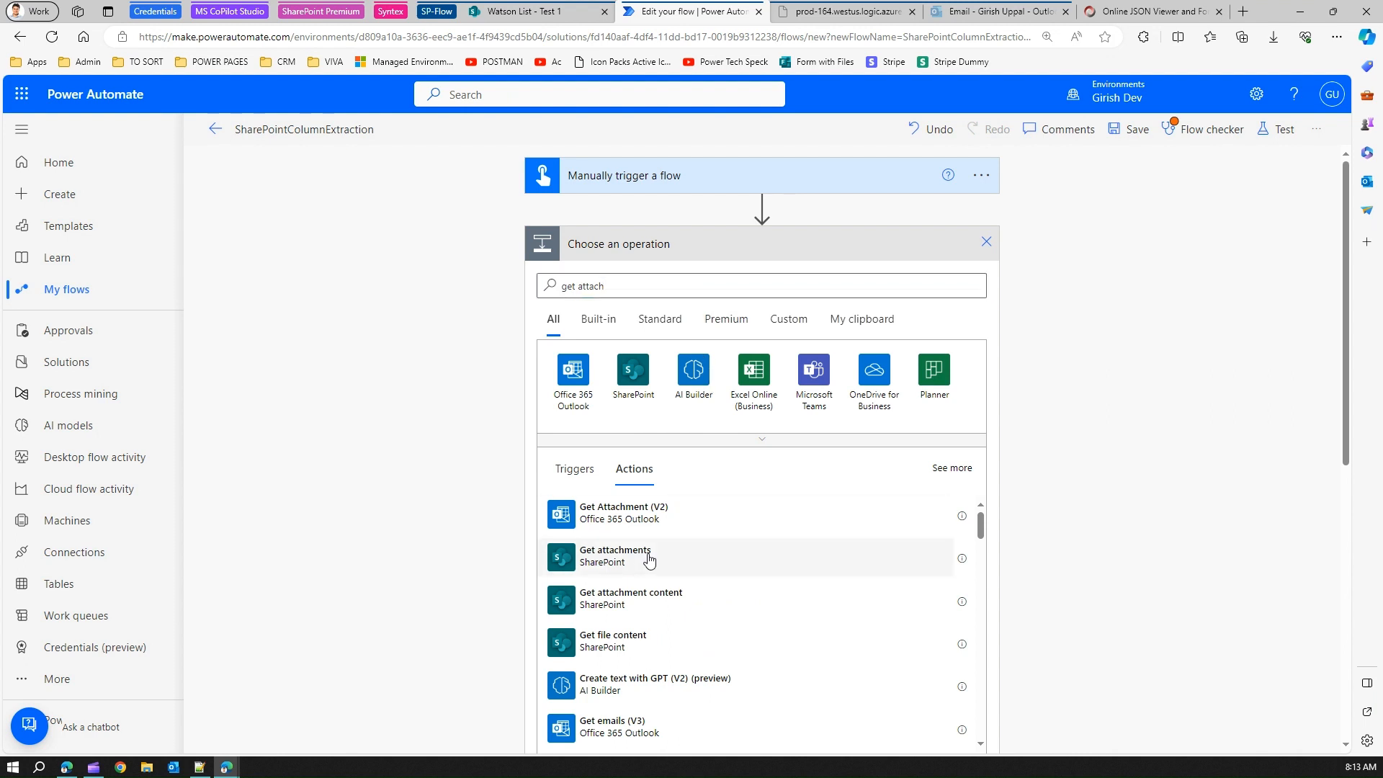
click(649, 559)
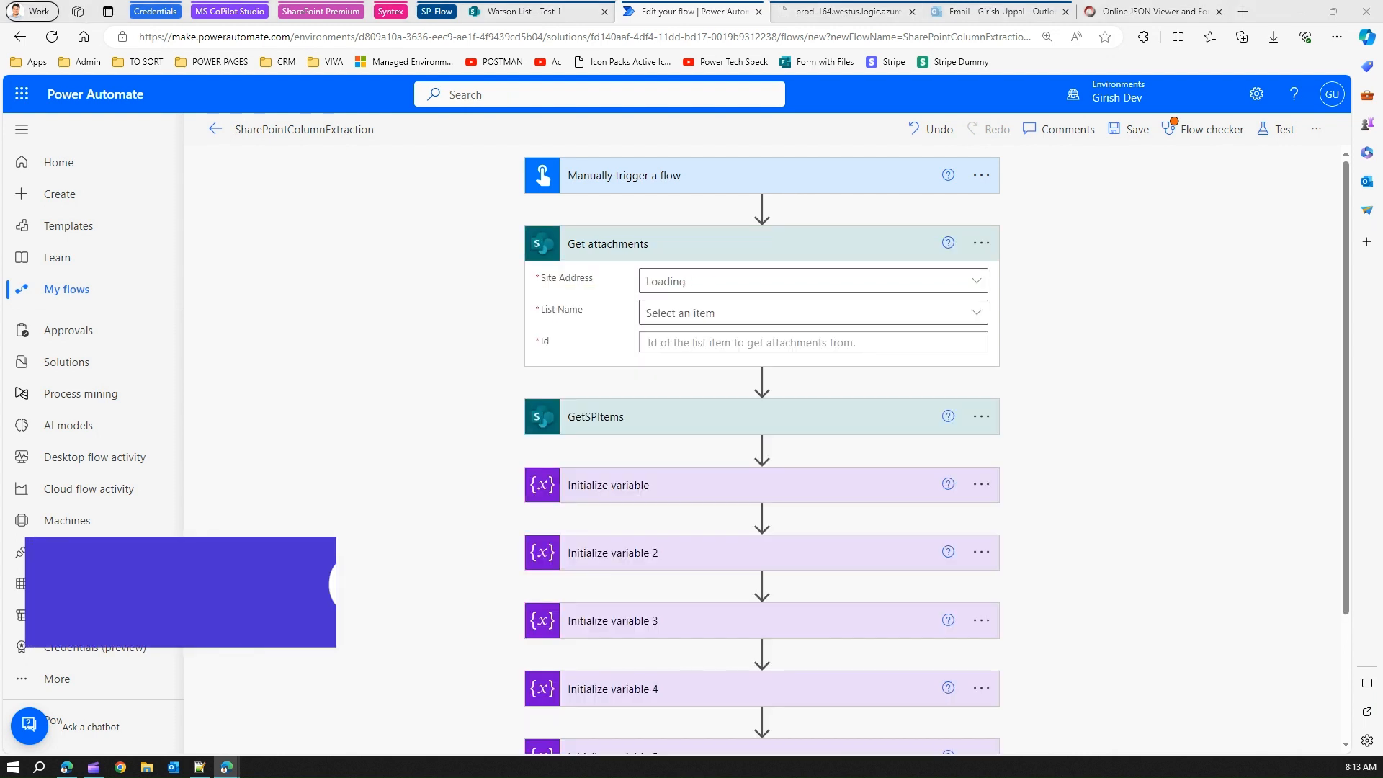
Configure Get attachments with the Dev SharePoint site, the Watson List and item Id 1.
click(680, 282)
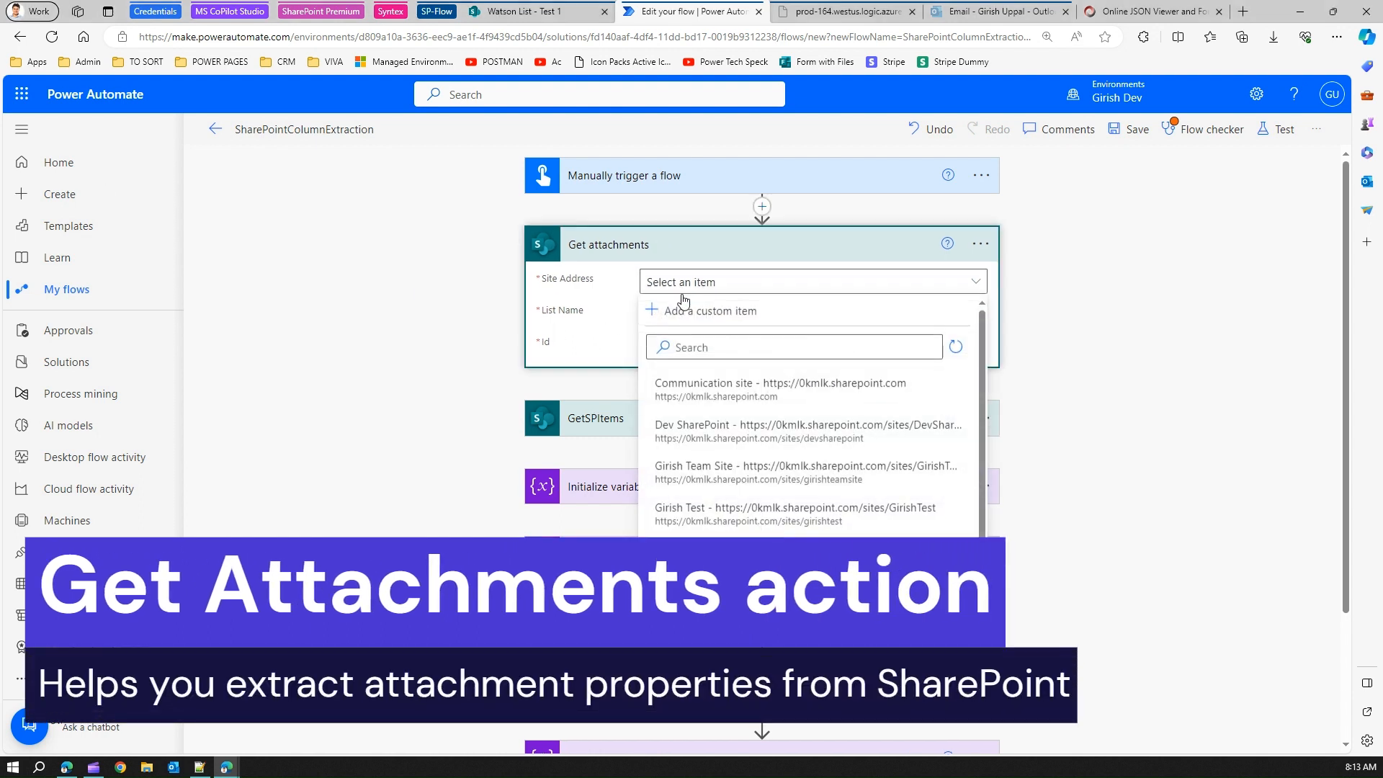
click(704, 432)
click(680, 315)
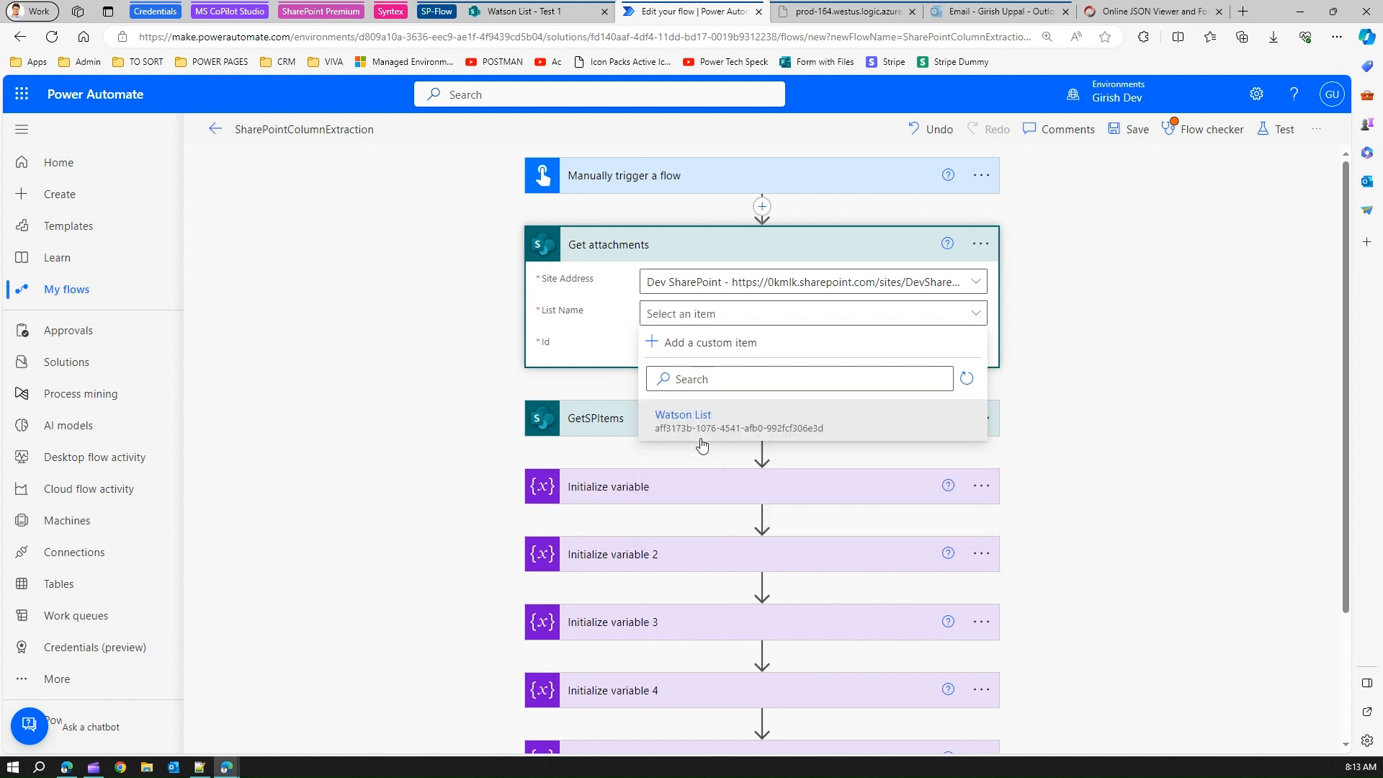
click(696, 424)
click(680, 343)
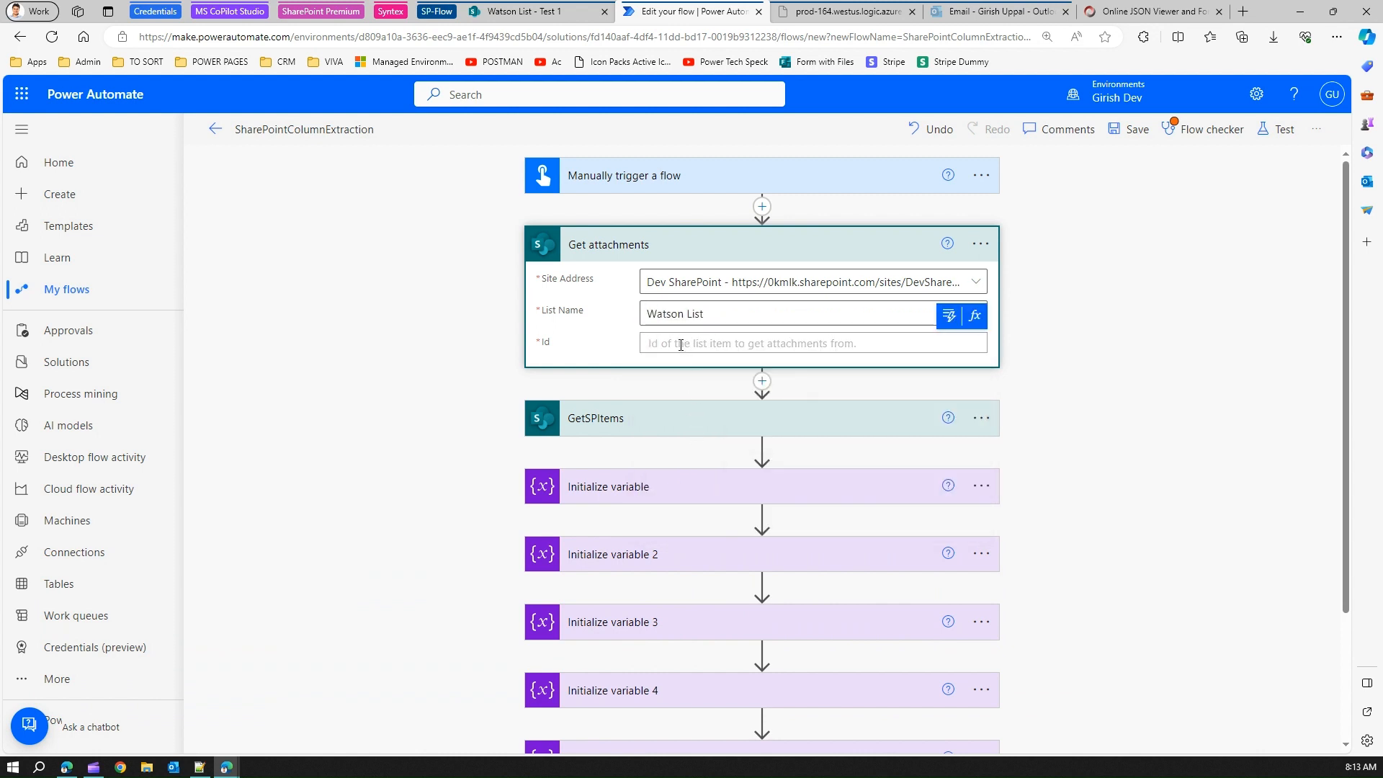
text(1)
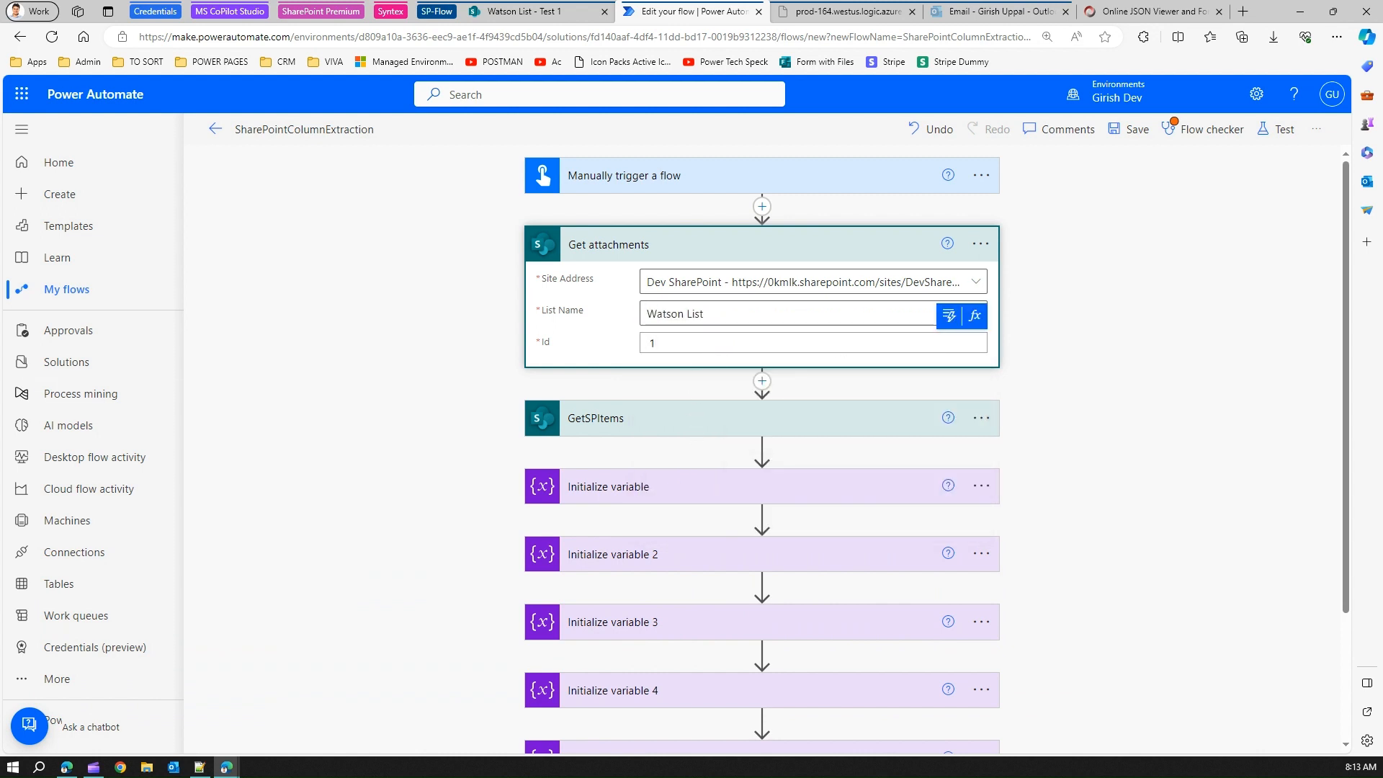
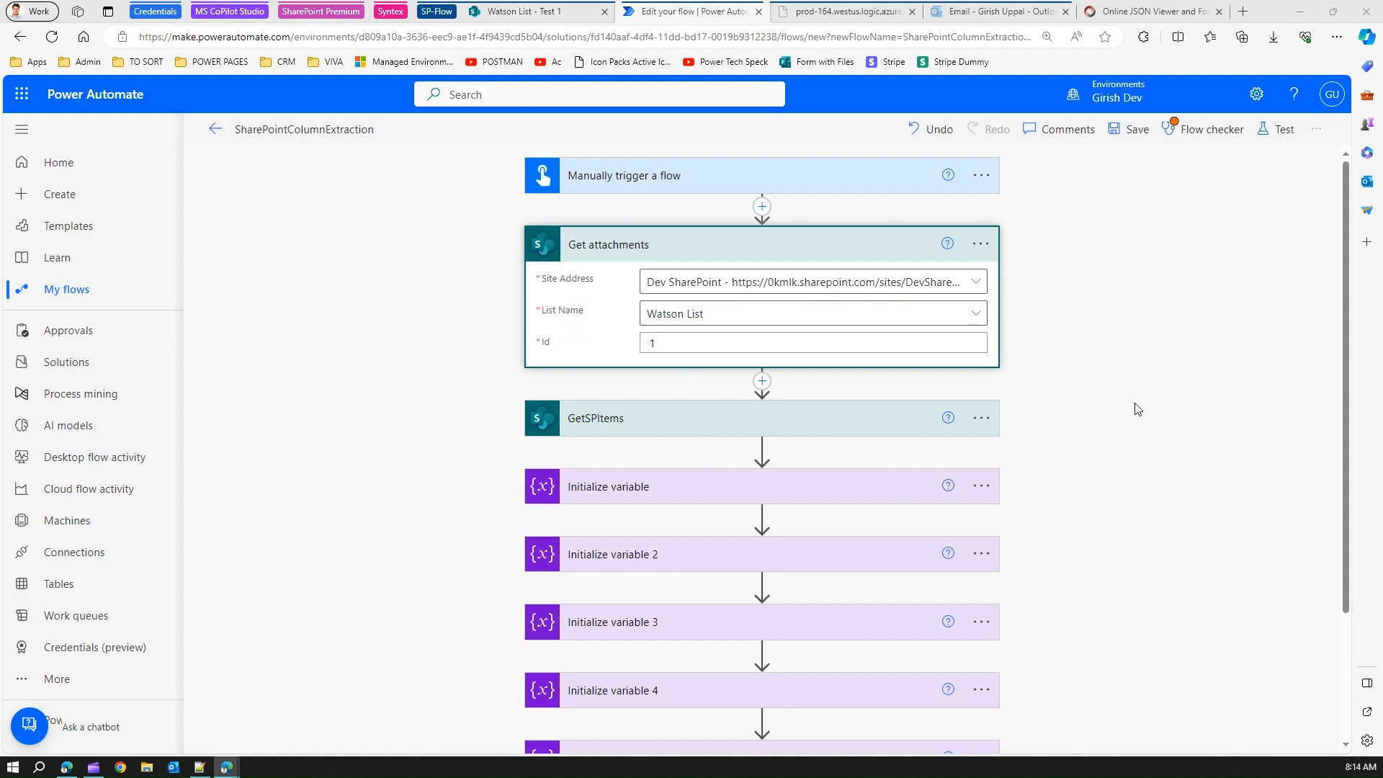
Add the copied Initialize variable action at the end of the flow and name its variable varFileAttachment.
scroll(1022, 461, down, 3)
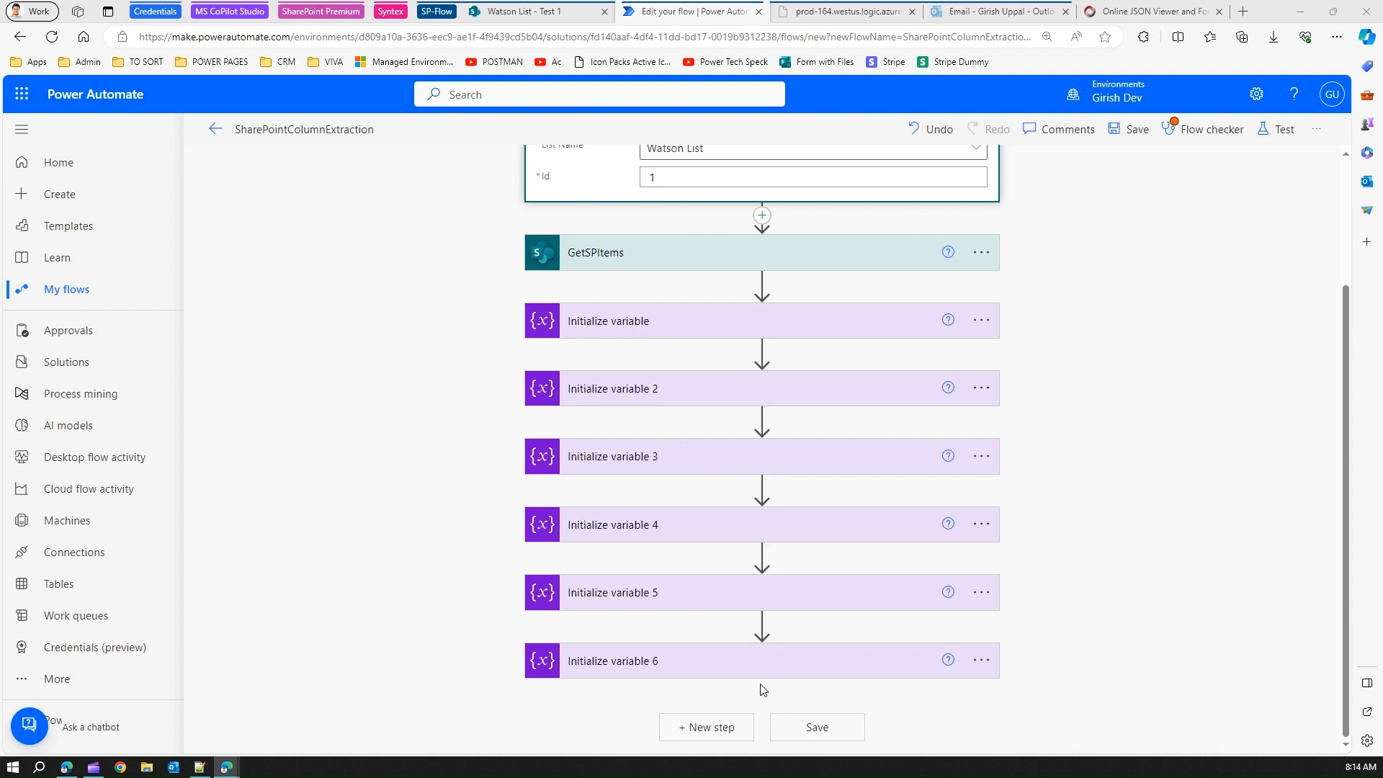
click(727, 729)
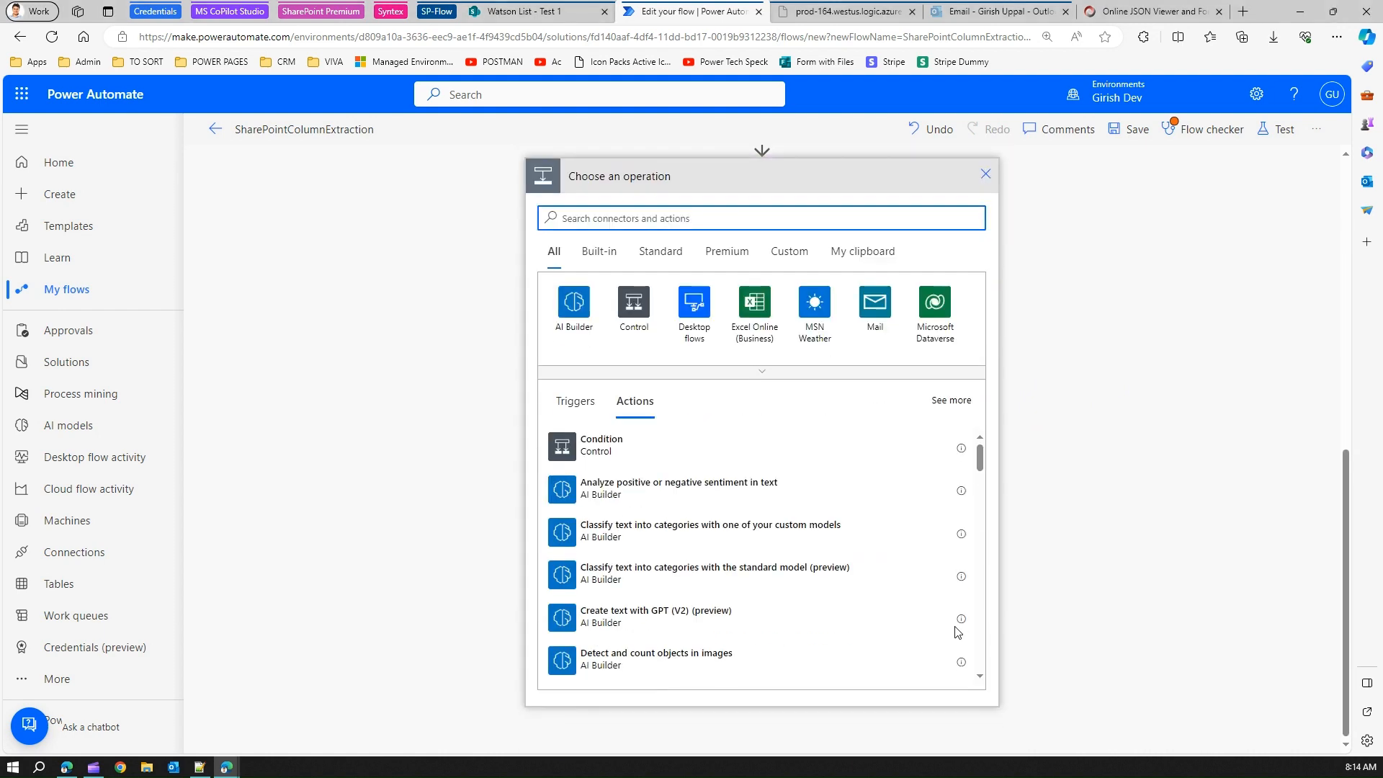
click(857, 254)
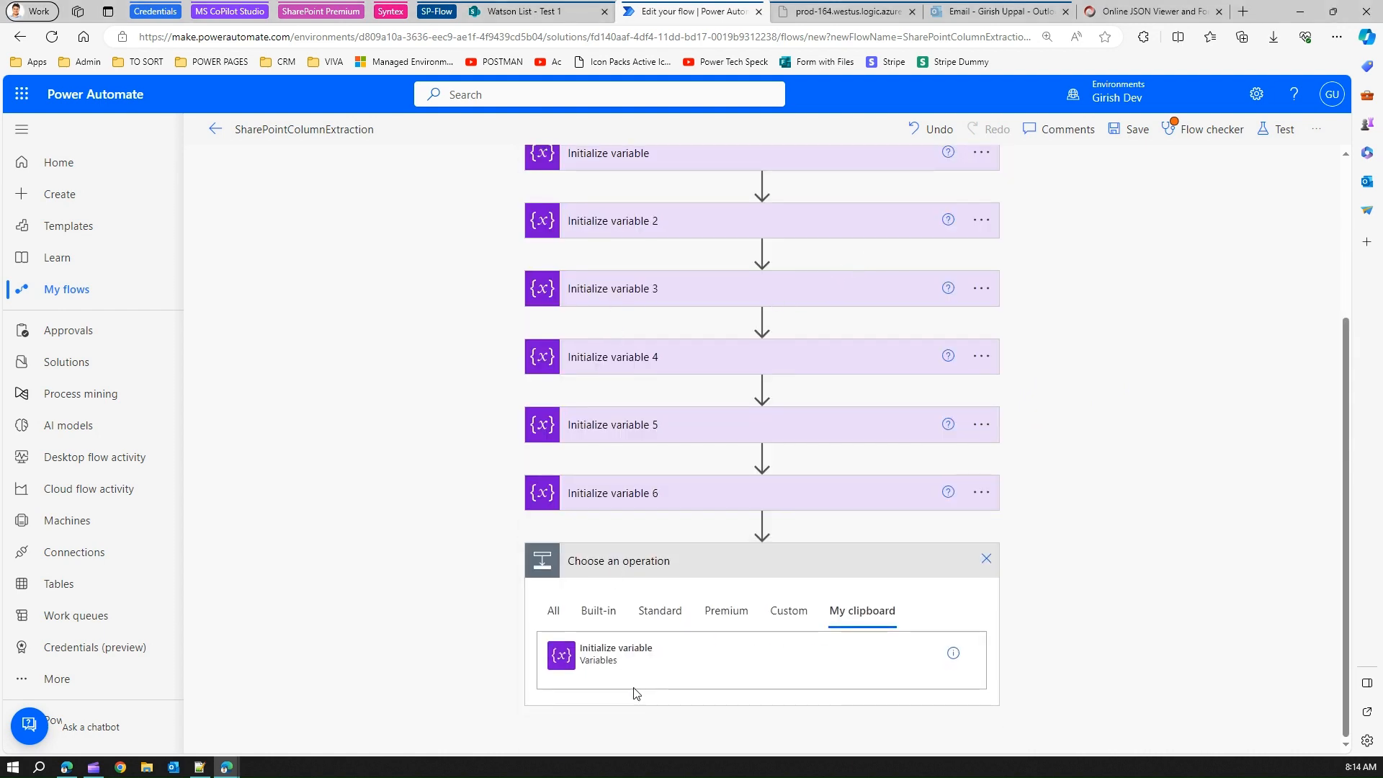
click(603, 651)
click(688, 664)
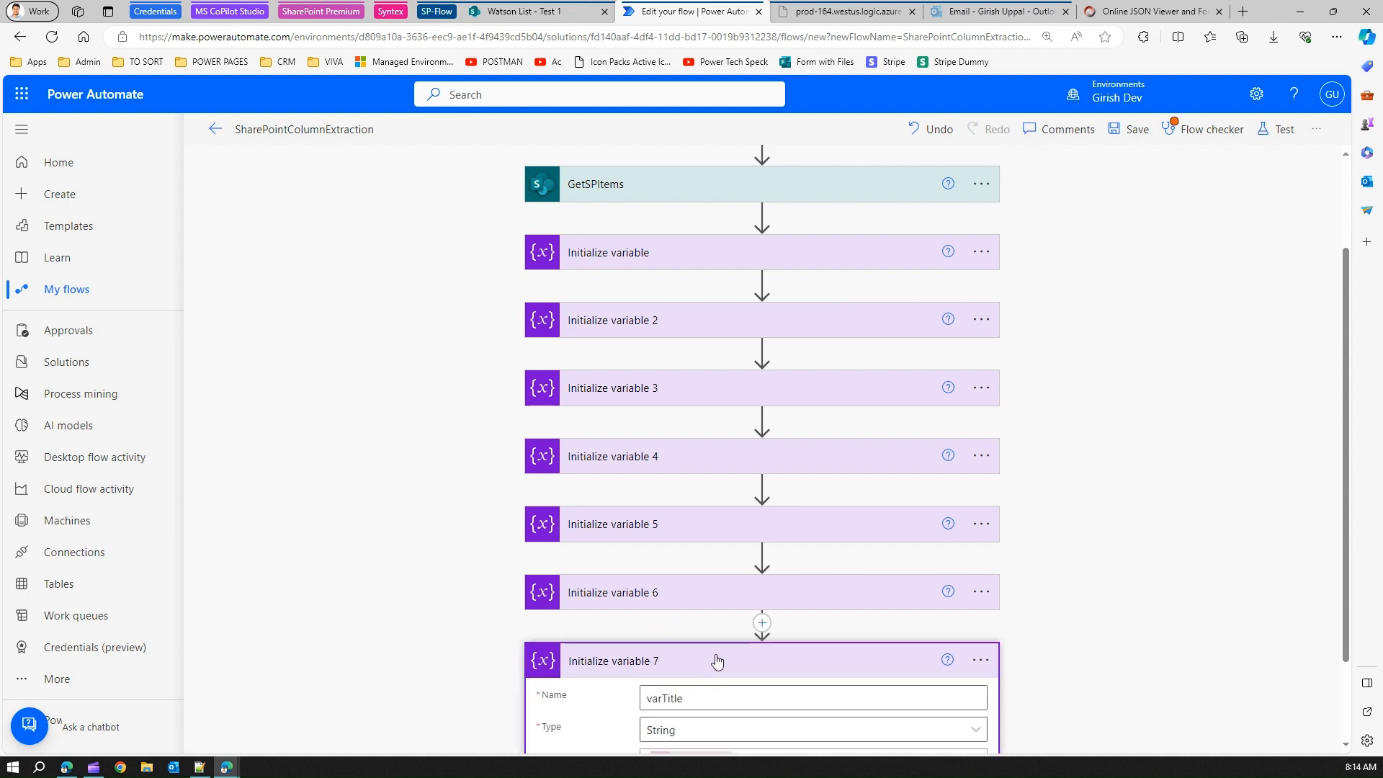
click(700, 589)
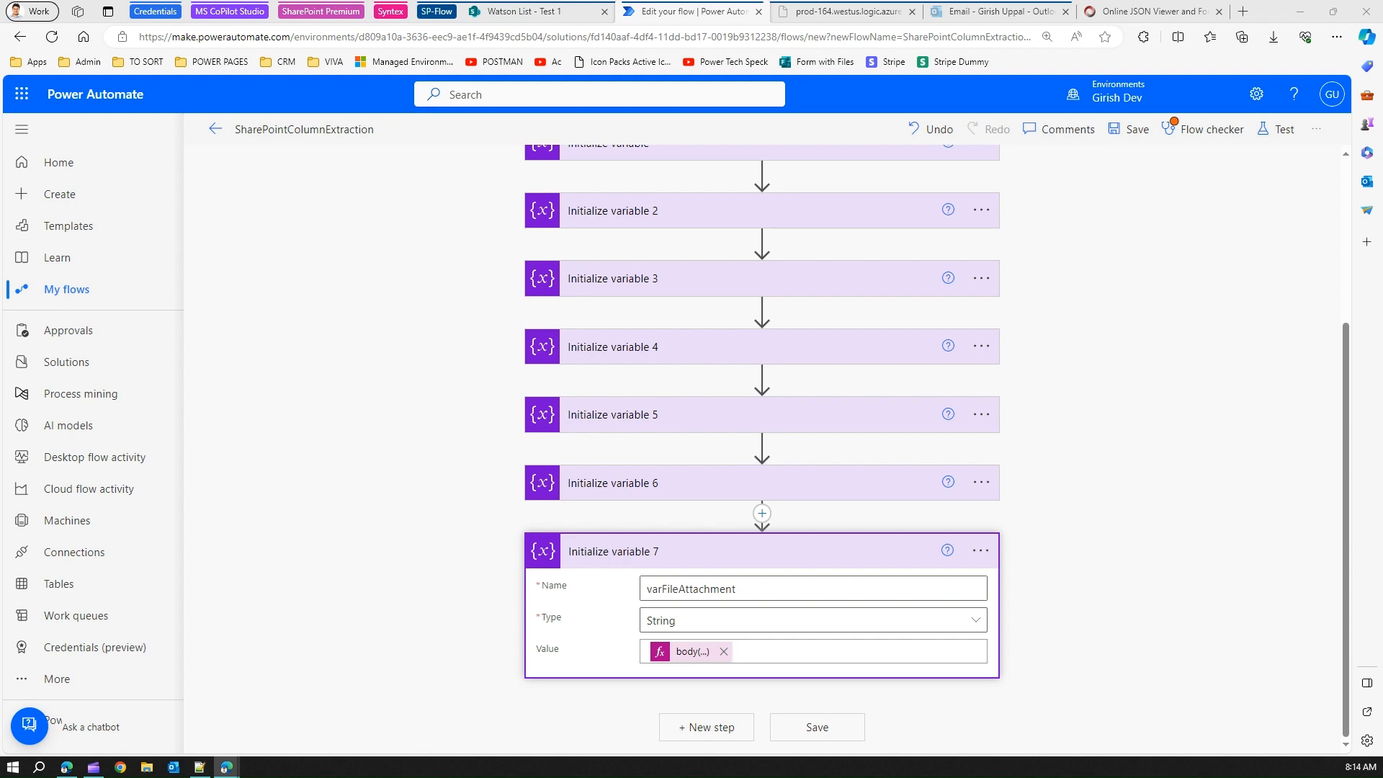
Clear the initial value expression of the varFileAttachment variable and save the flow.
click(1123, 11)
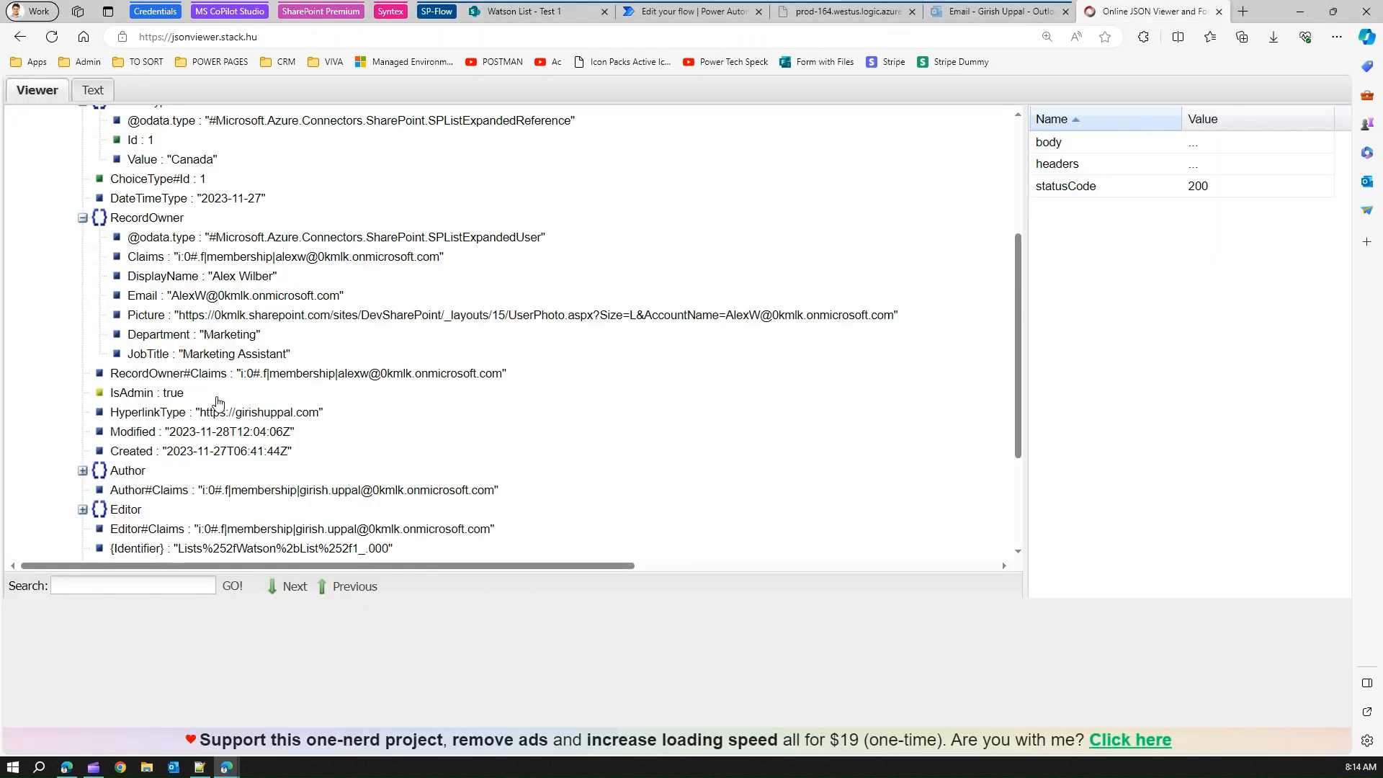
click(530, 11)
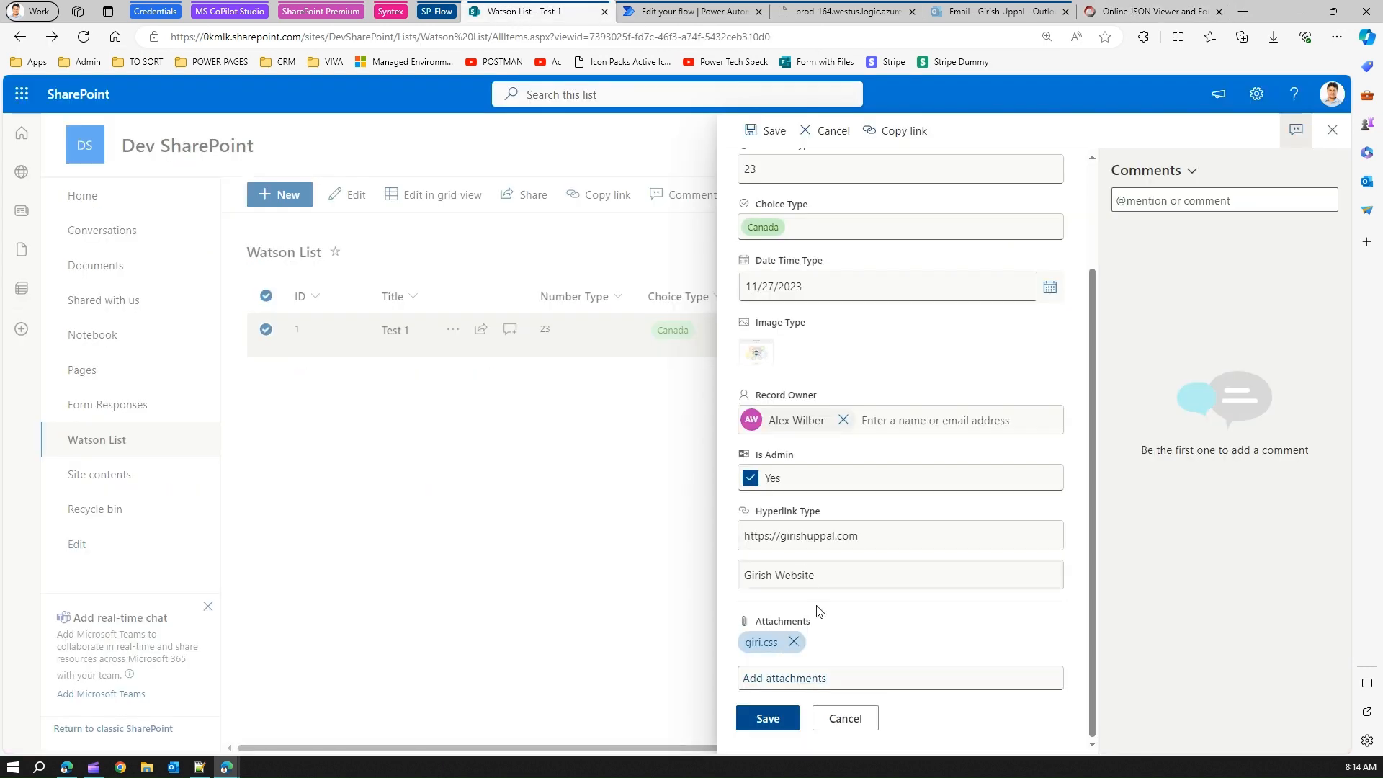
click(711, 13)
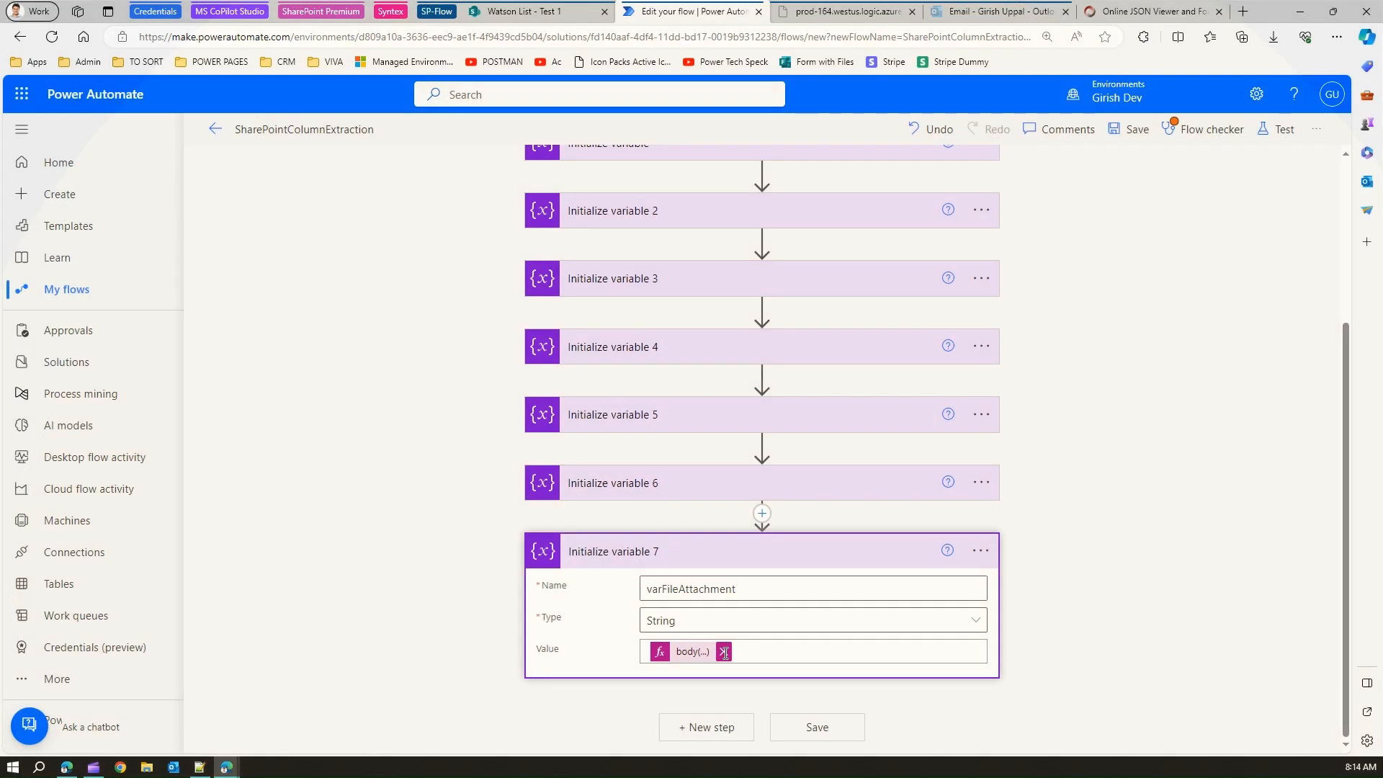
click(726, 652)
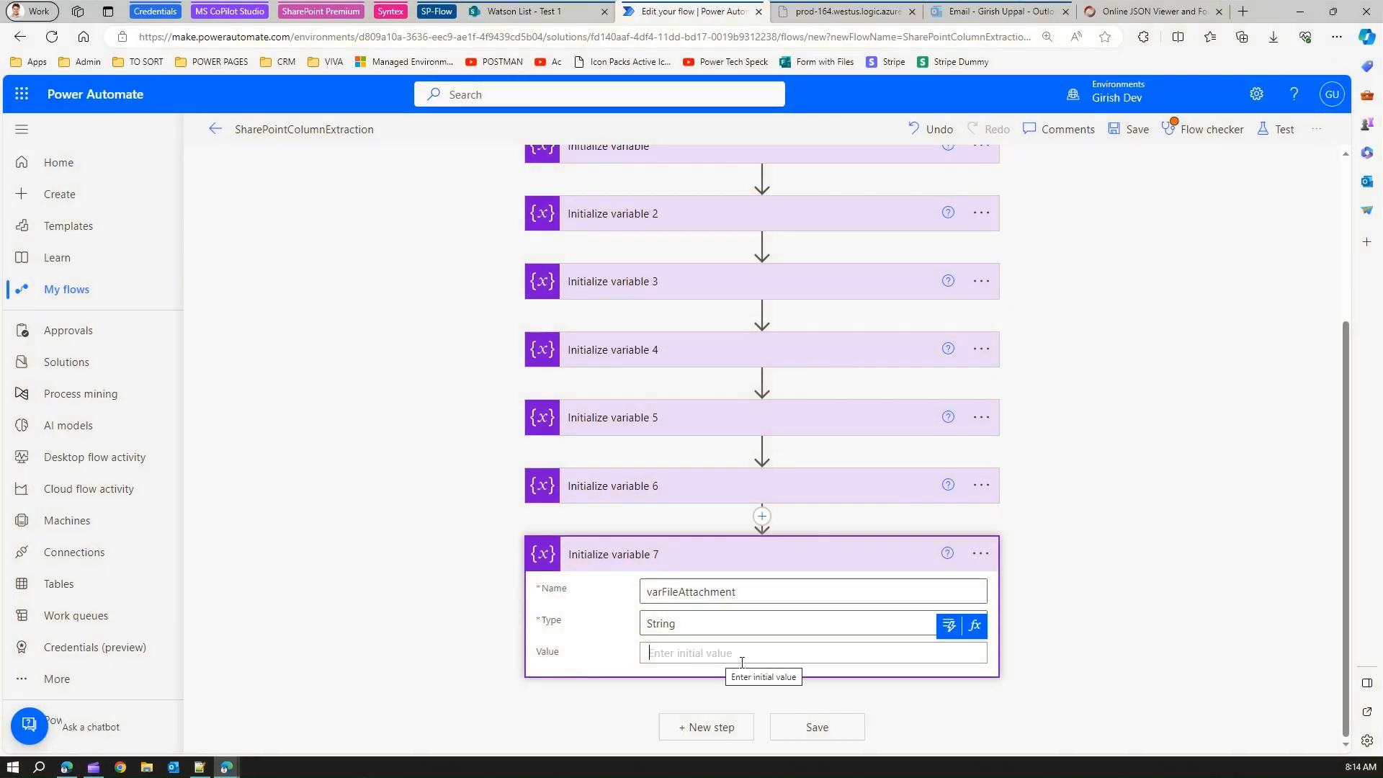
click(816, 727)
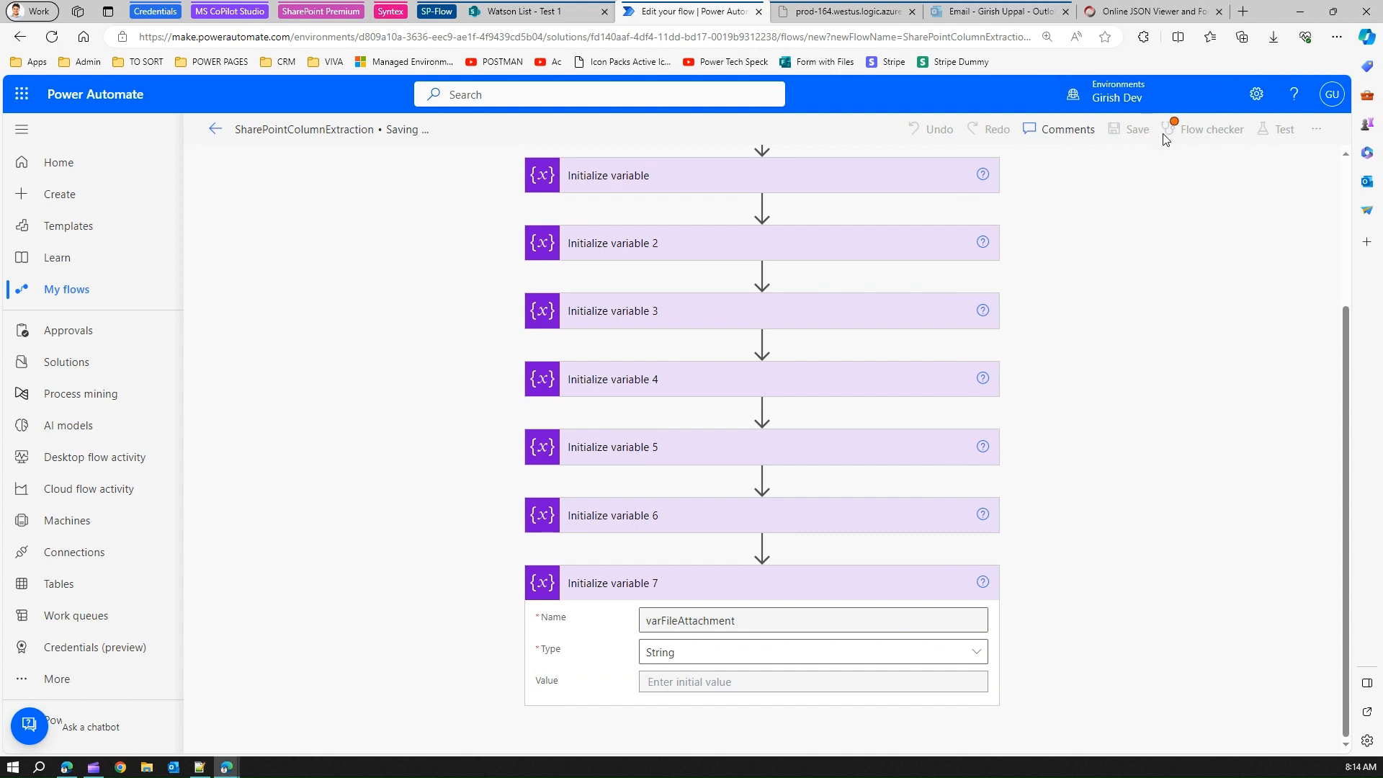
Start a manual test of the SharePointColumnExtraction flow, dismissing the flow checker, and run it.
click(1275, 134)
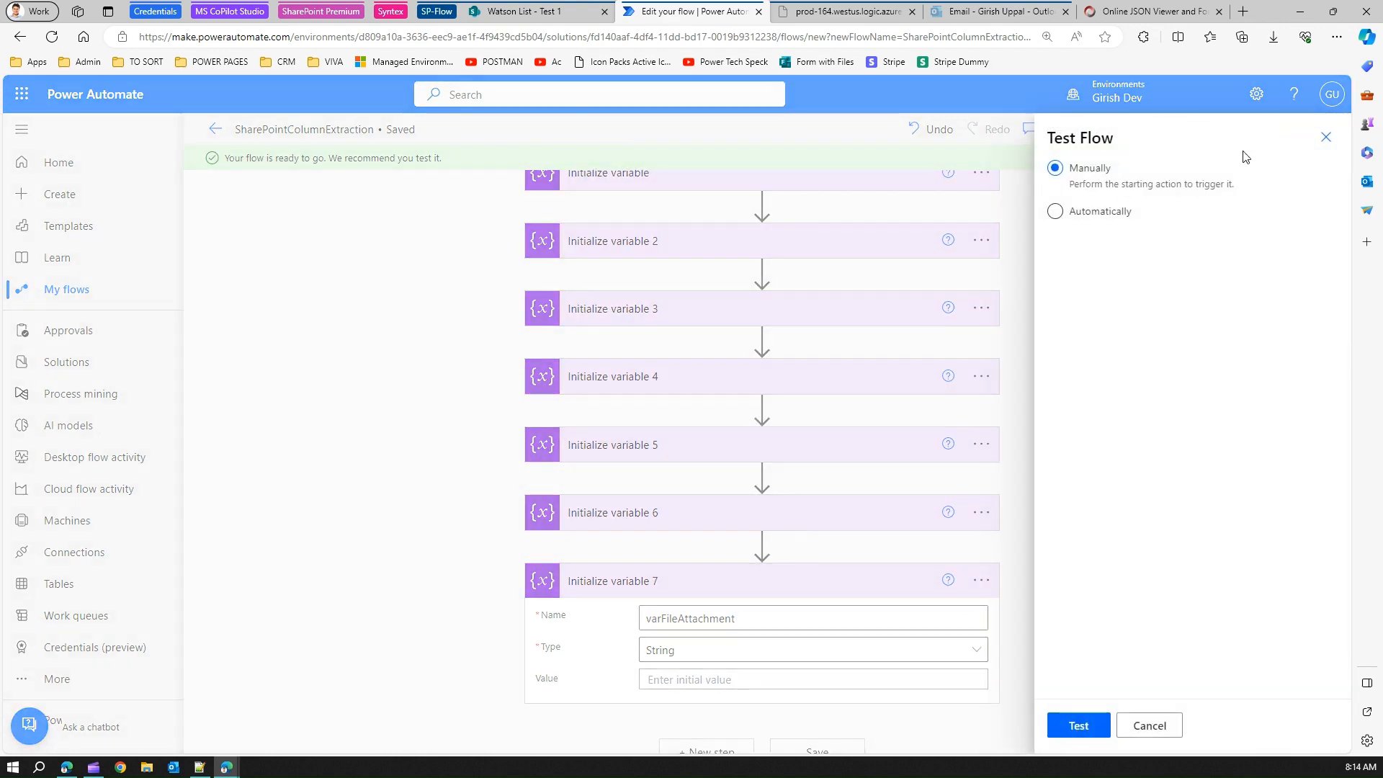
click(1073, 725)
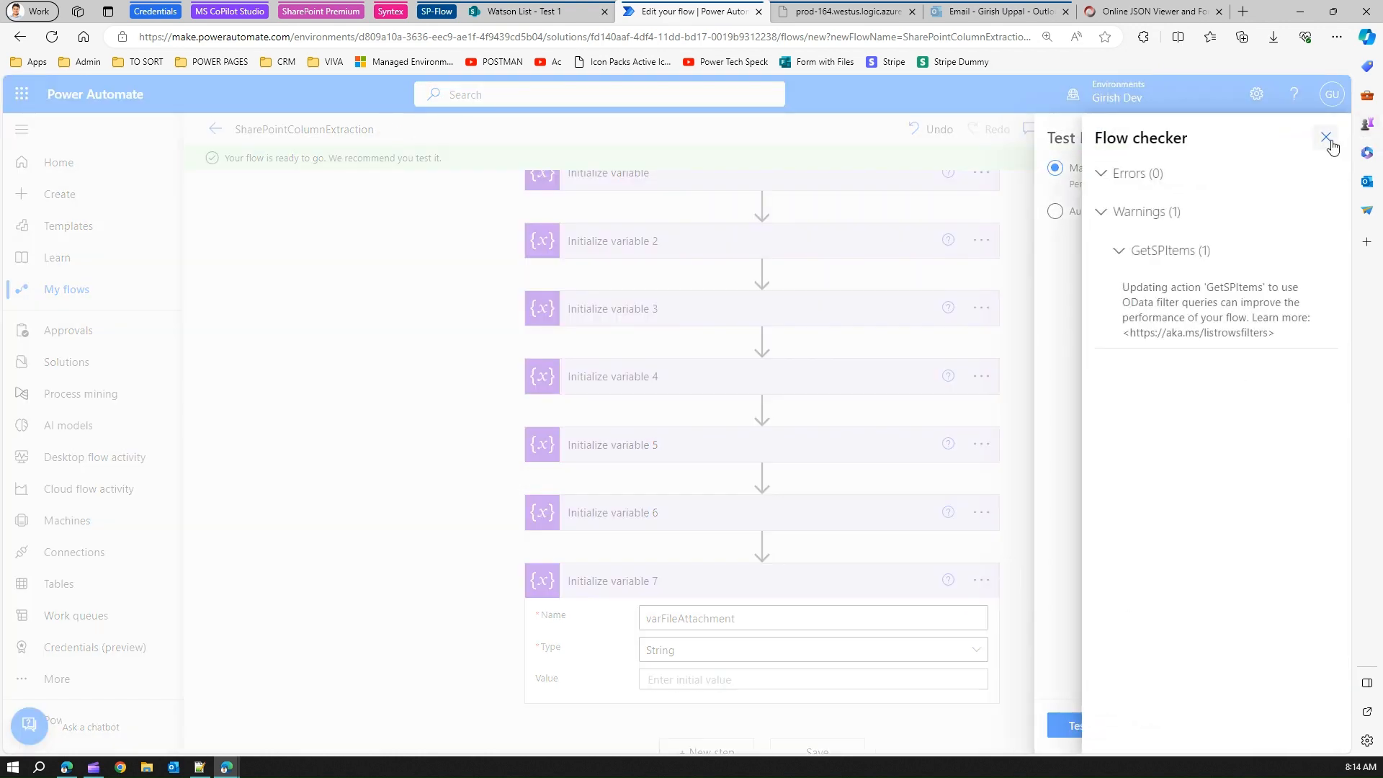
click(1325, 137)
click(1065, 724)
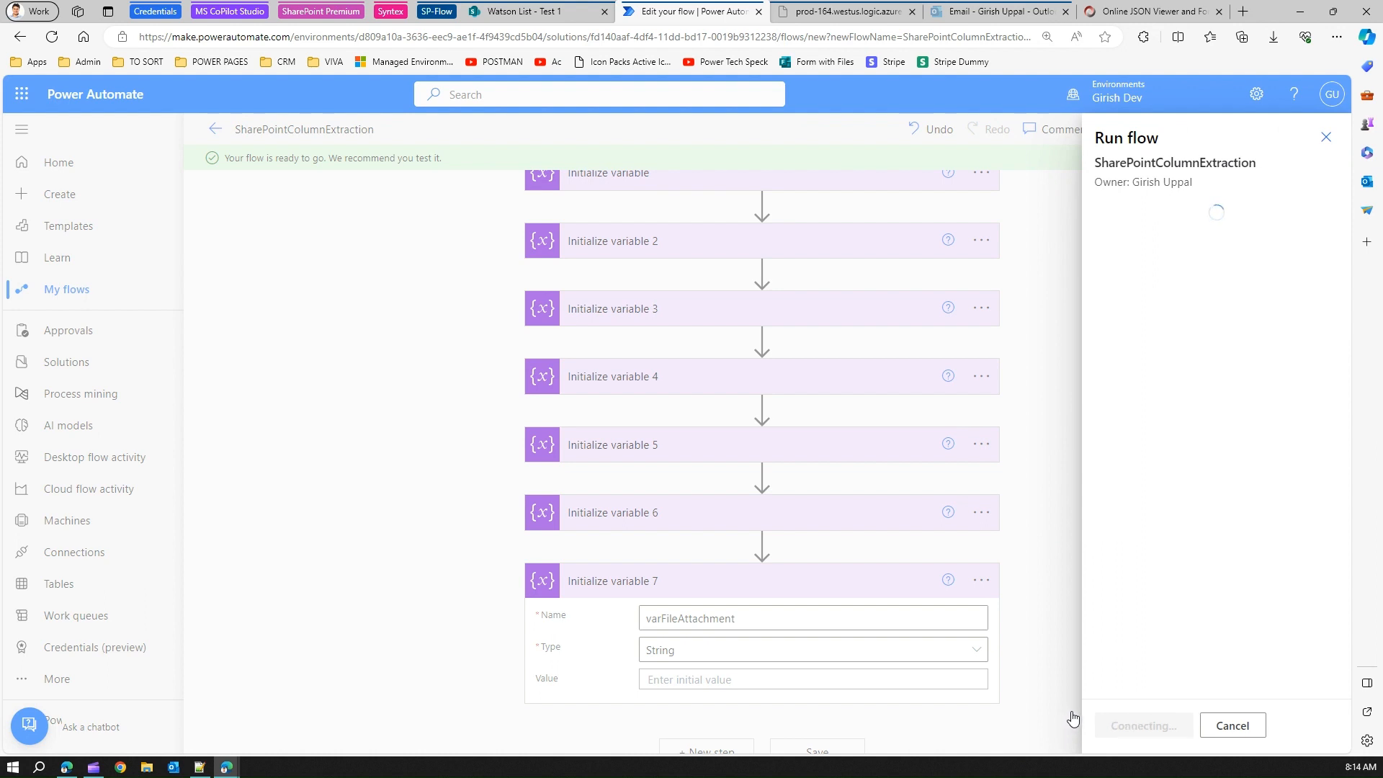
click(1123, 727)
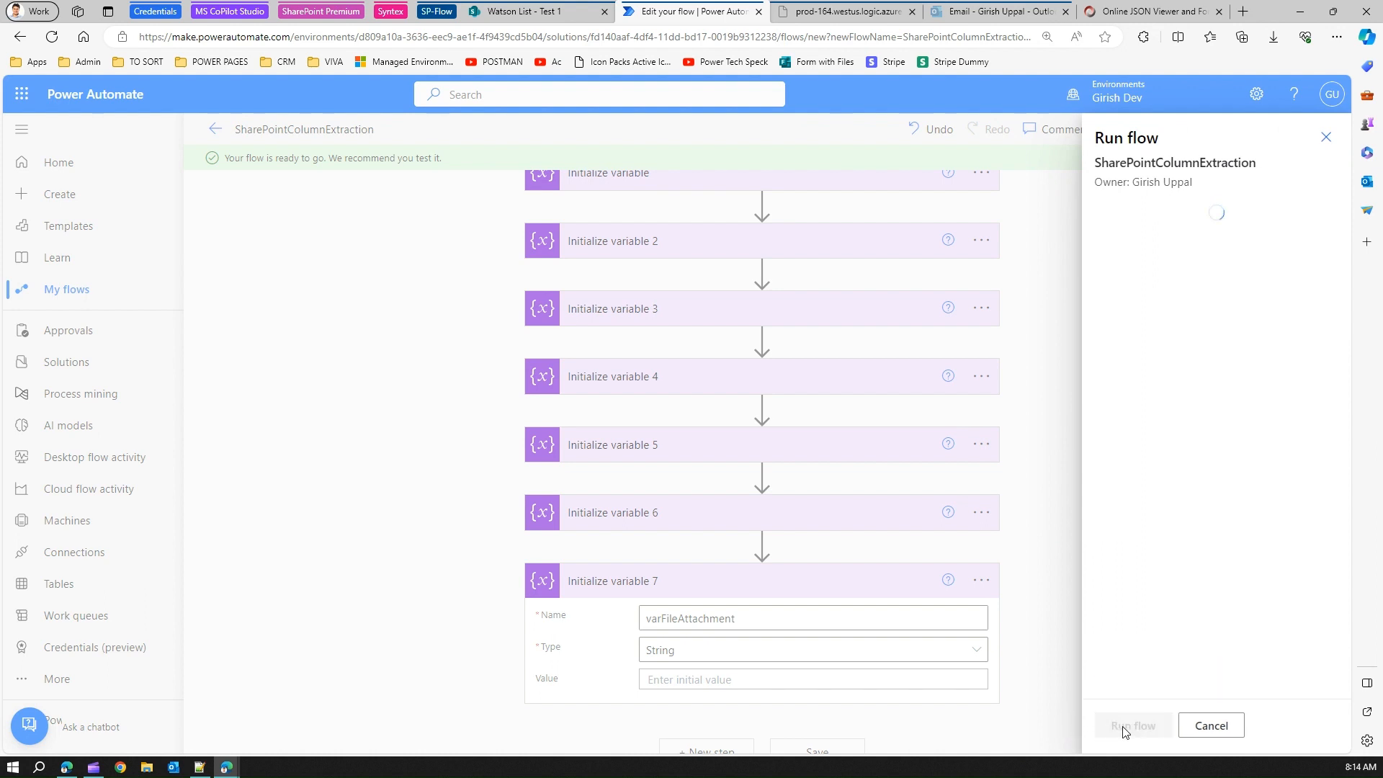
click(1124, 725)
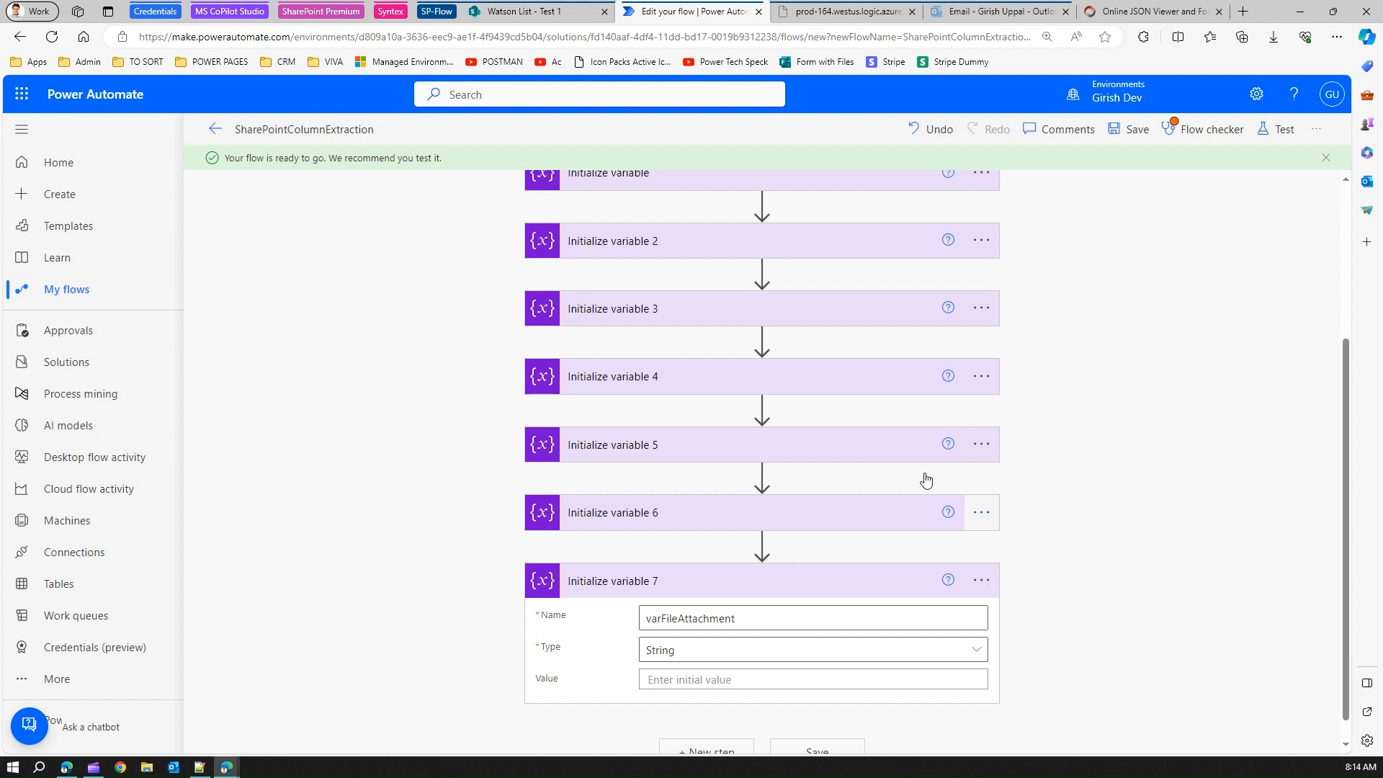
Open the Get attachments action in the run results and copy its entire output body.
click(515, 13)
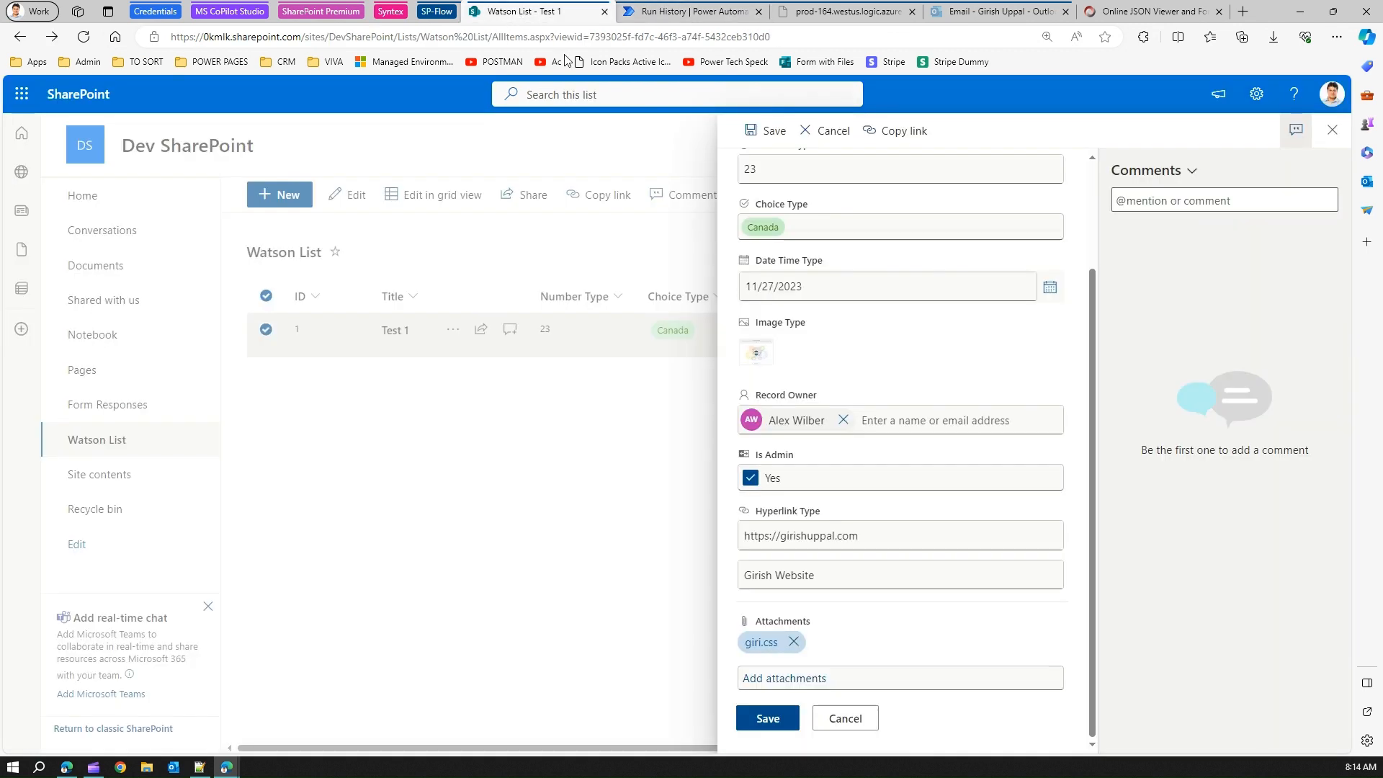
click(688, 11)
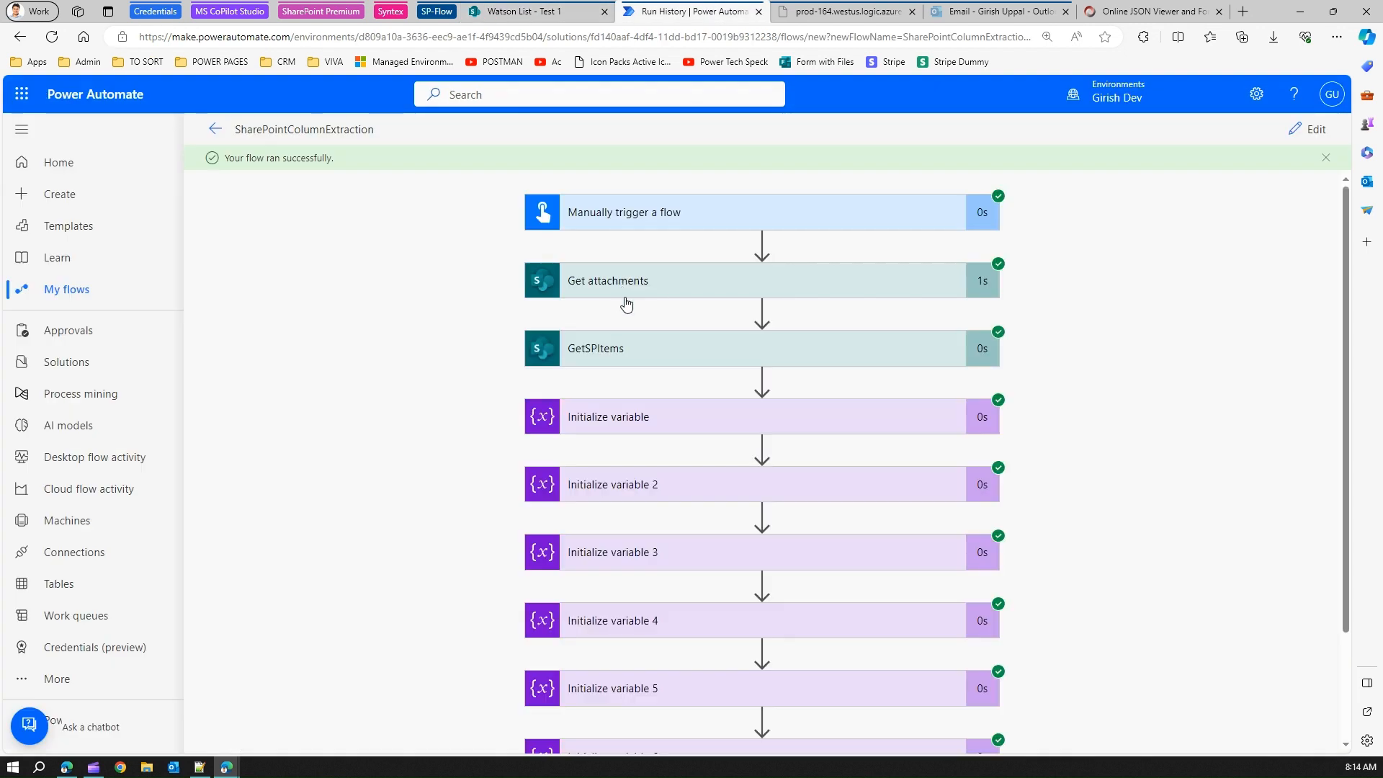
click(621, 286)
click(680, 671)
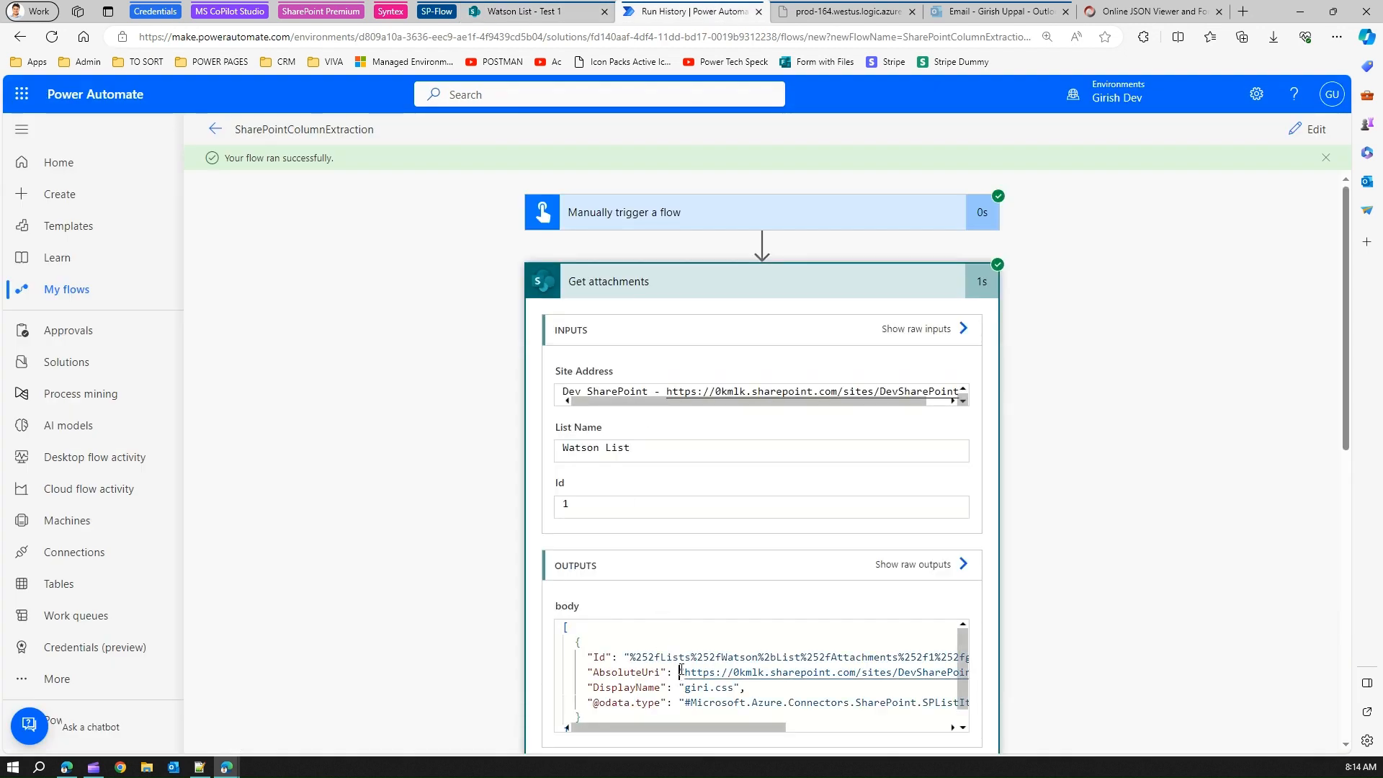
key(ctrl+a)
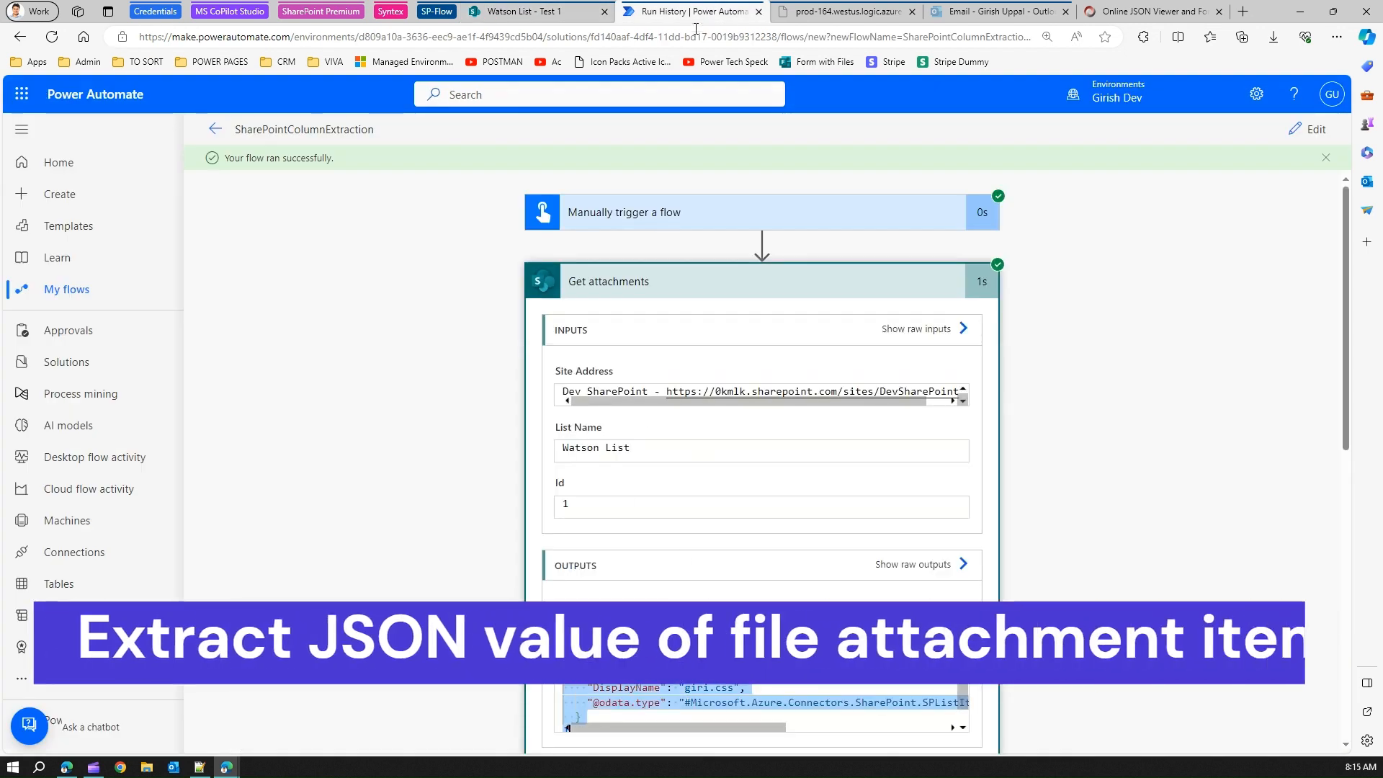
Switch to Online JSON Viewer, replace its text with the copied attachment JSON and expand item 0 in the tree view.
click(1127, 11)
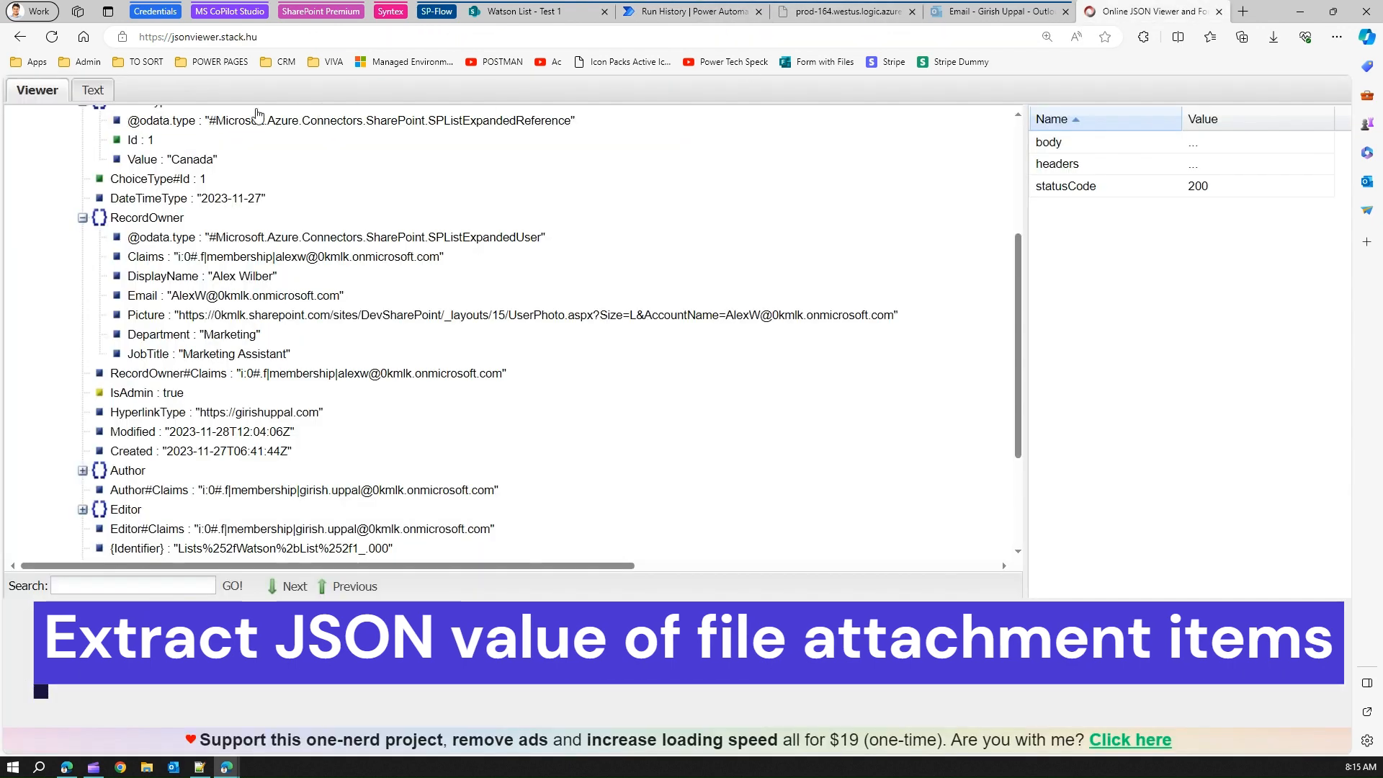
click(89, 90)
key(ctrl+a)
key(ctrl+v)
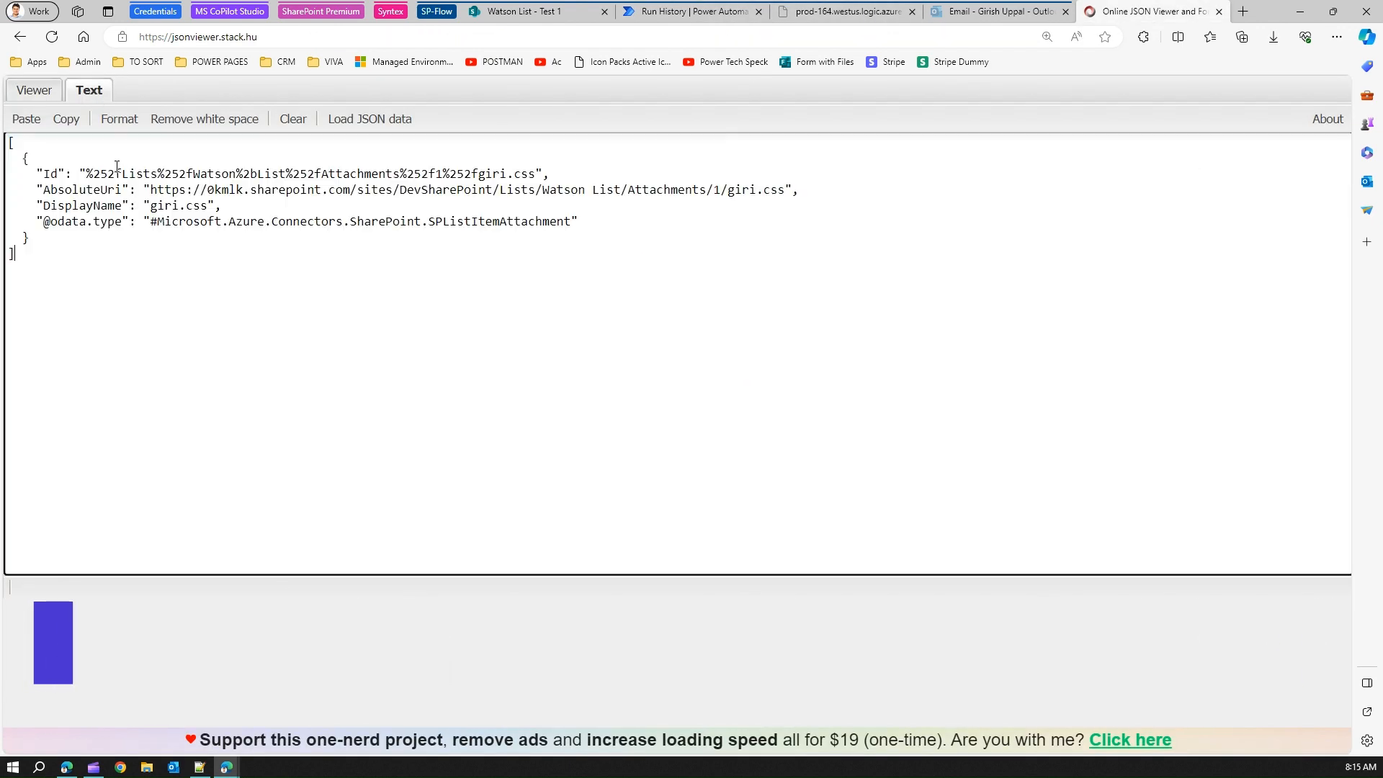
click(40, 95)
click(31, 136)
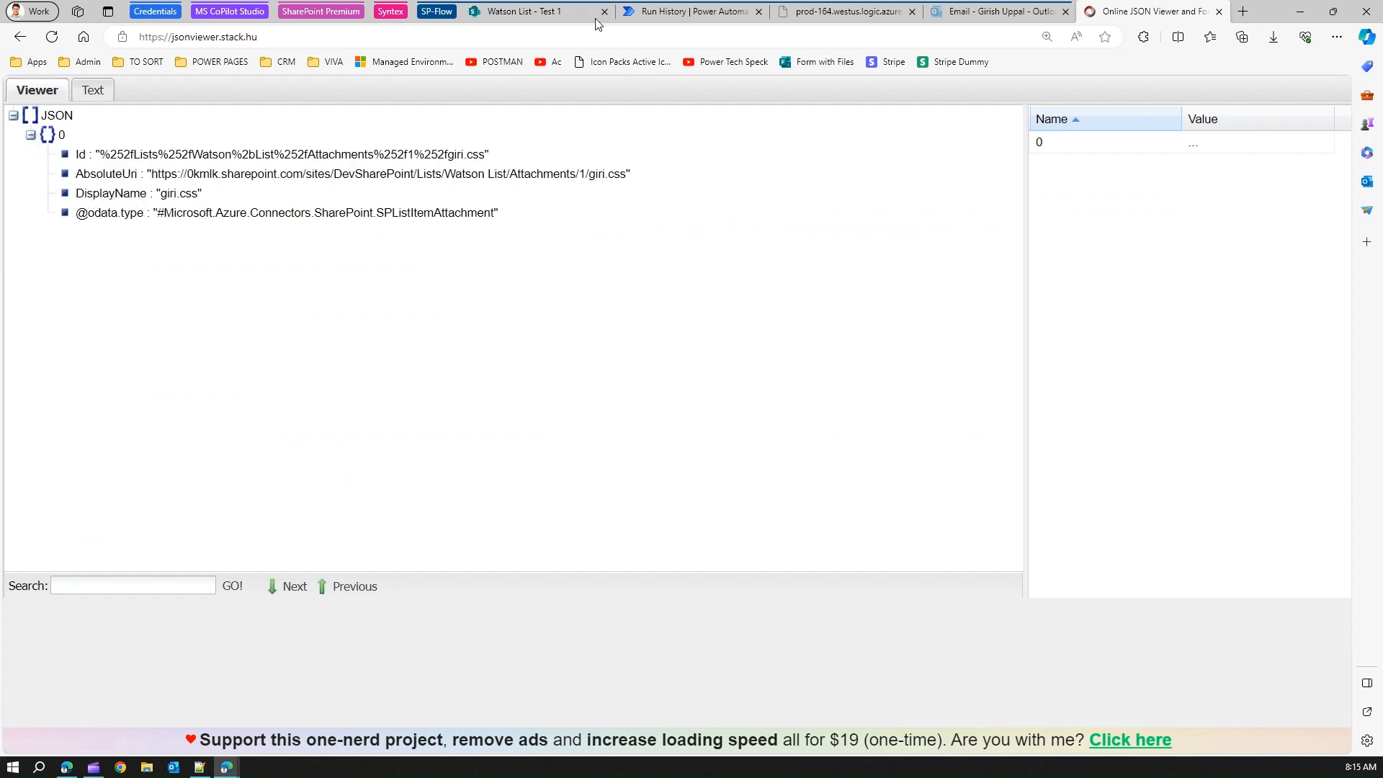
Open the SharePointColumnExtraction flow for editing and rename the Get attachments action to GetAttachment.
click(552, 14)
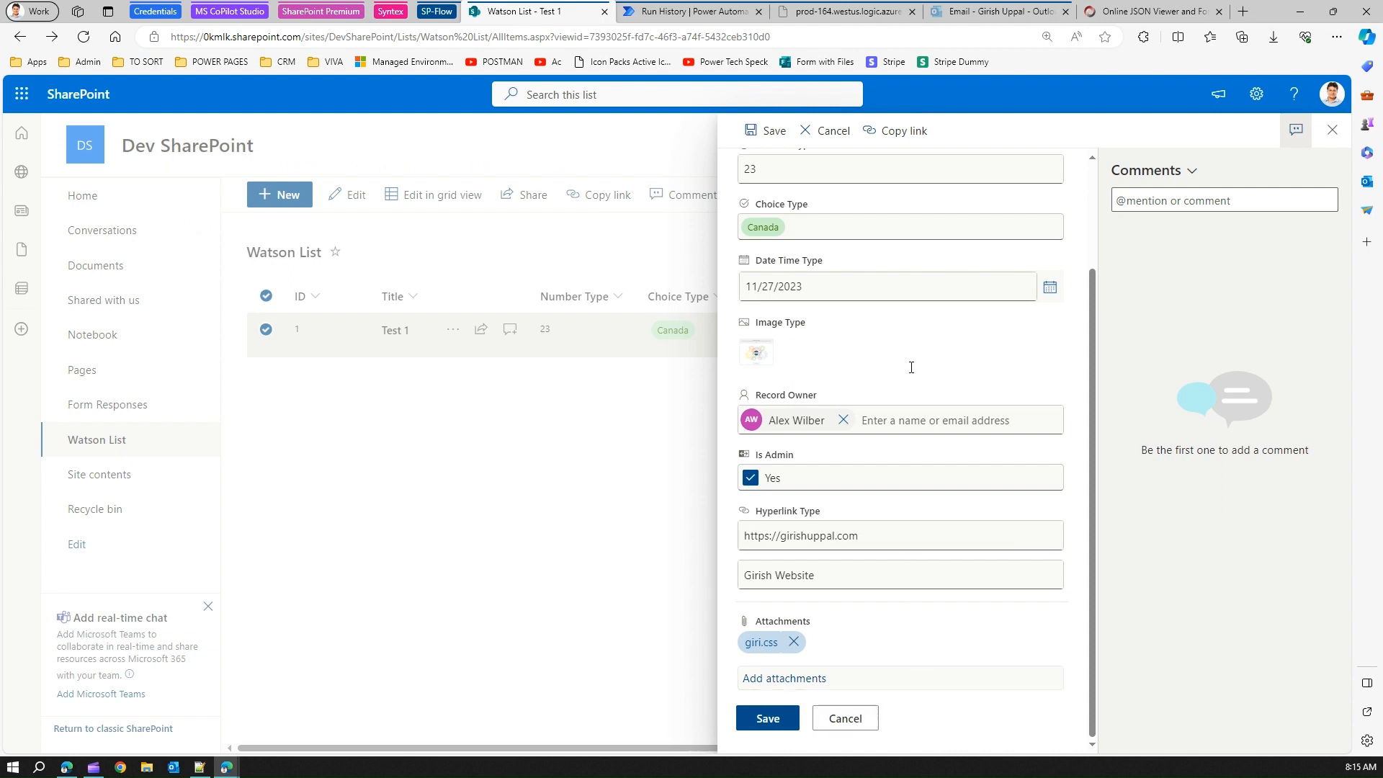
click(693, 12)
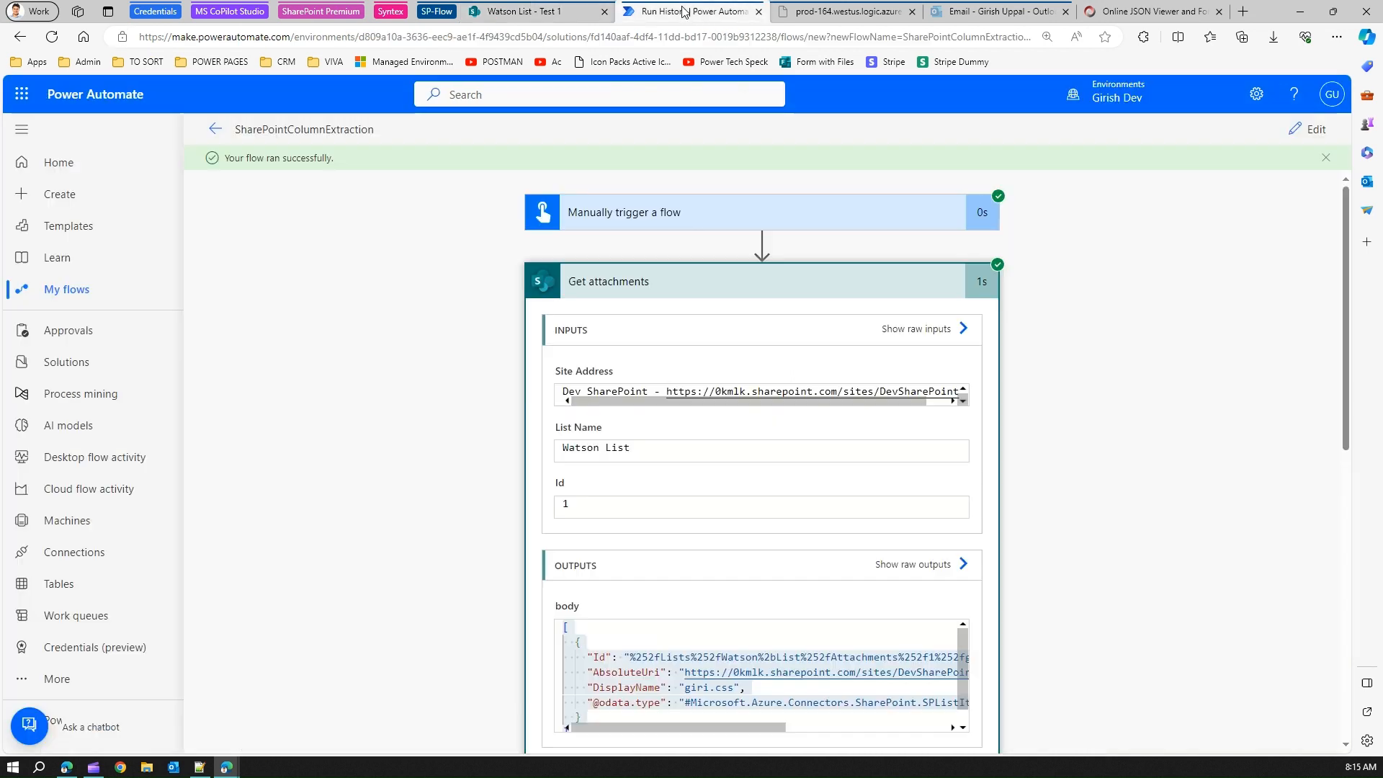
click(1309, 130)
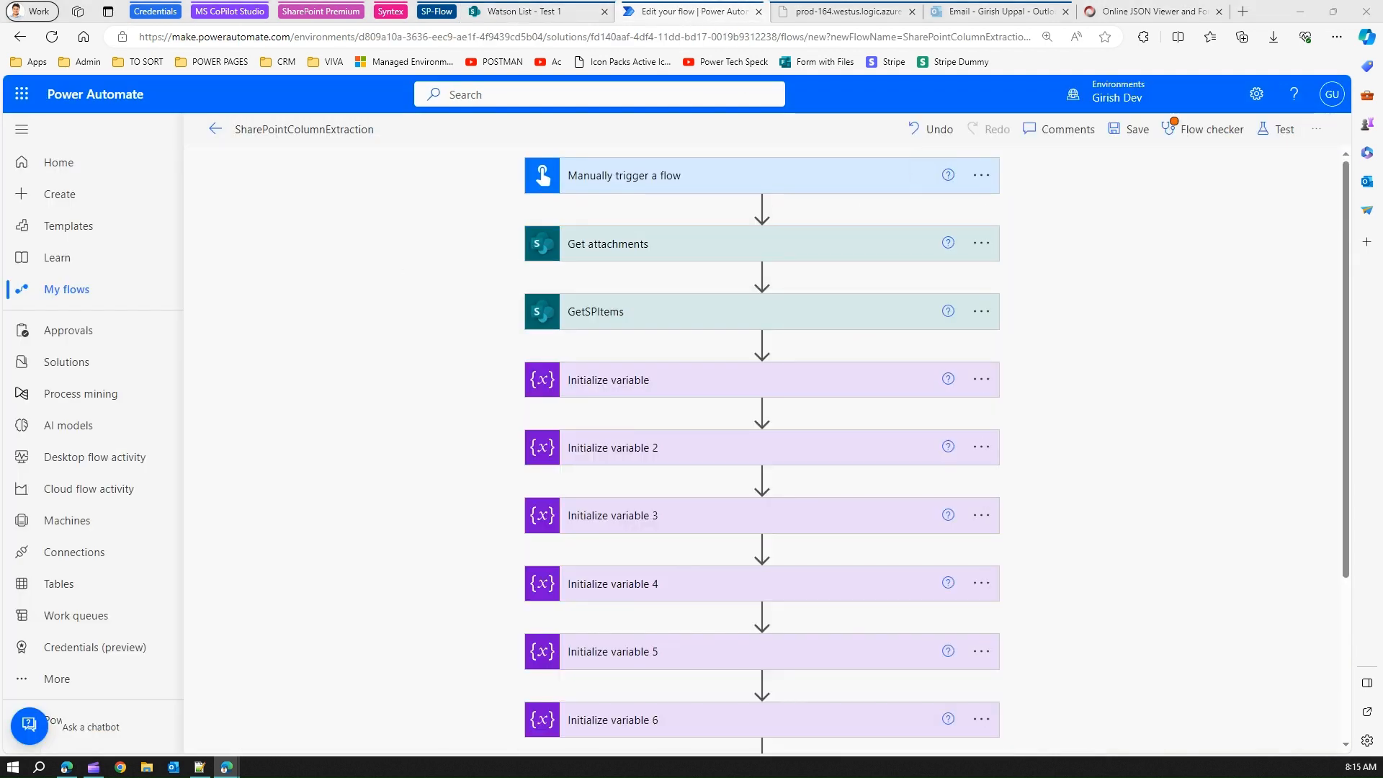
click(991, 246)
click(1052, 299)
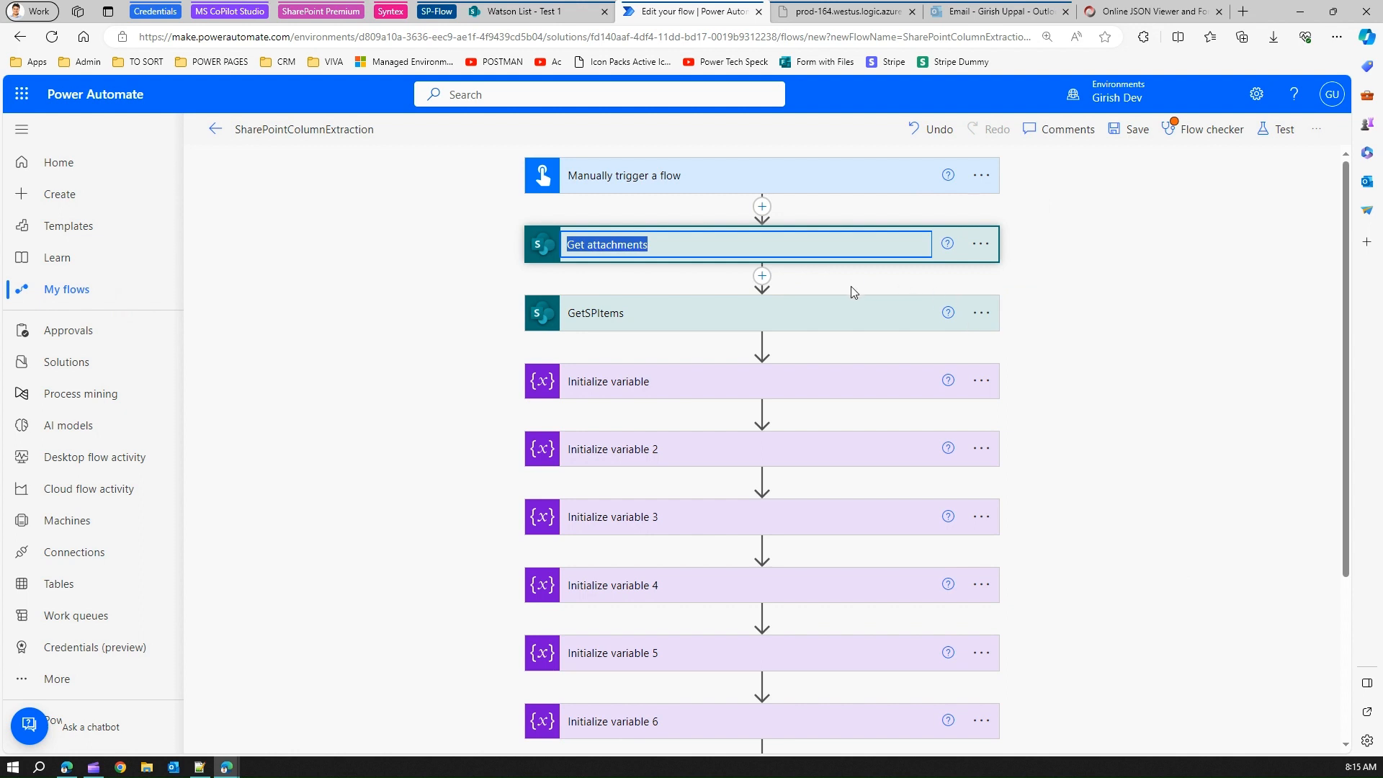
text(GetAtt)
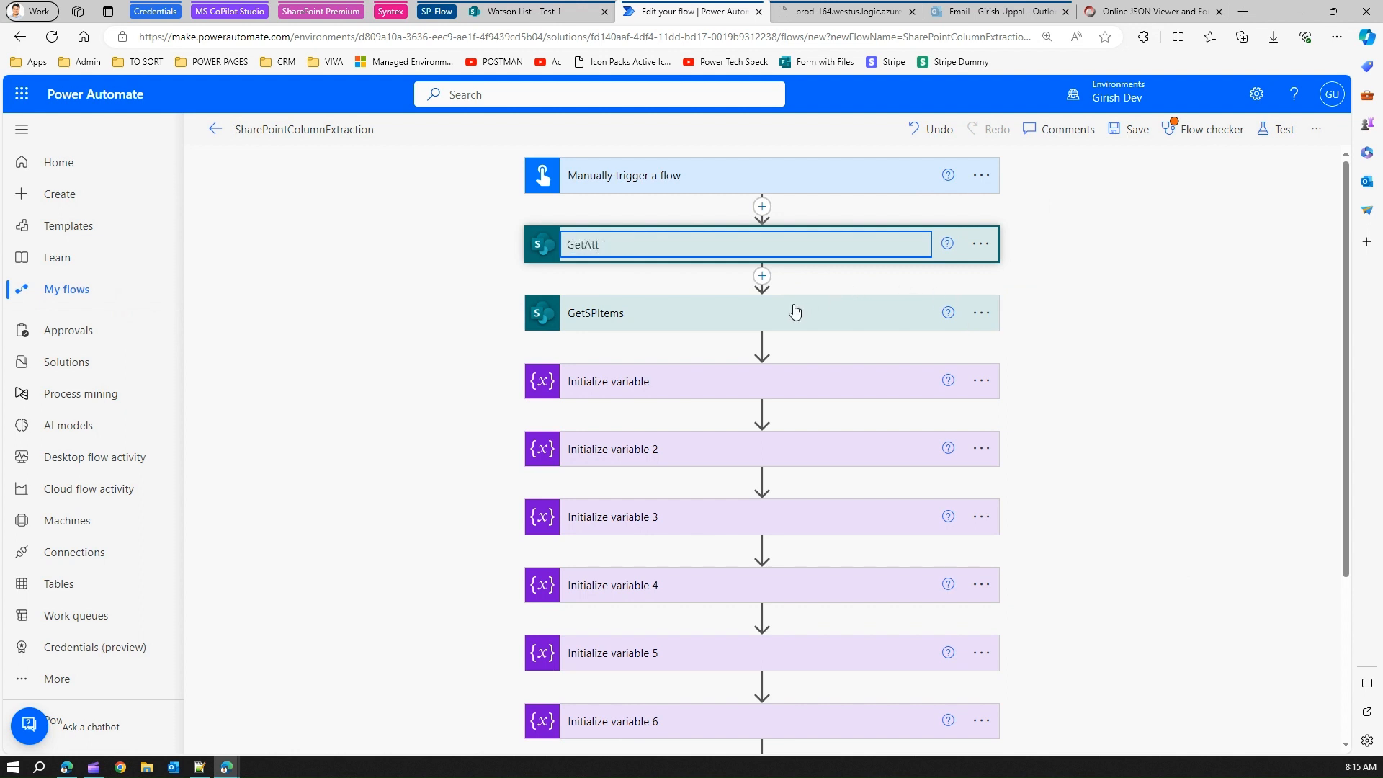
text(achment)
click(1117, 305)
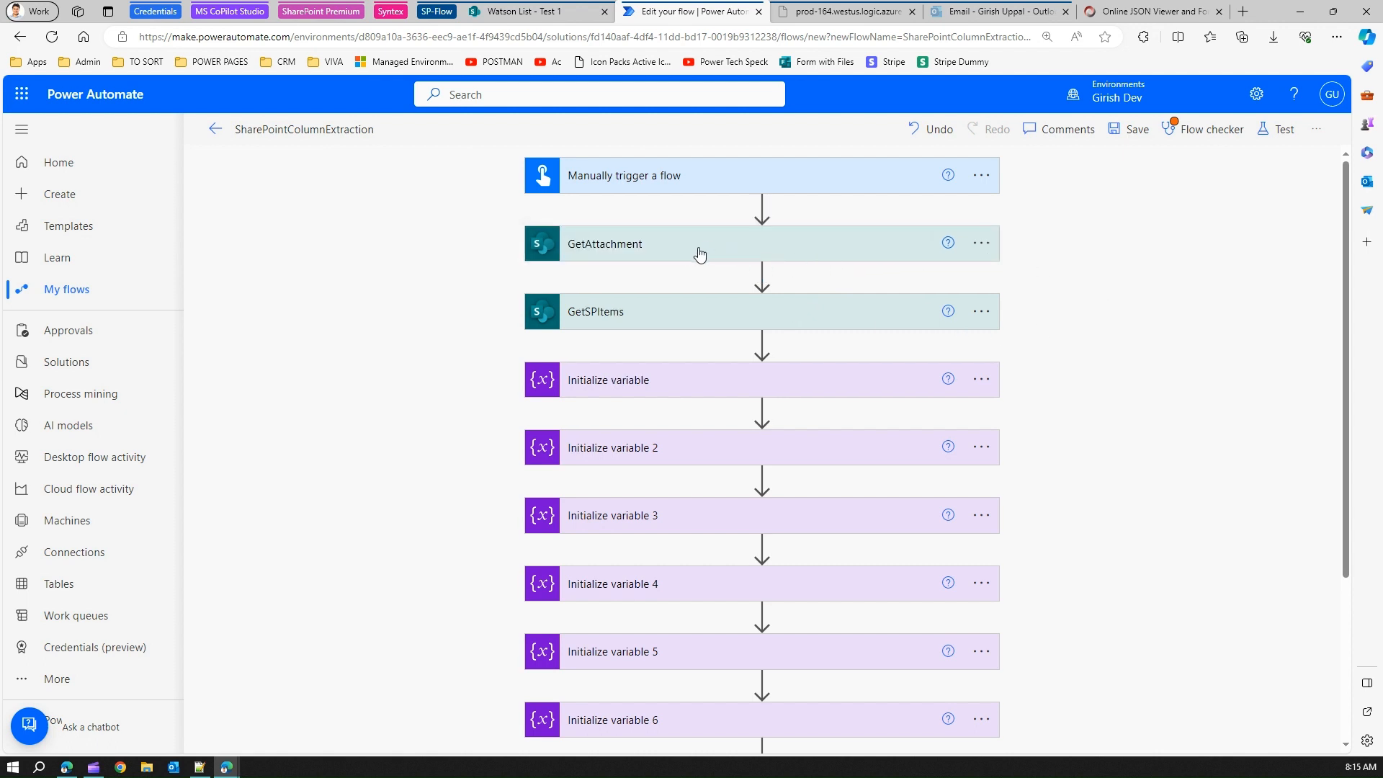
scroll(809, 585, down, 3)
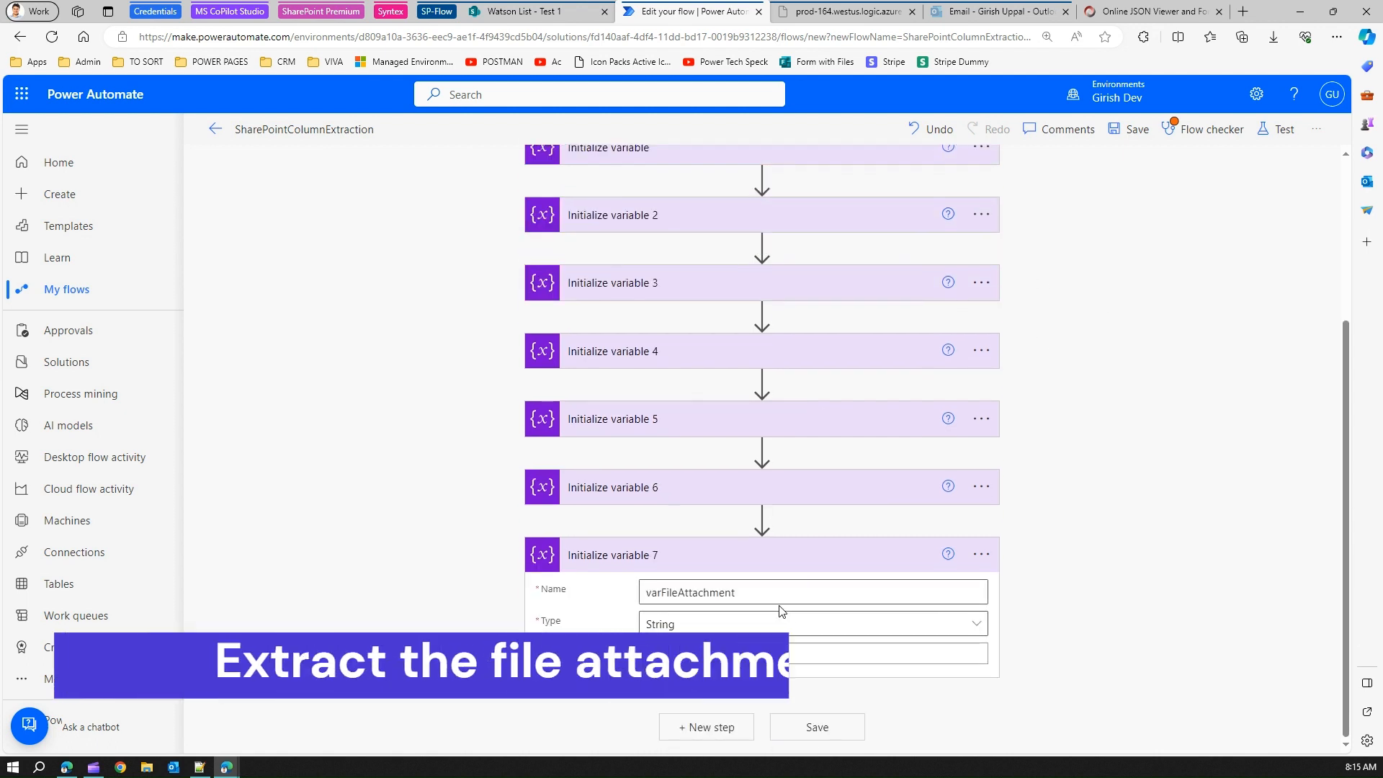
click(753, 656)
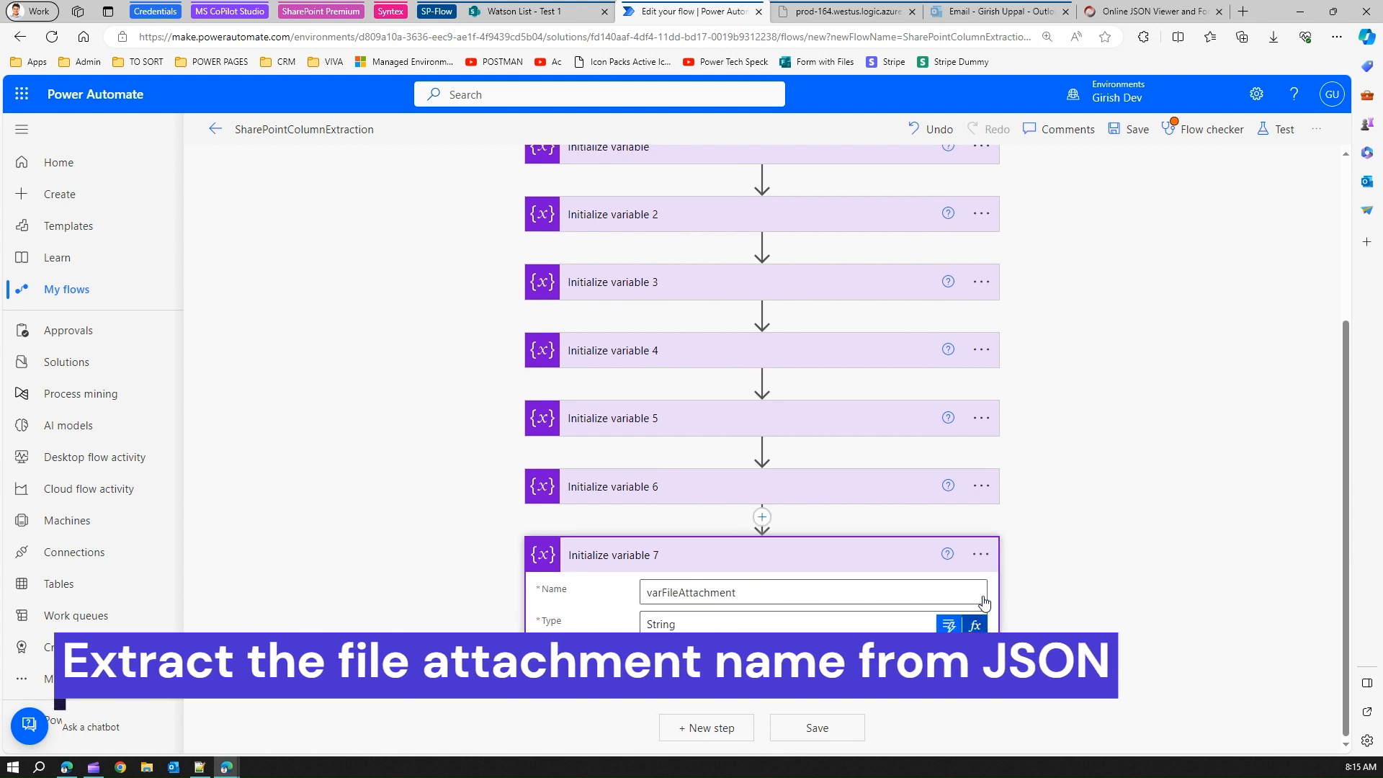
click(977, 618)
text(body('GetAttachment')?[0]['DisplayName'])
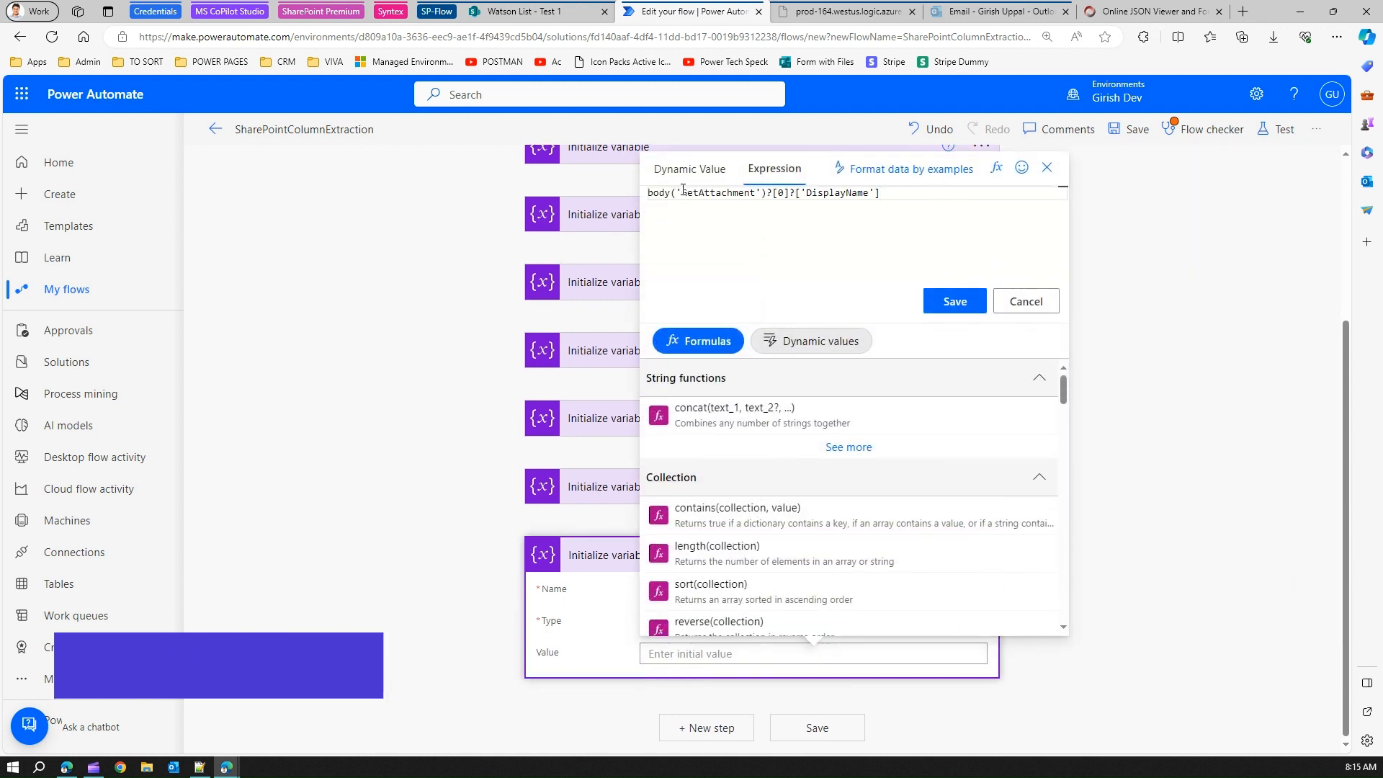
click(1097, 14)
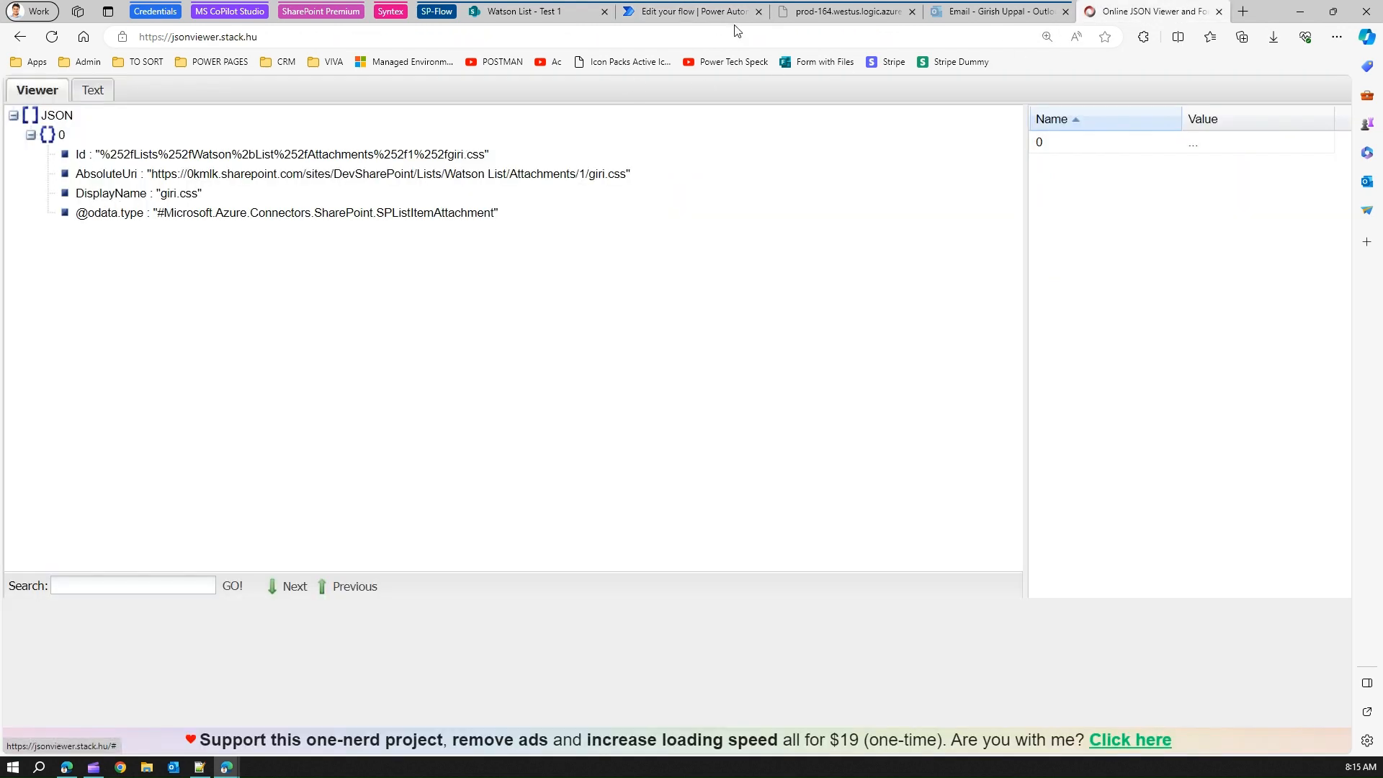
click(688, 11)
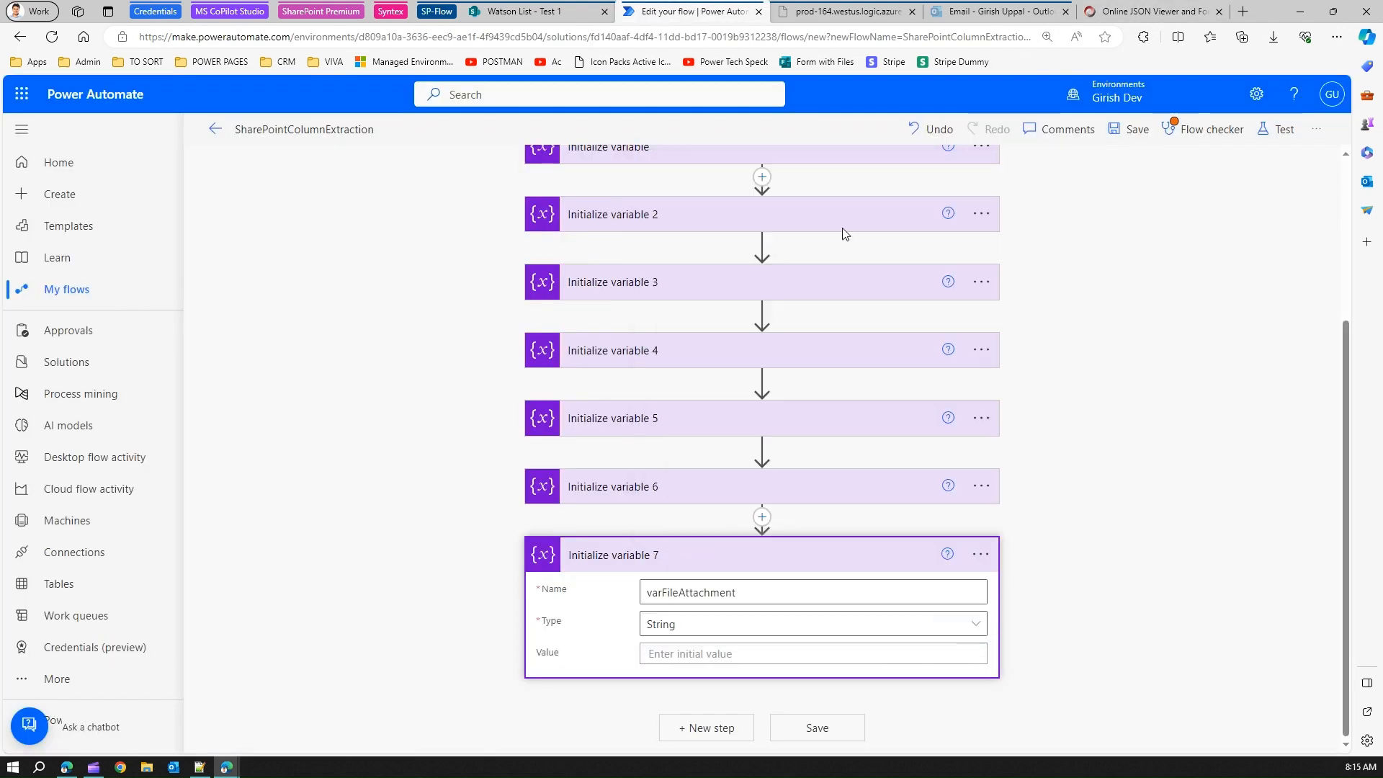
Set the varFileAttachment variable's initial value to the expression body('GetAttachment')?[0]?['DisplayName'] and save the flow.
click(810, 648)
click(975, 625)
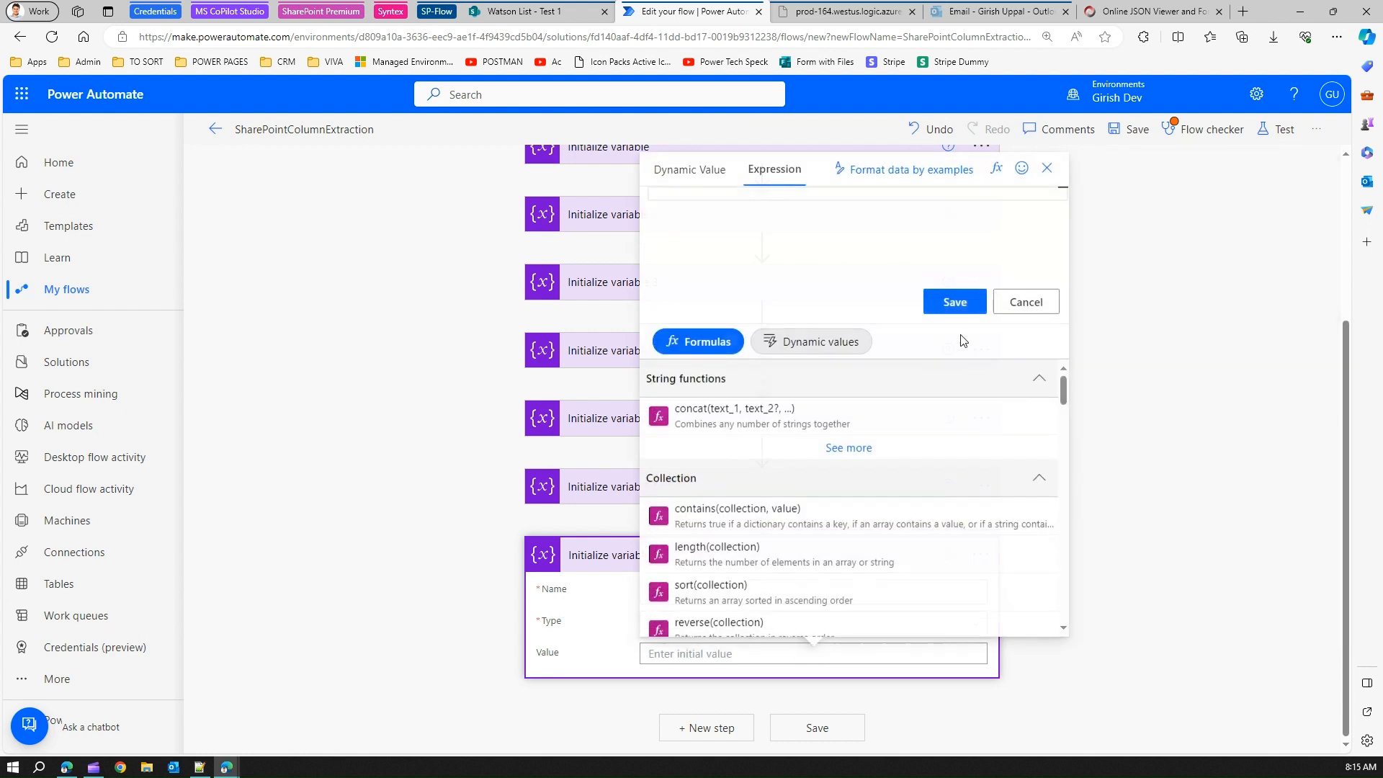
key(ctrl+v)
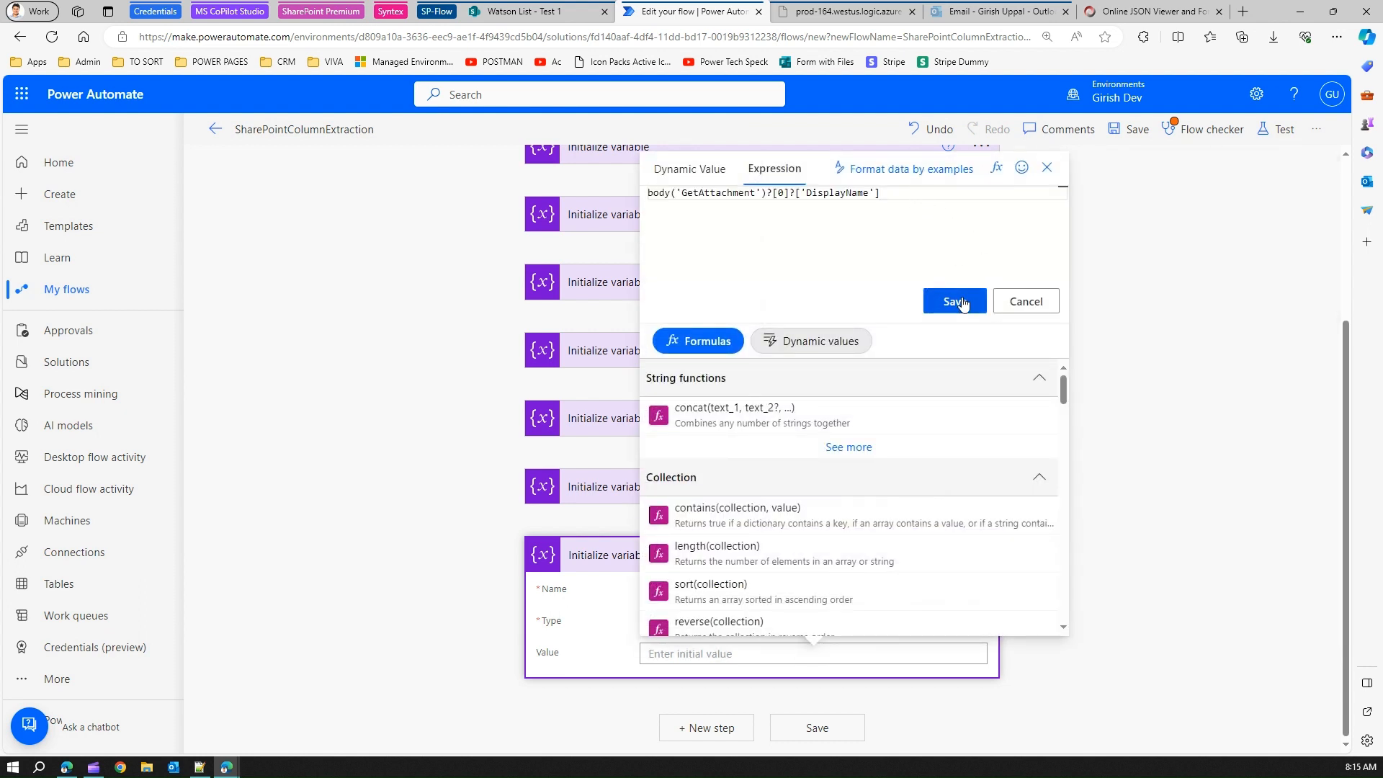
click(955, 301)
click(814, 733)
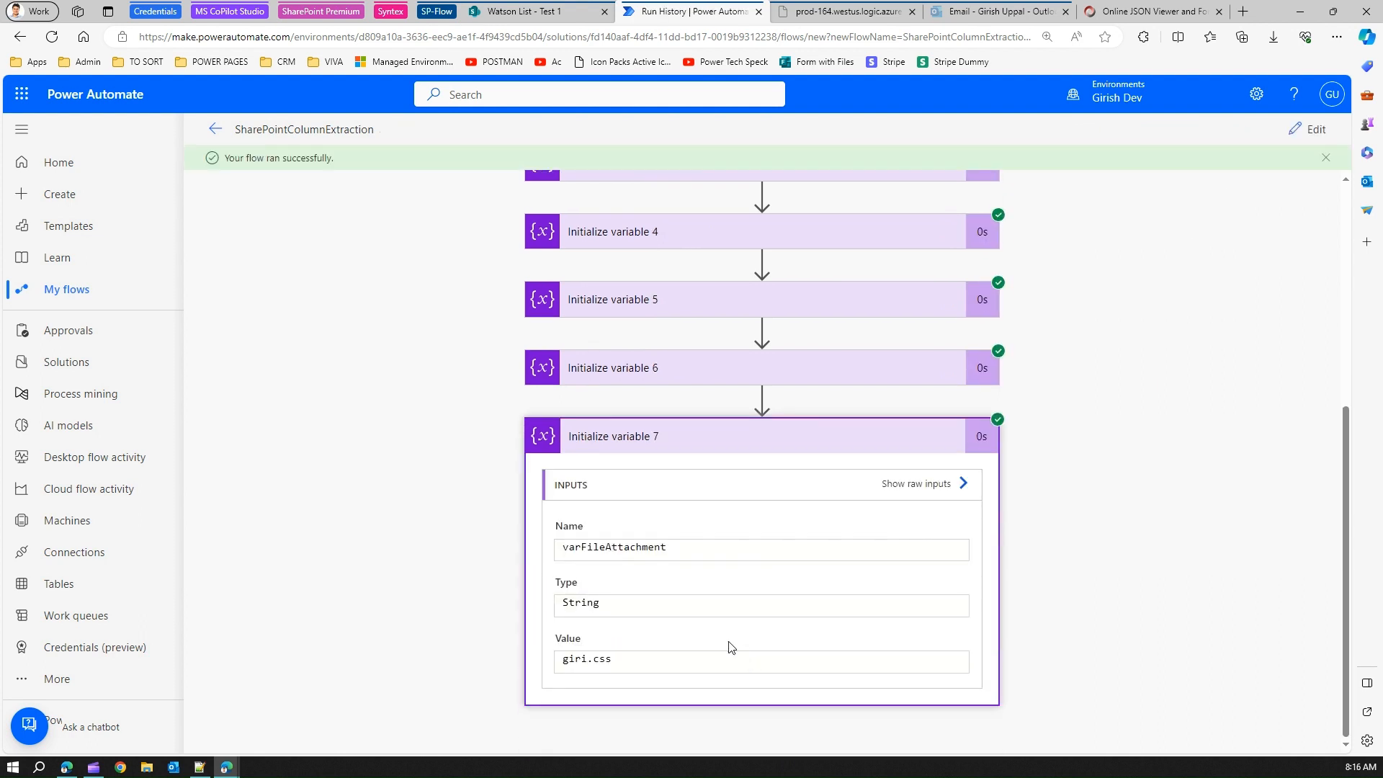
Compare the varFileAttachment value in the flow's run results with the attachment on the Watson List item.
drag(629, 658, 462, 654)
drag(615, 656, 543, 660)
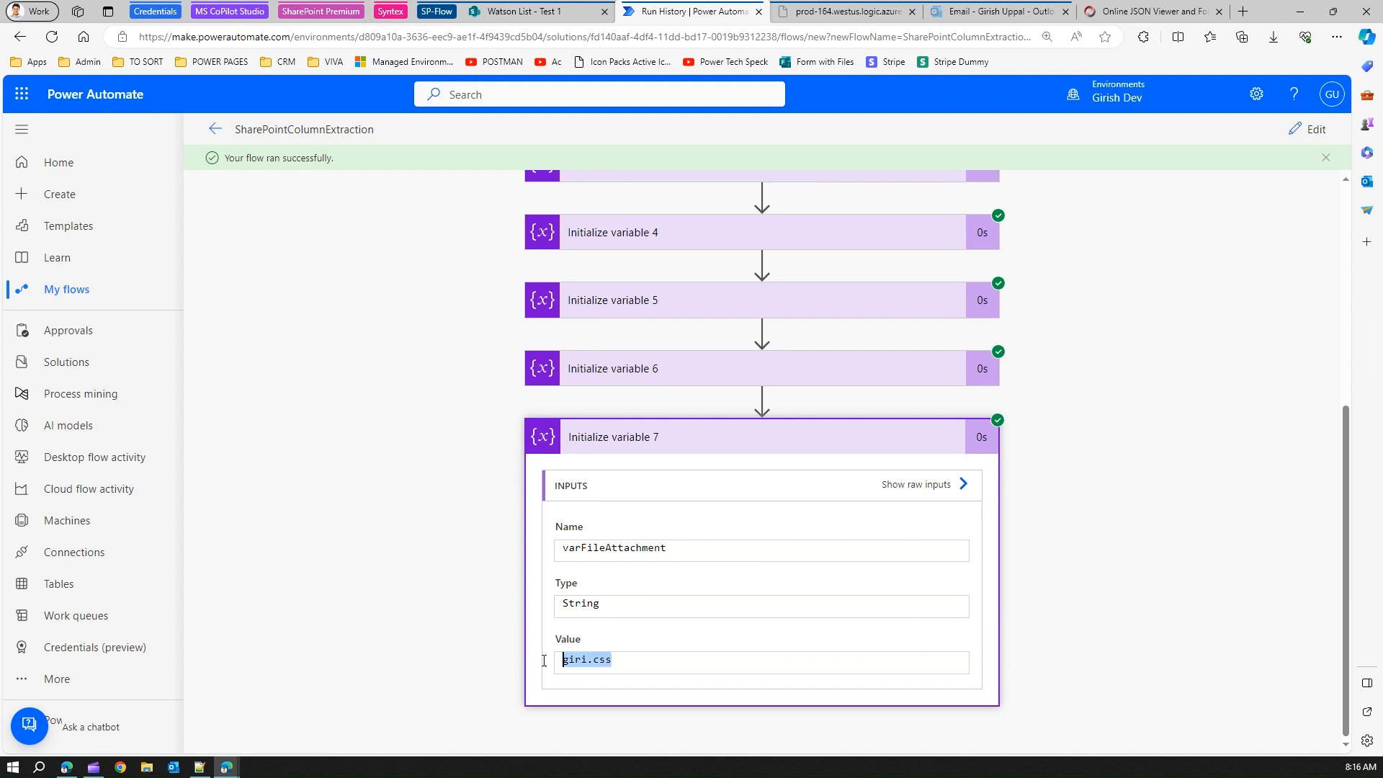
click(547, 12)
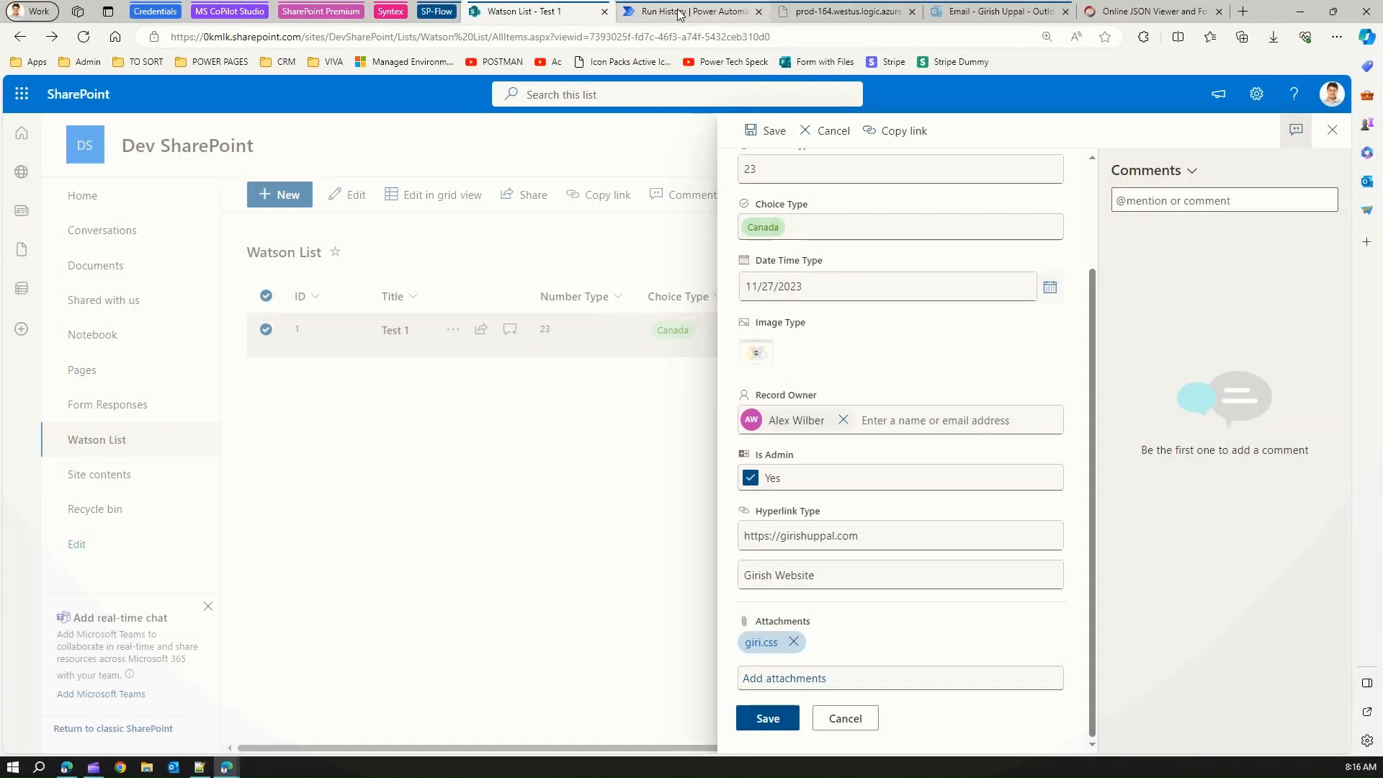
click(679, 13)
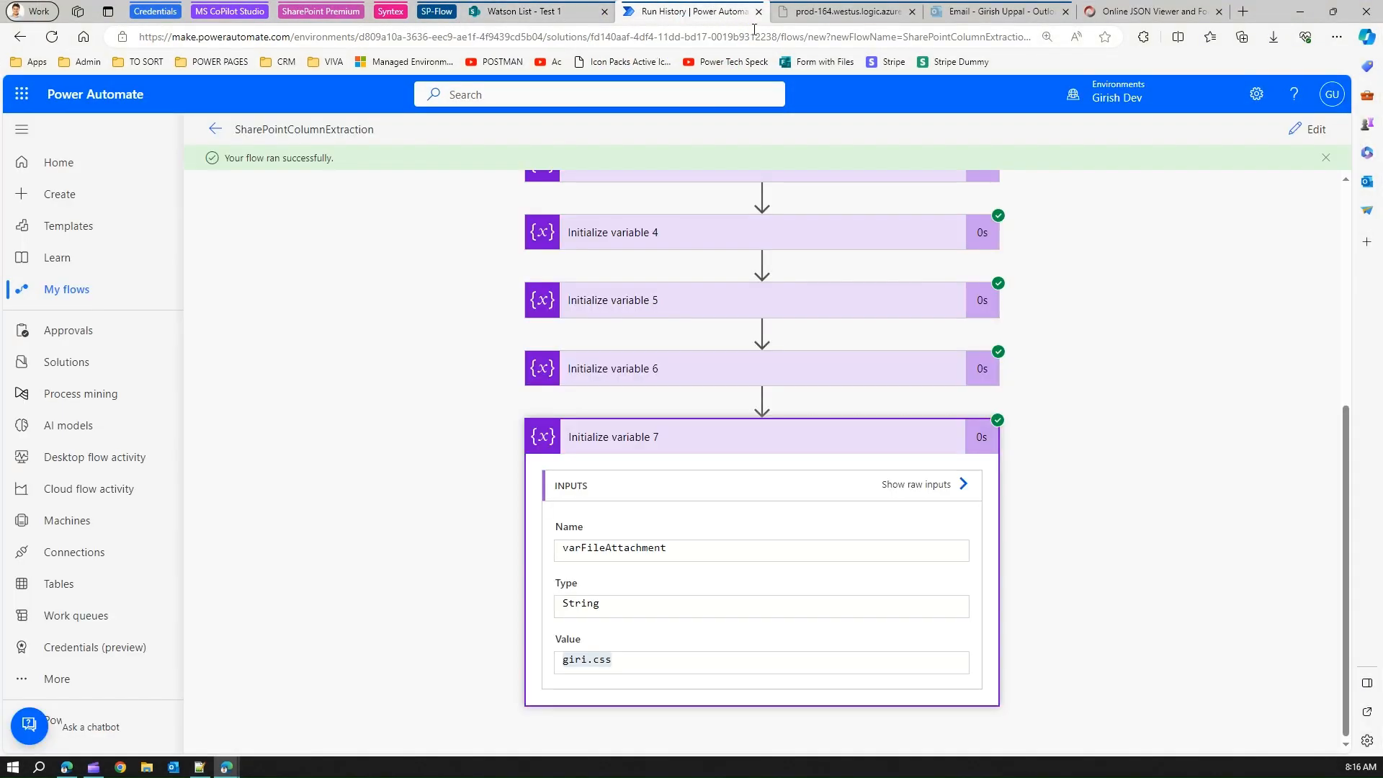
Close the Watson List item form and preview the Image type in the column creation options without creating a column.
click(549, 13)
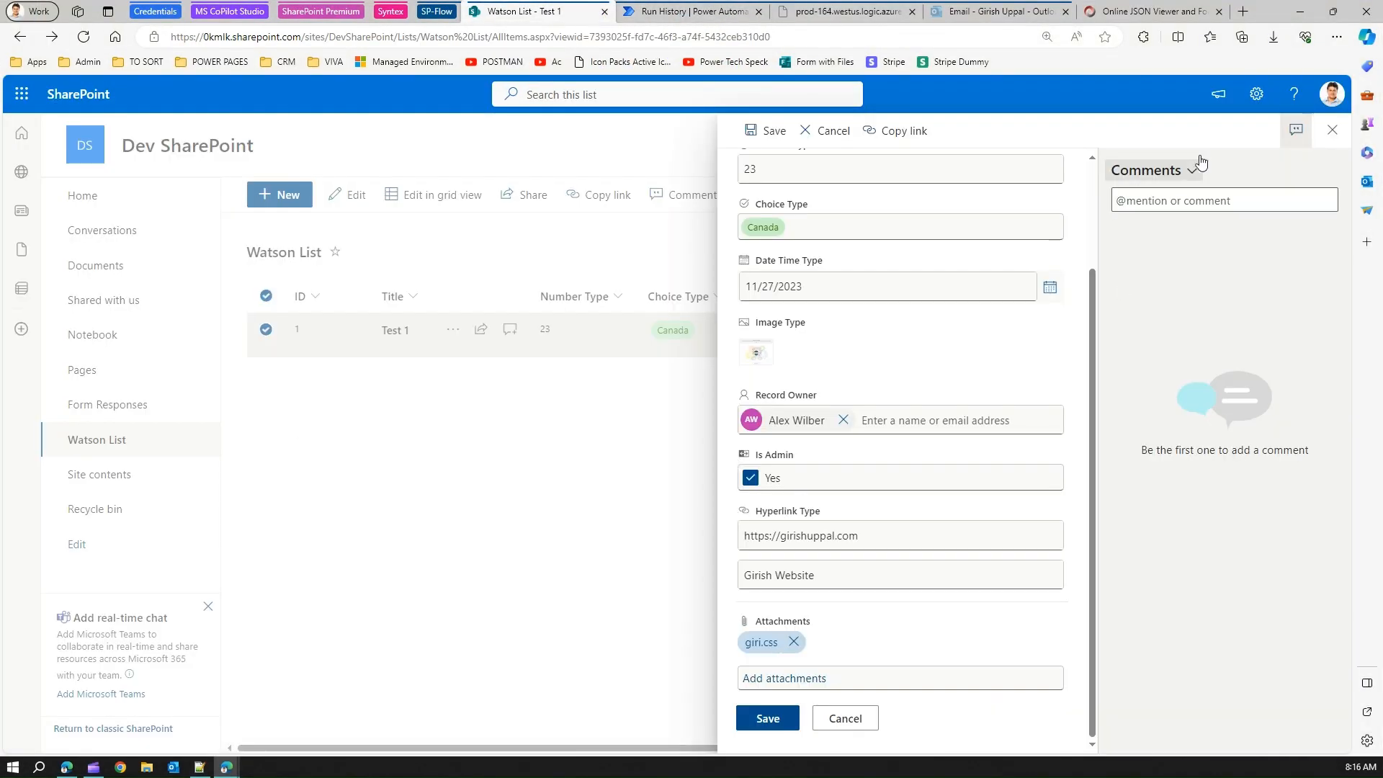
click(1332, 130)
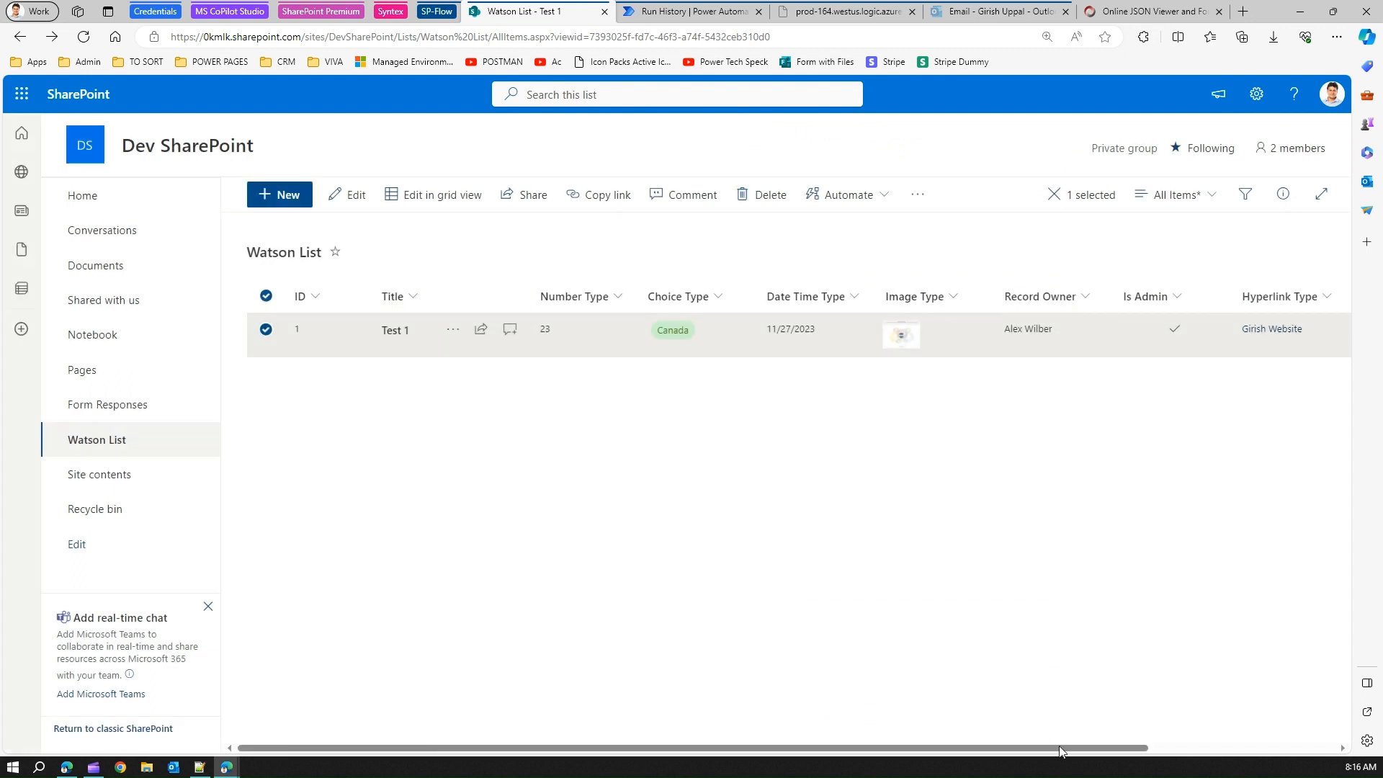
drag(1059, 749, 1250, 522)
click(1161, 296)
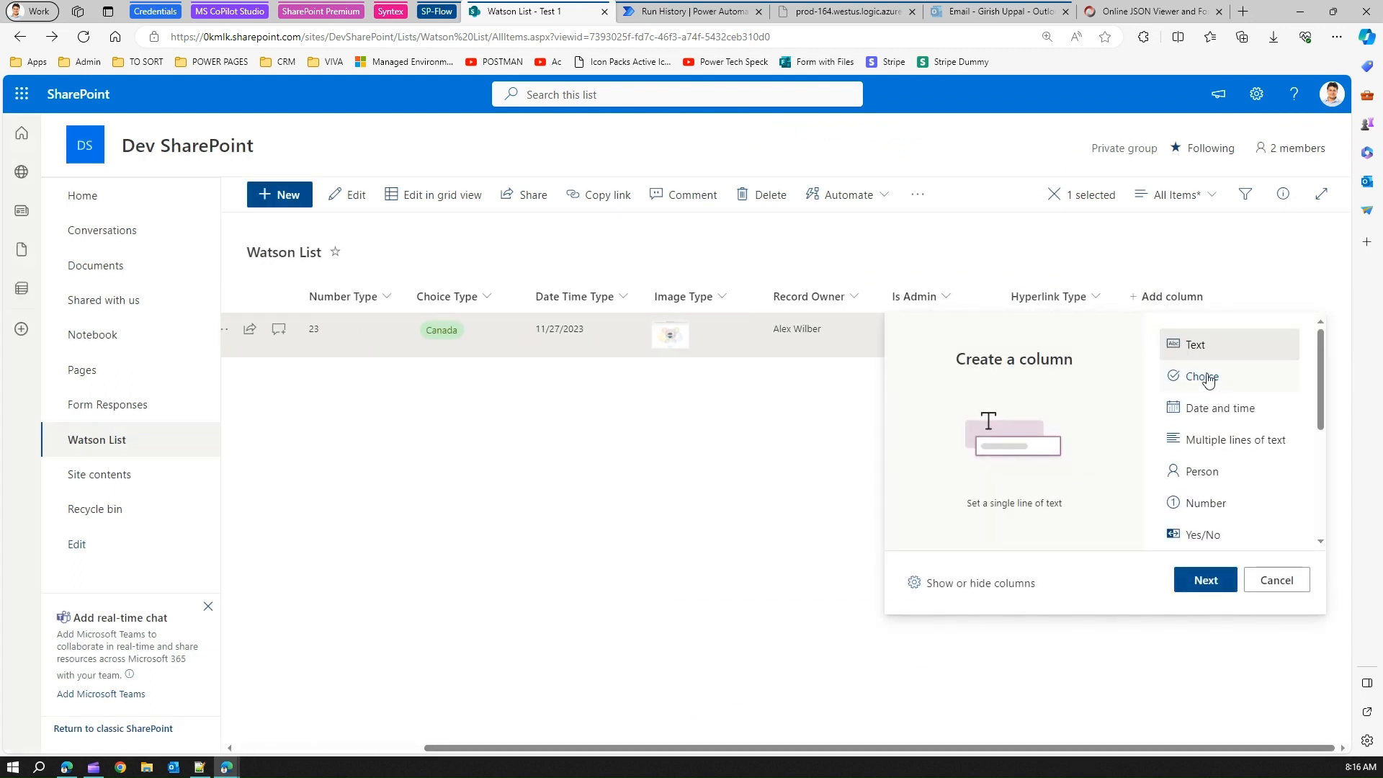
drag(1312, 414, 1331, 495)
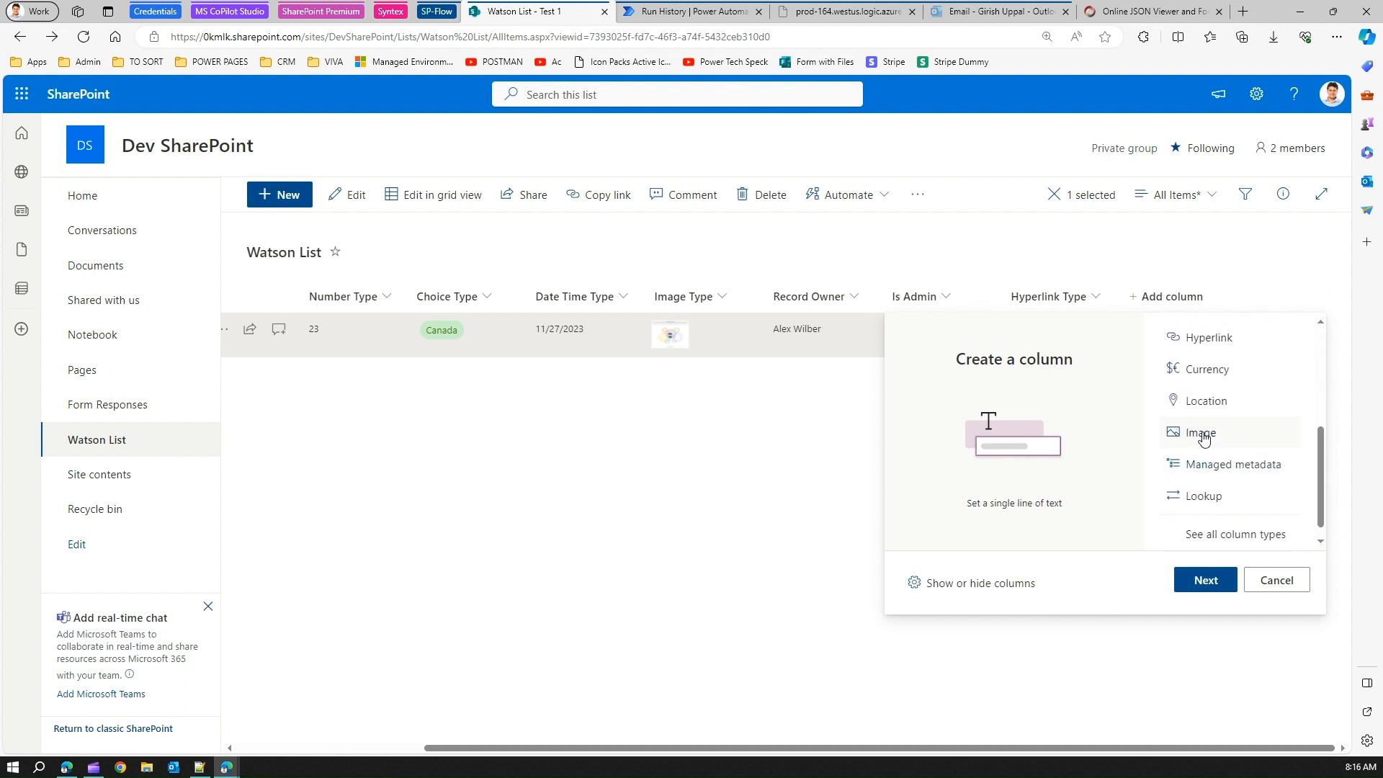
click(1203, 436)
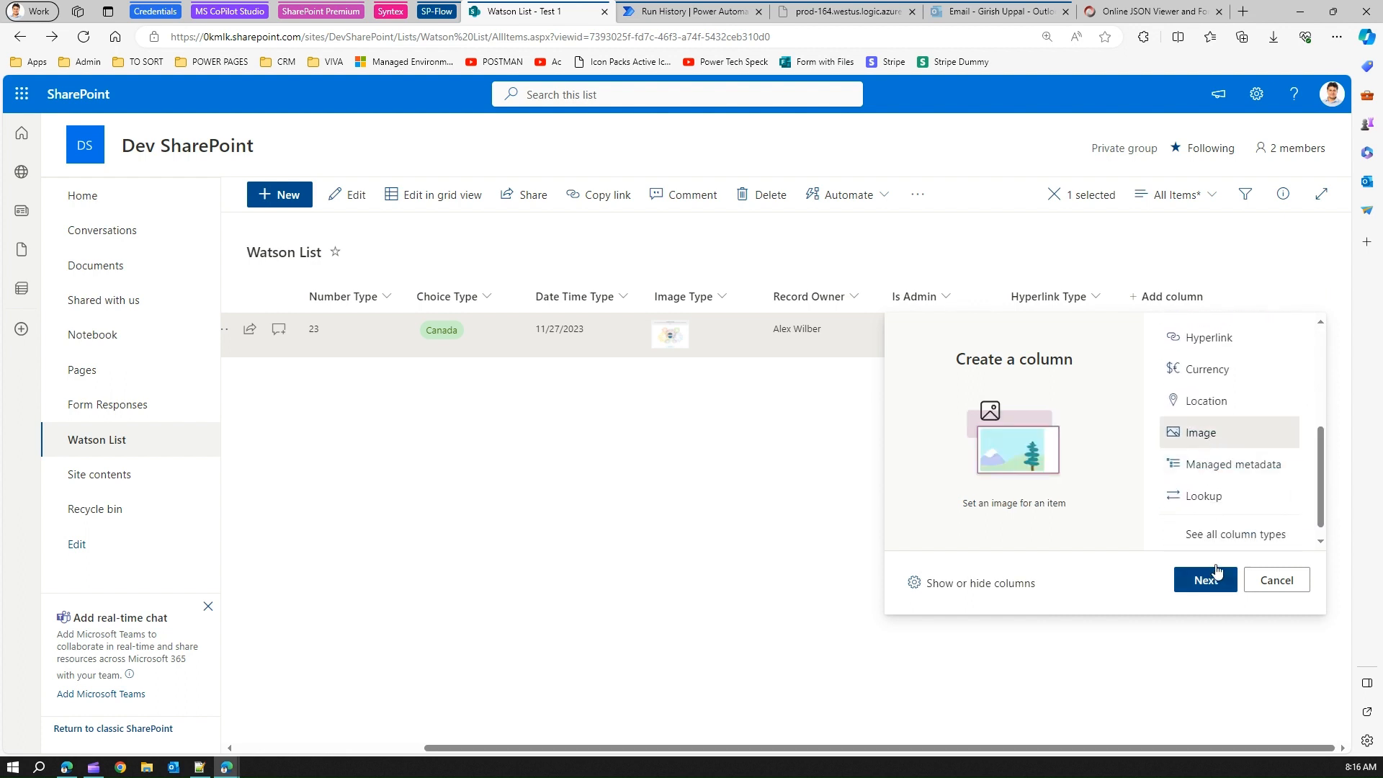
click(1274, 580)
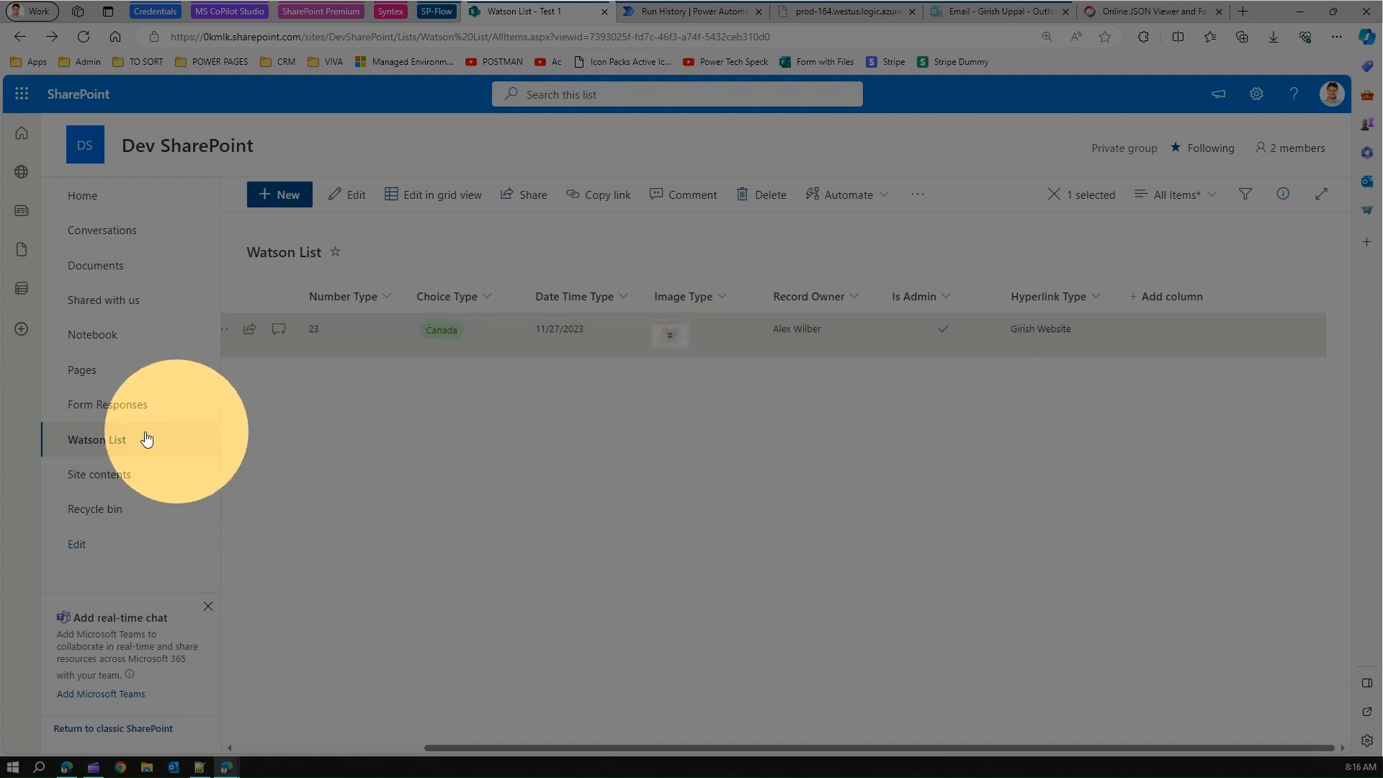
click(560, 491)
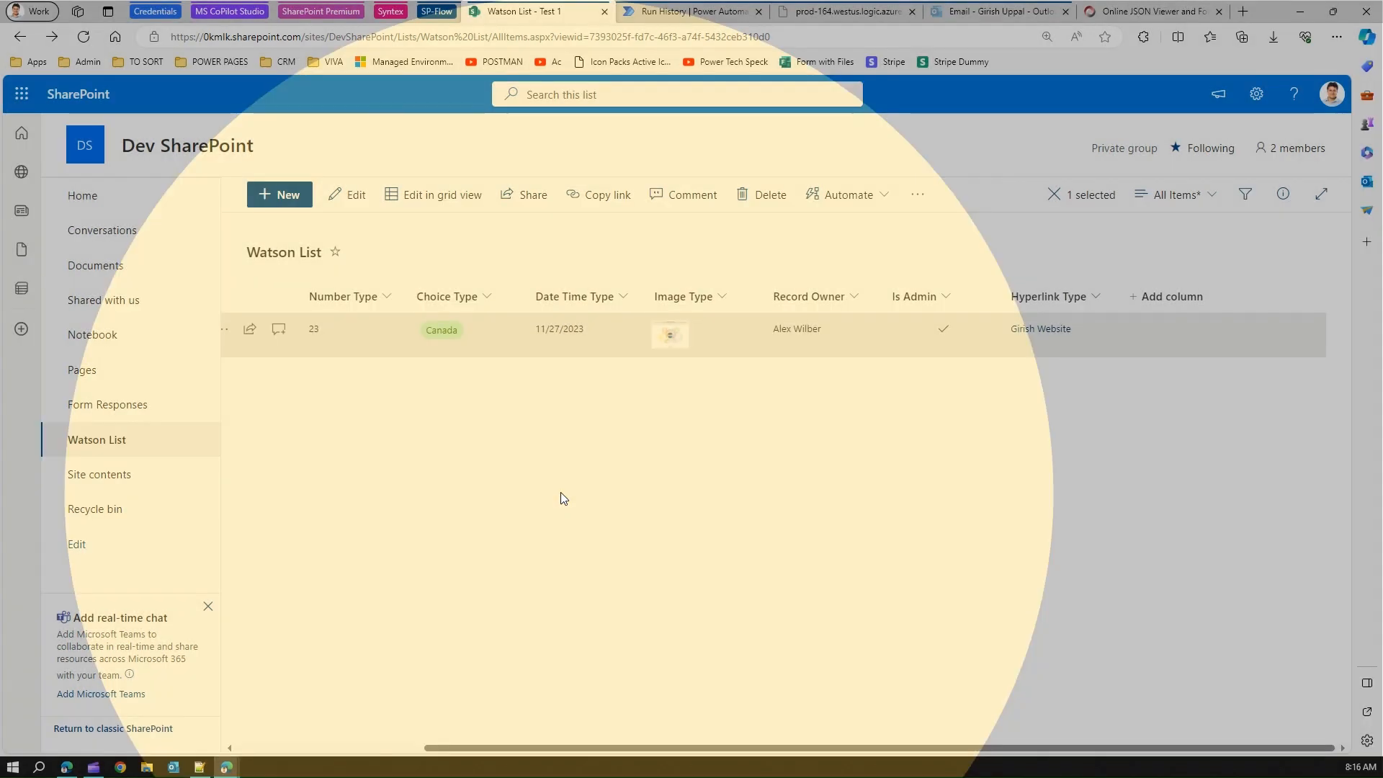
Duplicate the Watson List browser tab and open the Dev SharePoint site contents in the copy.
right_click(583, 14)
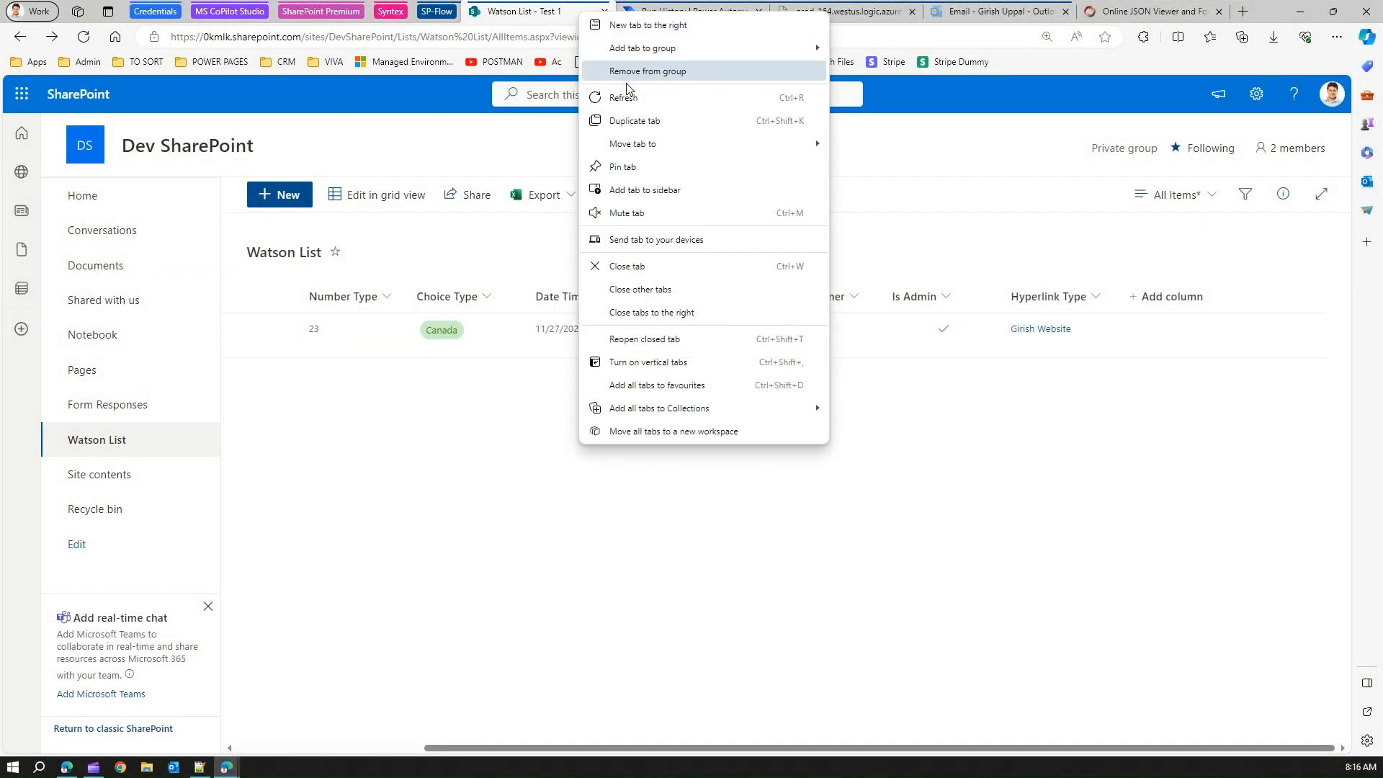
click(638, 127)
click(540, 11)
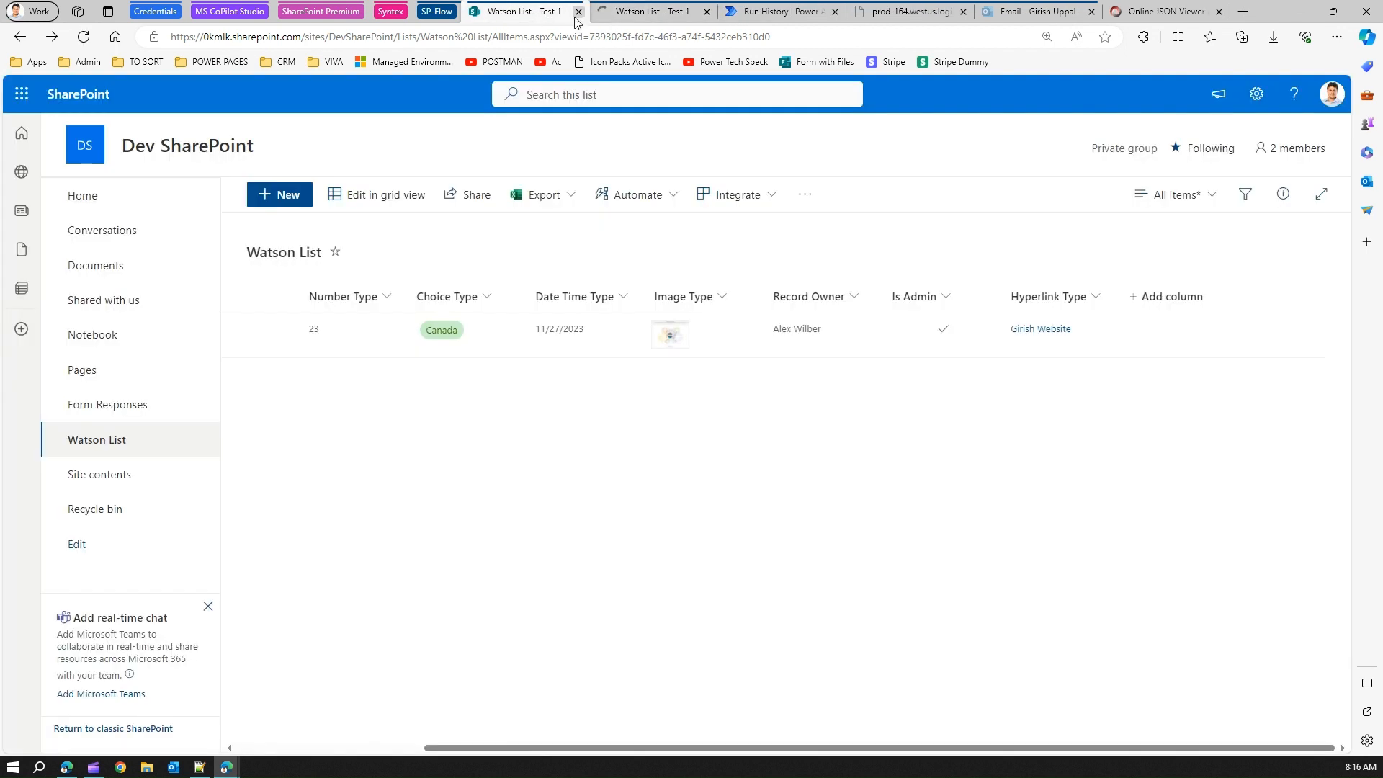
click(625, 13)
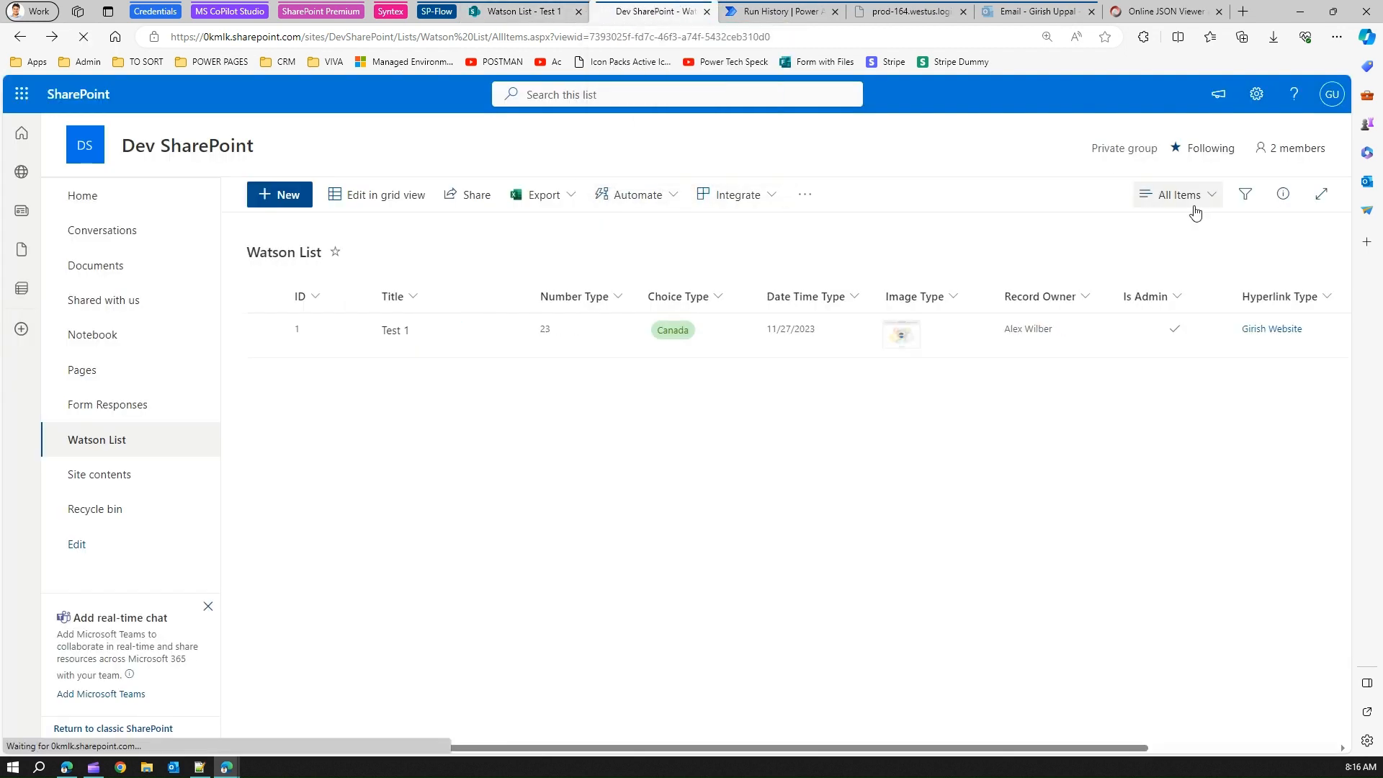
click(1257, 95)
click(1148, 243)
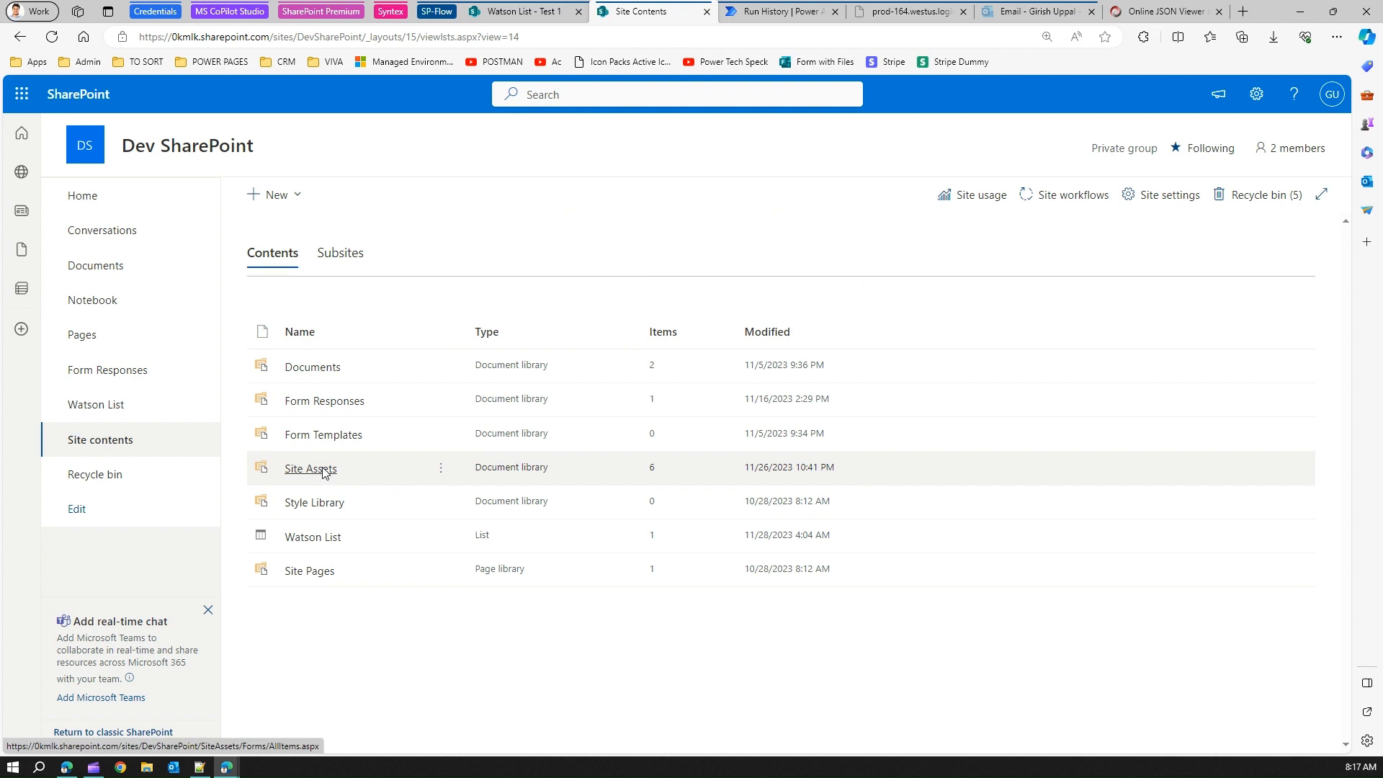
View Associate.png in the aff3173b-1076-4541-afb0-992fcf306e3d folder under Site Assets > Lists and compare it with Watson List's Image Type entry.
click(328, 469)
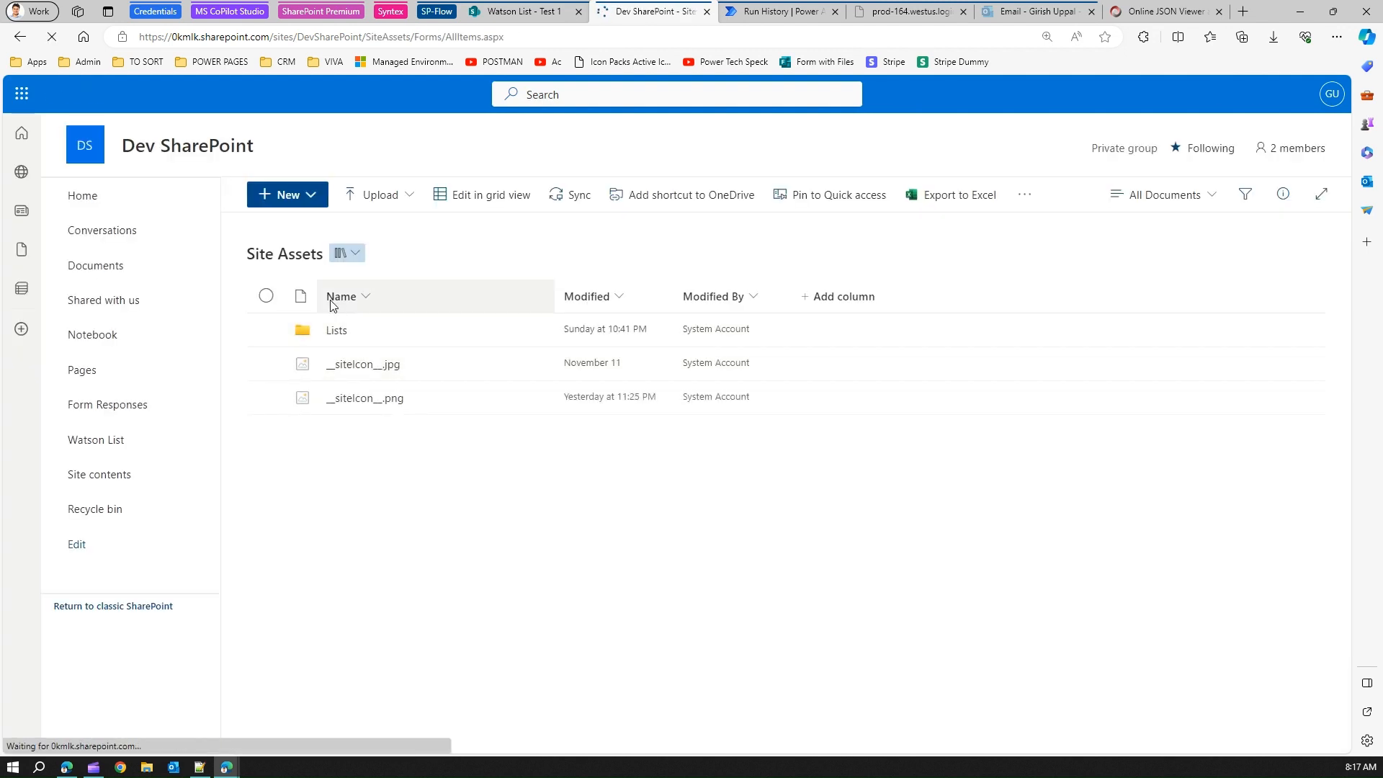
click(339, 331)
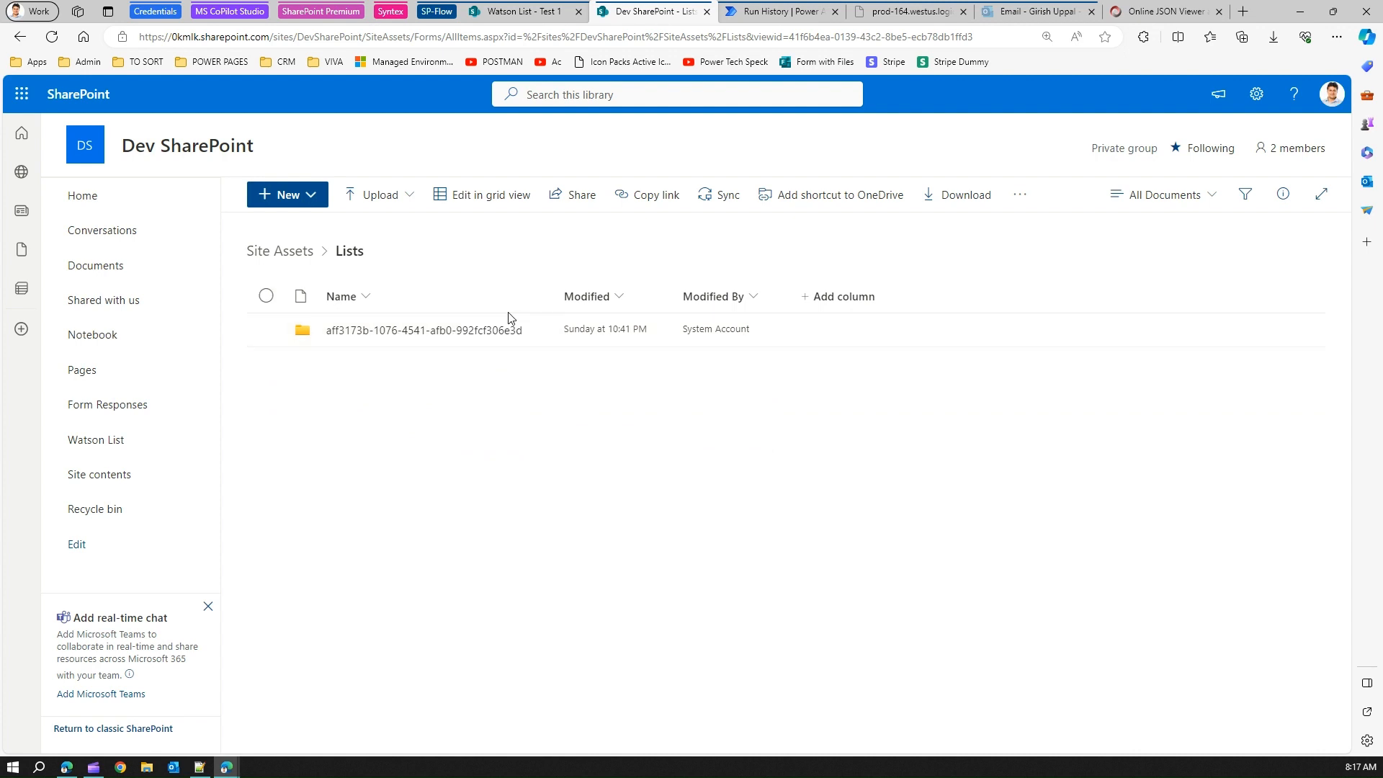
drag(559, 297, 594, 300)
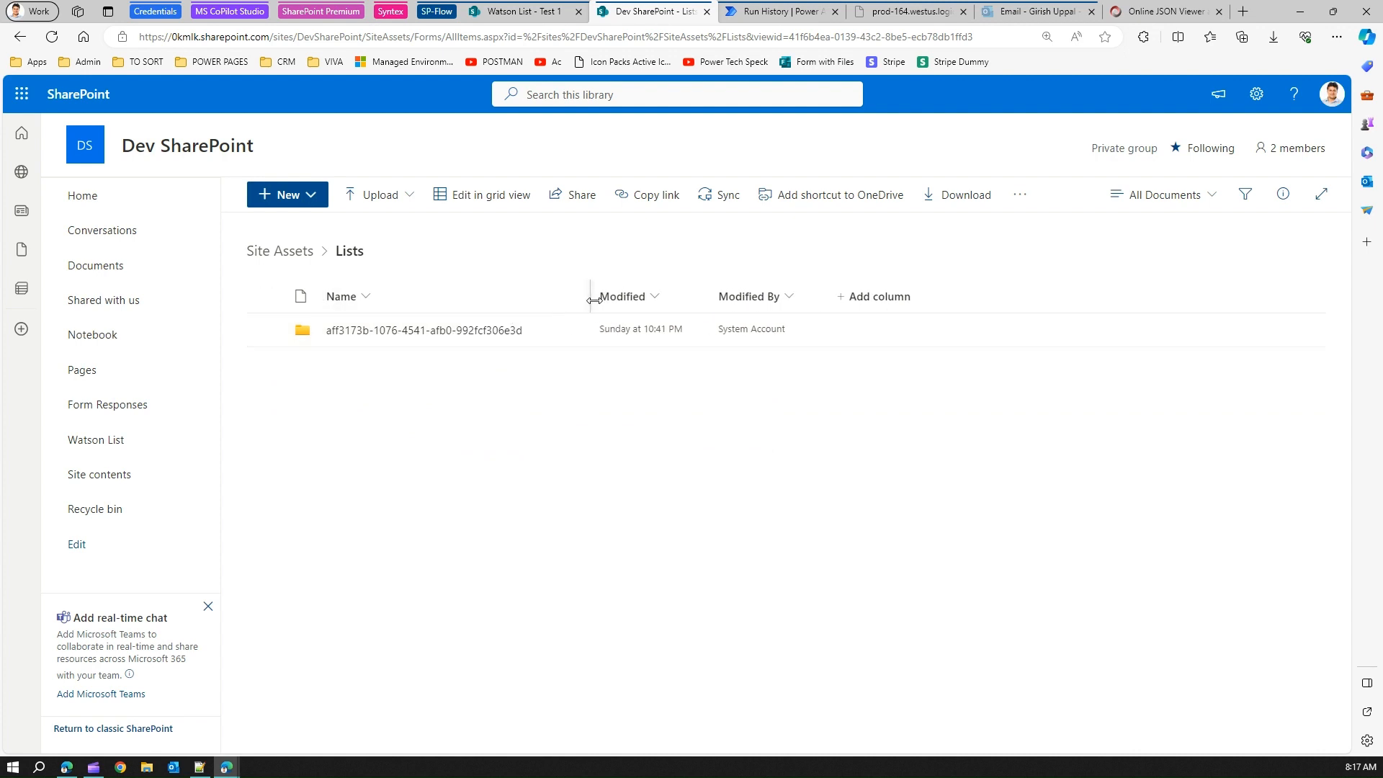
click(466, 330)
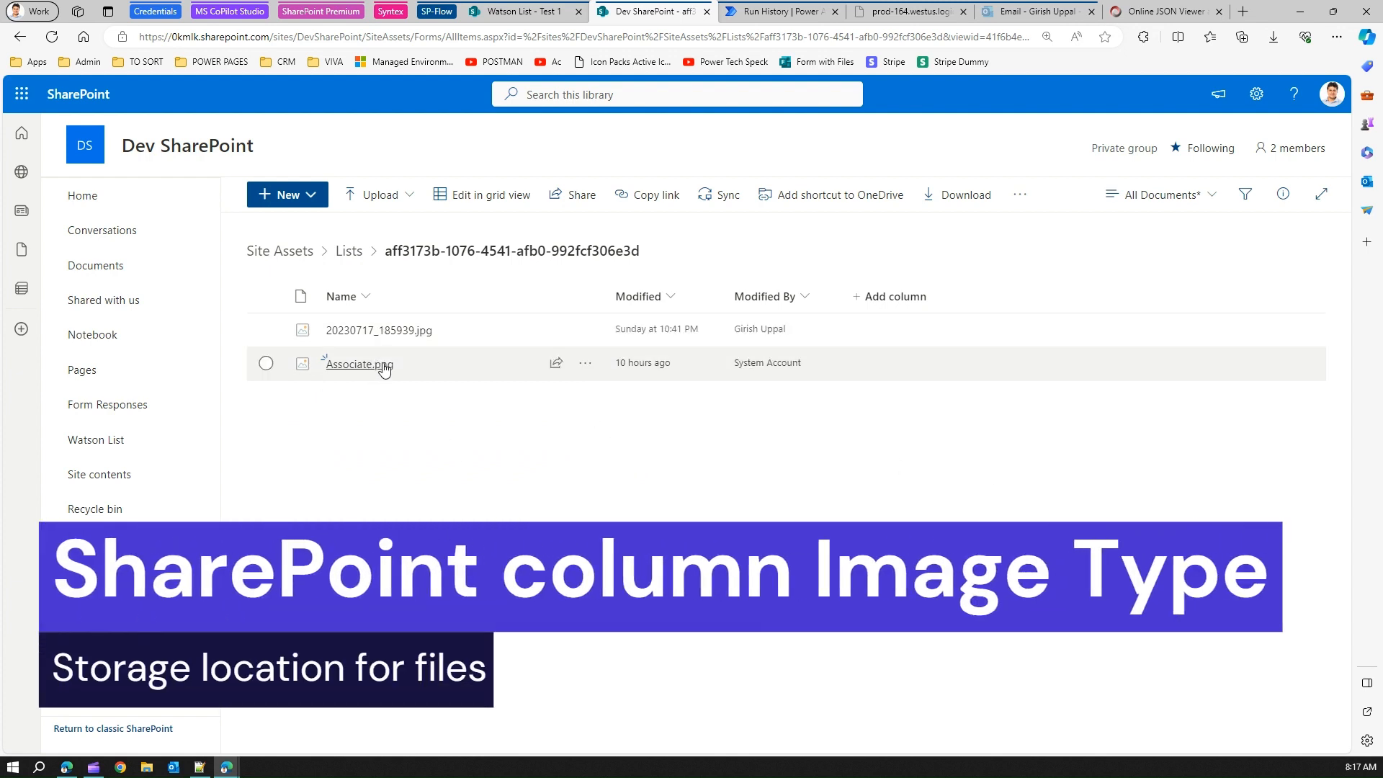
click(384, 366)
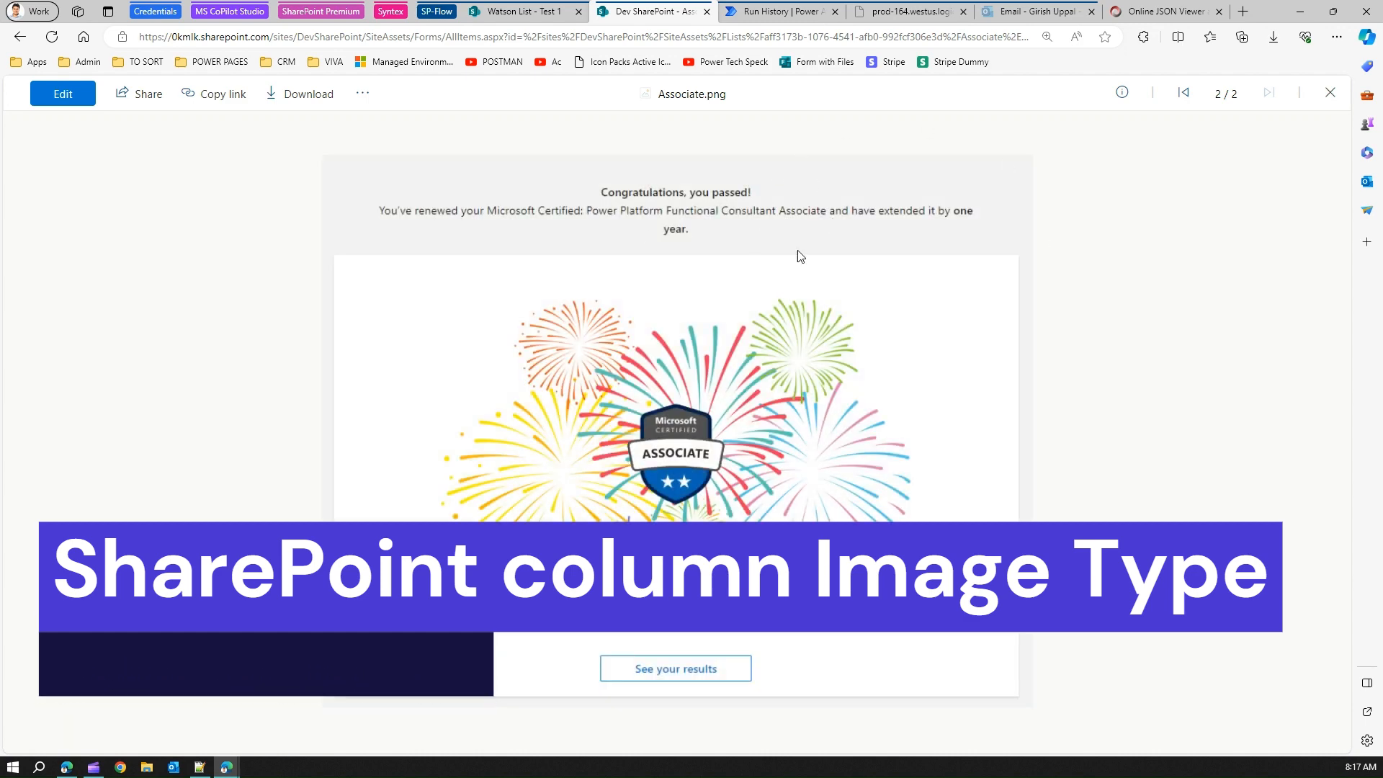
click(547, 16)
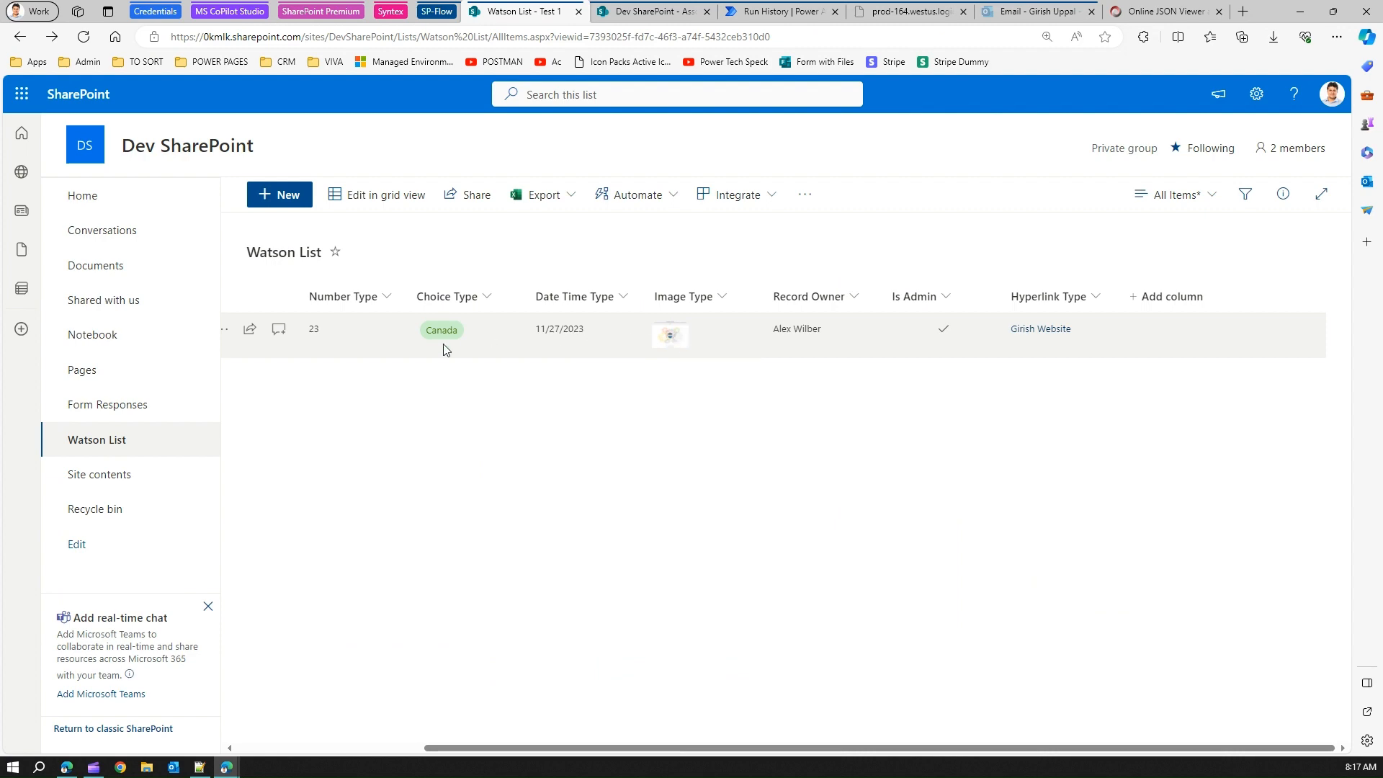
click(648, 11)
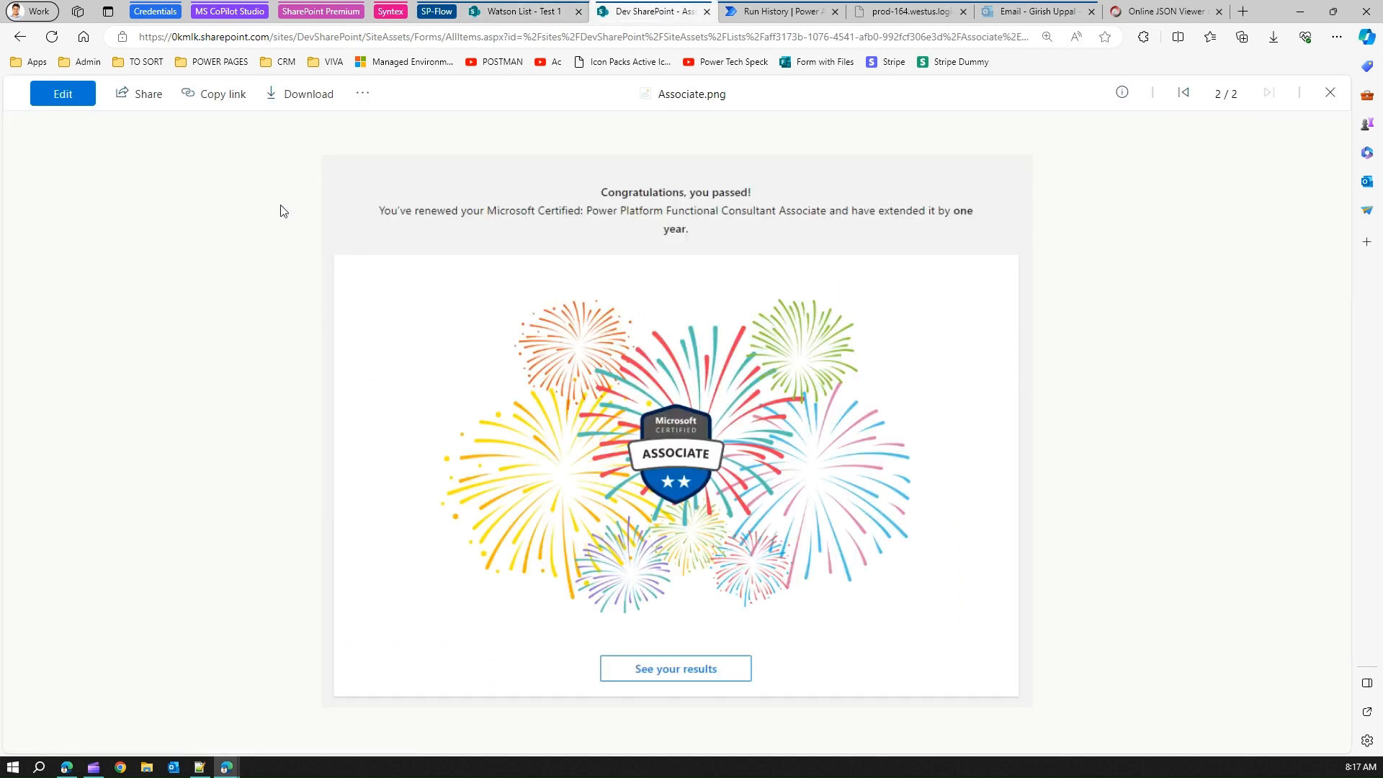
Close the Associate.png preview and open the SharePointColumnExtraction flow for editing.
click(1329, 93)
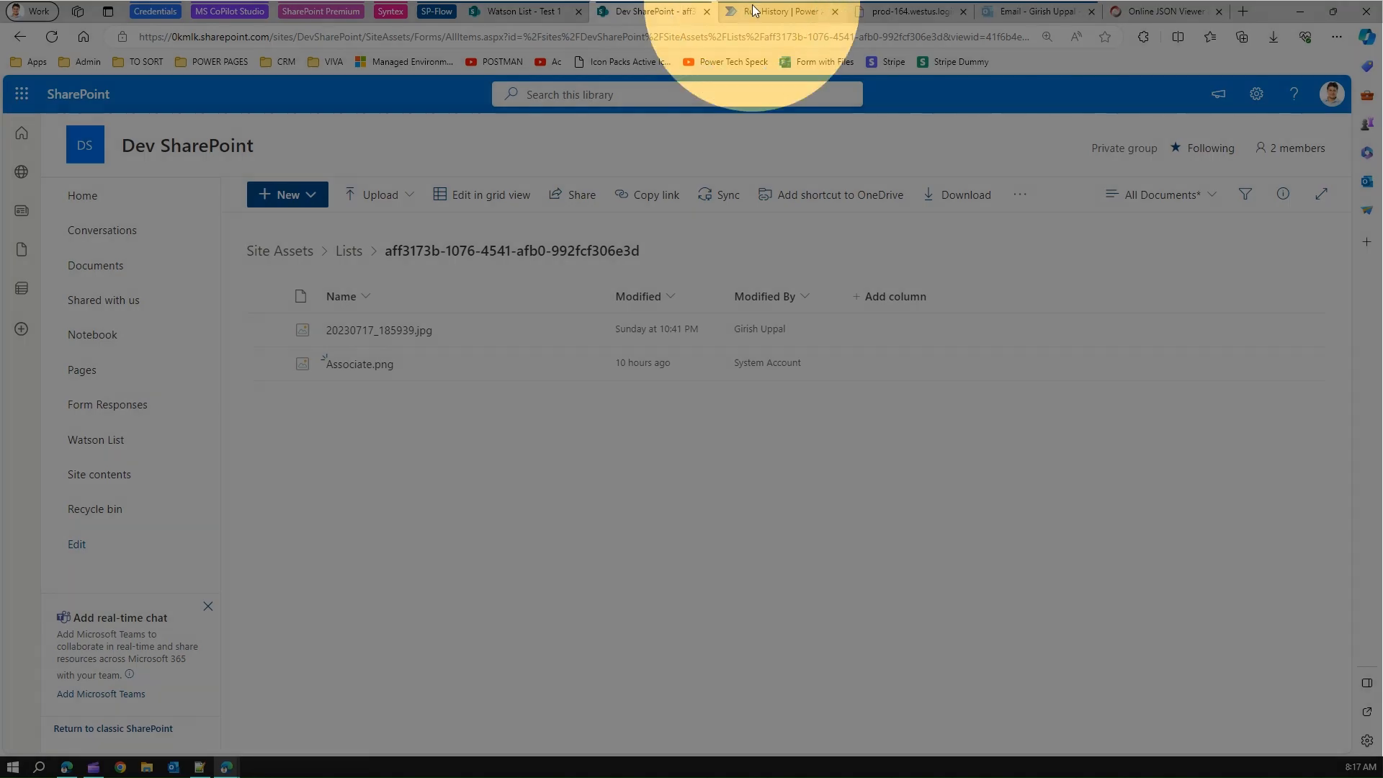
click(753, 11)
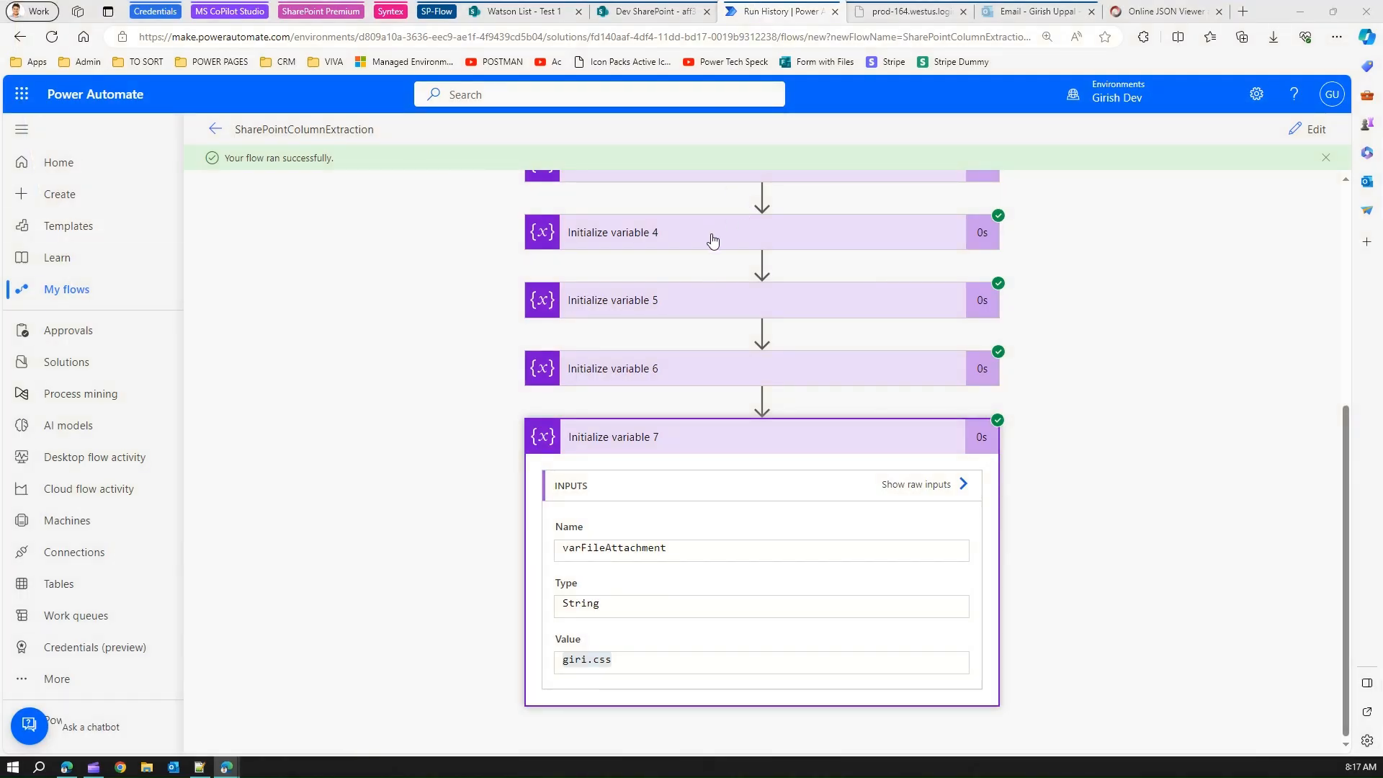
scroll(1265, 358, up, 5)
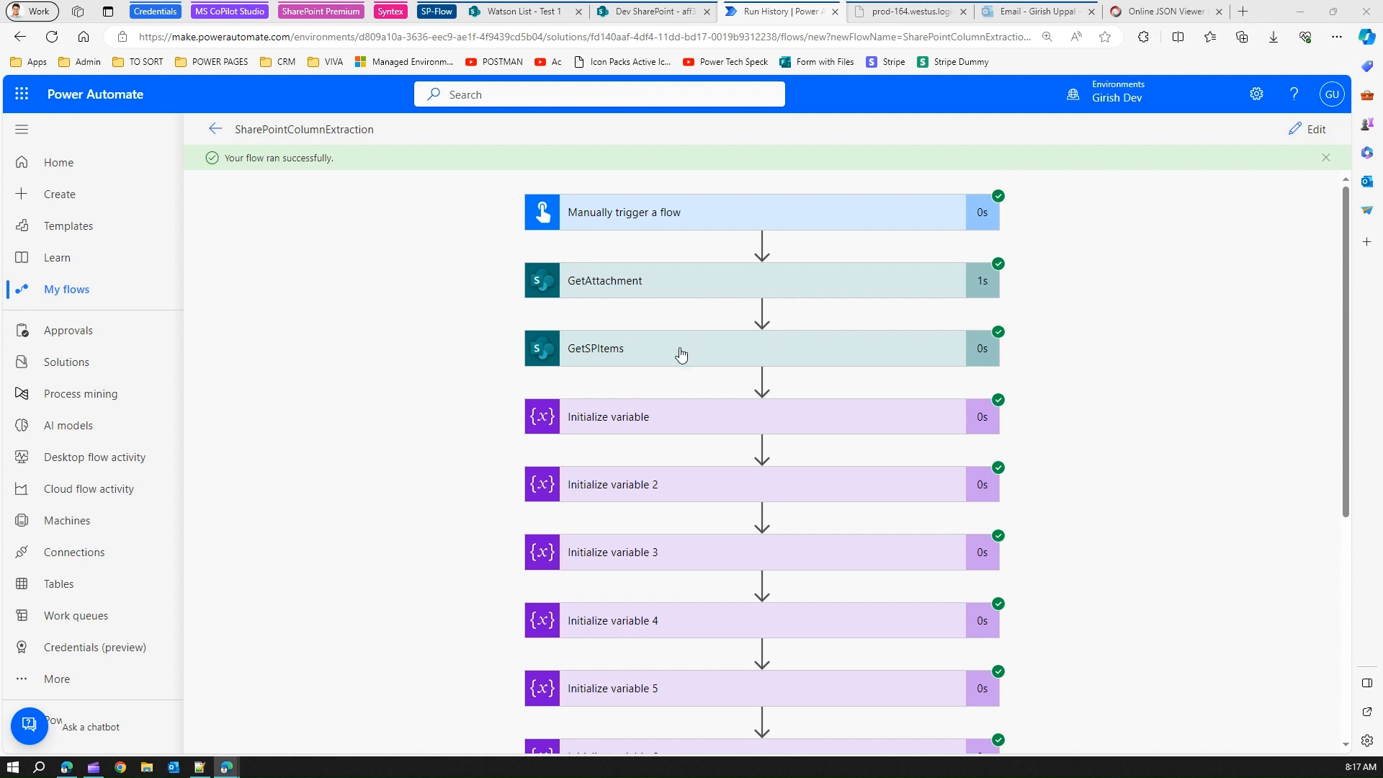
click(1310, 129)
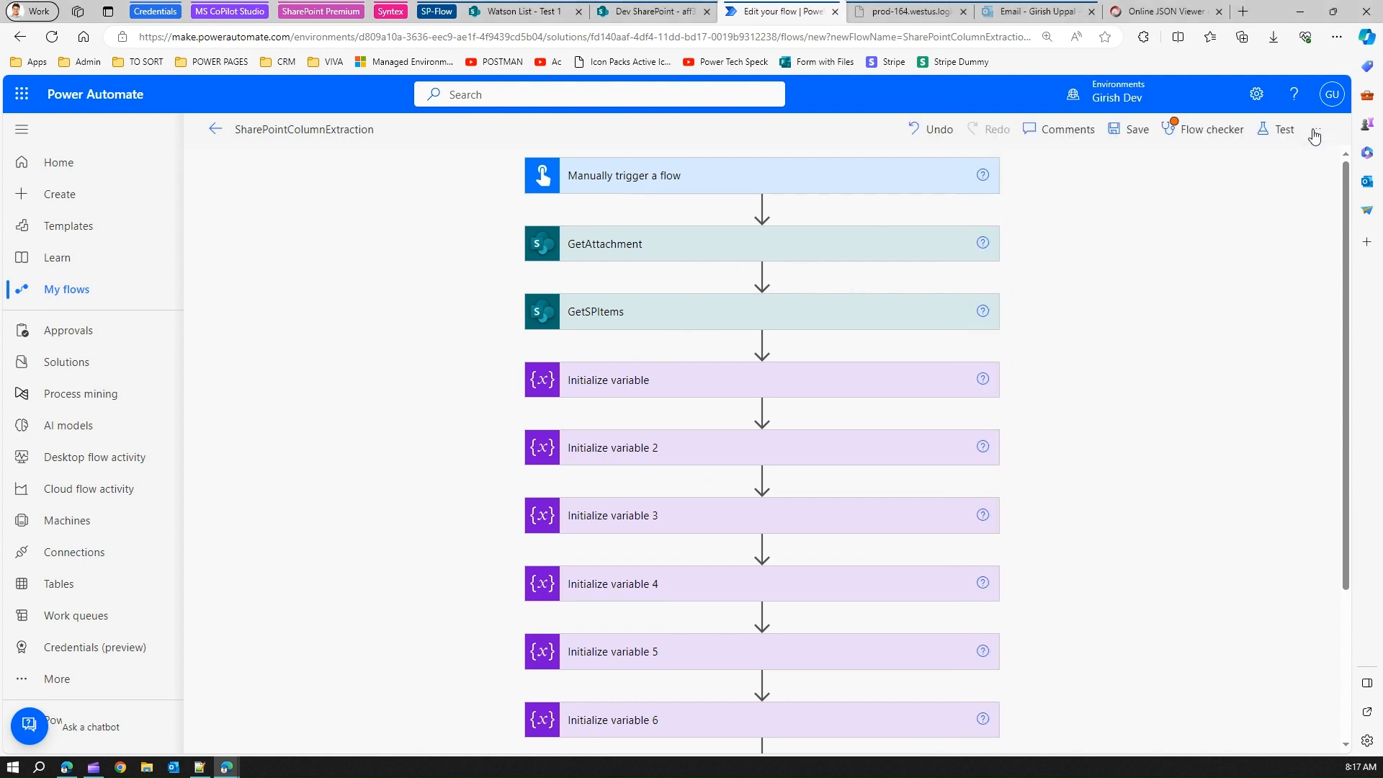
Insert a Send an HTTP request to SharePoint action directly after the manual trigger, with Dev SharePoint as its site address.
click(761, 207)
click(762, 227)
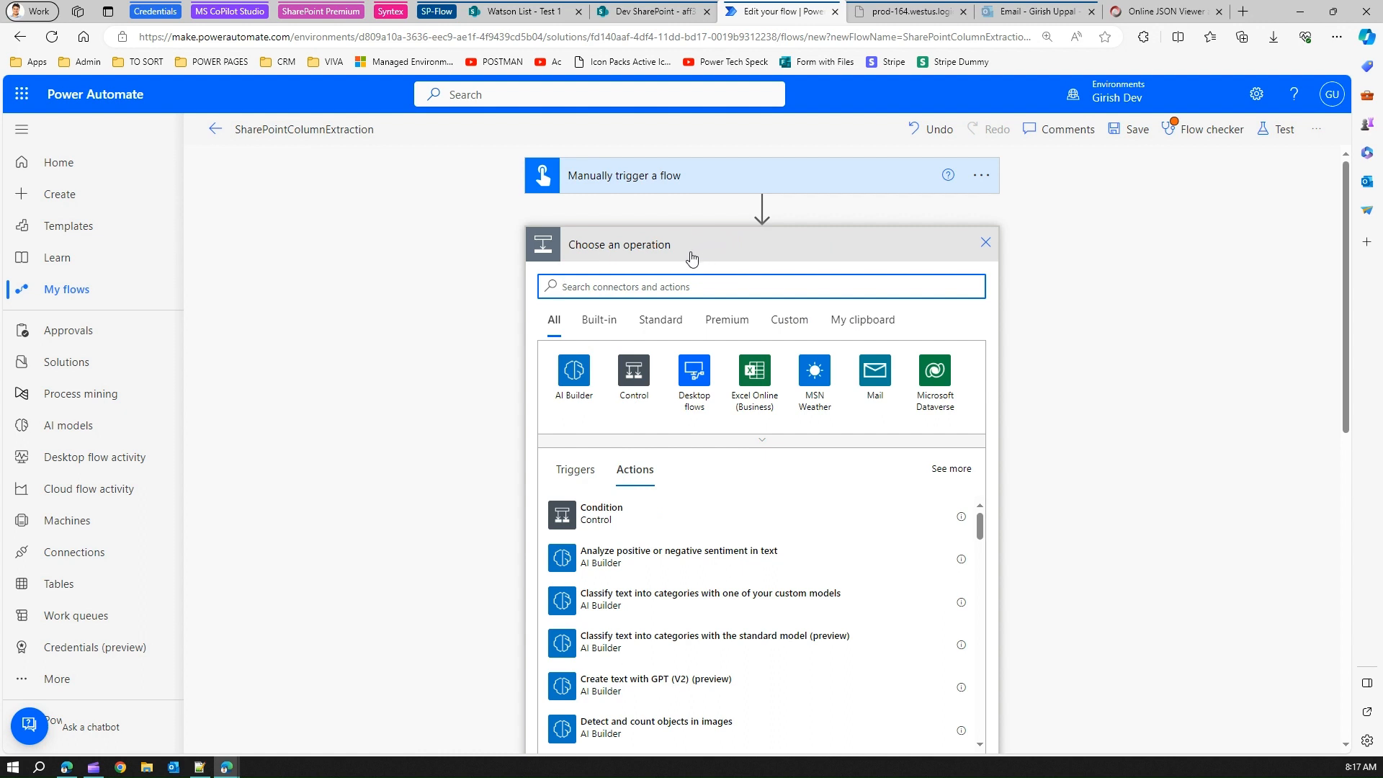
text(sharepoint)
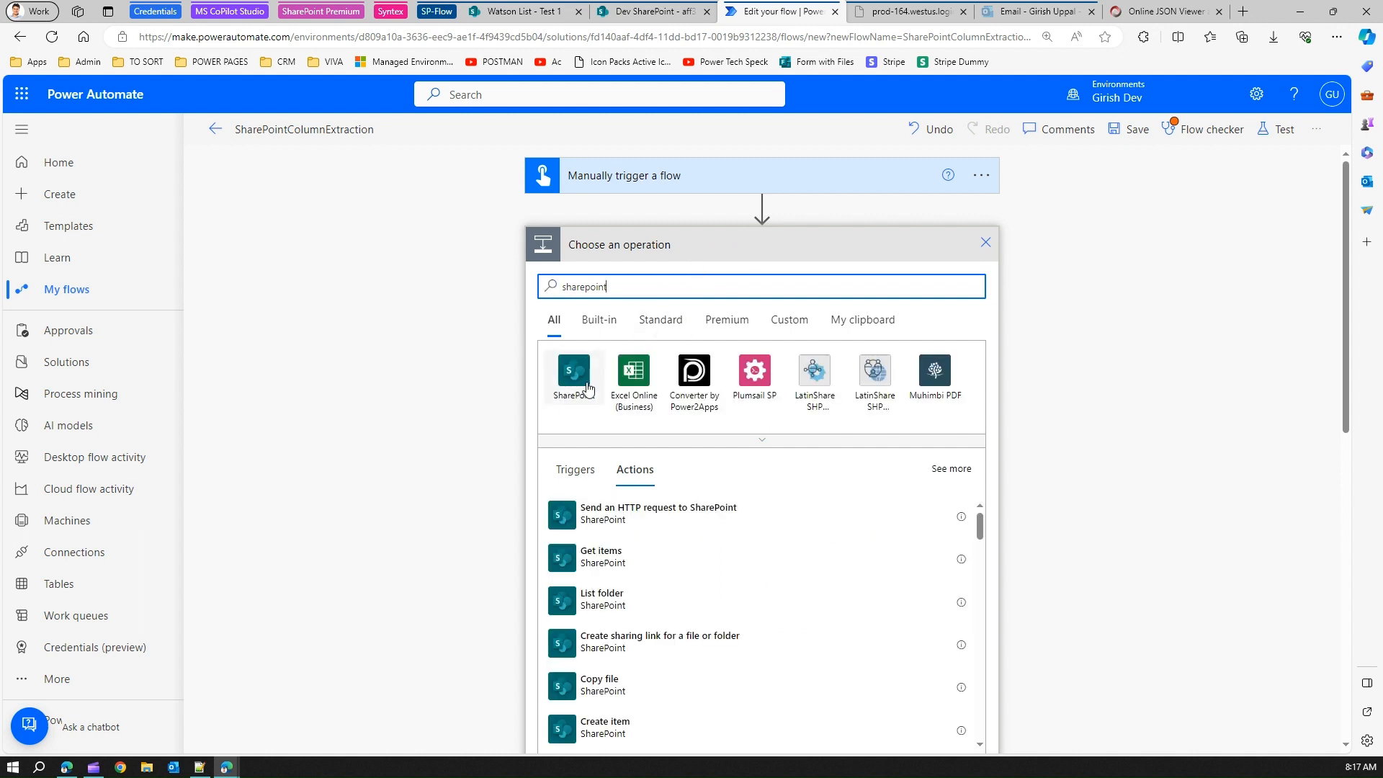
click(579, 376)
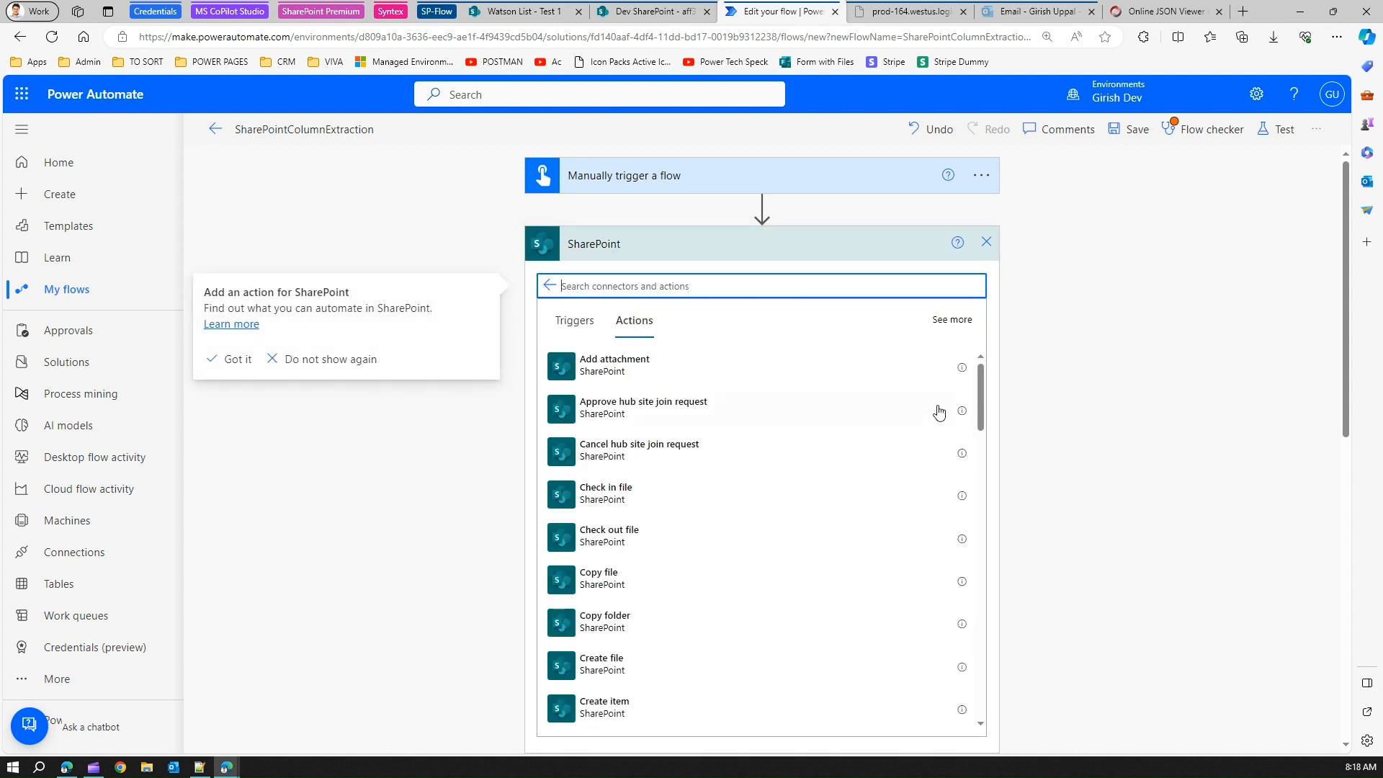
drag(987, 397, 990, 527)
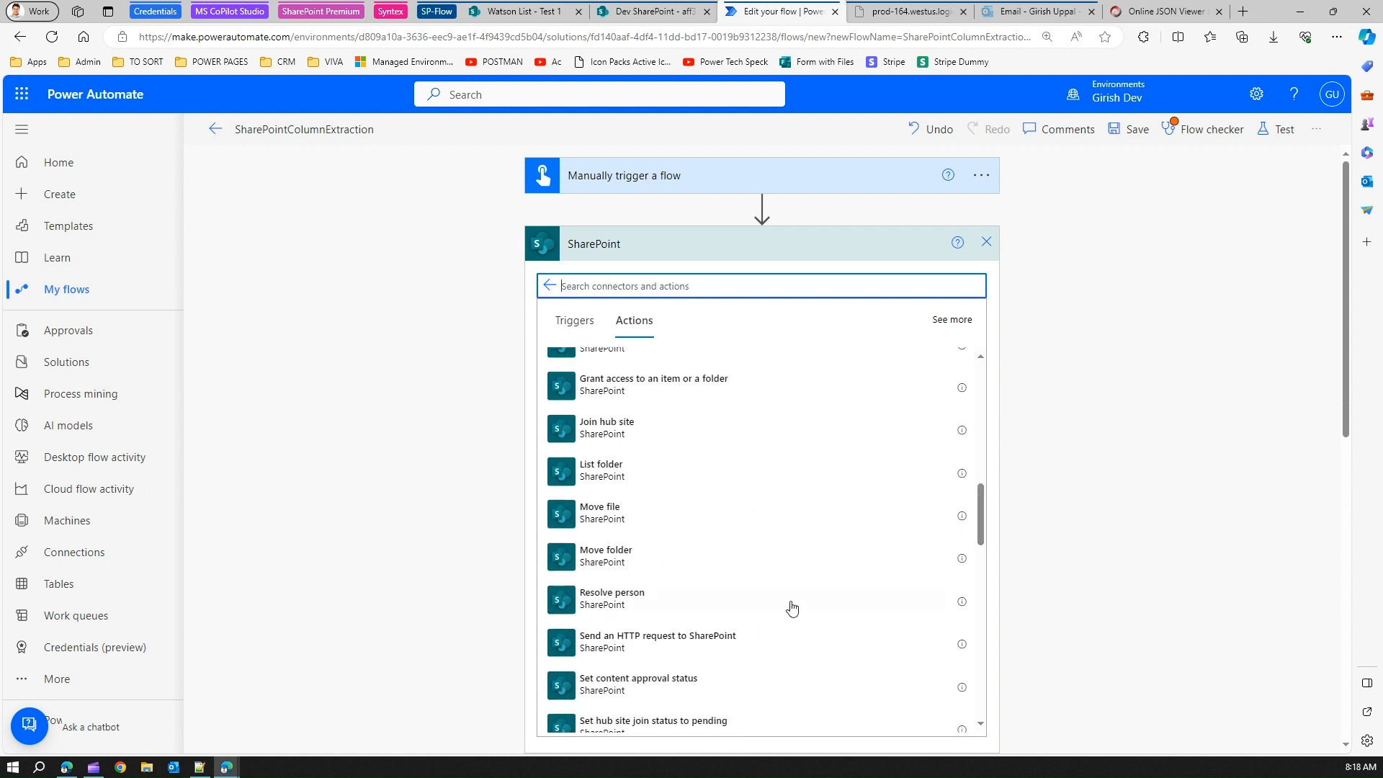
click(726, 646)
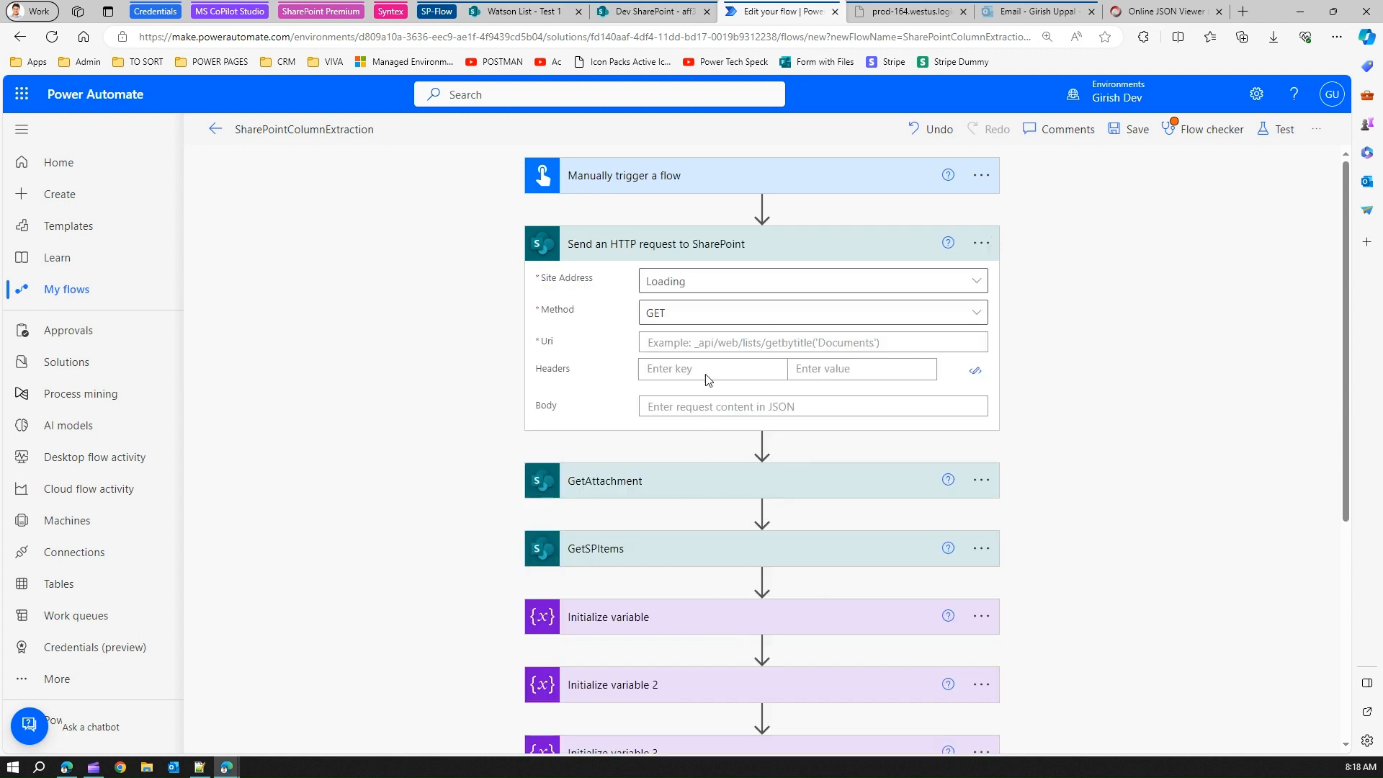
click(705, 281)
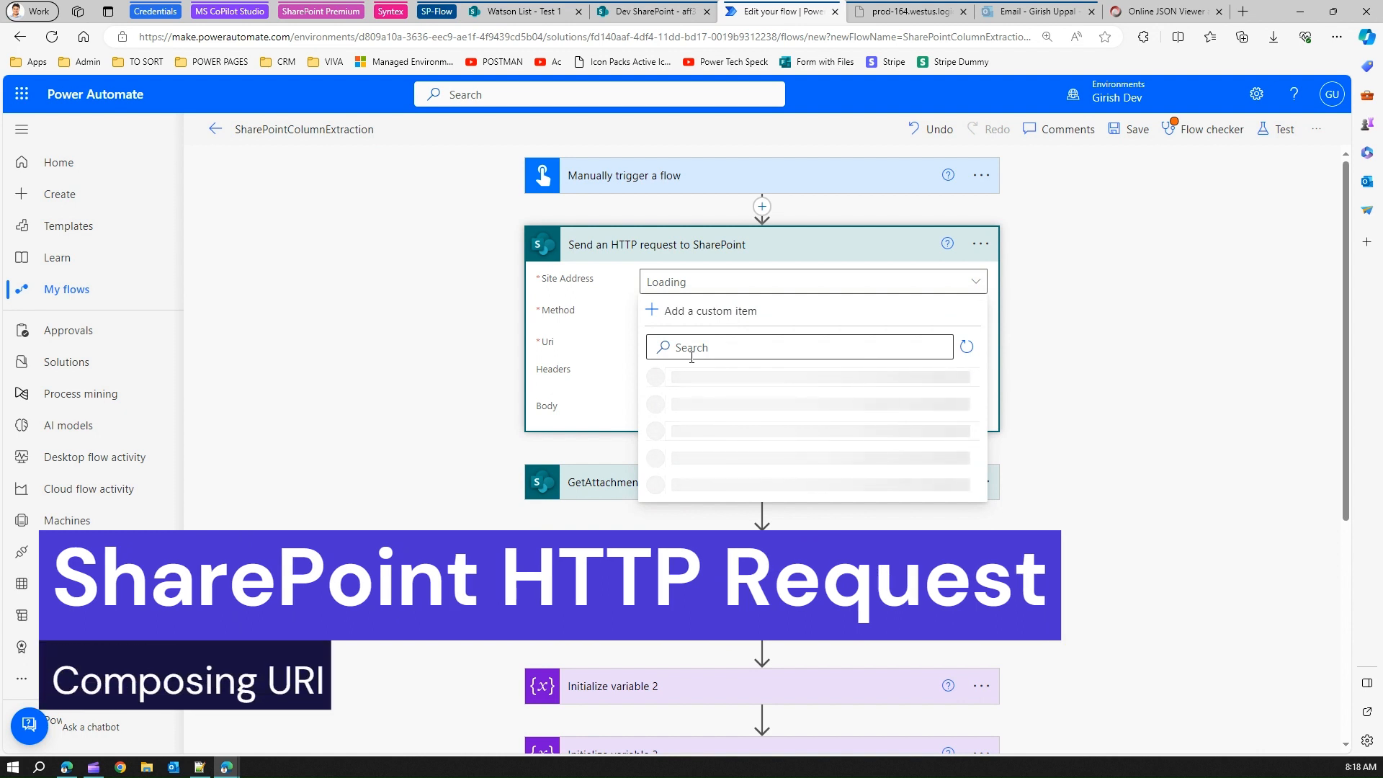
click(695, 427)
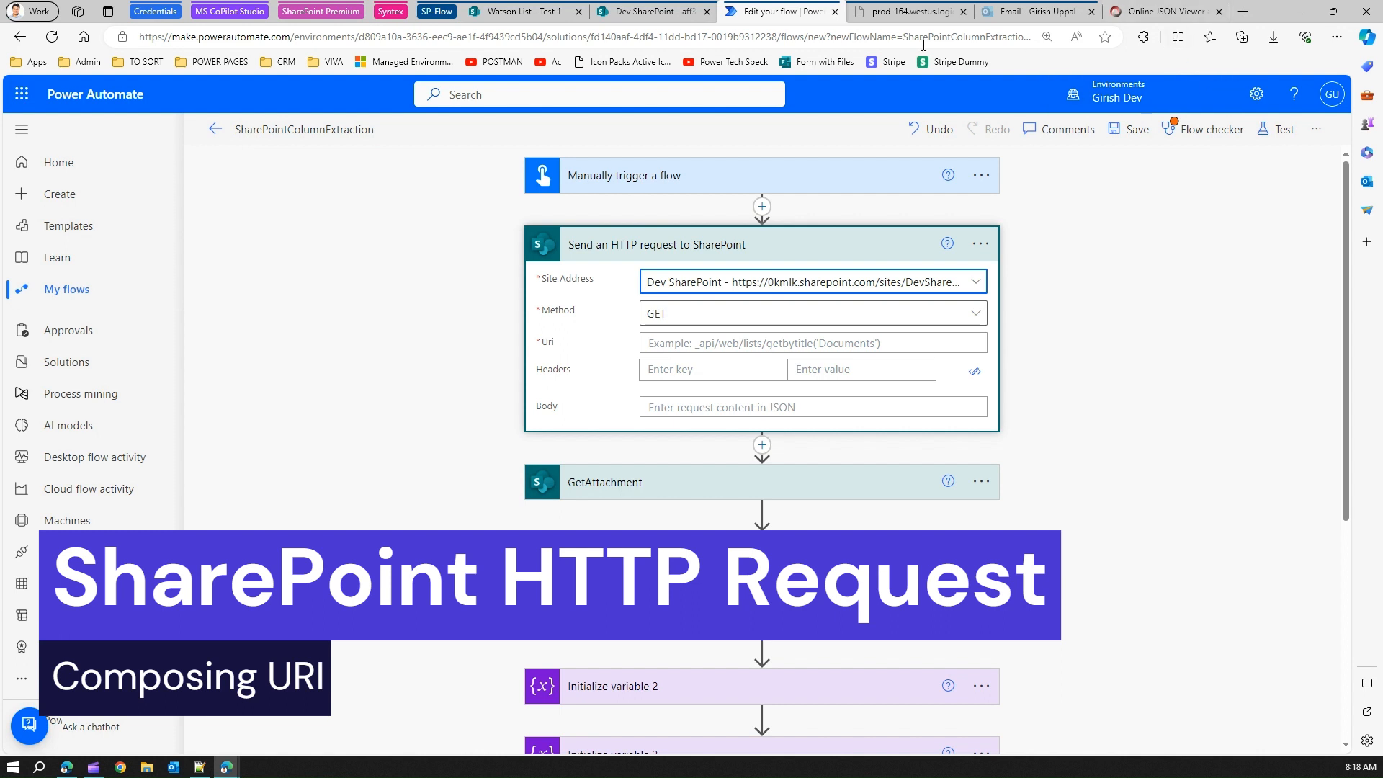
mouse_move(624, 16)
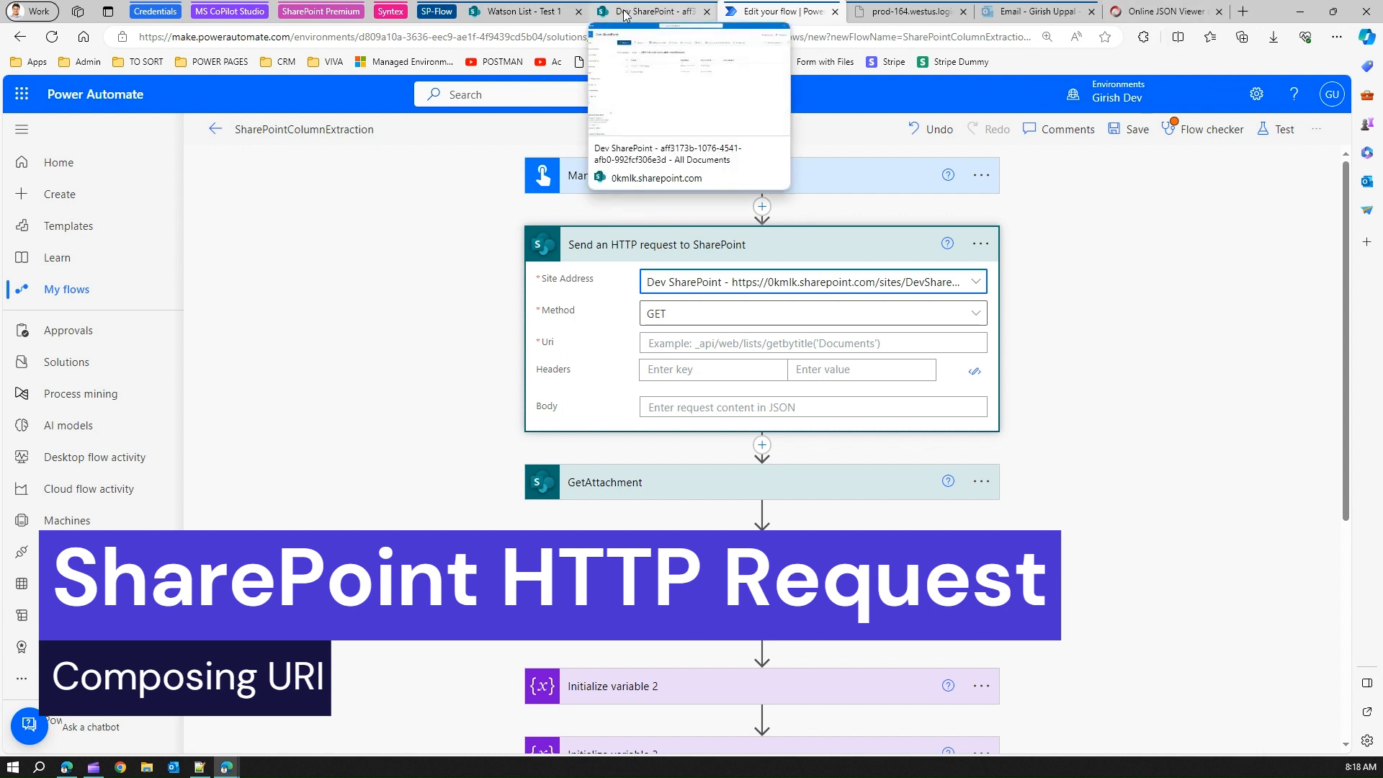
click(636, 15)
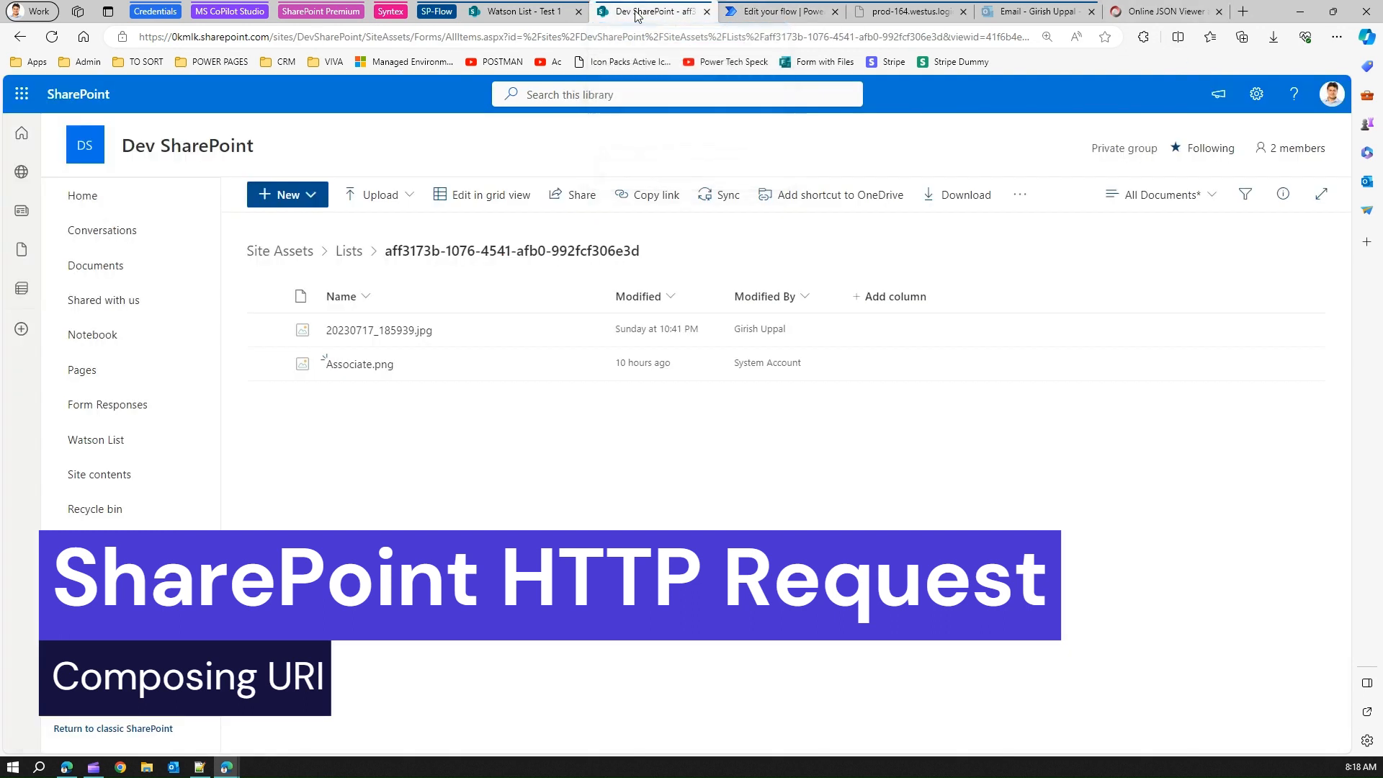
drag(368, 36, 94, 35)
key(ctrl+c)
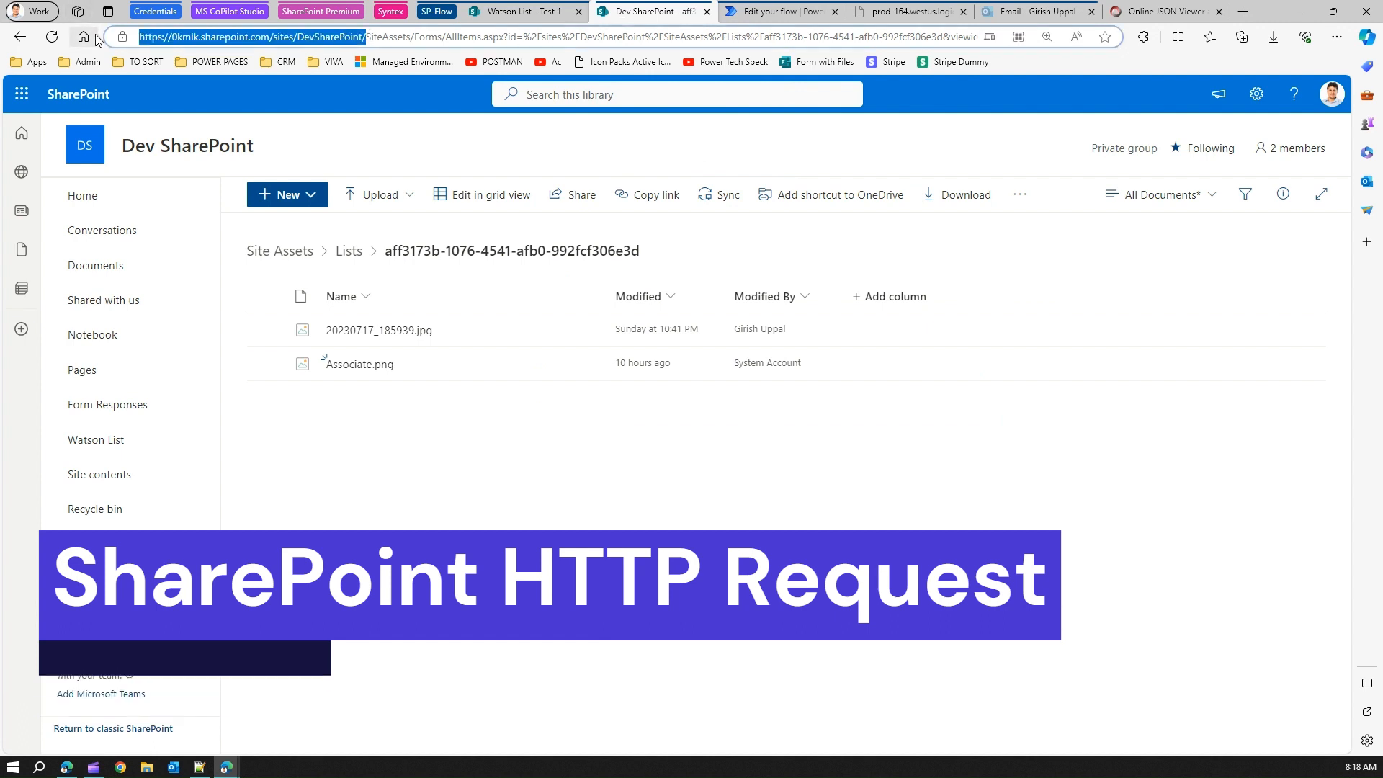
key(super+r)
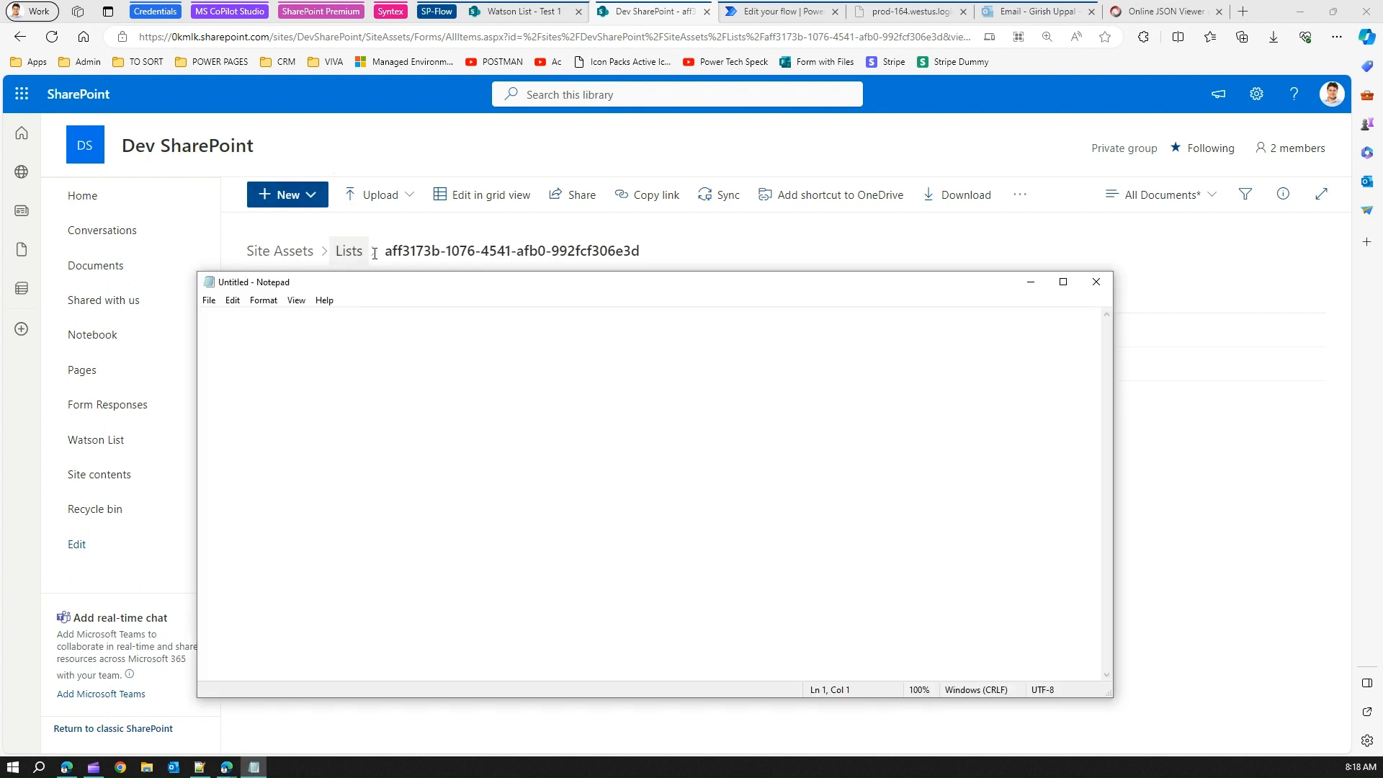
key(ctrl+v)
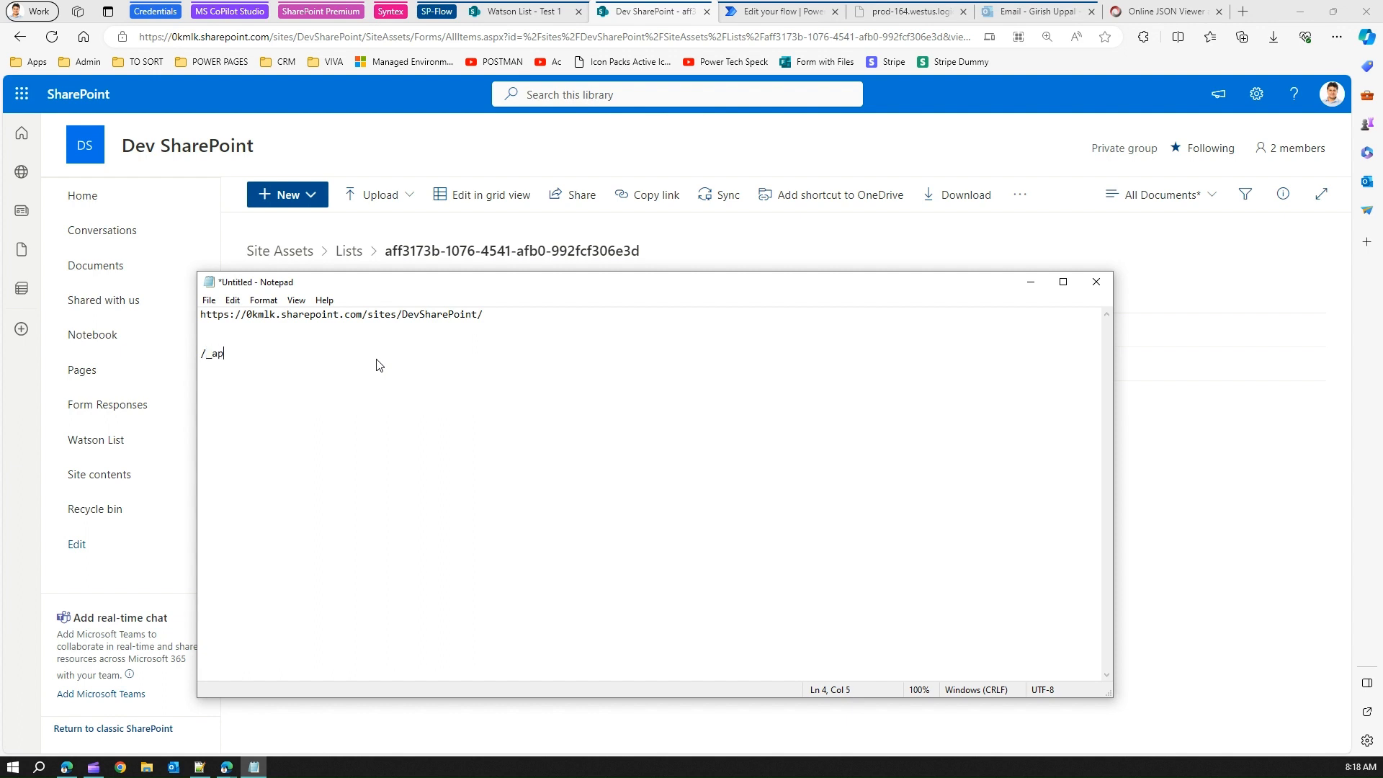
text(li)
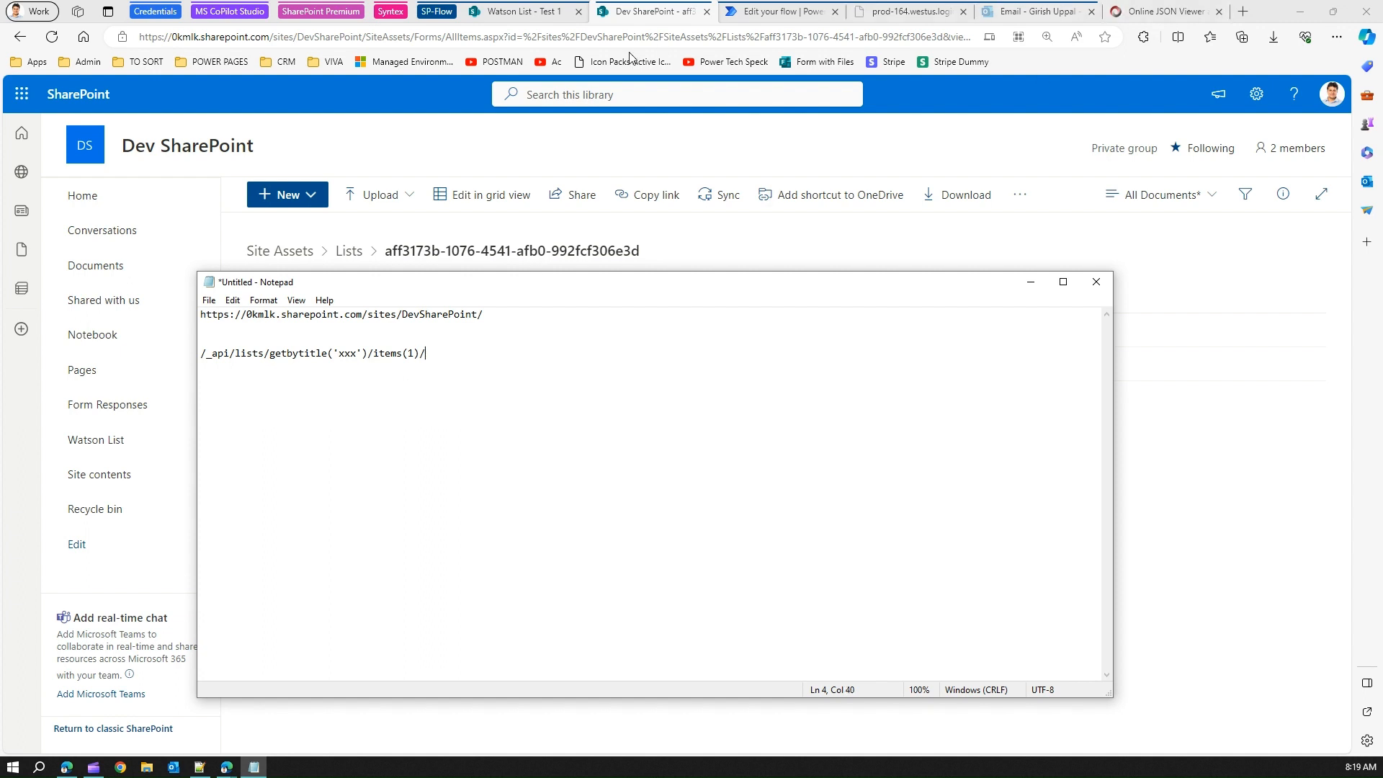
Open the Image Type column's edit page through the Watson List settings.
click(559, 15)
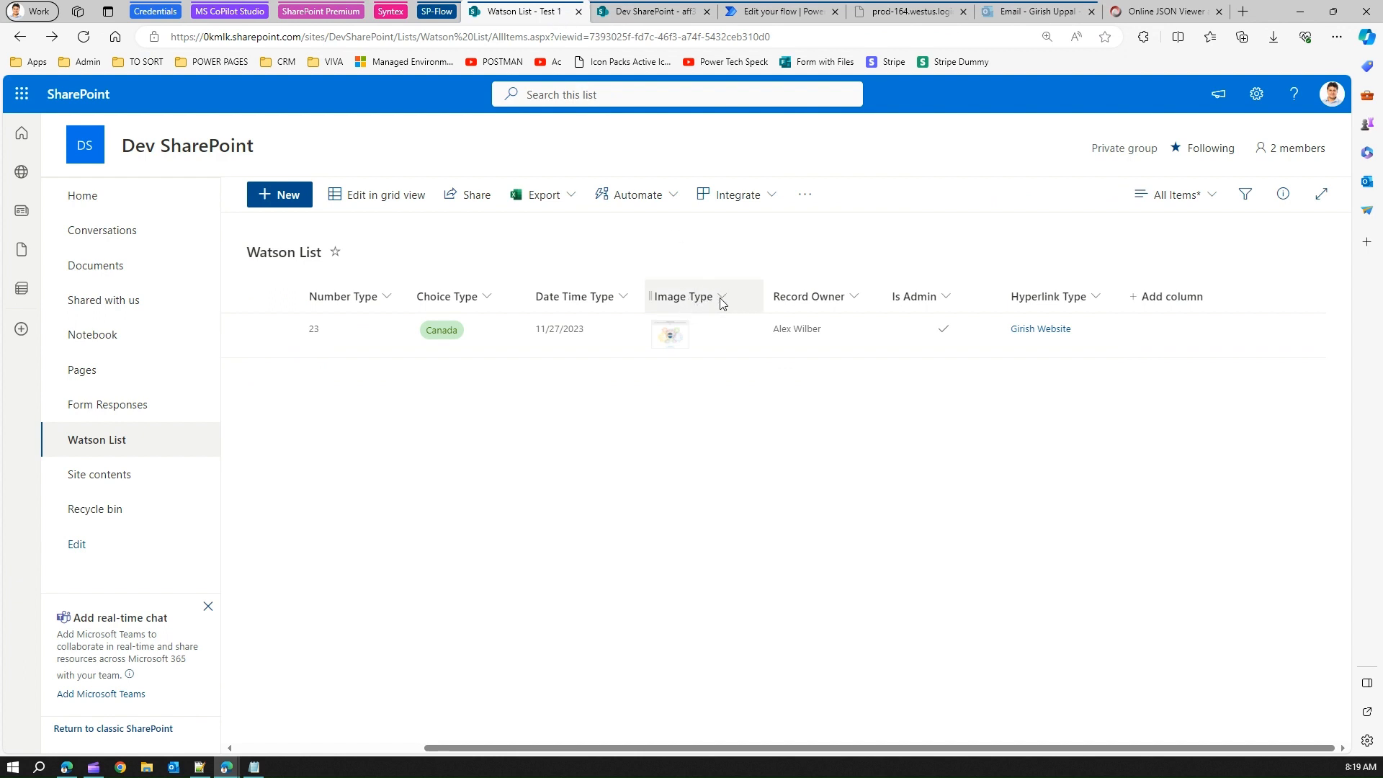
click(1256, 94)
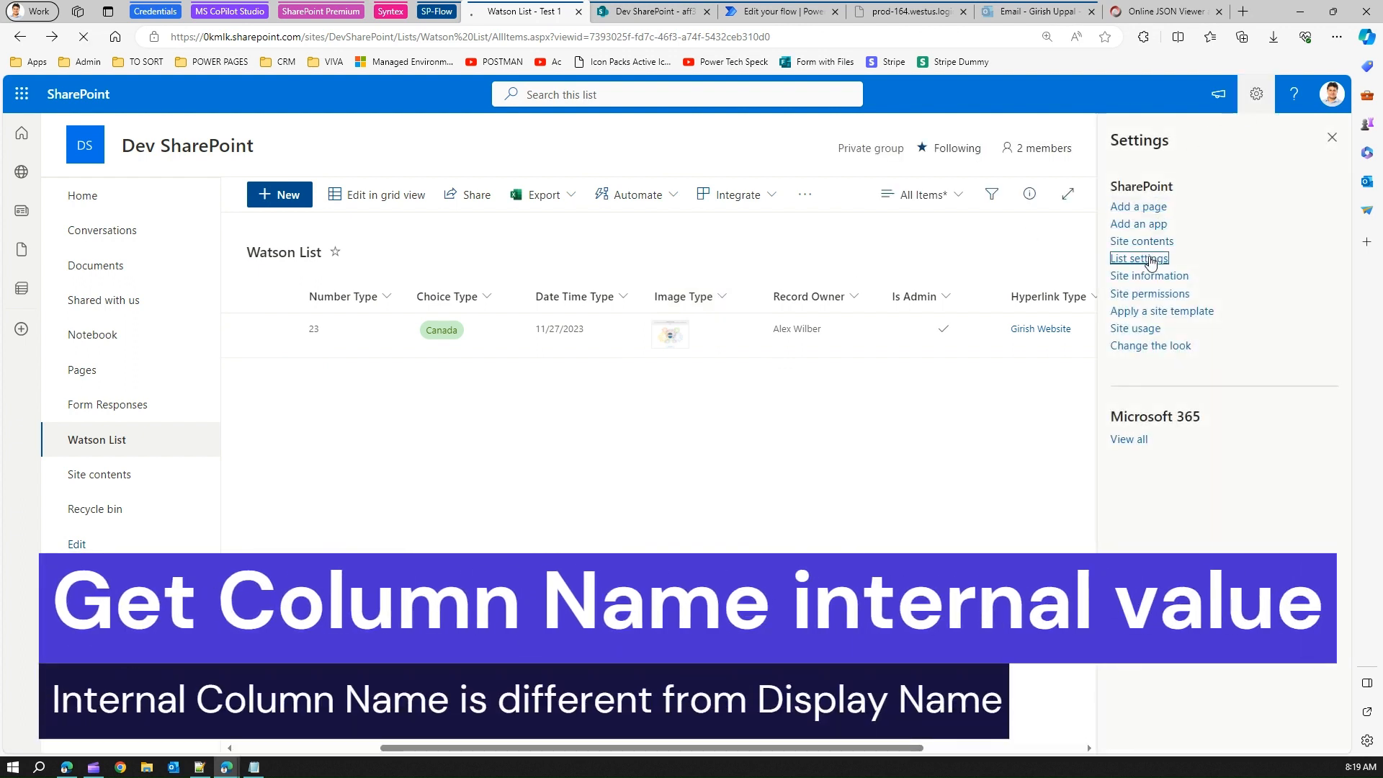
click(1134, 260)
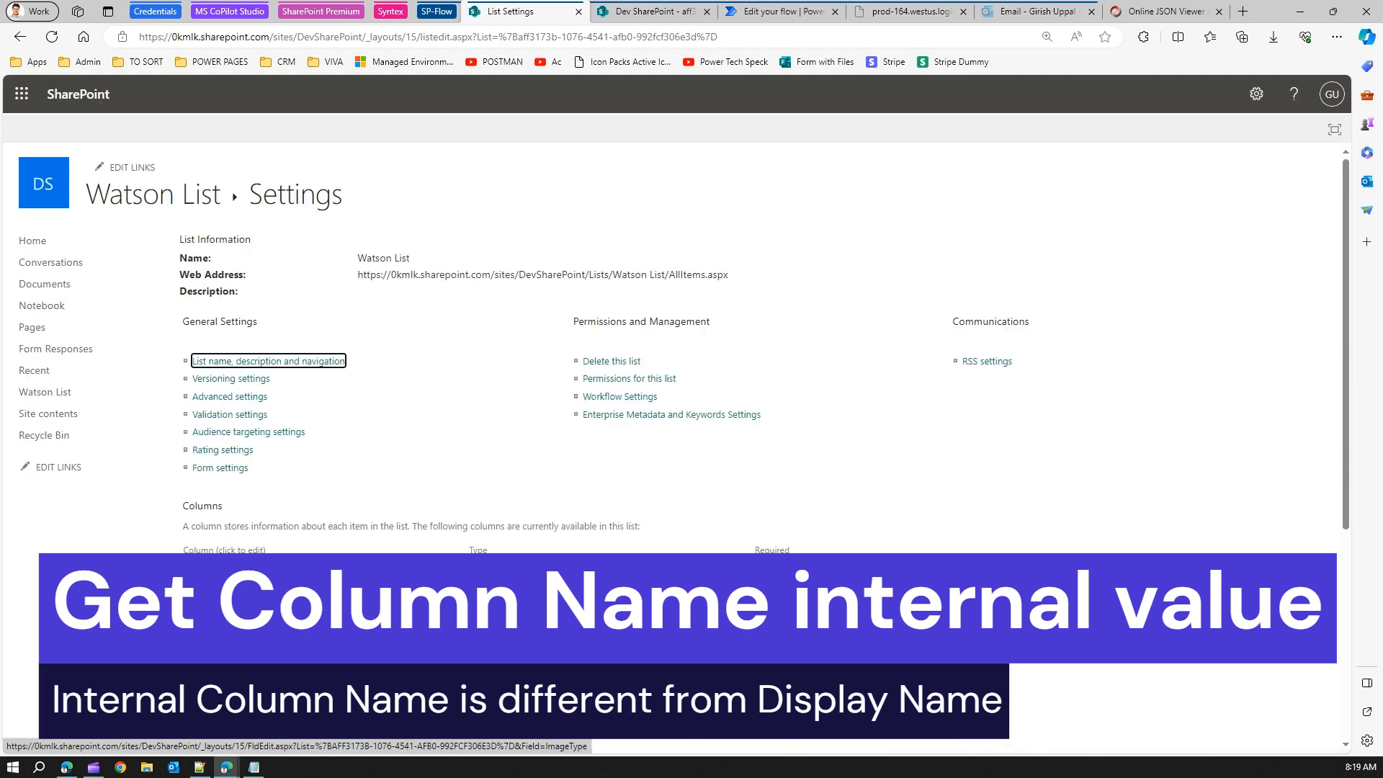
click(206, 641)
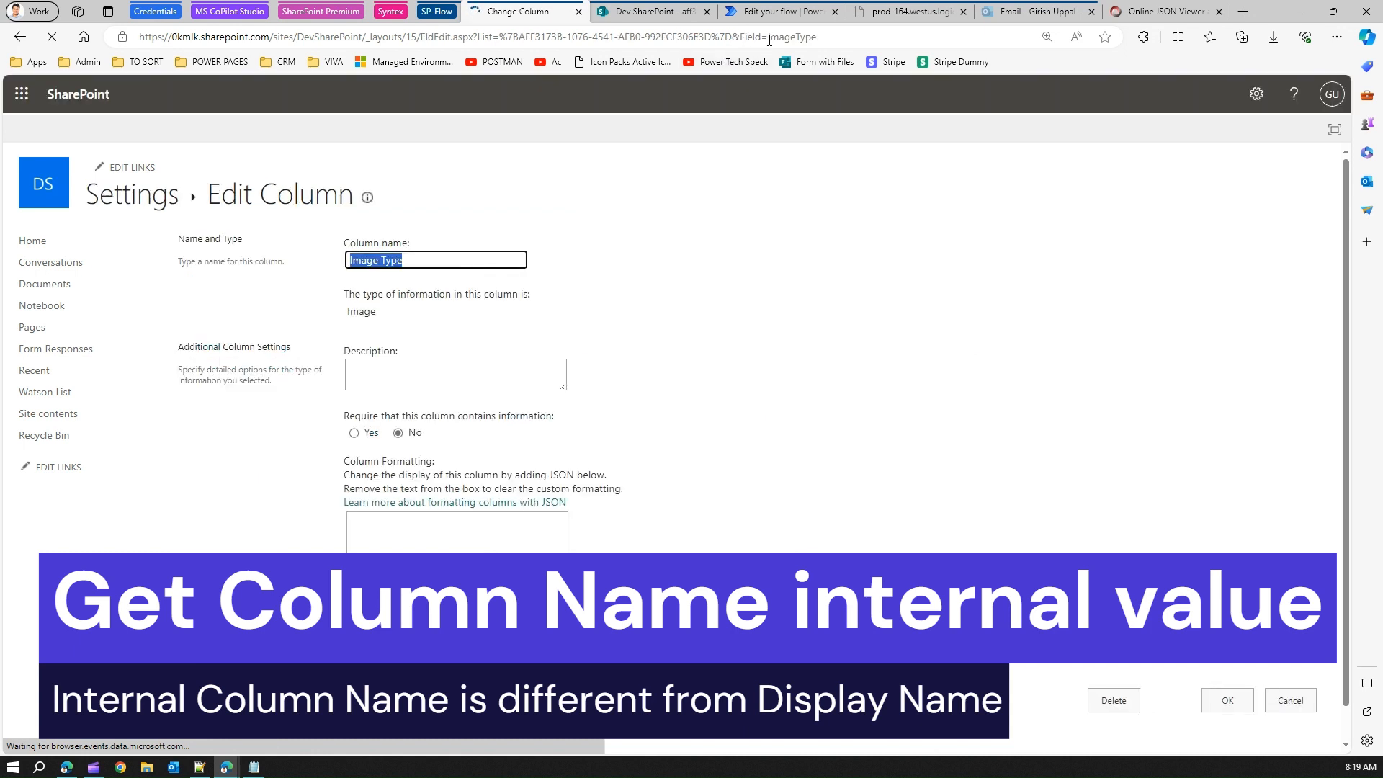
Compare the Image Type display name with the Field parameter in the page URL and copy the internal name ImageType.
click(741, 37)
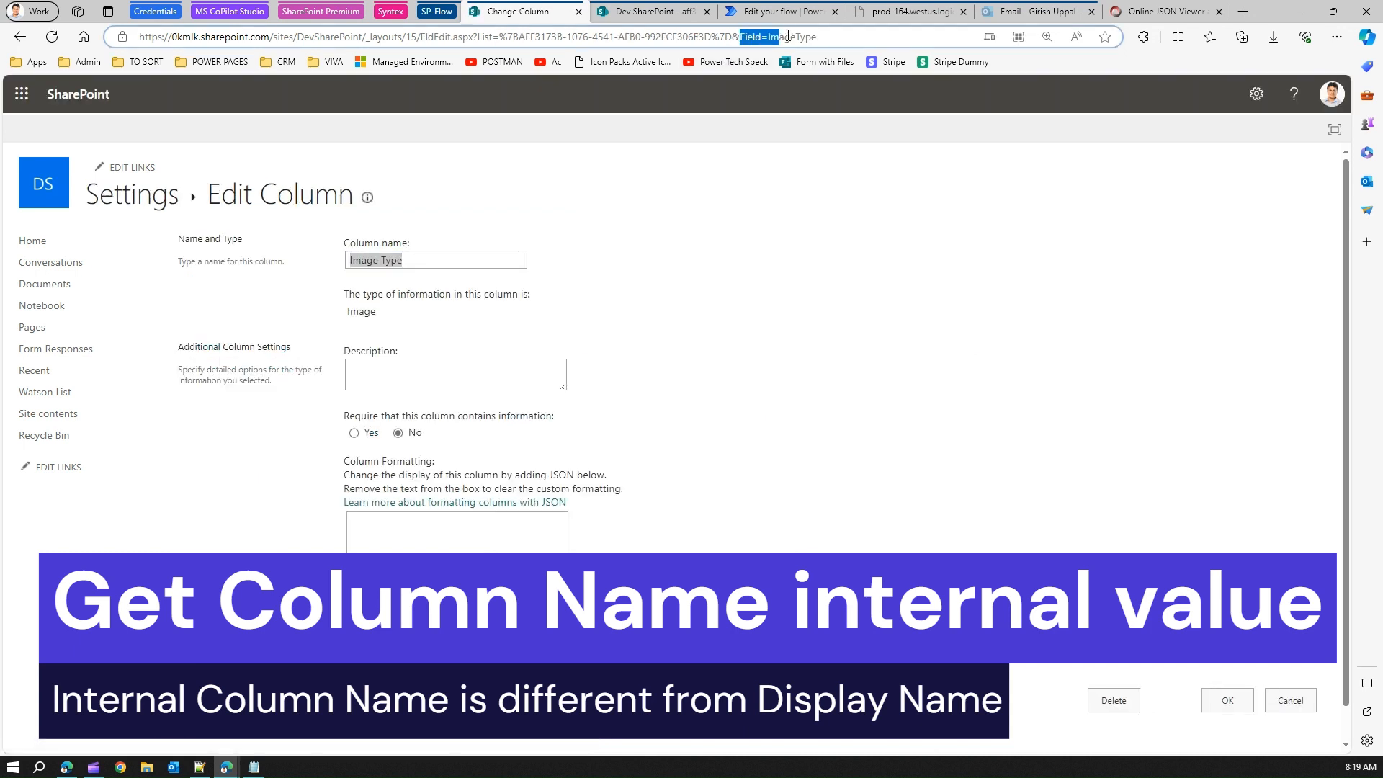
double_click(782, 38)
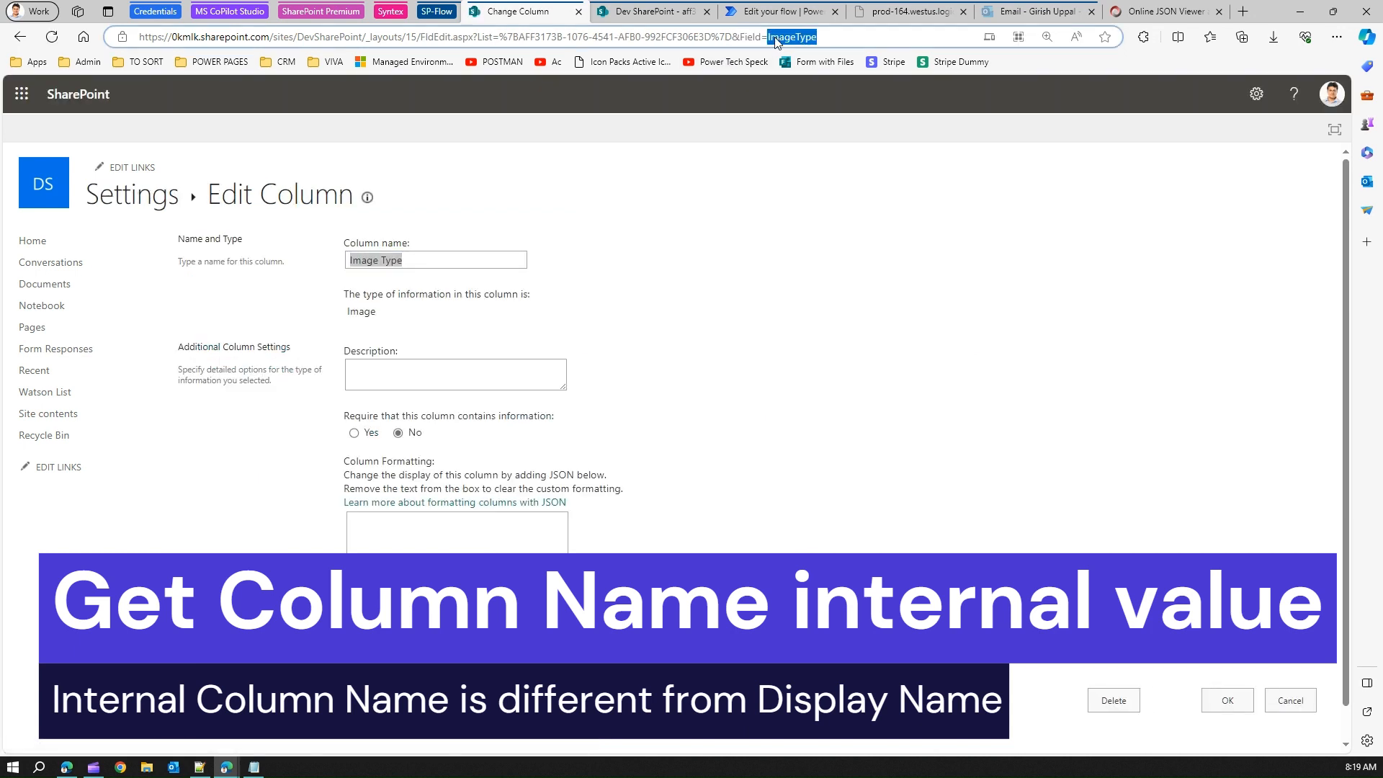
drag(741, 37, 830, 36)
click(804, 41)
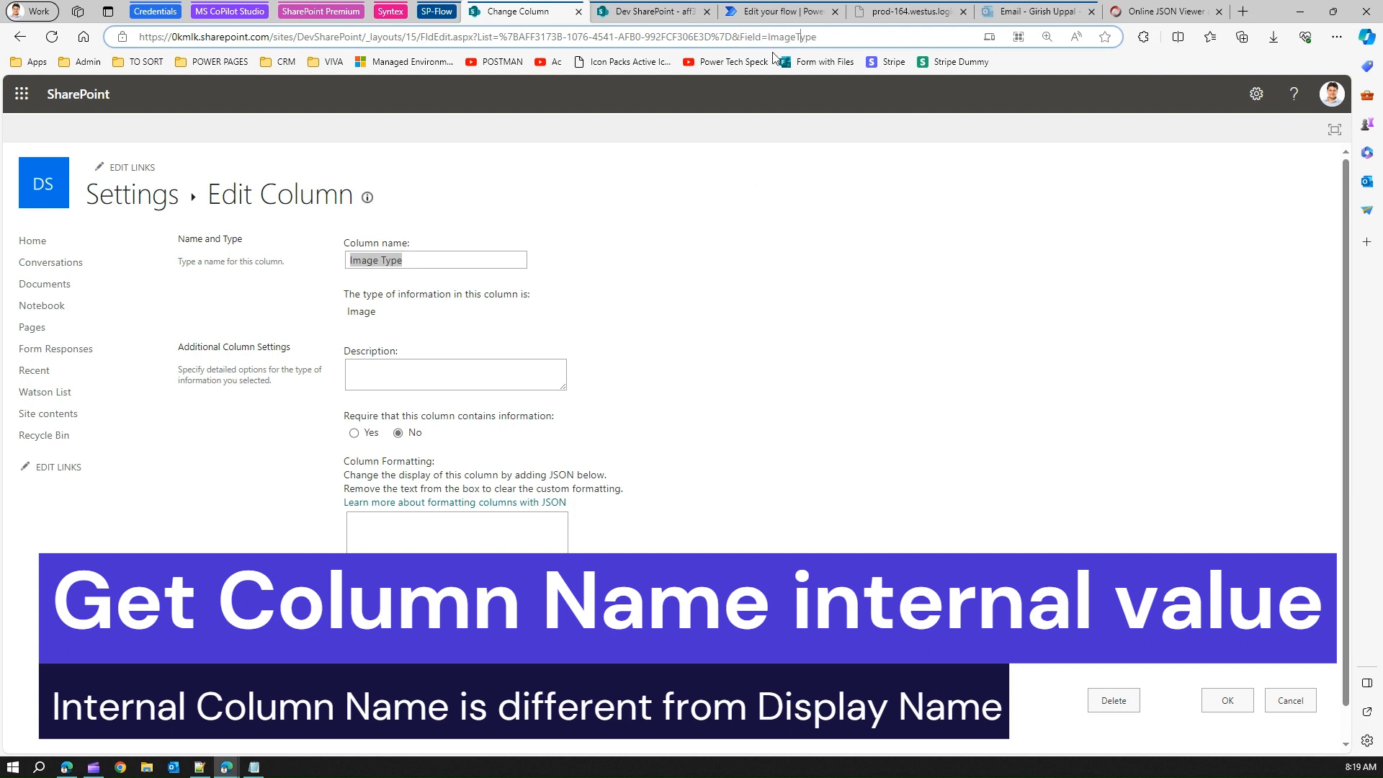
click(416, 264)
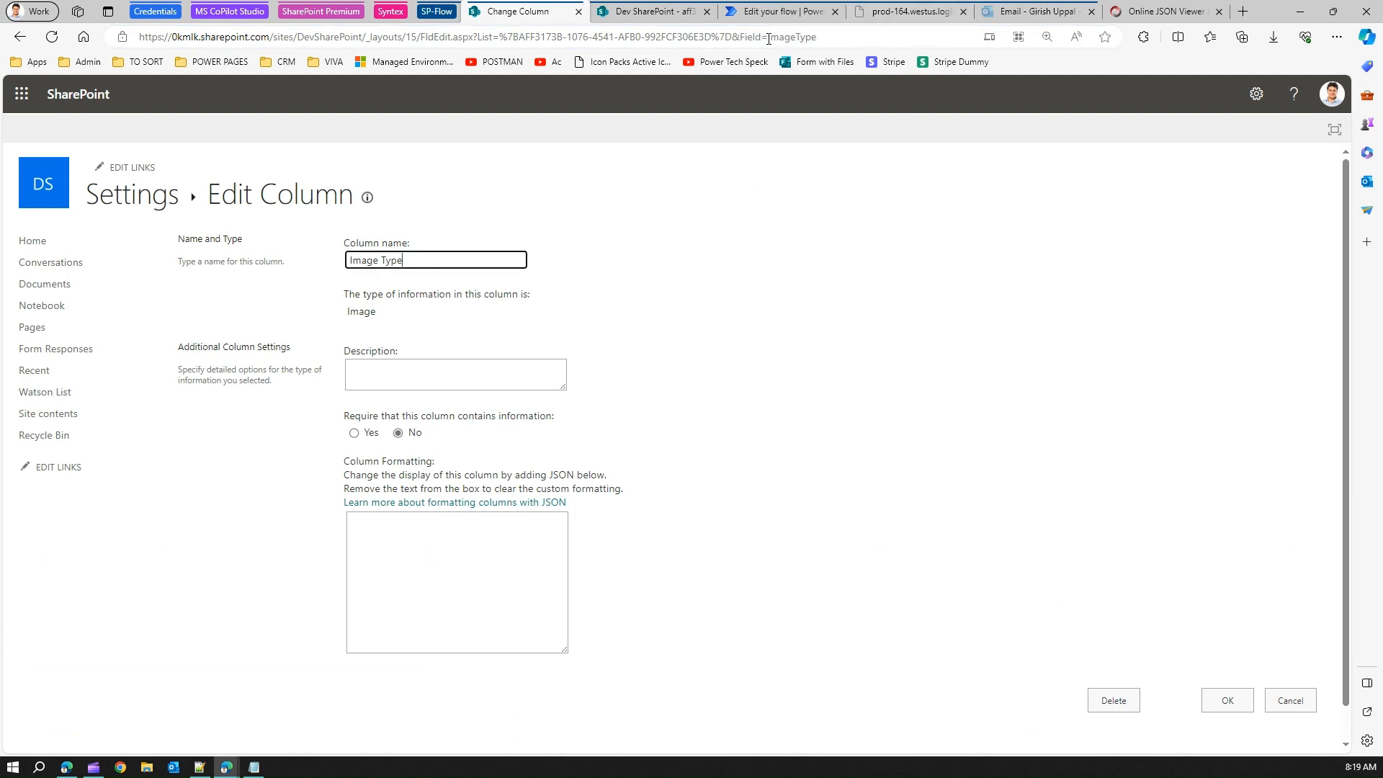
drag(767, 36, 846, 39)
key(ctrl+c)
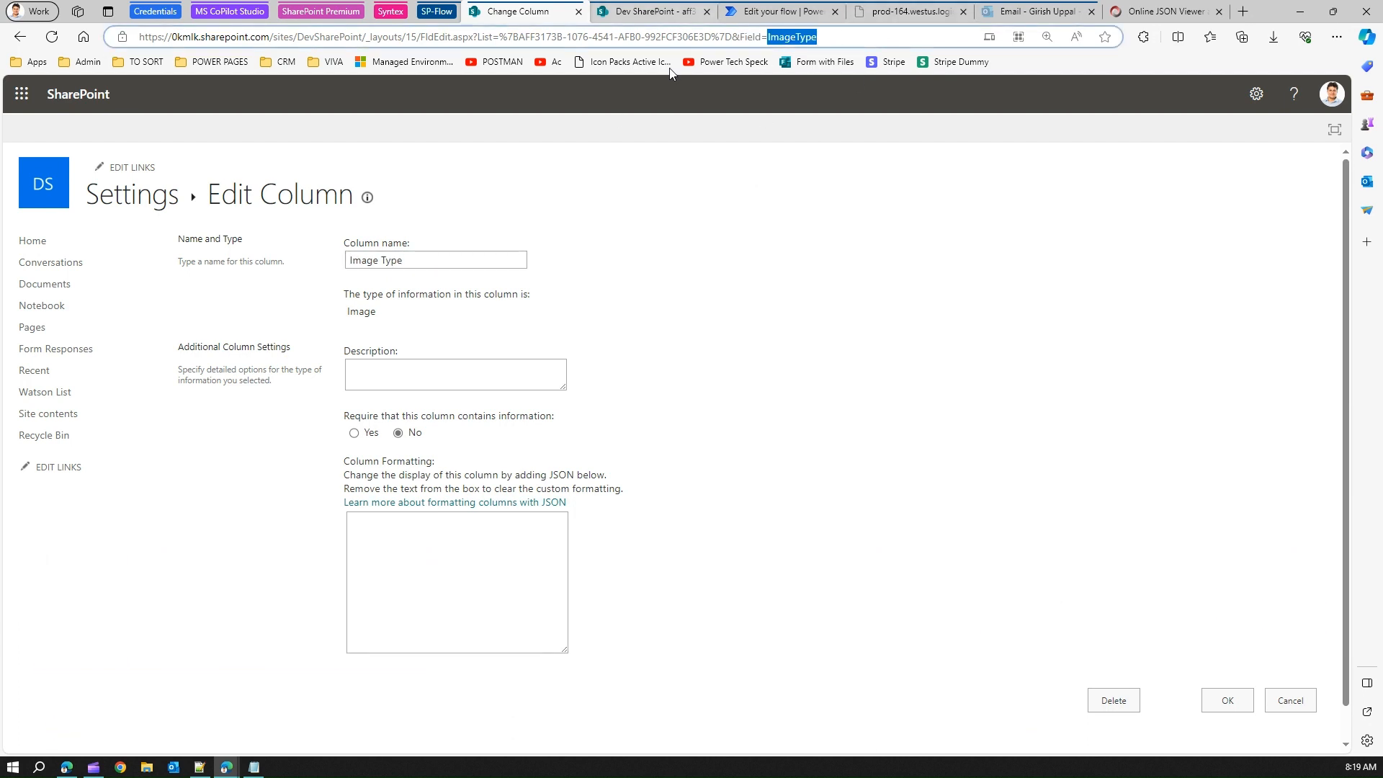
Go back to the Watson List view and append ImageType after items(1)/ in the Notepad request path.
click(22, 38)
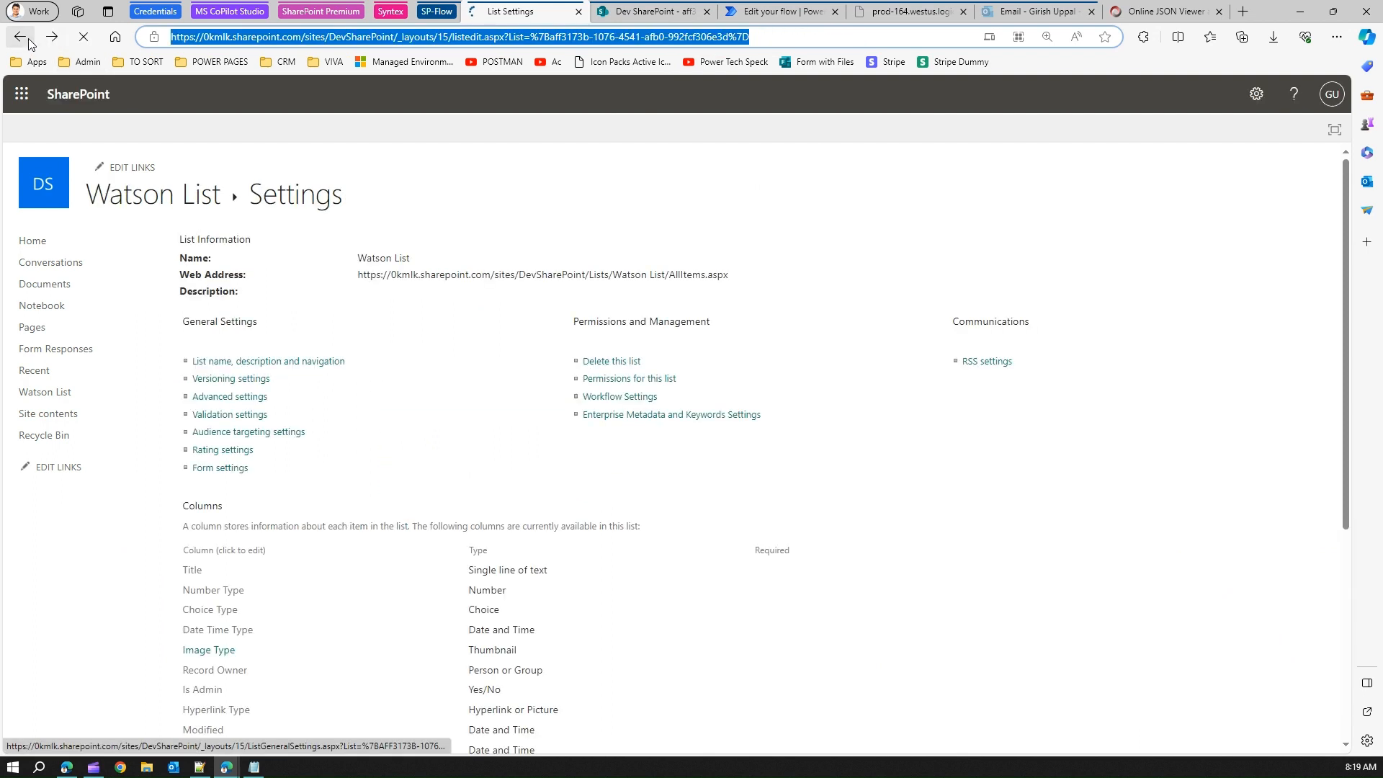
click(19, 39)
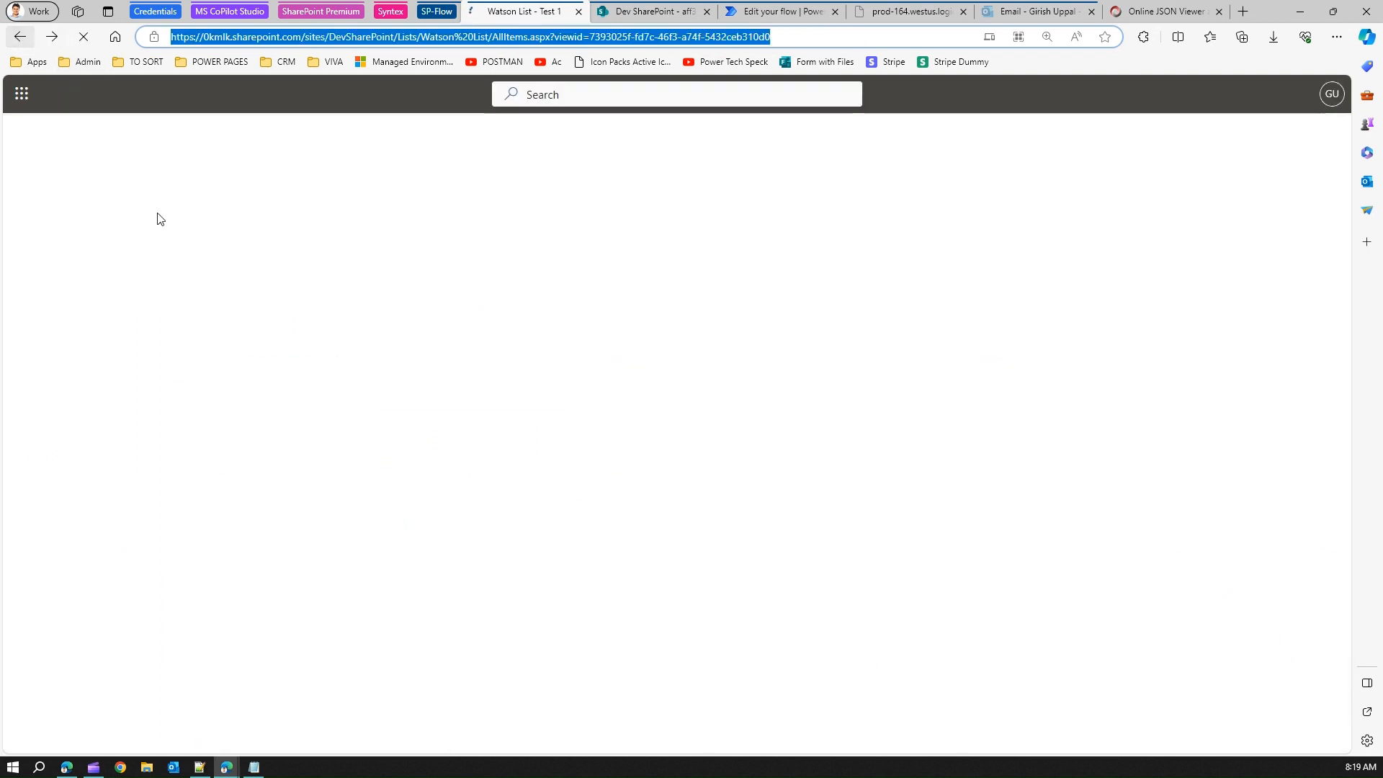
click(254, 767)
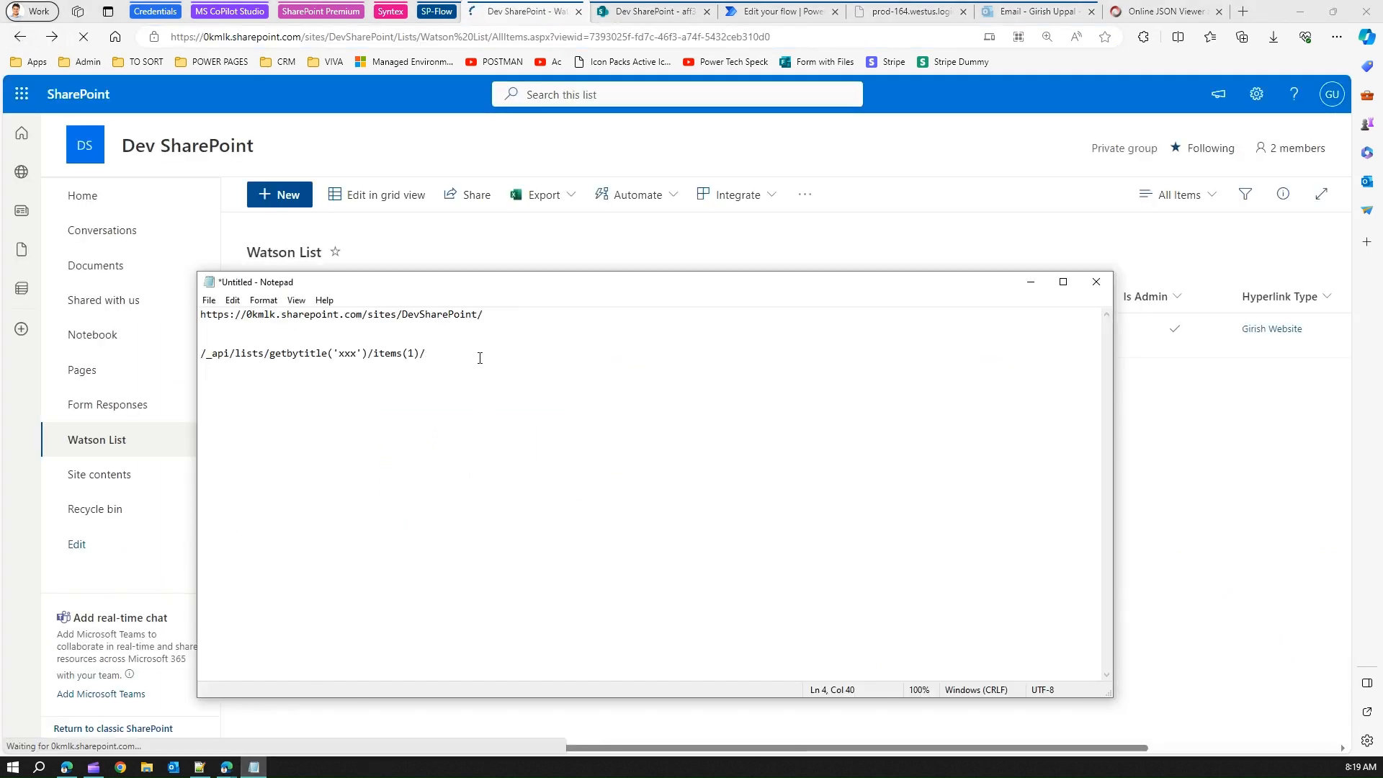
key(ctrl+v)
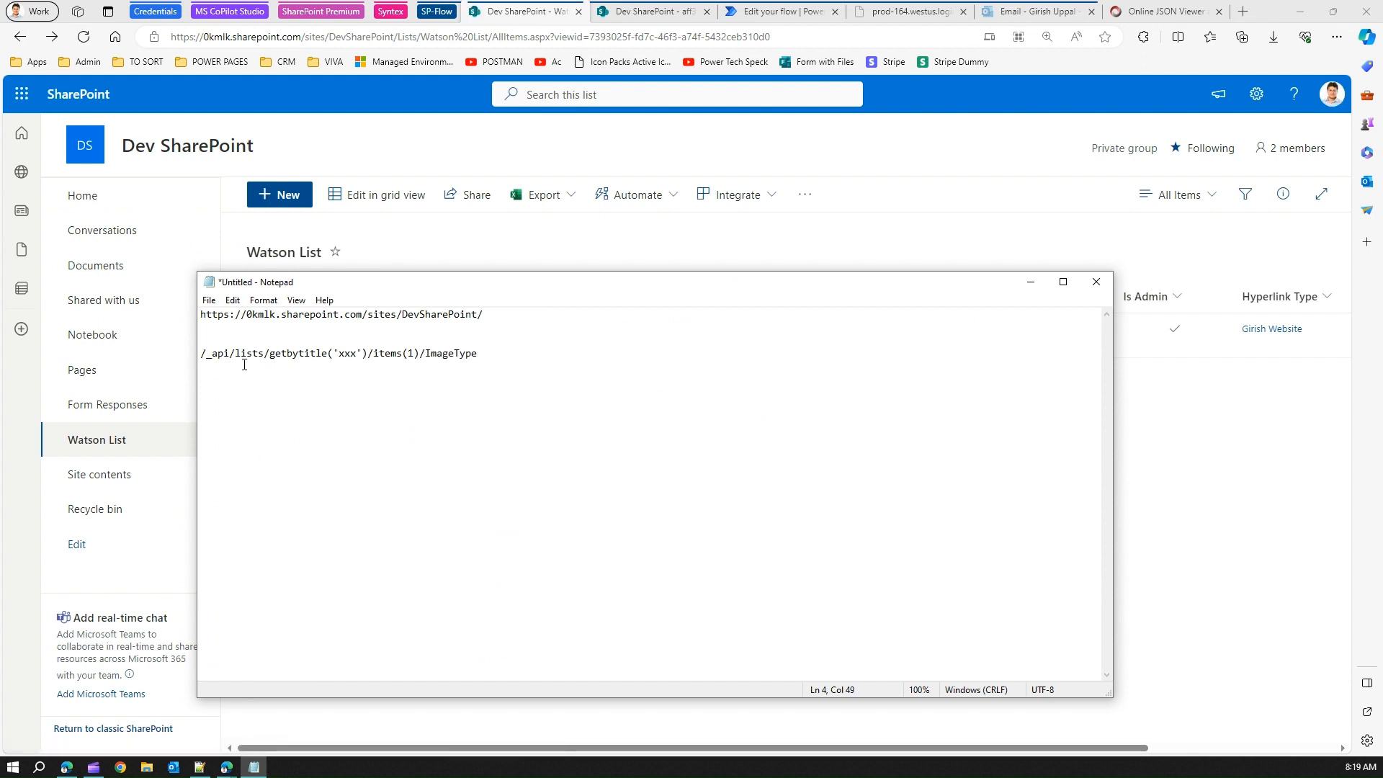
ctrl+scroll(451, 458, up, 9)
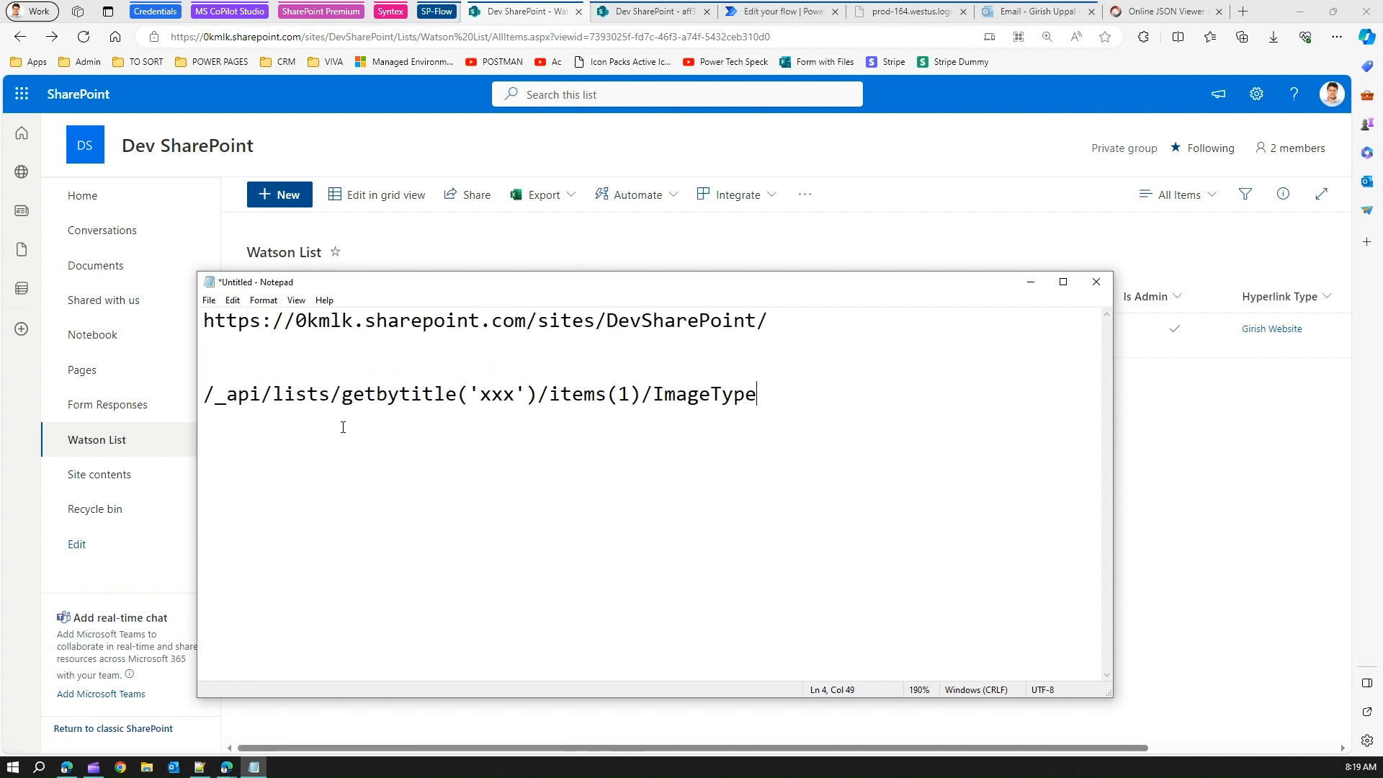
Copy Watson%20List from the list page's URL and replace the xxx placeholder in the Notepad request path with it.
drag(207, 394, 756, 402)
click(492, 394)
click(622, 11)
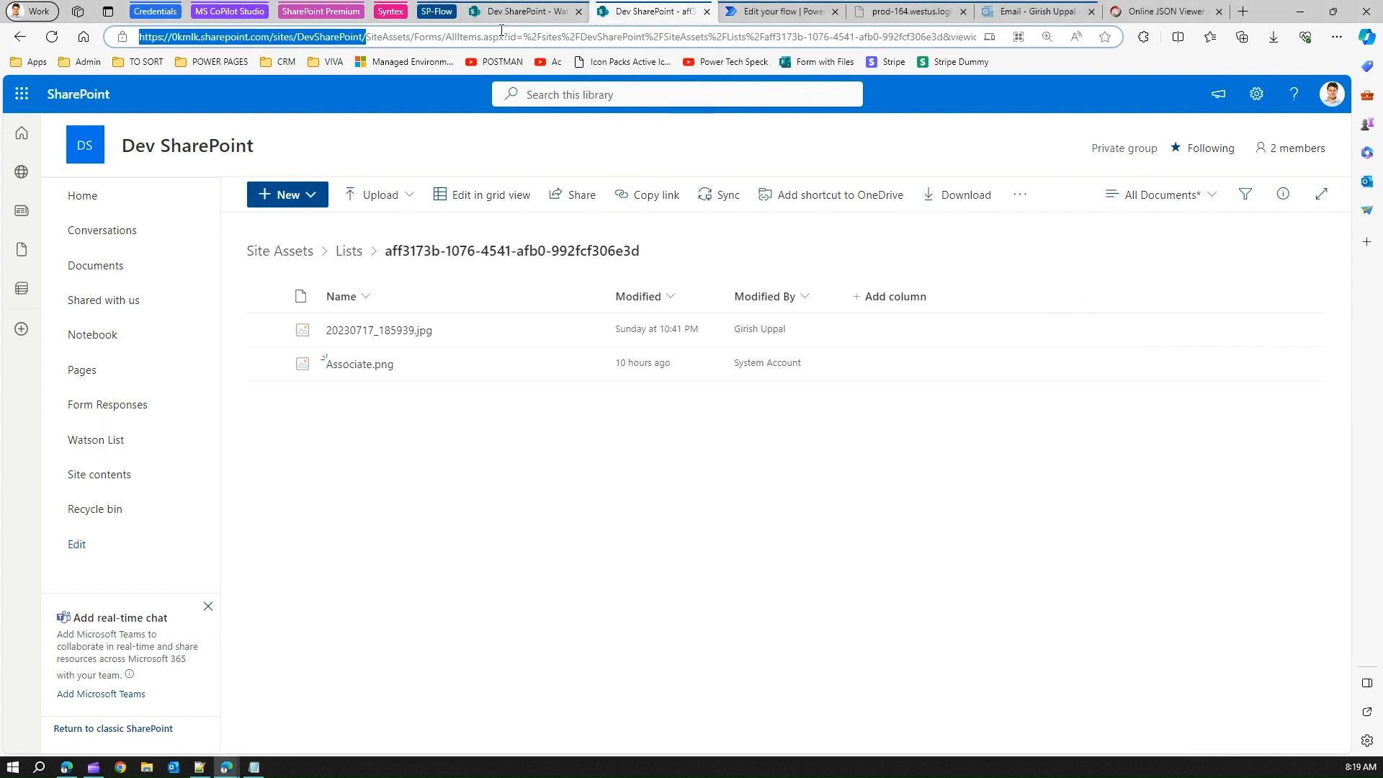
click(504, 13)
click(469, 36)
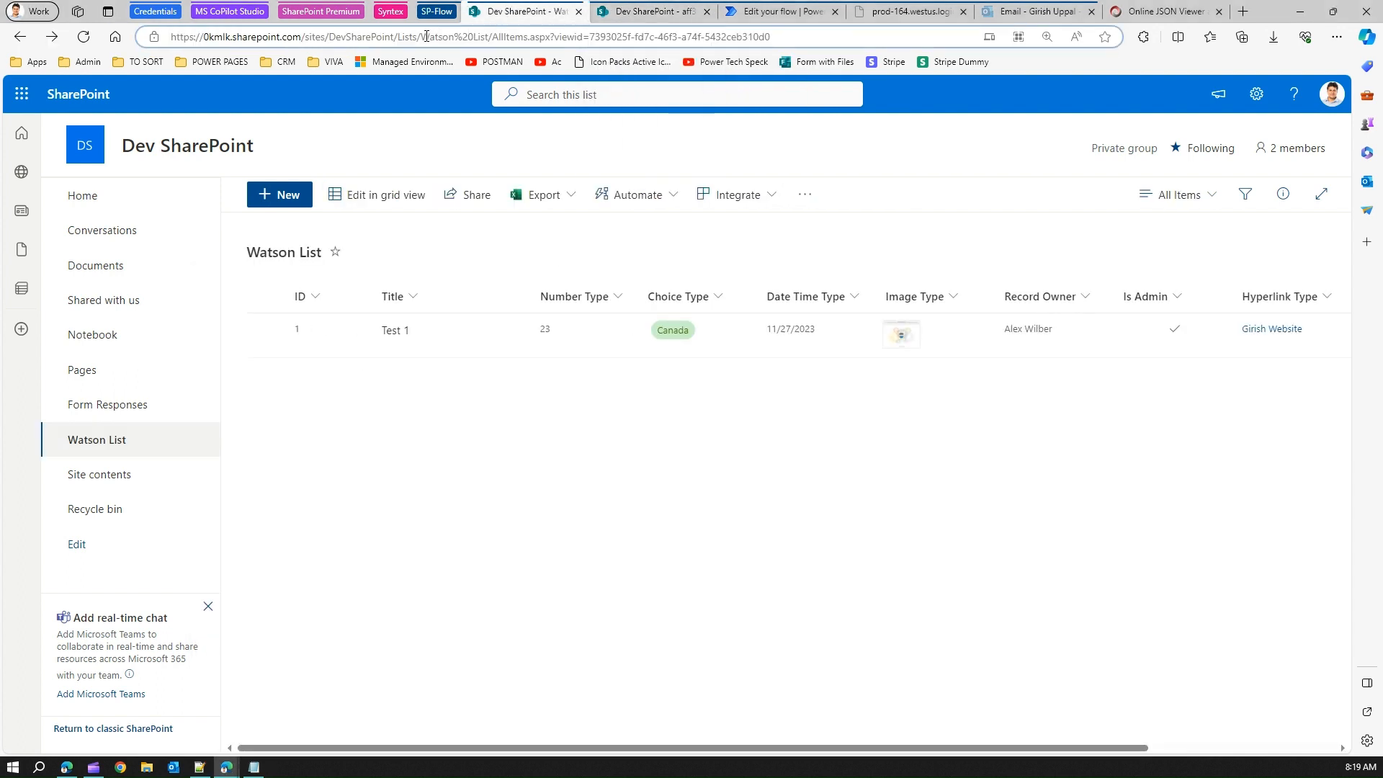
drag(421, 36, 483, 34)
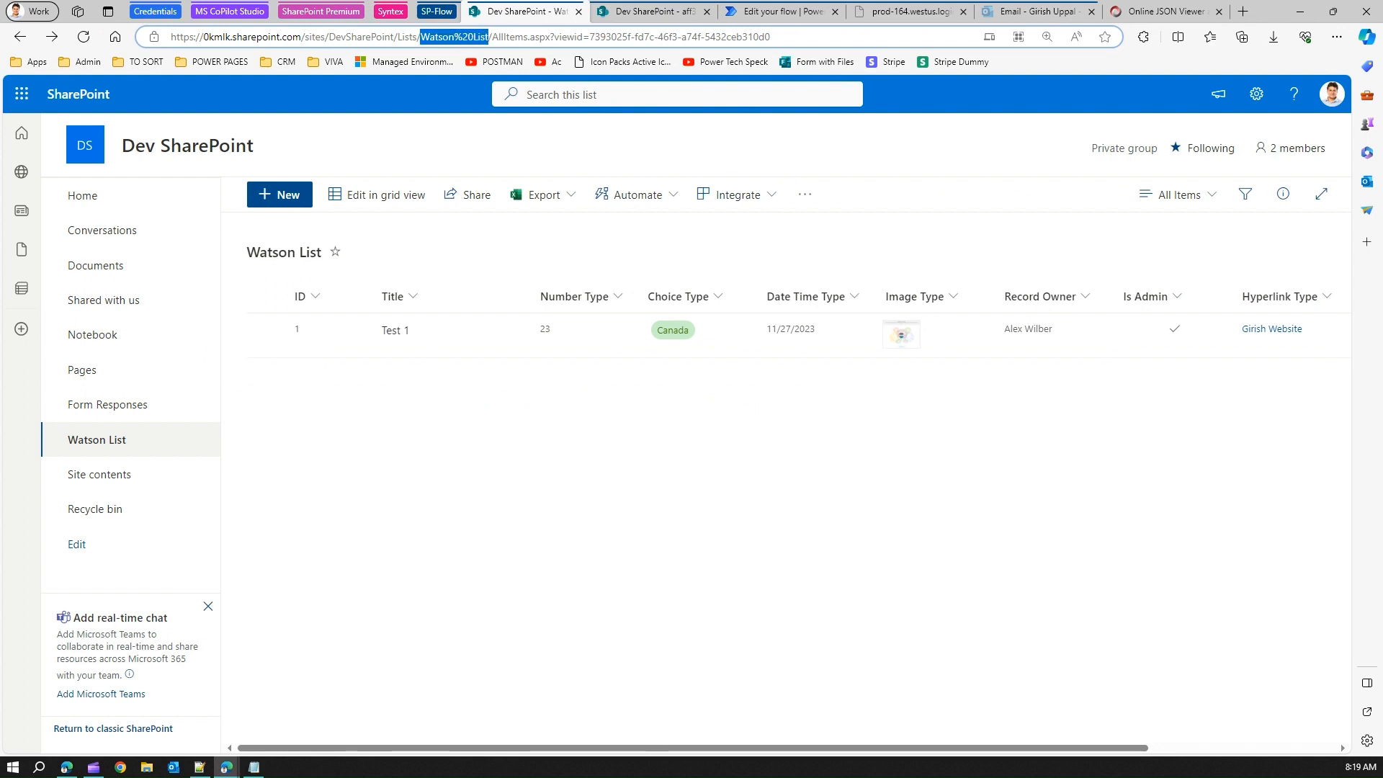
click(261, 773)
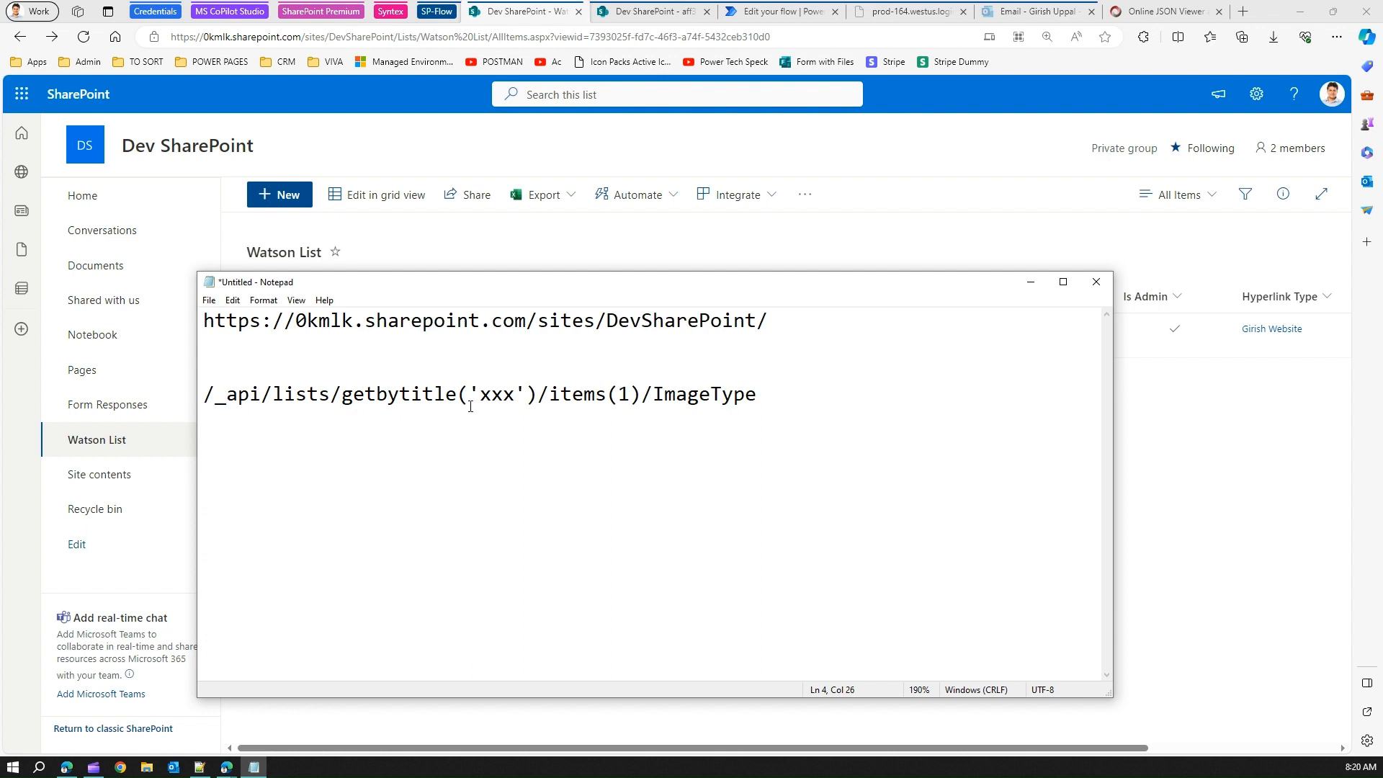
drag(479, 395, 514, 392)
text(Watson%20List)
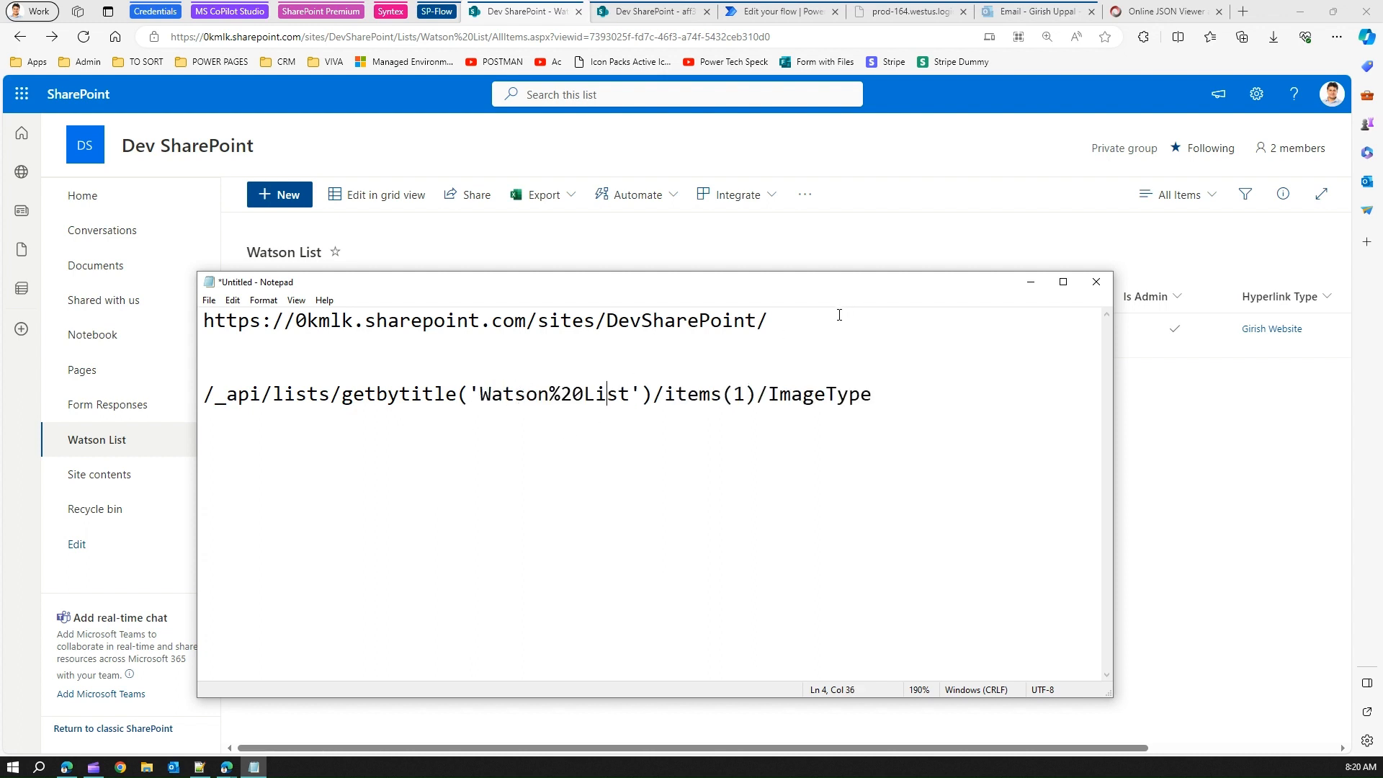
drag(777, 336, 181, 303)
key(ctrl+c)
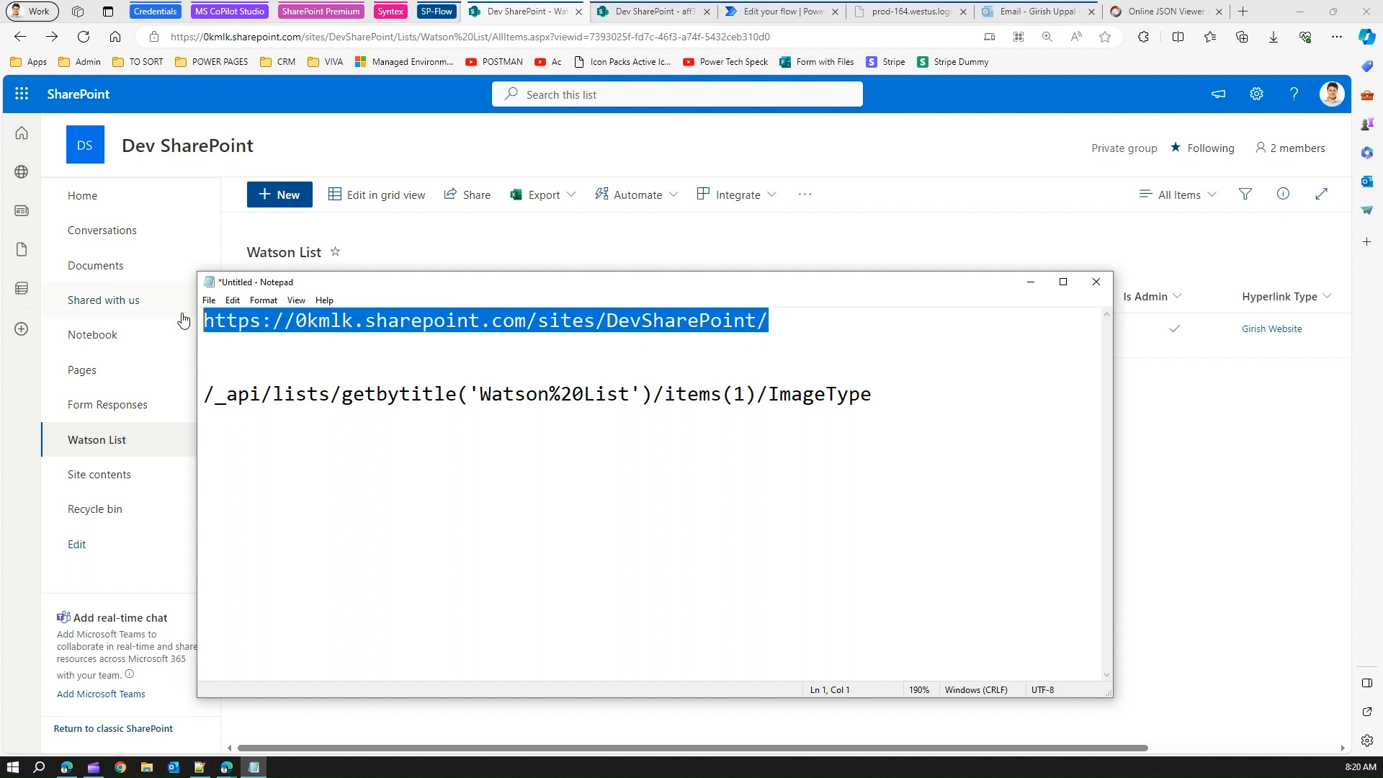
click(327, 511)
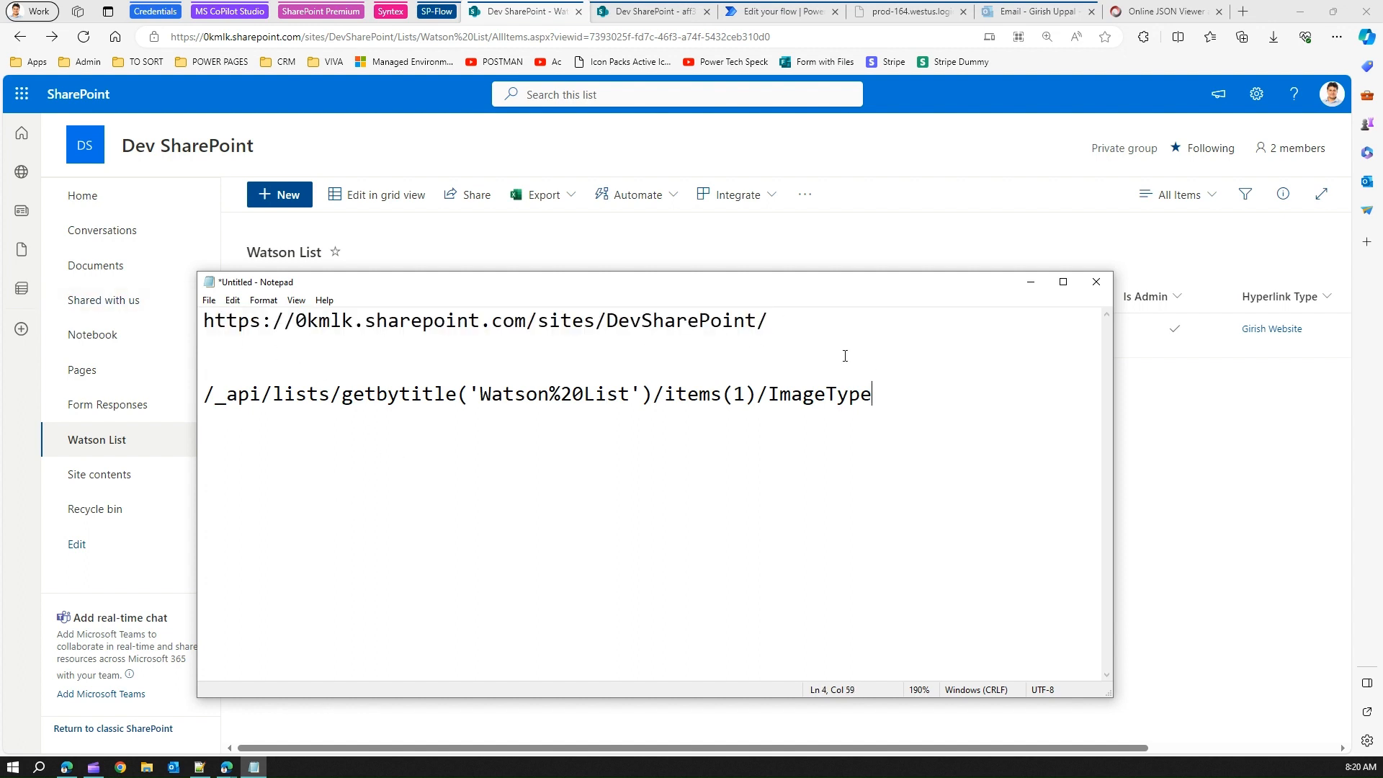
key(Return)
key(ctrl+v)
Append a copy of the /_api/lists/getbytitle('Watson%20List')/items(1)/ImageType path to the duplicated site URL, without doubling the slash or leaving line breaks.
drag(857, 397, 142, 358)
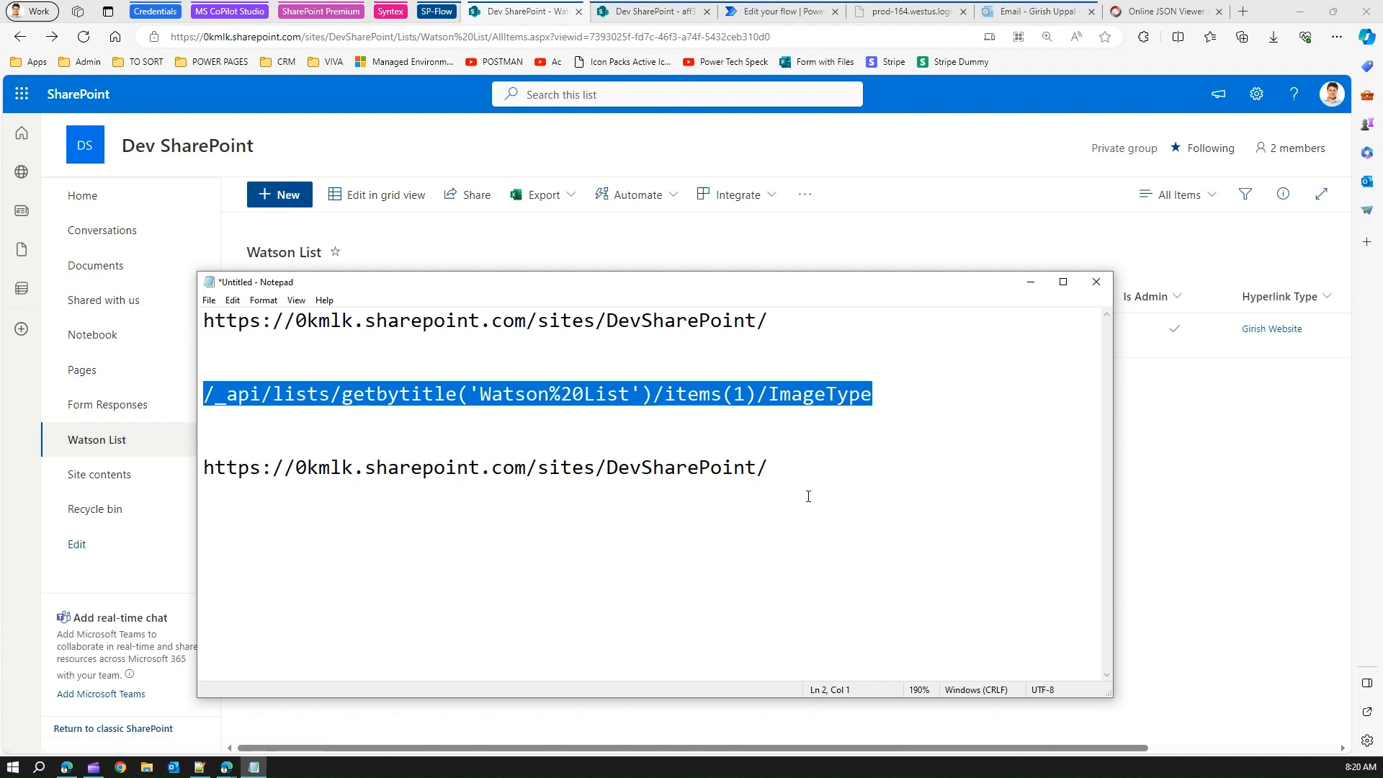
key(ctrl+c)
click(790, 471)
key(BackSpace)
key(Return)
key(Return)
key(ctrl+v)
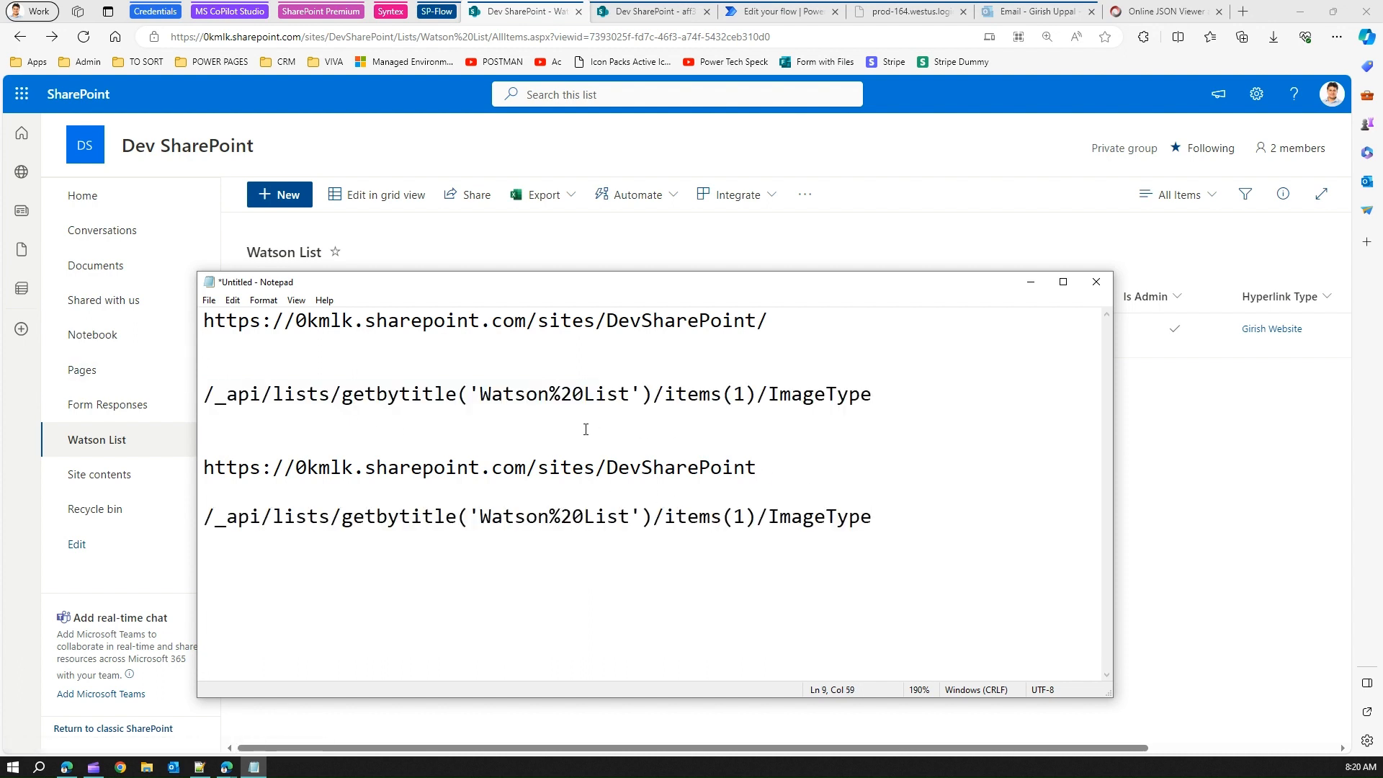
key(Delete)
key(Delete)
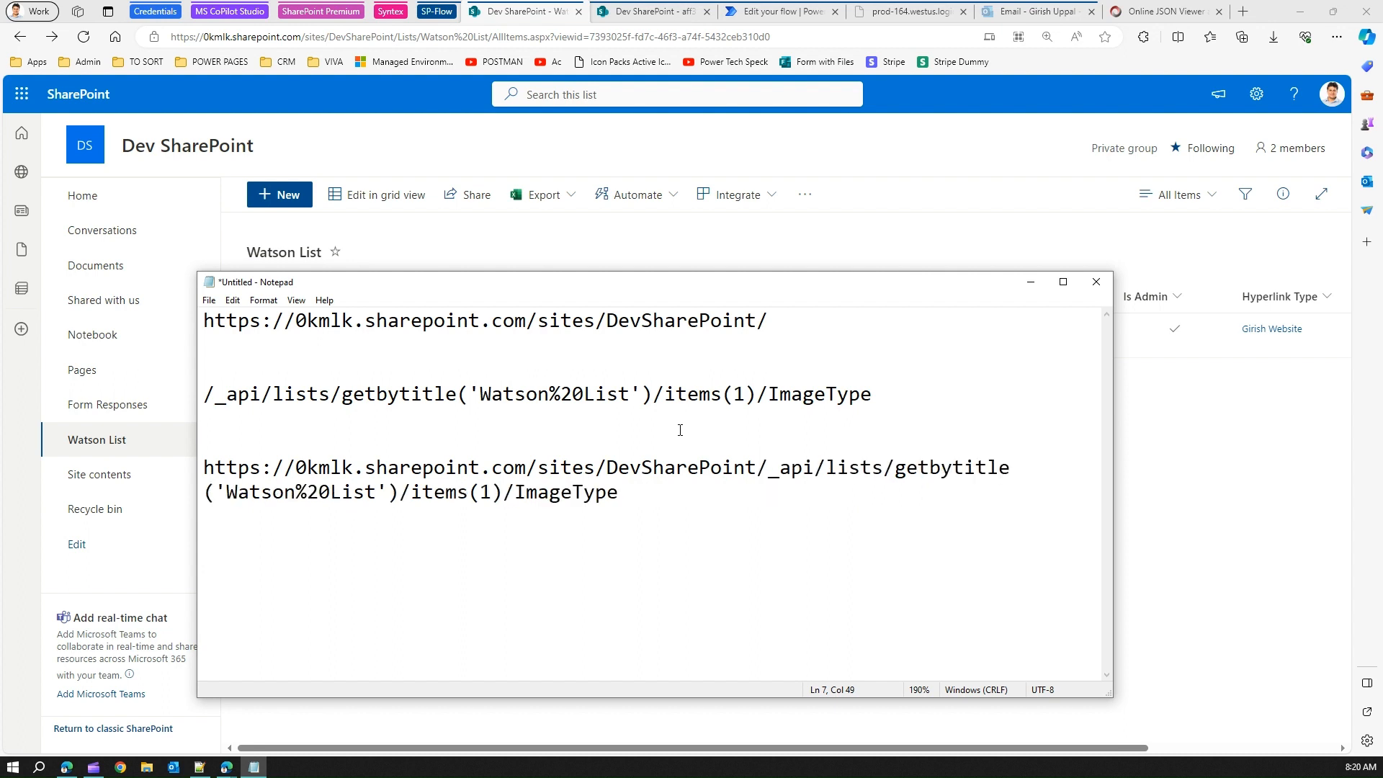
Copy the combined request URL from Notepad and load it in the browser tab showing the GetSPItems output.
drag(639, 513, 207, 466)
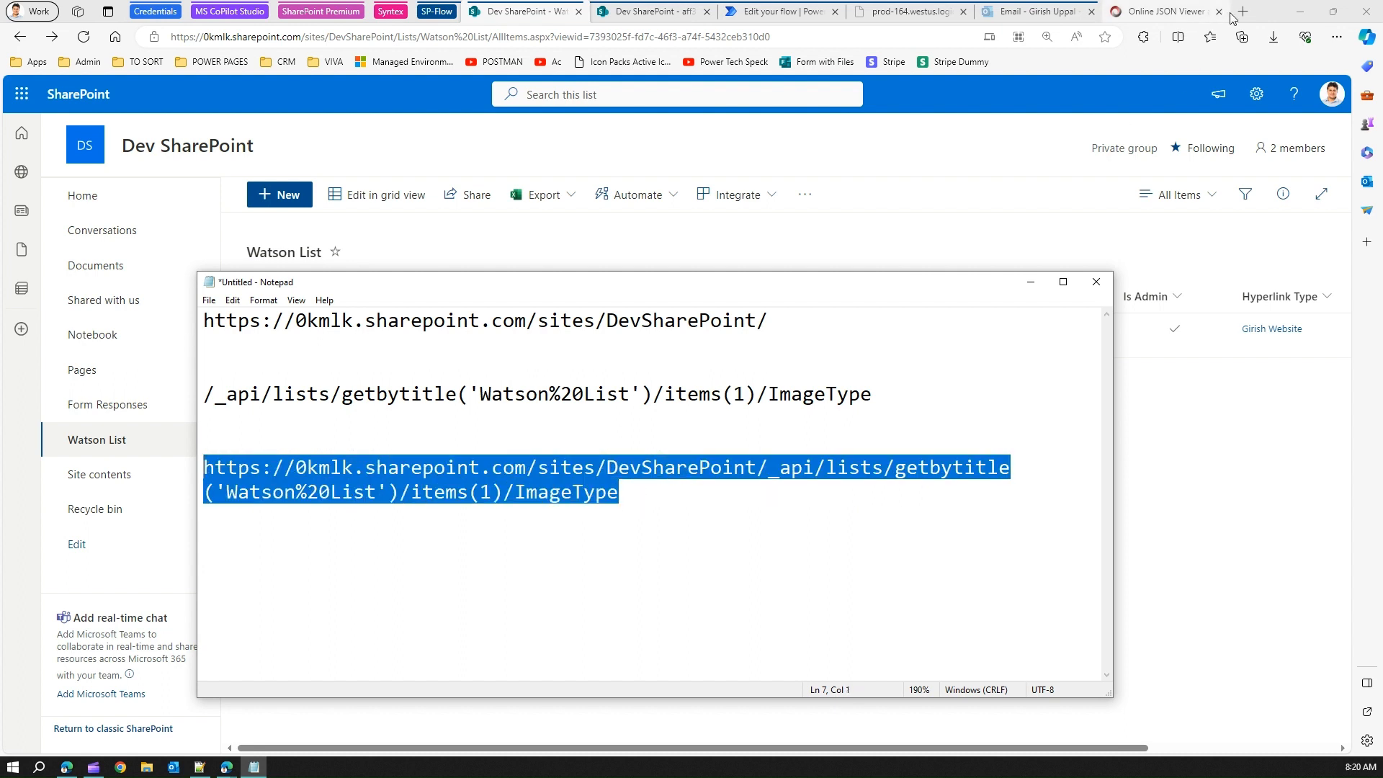
click(905, 12)
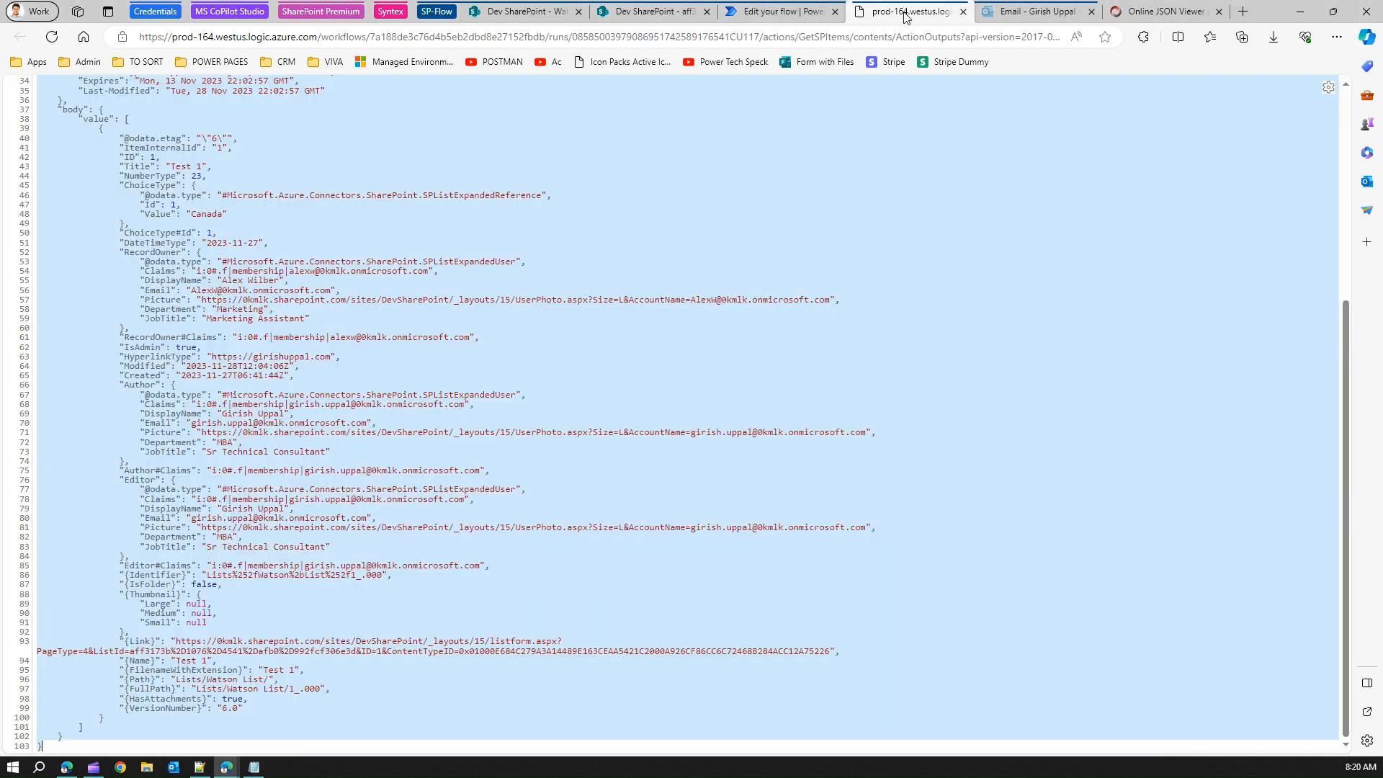
click(588, 39)
key(ctrl+v)
key(Return)
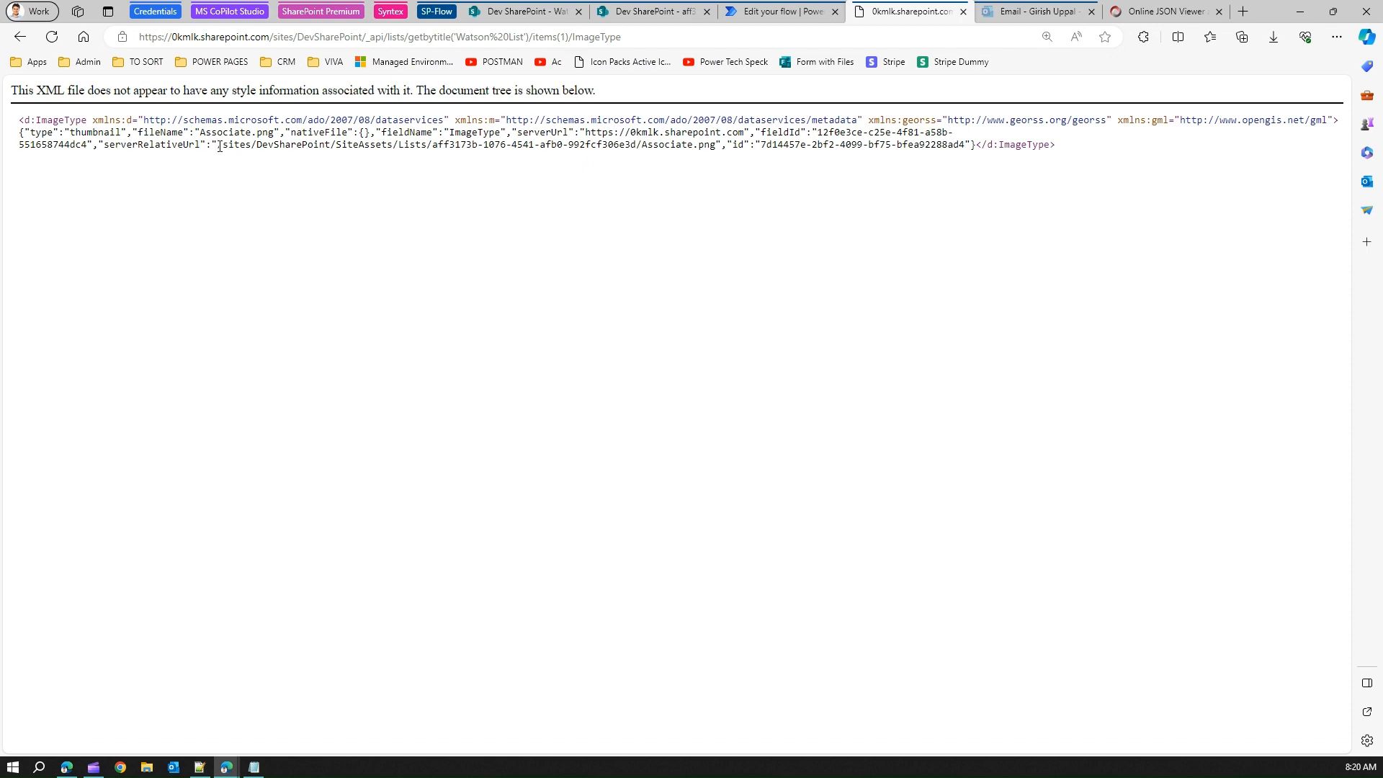
Examine the ImageType XML response, focusing on the serverRelativeUrl value.
scroll(435, 247, up, 7)
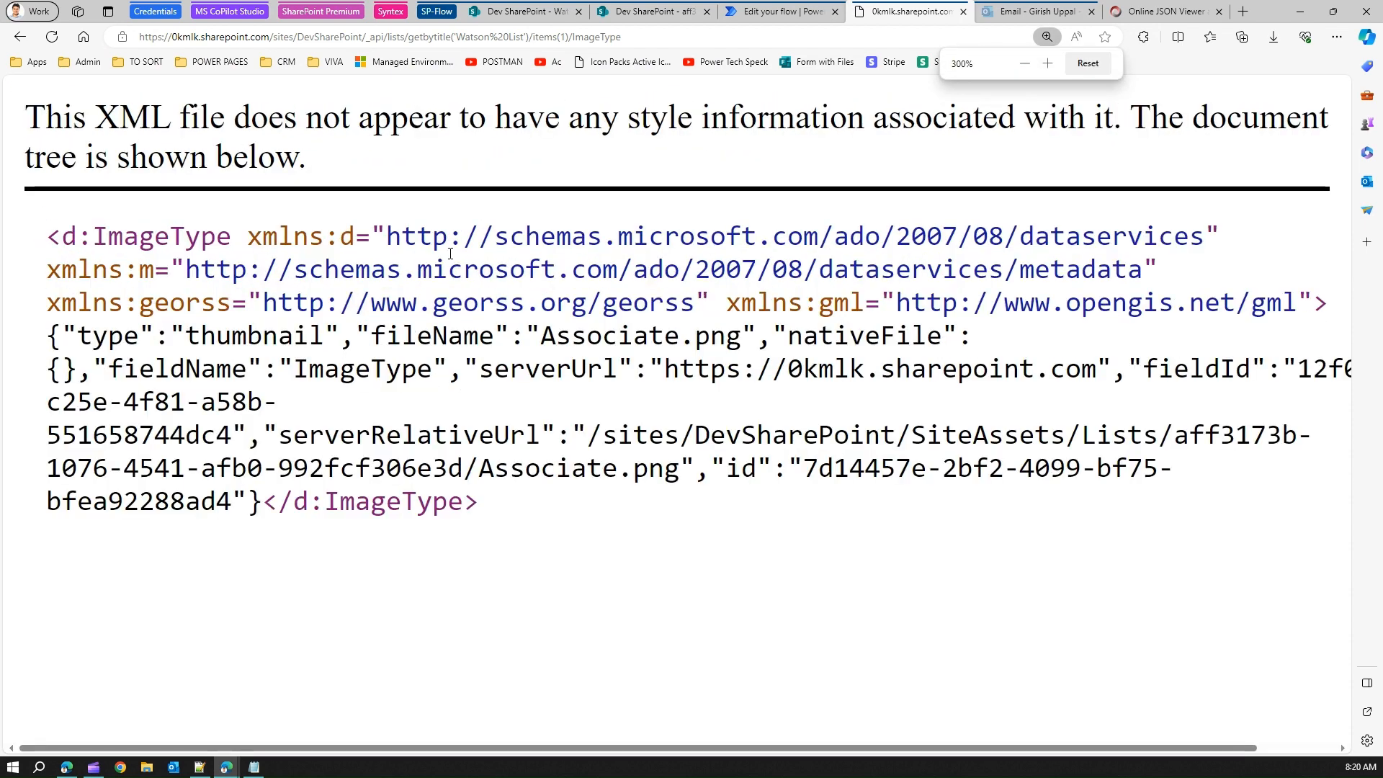
scroll(450, 256, down, 3)
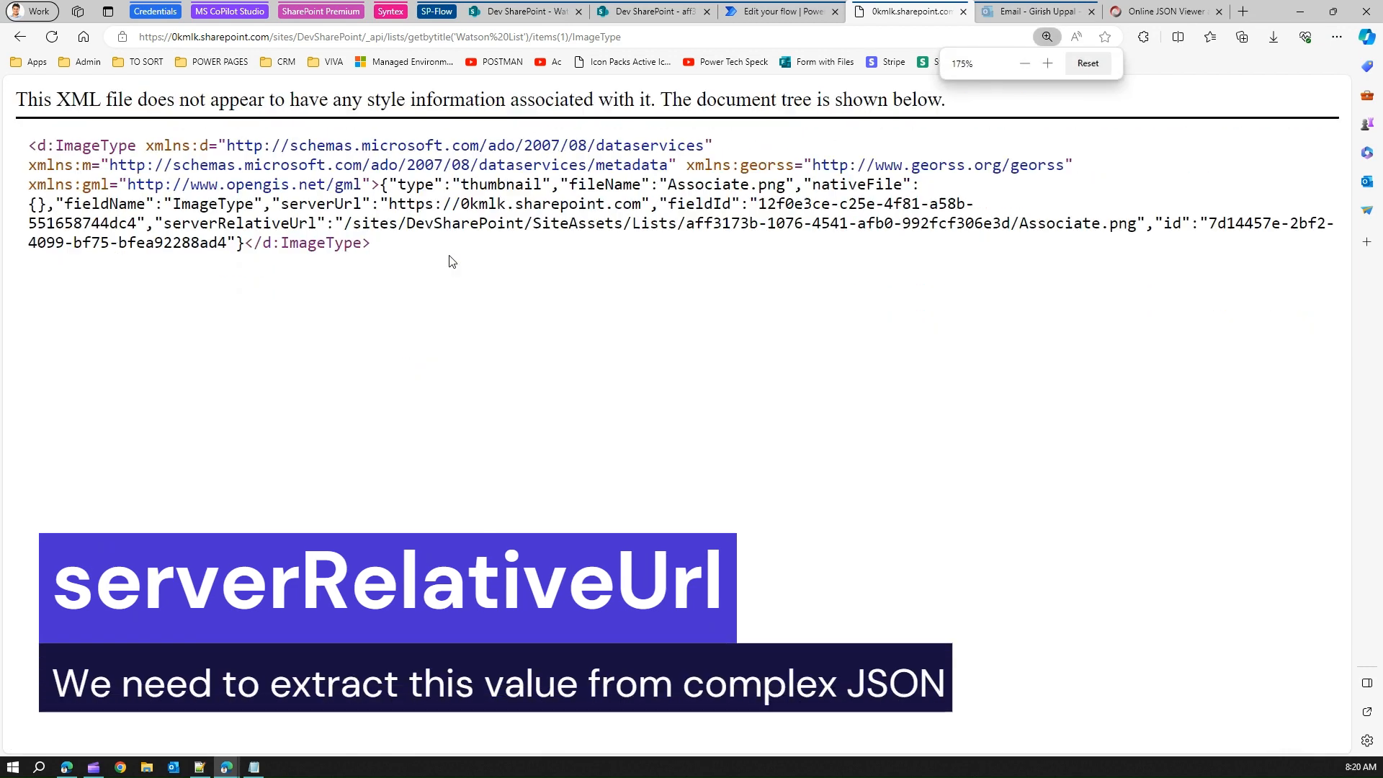
drag(417, 257, 273, 204)
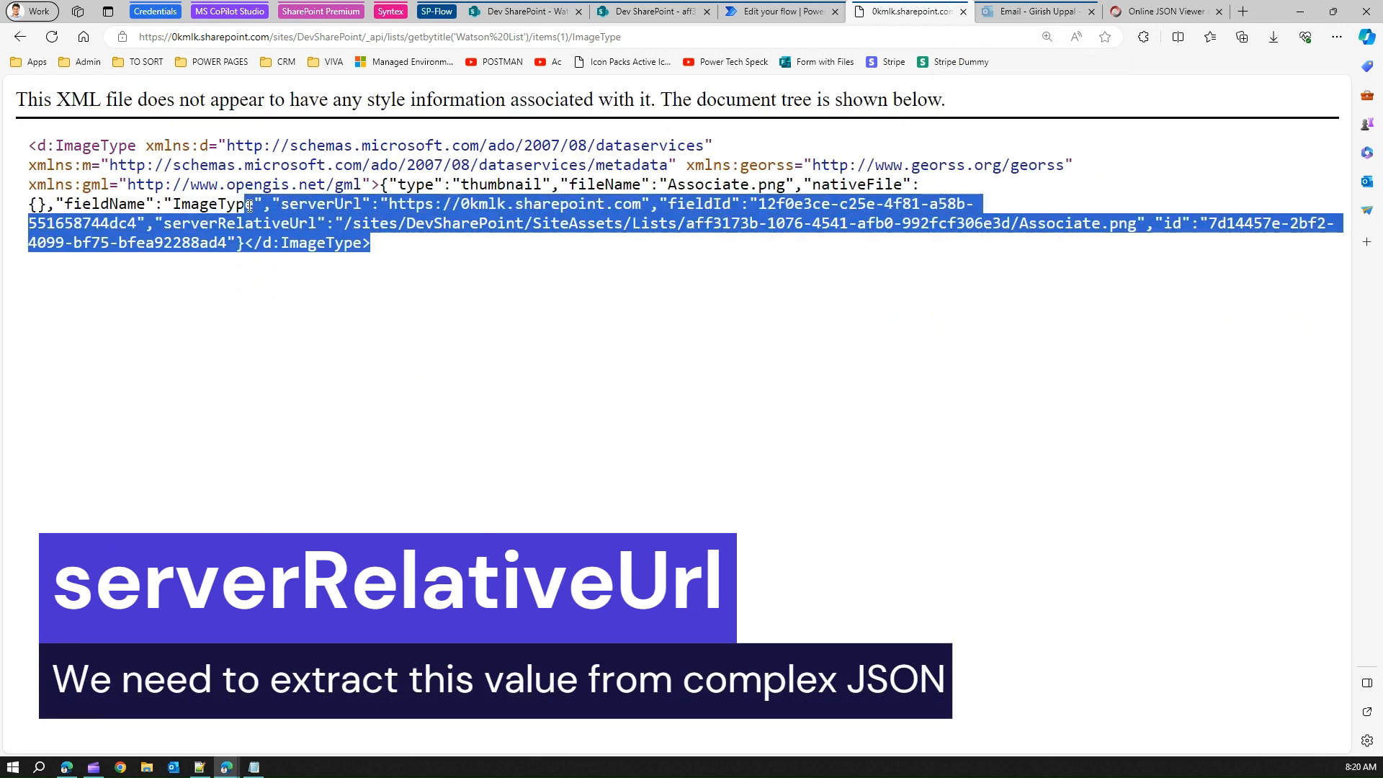
click(364, 292)
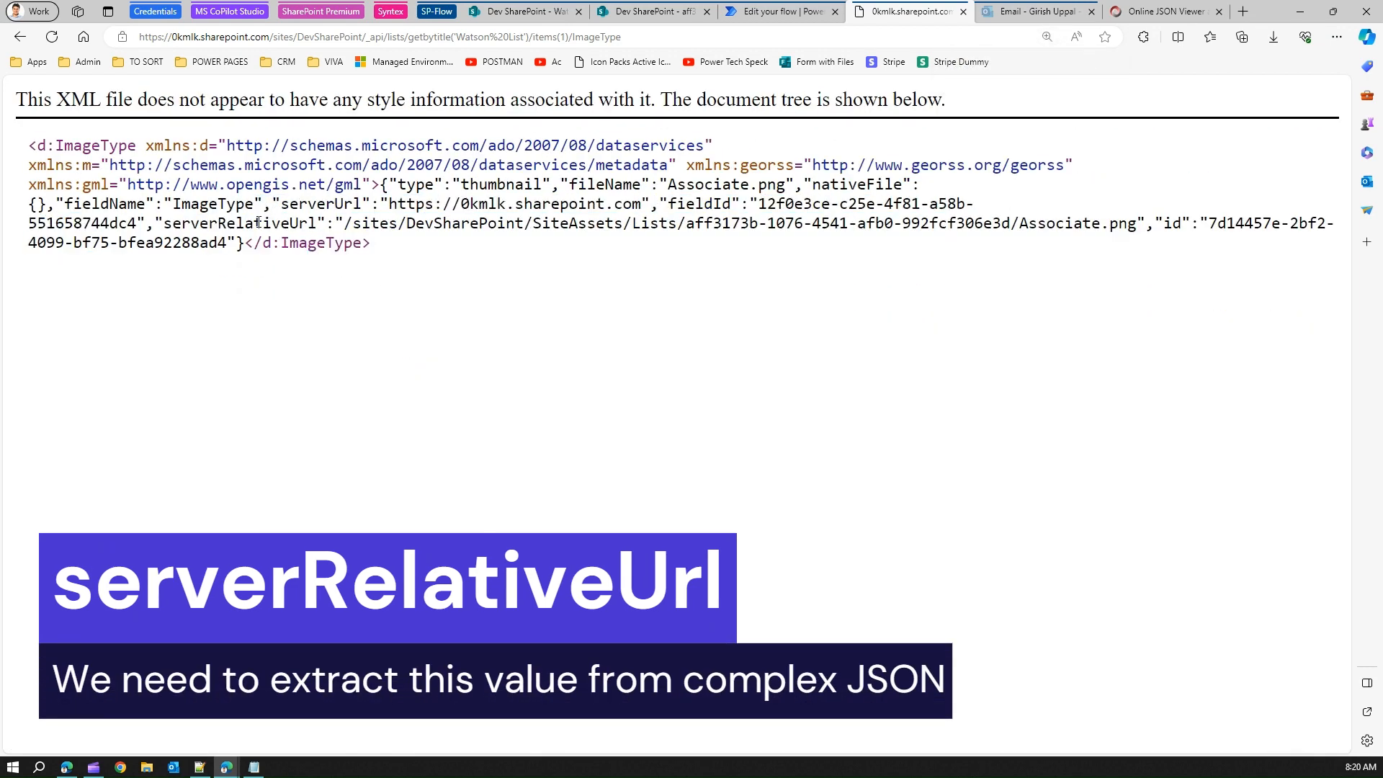
drag(173, 224, 1144, 219)
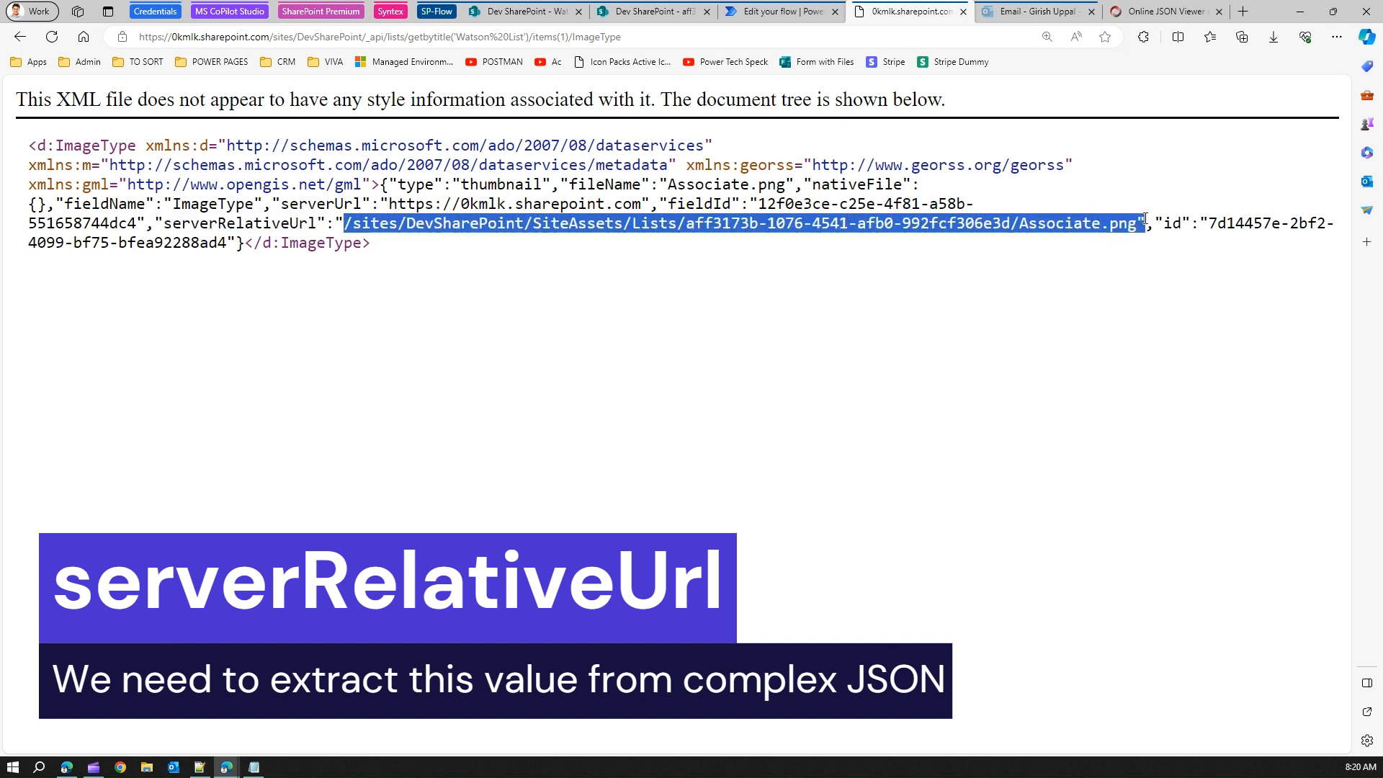
triple_click(1105, 224)
triple_click(1089, 225)
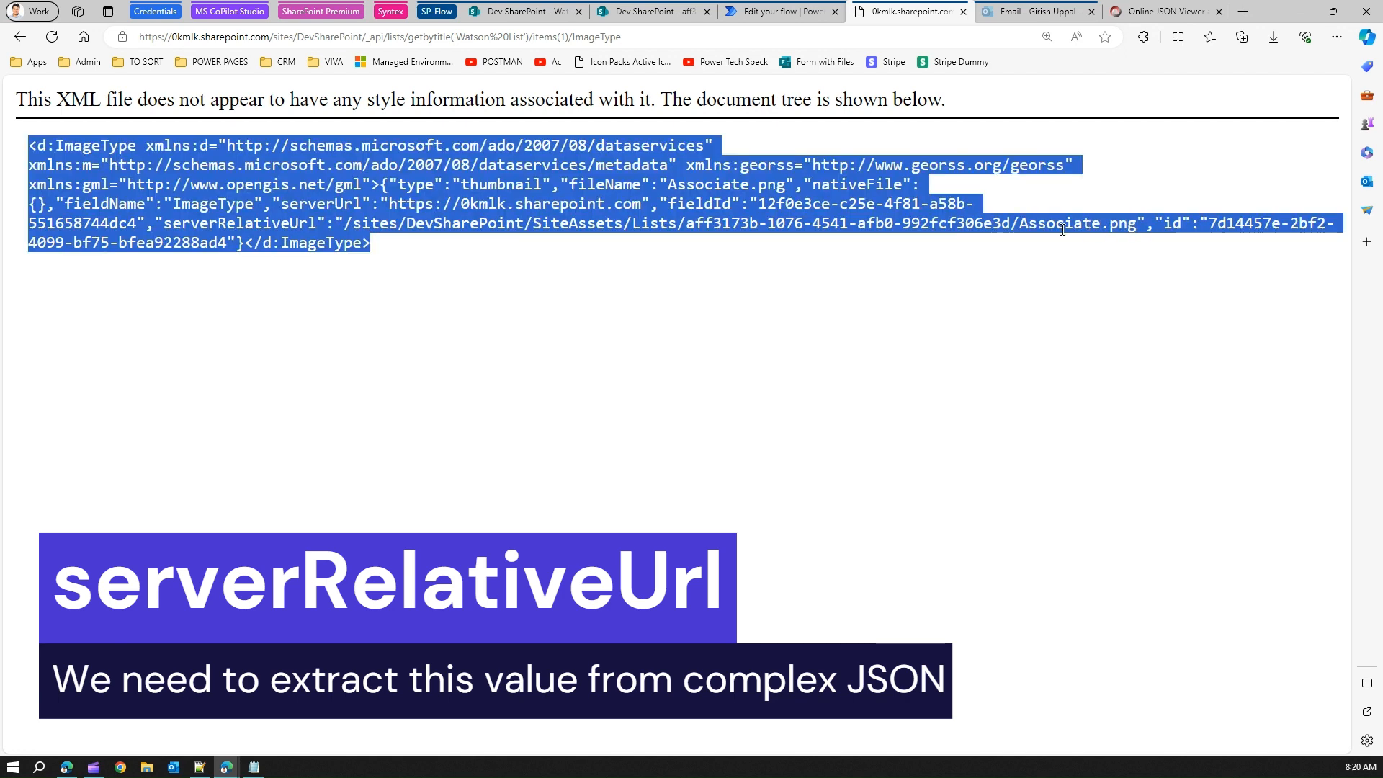
click(991, 283)
Copy the Notepad request path /_api/lists/getbytitle('Watson%20List')/items(1)/ImageType into the Uri of the flow's Send an HTTP request to SharePoint action.
click(645, 13)
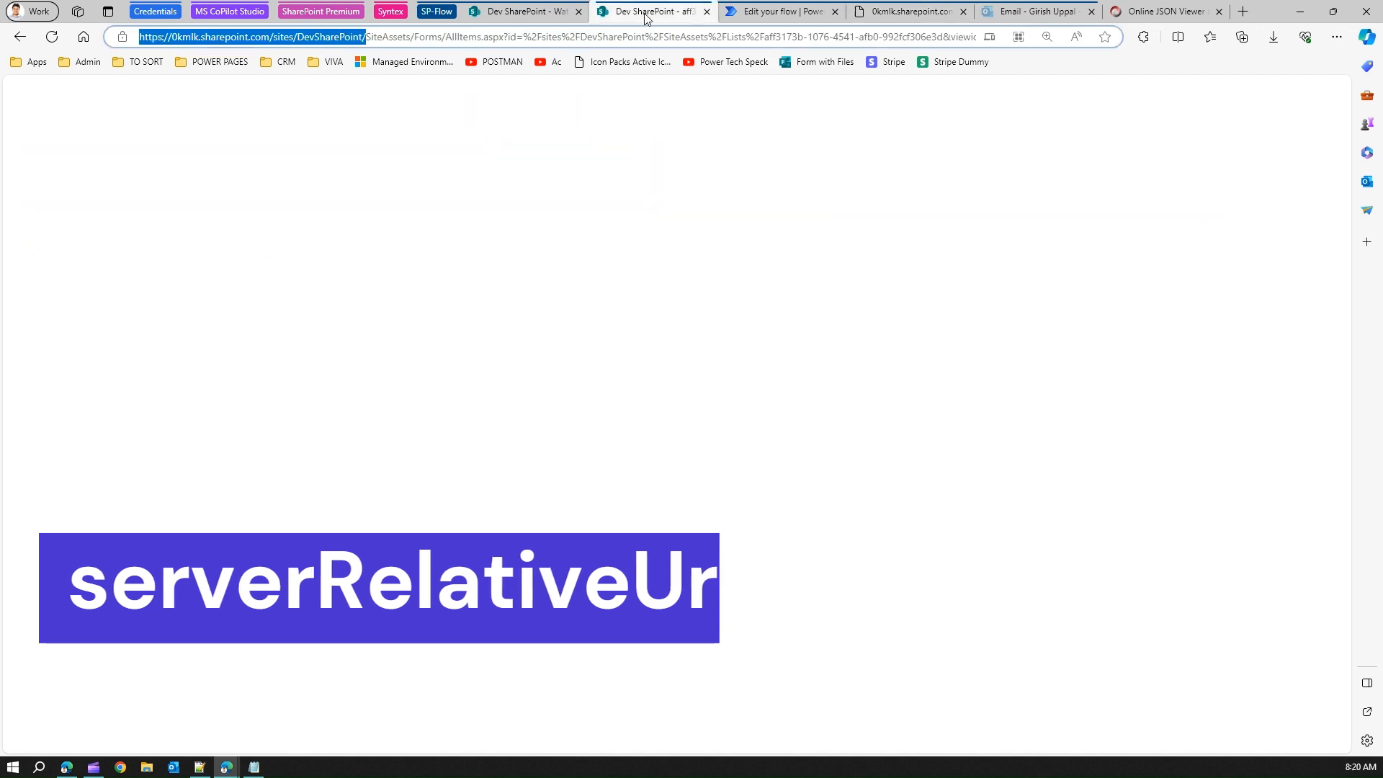
click(518, 12)
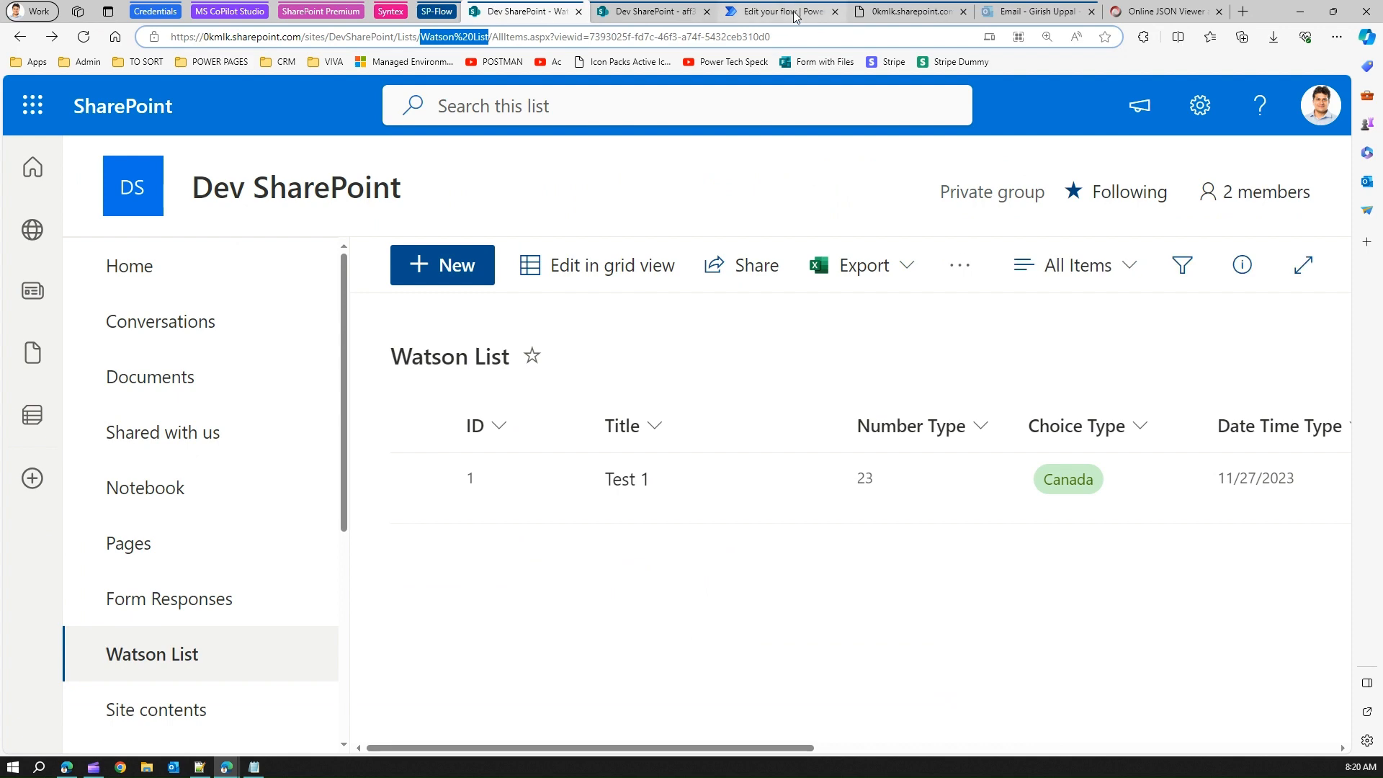
click(782, 11)
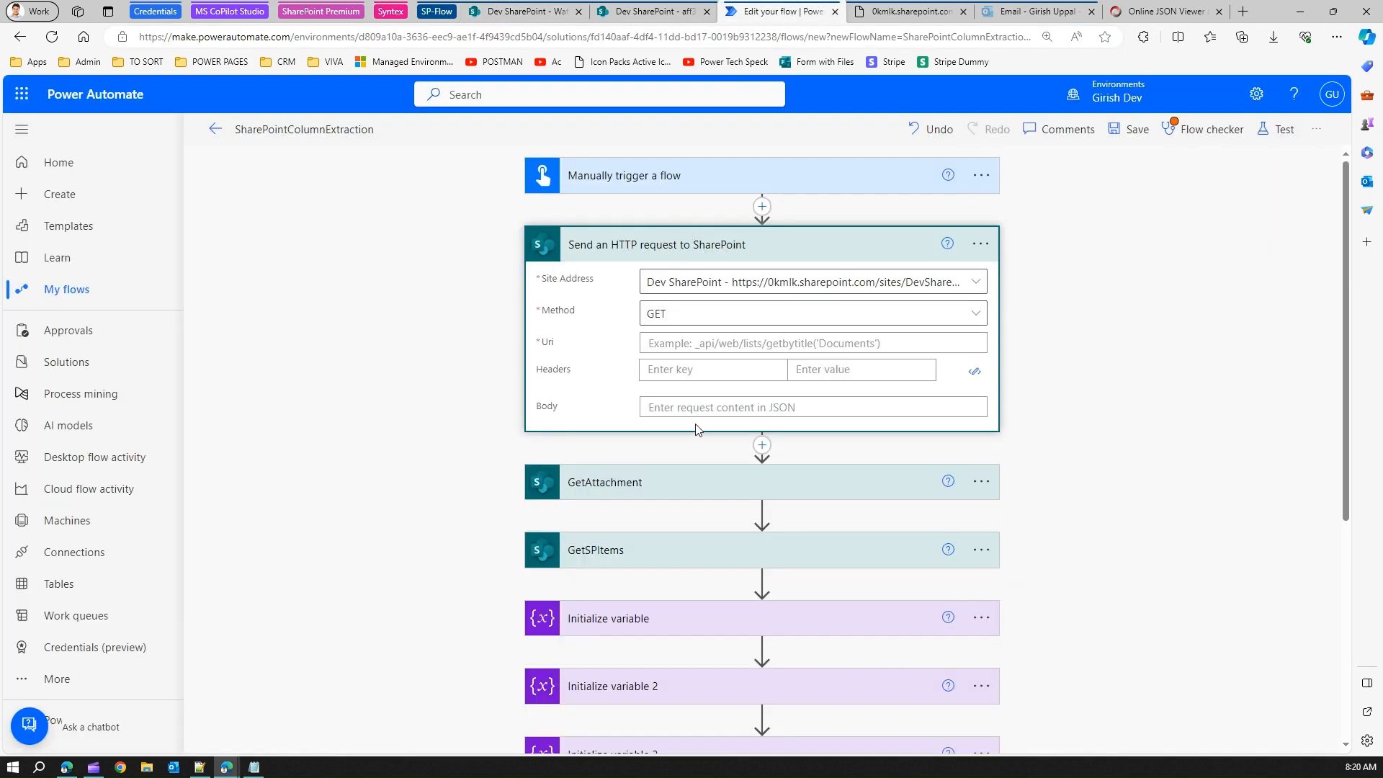
click(255, 768)
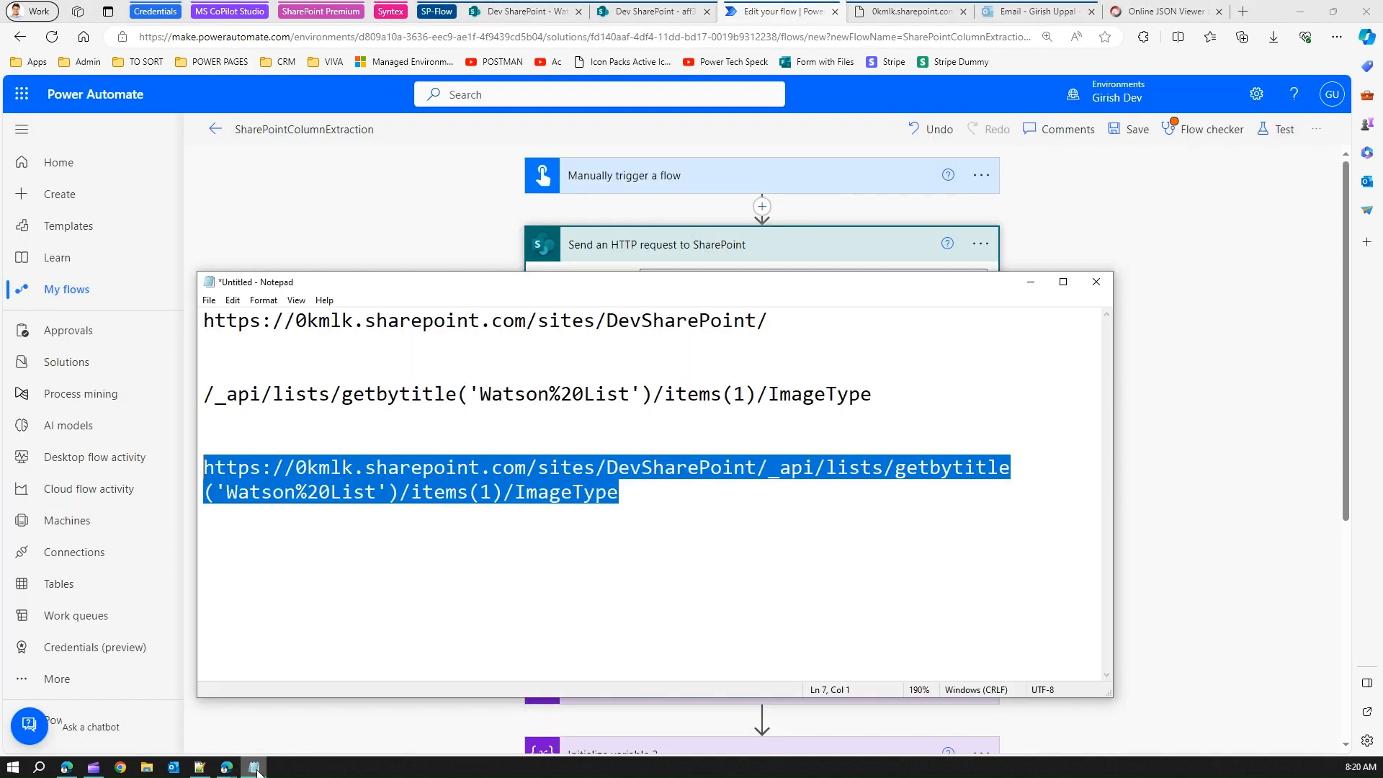
click(365, 504)
drag(236, 432, 192, 374)
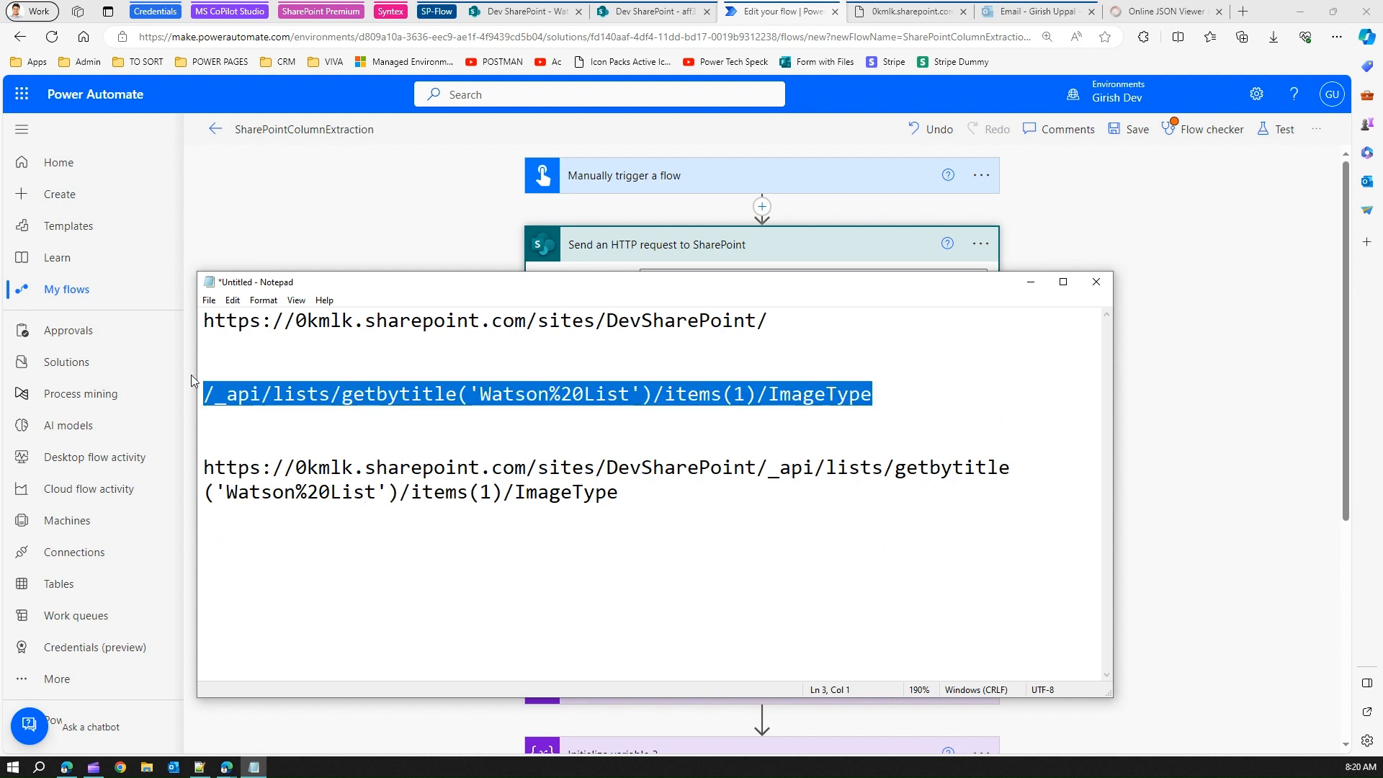
click(708, 250)
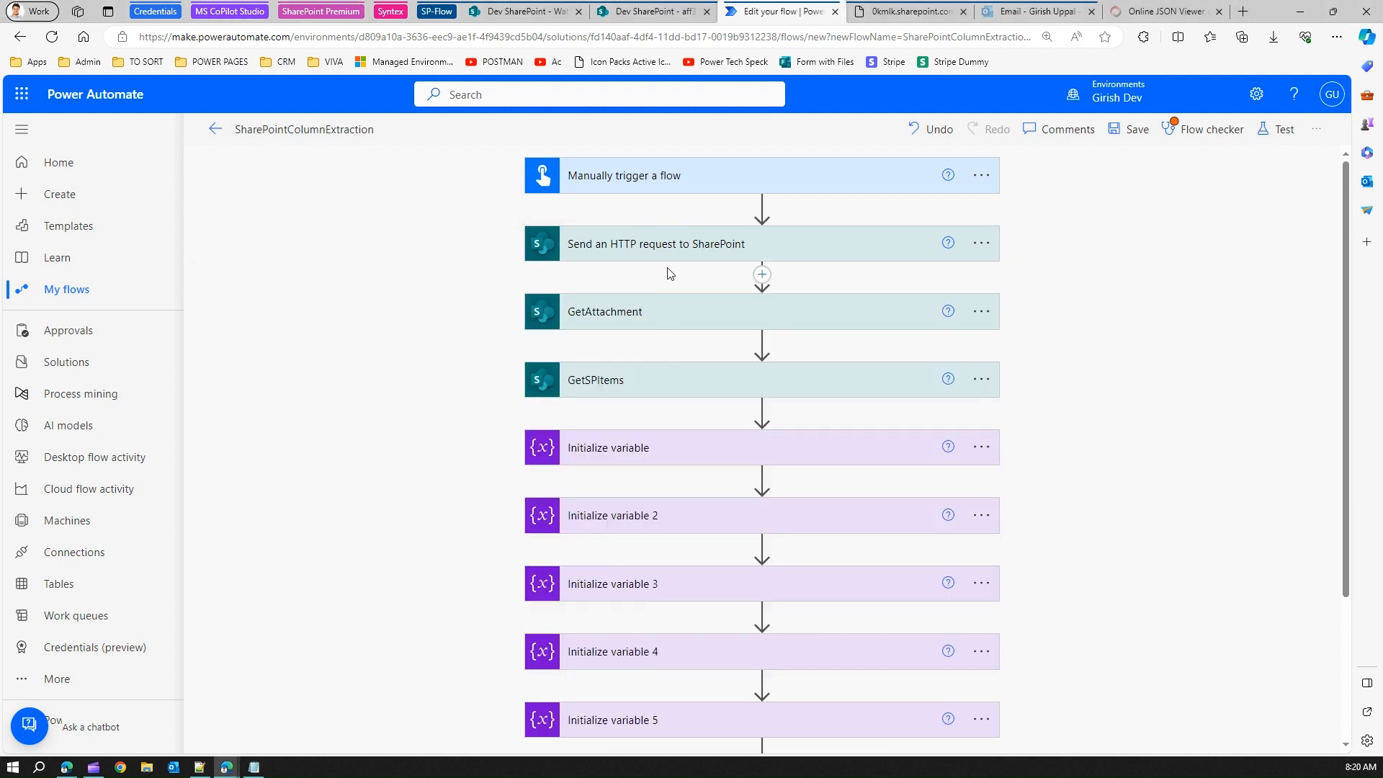
click(666, 247)
click(713, 343)
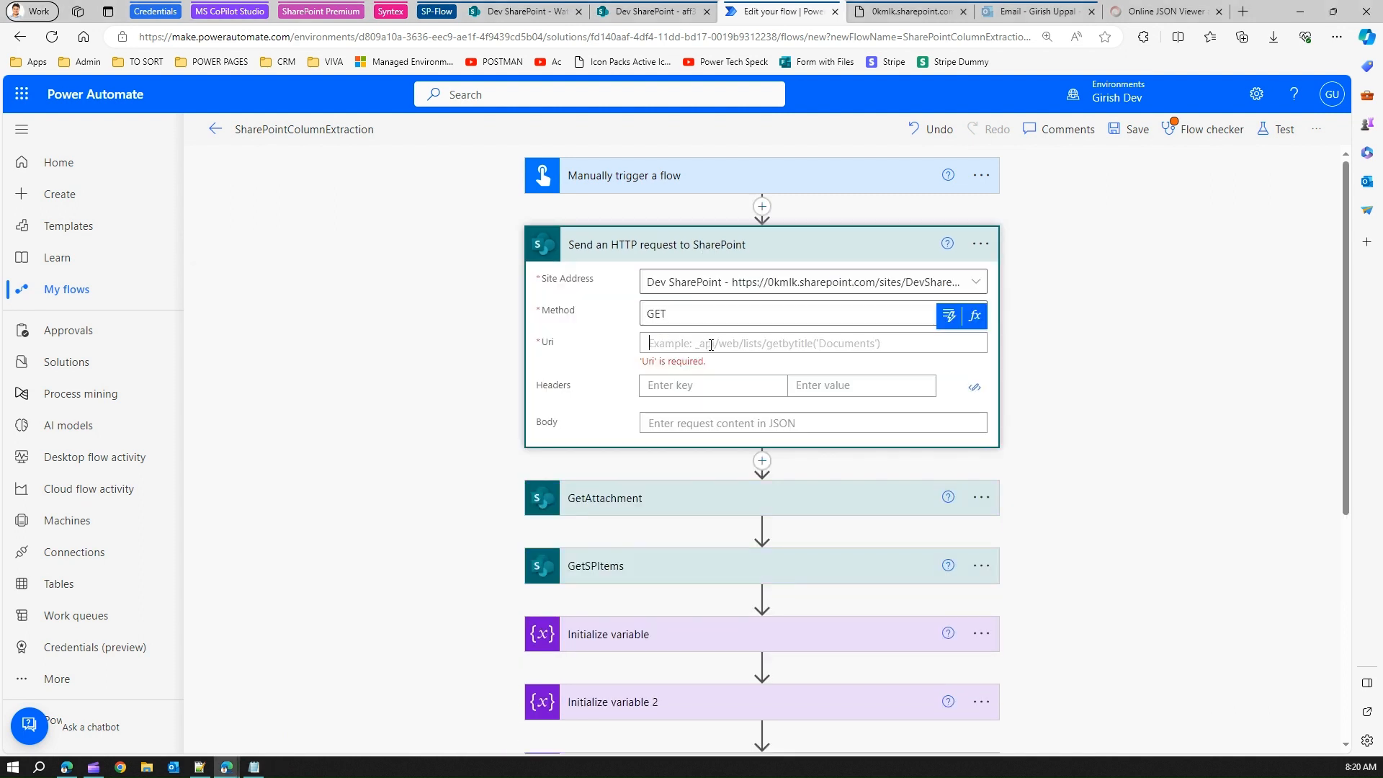
key(ctrl+v)
click(692, 345)
key(Delete)
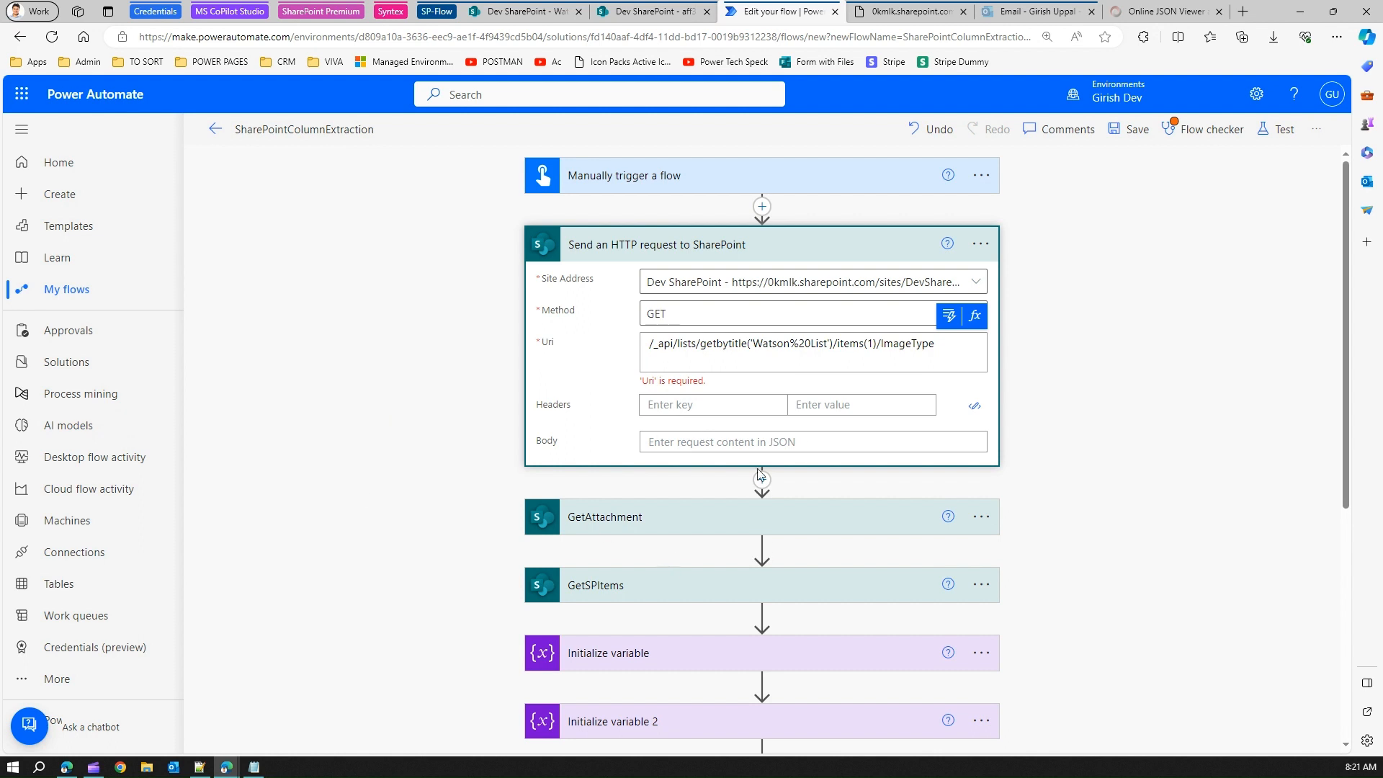
Save and test the flow, and copy the body output of the Send an HTTP request to SharePoint action.
click(1132, 137)
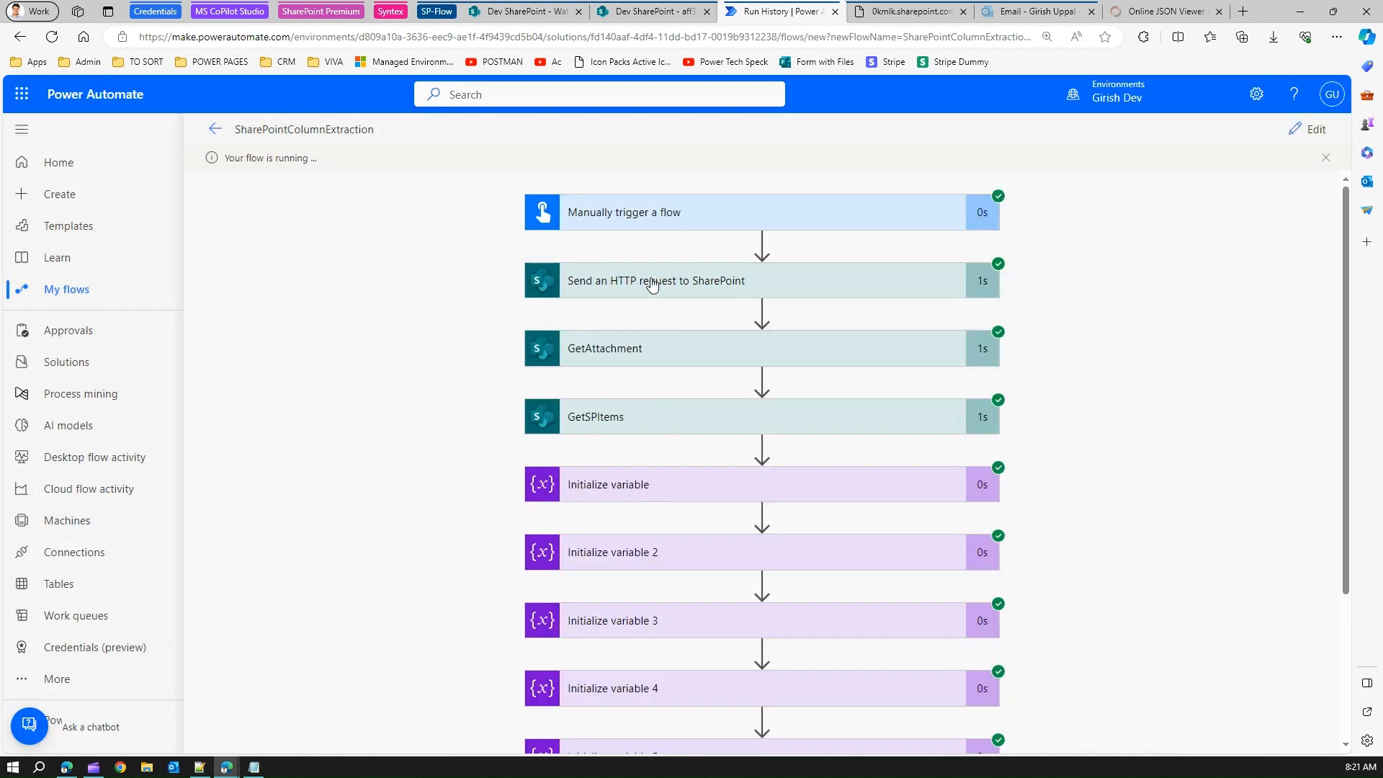
click(651, 283)
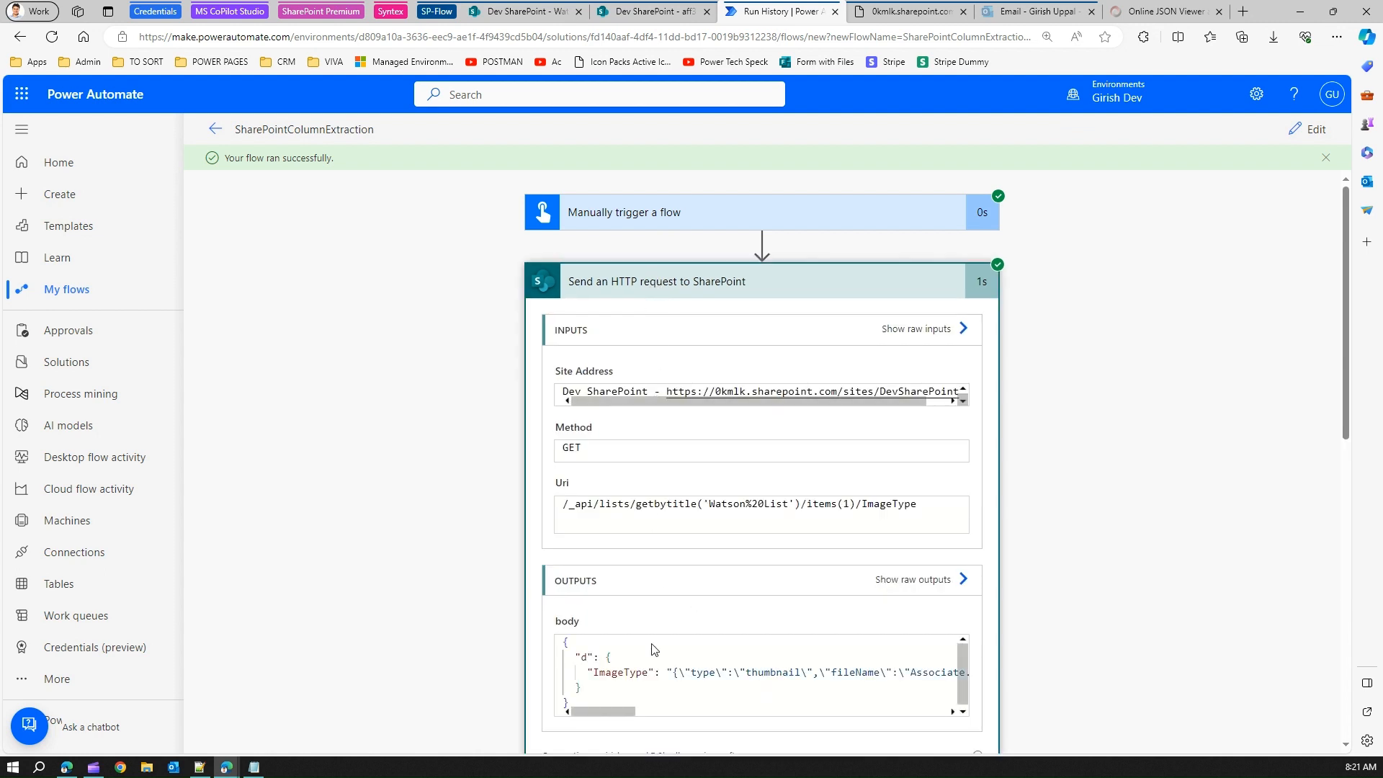
key(ctrl+a)
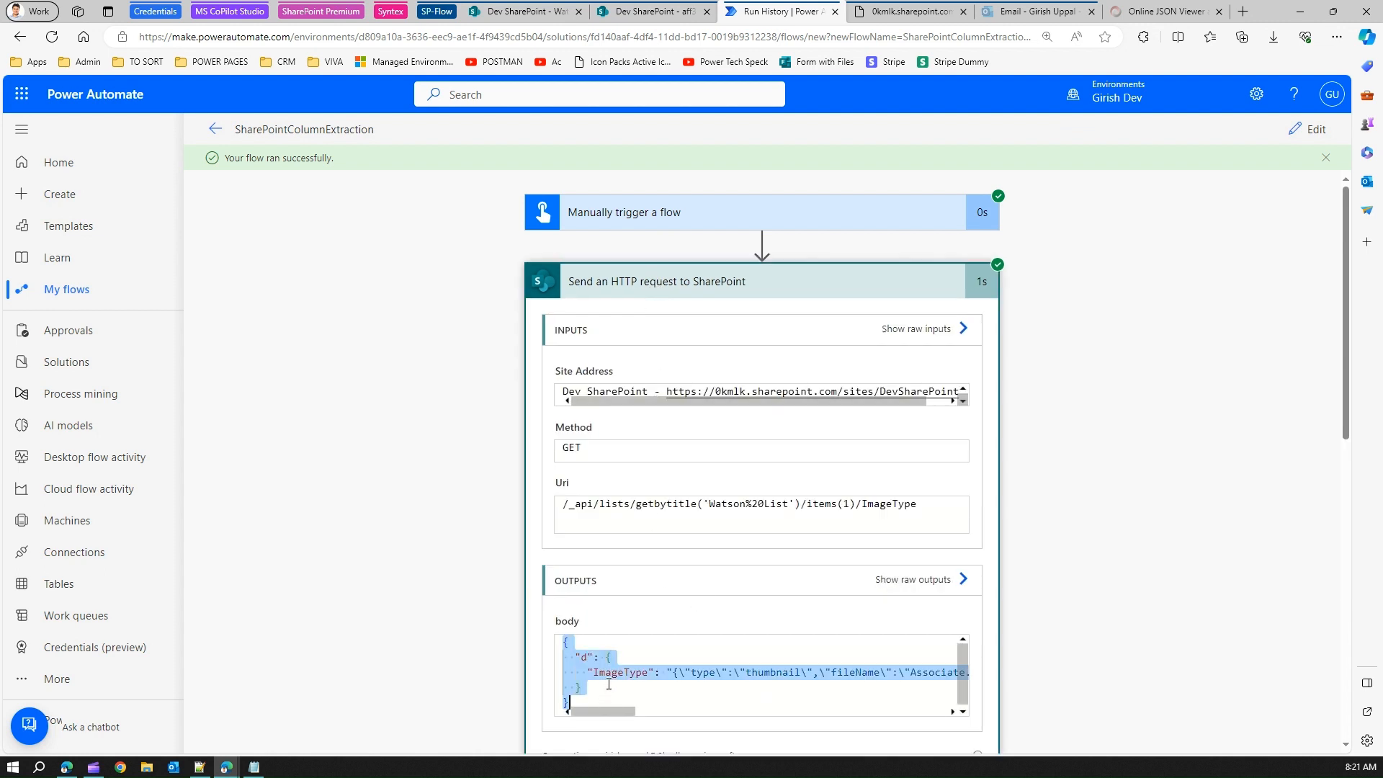
Switch to Online JSON Viewer and replace its JSON text with the copied response body.
click(1156, 12)
click(316, 214)
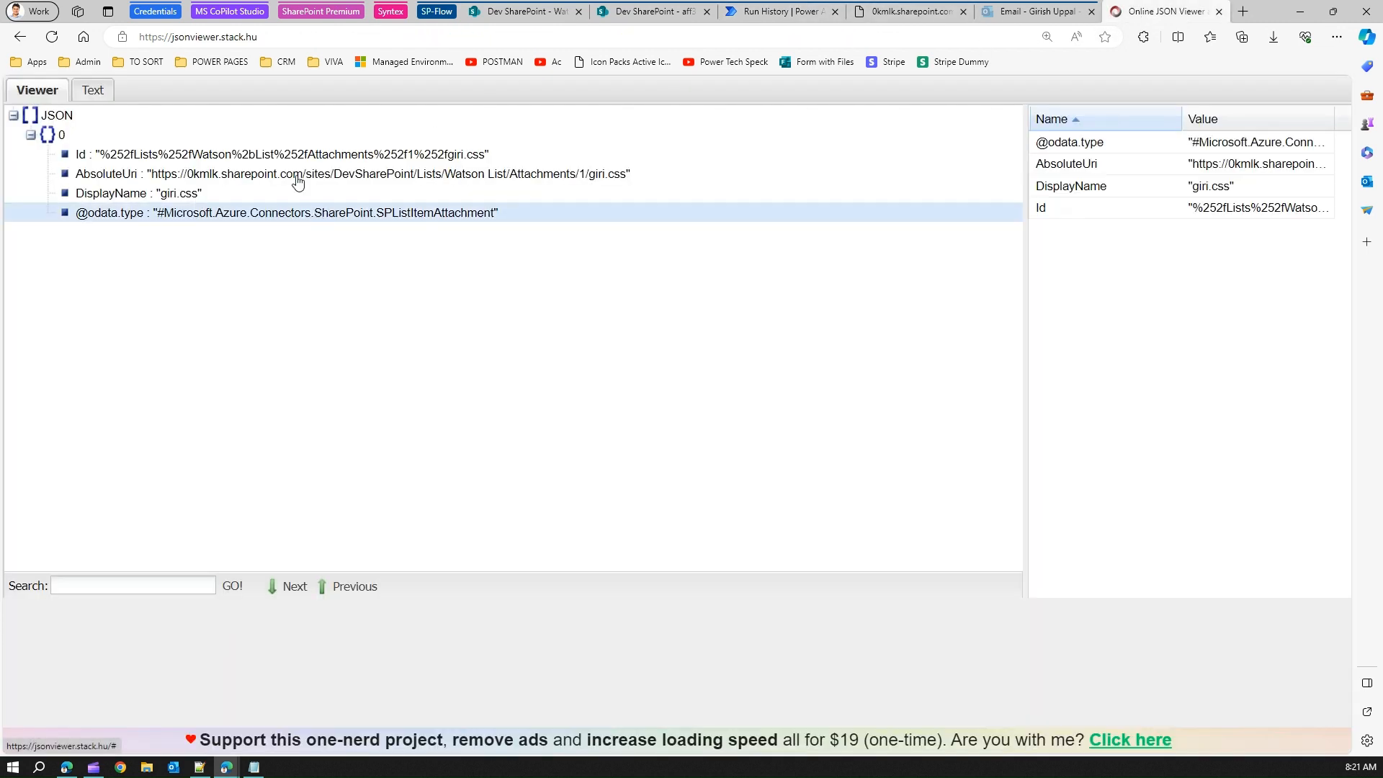
click(92, 90)
click(155, 225)
key(ctrl+a)
key(ctrl+v)
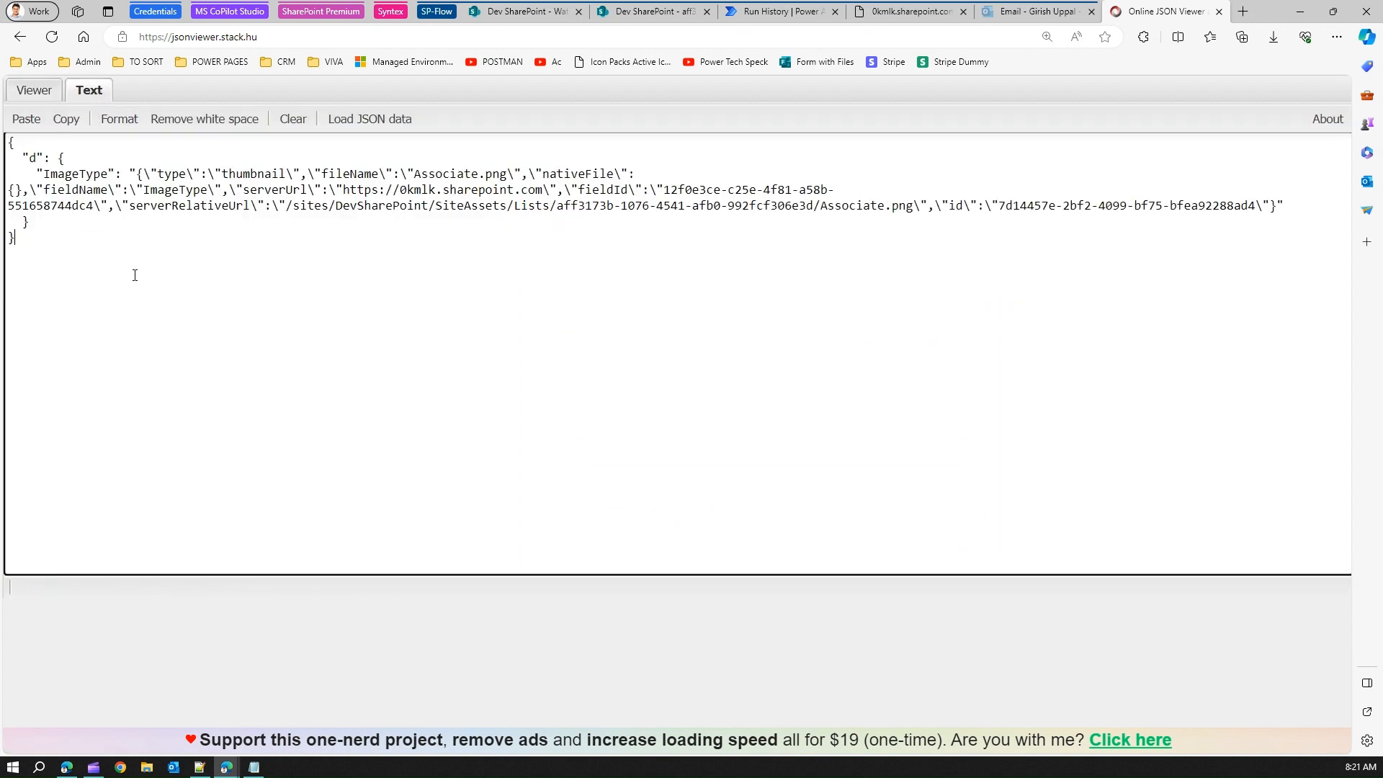
Expand the d node in the JSON tree and examine the ImageType value.
click(36, 89)
click(30, 135)
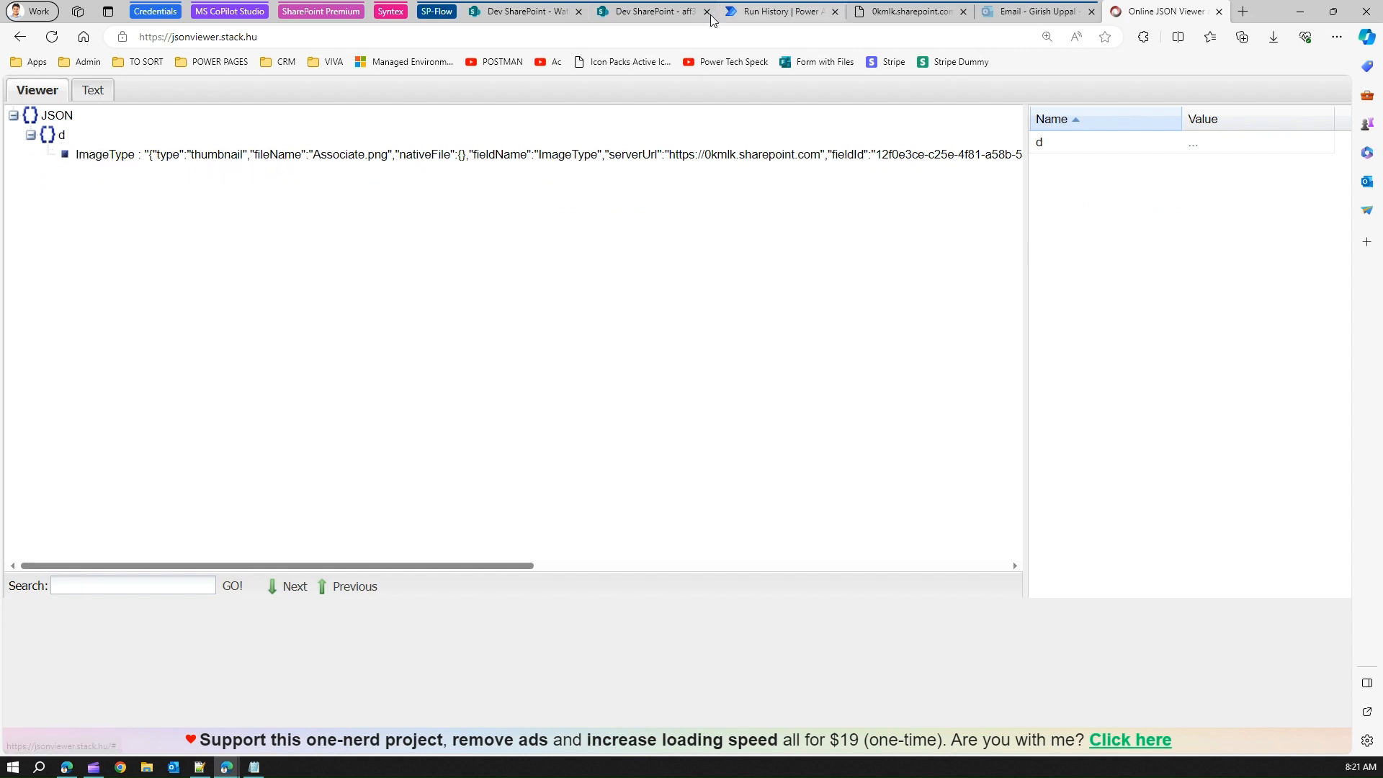
drag(153, 160, 694, 159)
Return to the SharePointColumnExtraction flow run and reopen the flow for editing.
click(539, 12)
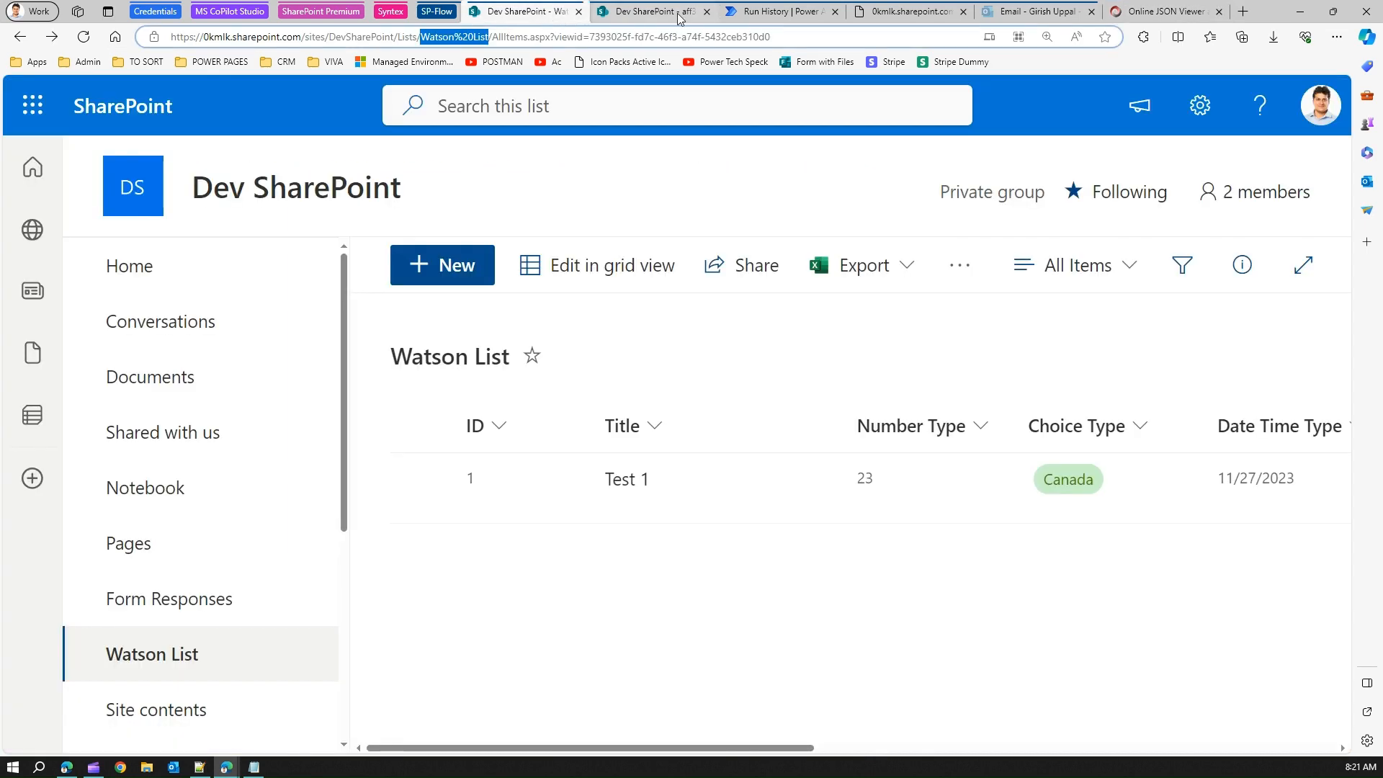
click(776, 12)
click(1316, 134)
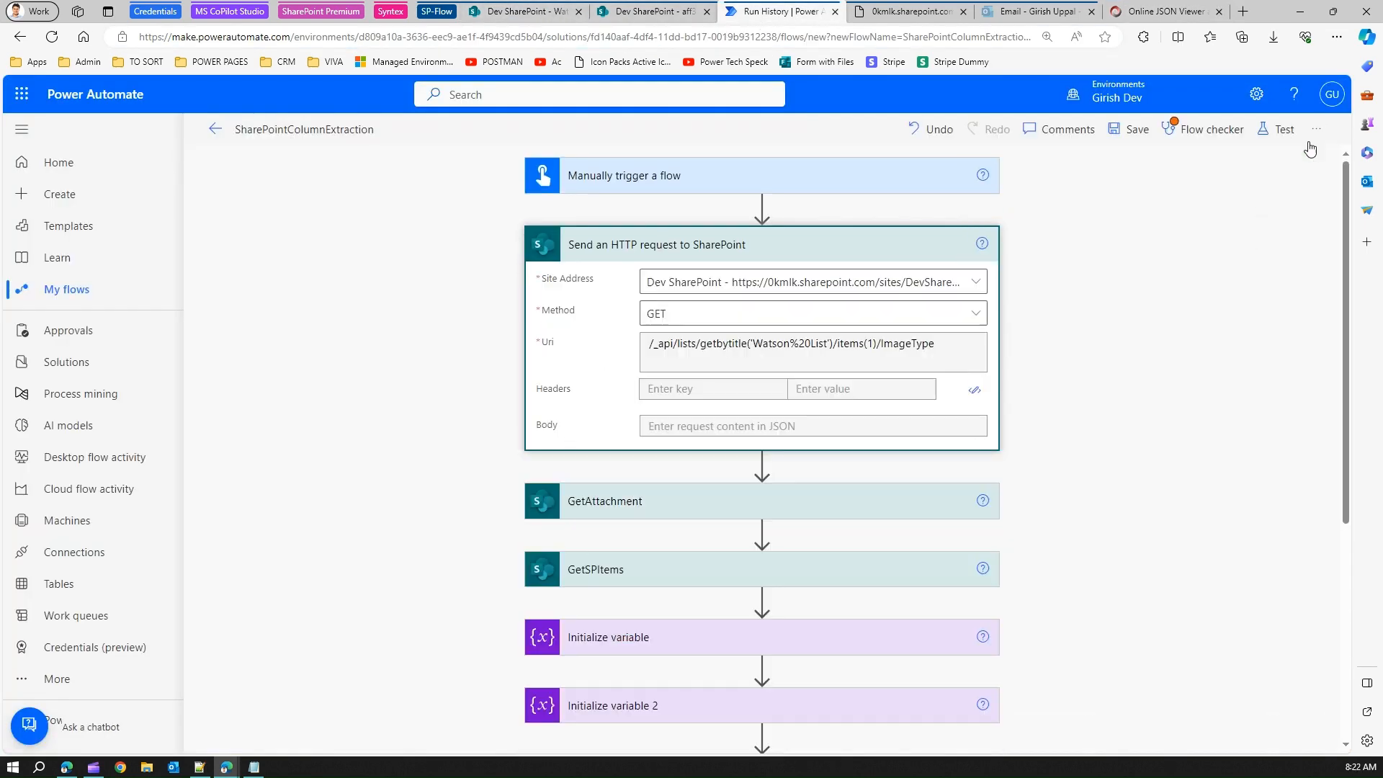
Add a Parse JSON action after Send an HTTP request to SharePoint and set its content to that request's body.
click(762, 463)
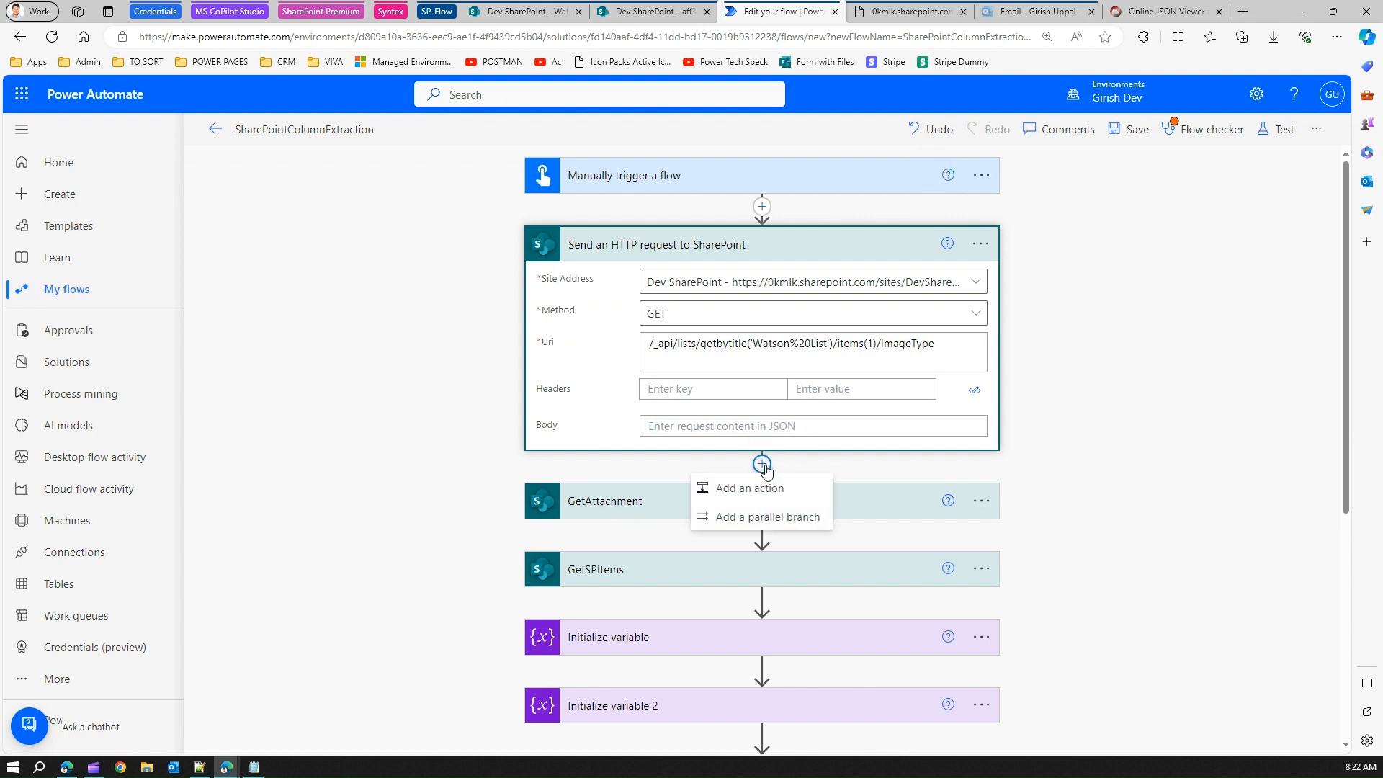
click(756, 484)
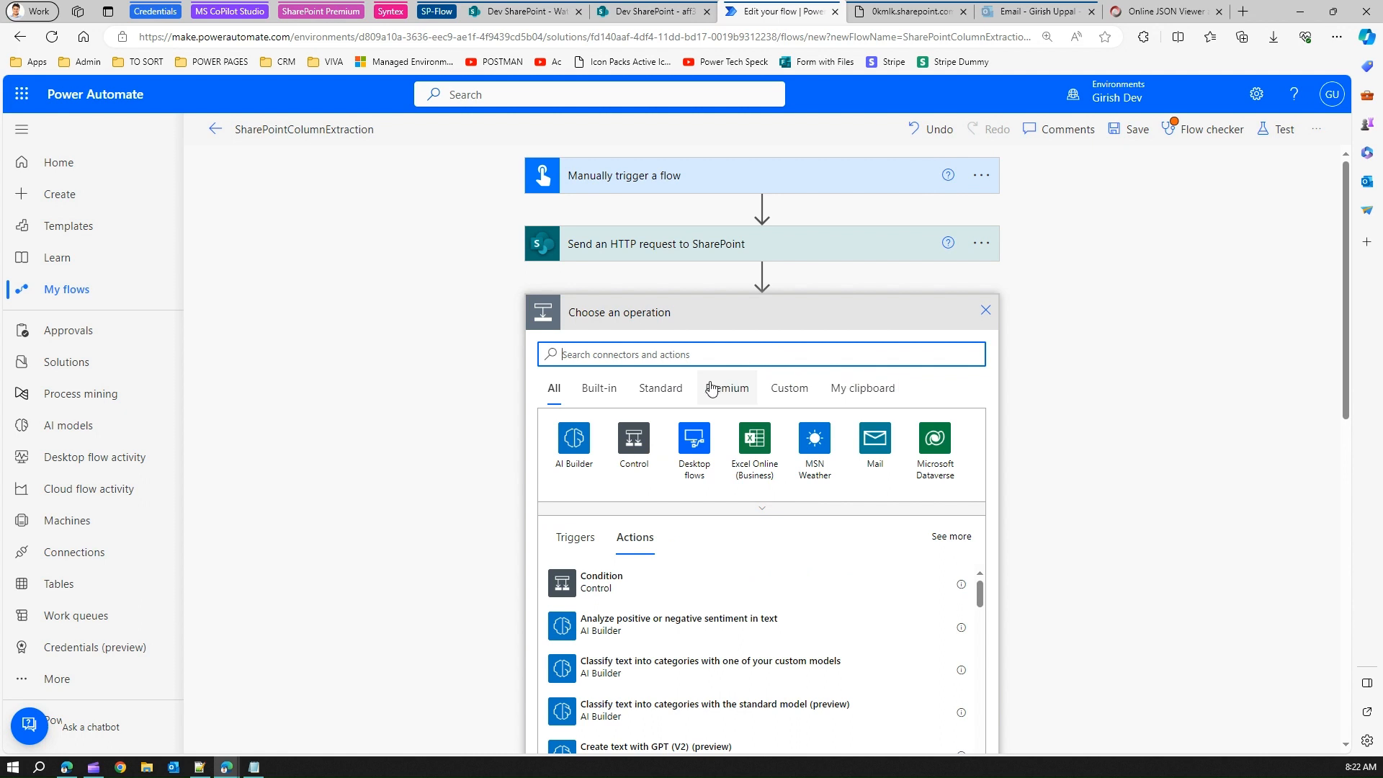
text(parse)
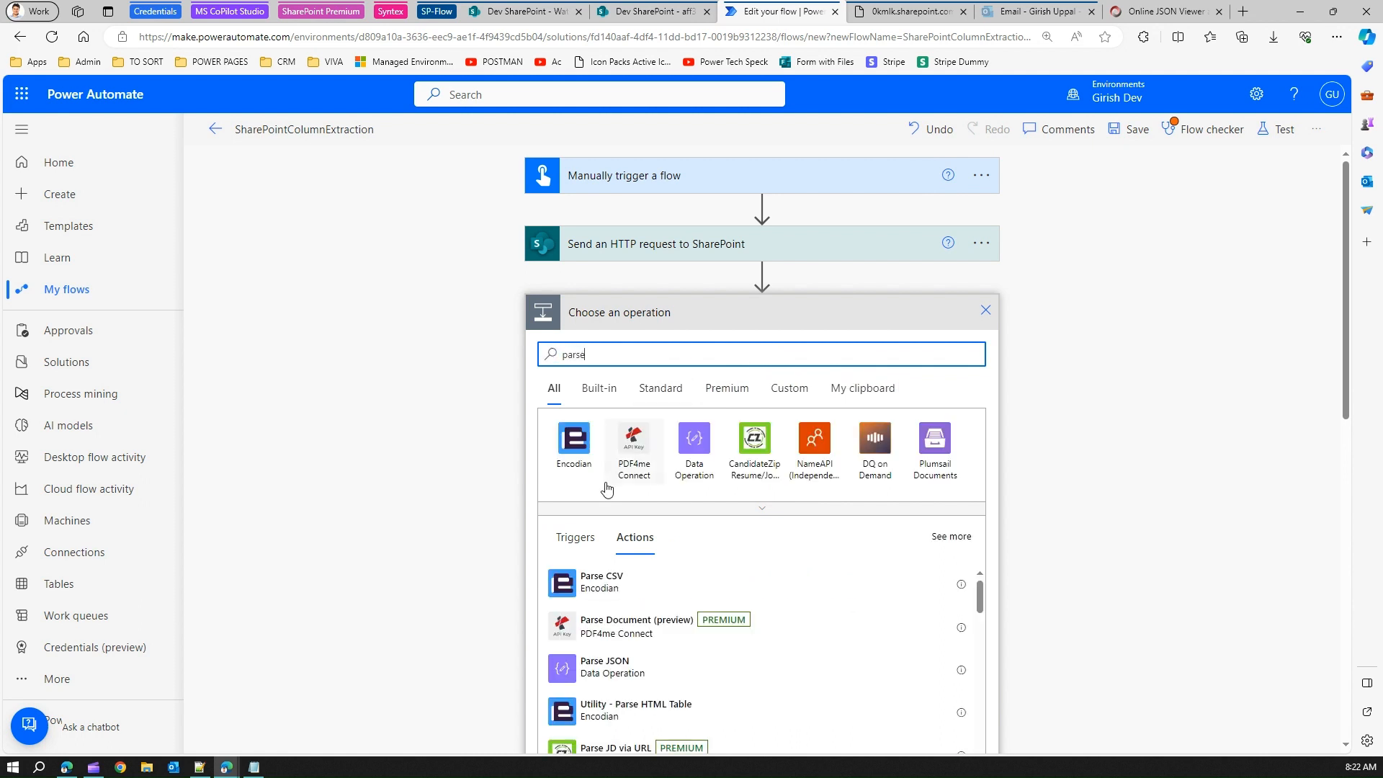
click(613, 679)
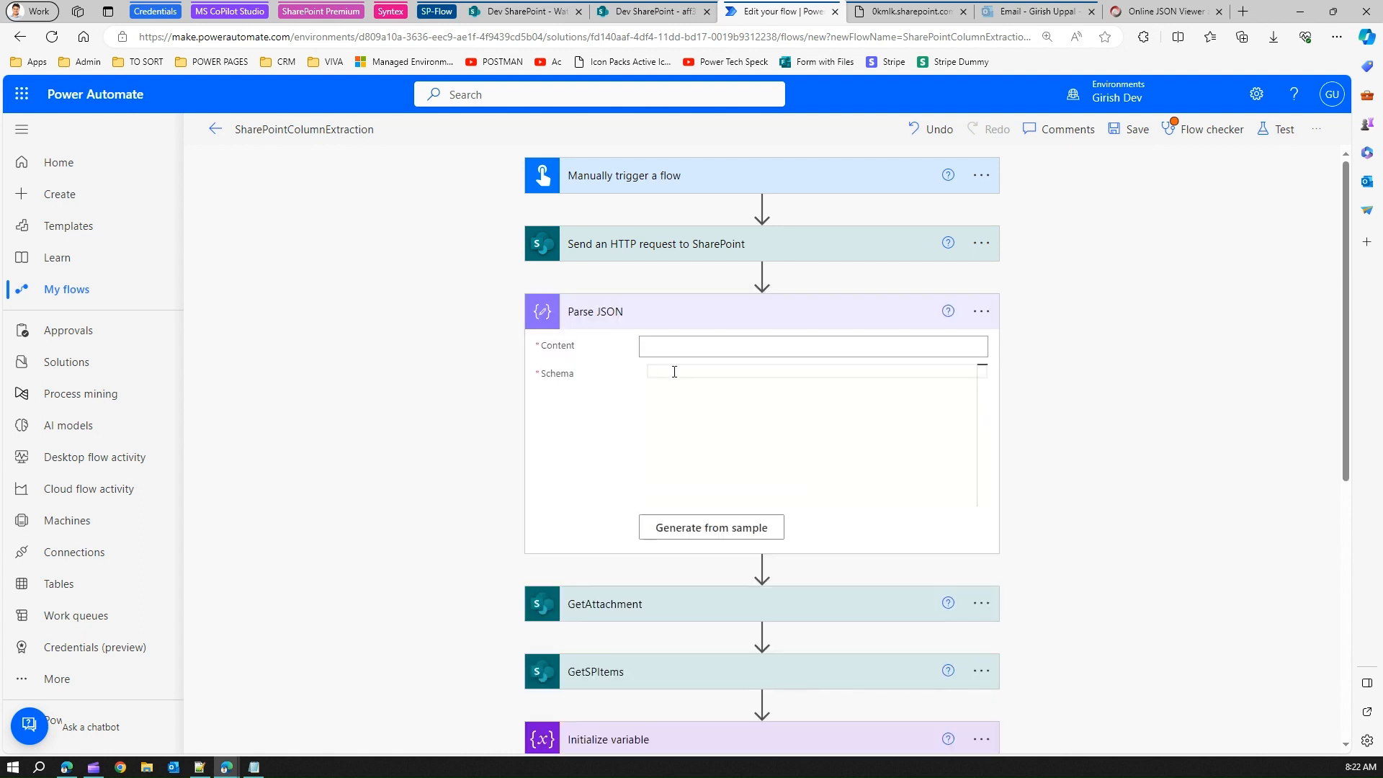
click(661, 351)
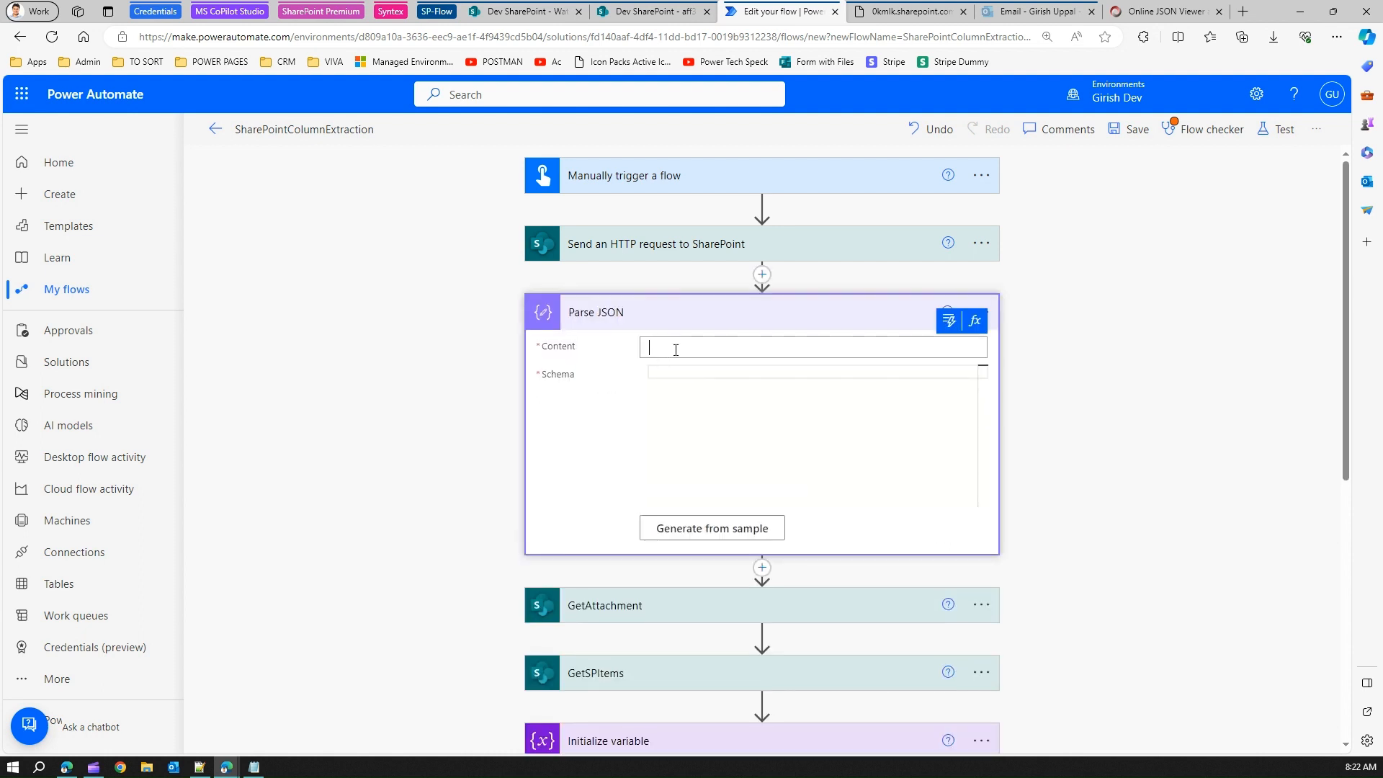
click(955, 327)
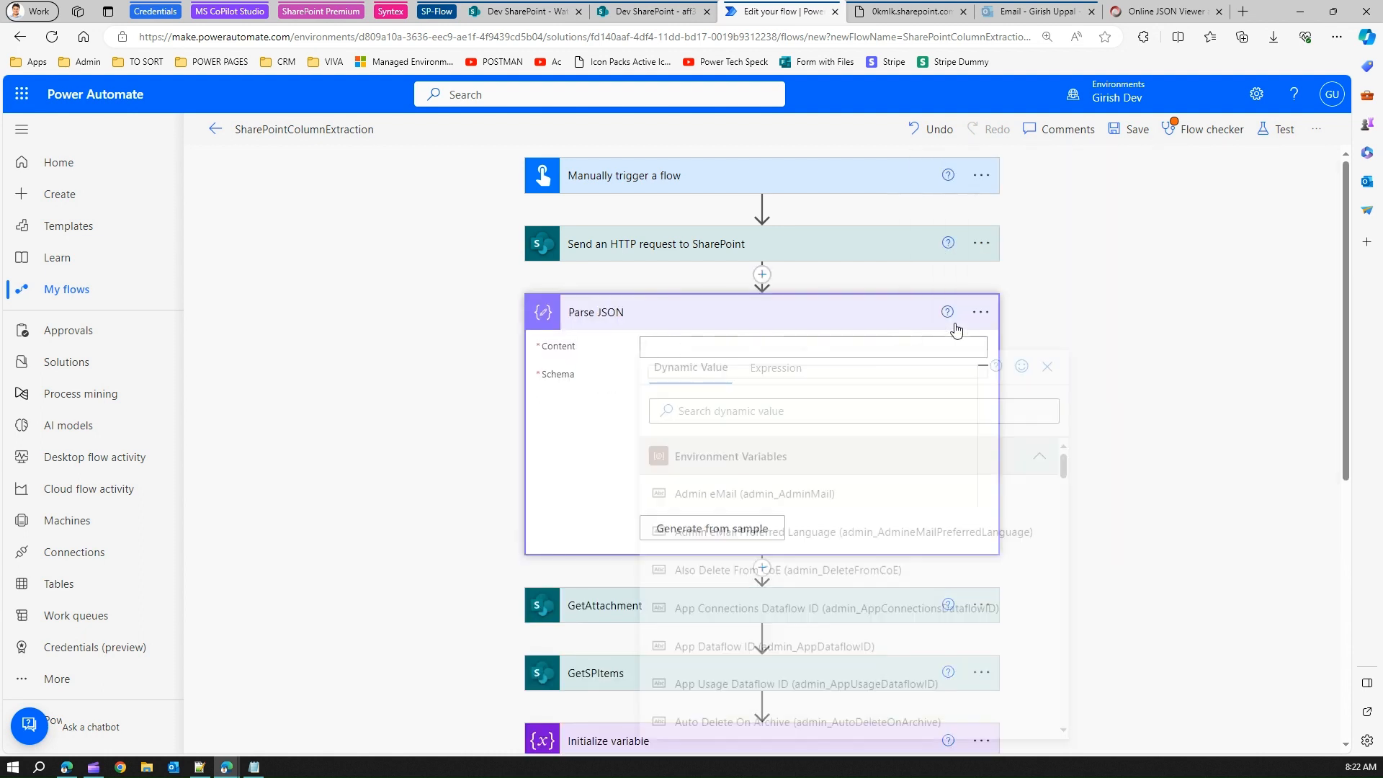
click(1040, 465)
click(786, 541)
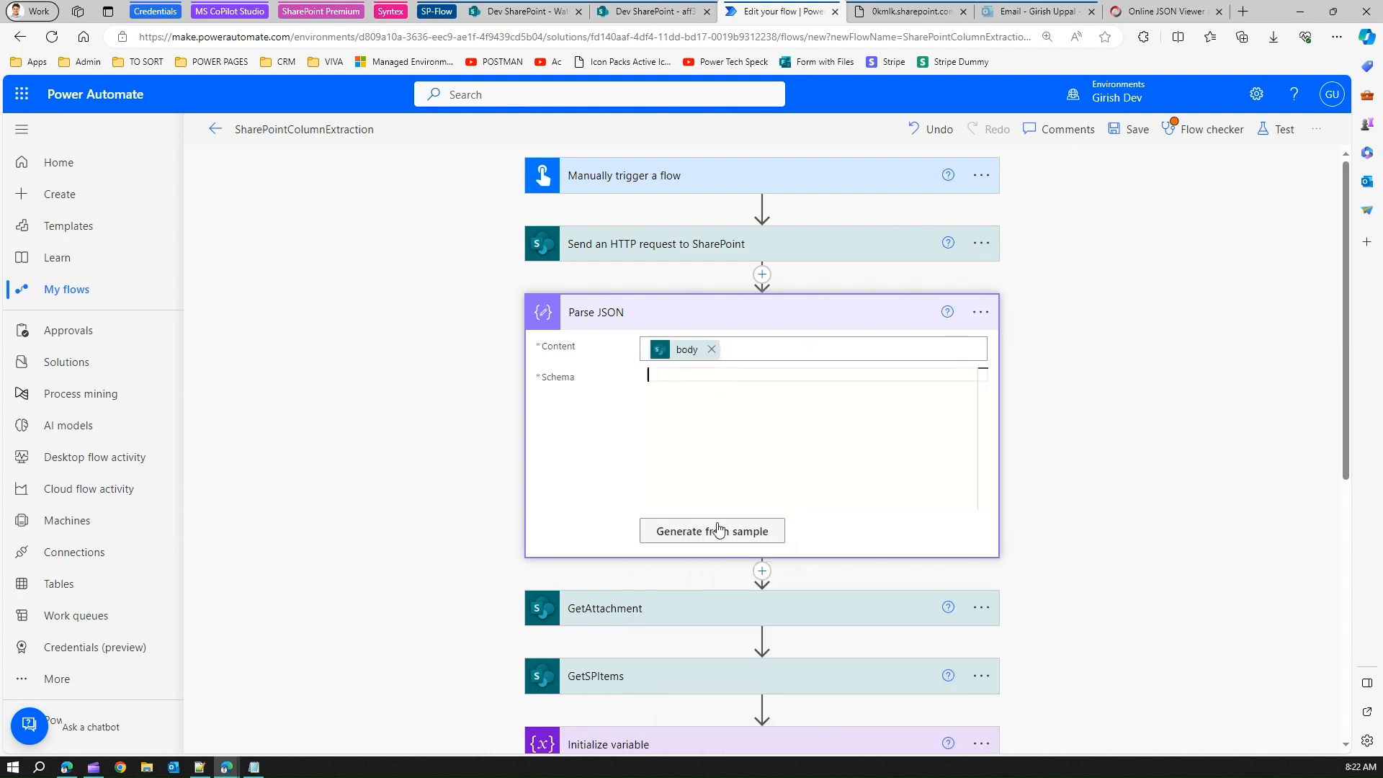
Generate the Parse JSON schema from the copied response body as the sample payload, and save the flow.
click(719, 529)
key(ctrl+v)
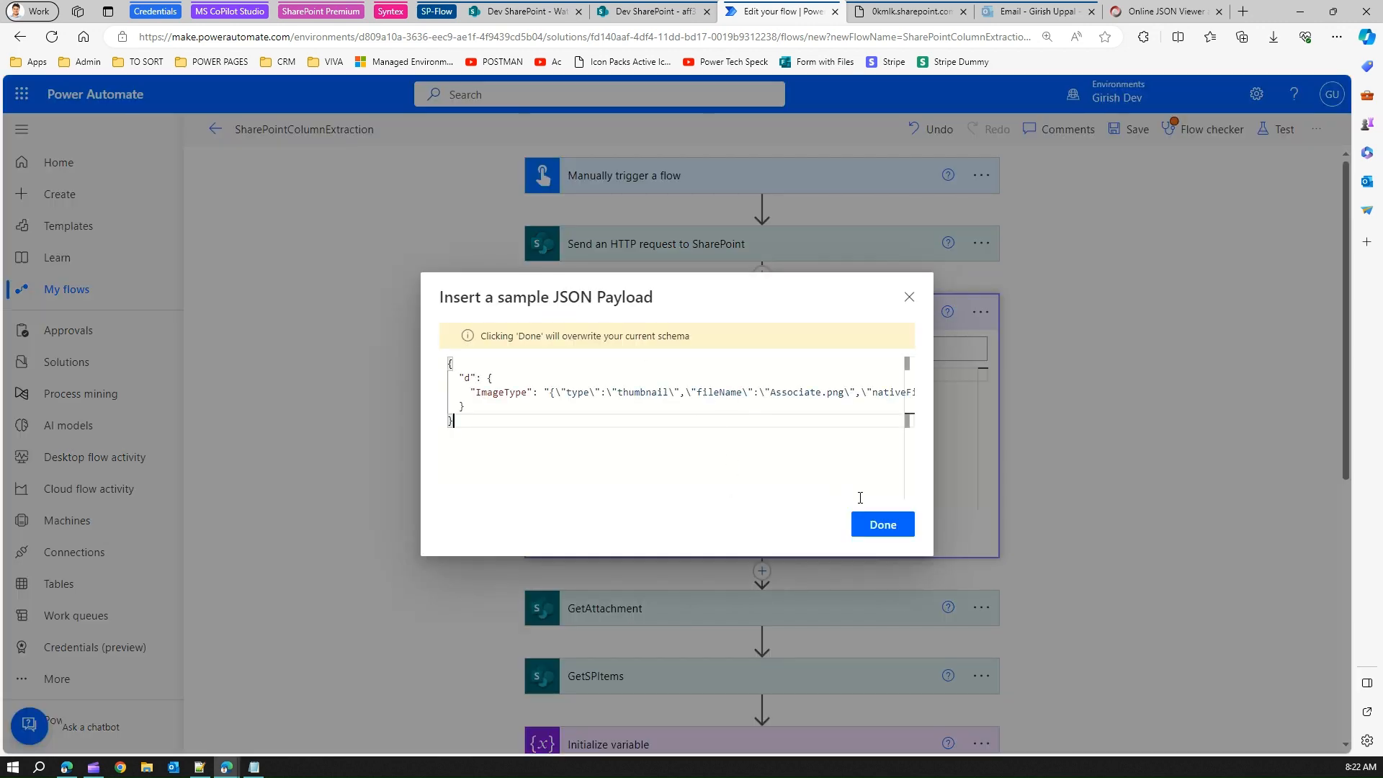
click(882, 507)
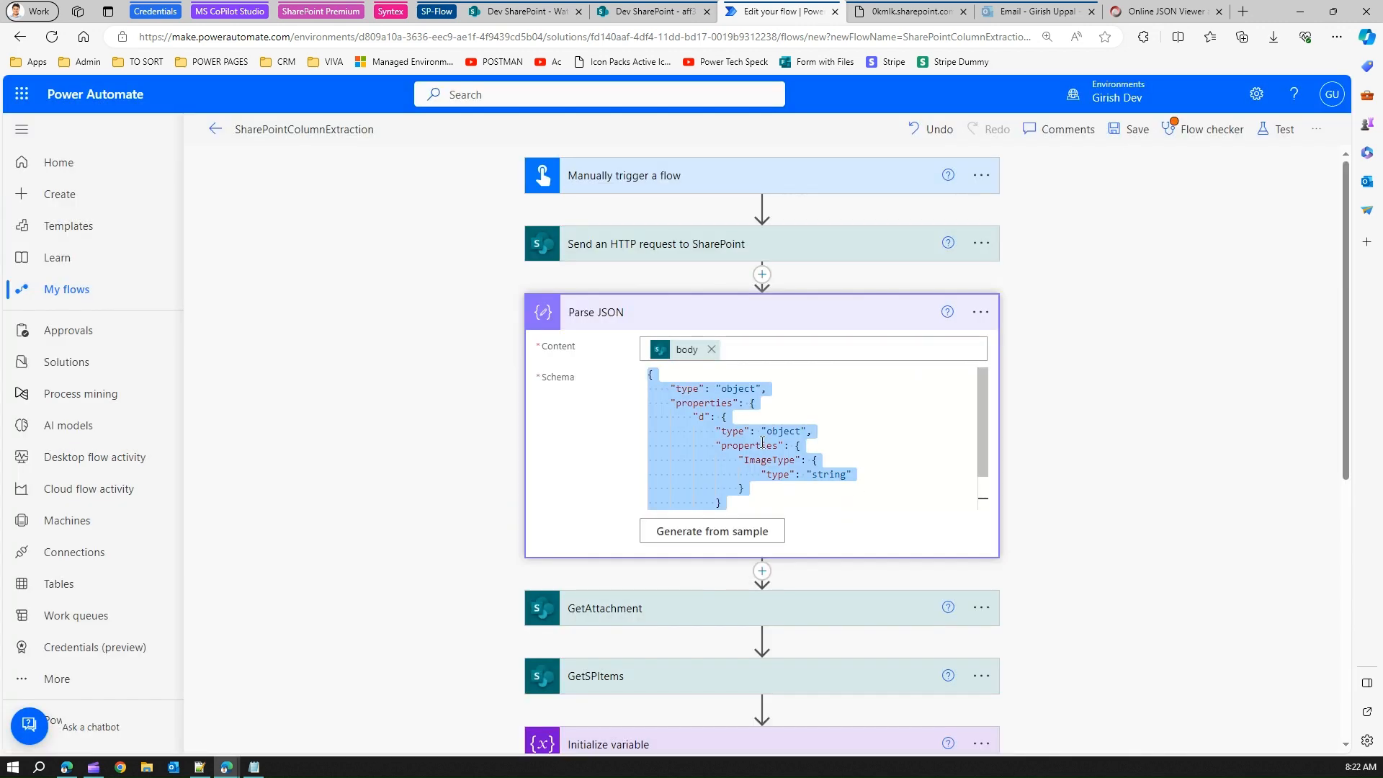
click(1113, 127)
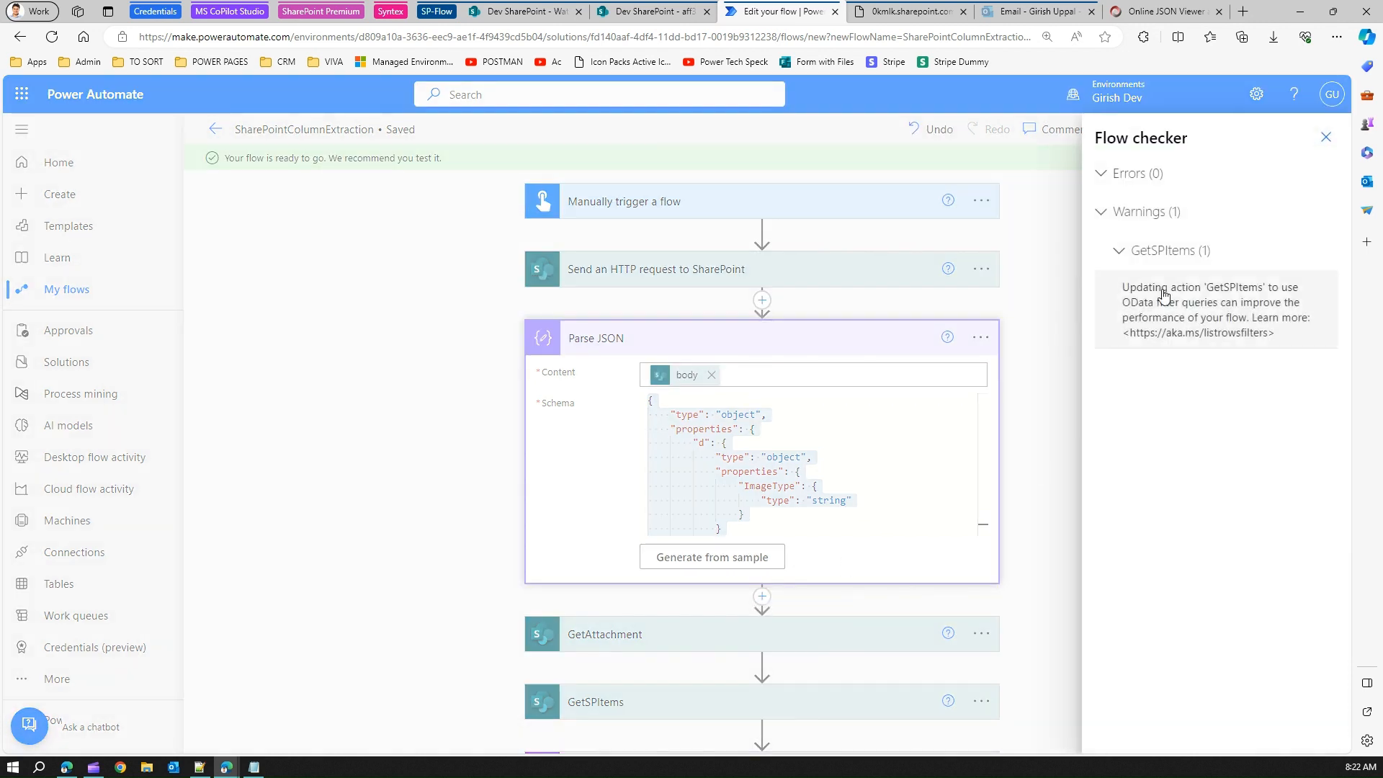
click(1327, 137)
Add a Compose action after Parse JSON with the parsed ImageType value as its input.
click(761, 595)
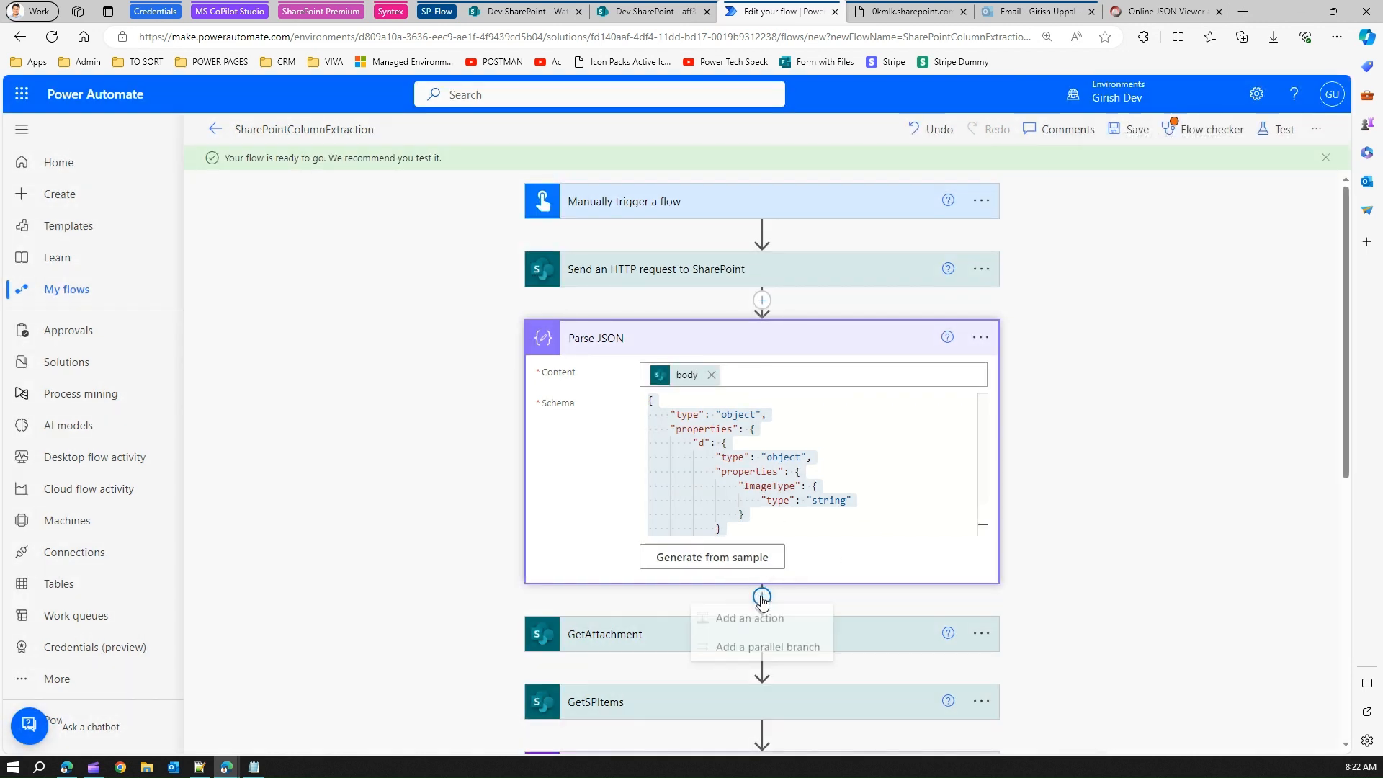
click(754, 621)
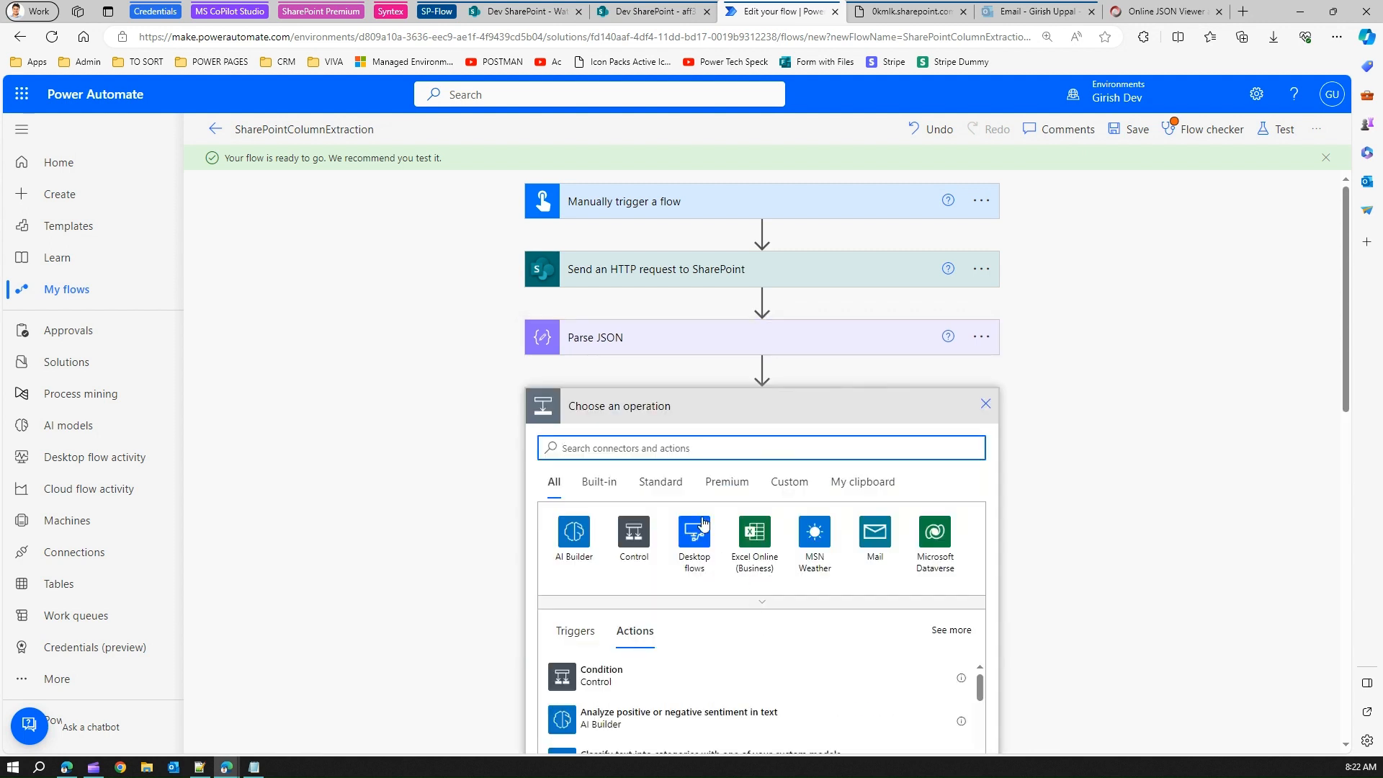
text(compos)
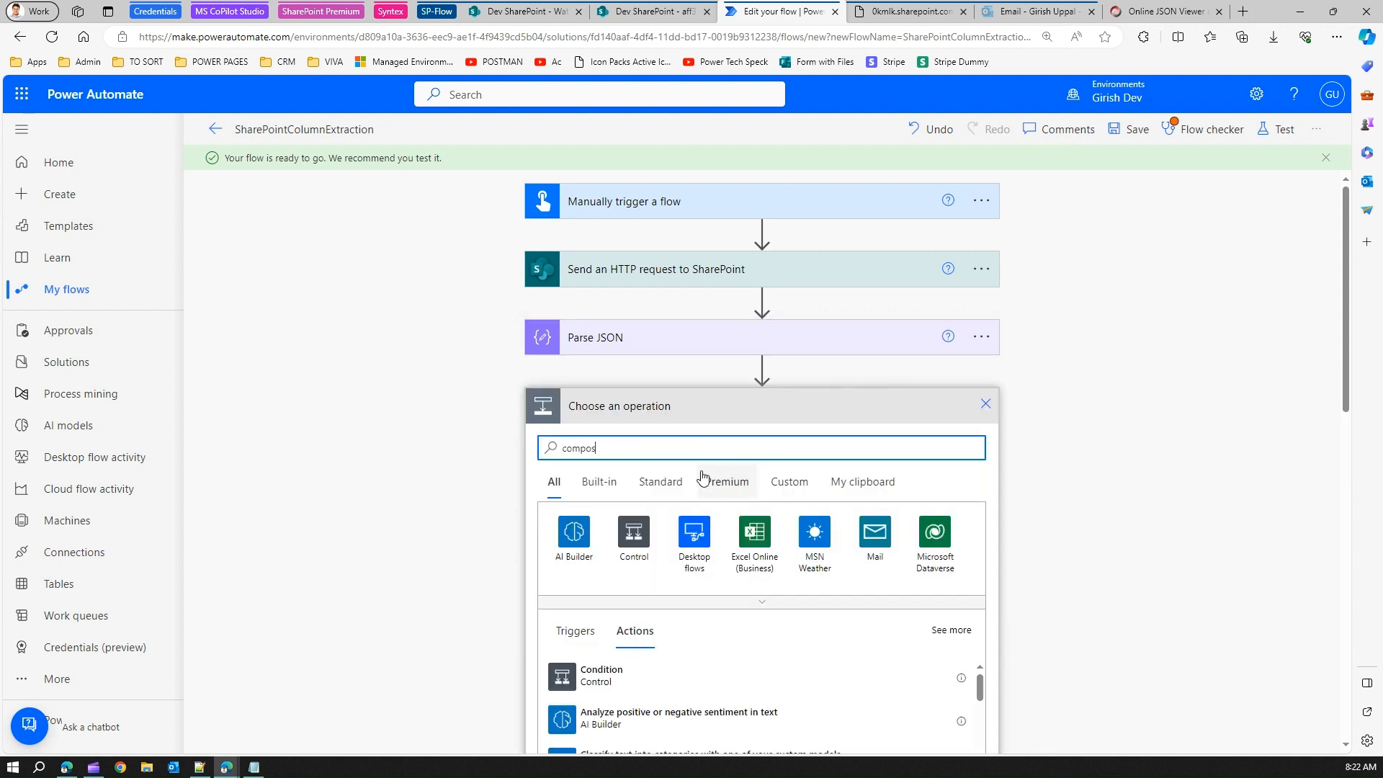
text(e)
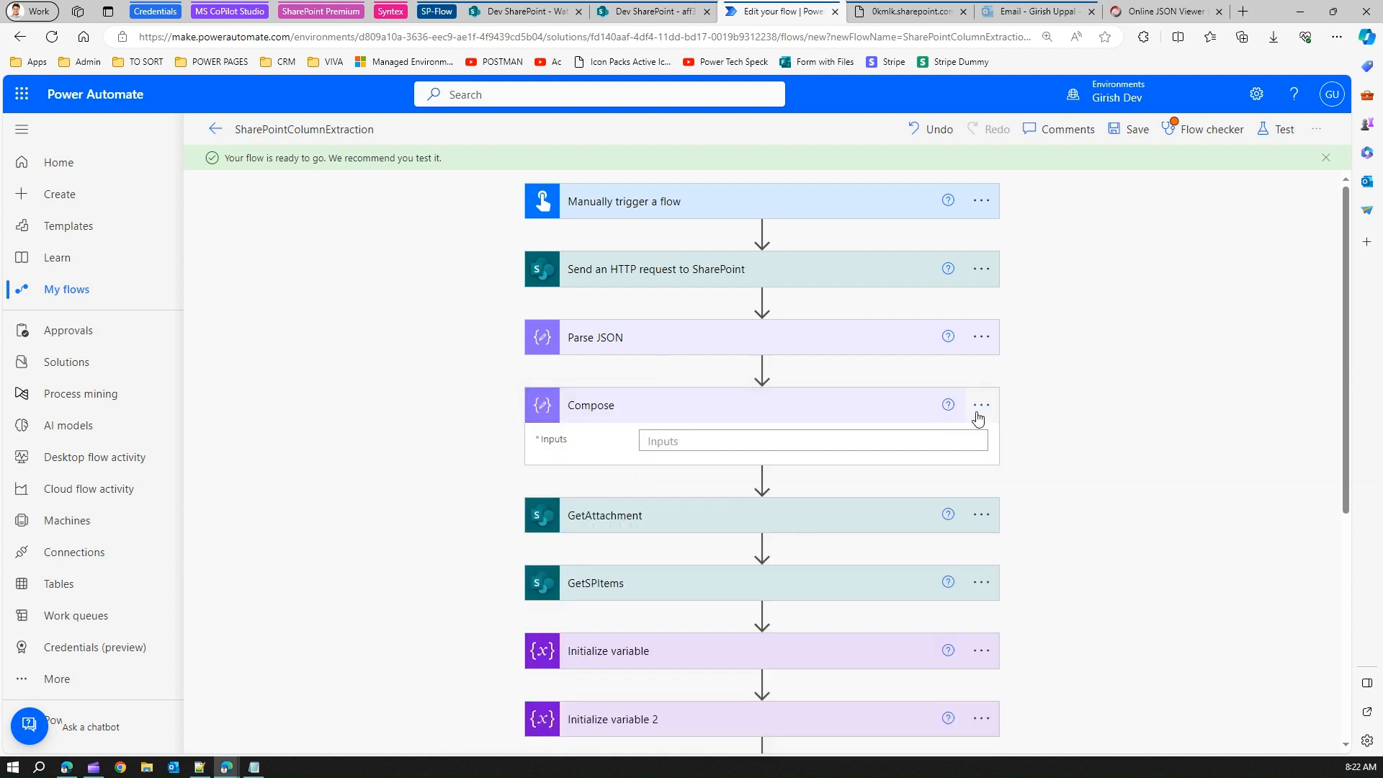
click(949, 414)
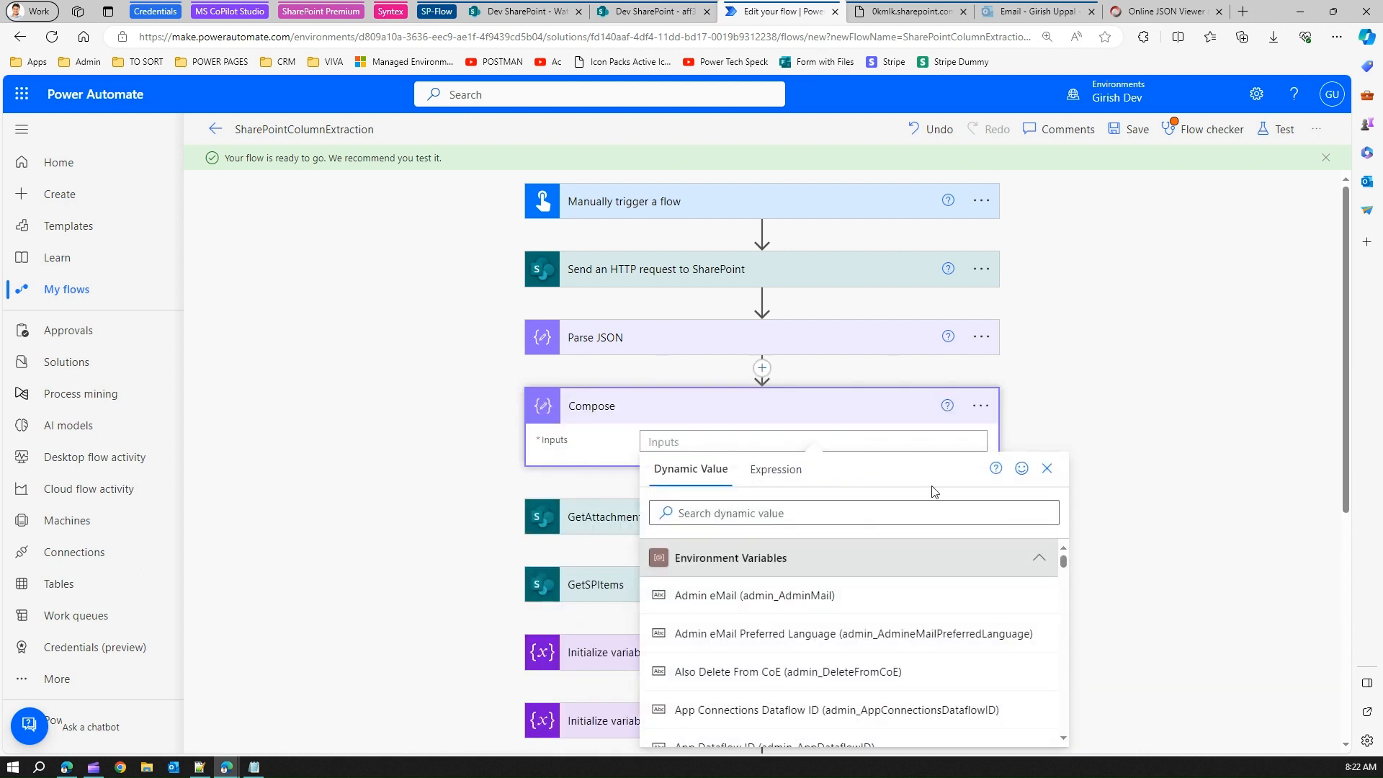
click(1039, 563)
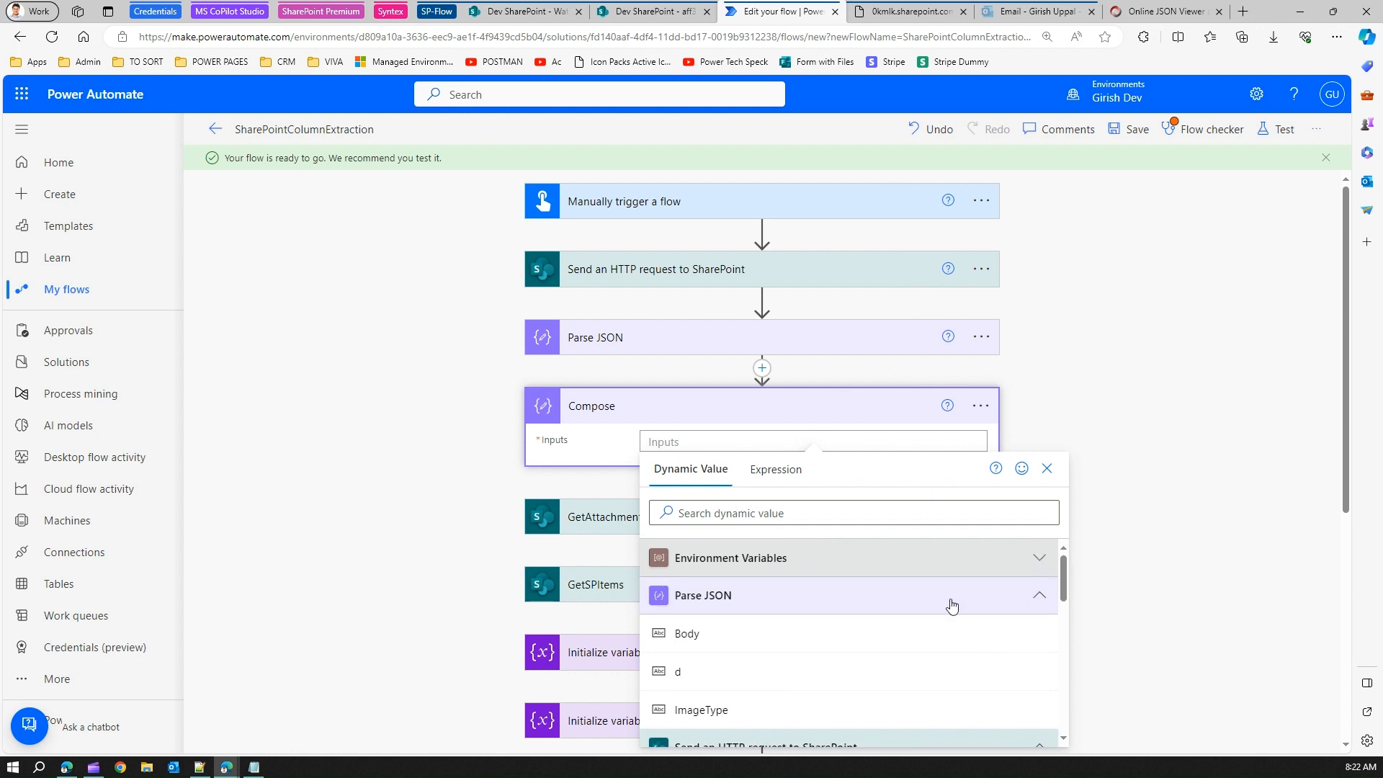
click(707, 711)
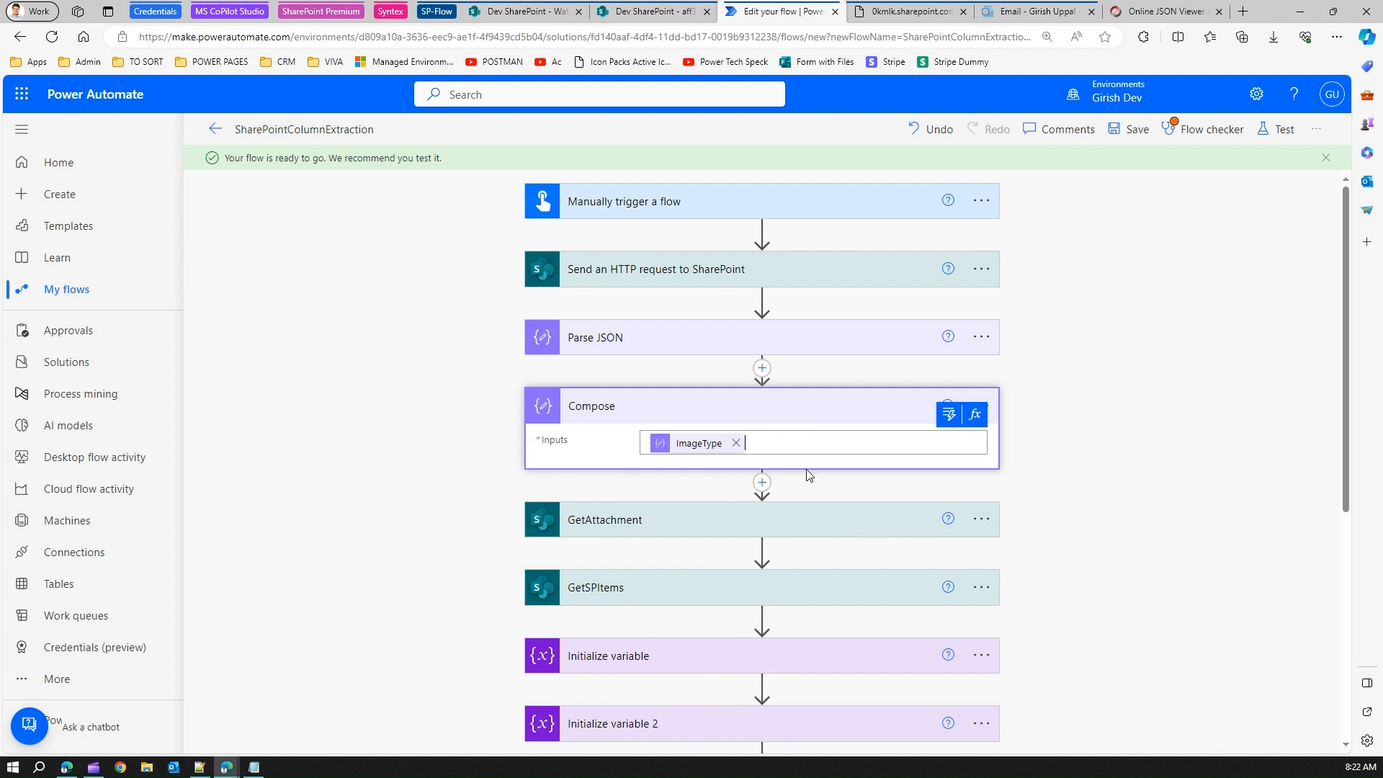
Save and test the flow, and copy the JSON value from the Compose action's inputs.
click(1138, 128)
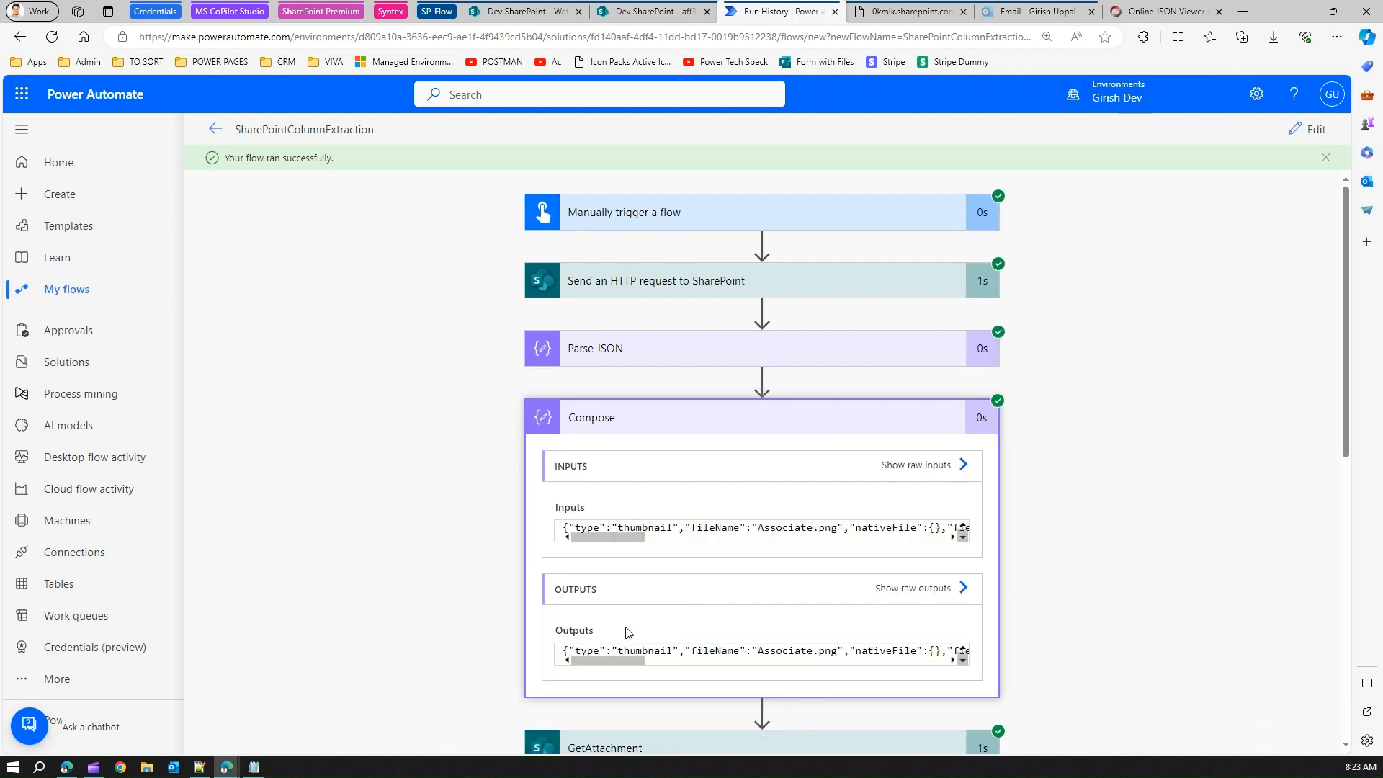
triple_click(652, 527)
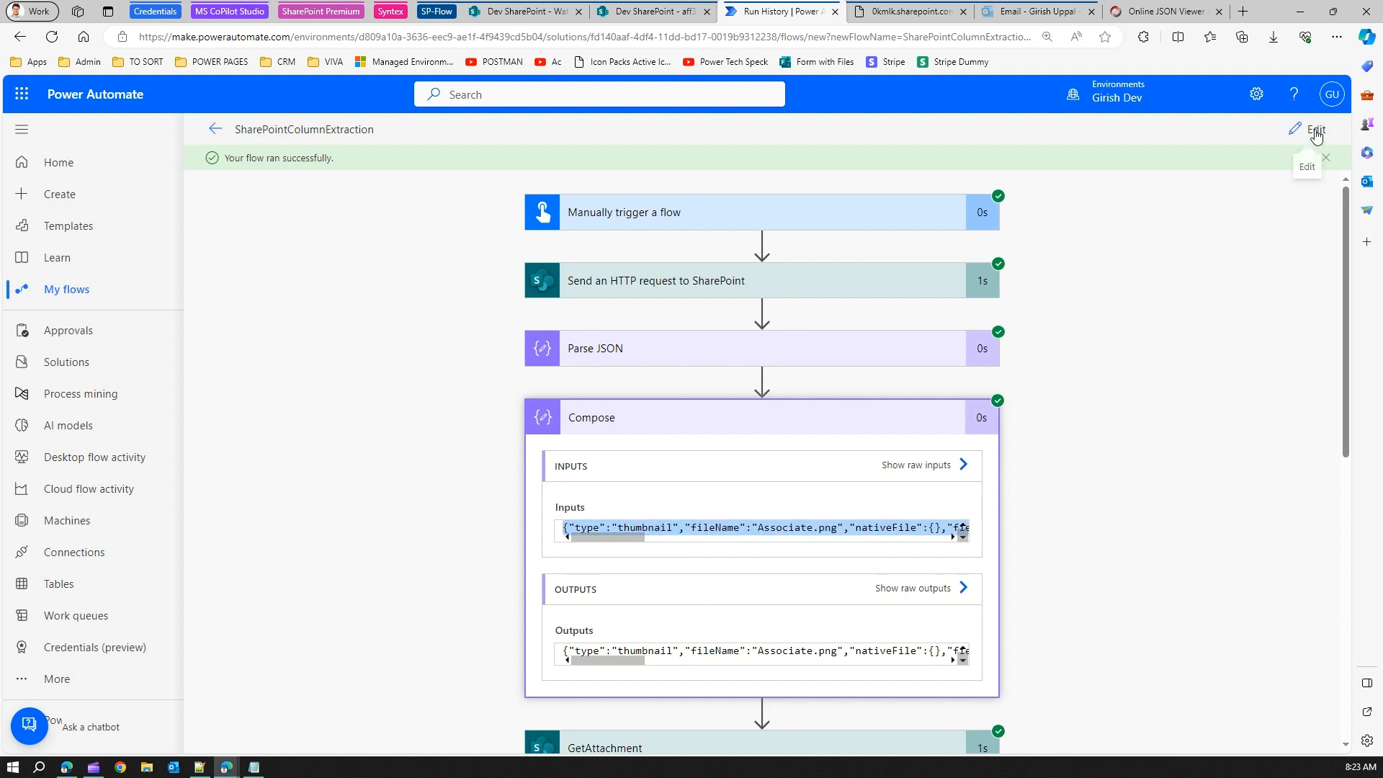
drag(637, 540, 786, 554)
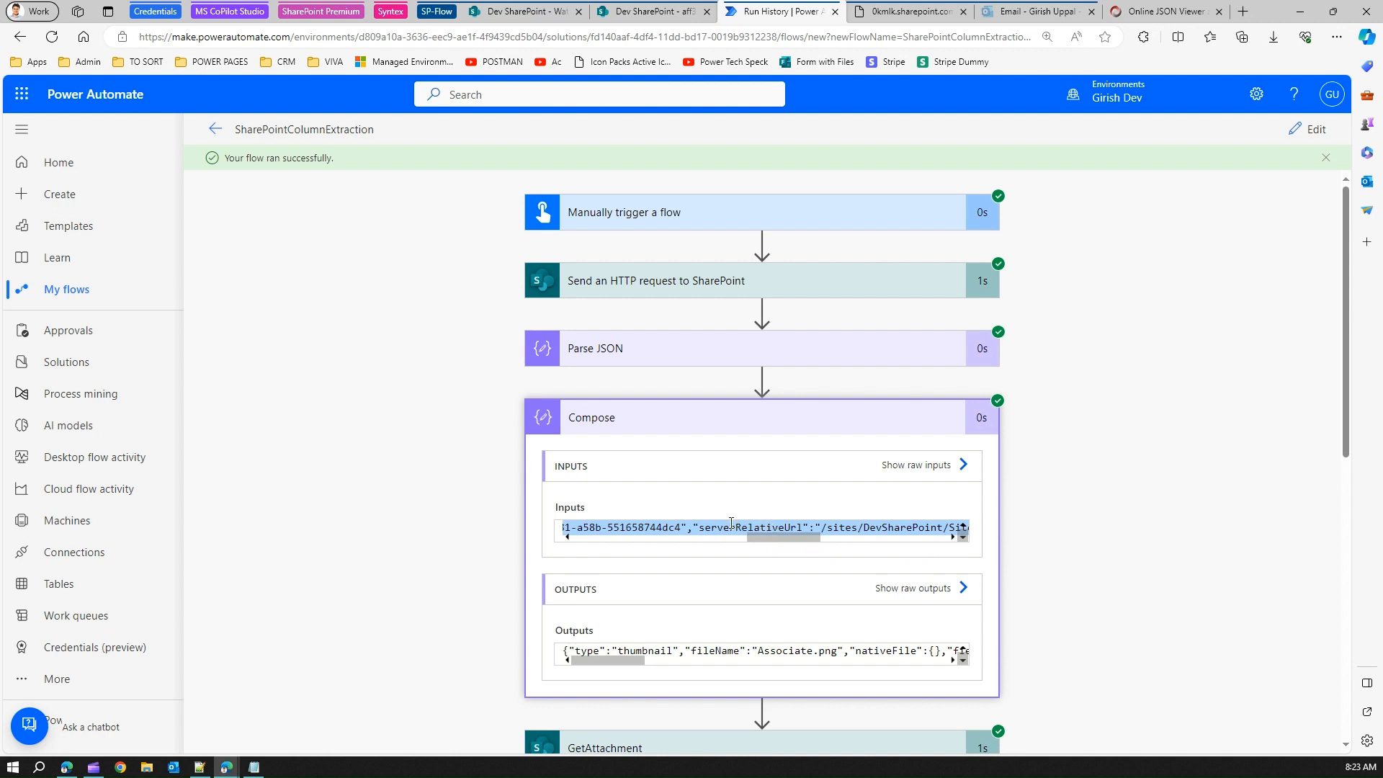
Reopen the flow for editing and add a second Parse JSON action after Compose.
click(1296, 137)
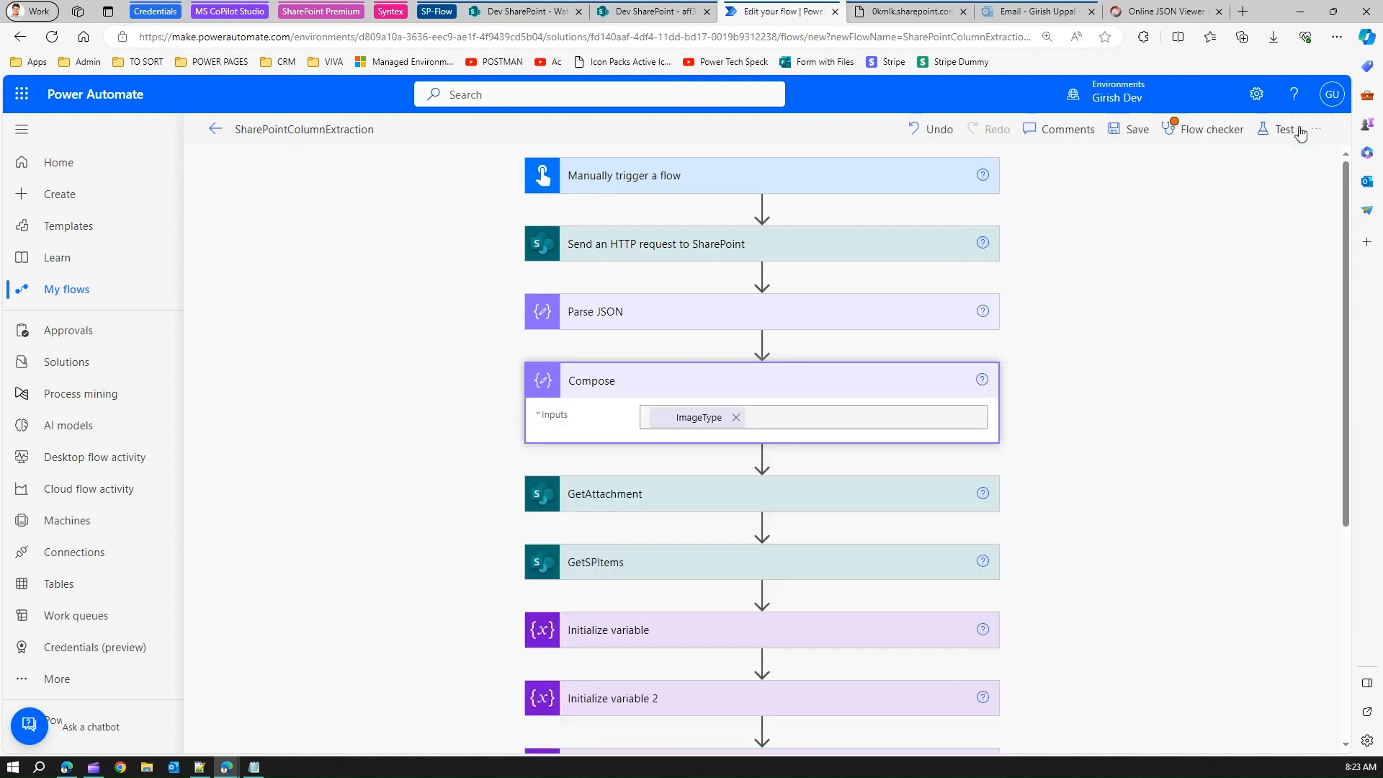
click(762, 458)
click(728, 478)
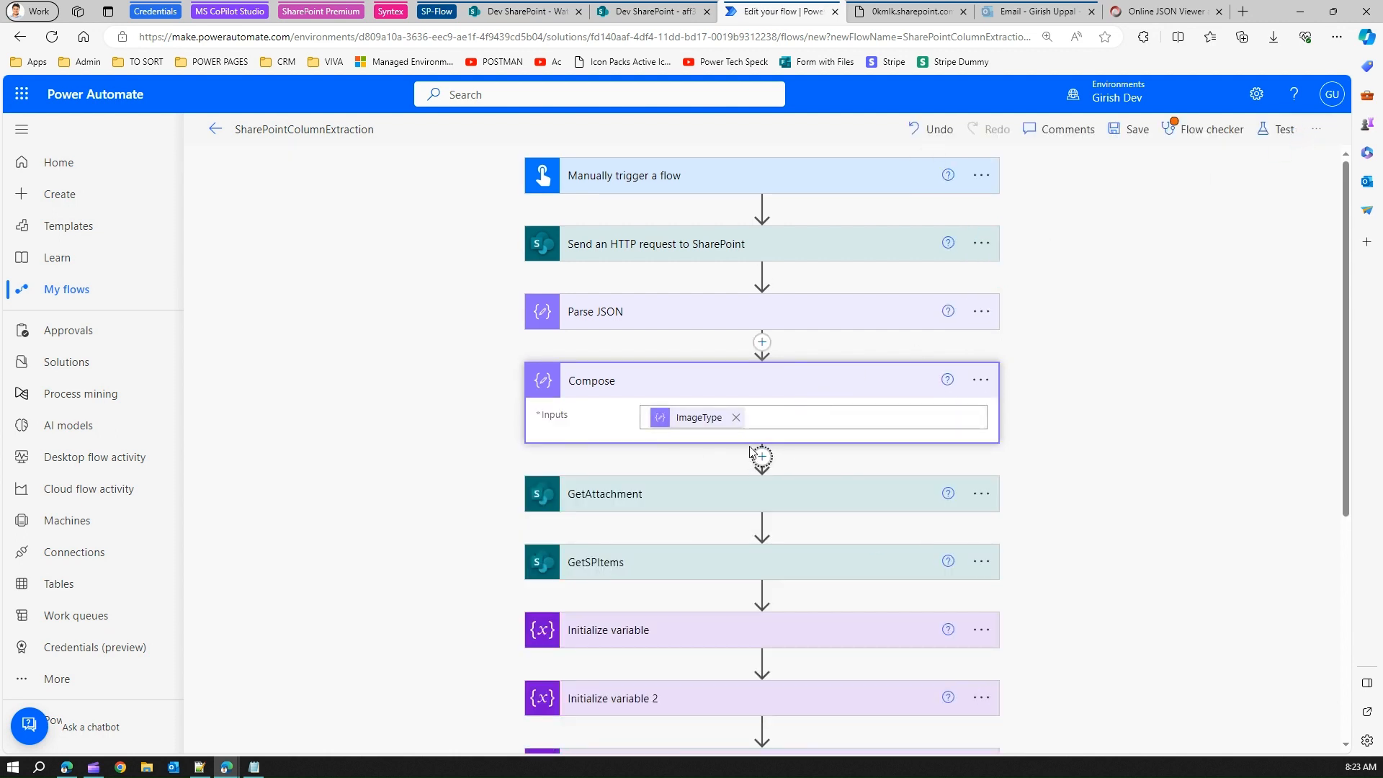
text(parse)
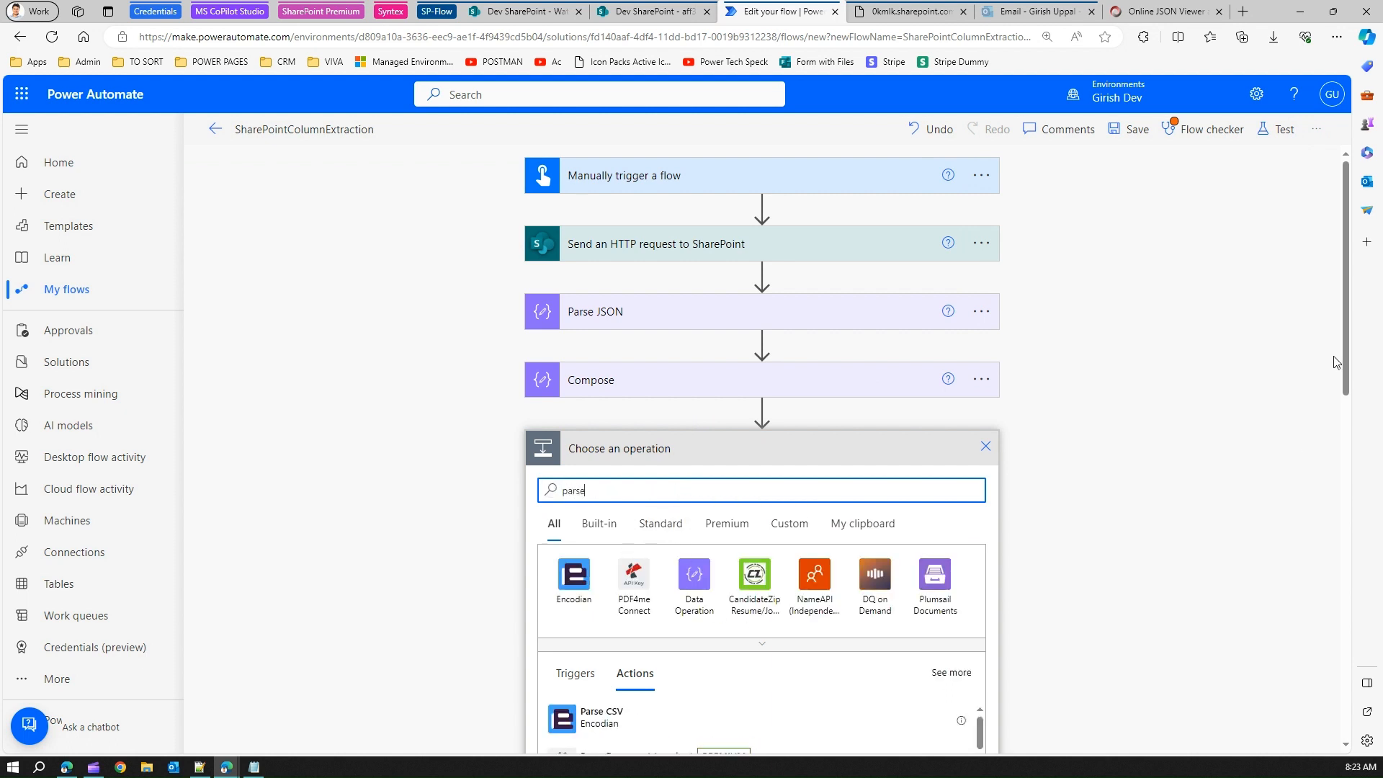
scroll(1332, 361, down, 2)
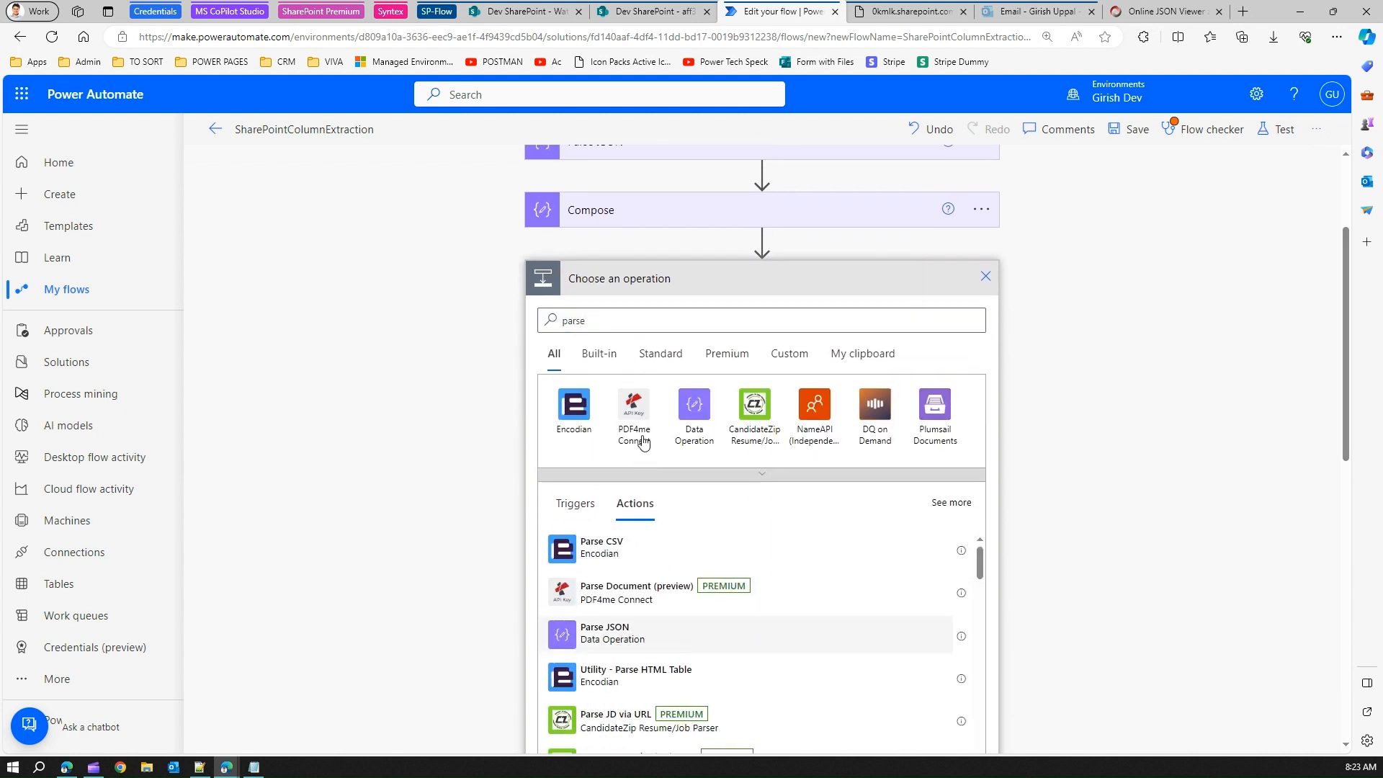
click(605, 633)
Set the second Parse JSON action's content to ImageType and generate its schema from the copied Compose value.
click(755, 317)
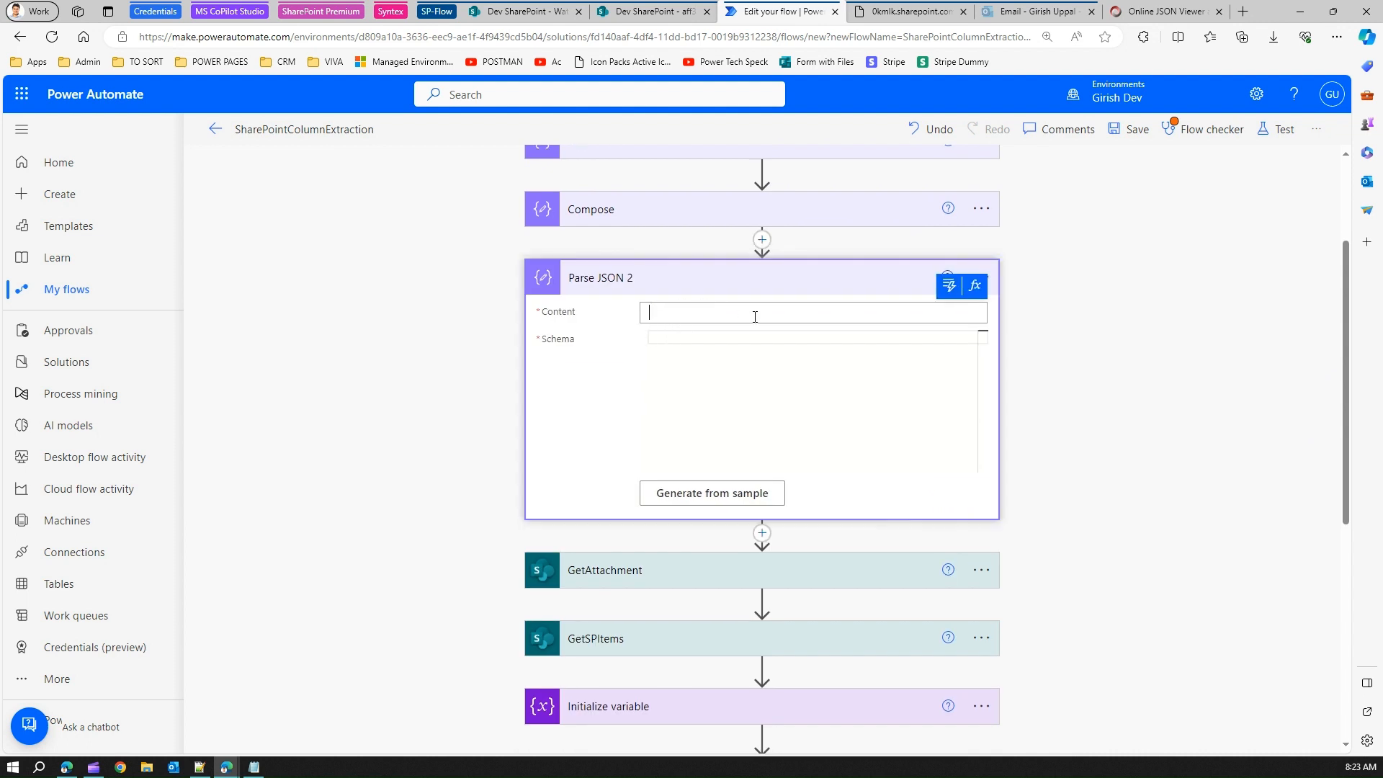
click(947, 285)
click(1038, 429)
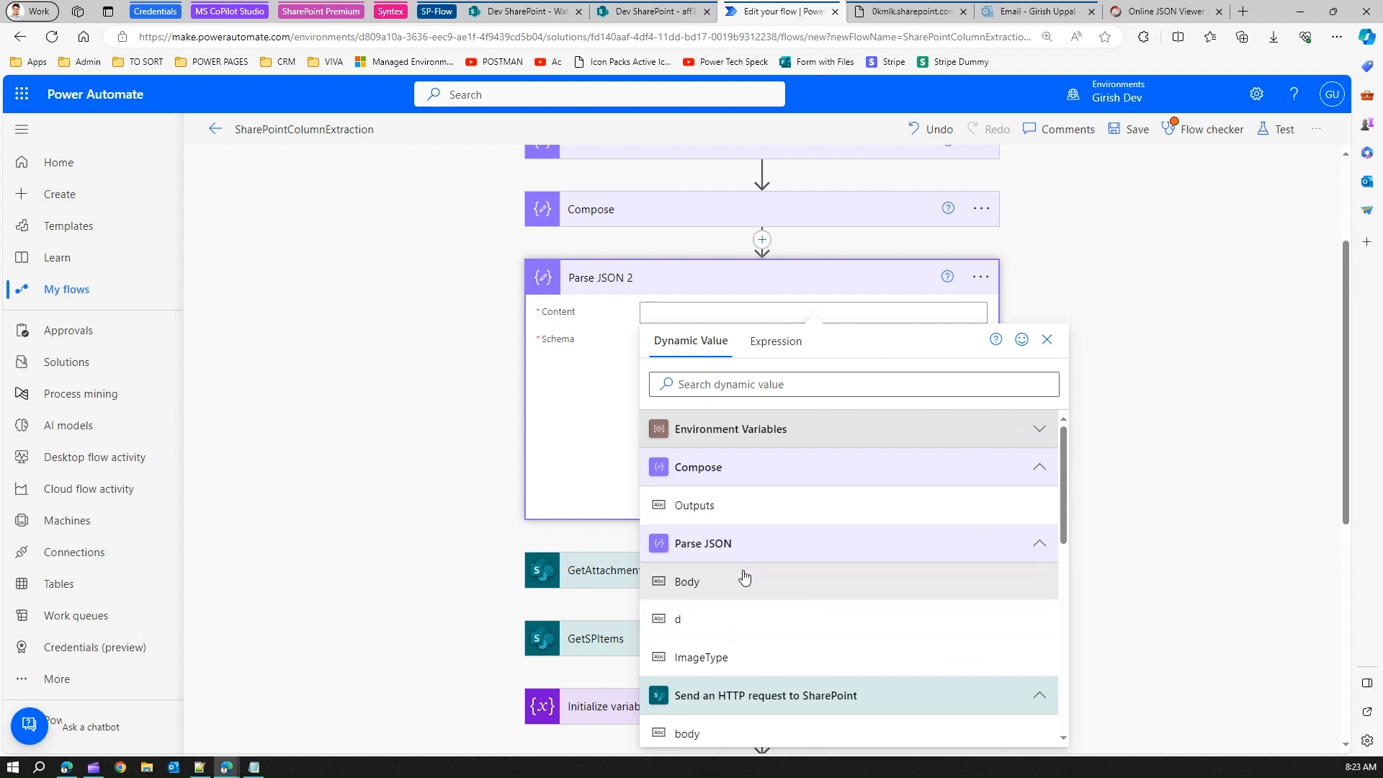
click(765, 658)
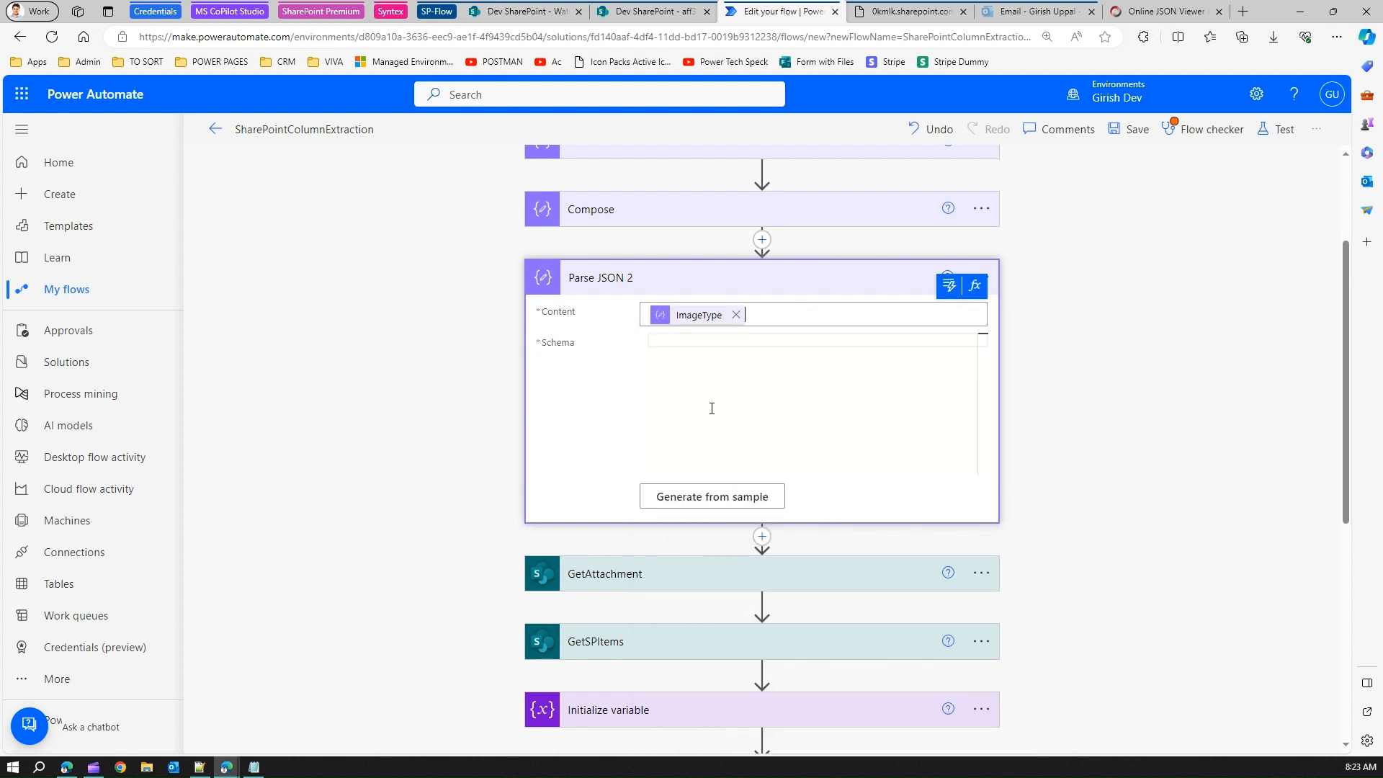
click(719, 500)
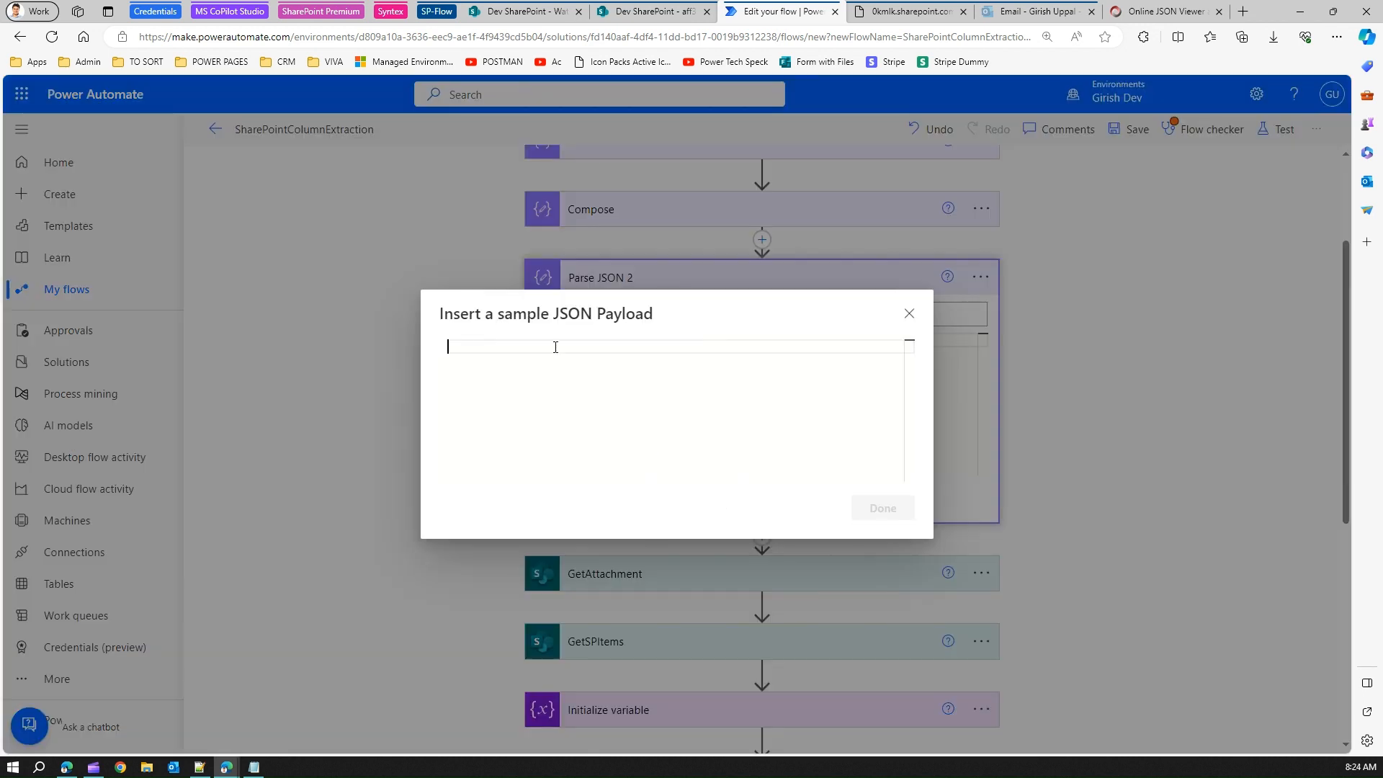
key(ctrl+v)
click(883, 508)
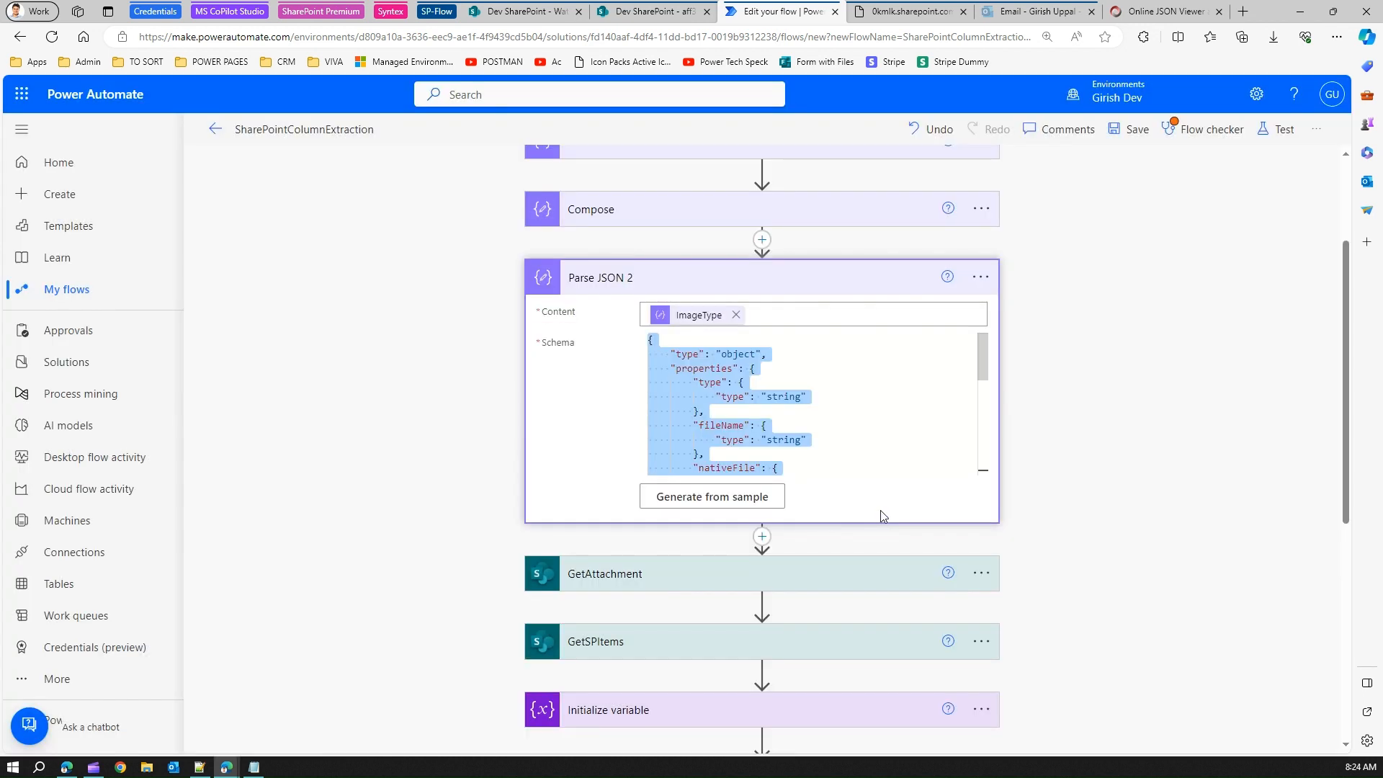
Save and test the flow, and examine serverRelativeUrl in the output body of Parse JSON 2.
click(1121, 131)
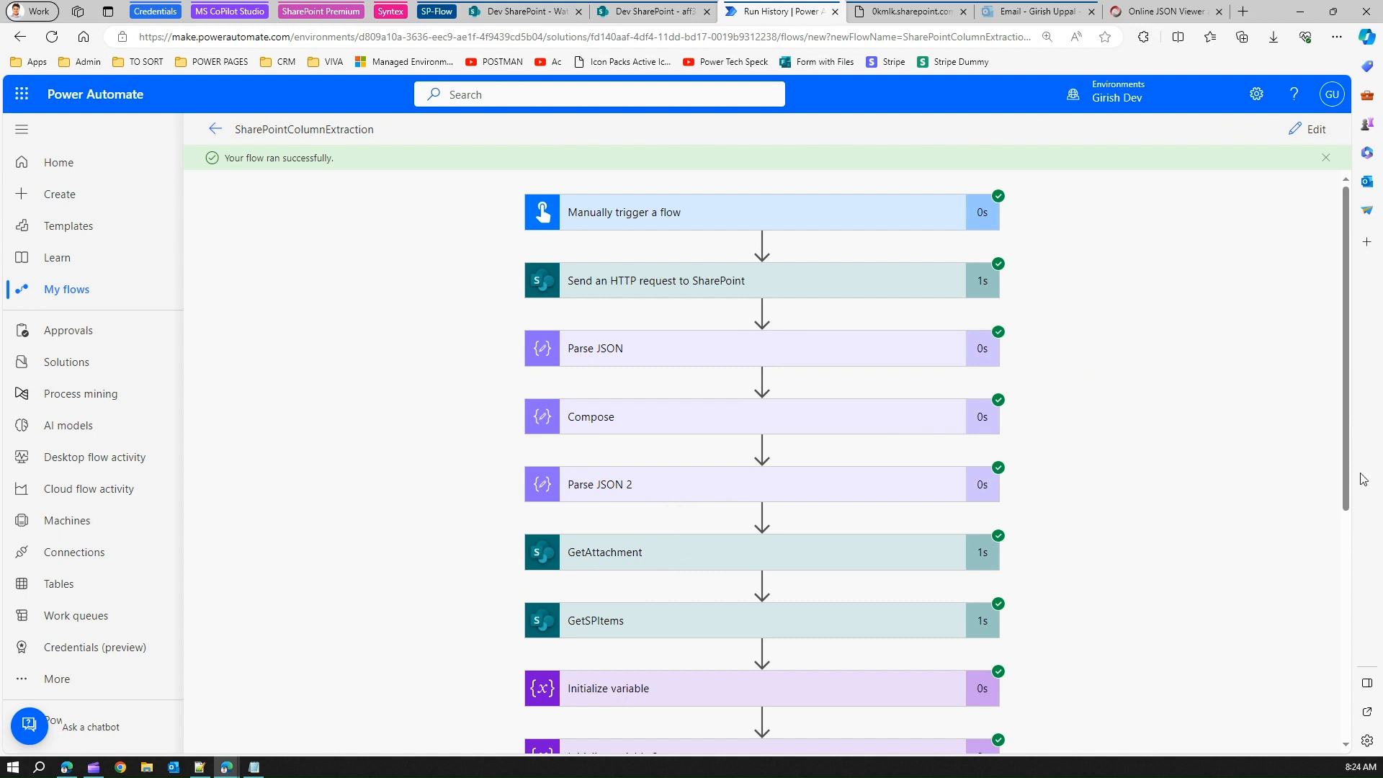
scroll(1342, 446, down, 1)
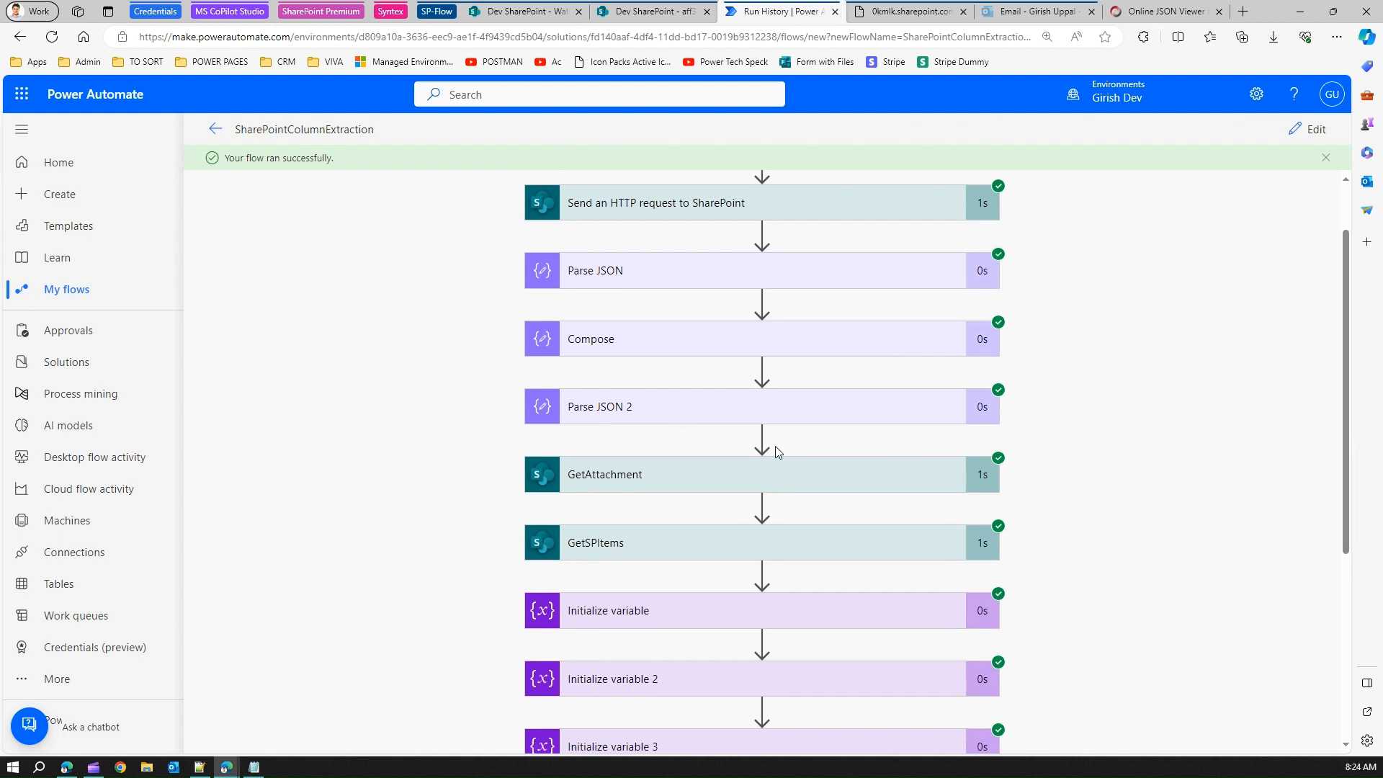
click(690, 412)
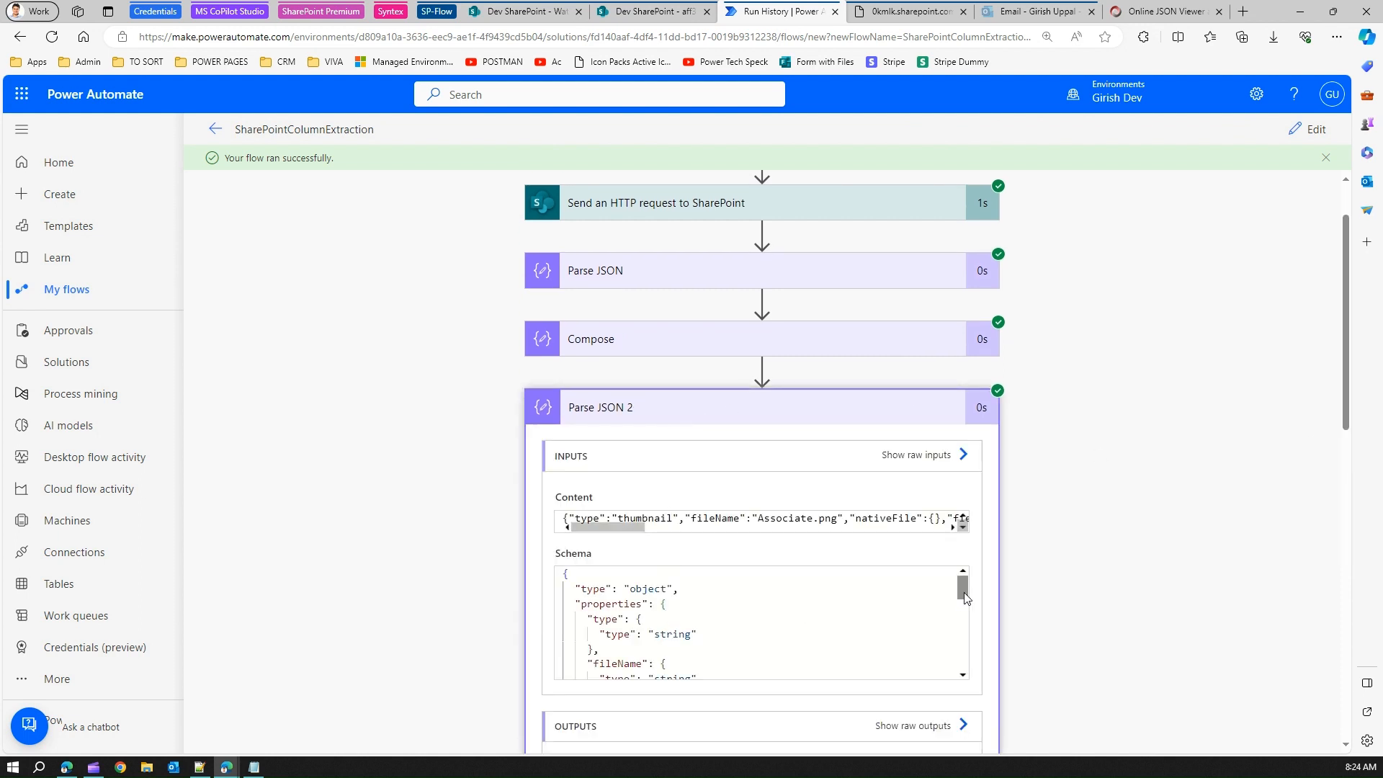
scroll(963, 592, down, 1)
drag(1346, 427, 1375, 540)
drag(966, 533, 965, 562)
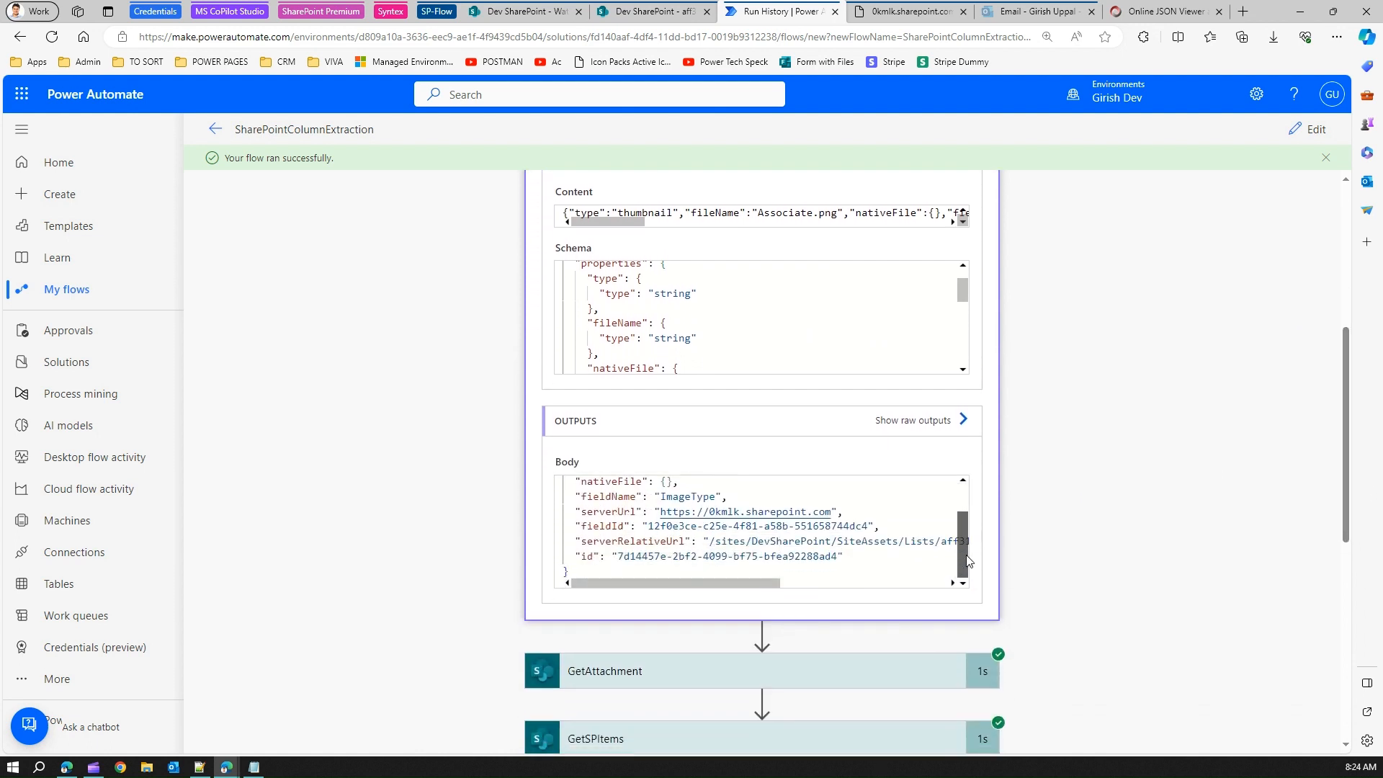
double_click(586, 541)
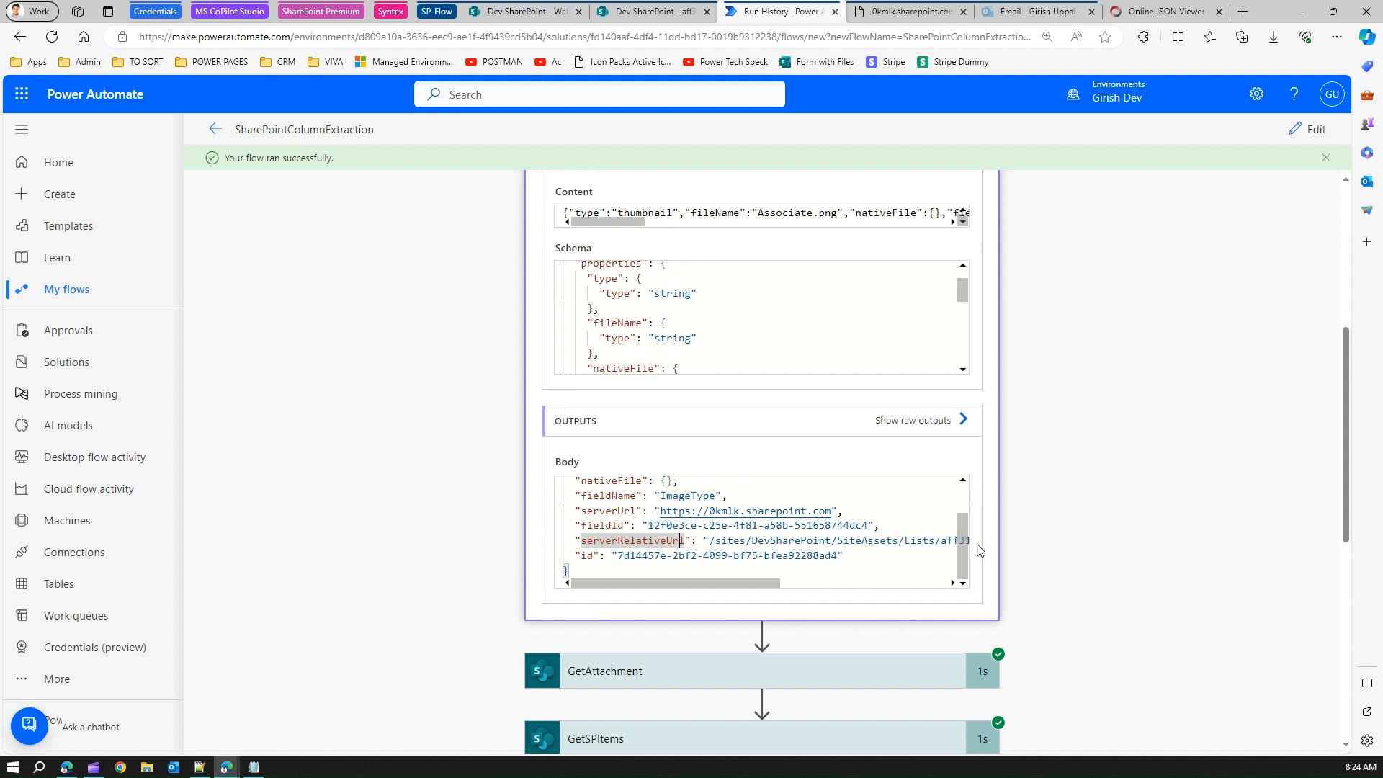
Reopen the flow for editing and insert a new action directly after Parse JSON 2.
click(1309, 129)
click(764, 708)
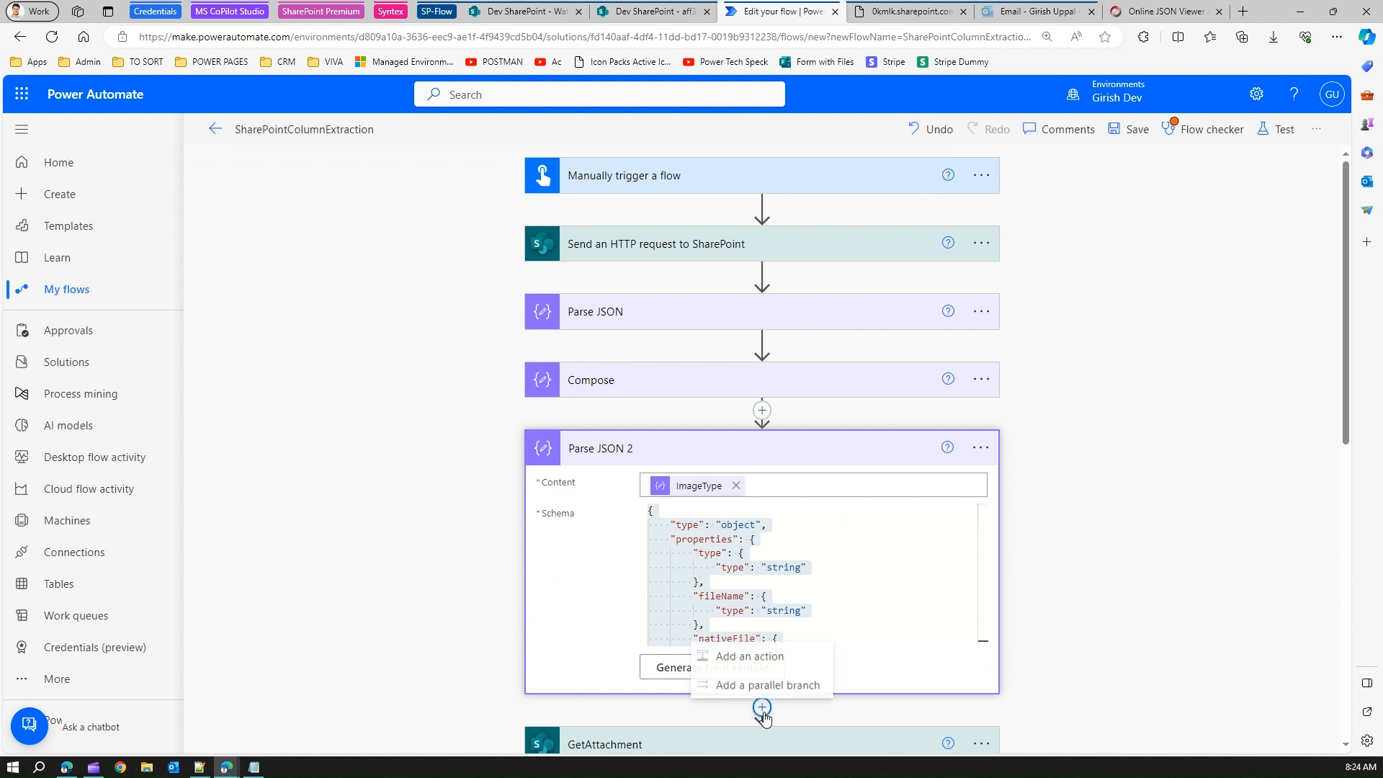
click(762, 661)
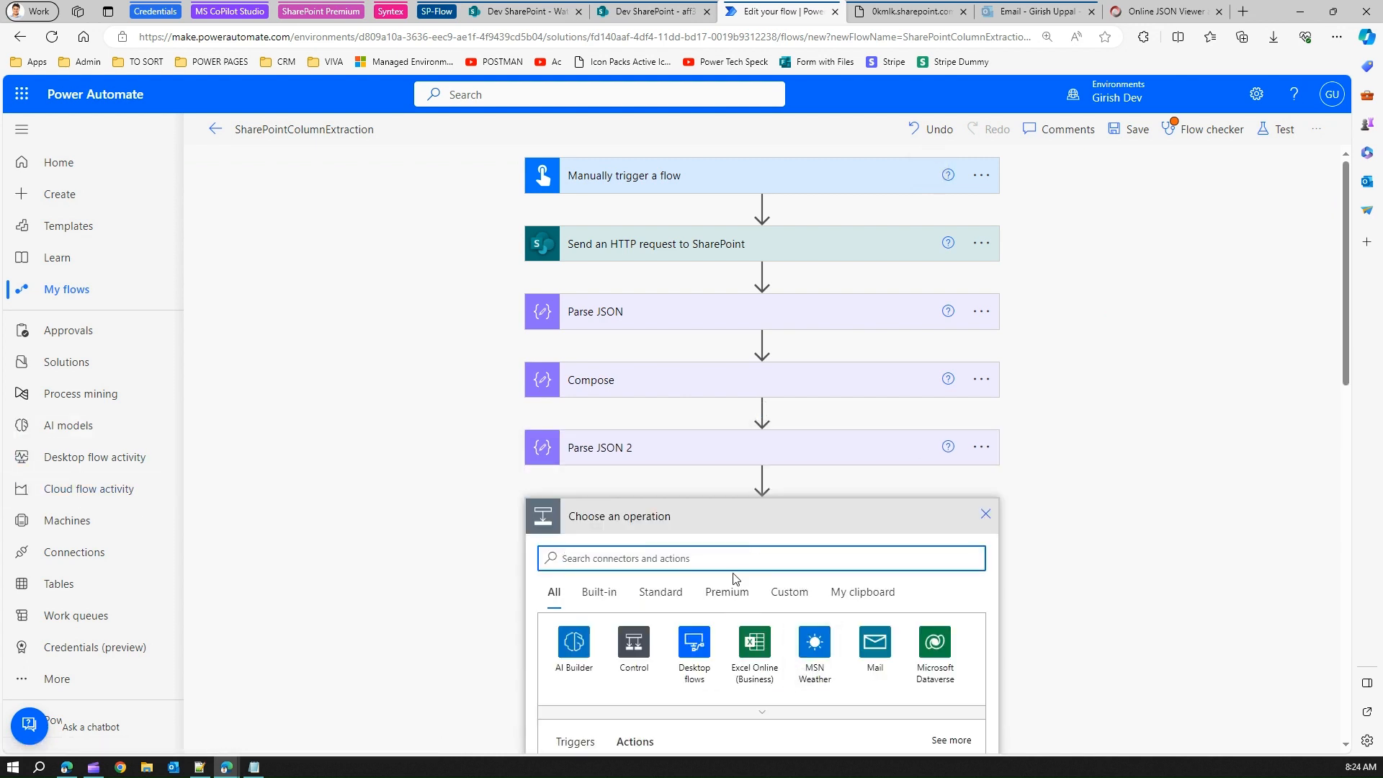
Search the available actions for "sharepoint" and look through the SharePoint actions for one that gets file content.
text(sharepoint)
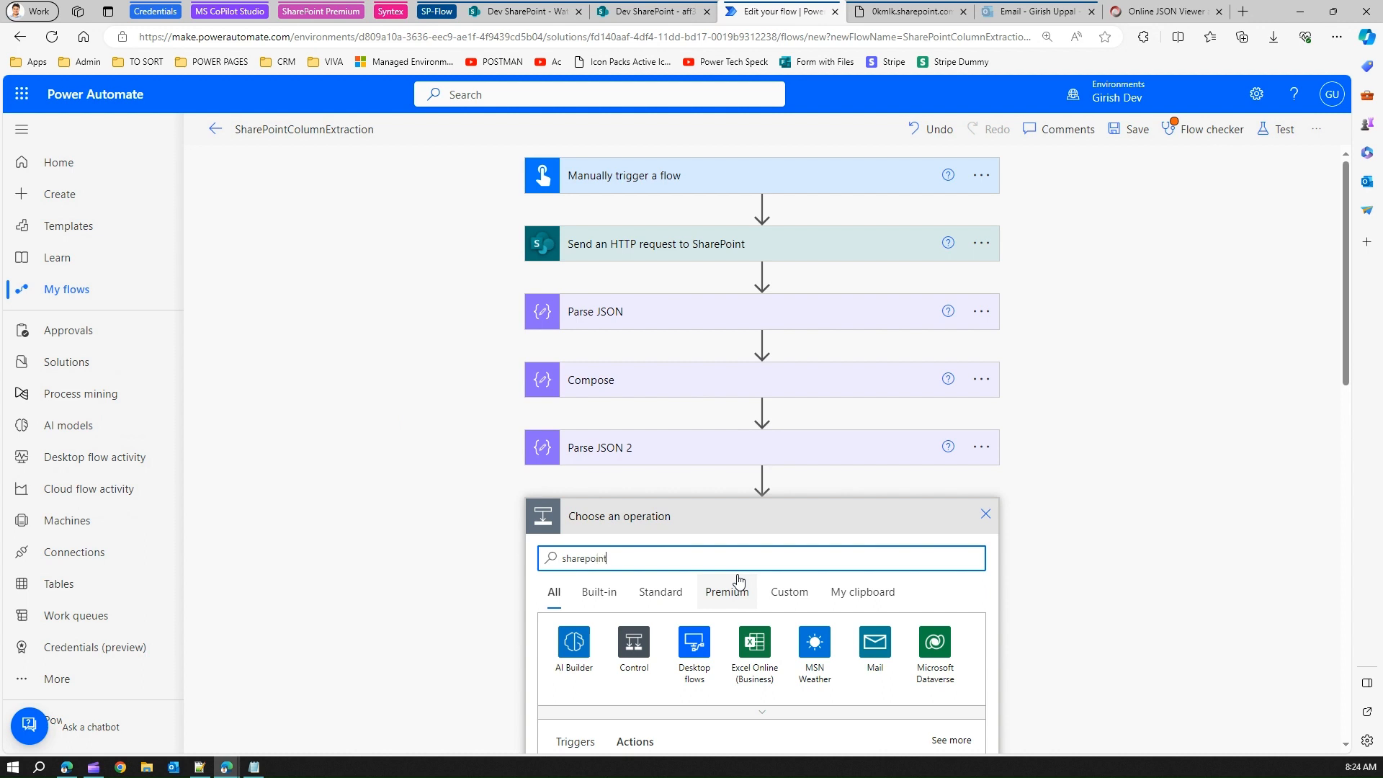
scroll(1310, 375, down, 4)
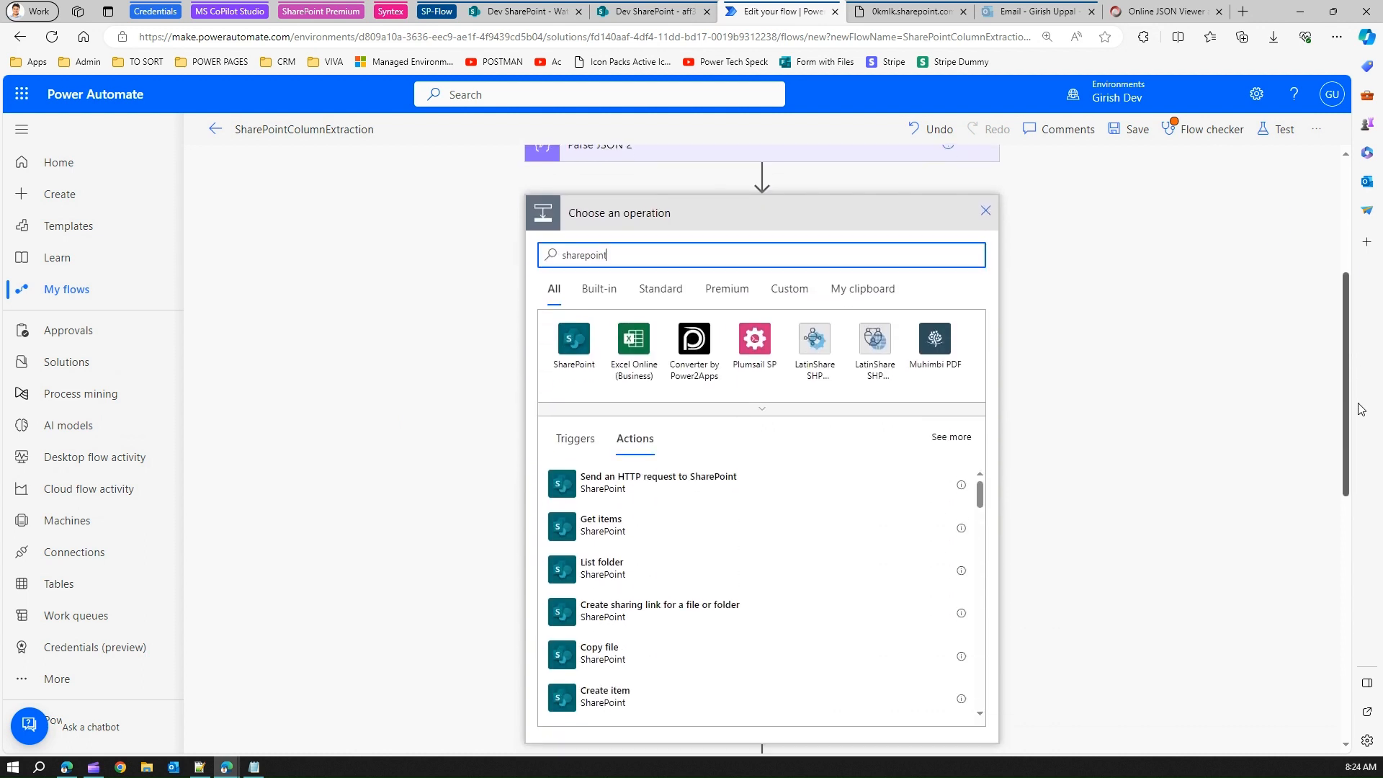
scroll(983, 436, down, 2)
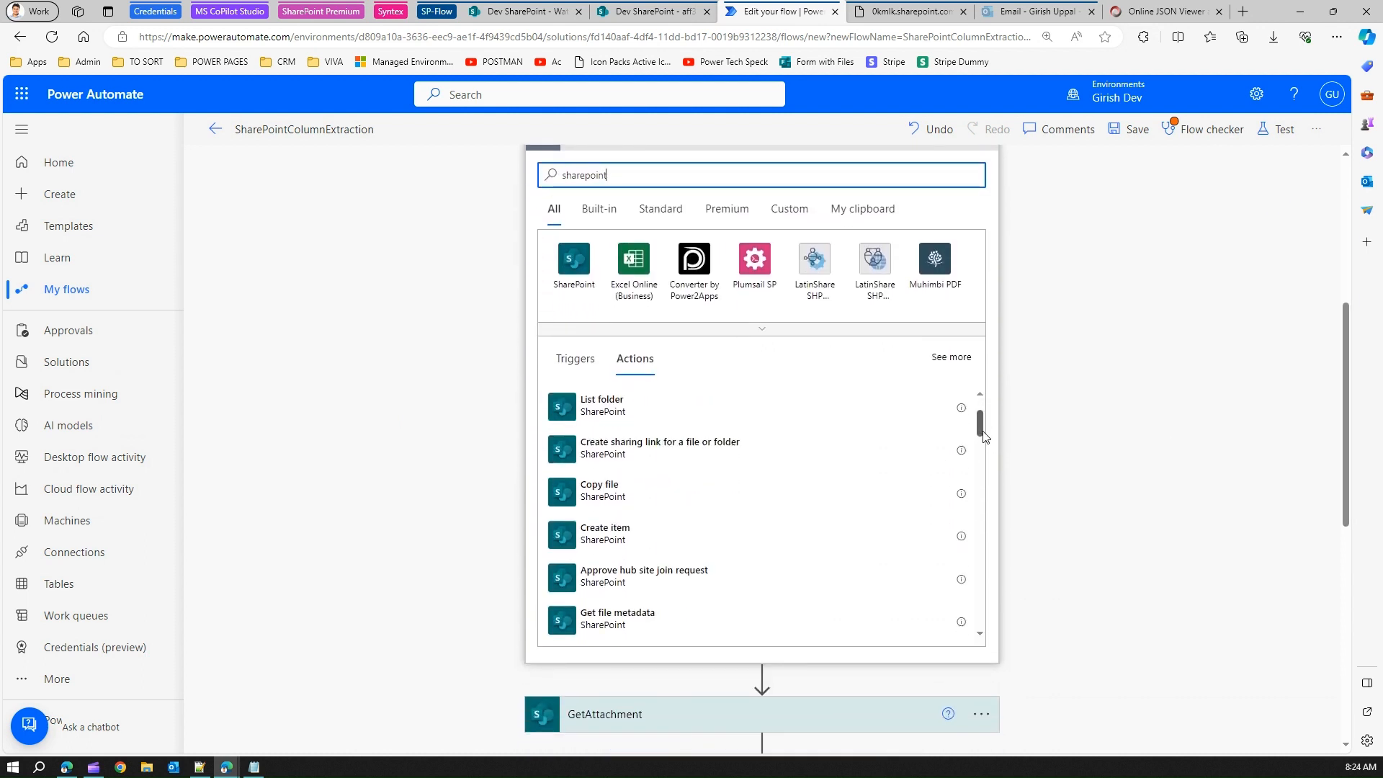
scroll(984, 436, down, 5)
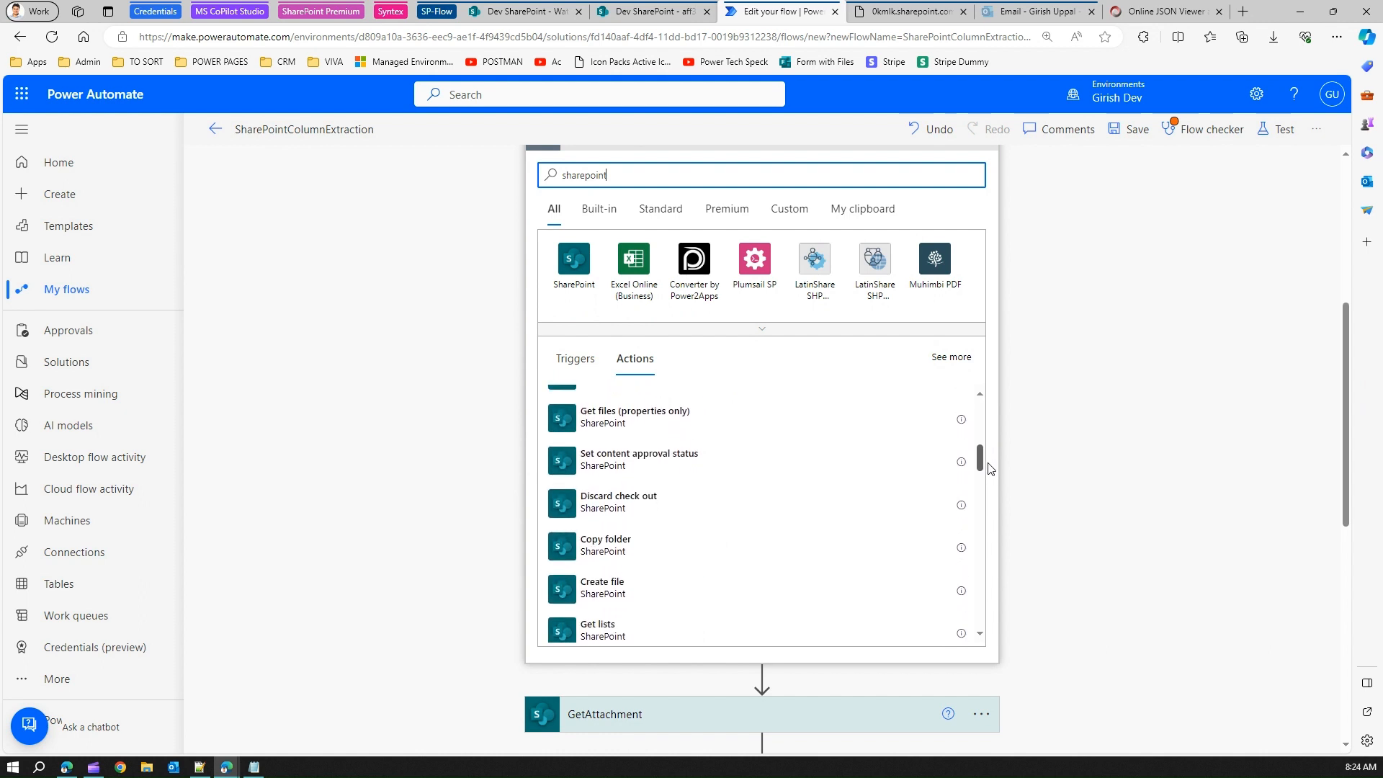
scroll(990, 468, down, 3)
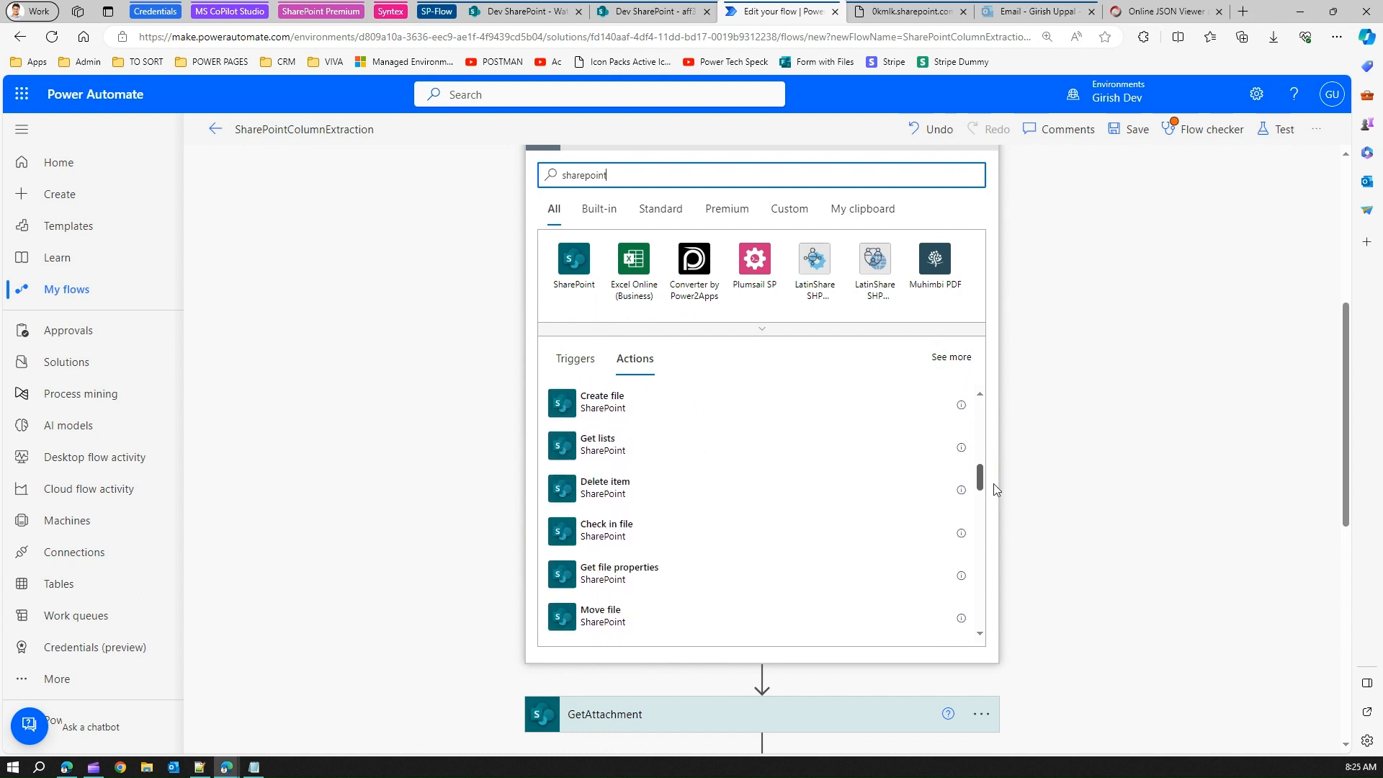
scroll(995, 489, down, 8)
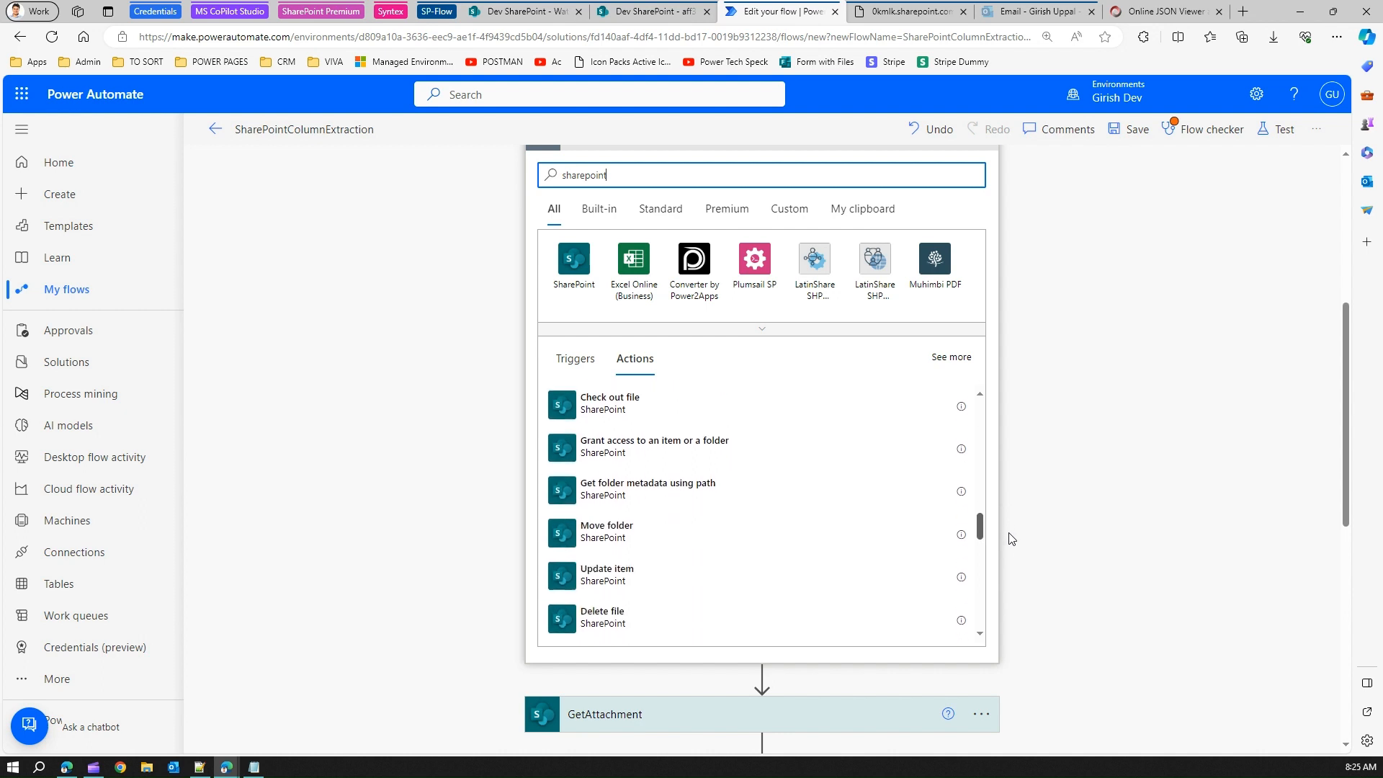
scroll(1009, 539, down, 4)
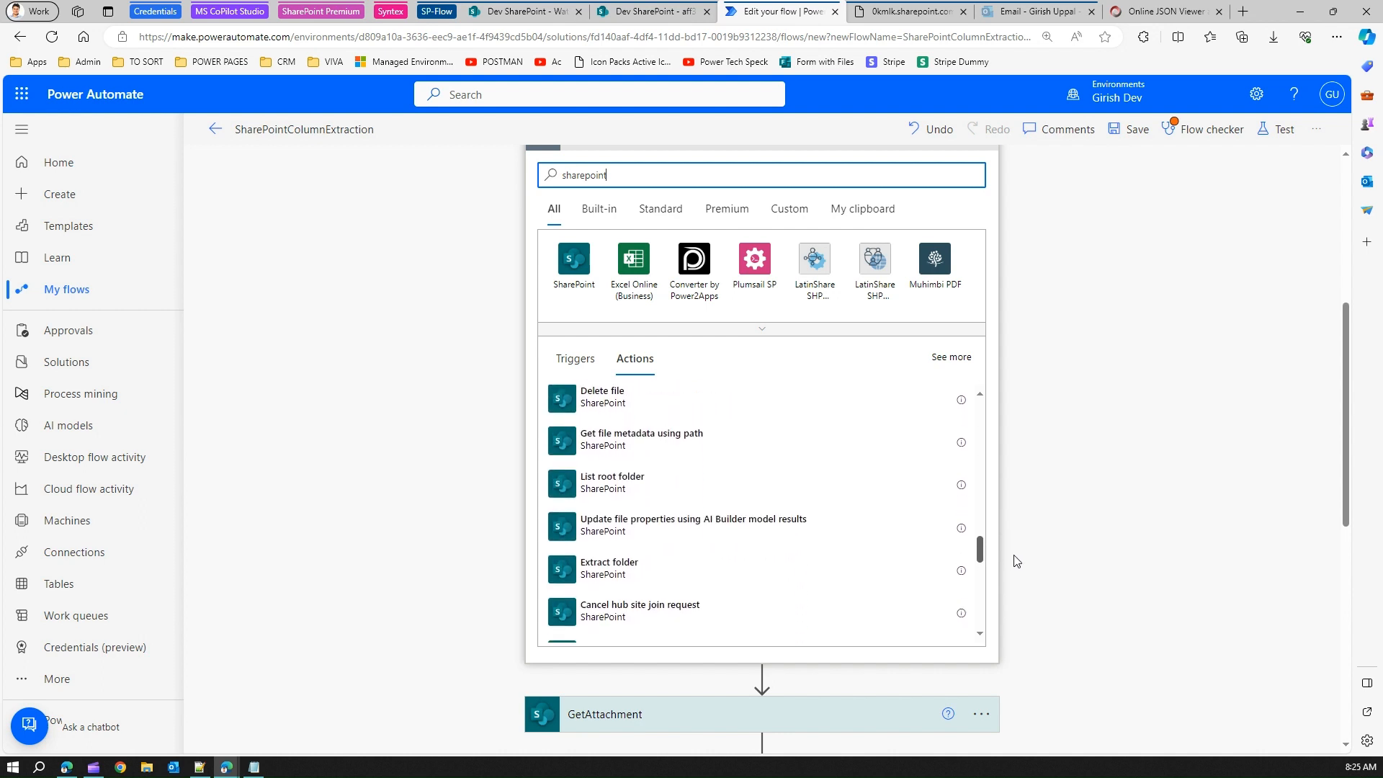
scroll(1015, 565, down, 6)
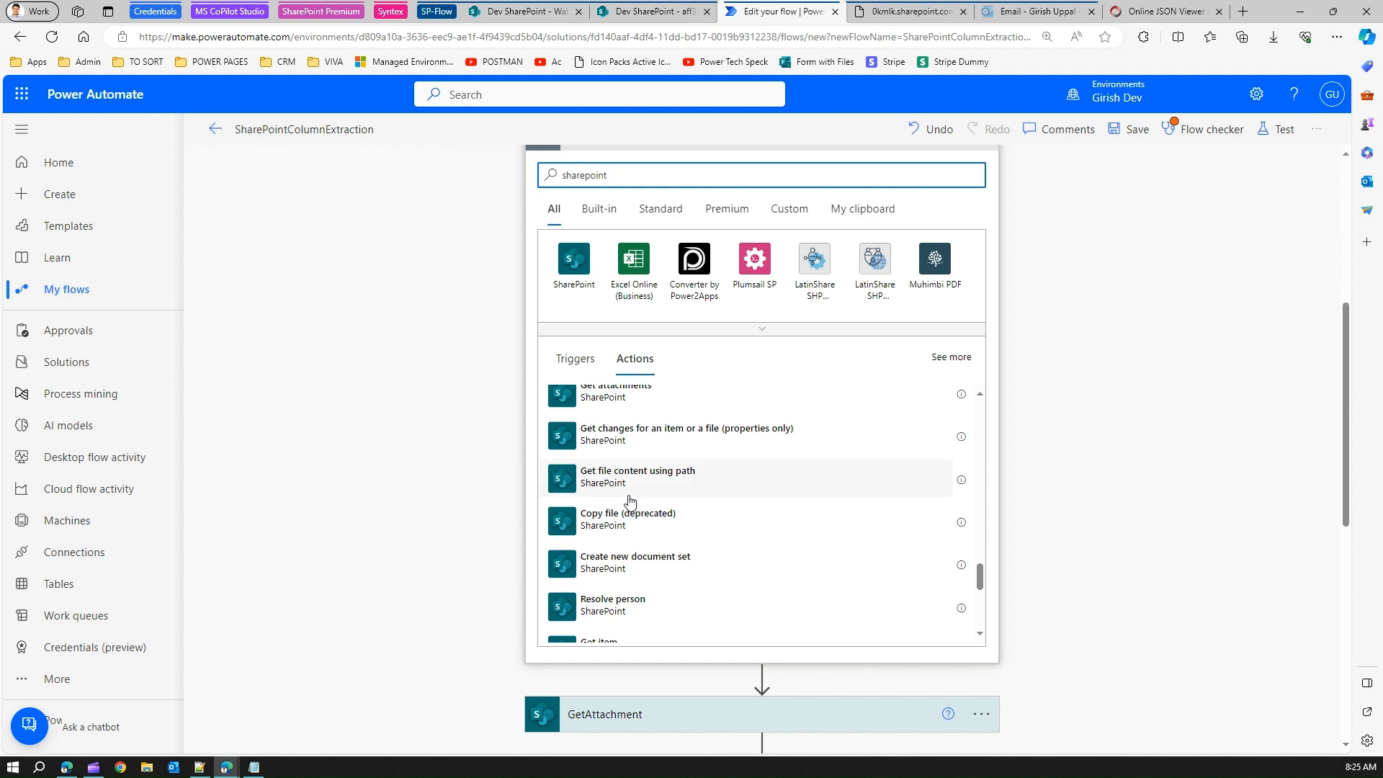
Search for "get file content", add SharePoint's Get file content action, and set its site address to Dev SharePoint.
drag(620, 175, 479, 184)
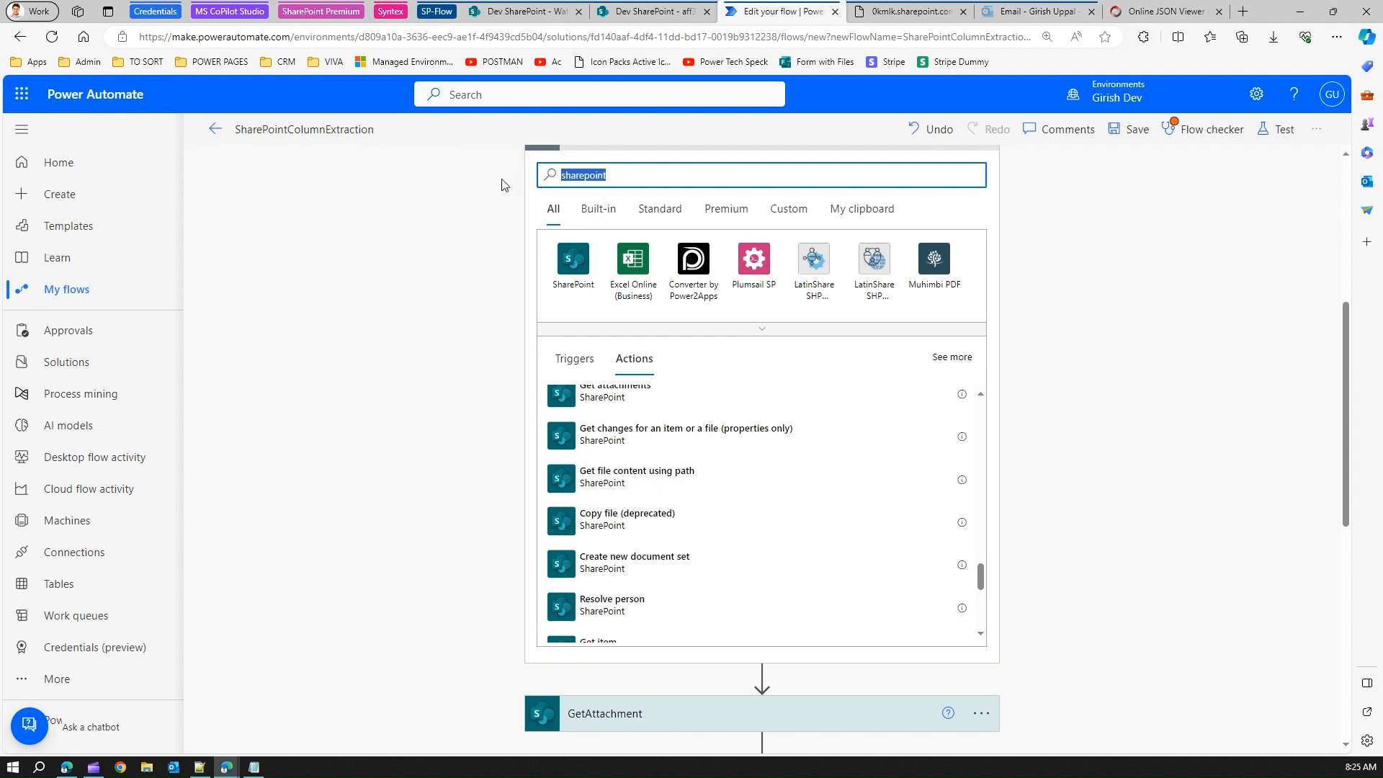
text(get file content)
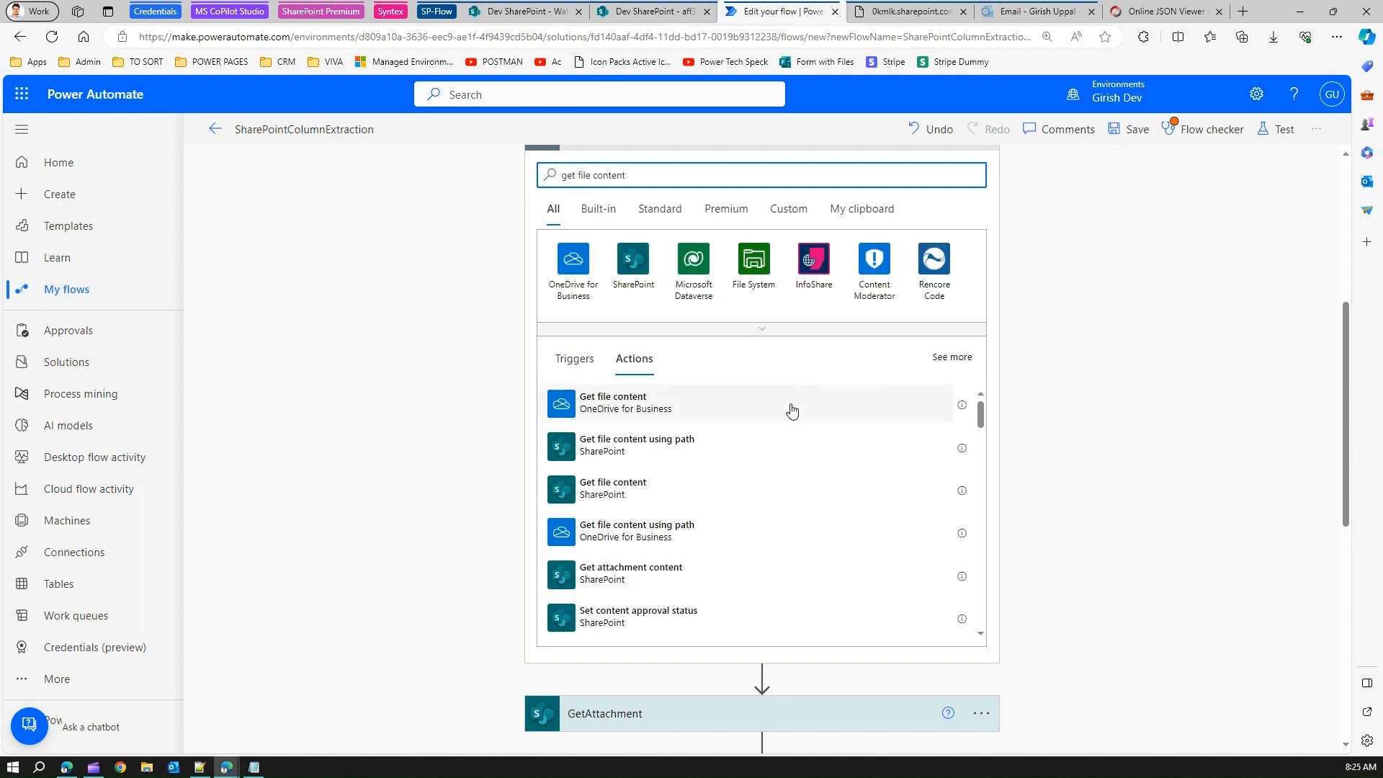
click(656, 487)
click(957, 176)
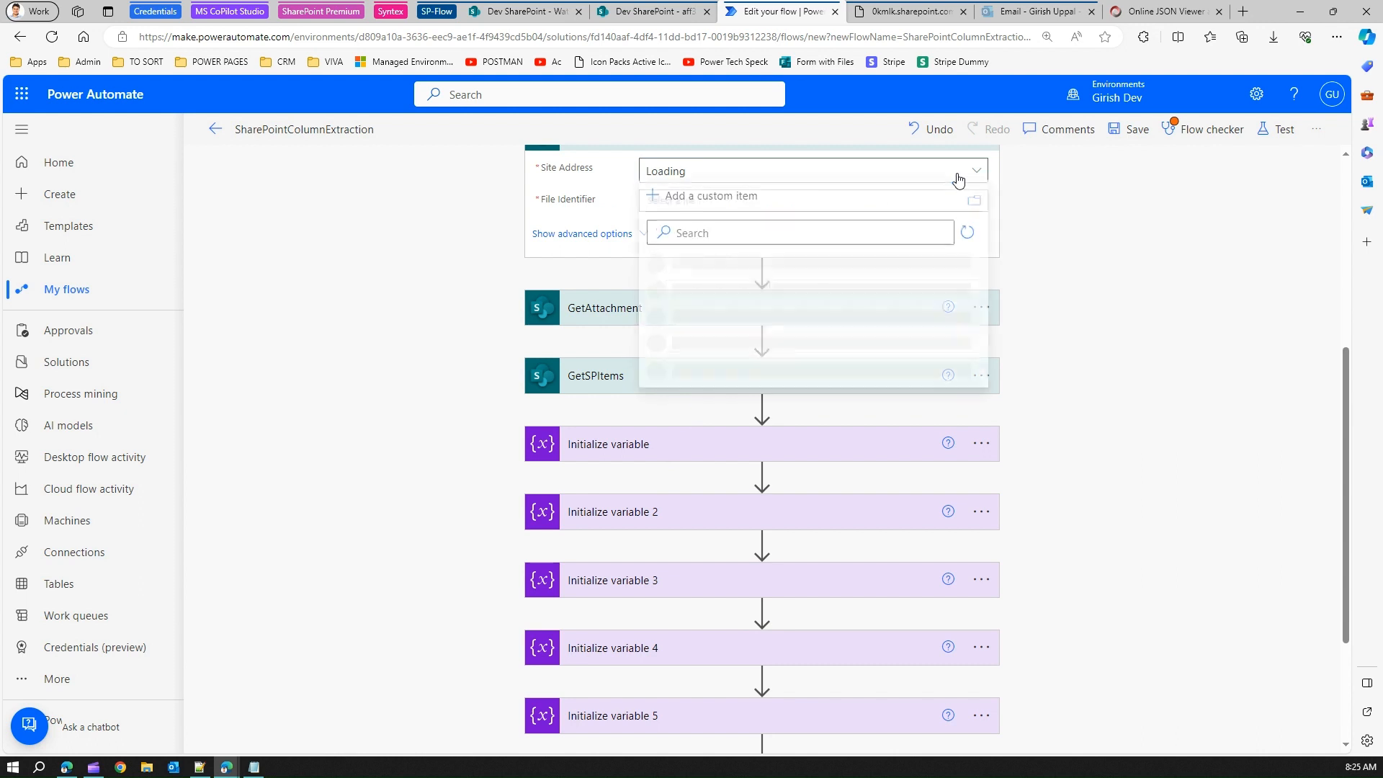
click(975, 171)
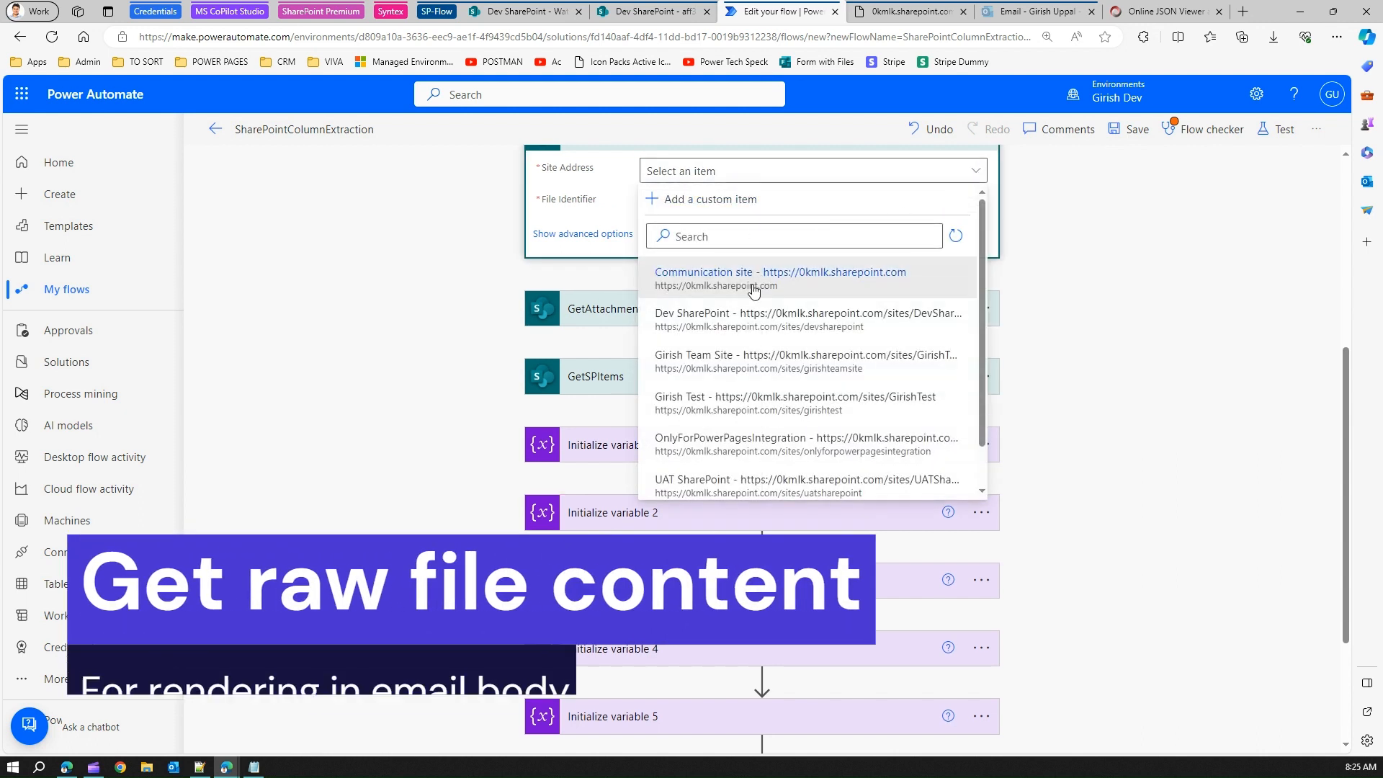
click(738, 320)
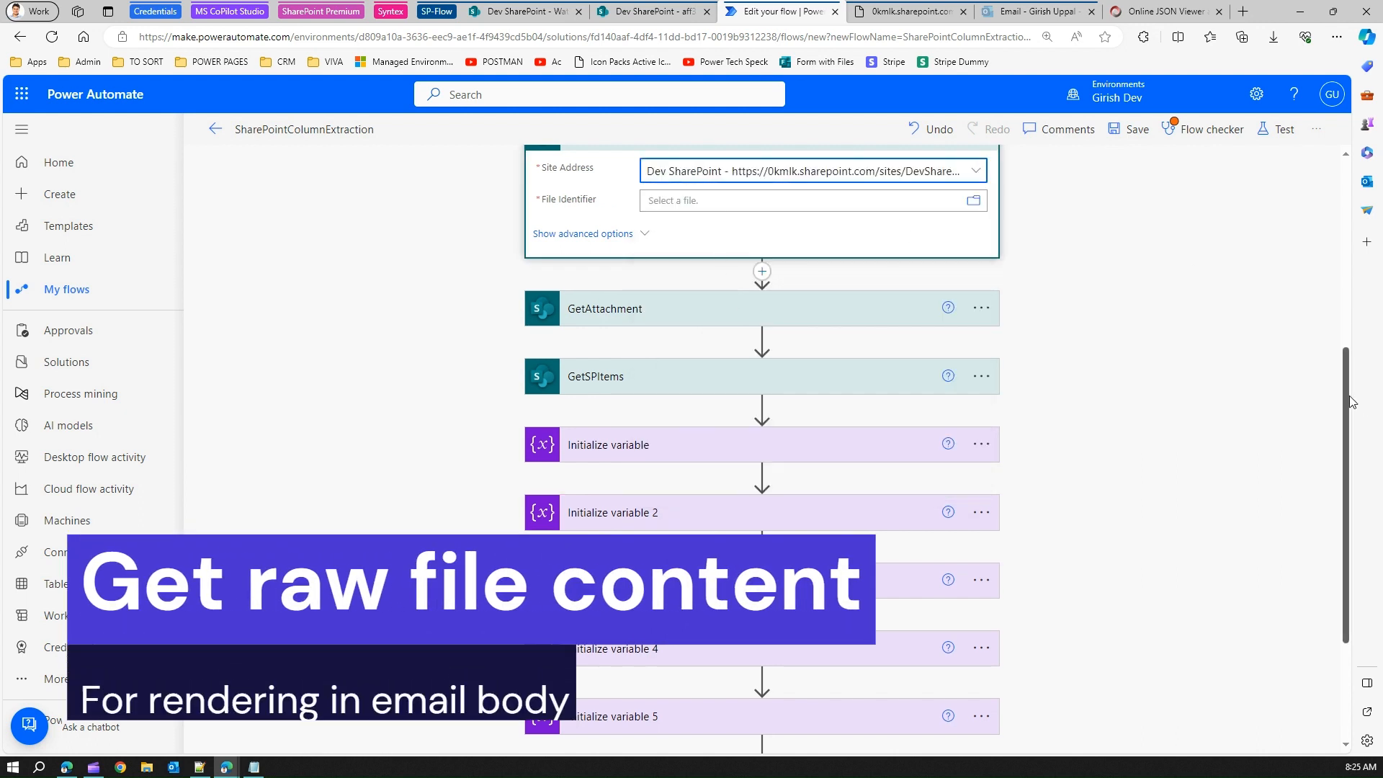
In Notepad, add the expression encodeUriComponent(replace(body('Parse_JSON_2')?['serverRelativeUrl'],'/sites/DevSharePoint','')) below the existing URLs.
scroll(1354, 364, up, 1)
scroll(1354, 364, up, 1)
click(786, 296)
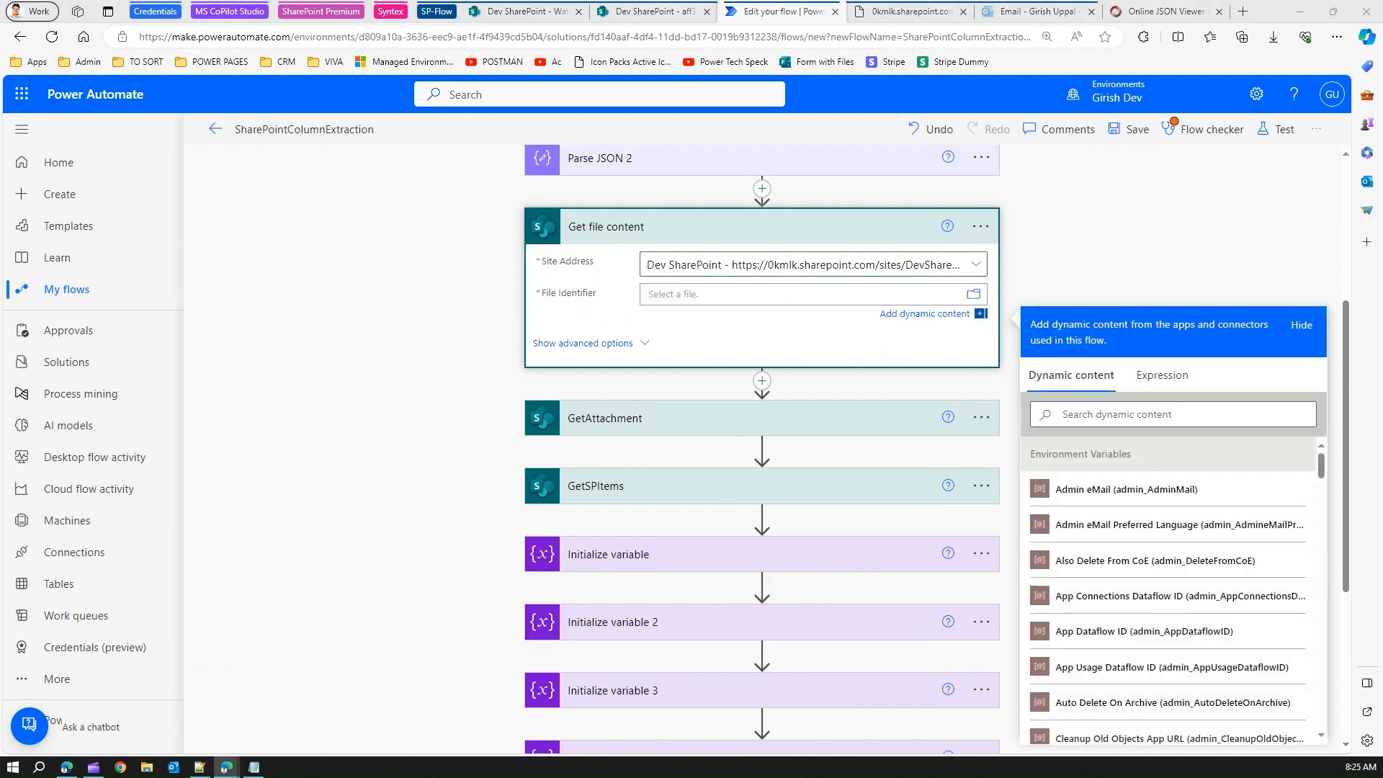
key(alt+Tab)
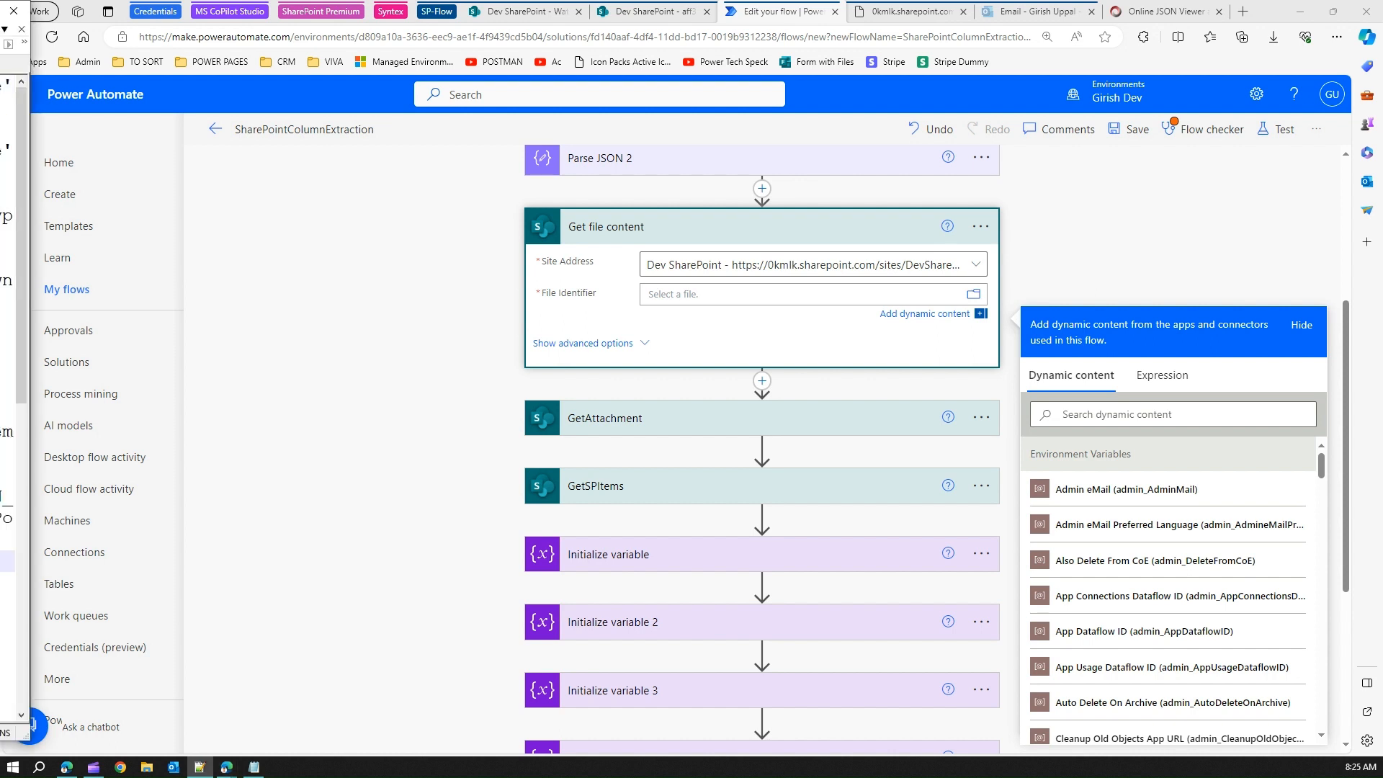
click(706, 301)
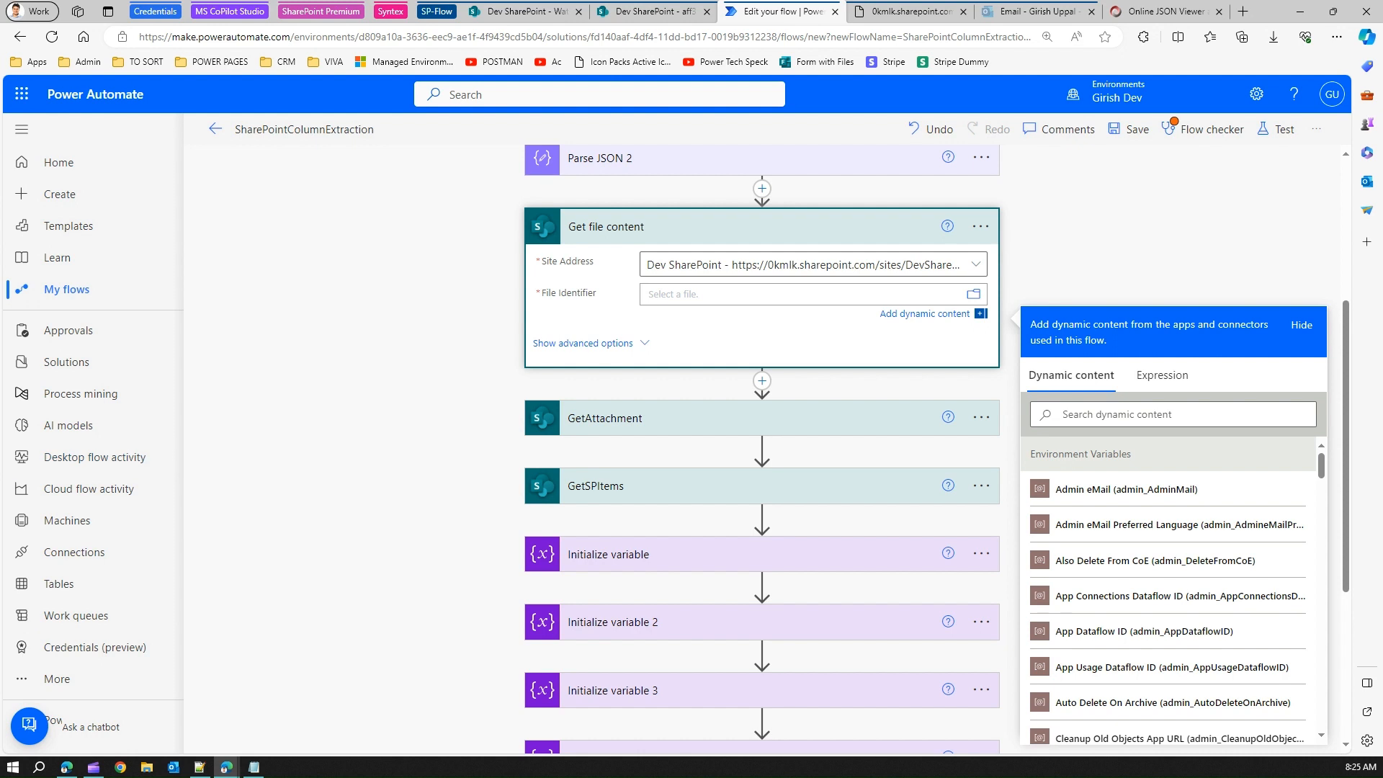
key(alt+Tab)
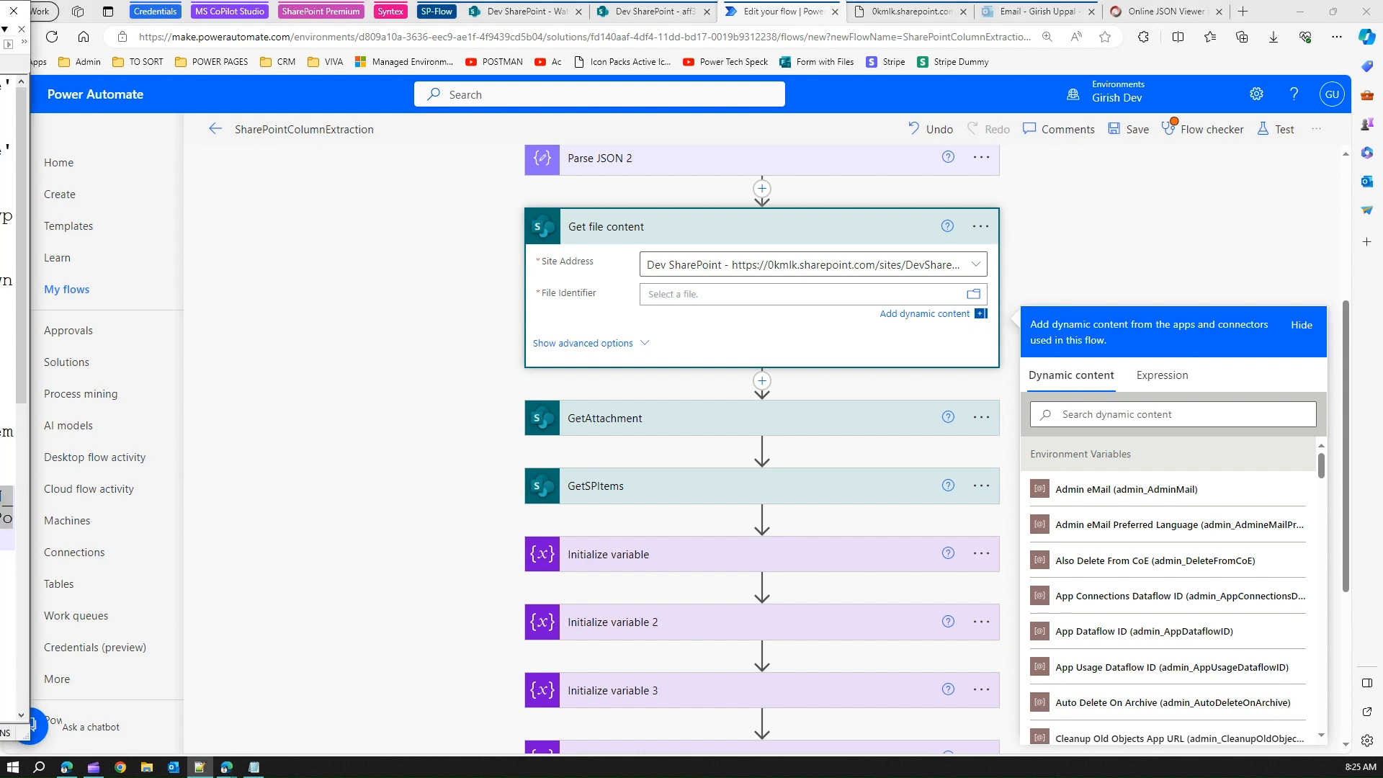
click(254, 767)
click(750, 495)
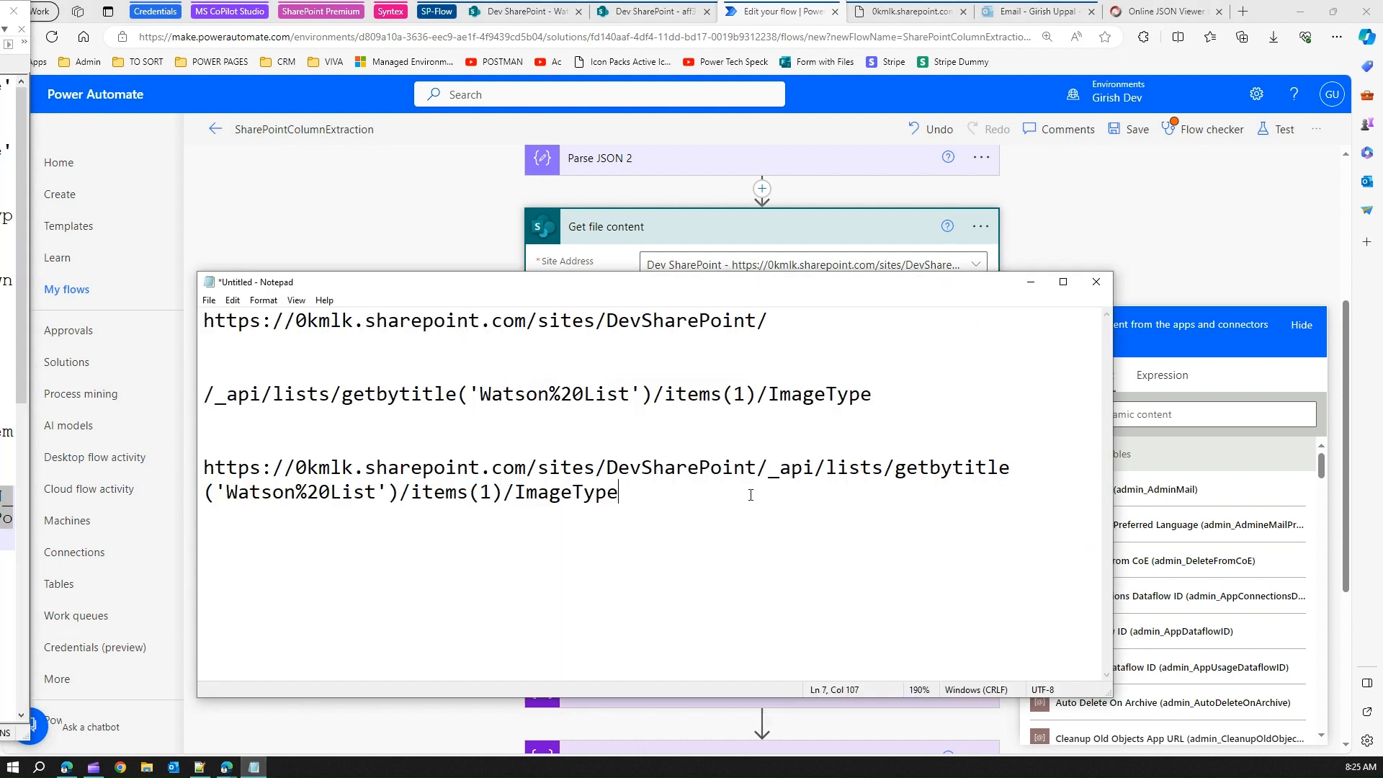
key(Return)
key(Return)
key(Return)
text(encodeUriComponent(replace(body('Parse_JSON_2')?['serverRelativeUrl'],'/sites/DevSharePoint','')))
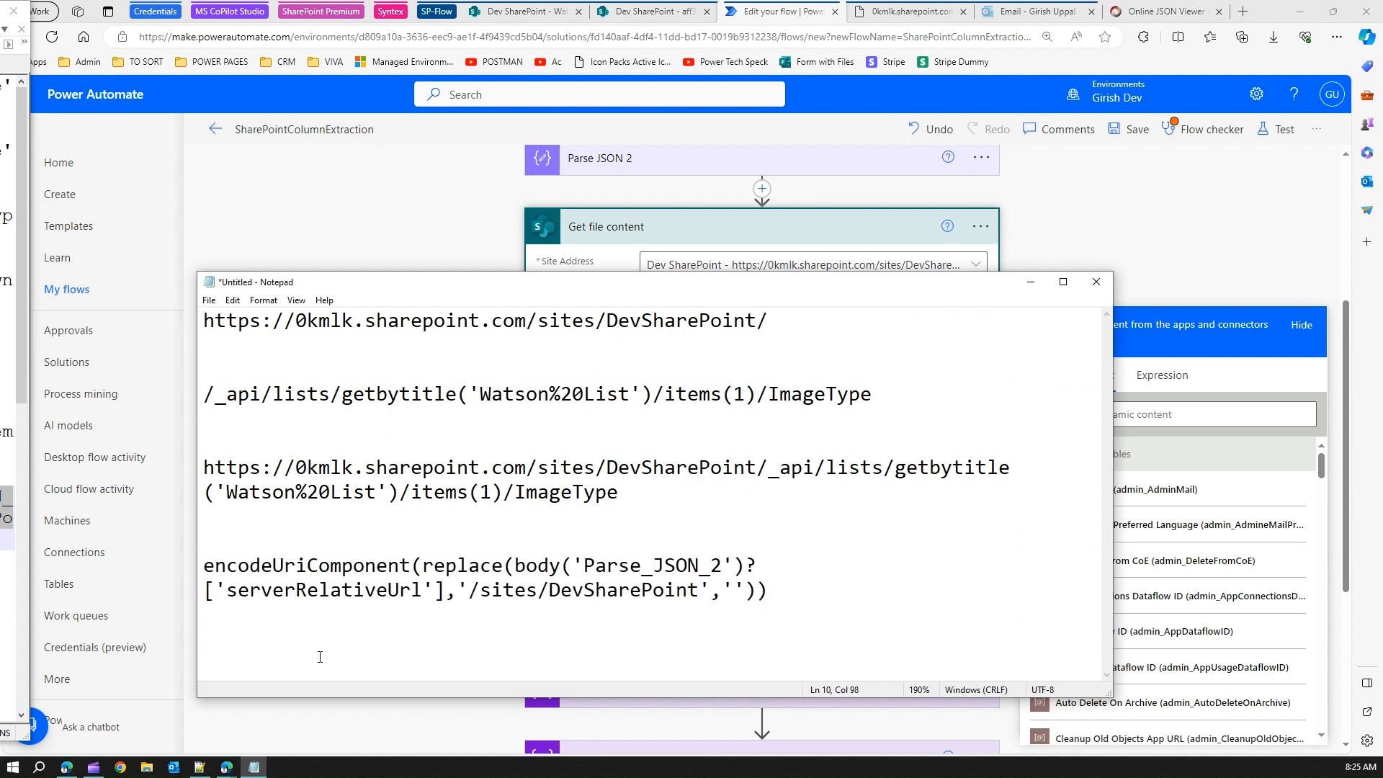
Examine the parts of the expression: encodeUriComponent, the replace call on Parse_JSON_2's serverRelativeUrl, and the empty replacement string.
drag(206, 565, 422, 565)
click(425, 565)
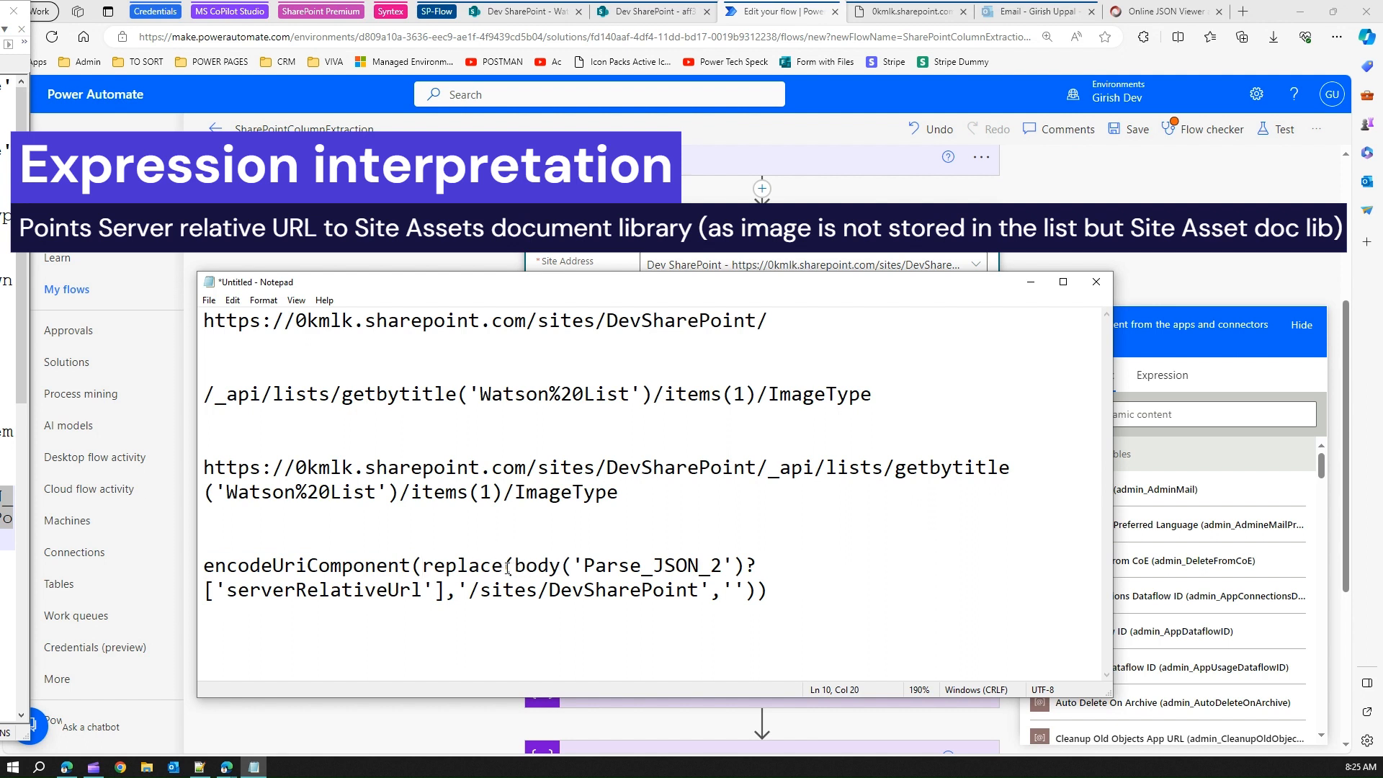
drag(508, 567, 748, 566)
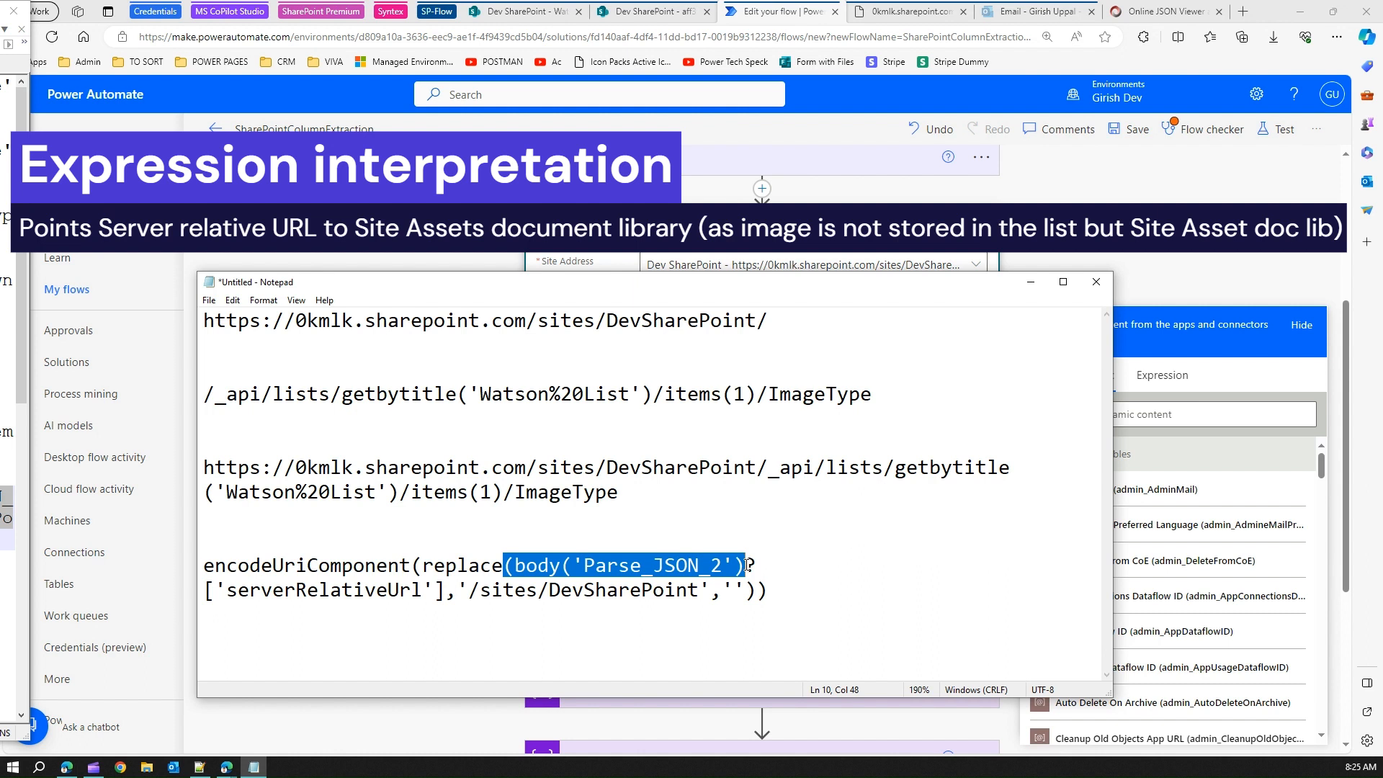
click(769, 569)
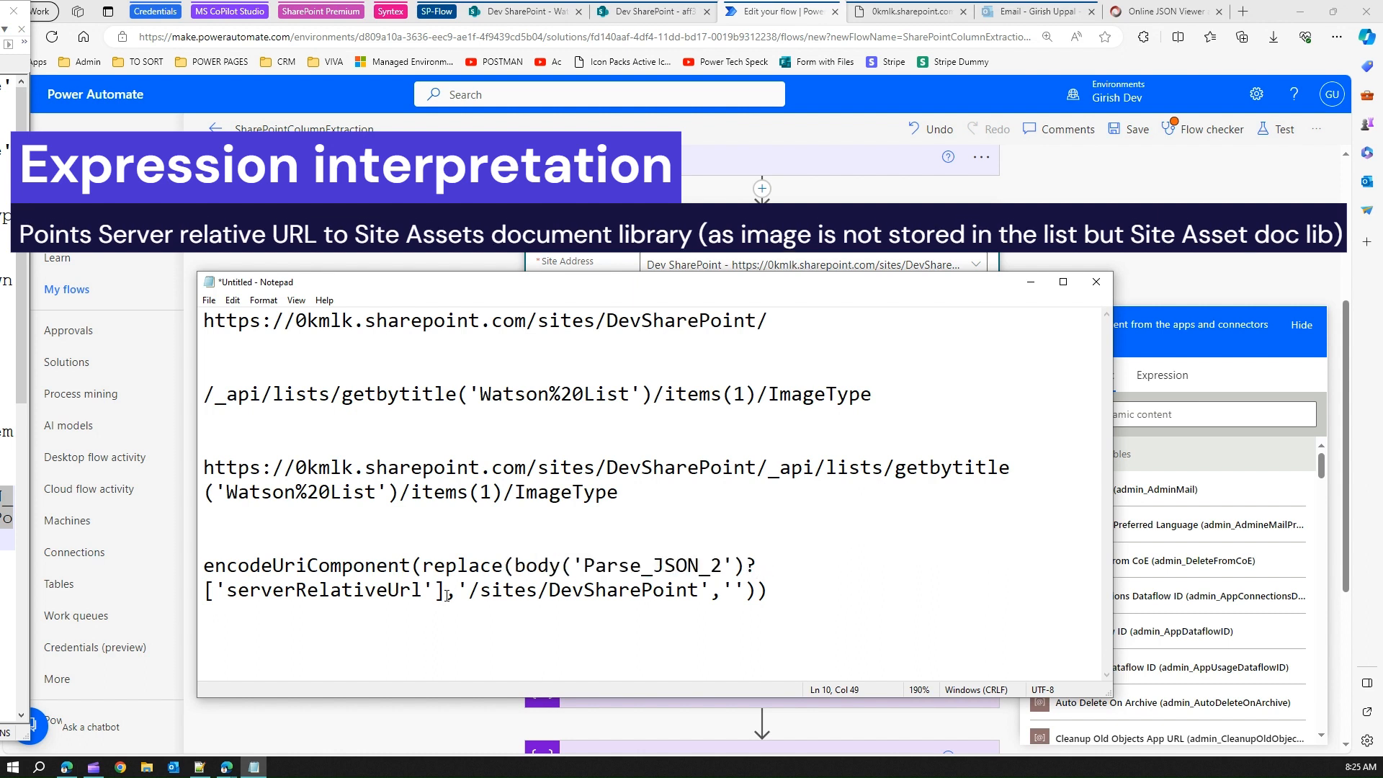
drag(449, 593, 428, 570)
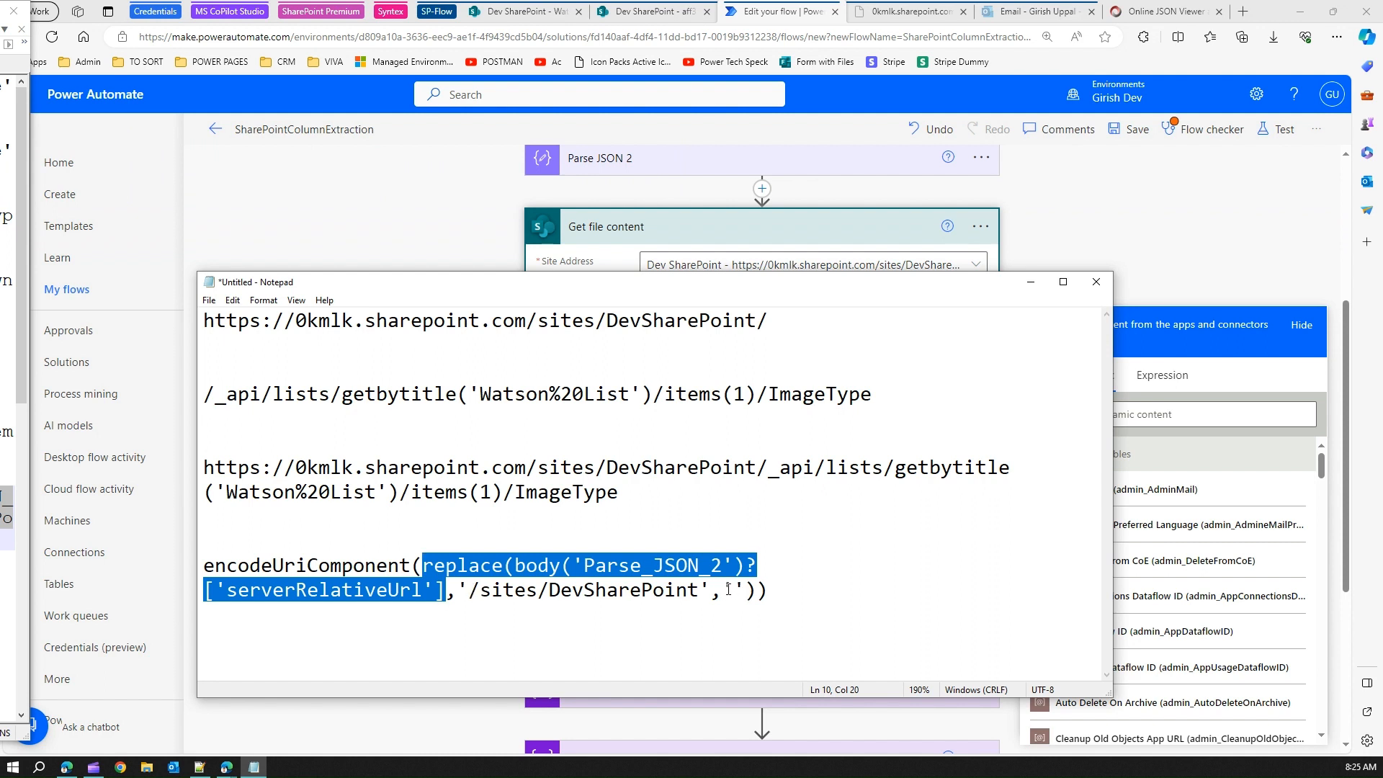
drag(723, 590, 743, 589)
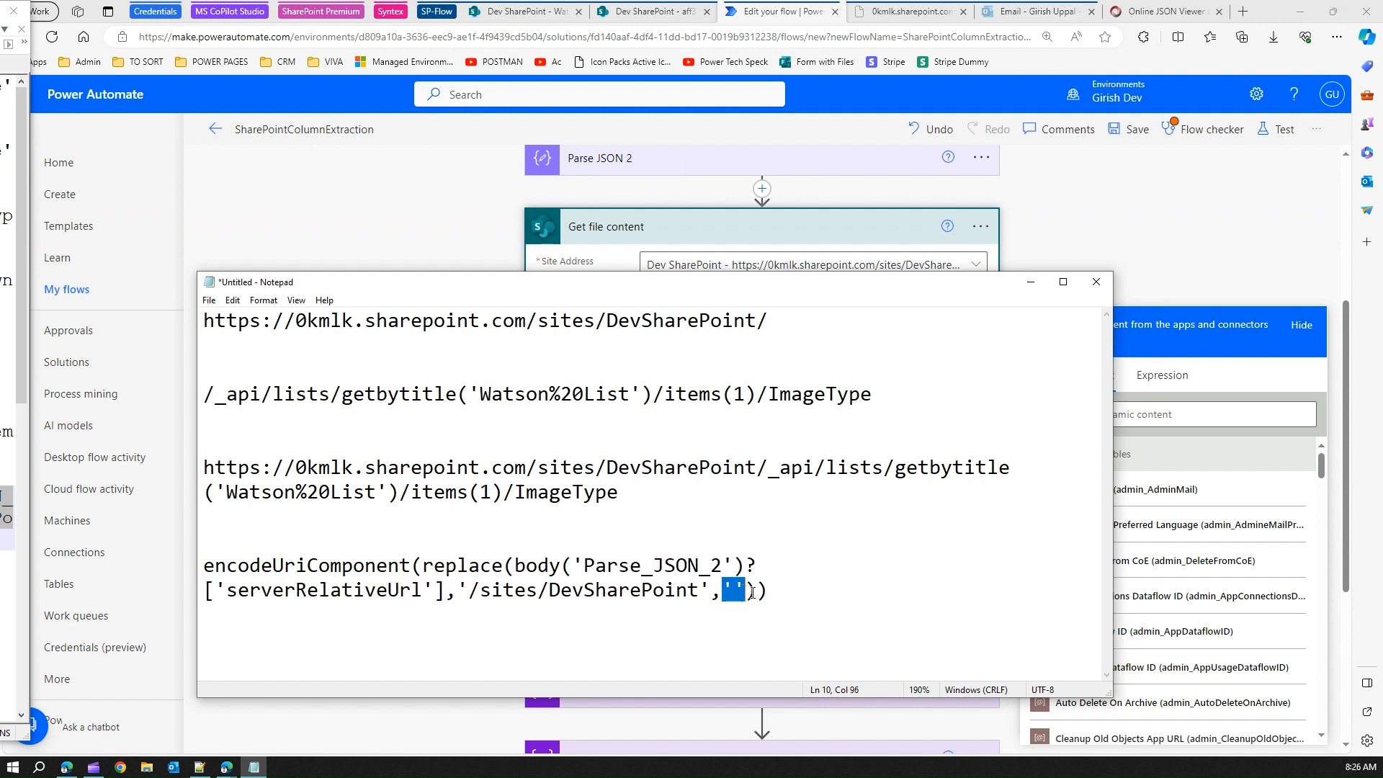
click(779, 595)
Copy the encodeUriComponent expression from Notepad and insert it as the File Identifier expression in Get file content.
drag(783, 592, 206, 568)
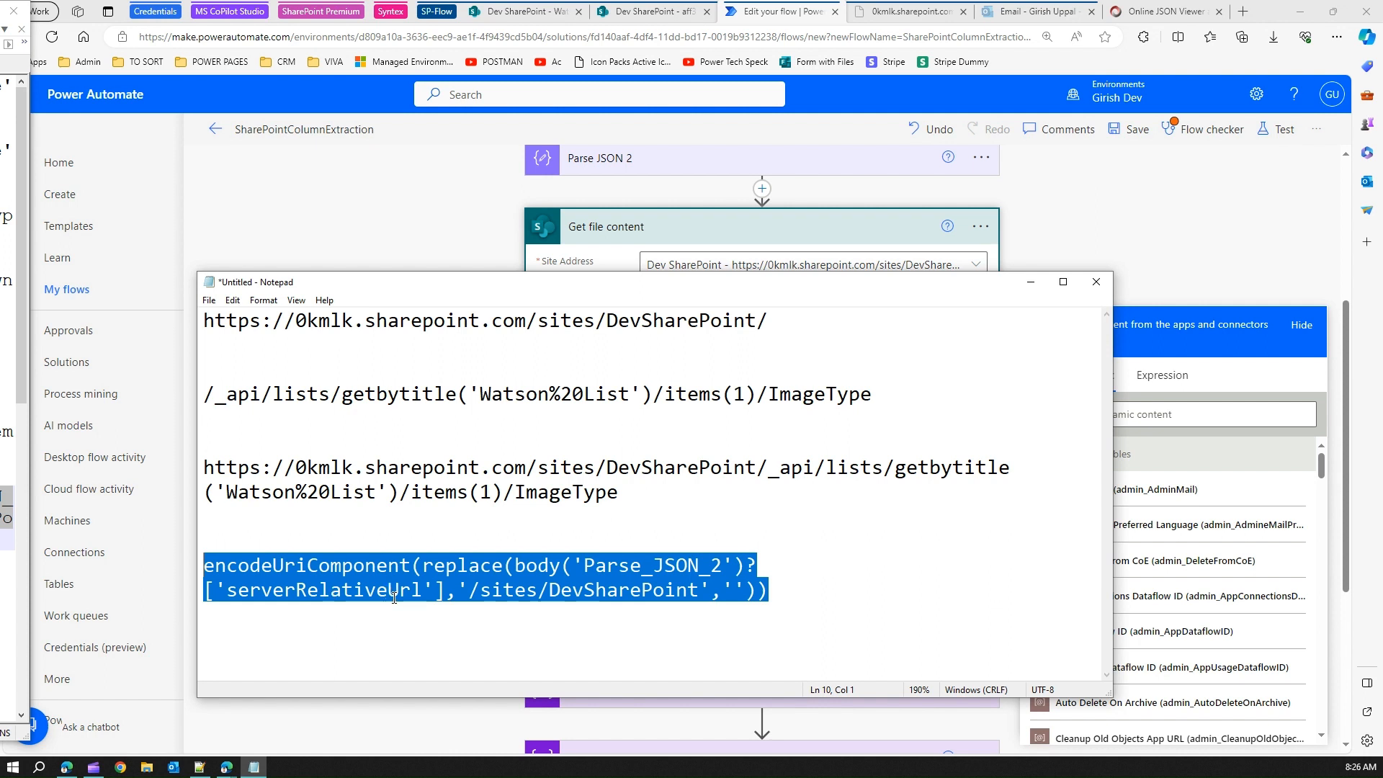
click(714, 233)
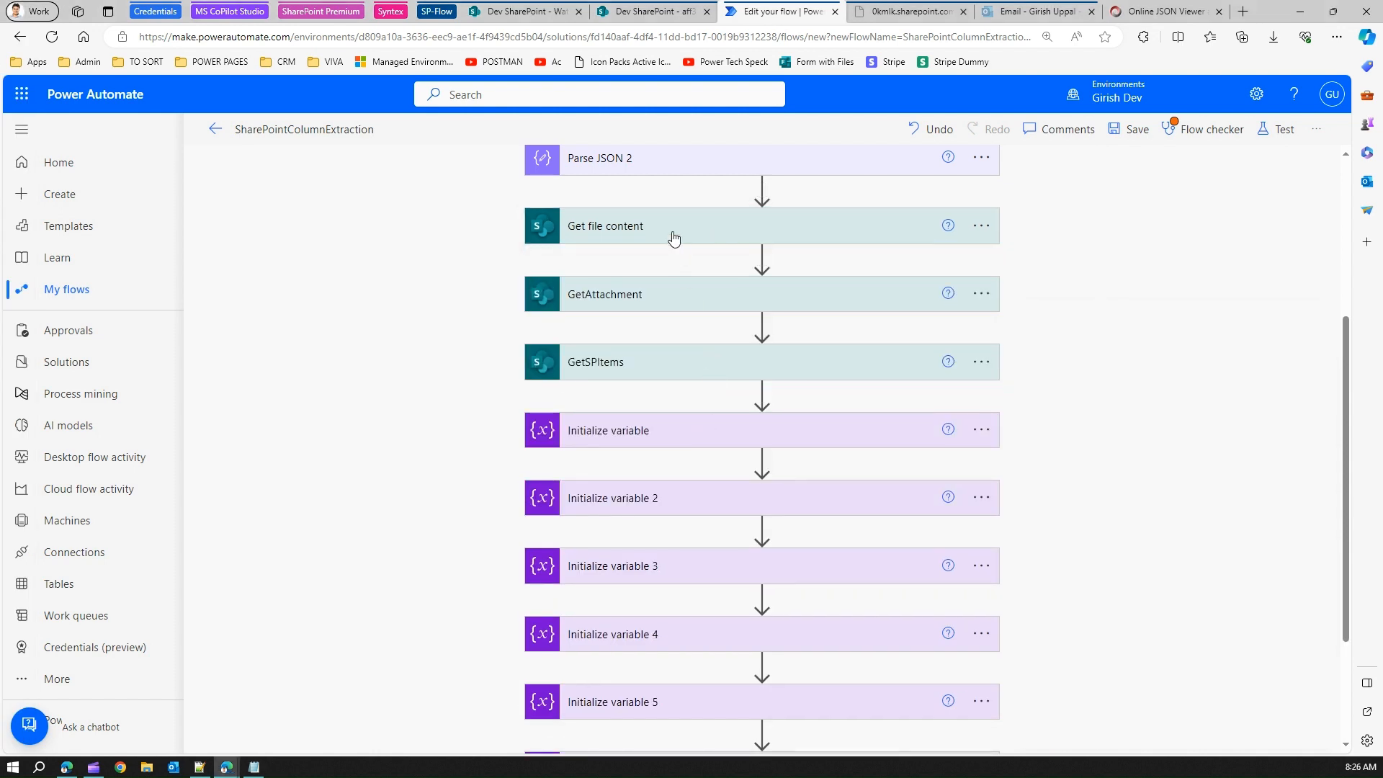
click(674, 238)
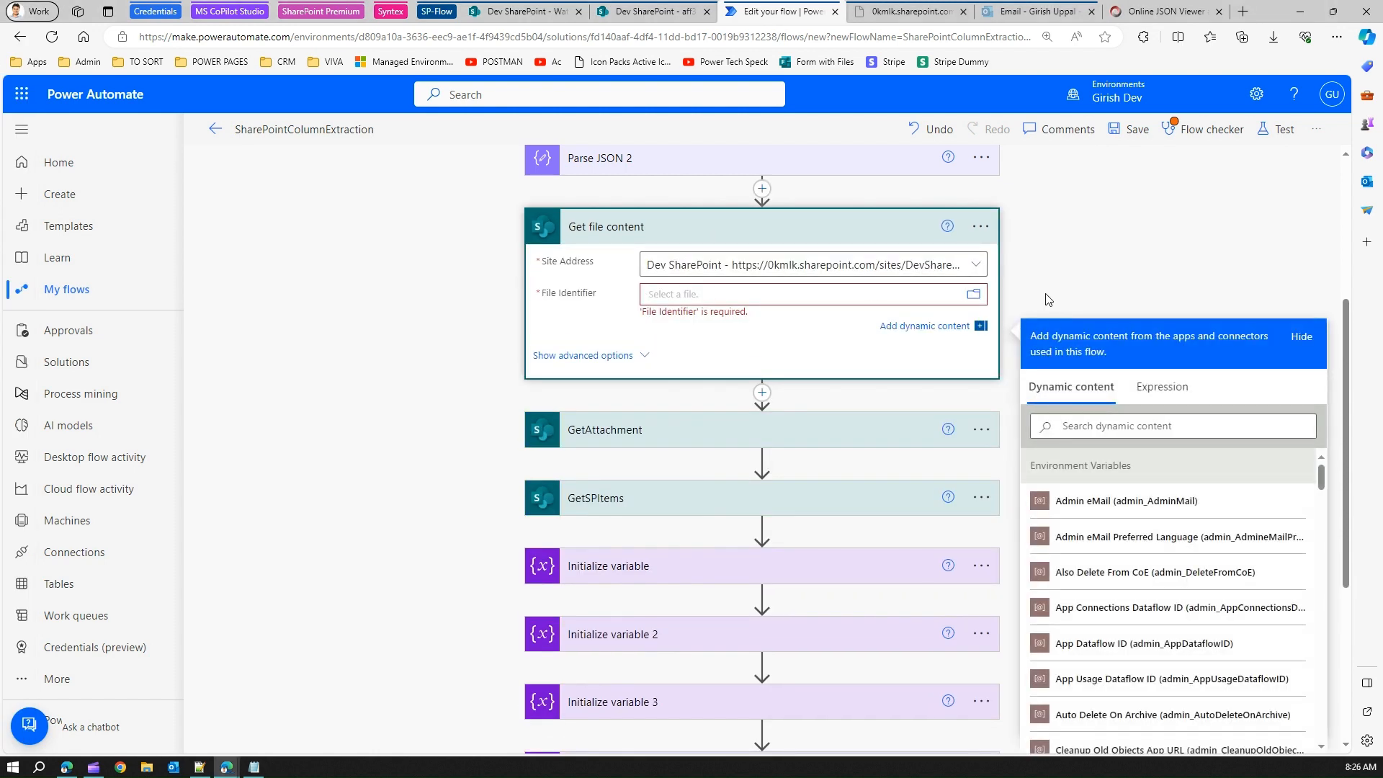
click(1156, 401)
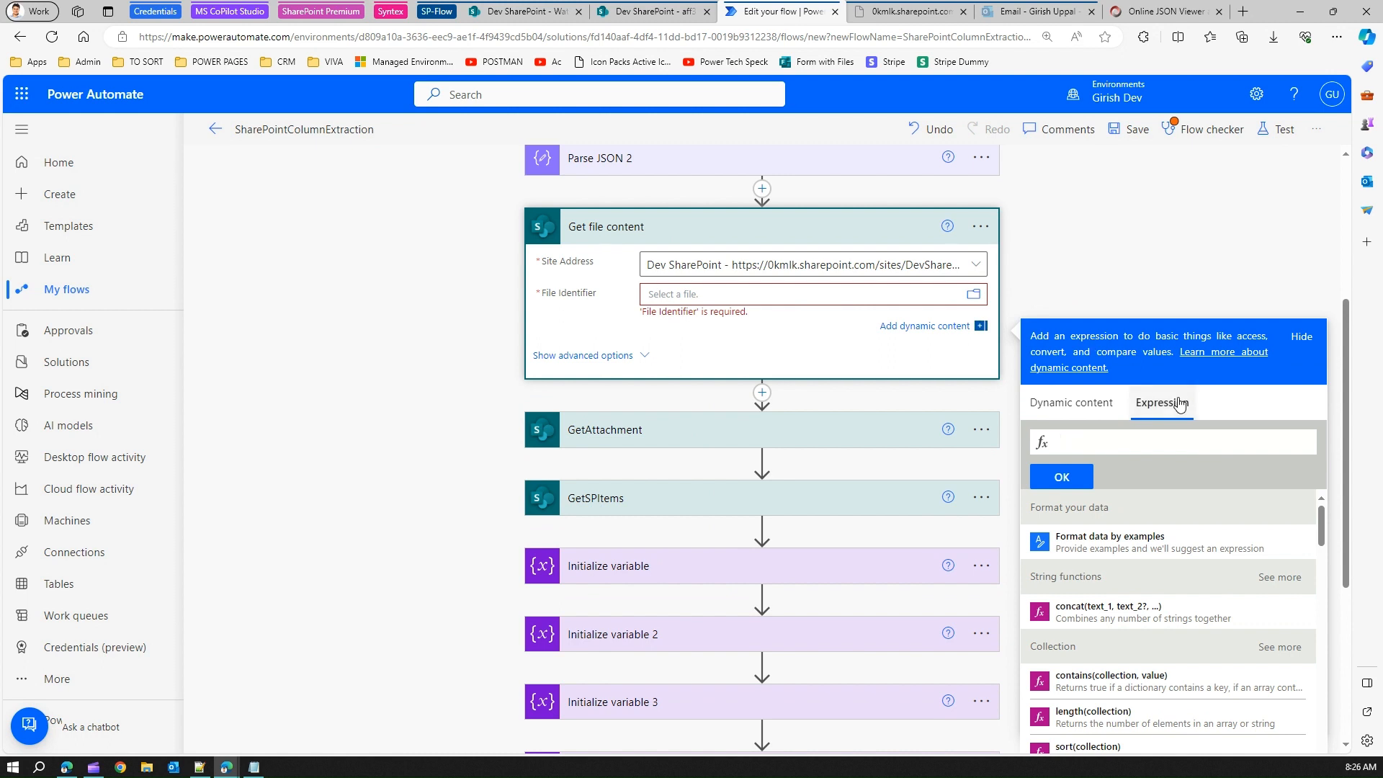
key(ctrl+v)
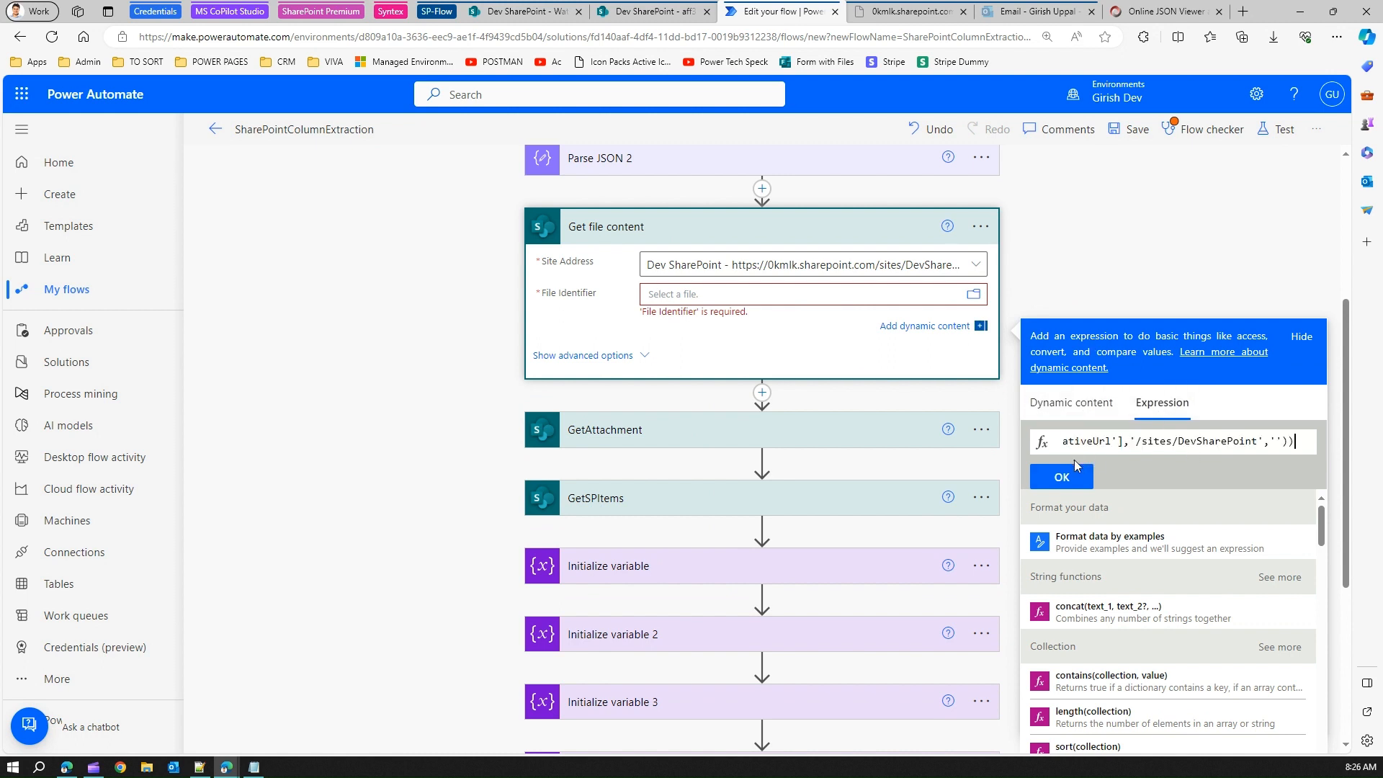
click(1073, 479)
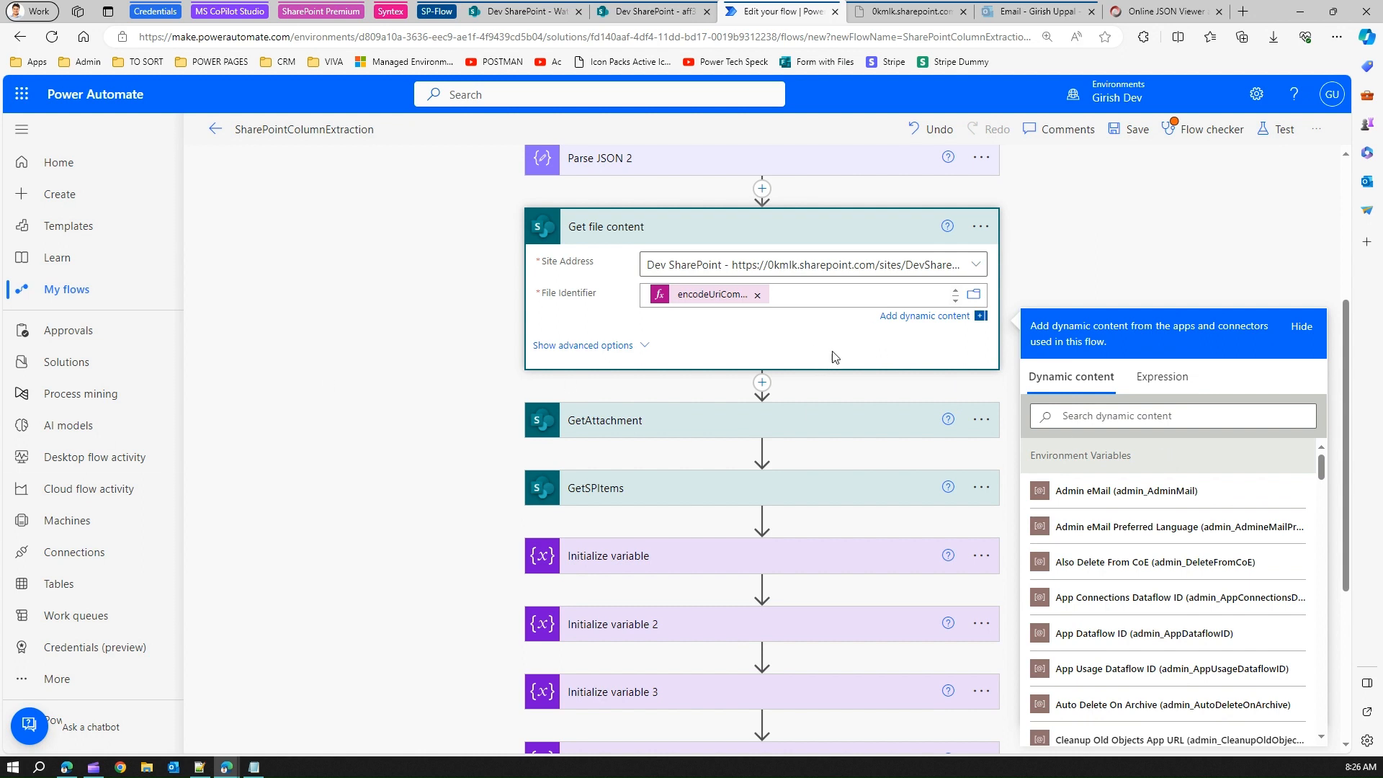
Save the SharePointColumnExtraction flow and run it as a manual test.
click(1142, 132)
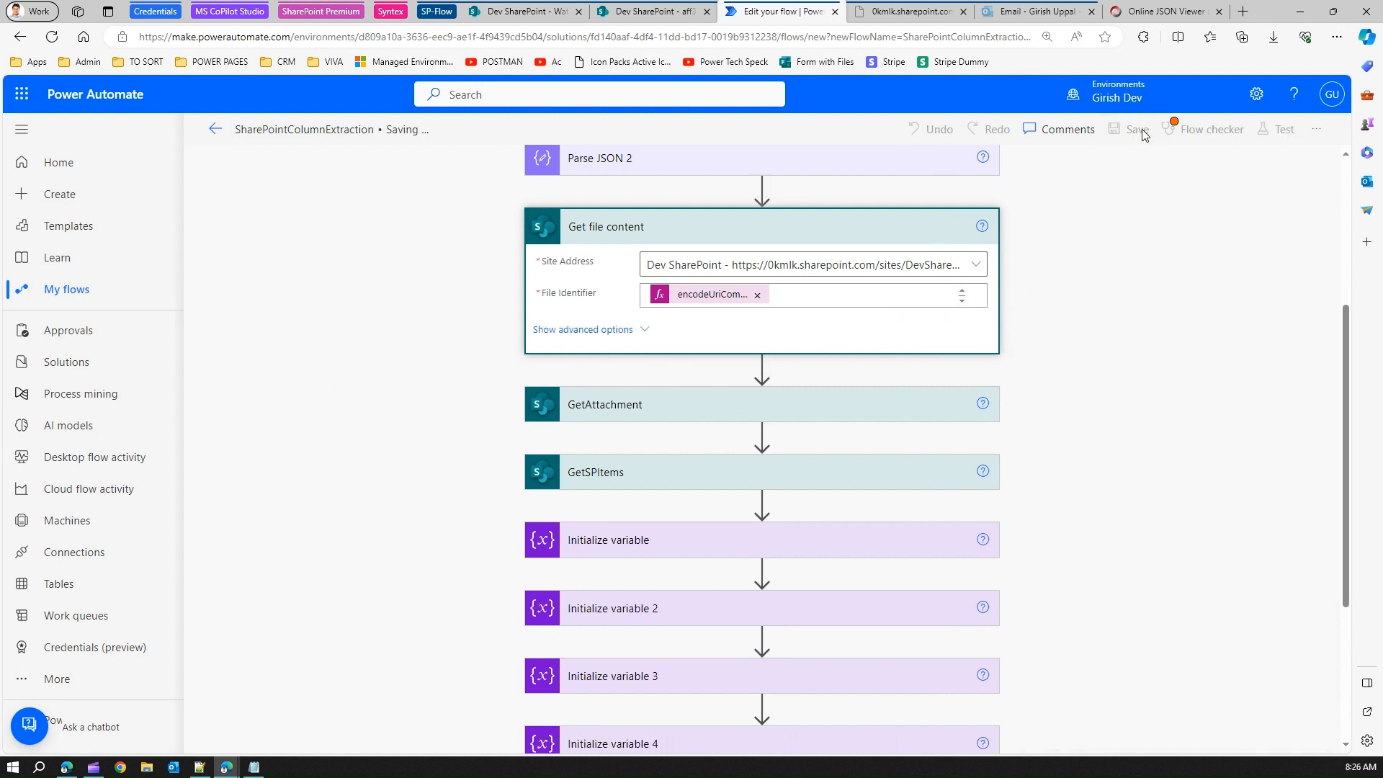
click(1287, 135)
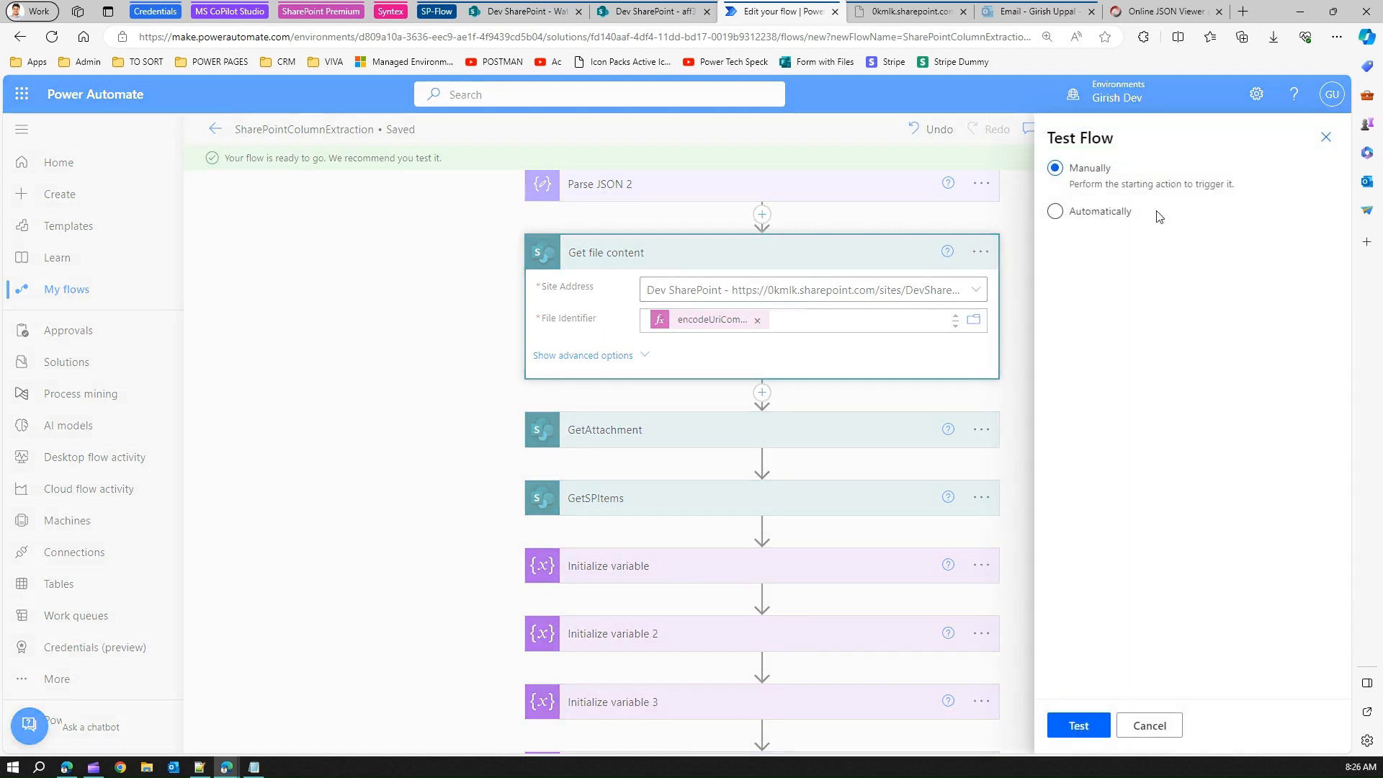
click(1077, 729)
click(1076, 726)
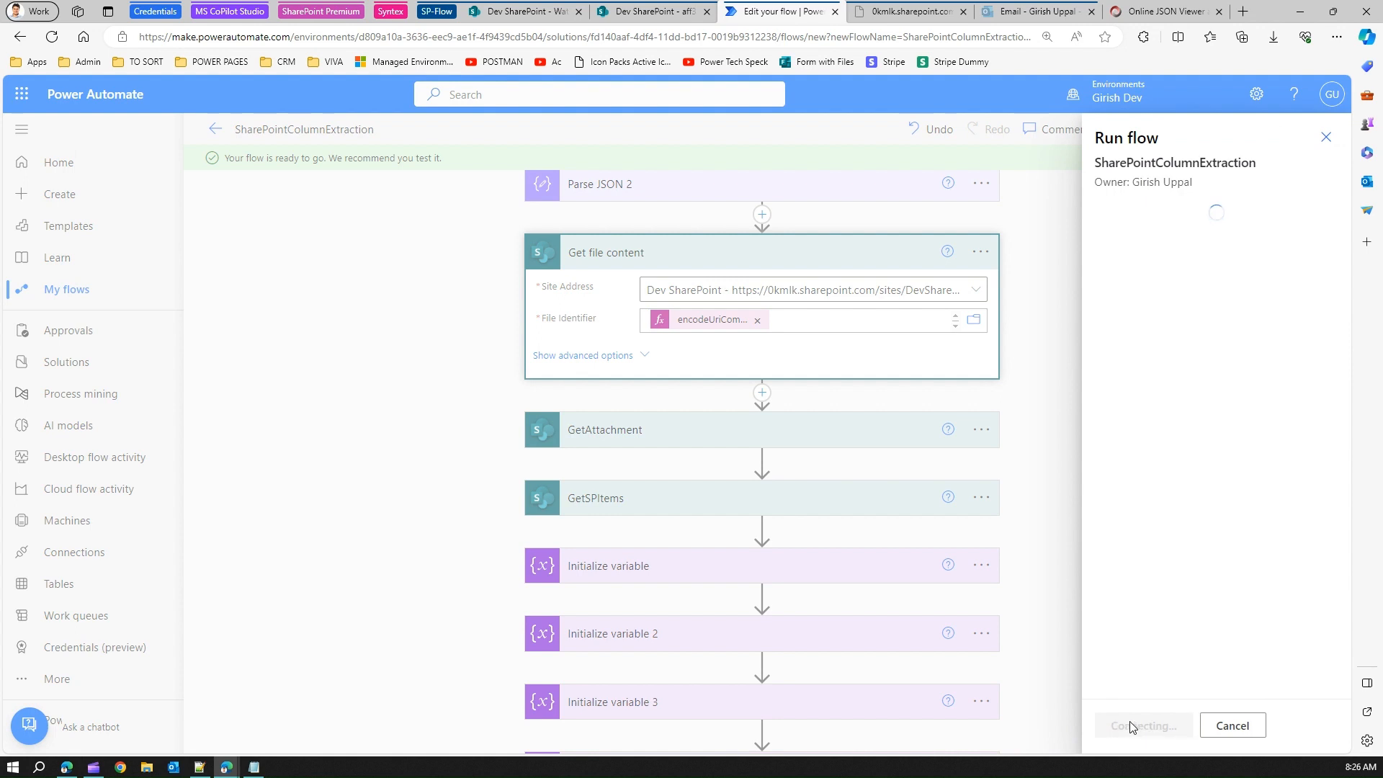
click(1129, 724)
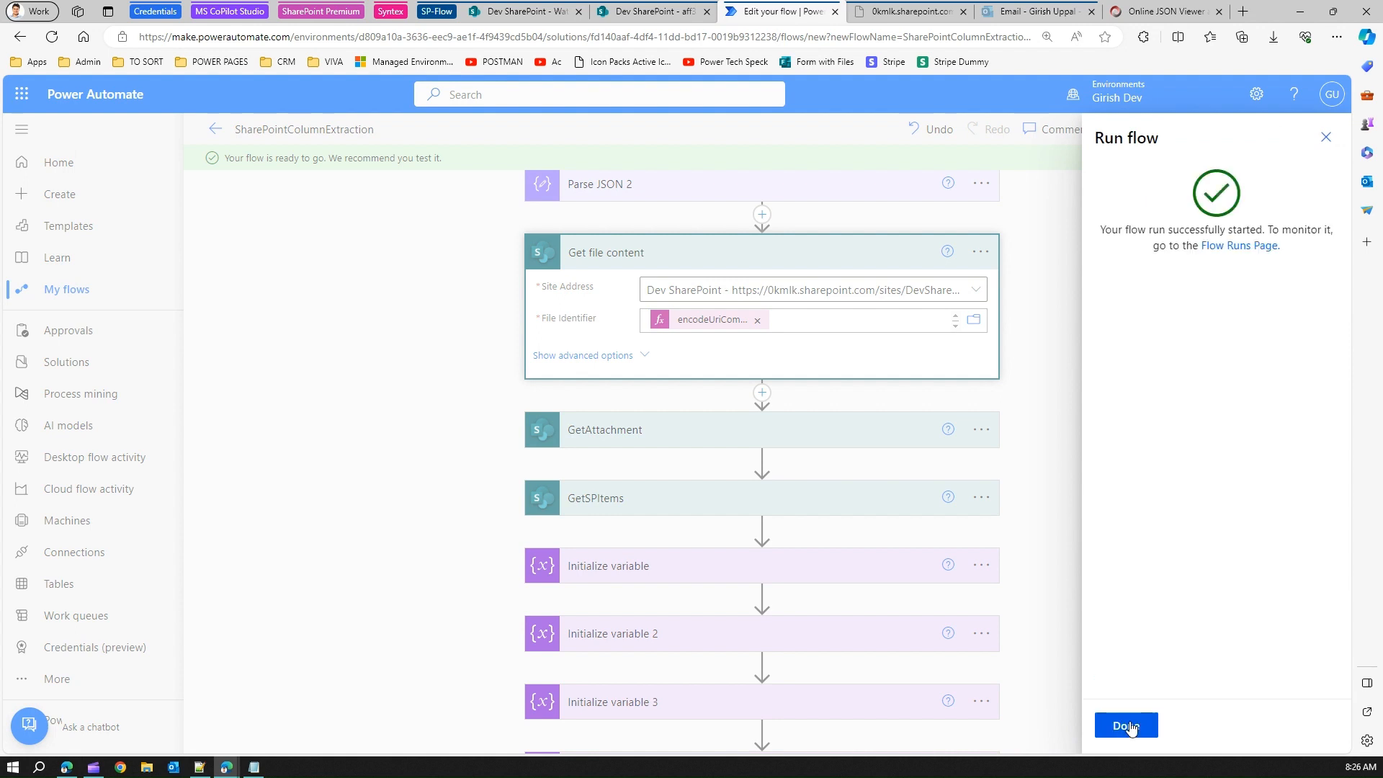
click(1129, 725)
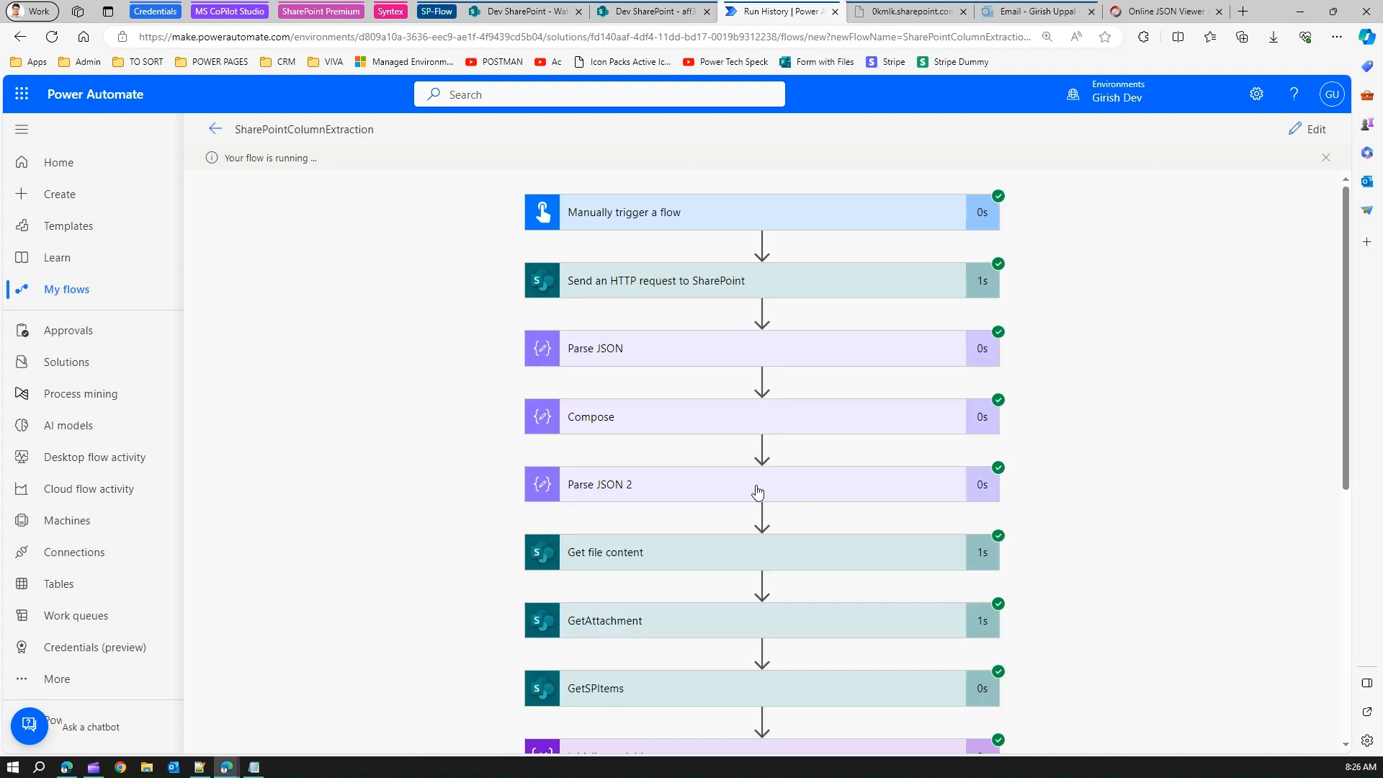
Open the downloadable output of the Get file content action in the run and examine the raw form of the image.
click(664, 558)
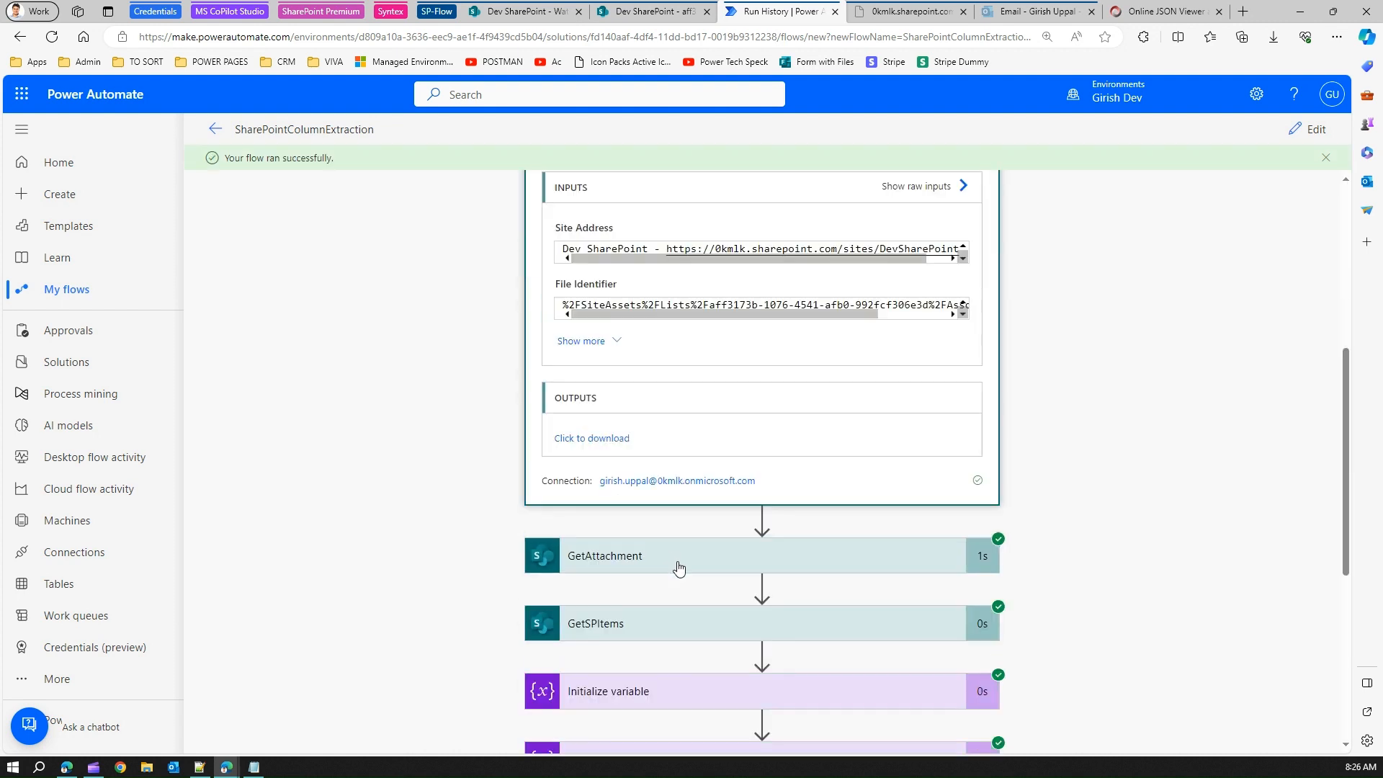
scroll(676, 571, down, 2)
click(624, 343)
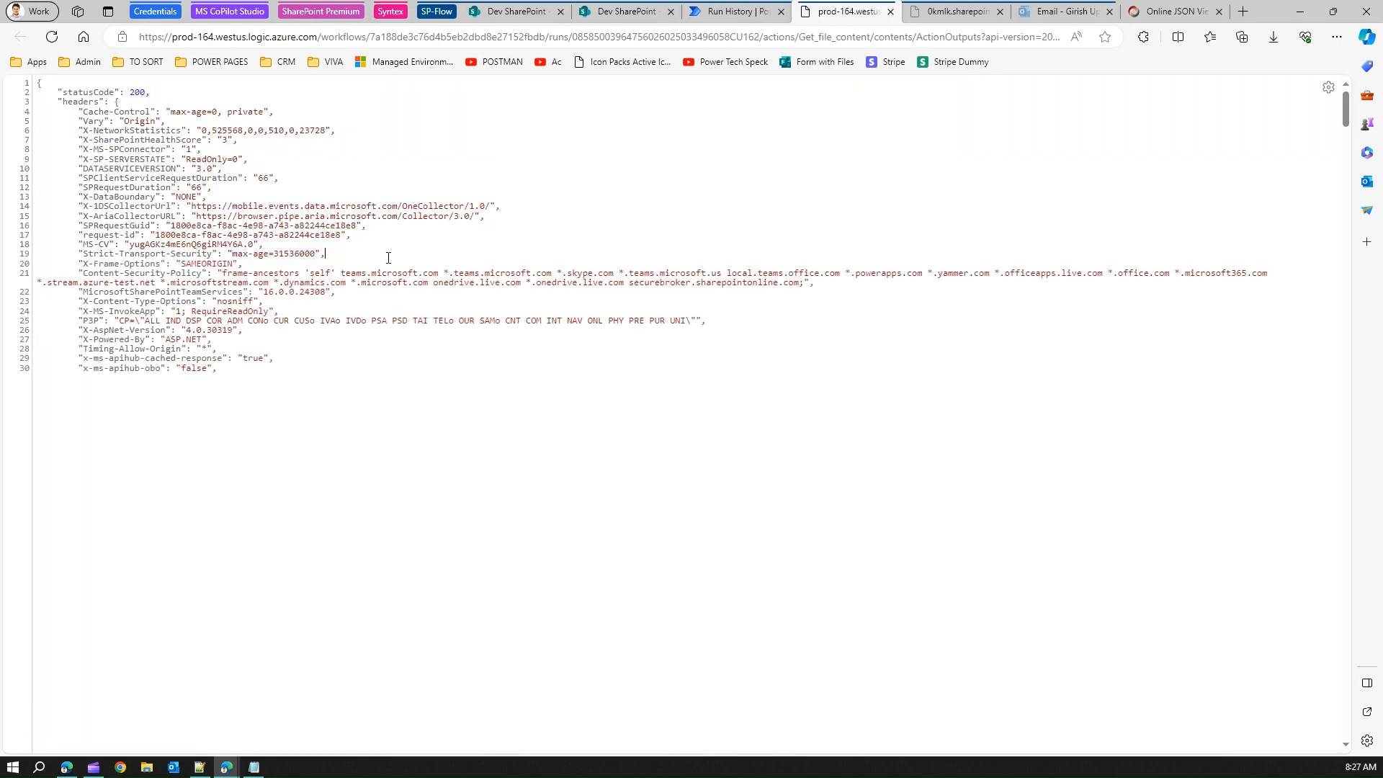
scroll(389, 270, down, 12)
scroll(392, 277, up, 12)
scroll(392, 275, down, 7)
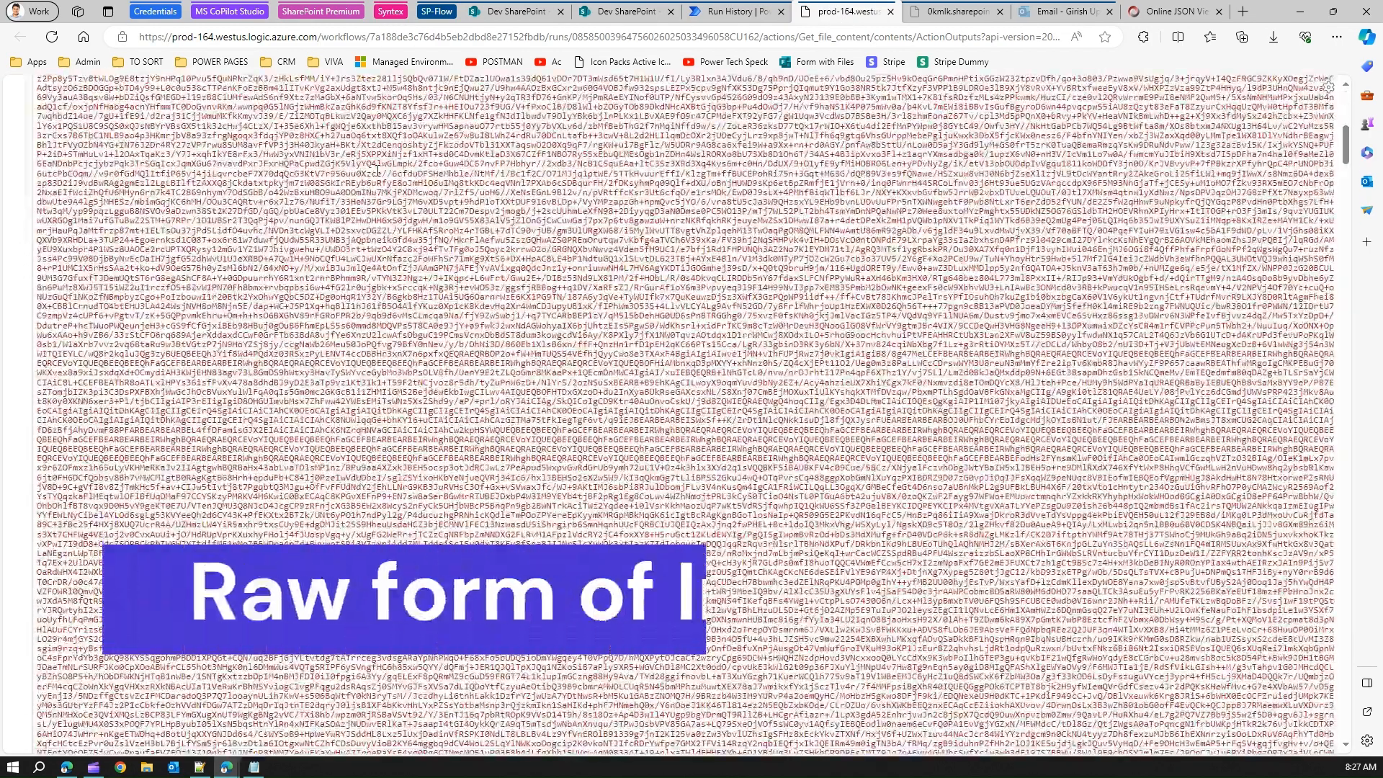
scroll(587, 242, down, 5)
scroll(588, 241, down, 3)
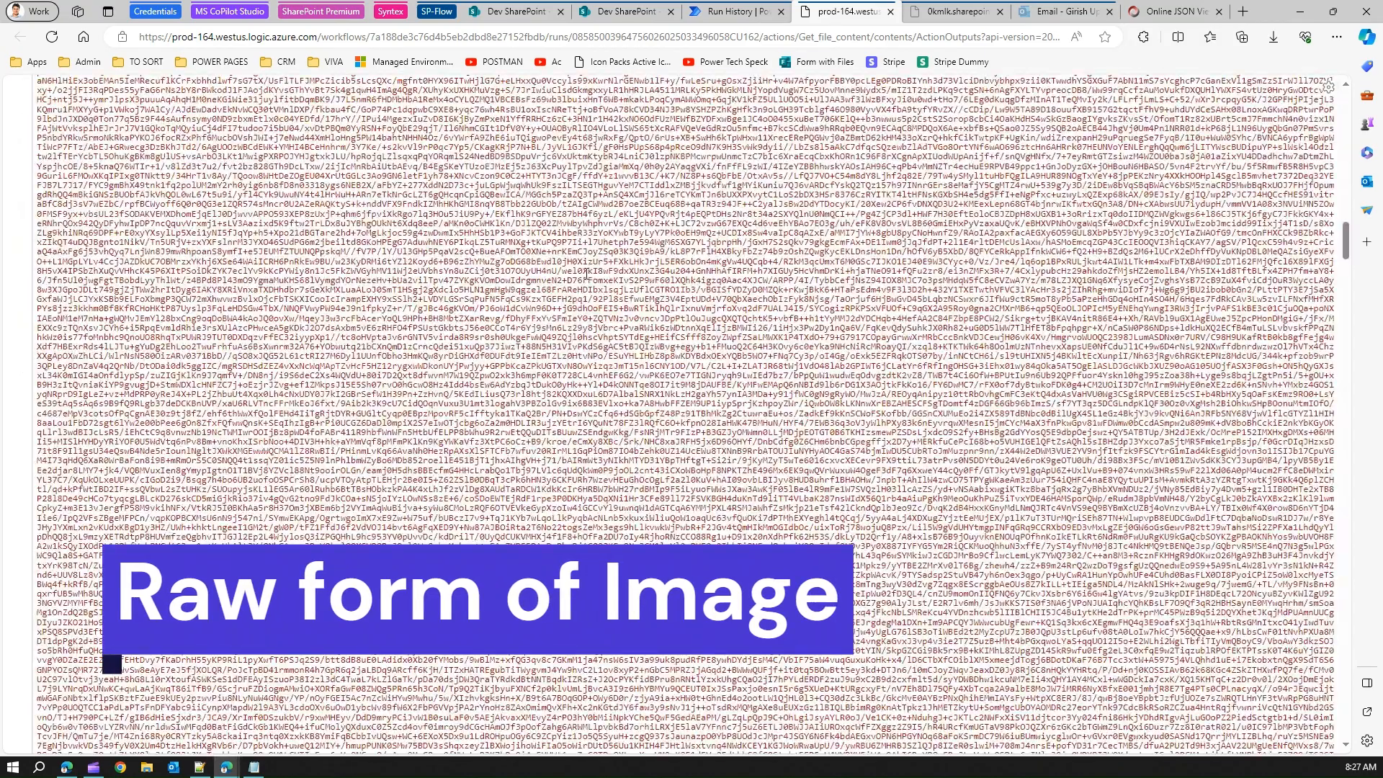
drag(566, 210, 749, 704)
drag(715, 145, 820, 374)
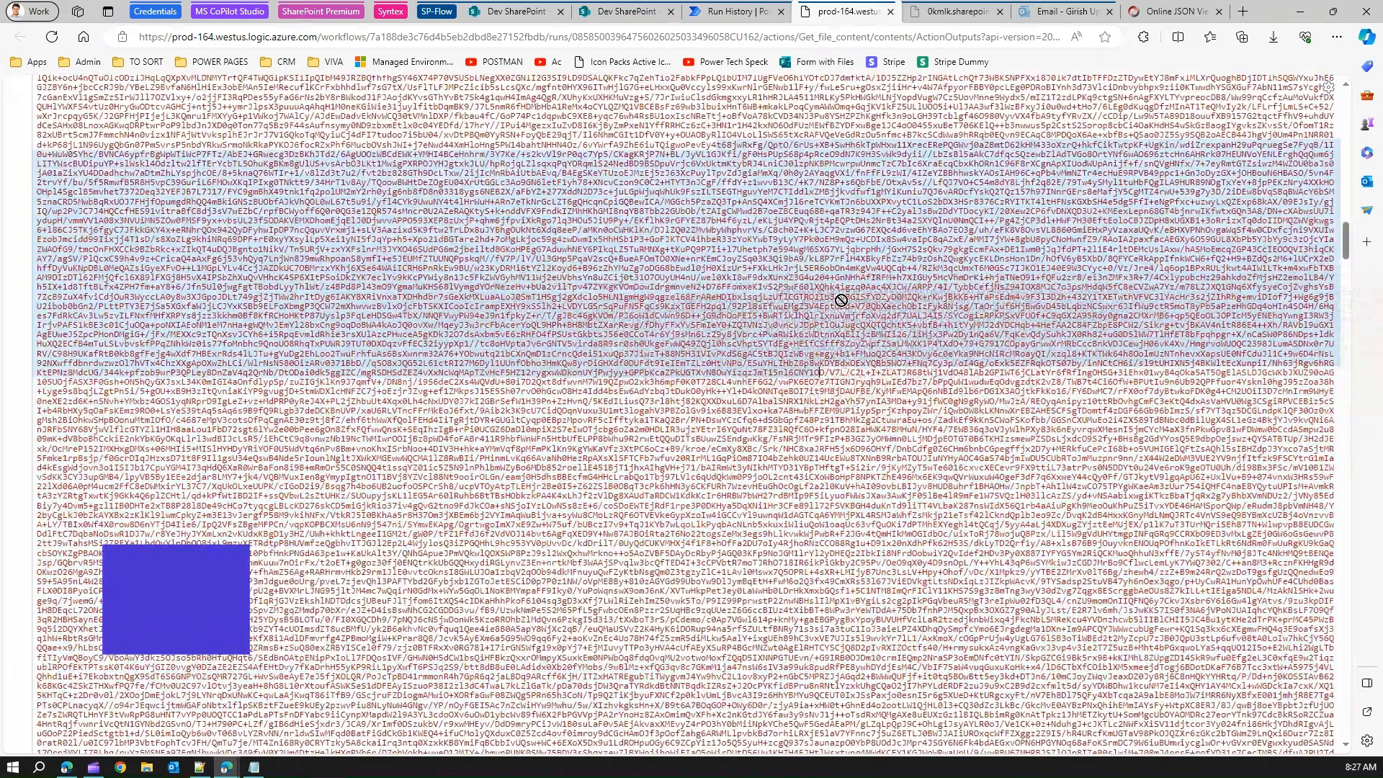
Return to editing the flow, search for "send email", and add the Send an email (V2) action after Get file content.
click(725, 12)
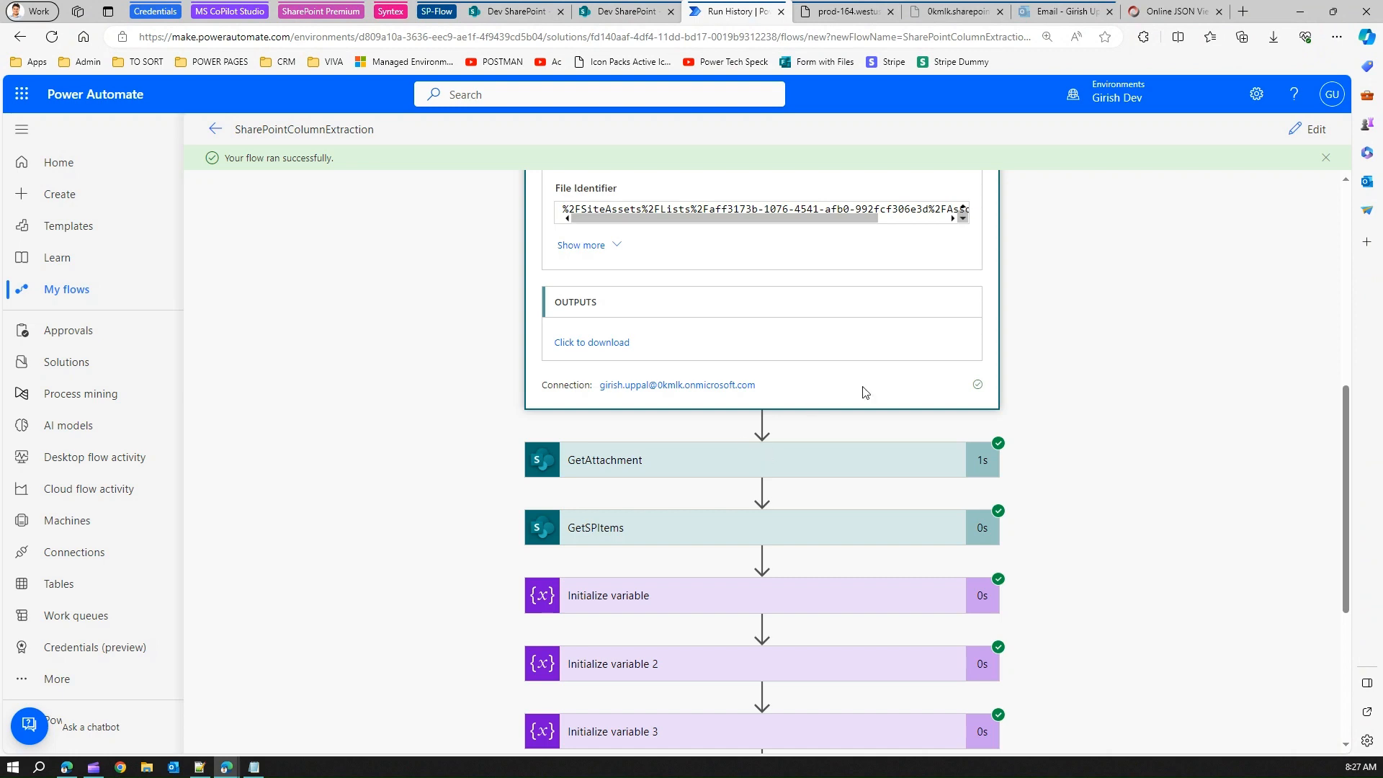
drag(1345, 468, 1344, 237)
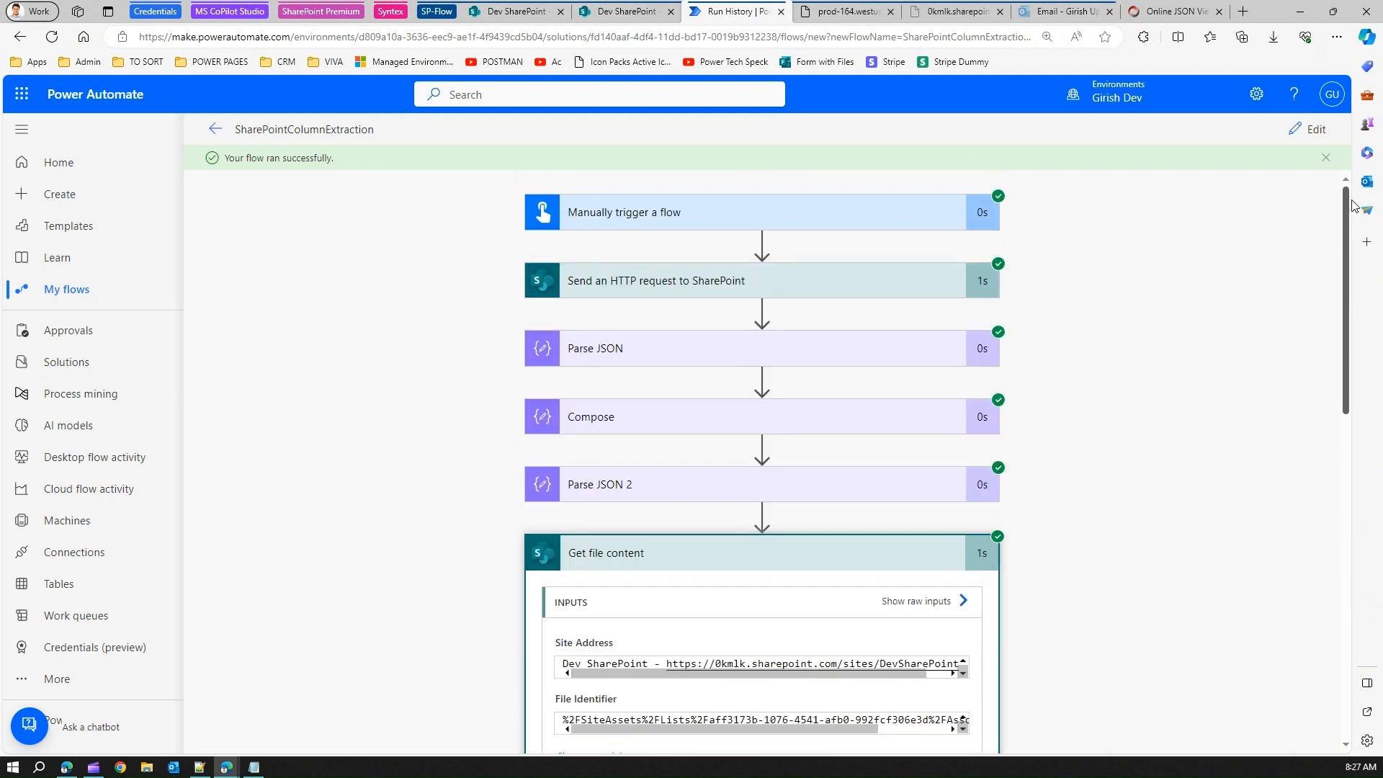
click(1307, 129)
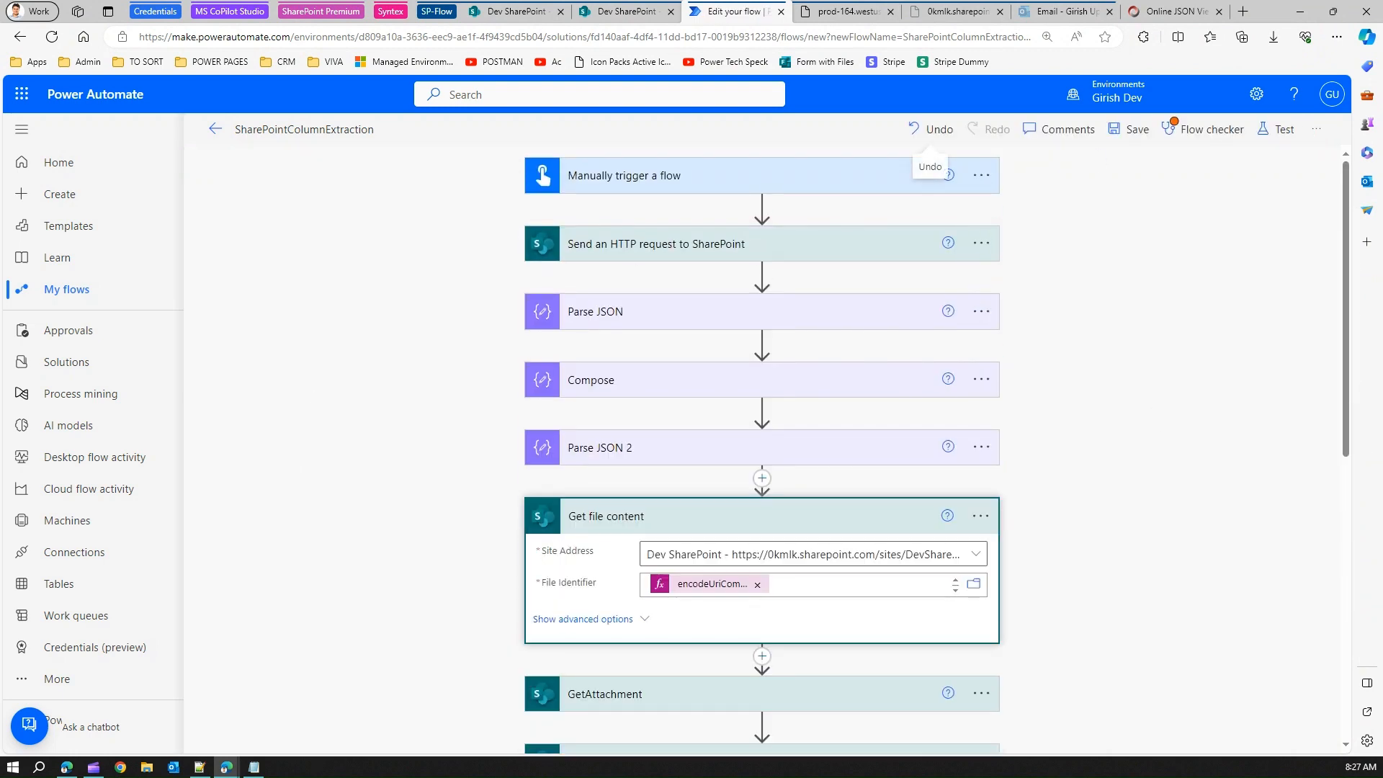
click(762, 657)
click(767, 677)
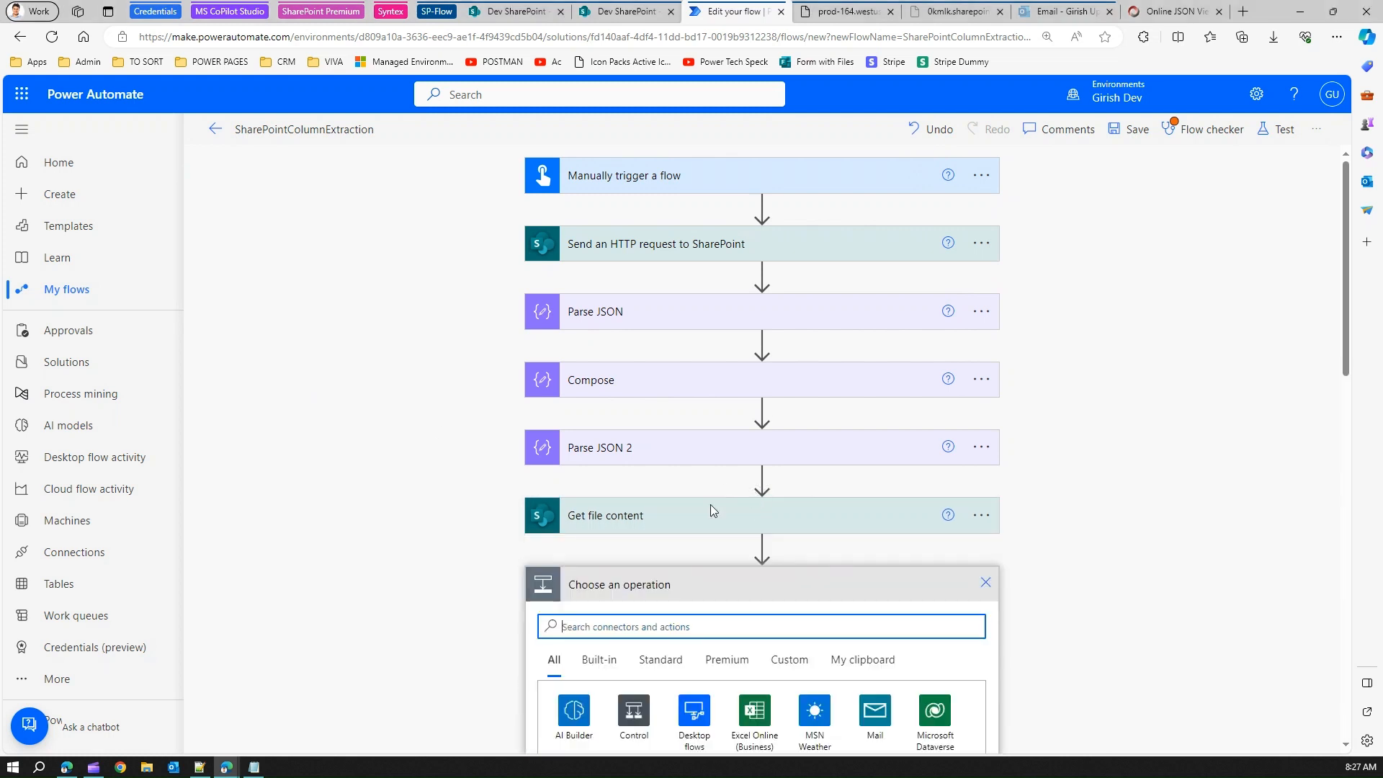
text(send email)
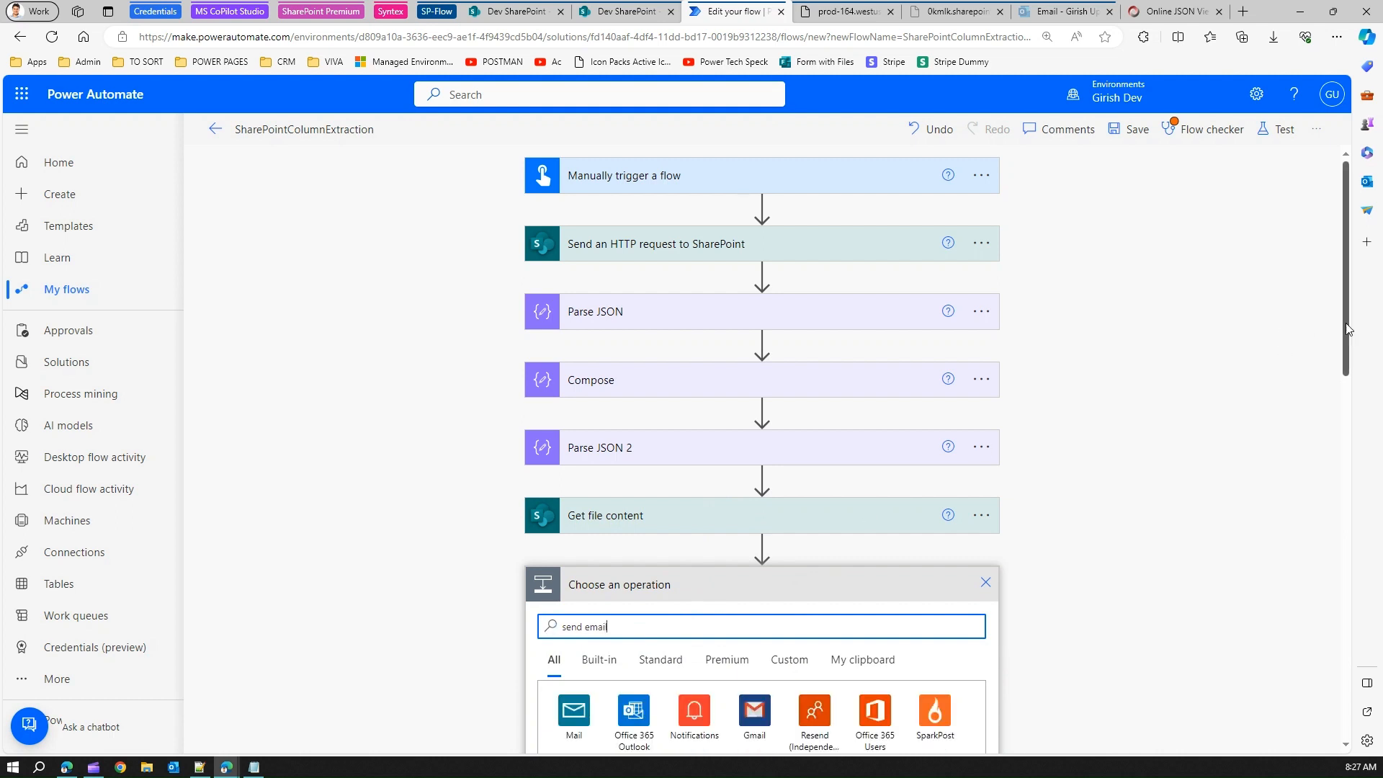
drag(1346, 329, 1362, 445)
click(643, 612)
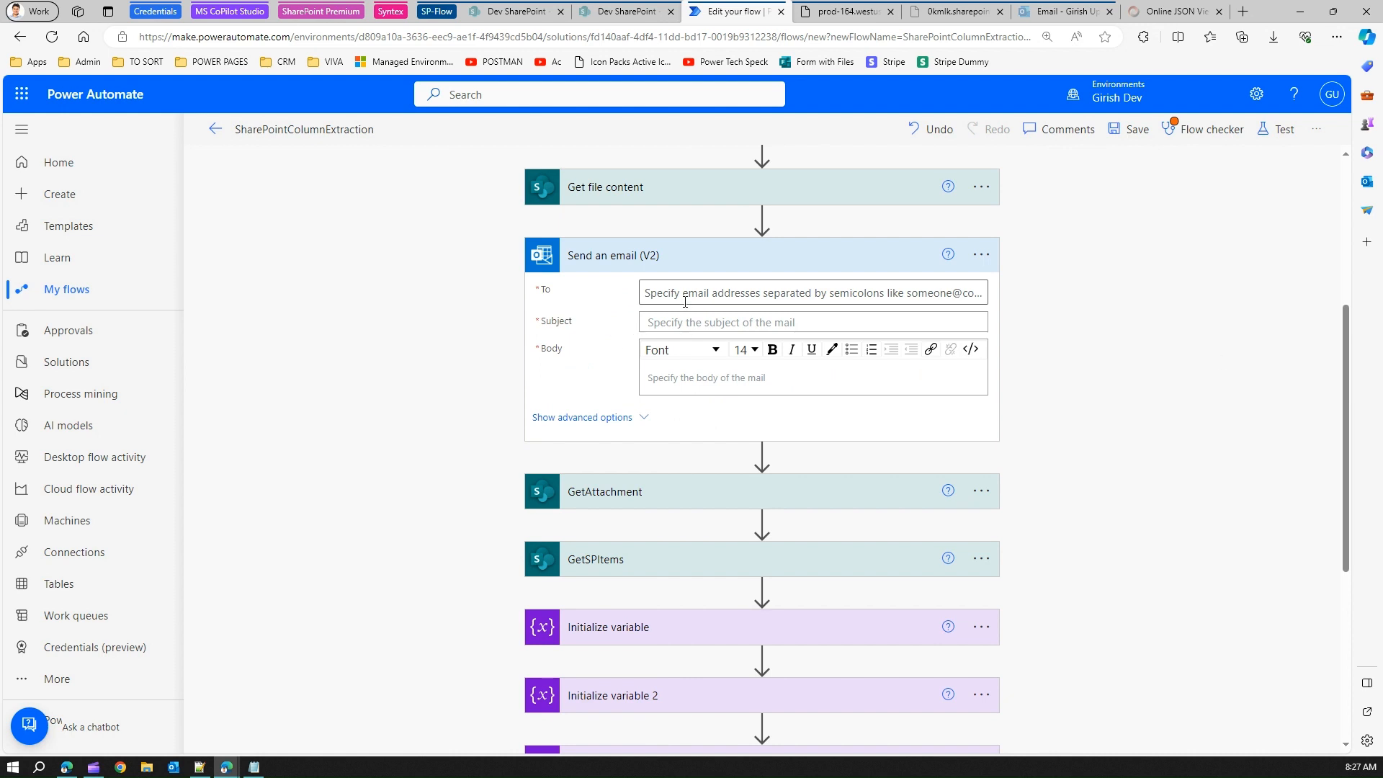
Set the flow owner as the email's recipient and enter "Test Image" as the subject.
click(684, 295)
text(gir)
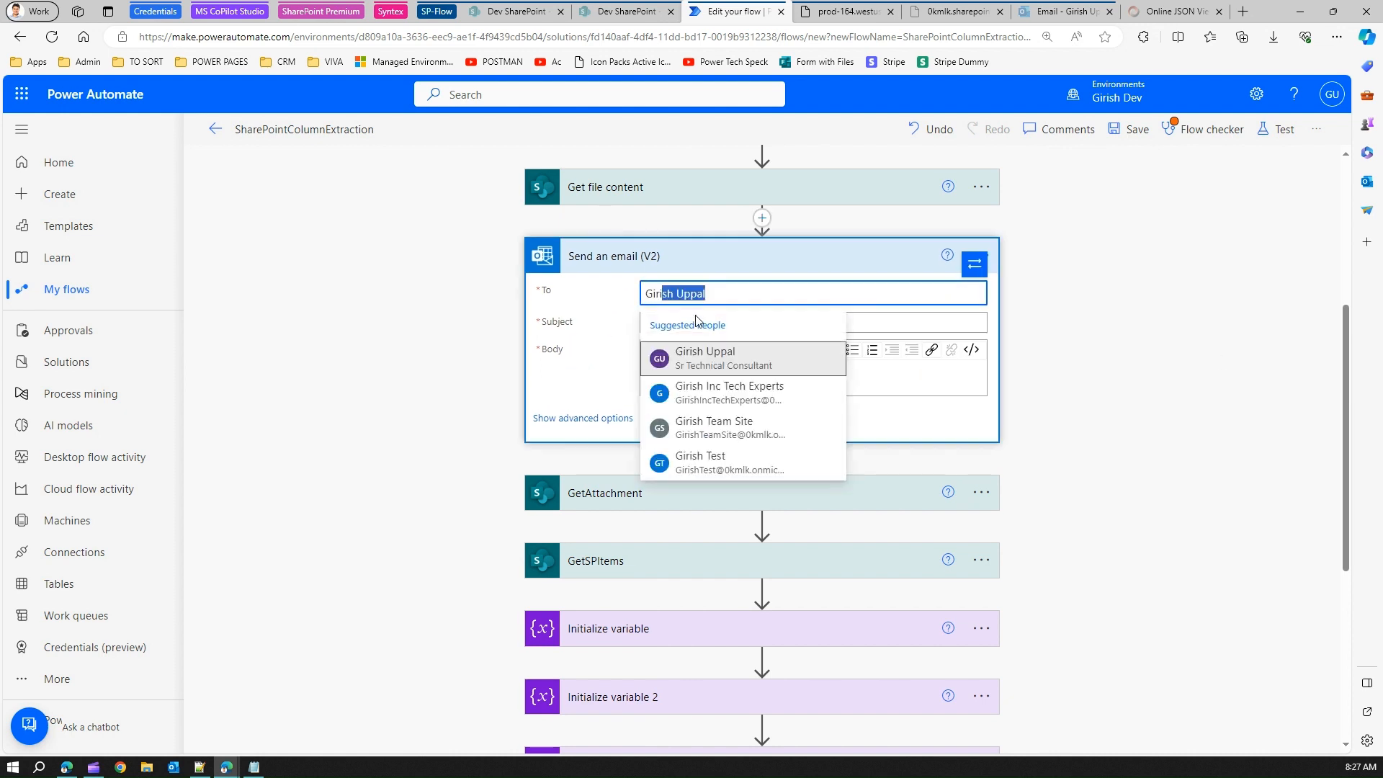
click(694, 355)
click(677, 324)
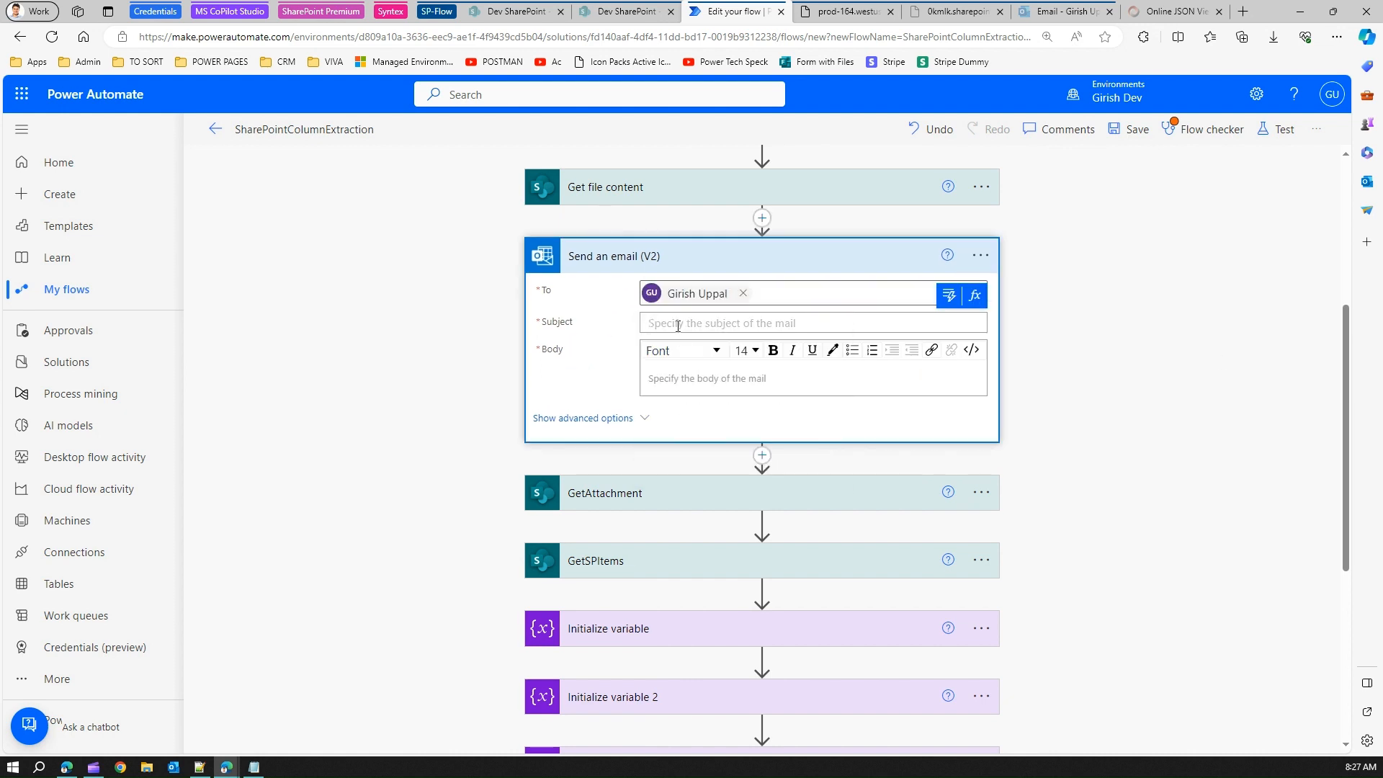
text(Test Ima)
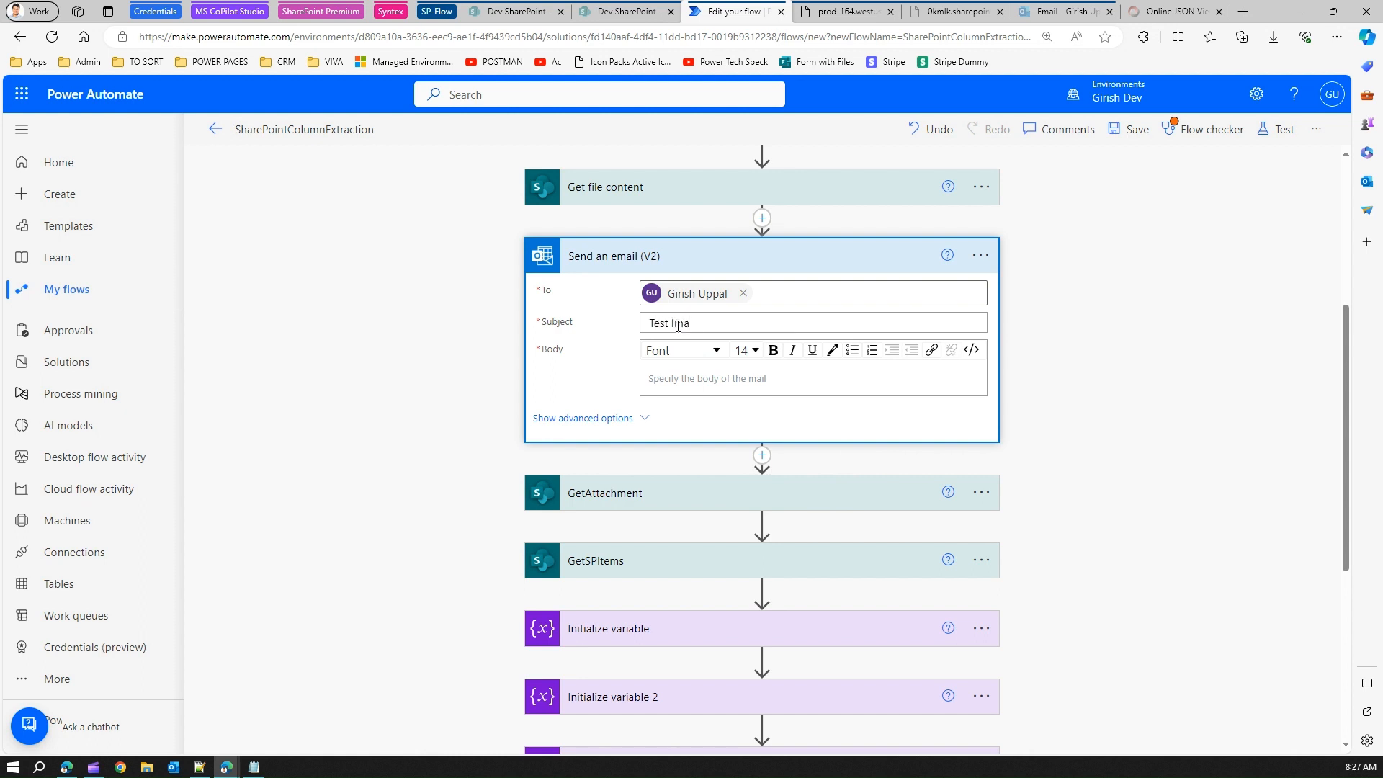
text(ge)
Add four line breaks in the body of the Send an email (V2) action.
click(680, 382)
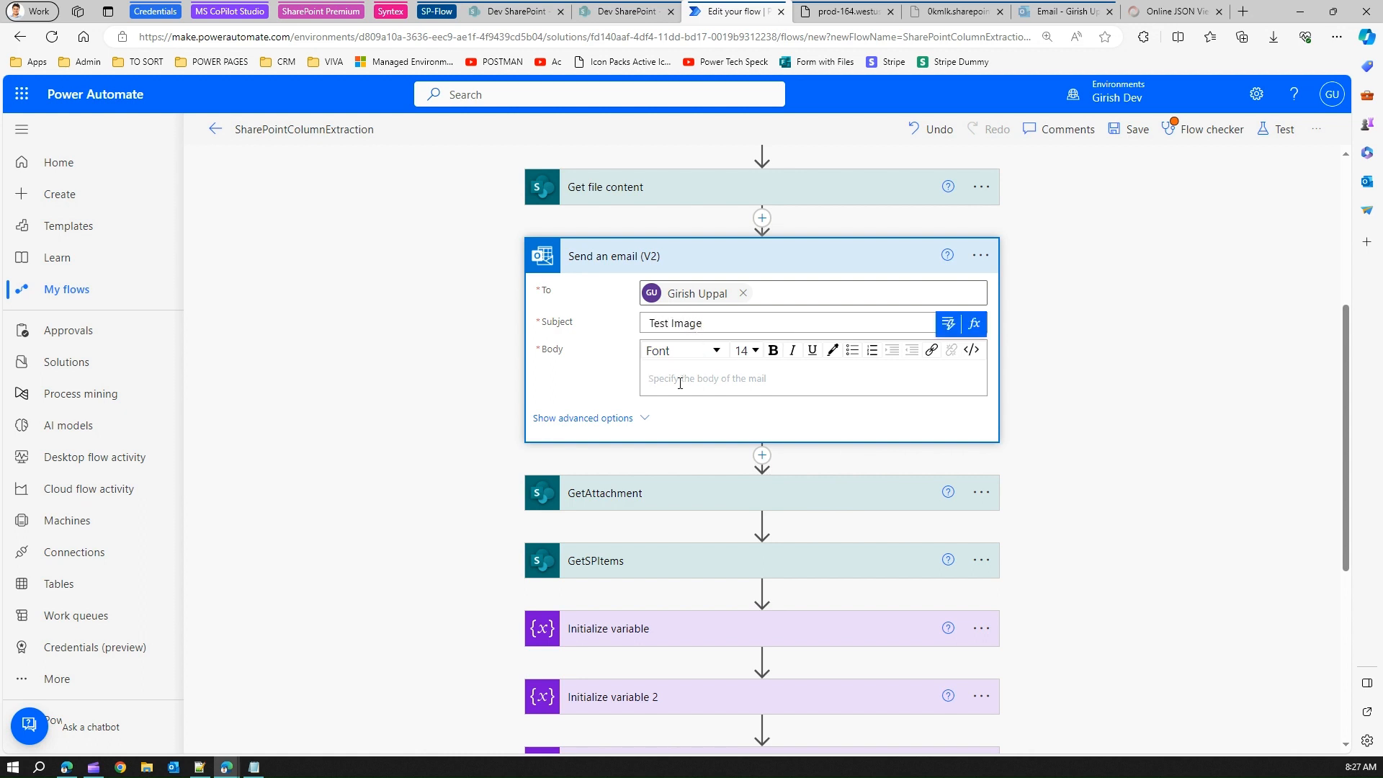
key(Return)
key(Return)
key(Return)
key(Return)
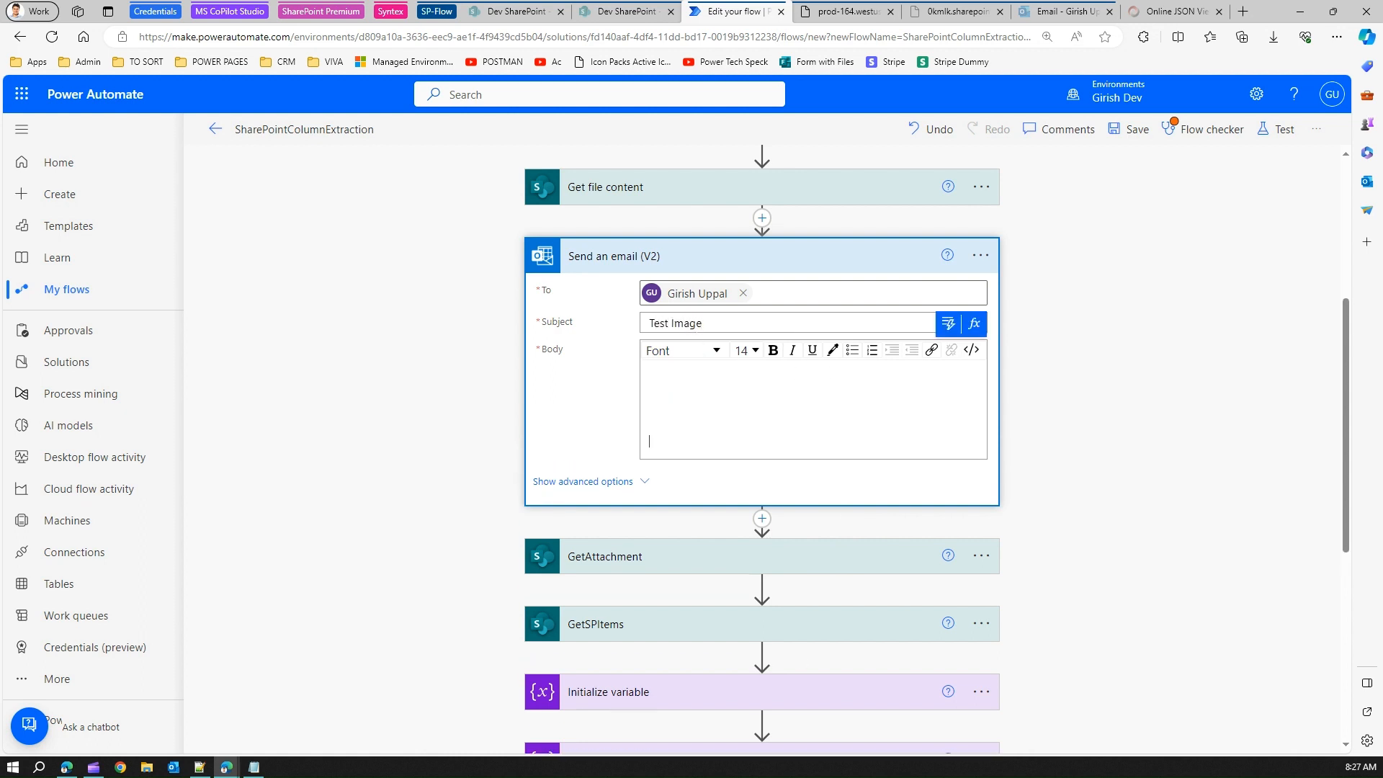
Switch to Notepad and insert six blank lines above the first SharePoint URL, returning to the first line.
click(263, 766)
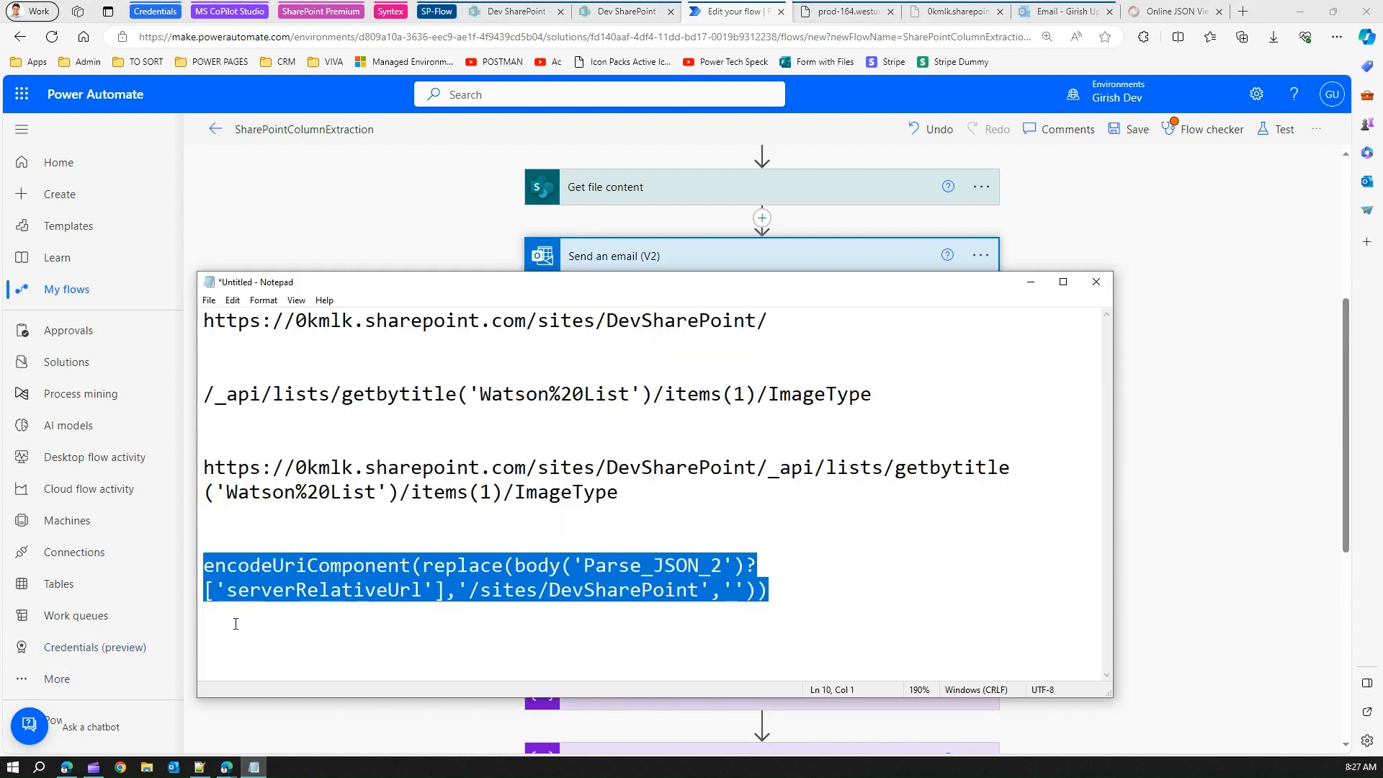
click(353, 590)
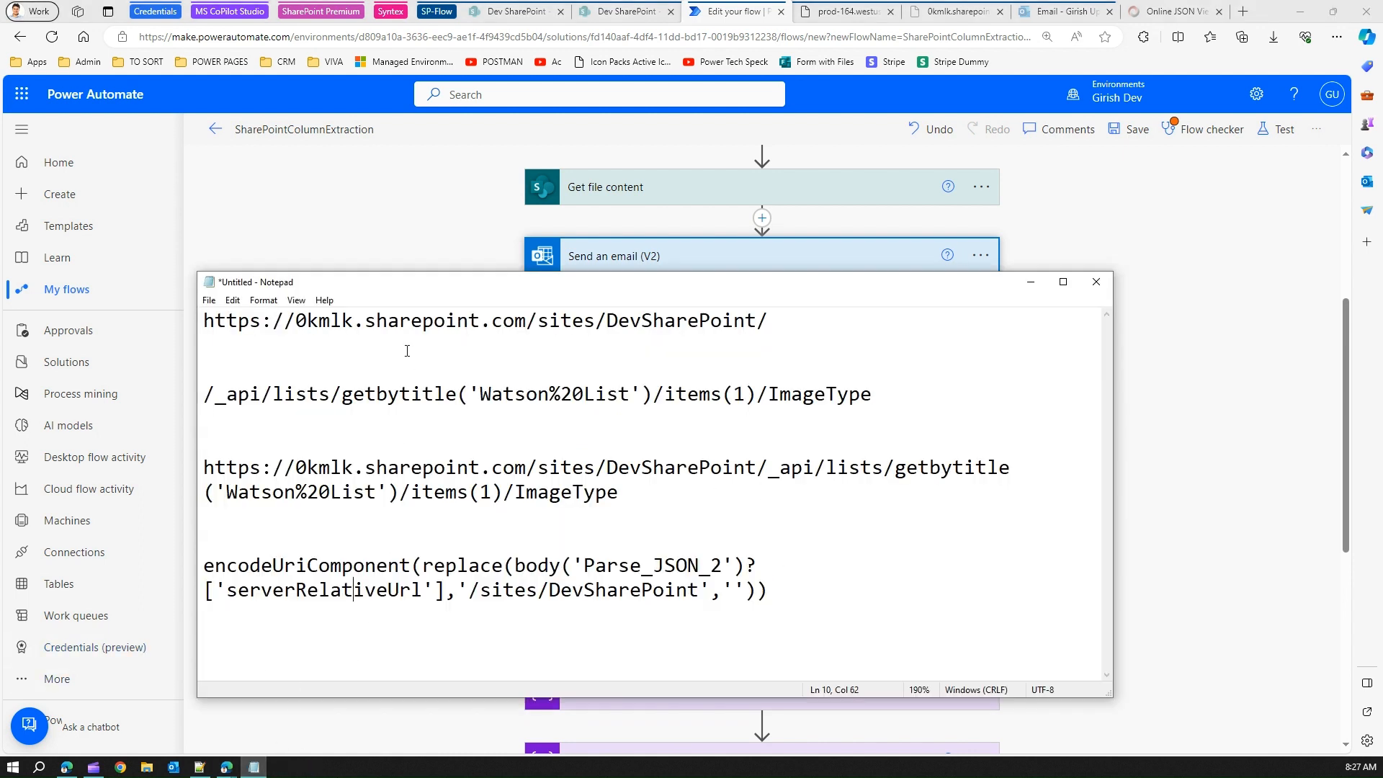
click(206, 319)
key(Return)
key(Return)
key(Return)
key(Return)
key(Return)
key(Return)
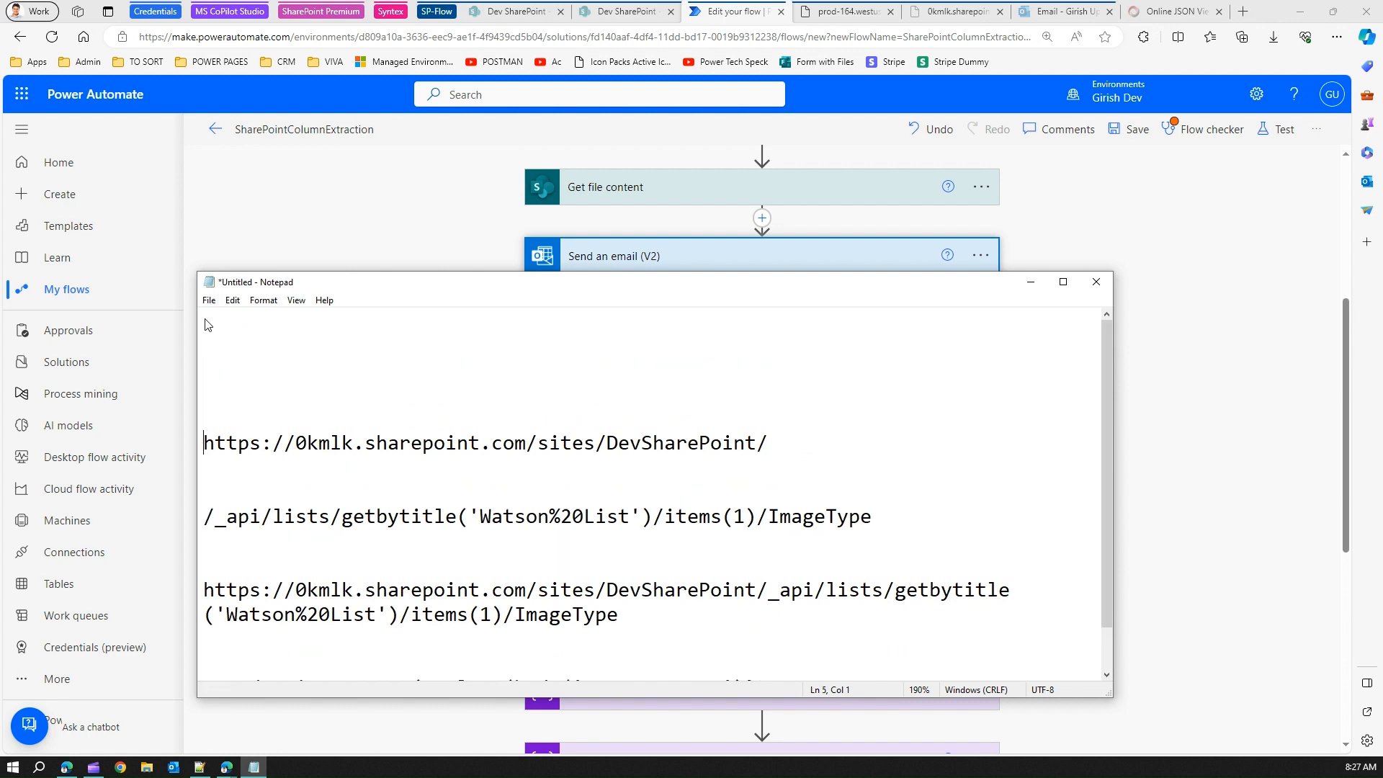
key(Up)
key(Up)
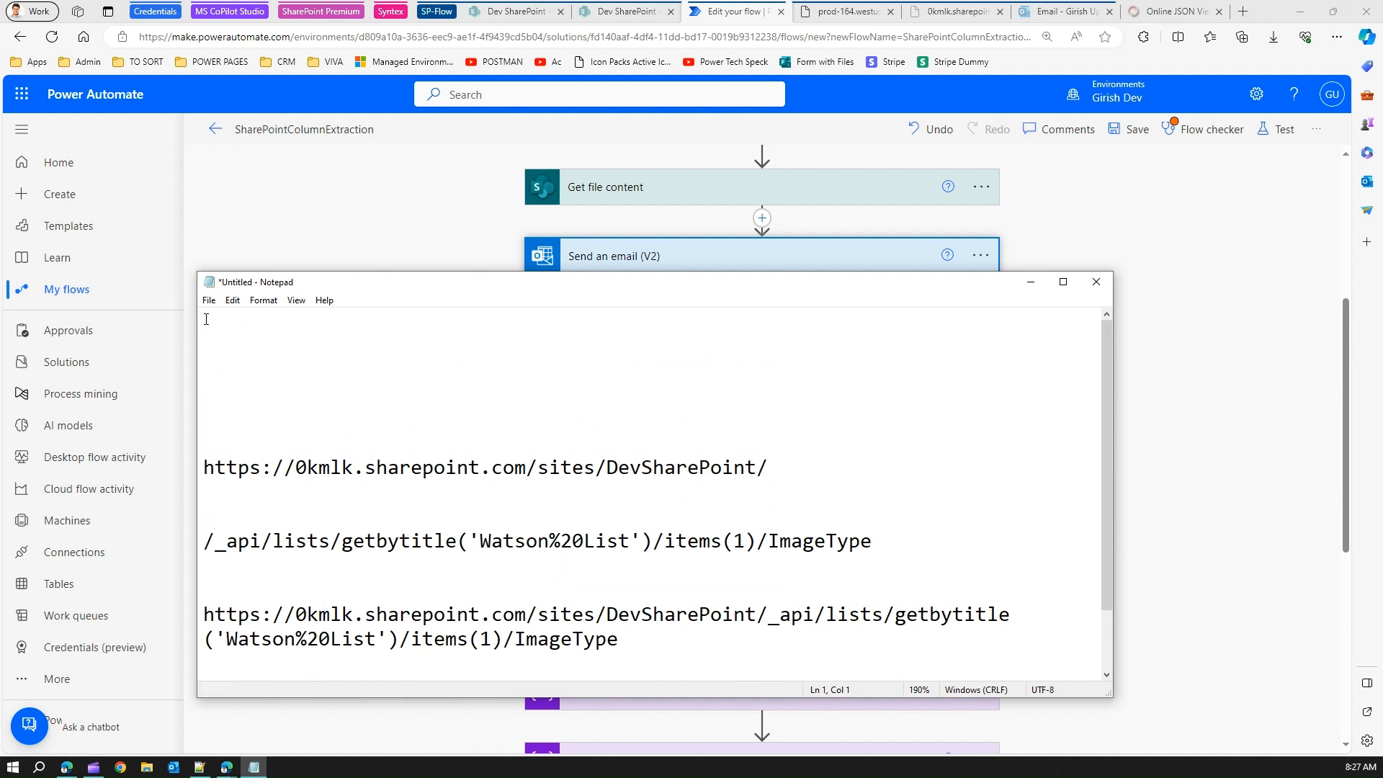
Write the tag <img src='date:image/png;base64,YYY ' /> on the first line of the Notepad file and copy it.
text(<img src='' />)
click(315, 322)
text(ate:image)
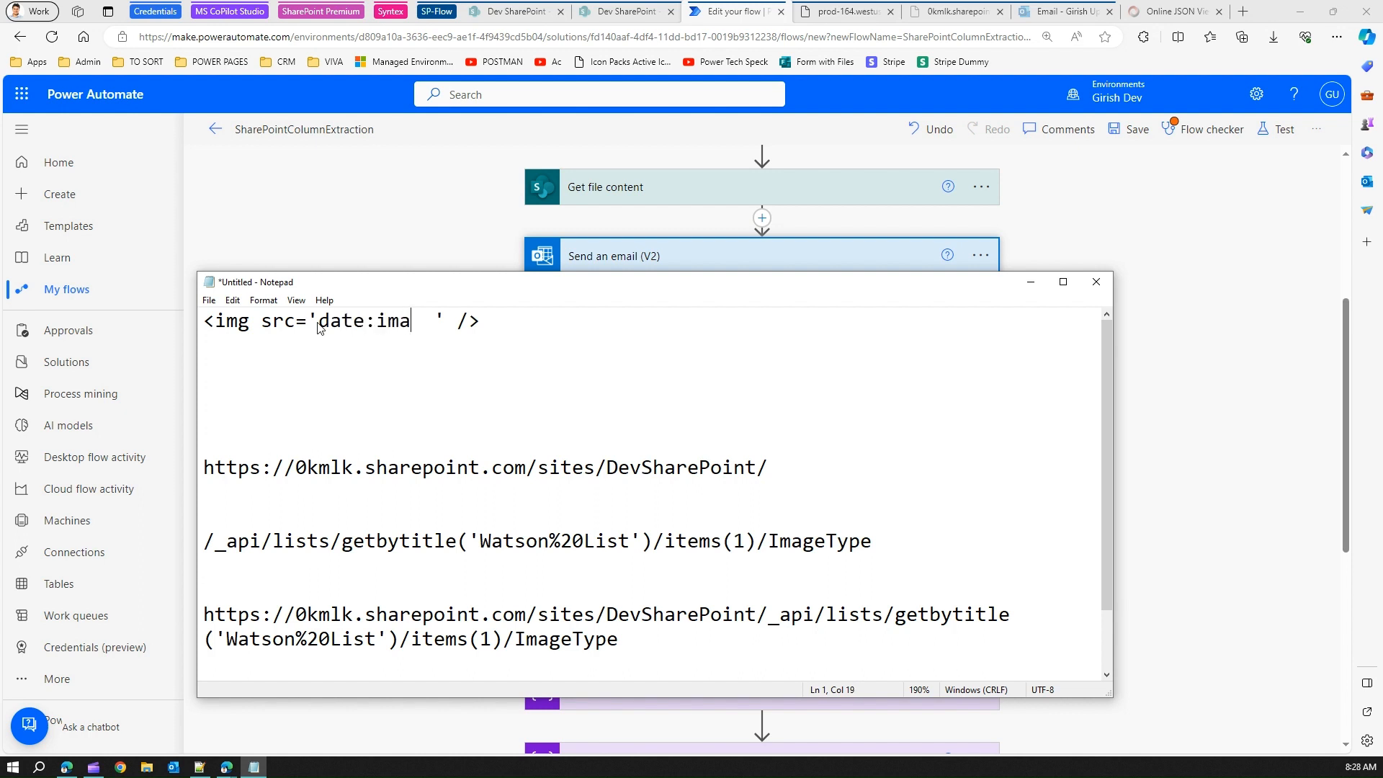
text(/png;base64)
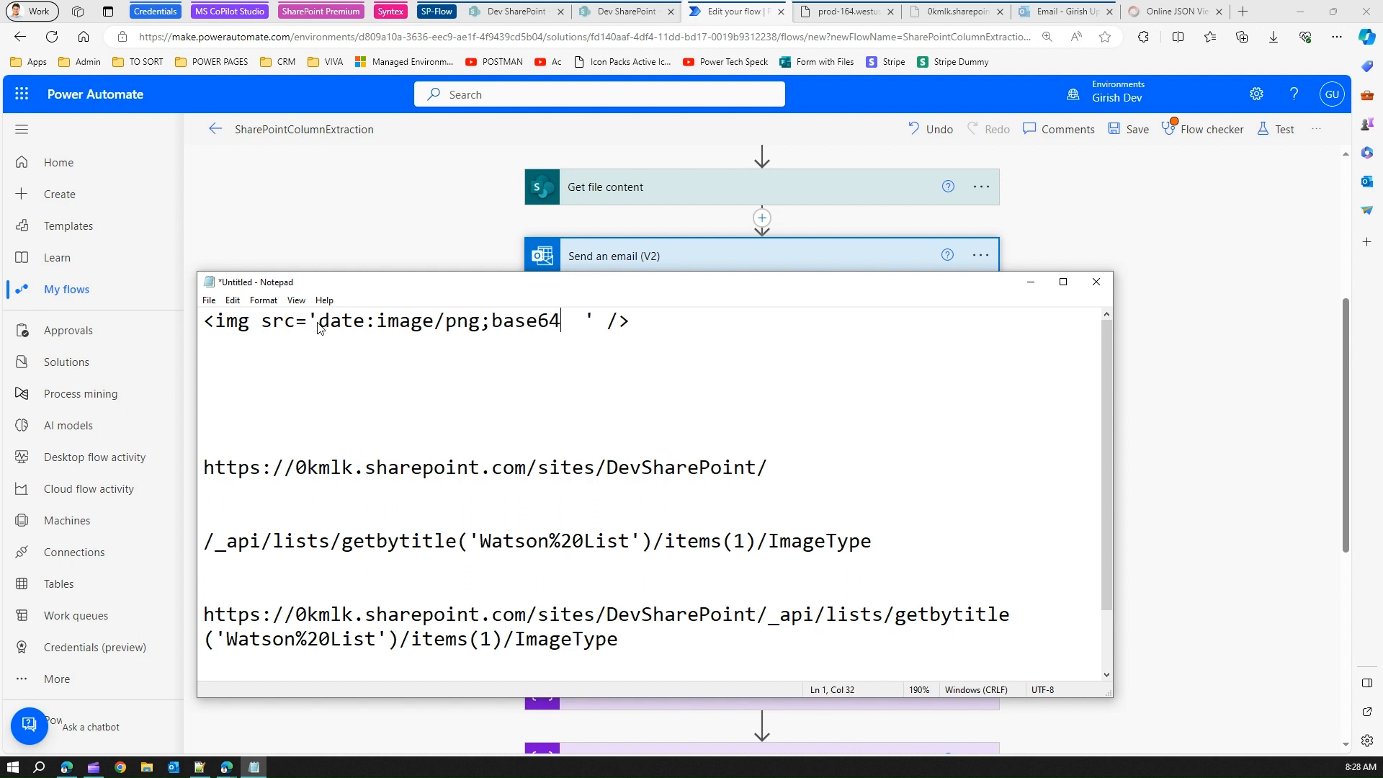
text(,YYY)
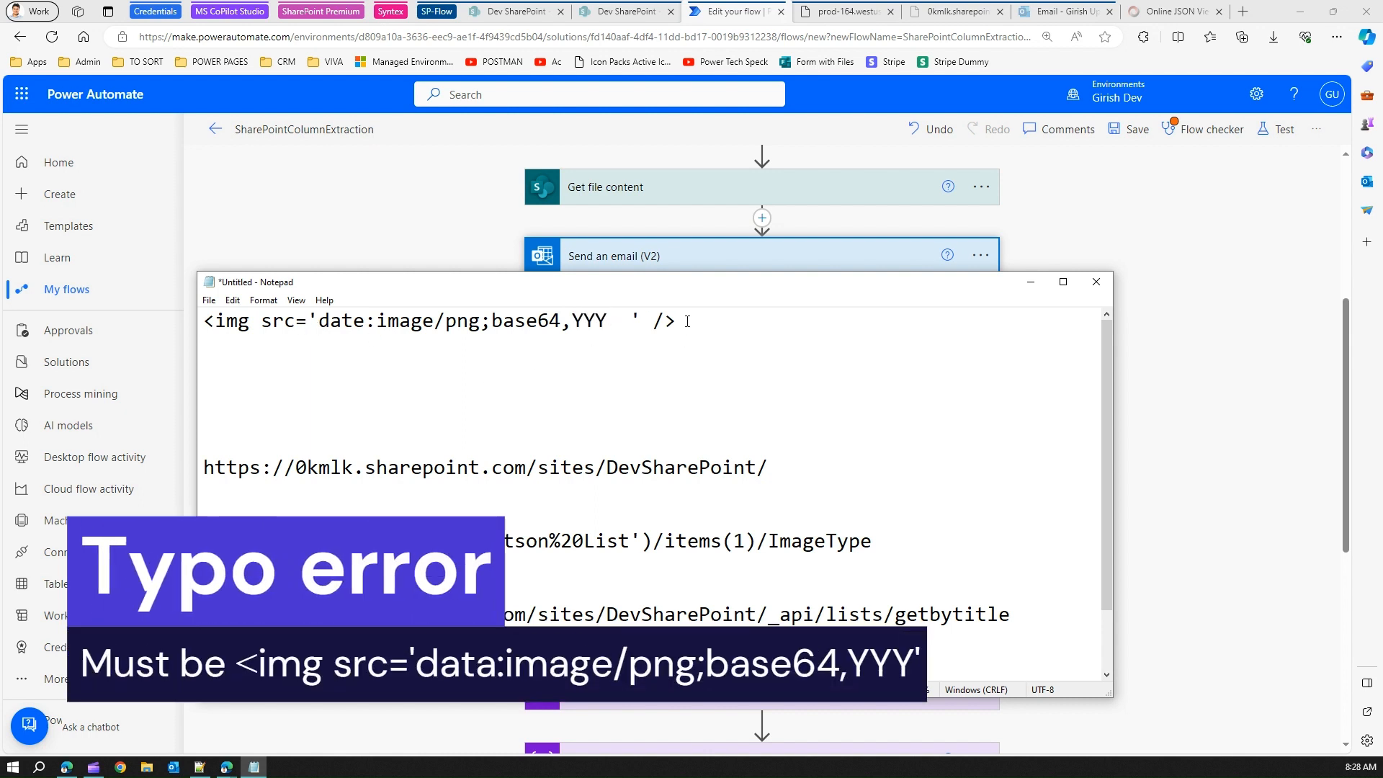
key(shift+Up)
key(ctrl+c)
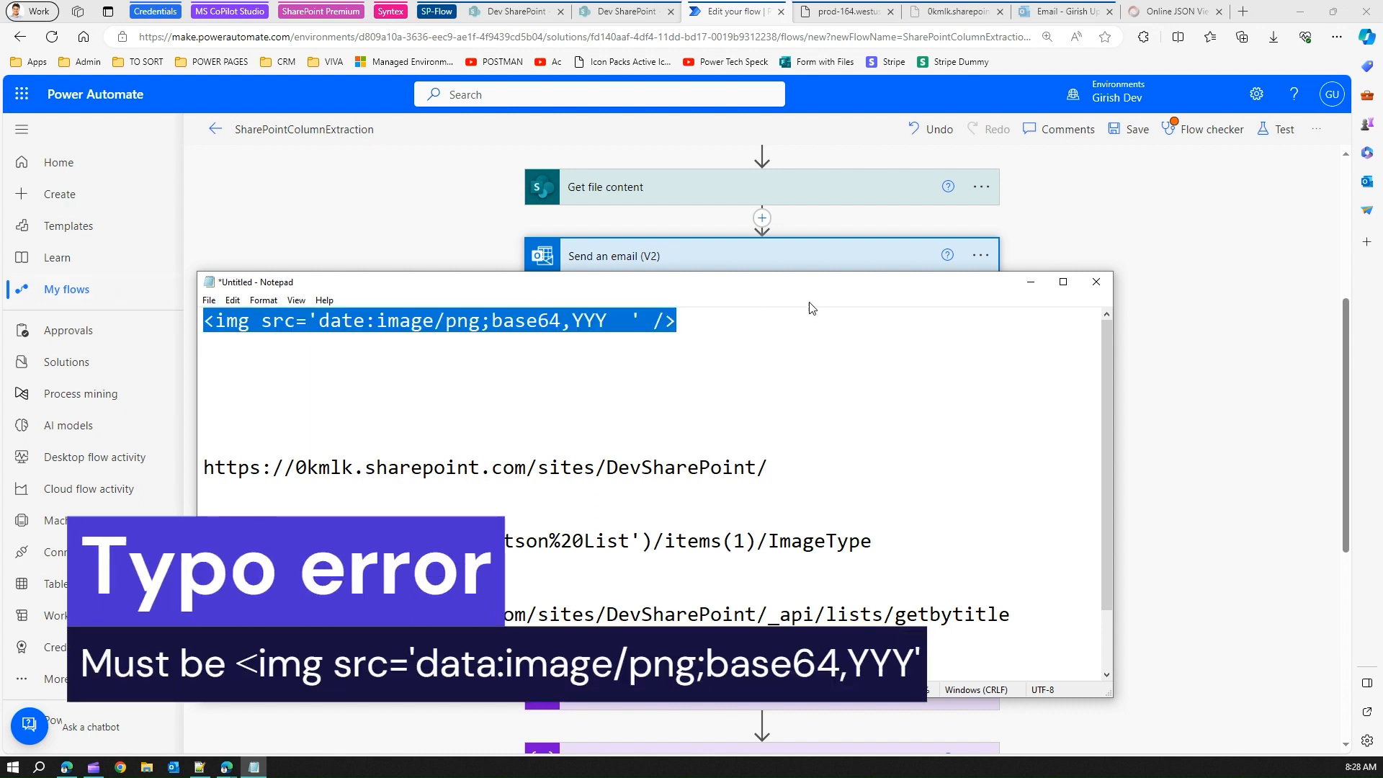
click(717, 393)
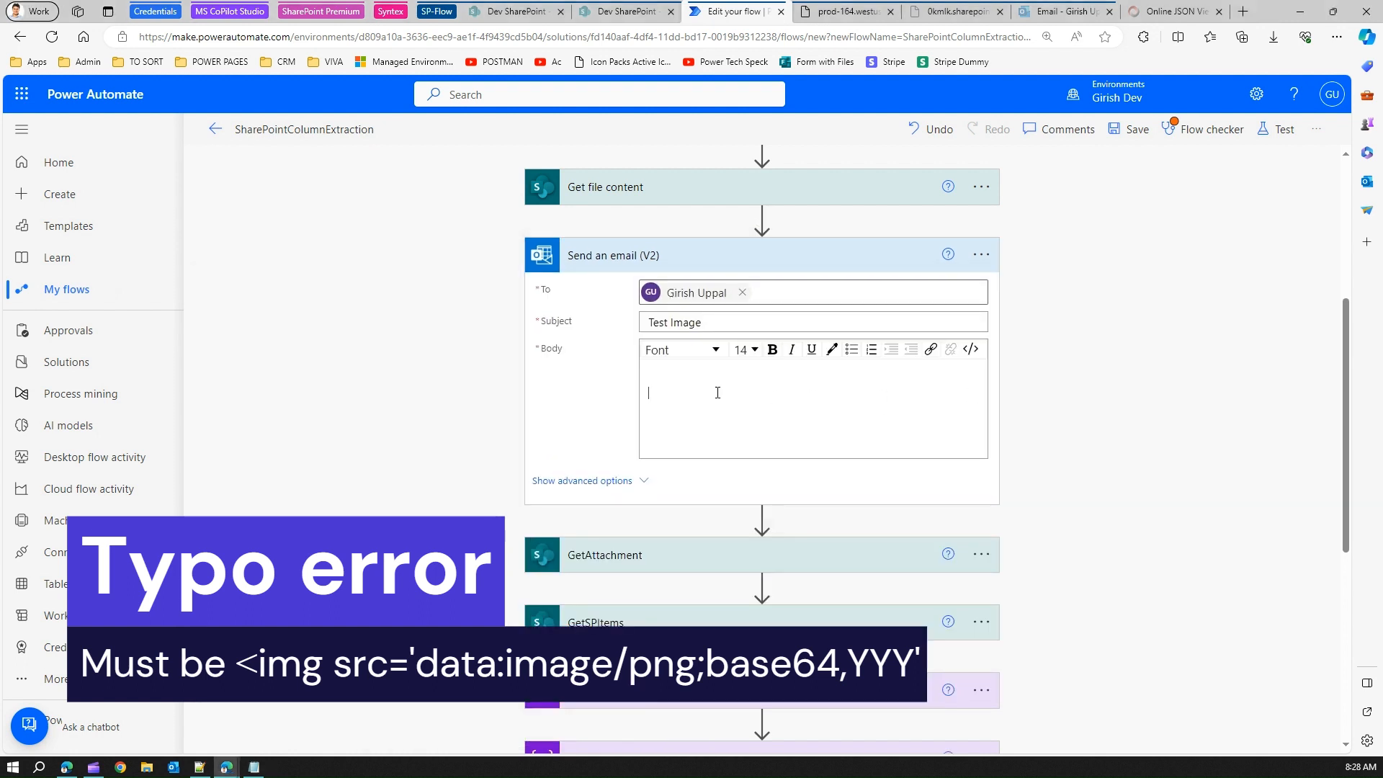
text(<)
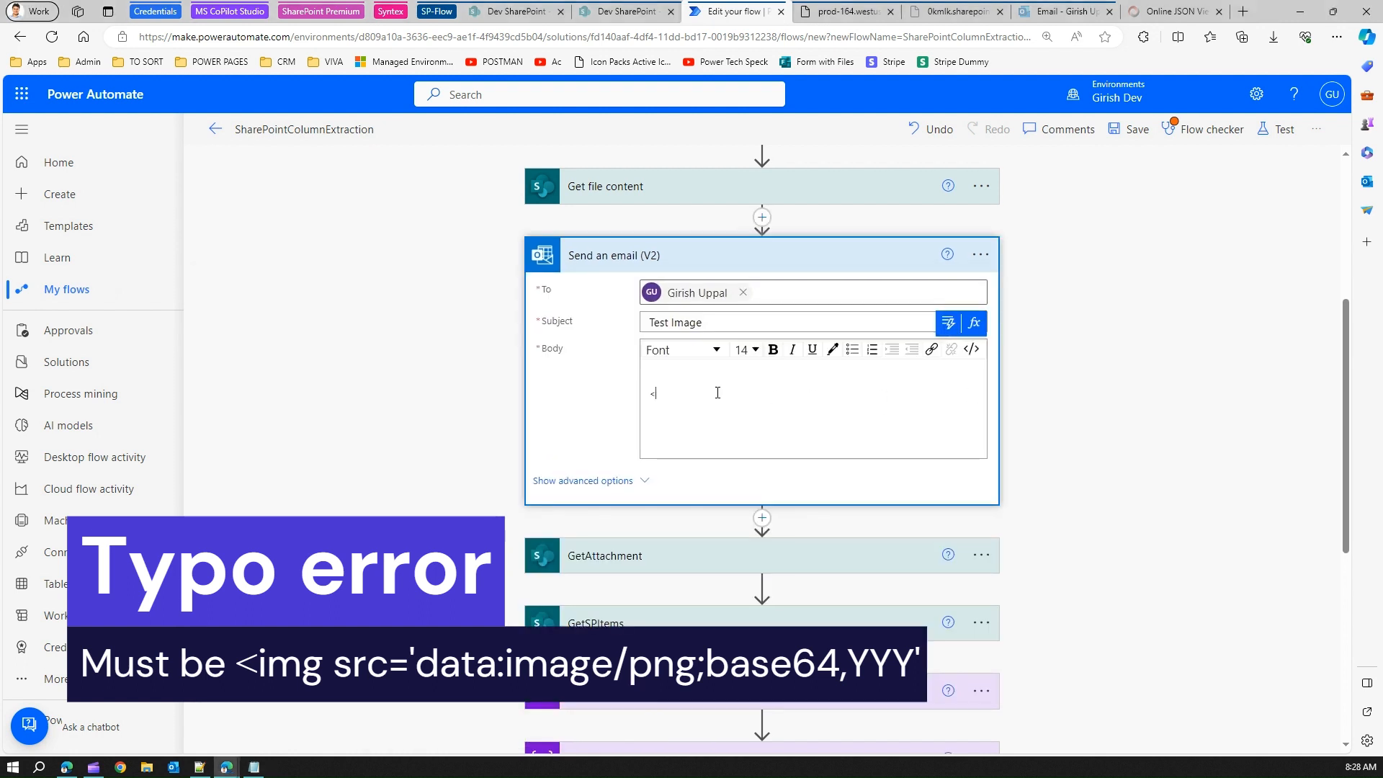
text(p>)
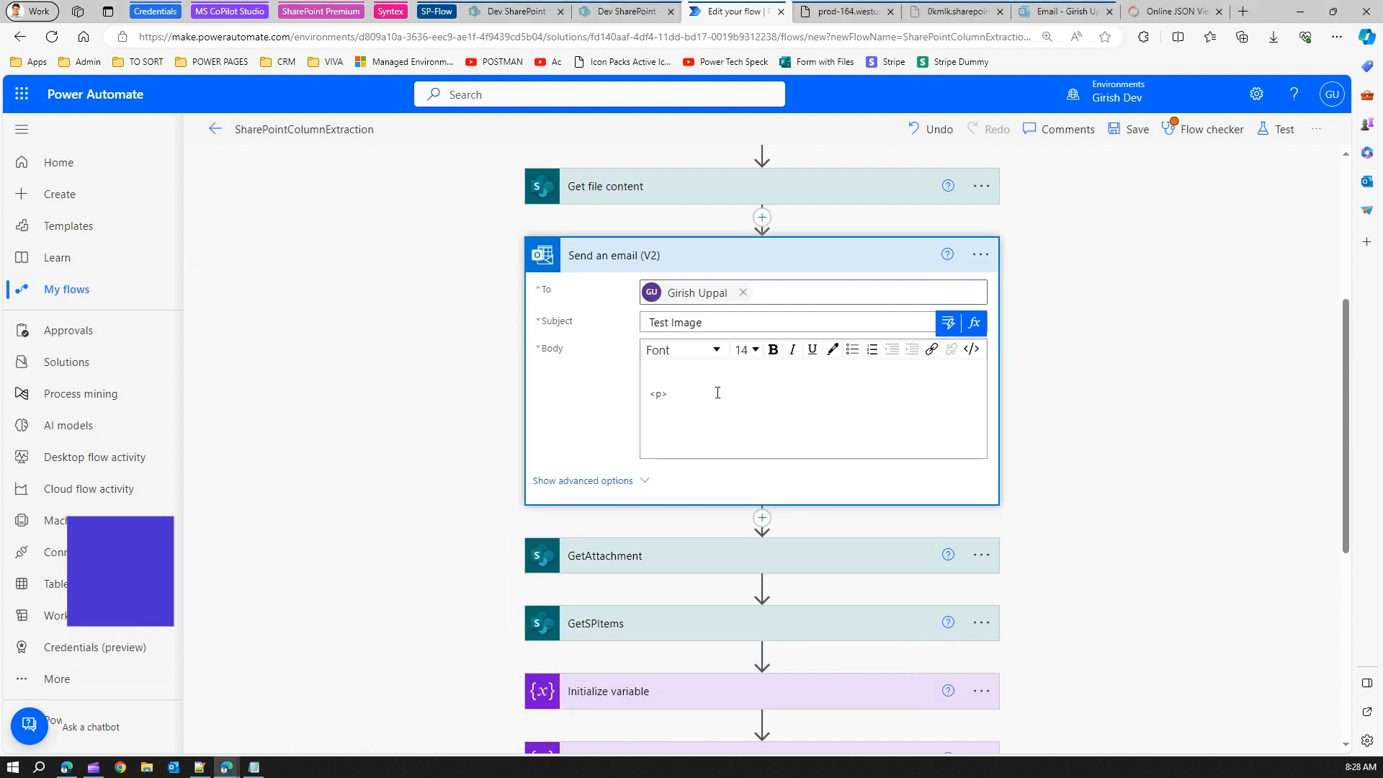
key(BackSpace)
key(BackSpace)
key(BackSpace)
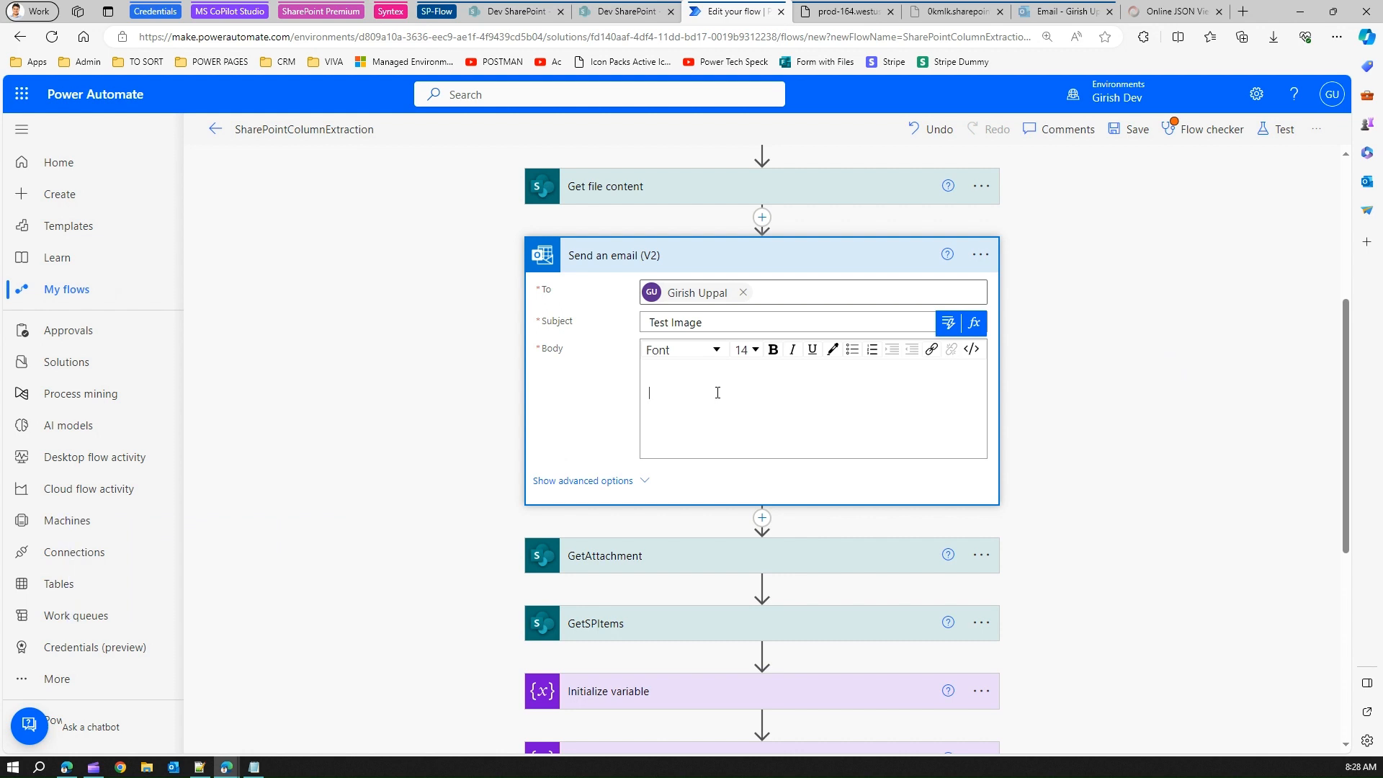
Show the email body as HTML code and paste the copied img tag among four new lines after the third <br>.
click(972, 350)
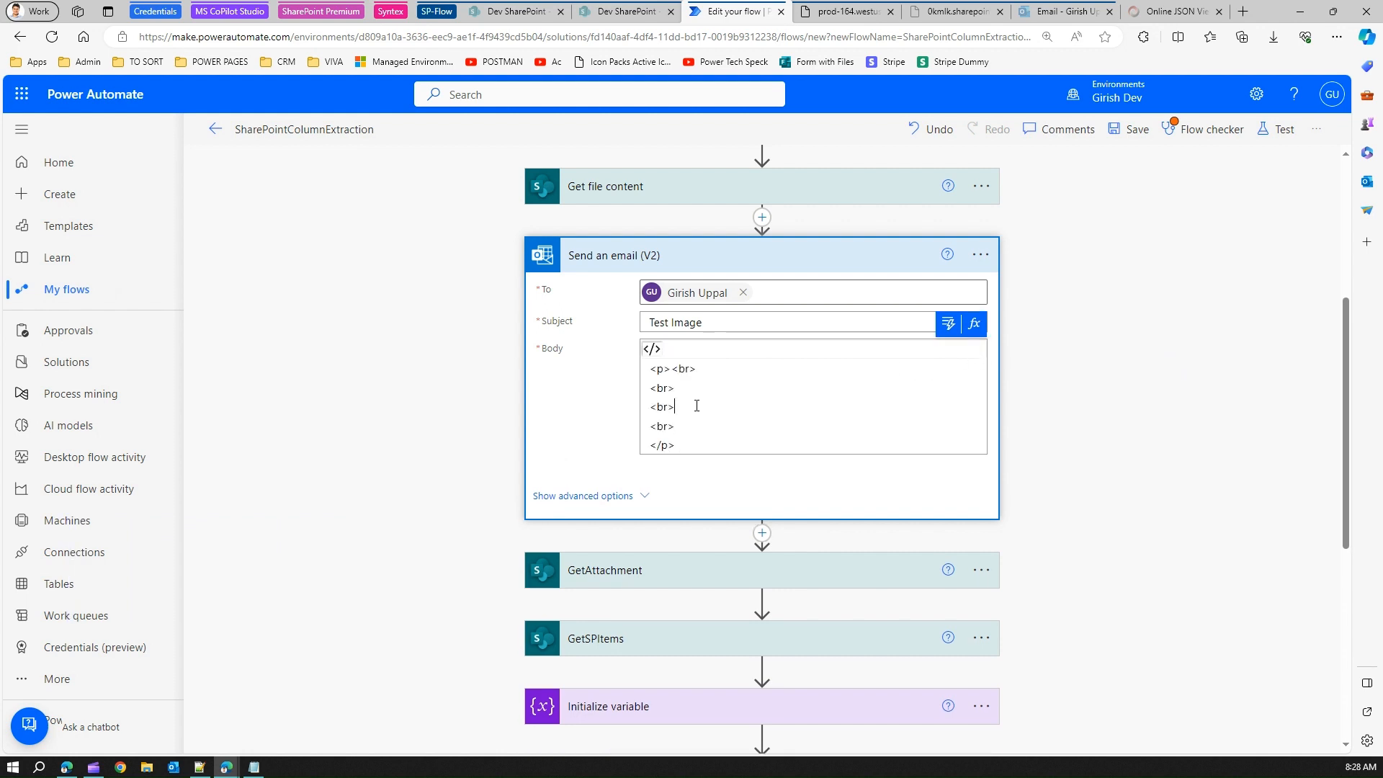
key(Return)
key(Return)
key(Return)
key(Return)
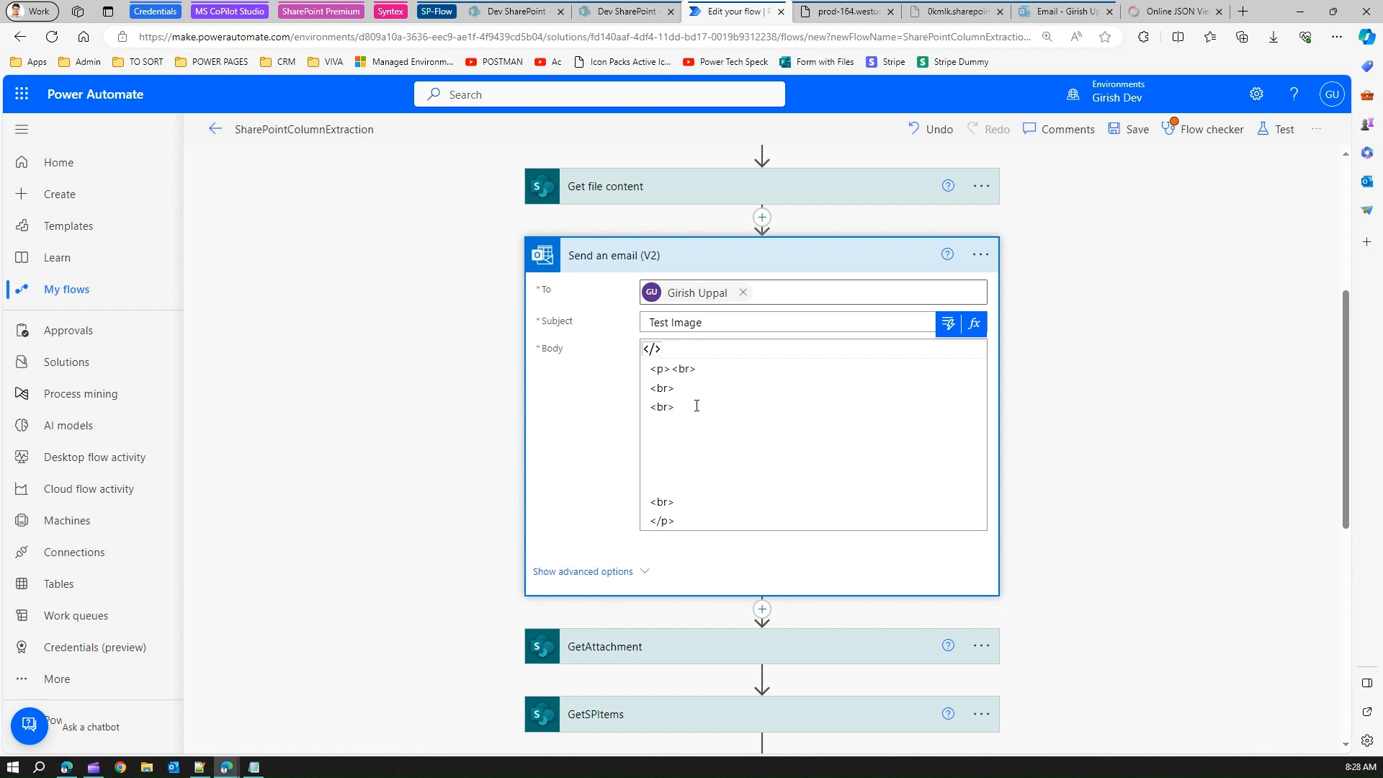
key(ctrl+v)
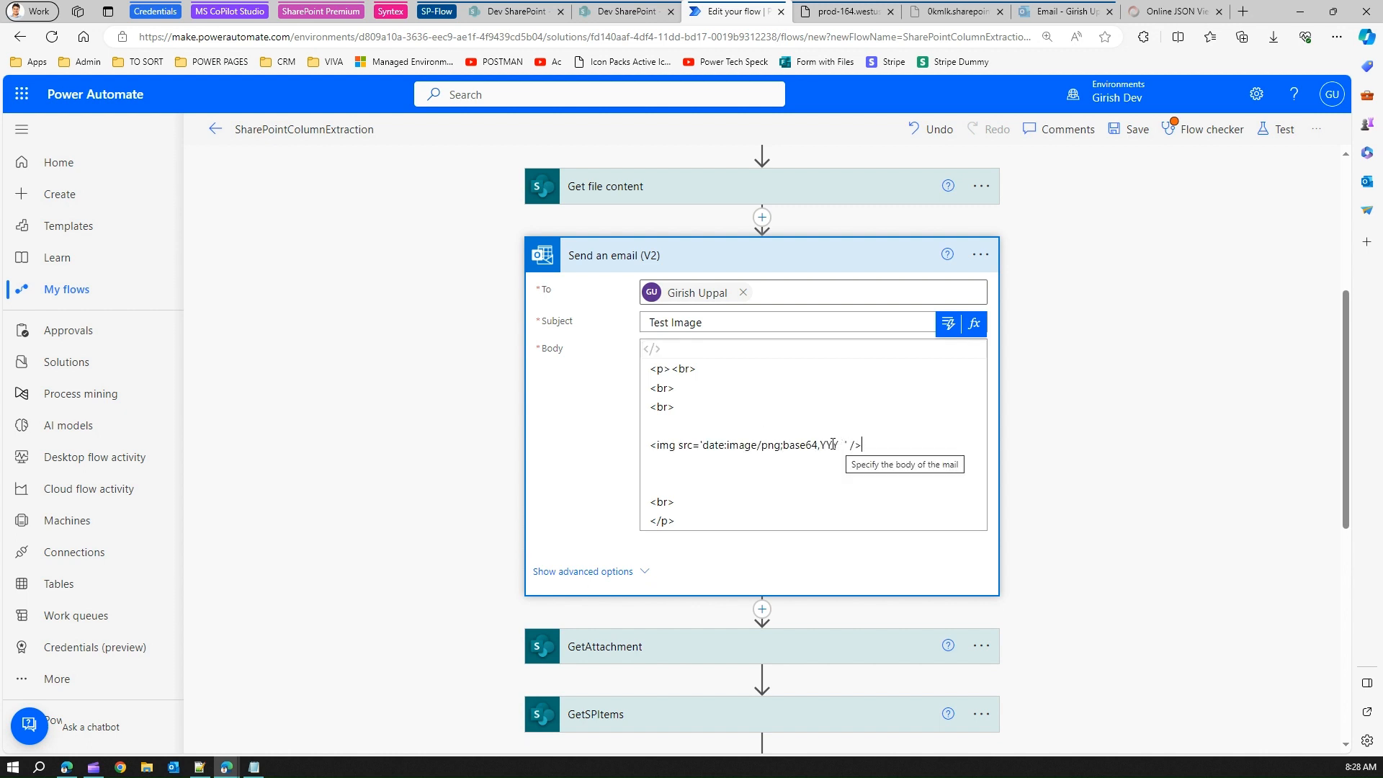
Replace the YYY placeholder in the img tag with the expression base64(body('Get_file_content')) and save the flow.
drag(821, 446, 838, 446)
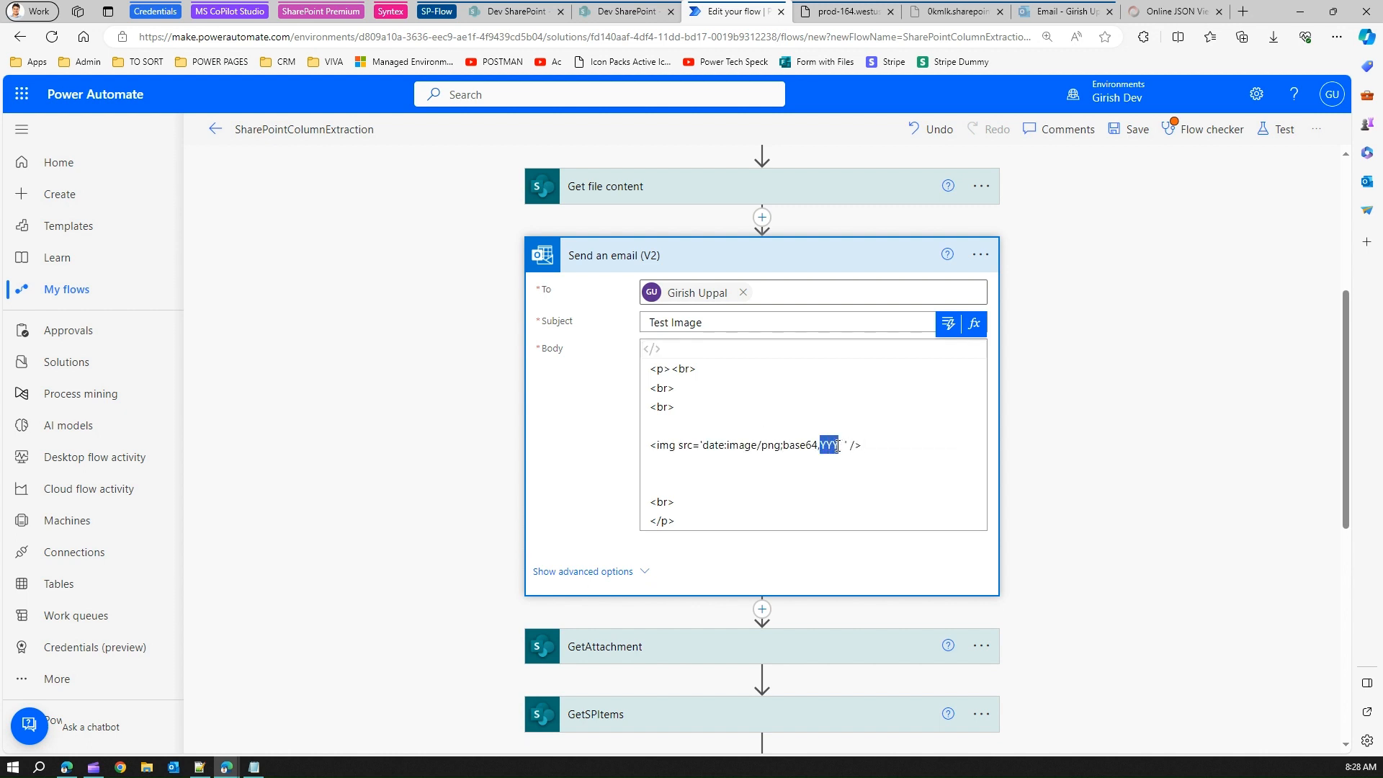
click(974, 325)
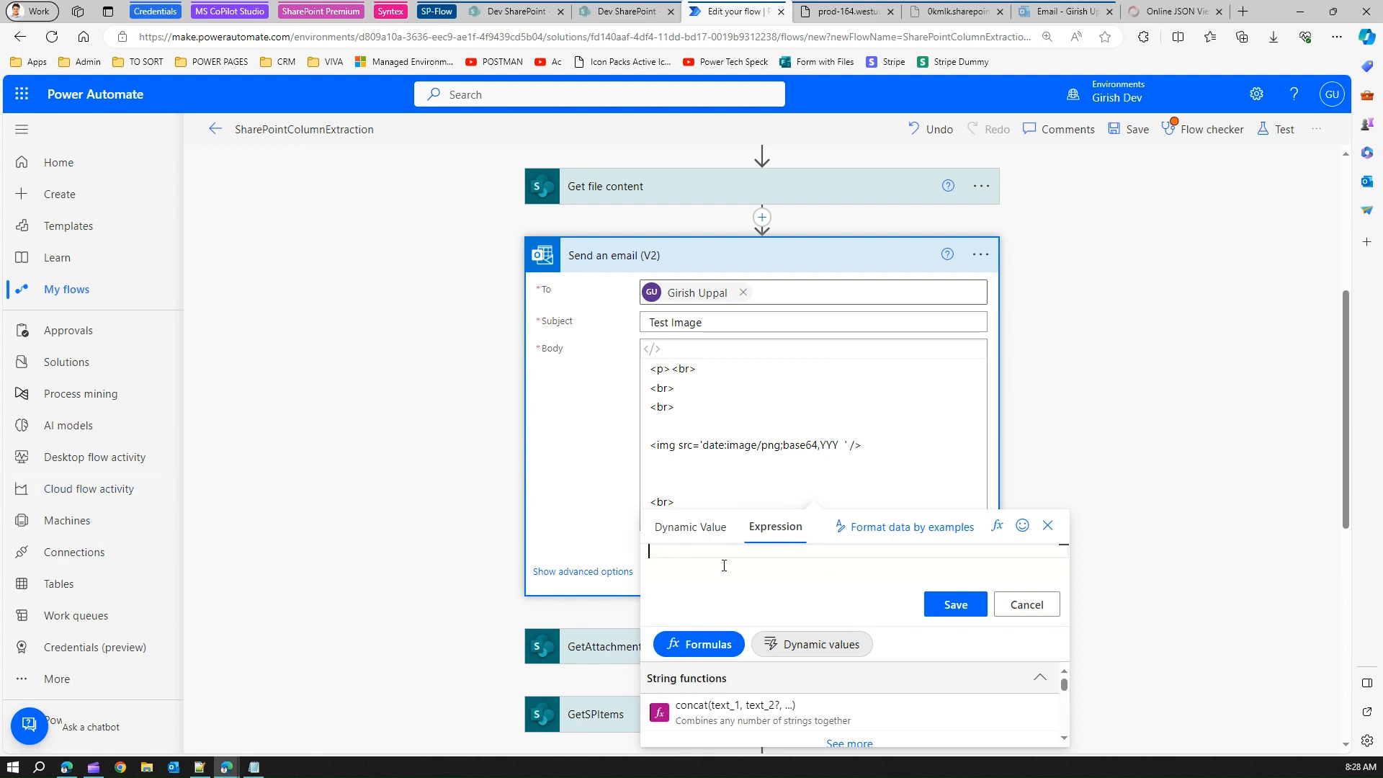
text(base)
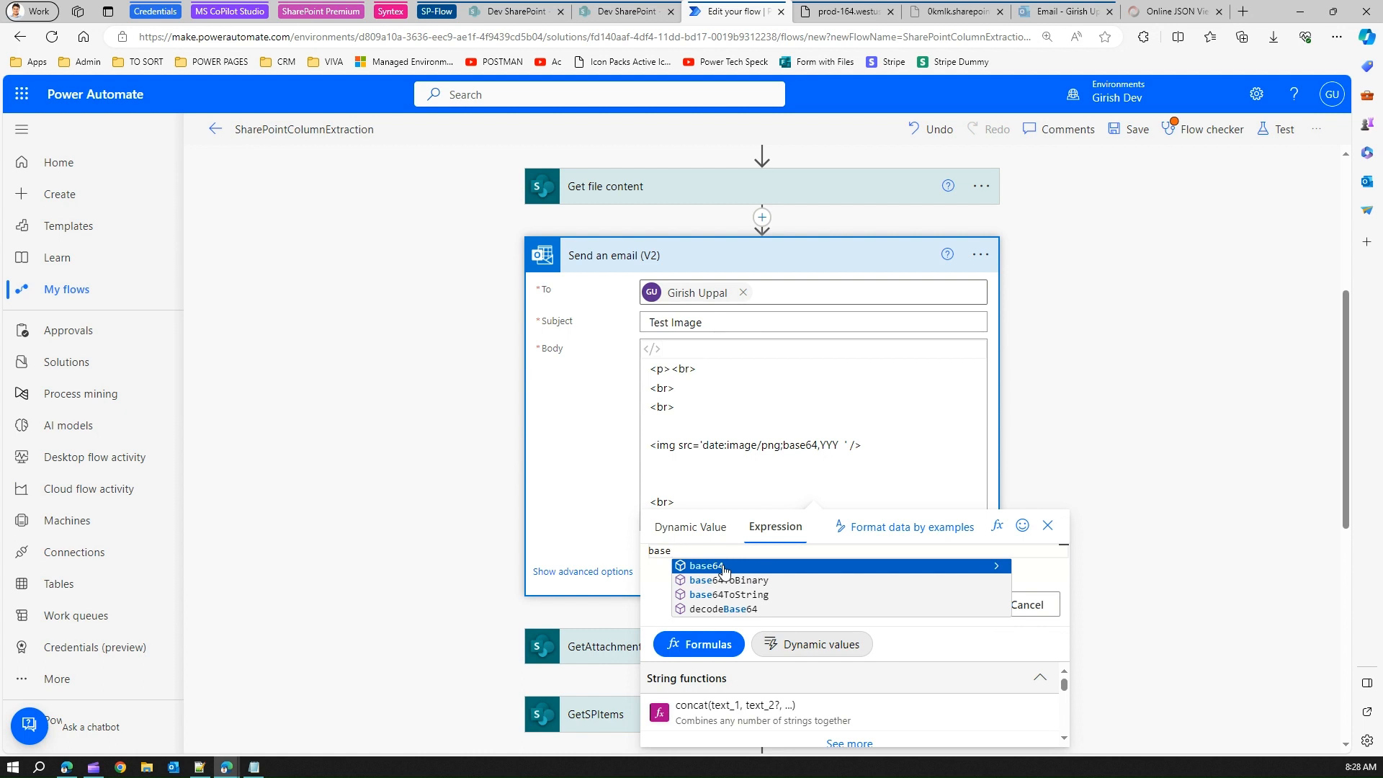
click(723, 567)
text(()
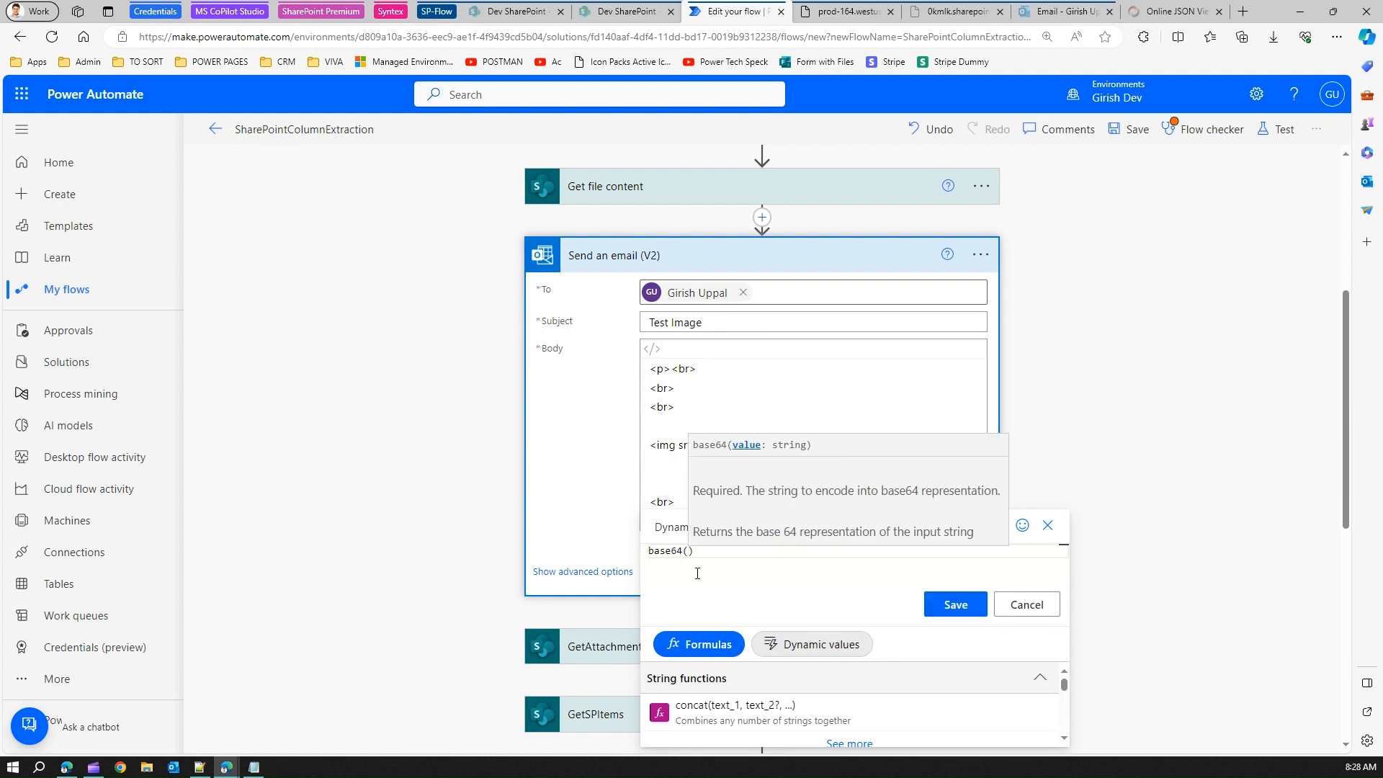
click(835, 645)
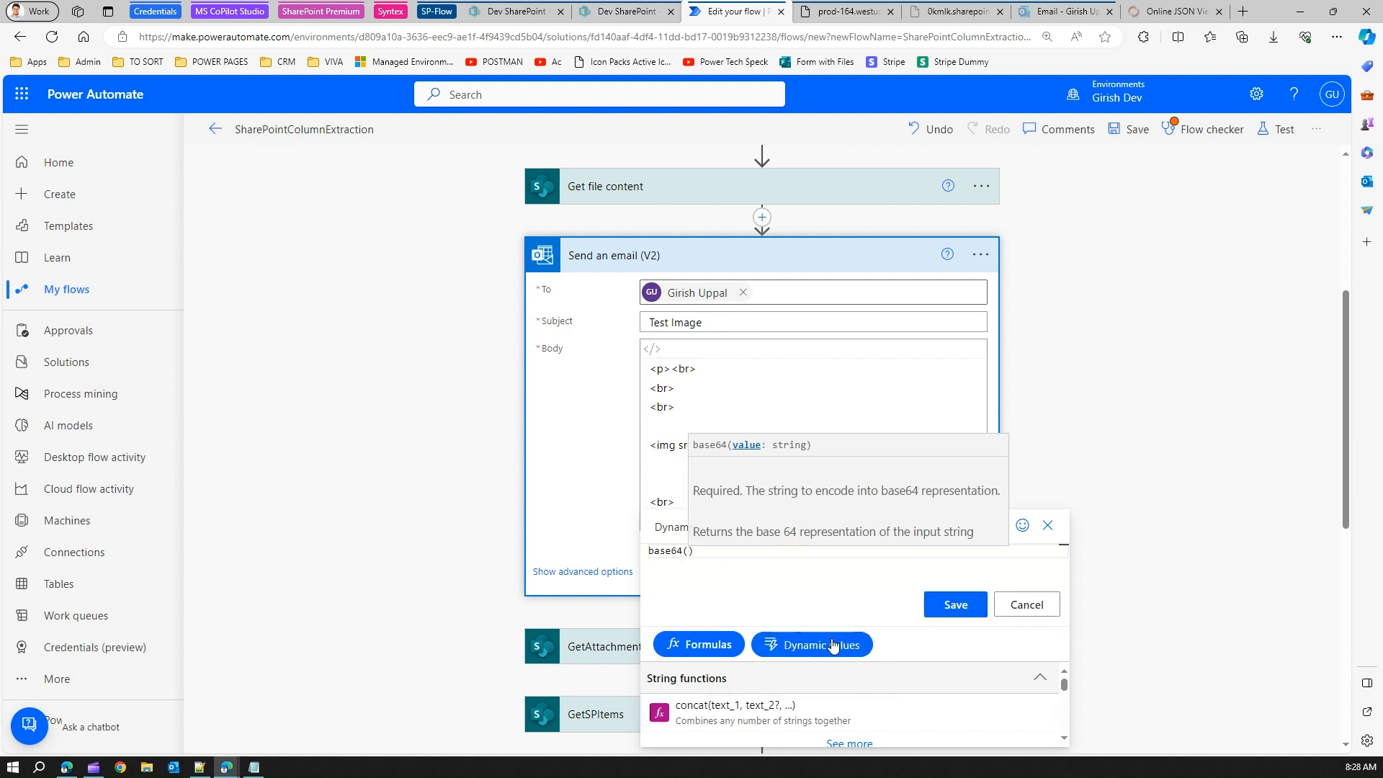
drag(1352, 489, 1355, 566)
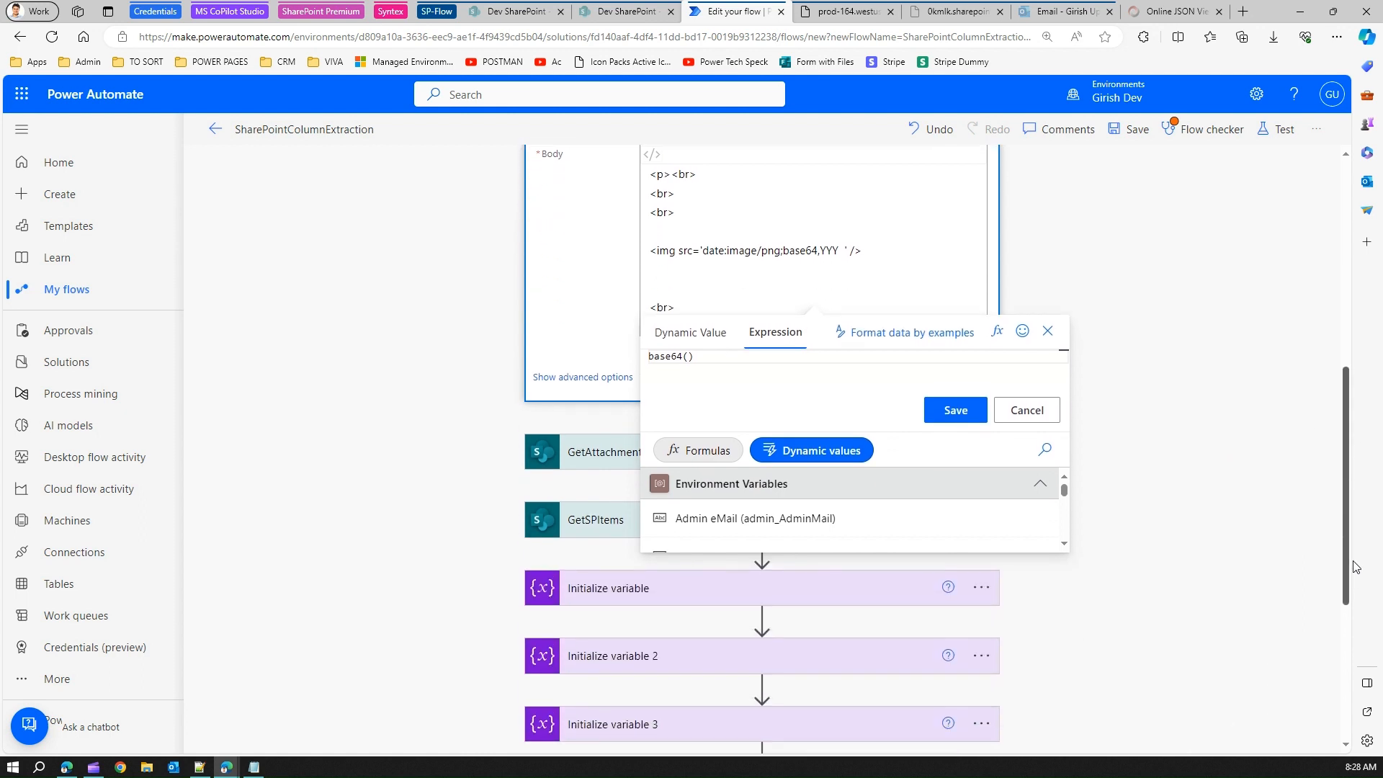
click(1041, 485)
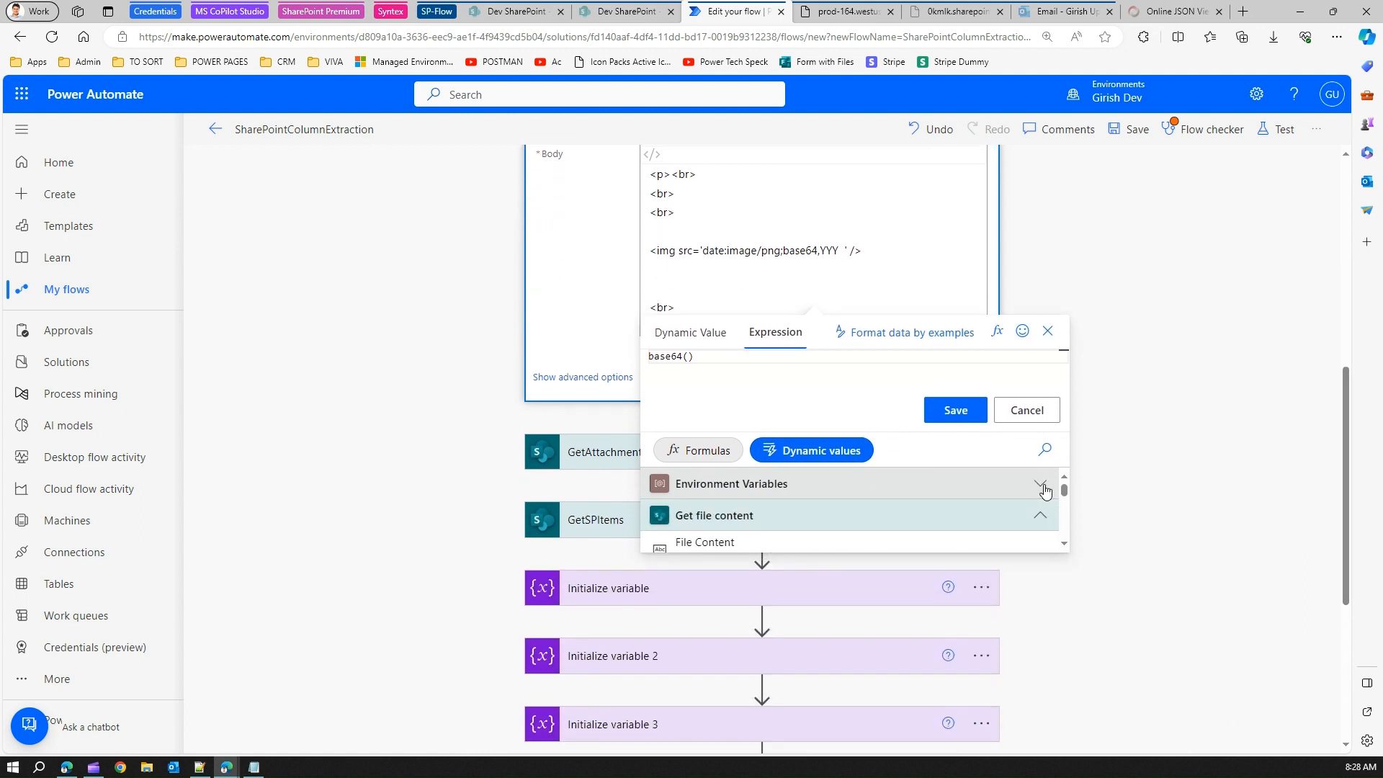
click(720, 545)
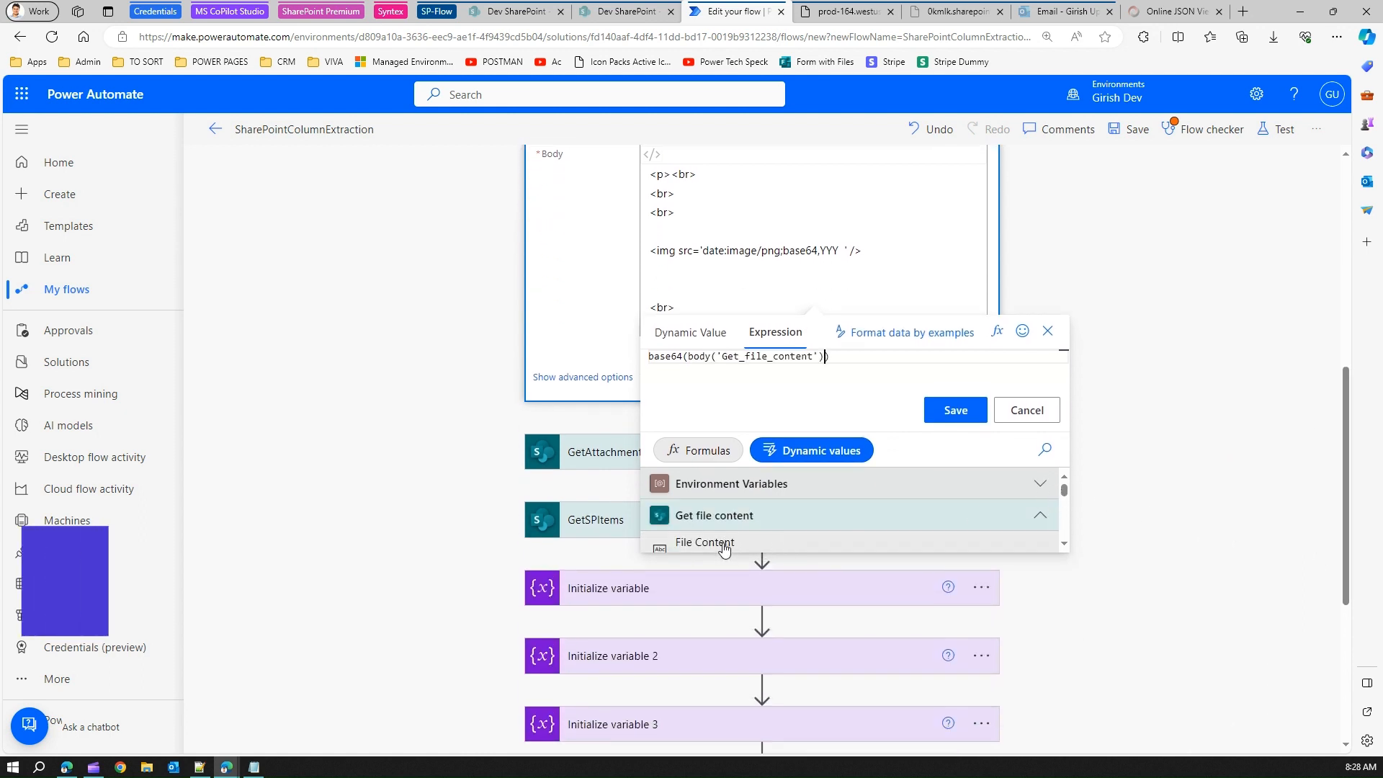
click(949, 407)
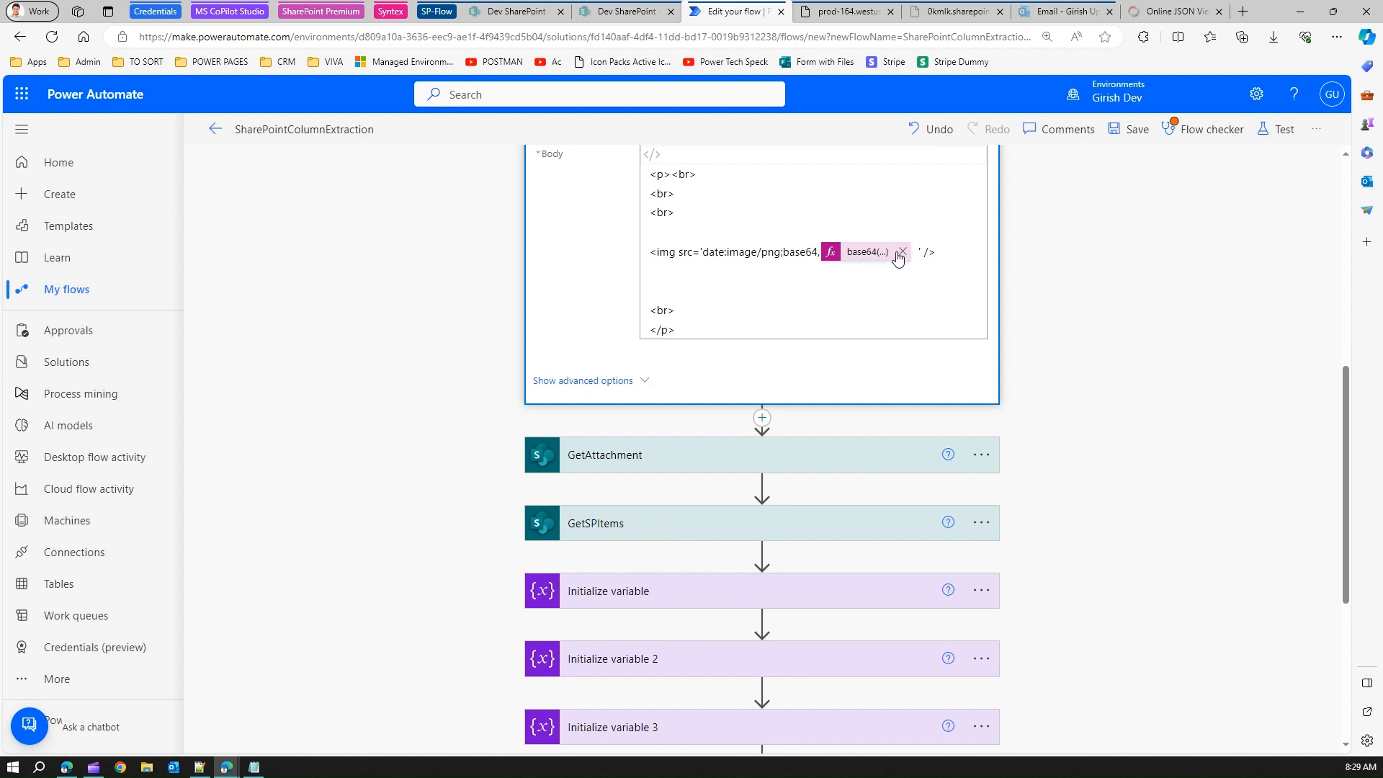
click(1129, 132)
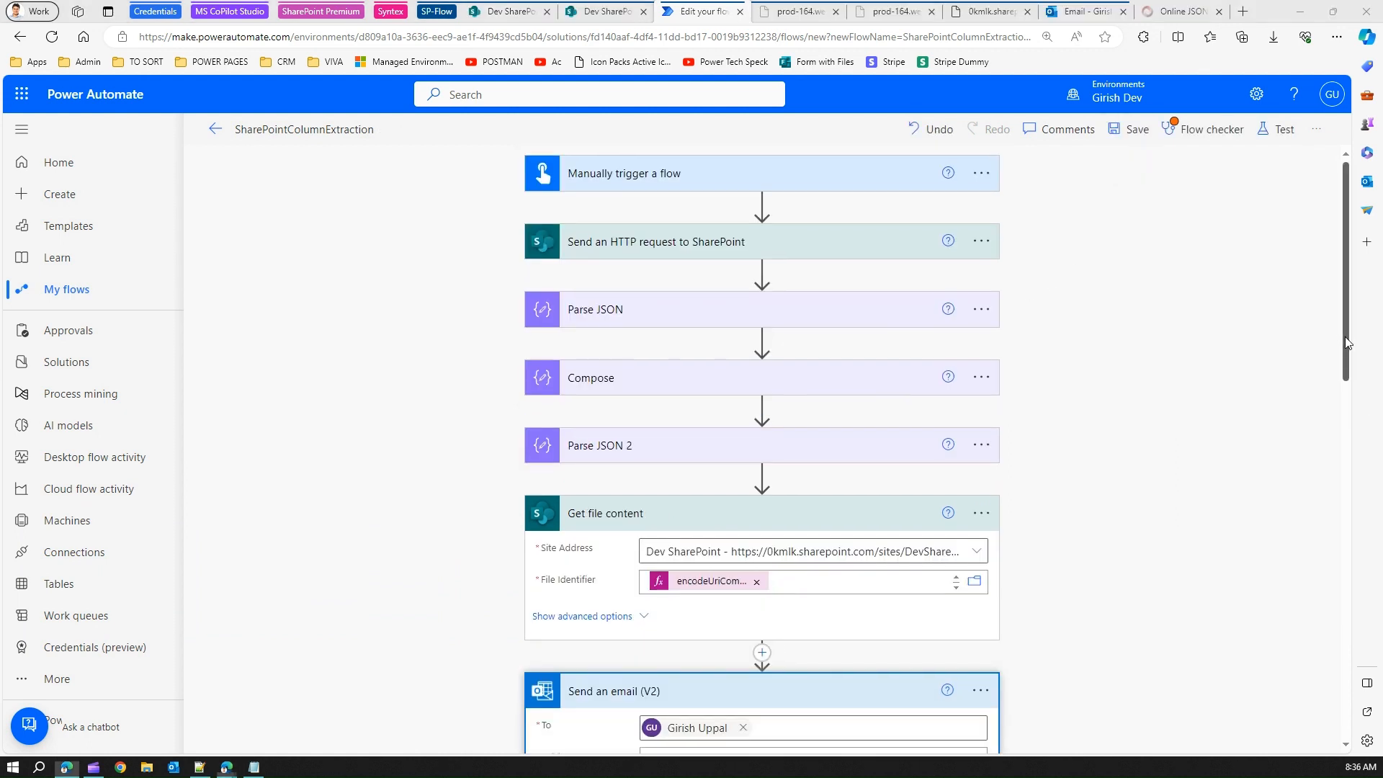
Review the img tag's data:image/png;base64 prefix and its base64 expression in the Send an email (V2) body.
scroll(1345, 336, down, 5)
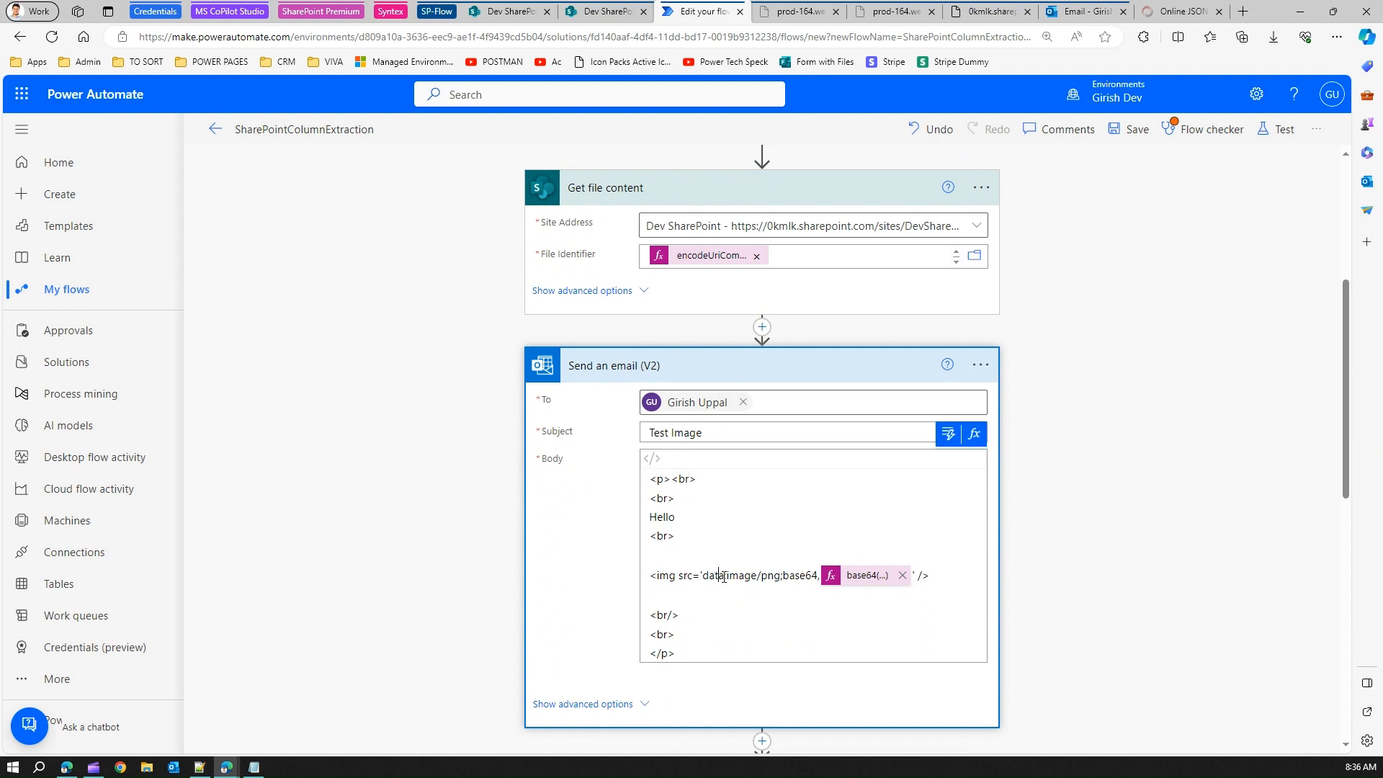
drag(724, 575, 817, 567)
click(708, 593)
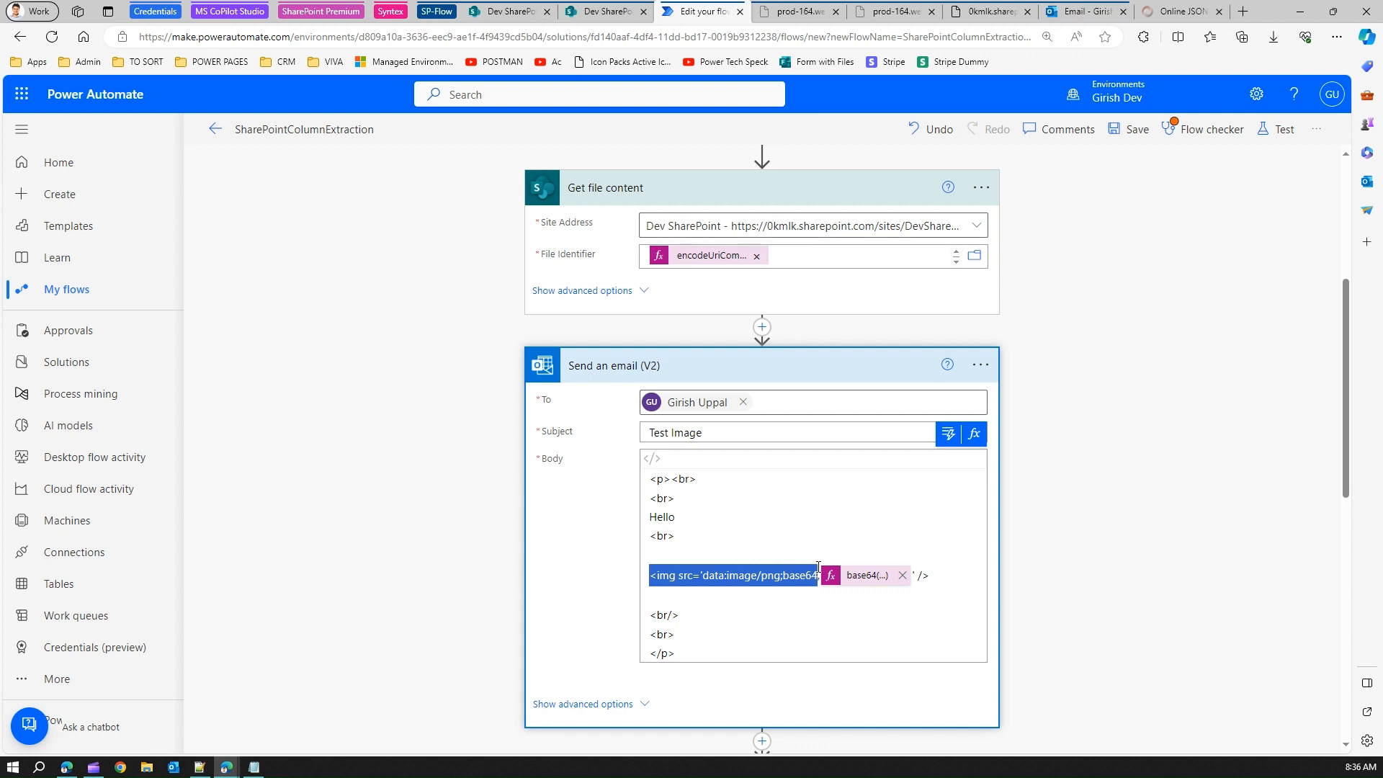
click(883, 580)
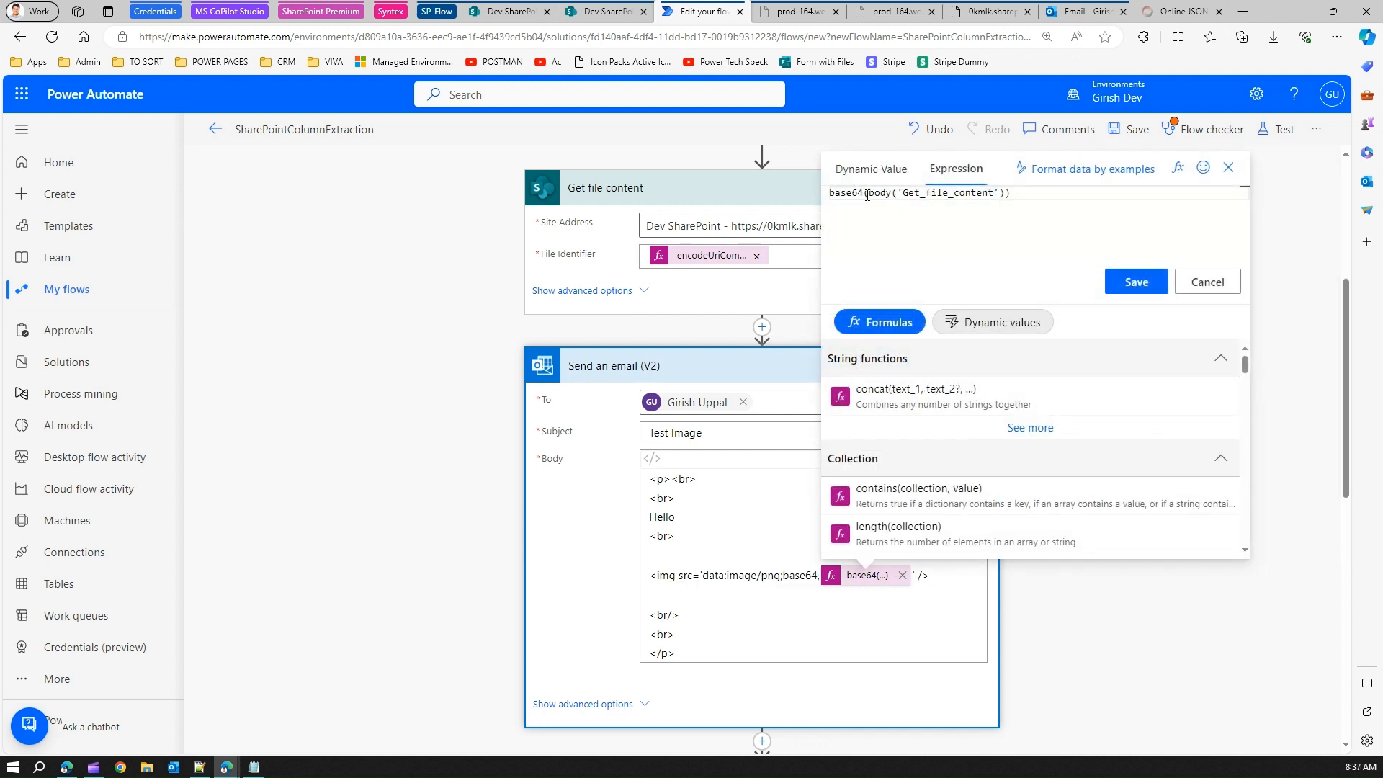
drag(868, 193, 1006, 193)
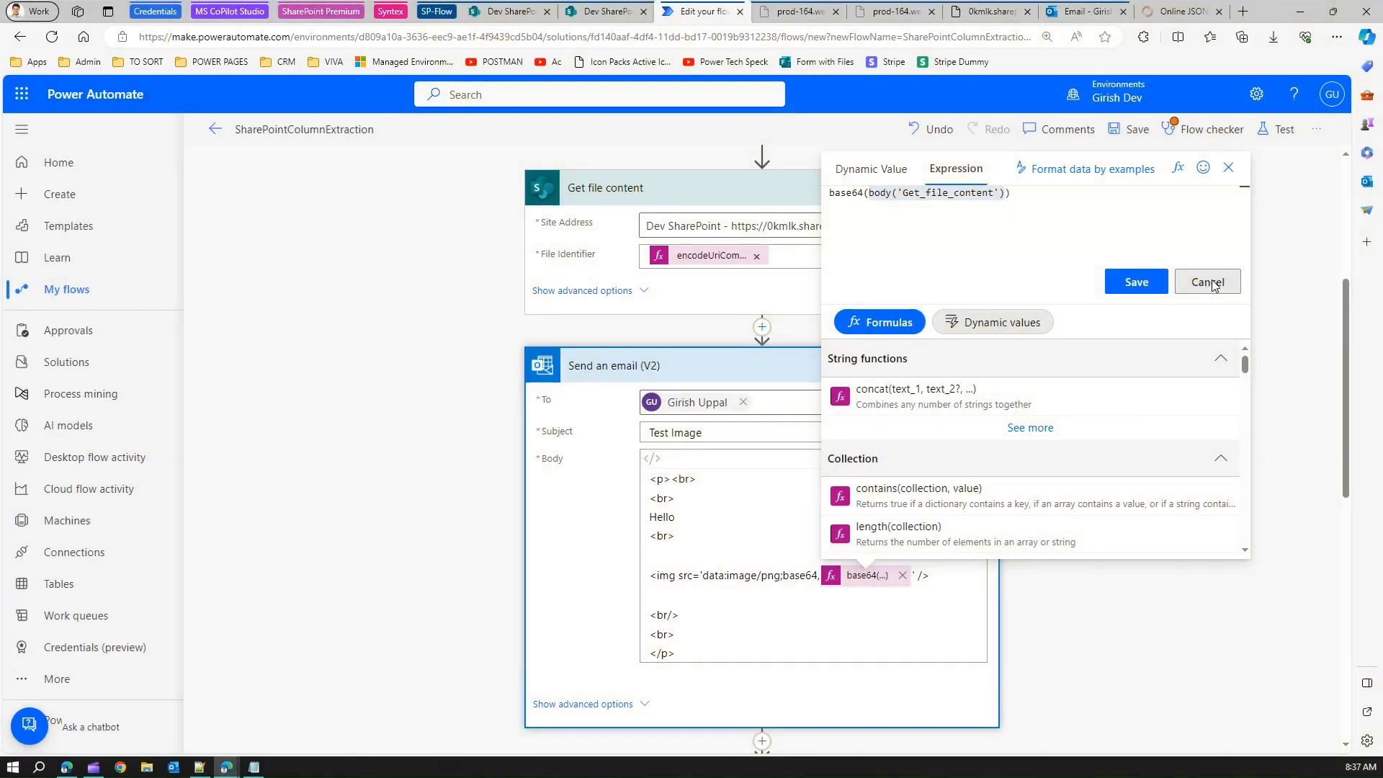
click(1197, 282)
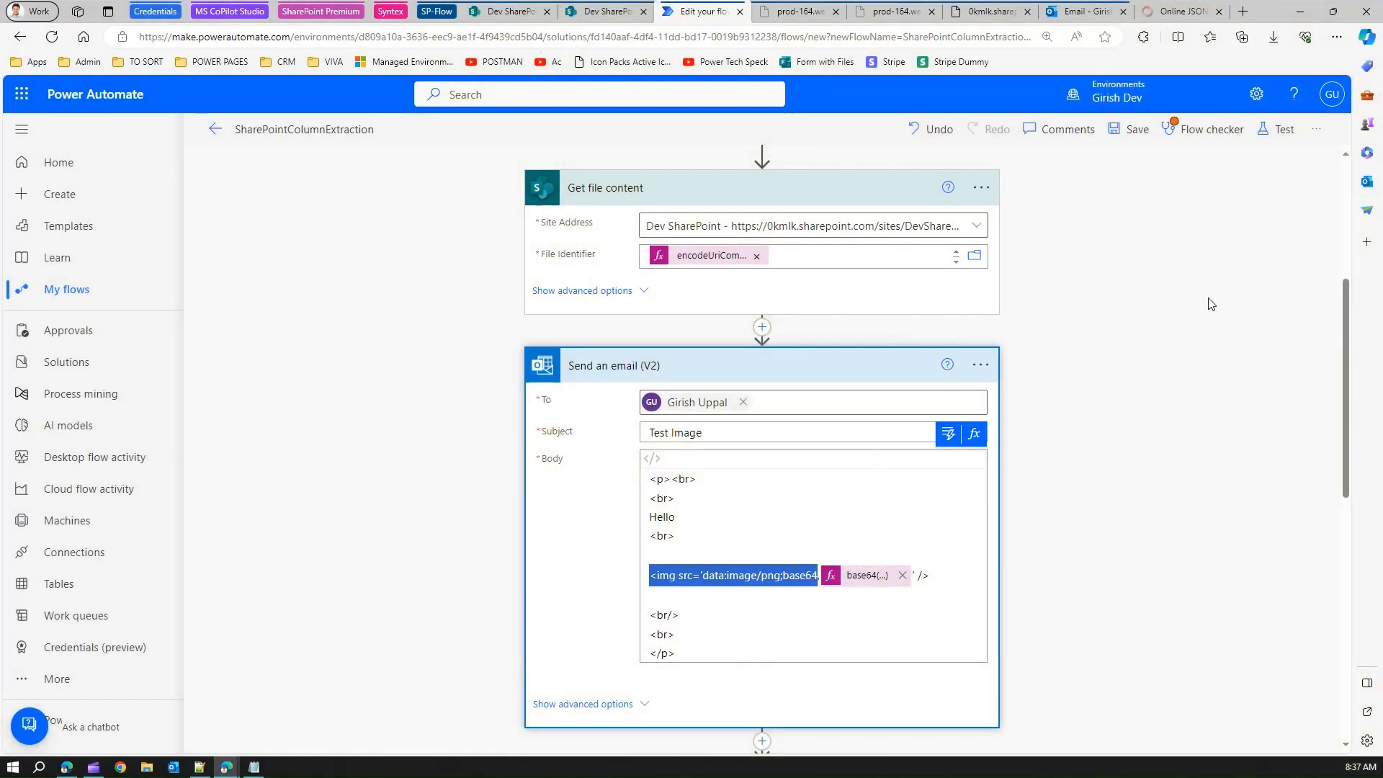
Save the SharePointColumnExtraction flow and run it with a manual test.
click(1131, 130)
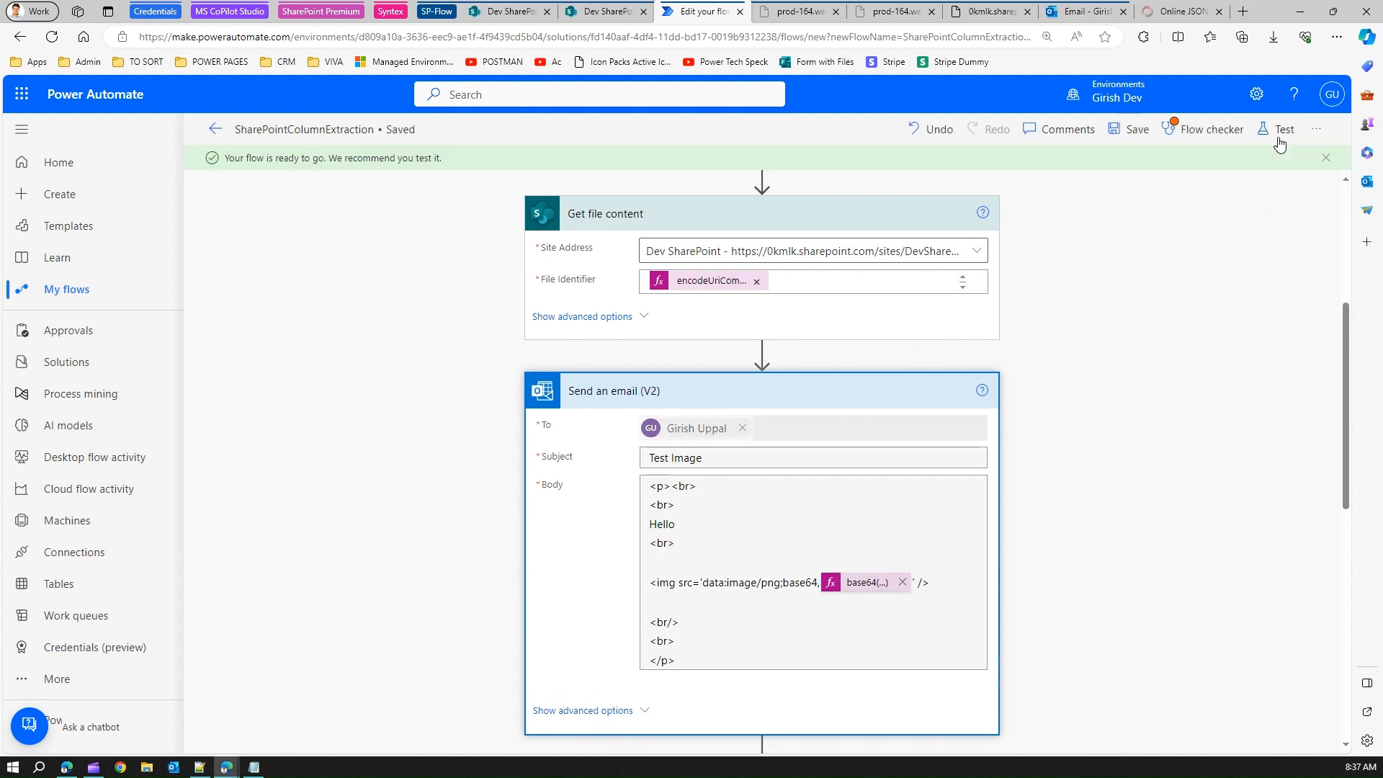
click(1276, 132)
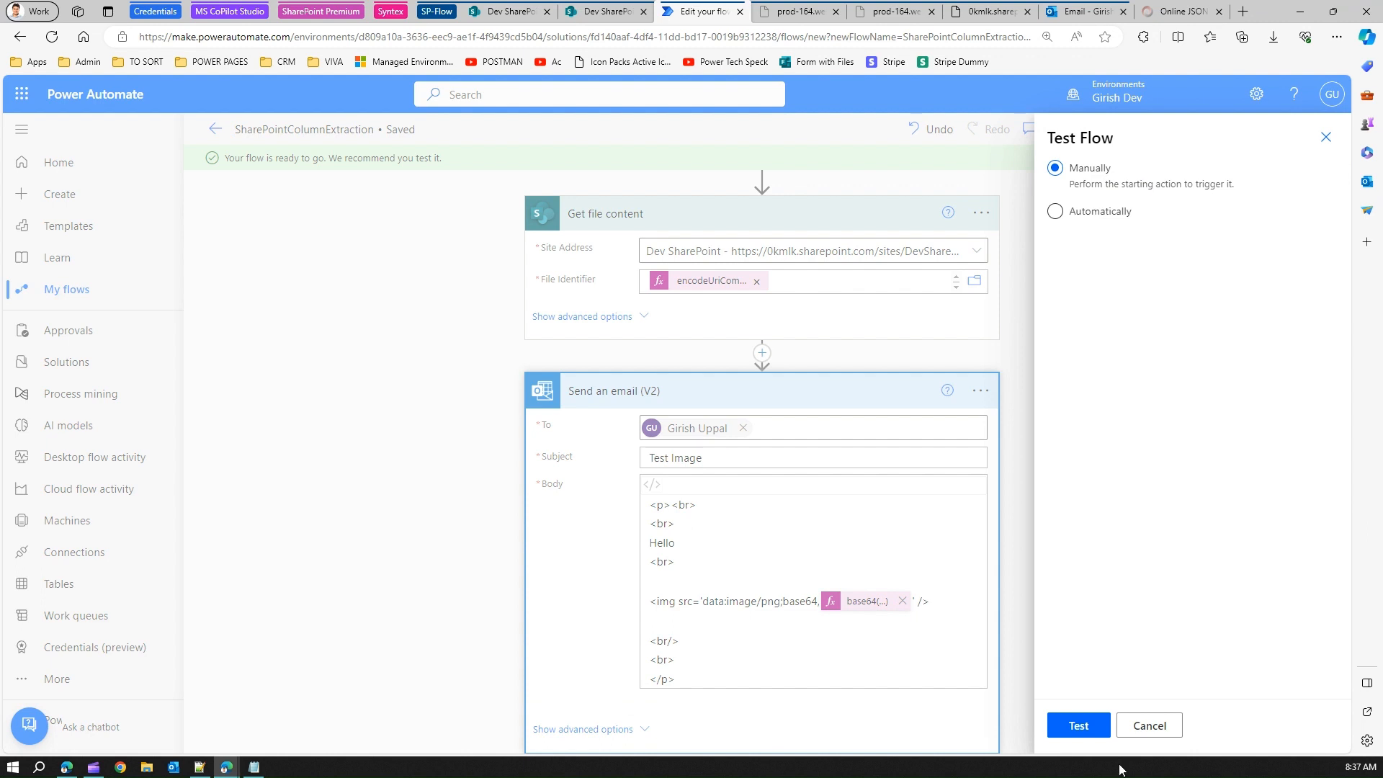
click(1078, 725)
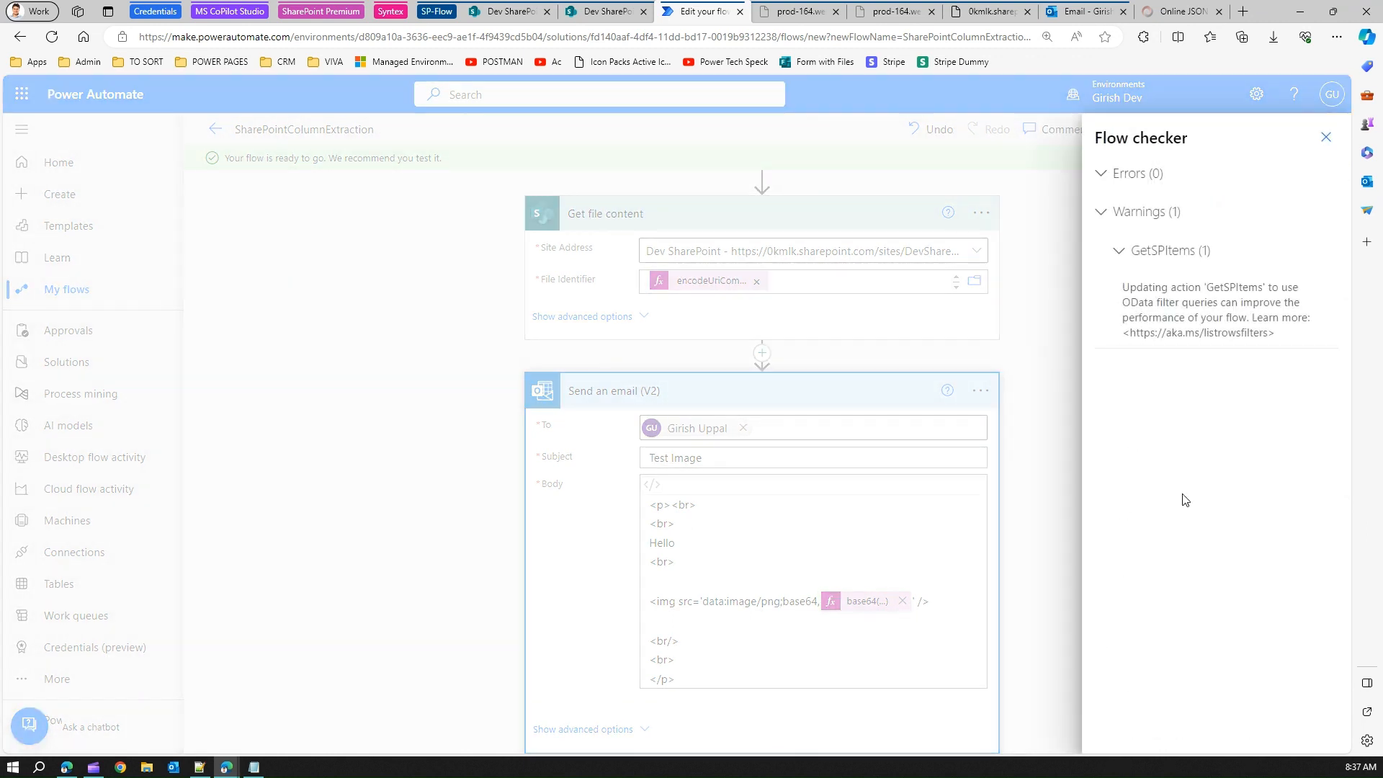
click(1325, 137)
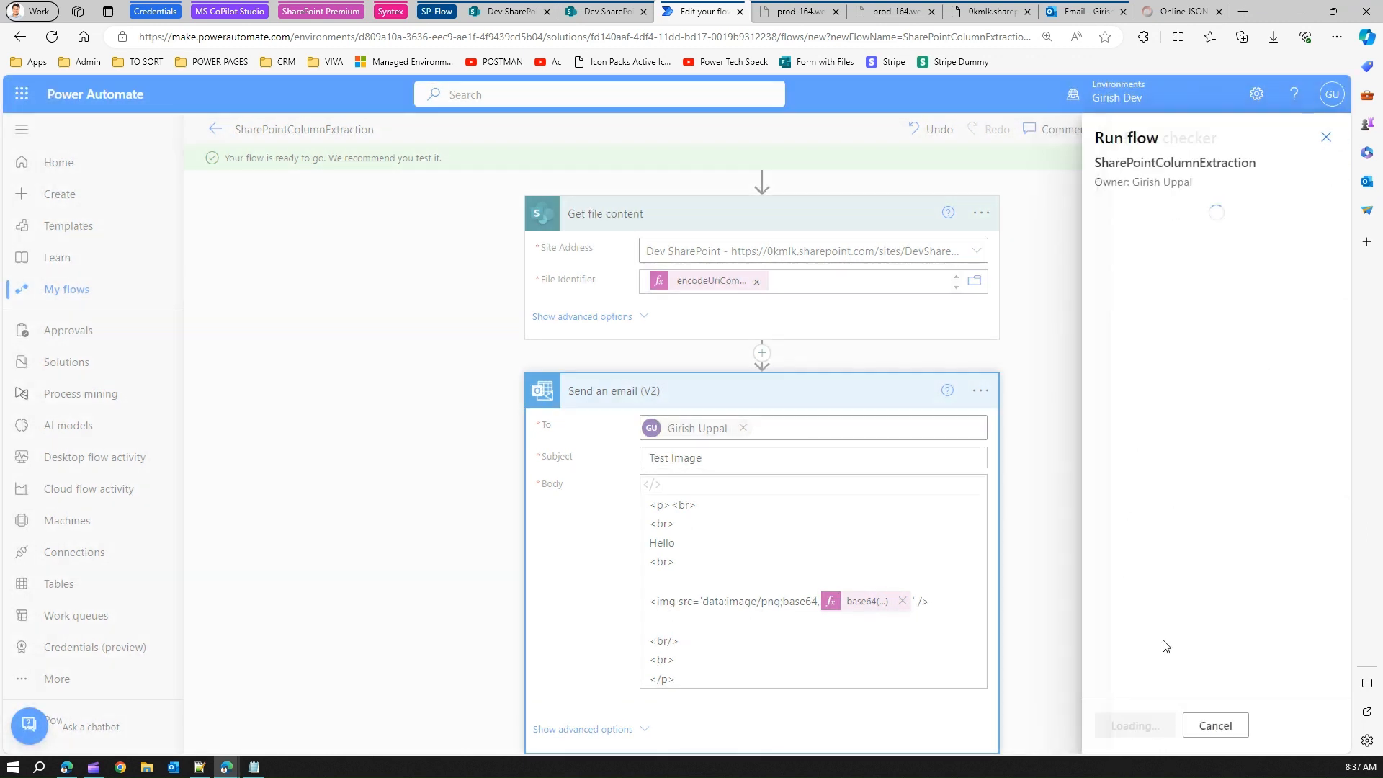
click(1160, 729)
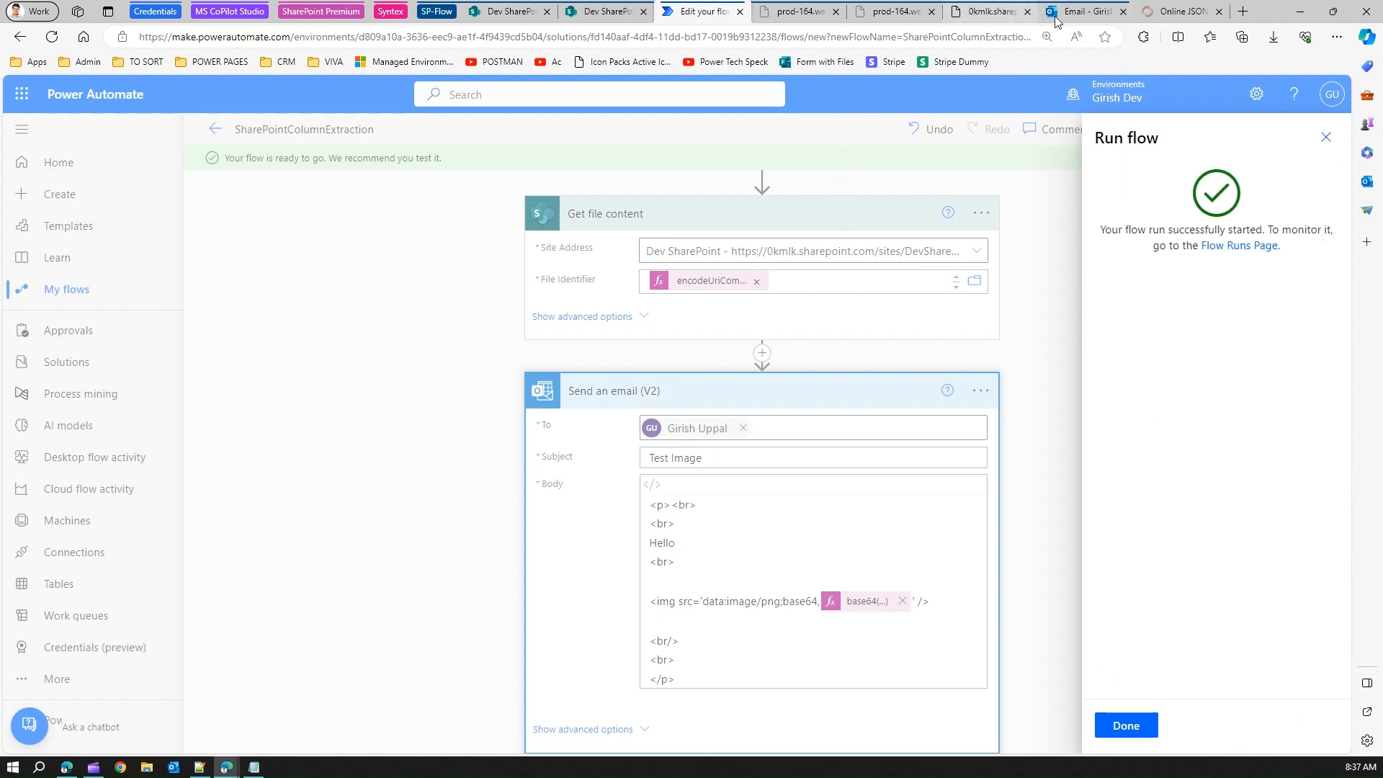
Switch to Outlook and open the "Test Image" email to check its greeting and embedded image.
click(1081, 11)
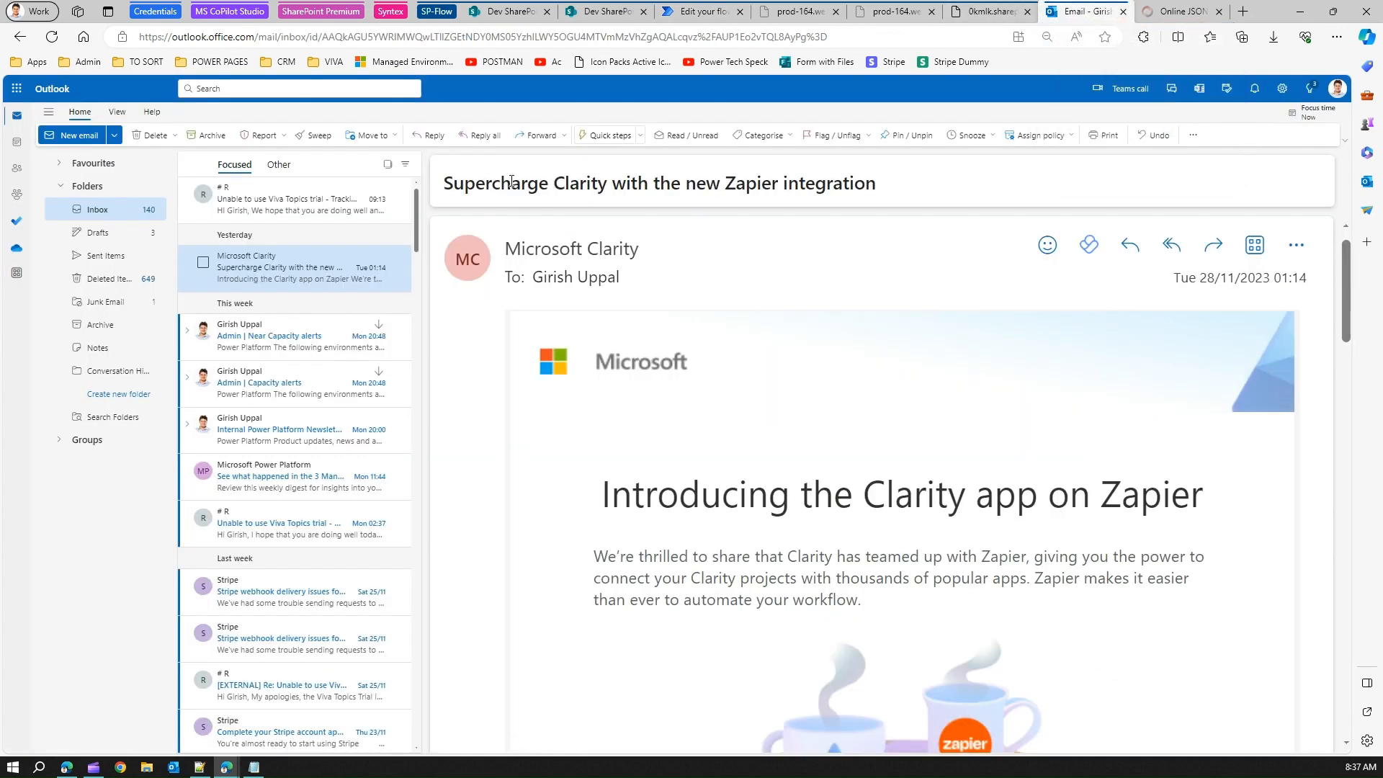
click(253, 206)
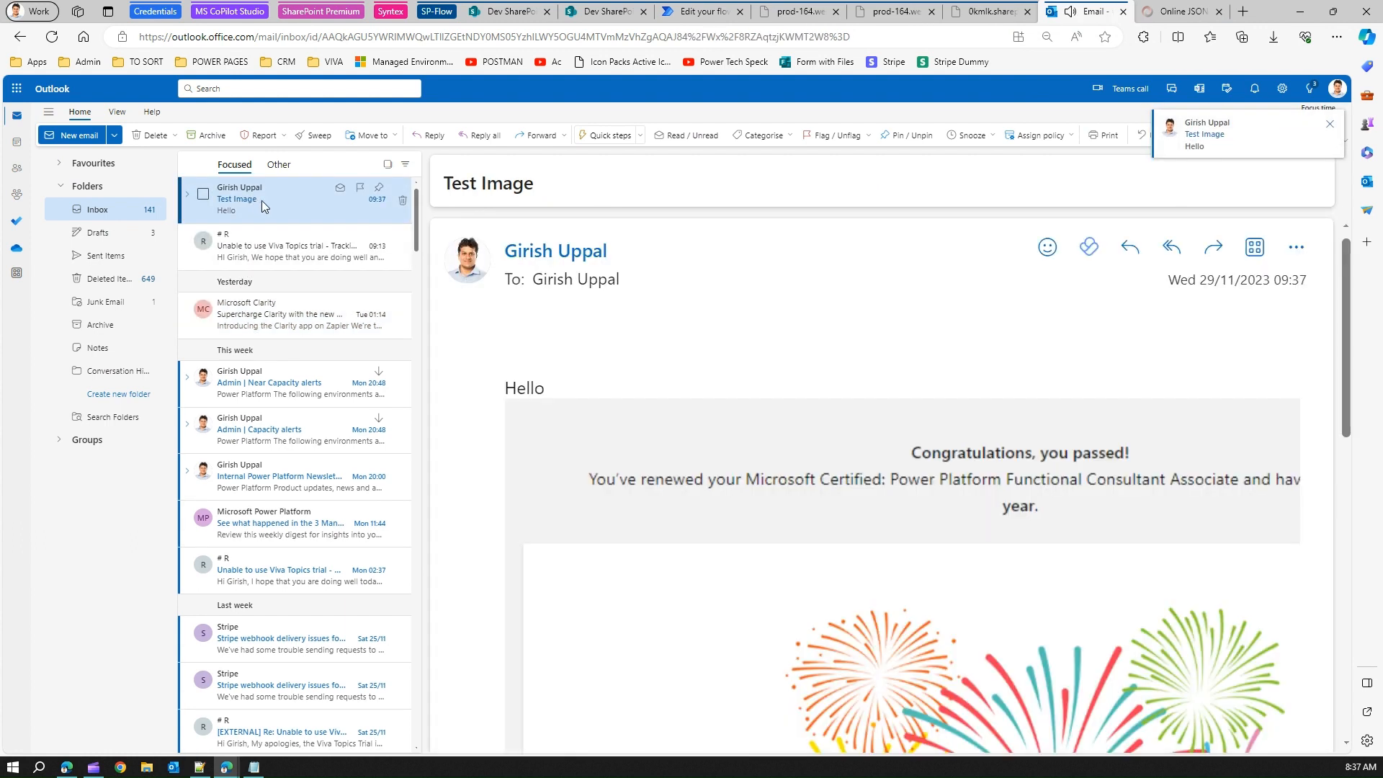
drag(546, 388, 504, 388)
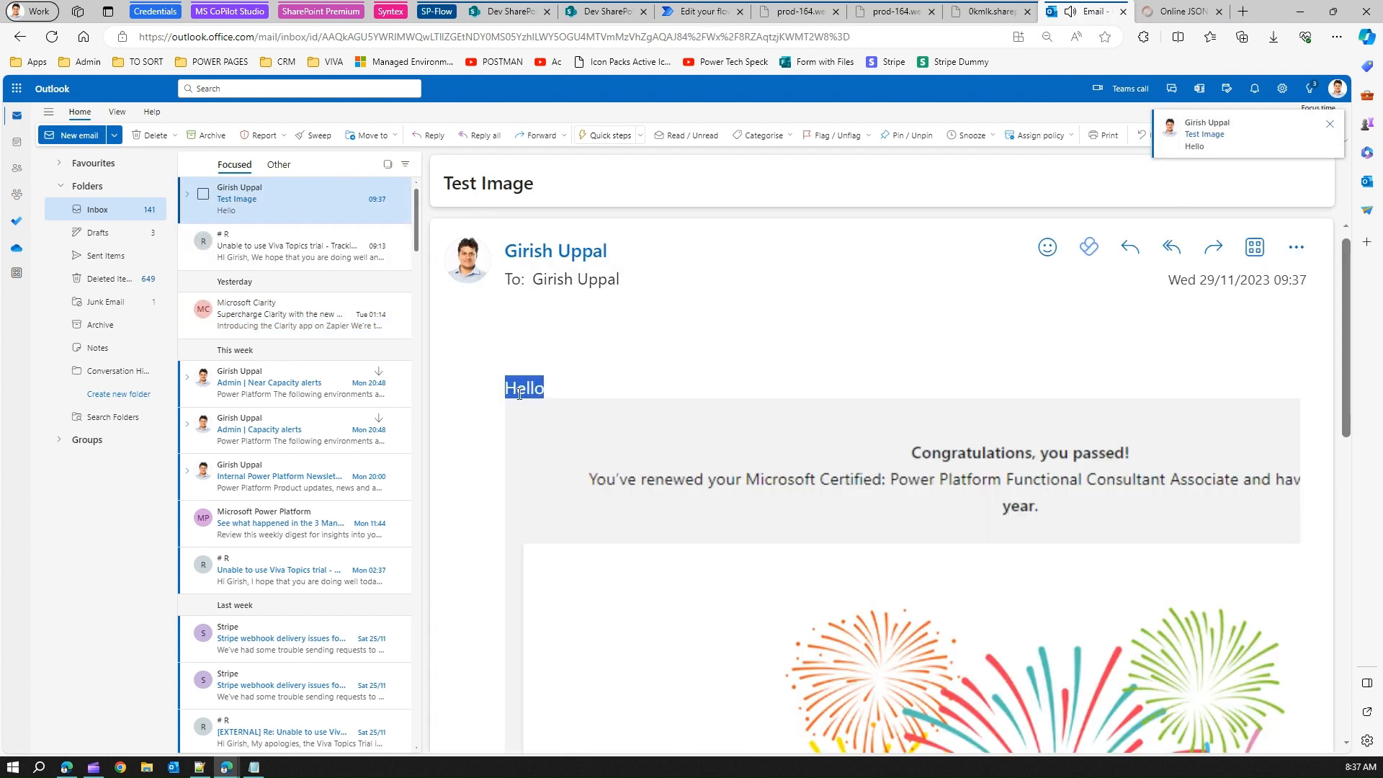
drag(1346, 357, 1359, 333)
Switch to SharePoint, open the Test 1 item of Watson List for editing, and compare its image with the files in Site Assets.
click(592, 13)
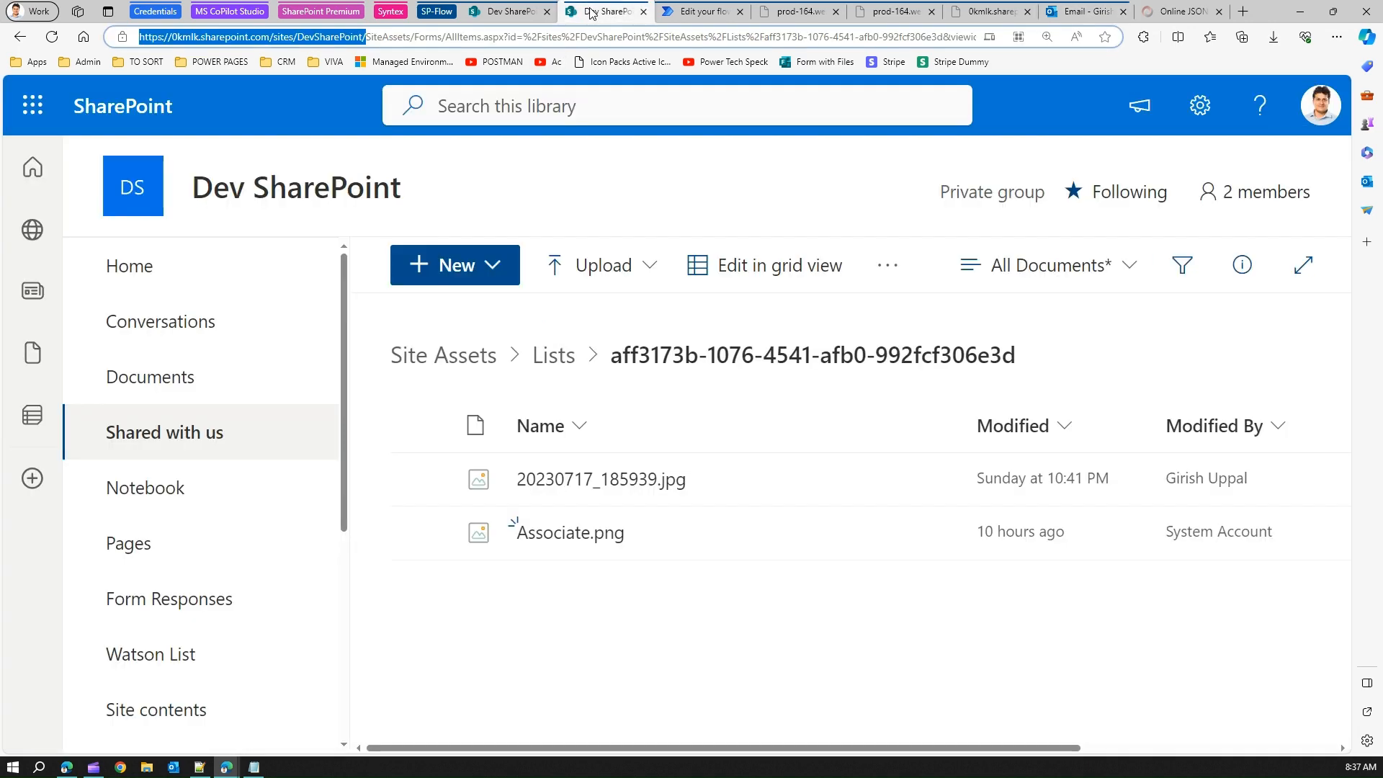
click(529, 18)
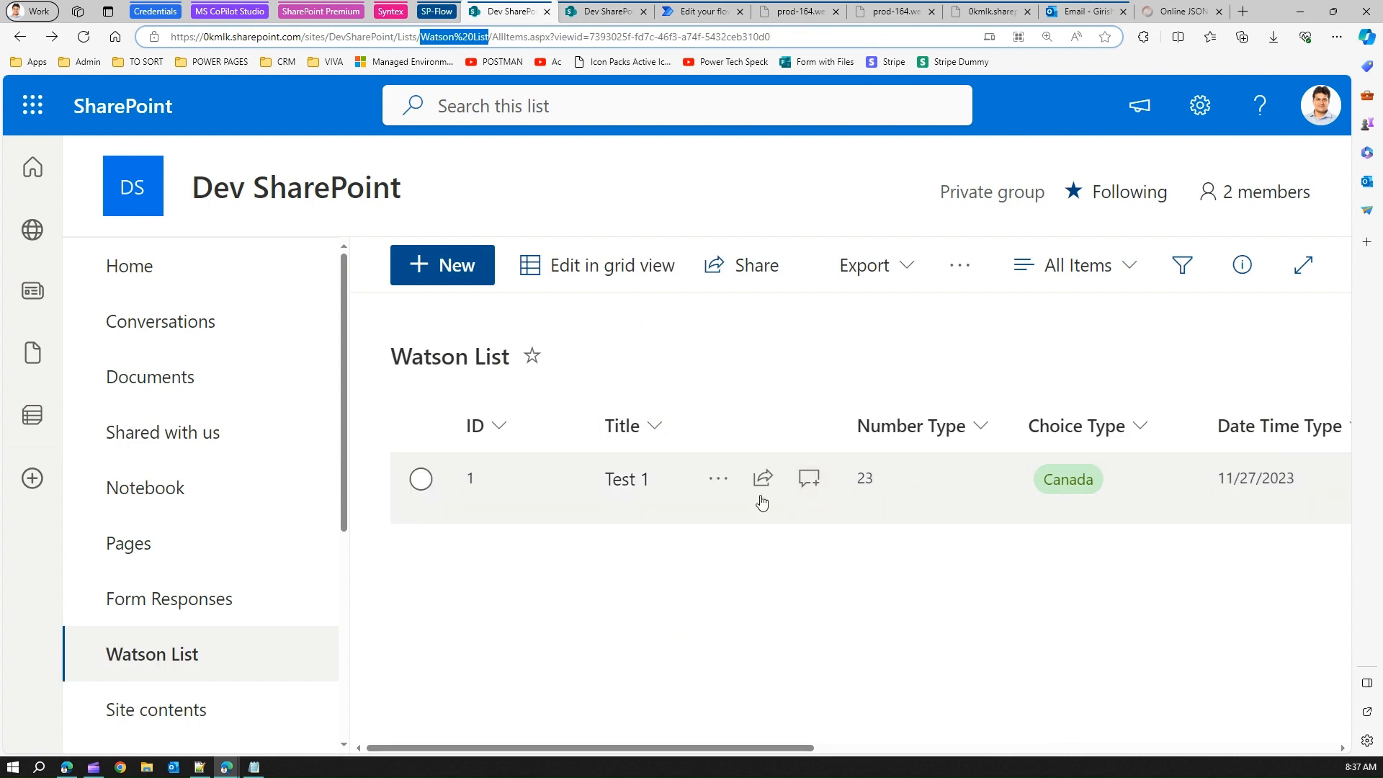
key(ctrl+minus)
key(ctrl+minus)
key(ctrl+minus)
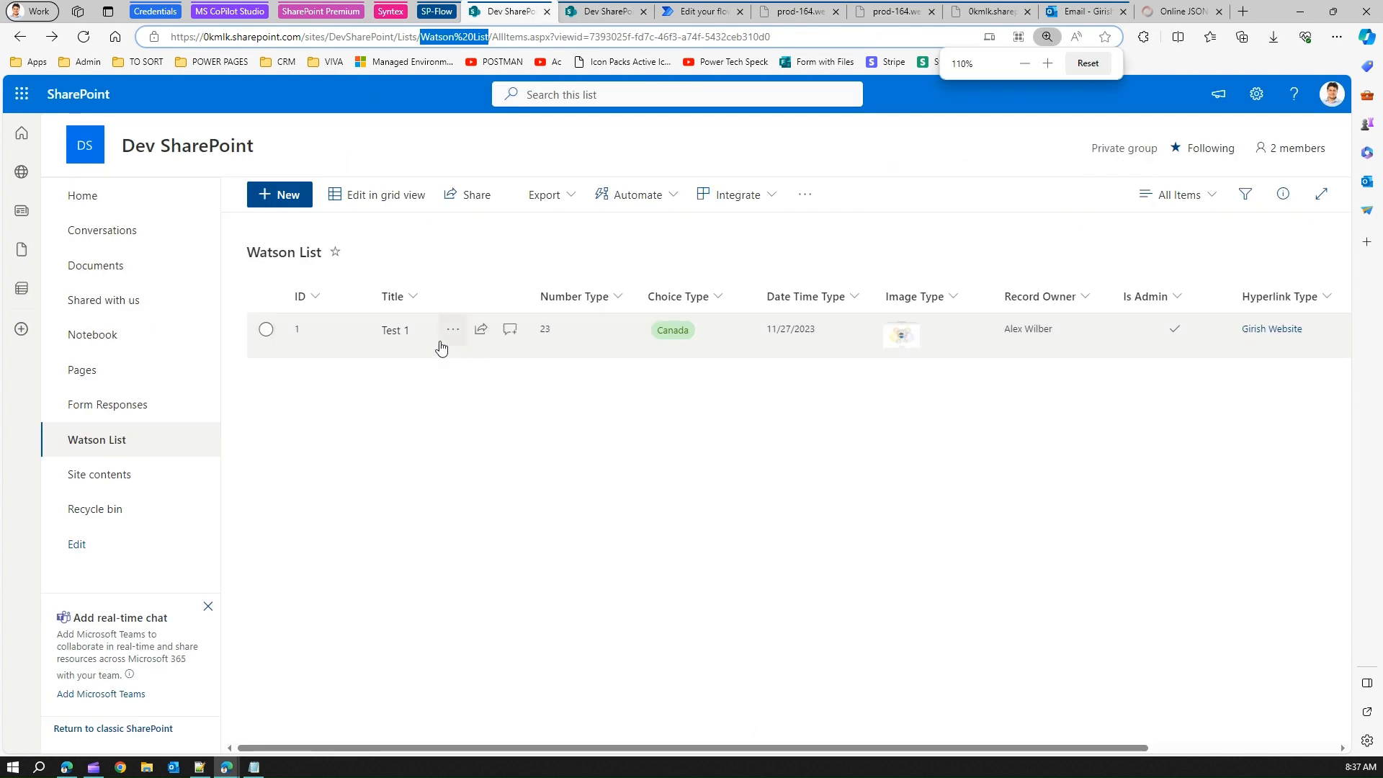
click(453, 330)
click(493, 358)
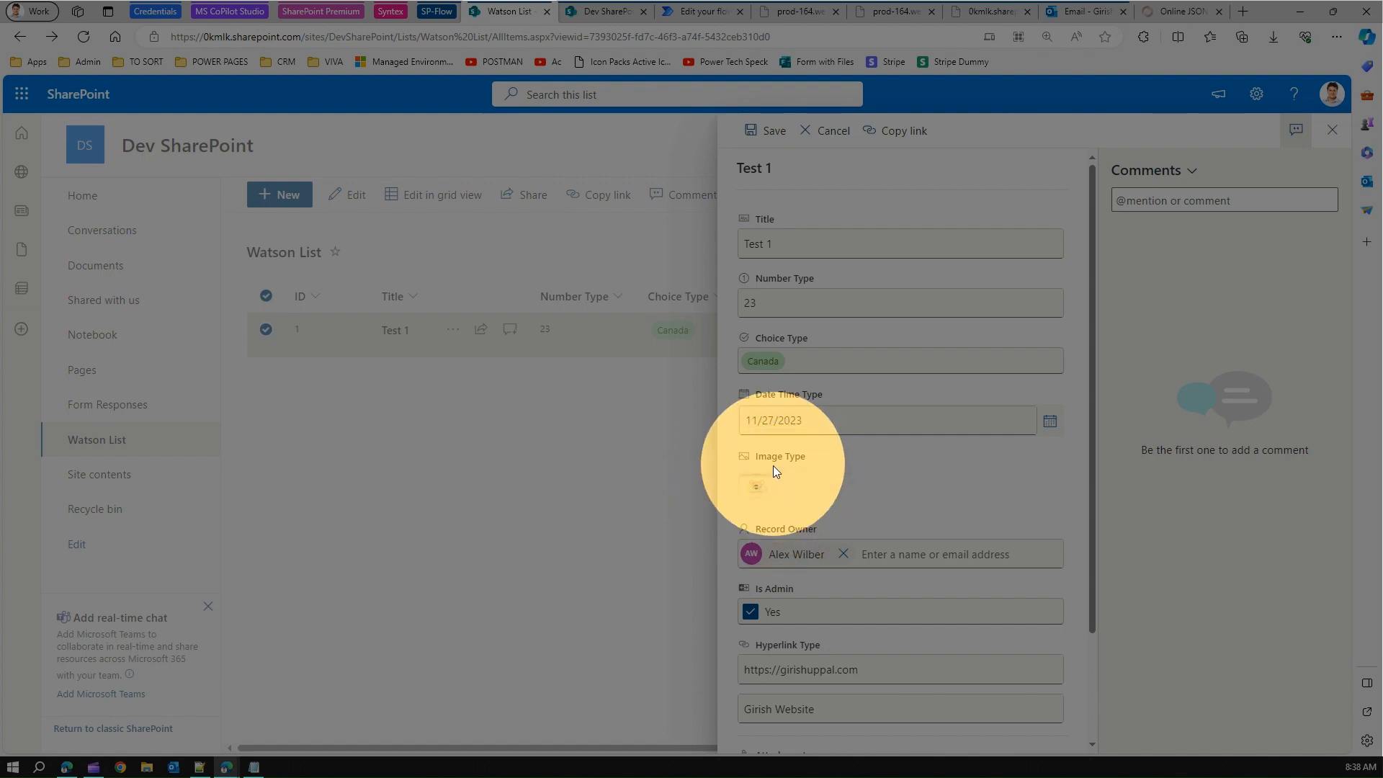
click(596, 11)
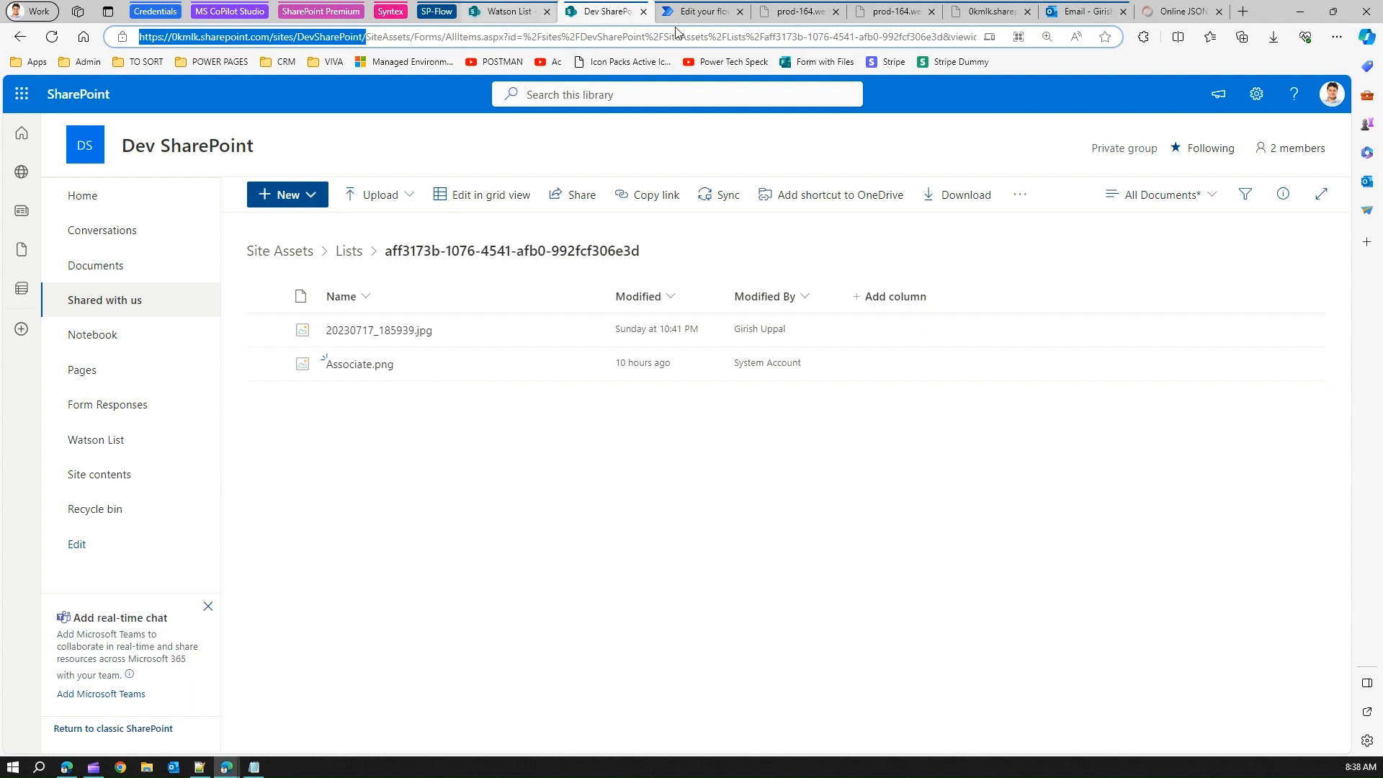
click(508, 13)
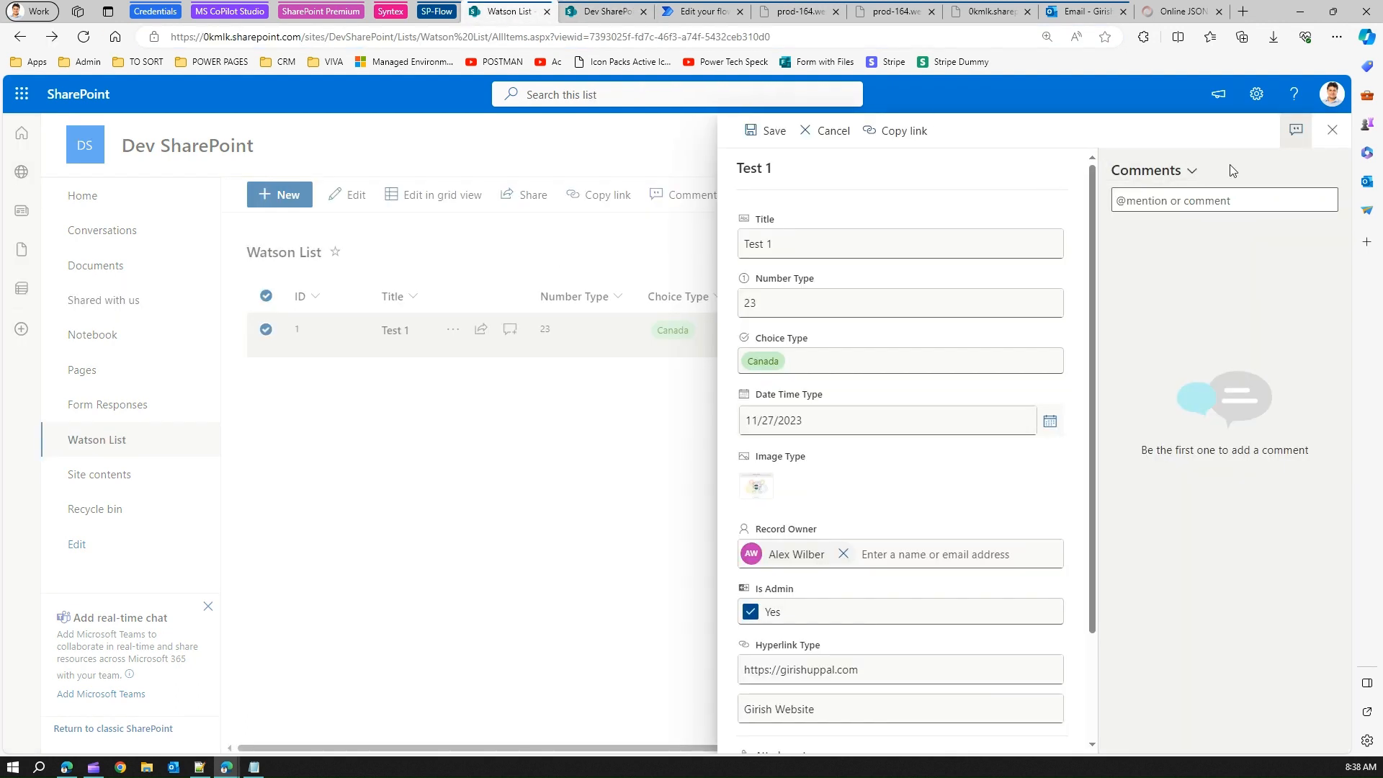